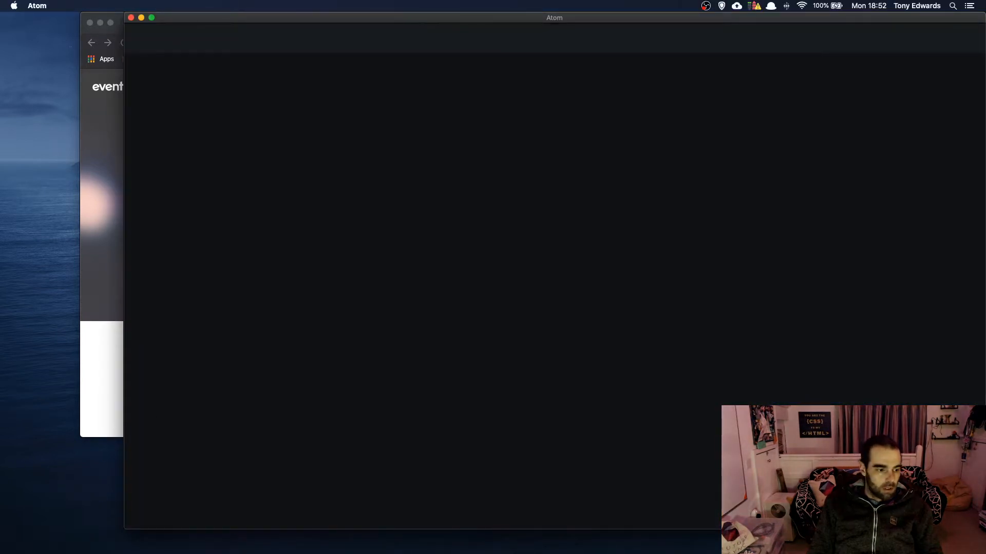
Copy CE_Logo_2017_Colour_RGB.png from Downloads into futuresyncconf/images/sponsors
{"action": "key", "text": "super+Tab"}
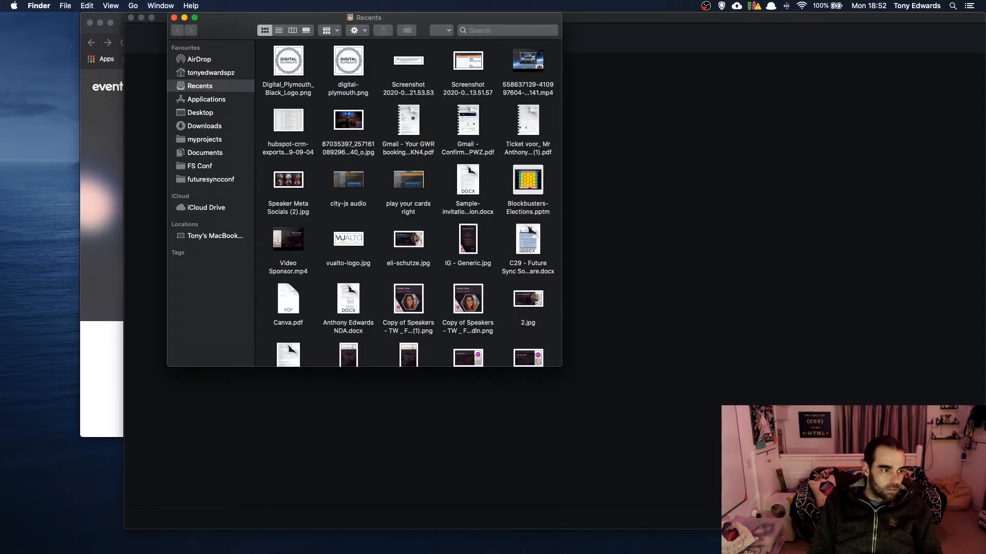
{"action": "key", "text": "super+Tab"}
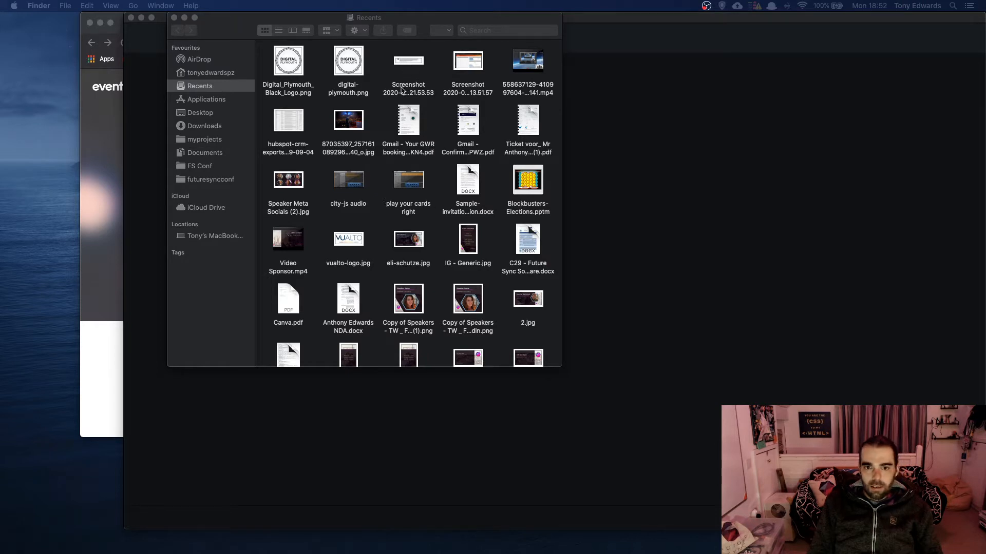
{"action": "left_click", "coordinate": [200, 128]}
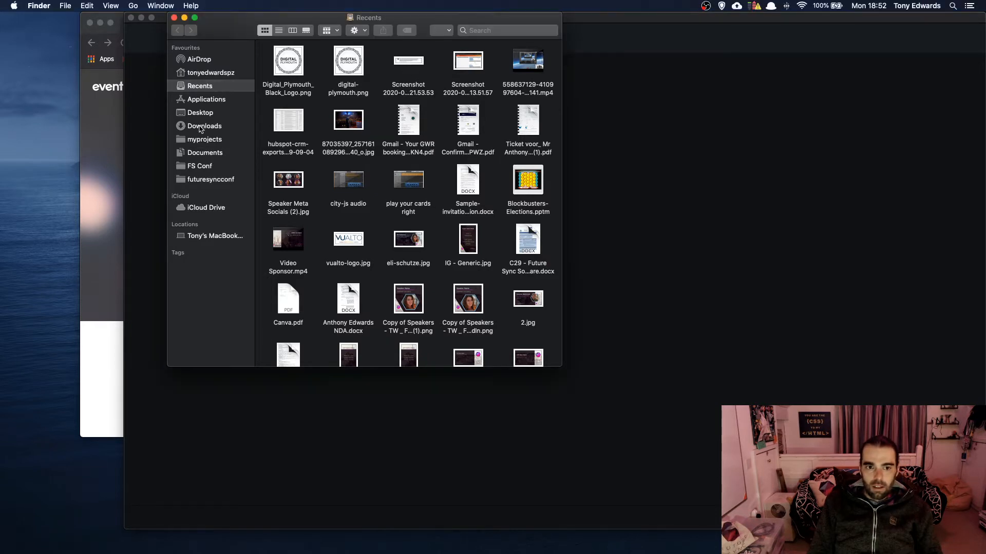
{"action": "left_click", "coordinate": [201, 129]}
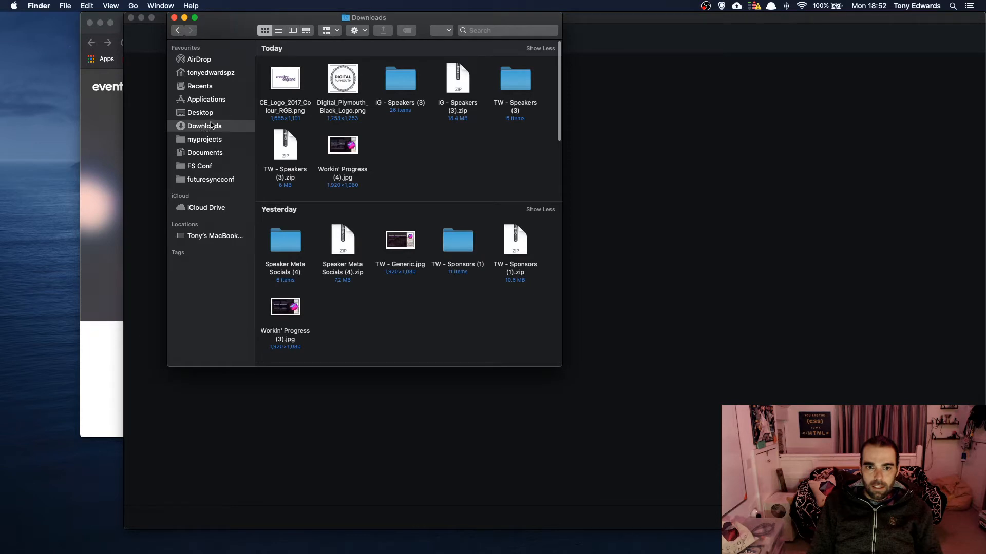
{"action": "left_click", "coordinate": [290, 77]}
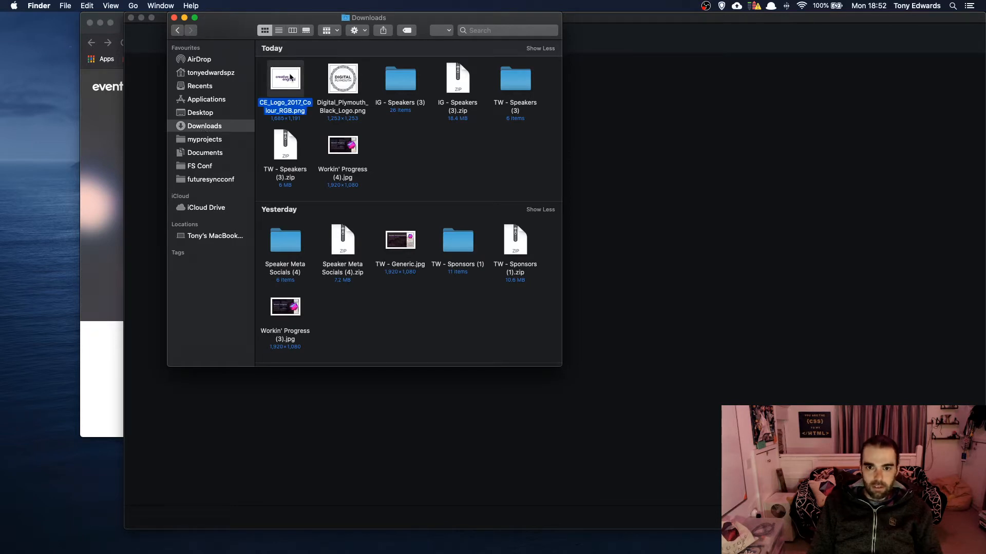
{"action": "left_click", "coordinate": [210, 180]}
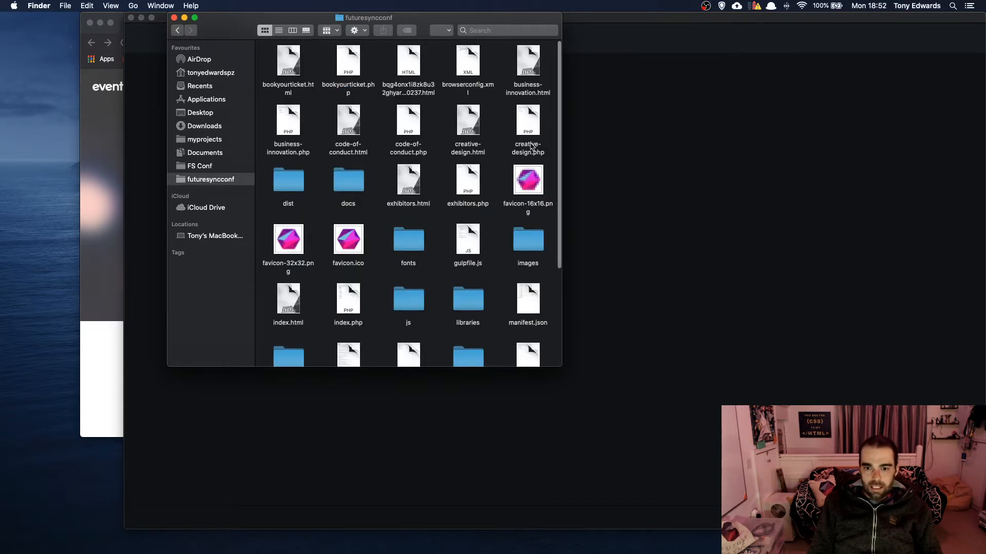
{"action": "double_click", "coordinate": [528, 243]}
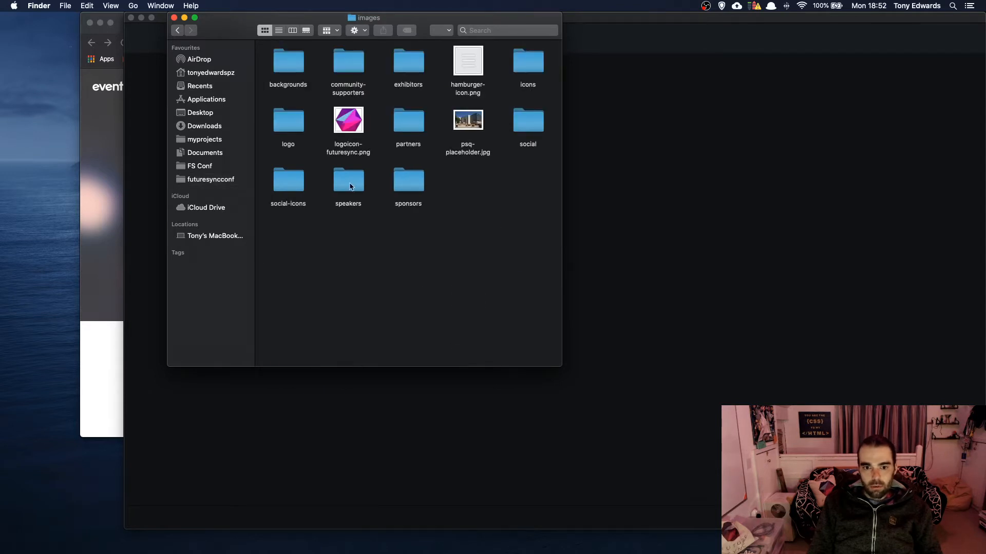
{"action": "double_click", "coordinate": [410, 185]}
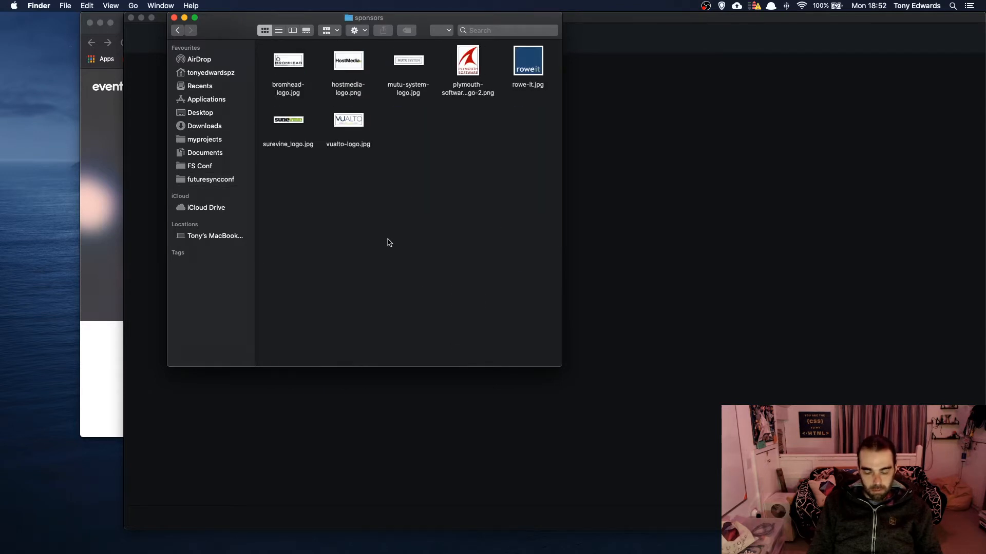
Rename the copied logo file to creative-england.png
{"action": "left_click", "coordinate": [349, 62]}
{"action": "key", "text": "Return"}
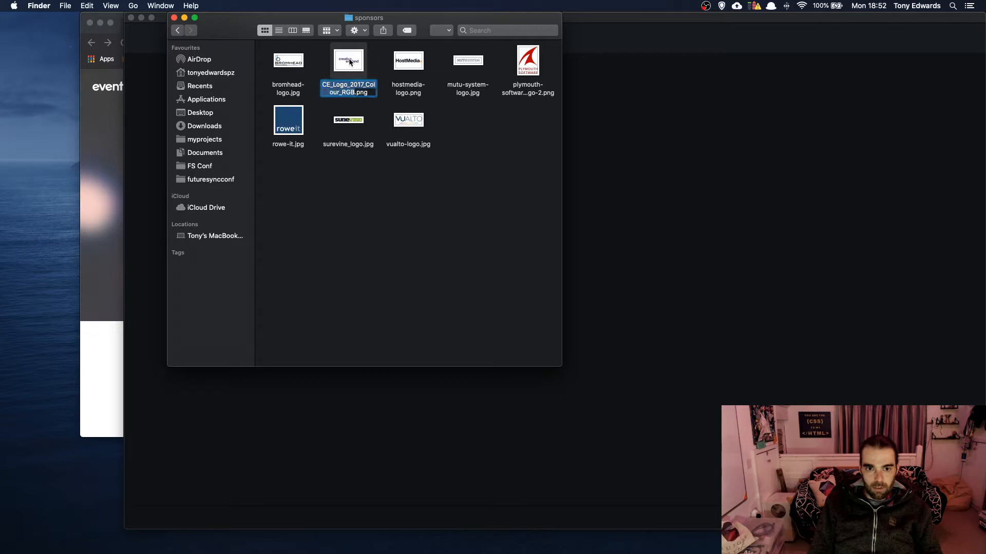
{"action": "type", "text": "creative-"}
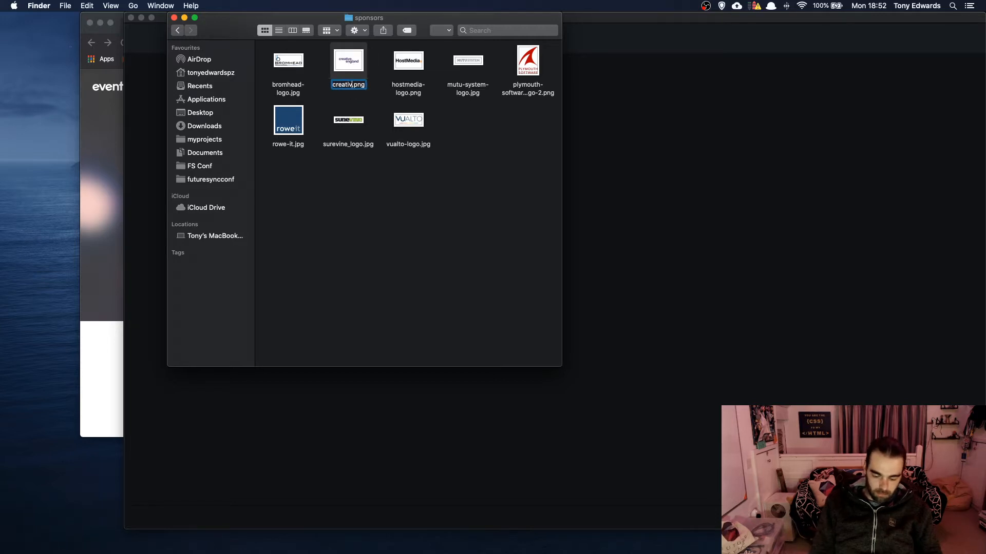
{"action": "type", "text": "england"}
{"action": "key", "text": "Return"}
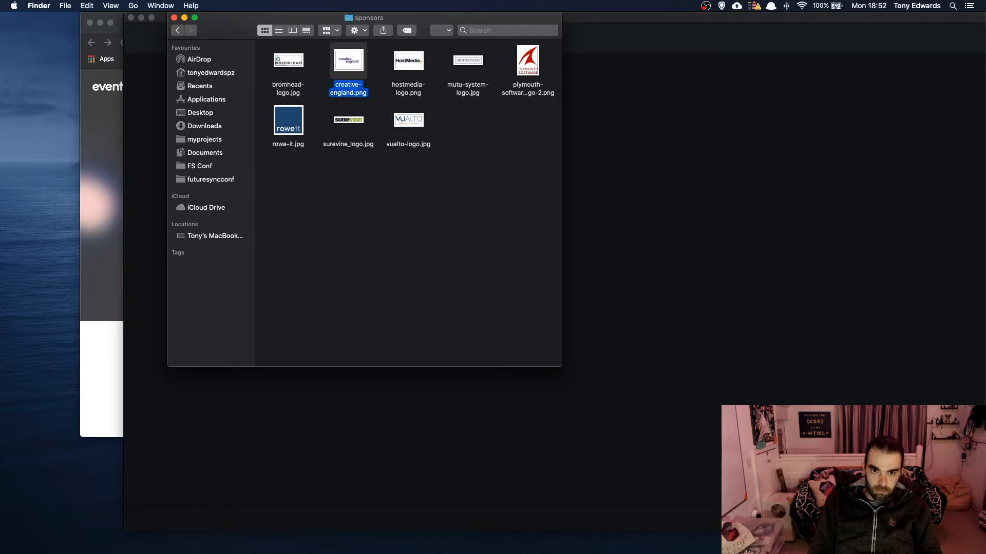
{"action": "left_click", "coordinate": [489, 249]}
{"action": "left_click", "coordinate": [672, 247]}
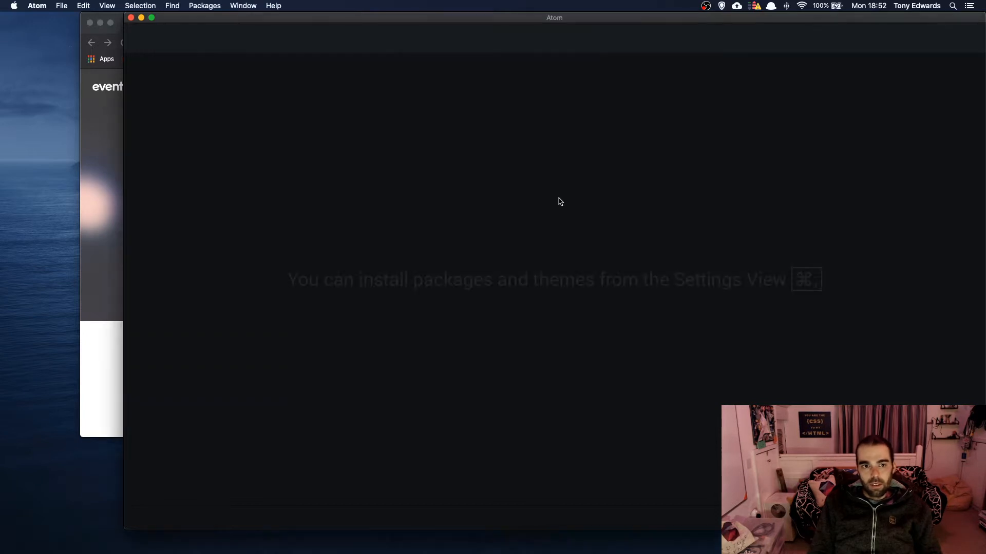
Reopen the futuresyncconf project from the File menu's recent projects
{"action": "left_click", "coordinate": [58, 6]}
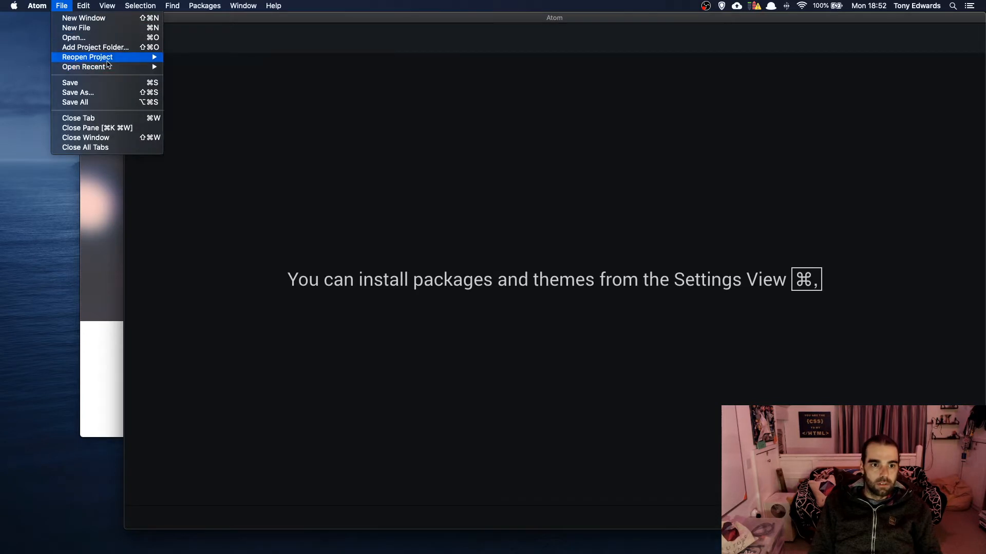
{"action": "mouse_move", "coordinate": [117, 61]}
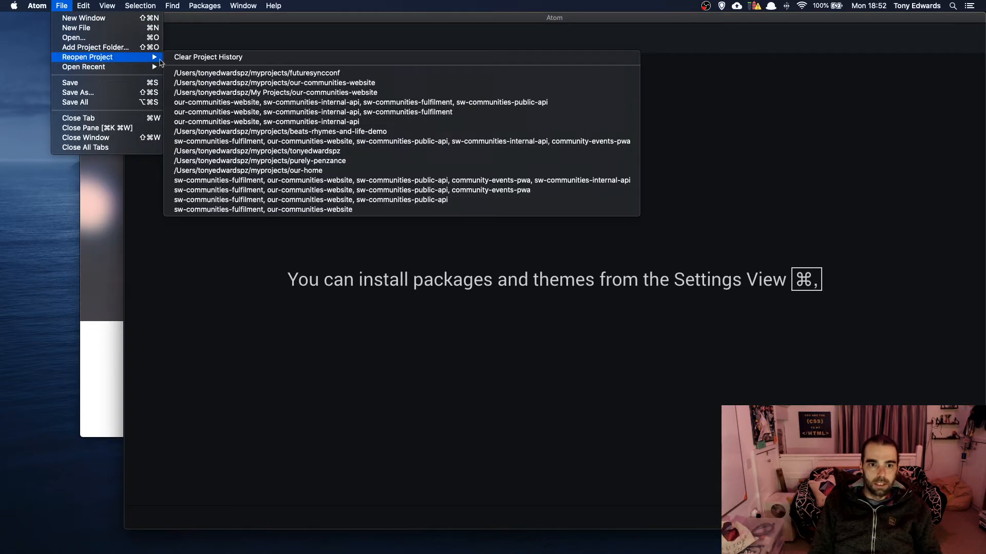
{"action": "left_click", "coordinate": [207, 71]}
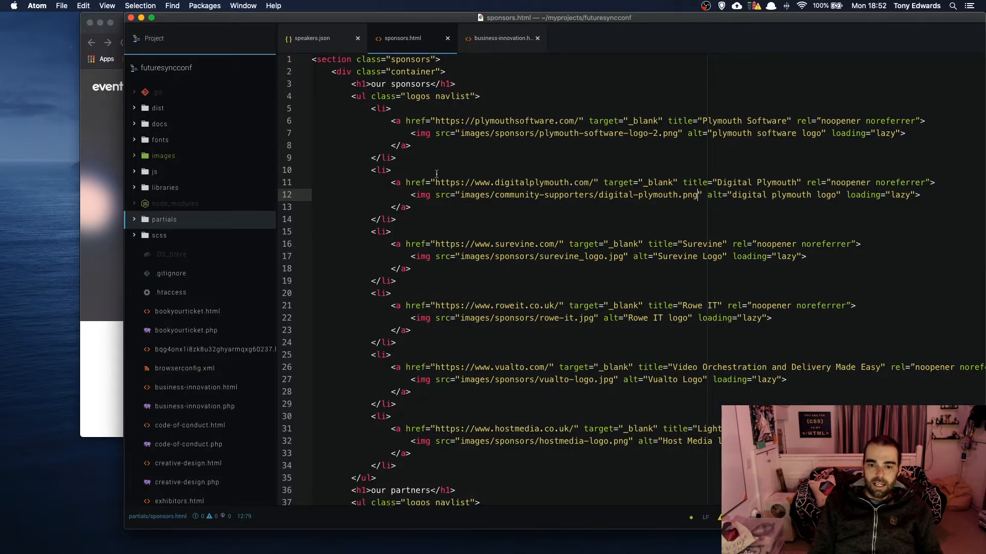
Duplicate the Host Media <li> block in sponsors.html directly below itself
{"action": "scroll", "coordinate": [446, 252], "scroll_direction": "down", "scroll_amount": 5}
{"action": "left_click_drag", "start_coordinate": [400, 324], "coordinate": [370, 276]}
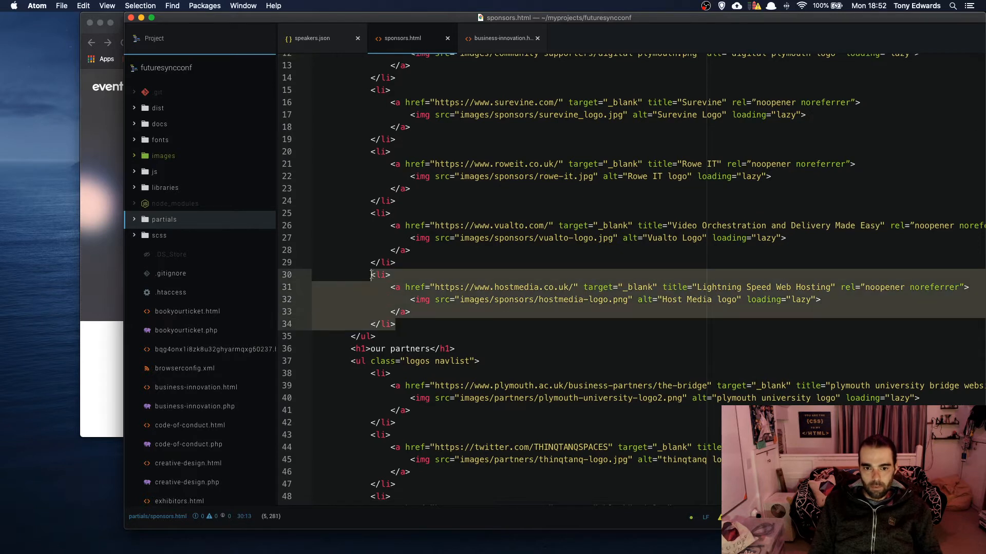
{"action": "key", "text": "super+c"}
{"action": "left_click", "coordinate": [403, 324]}
{"action": "key", "text": "Return"}
{"action": "key", "text": "super+v"}
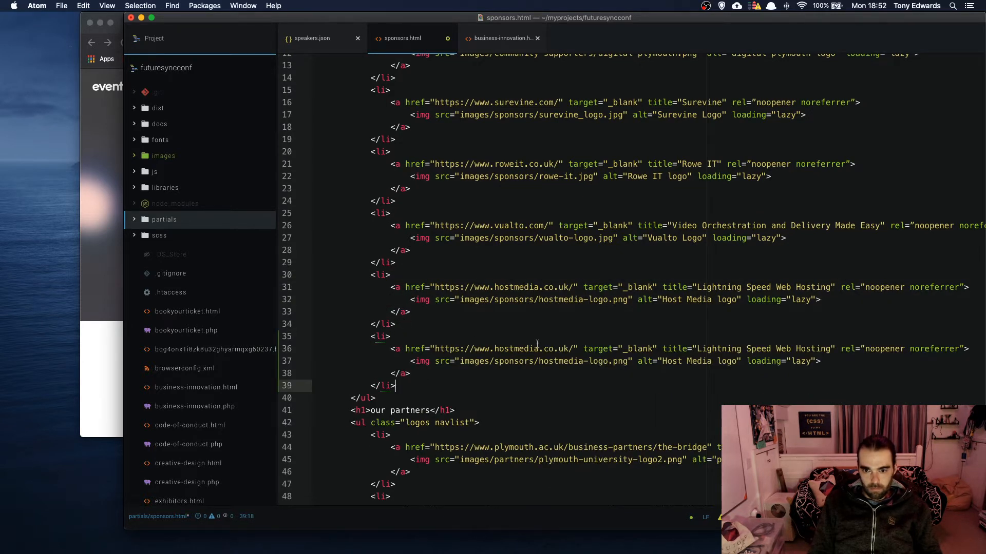
Search 'creative england' in a new tab, open creativeengland.co.uk and copy its address
{"action": "left_click", "coordinate": [100, 420]}
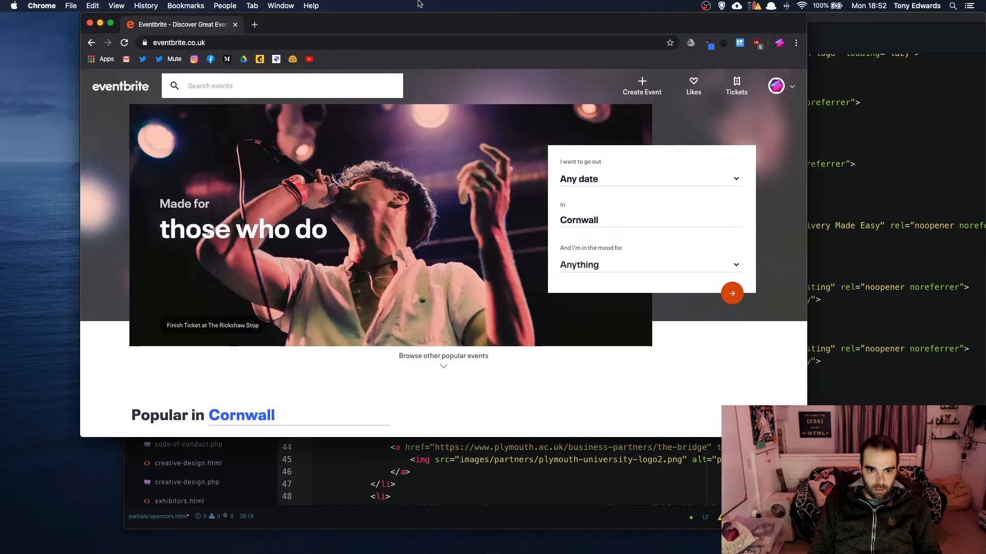
{"action": "left_click", "coordinate": [252, 25]}
{"action": "type", "text": "creat"}
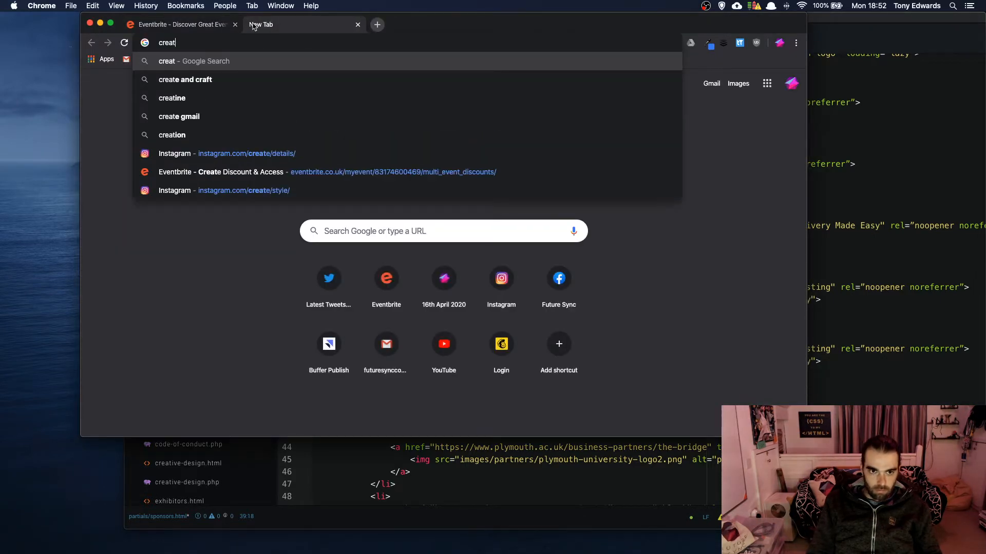
{"action": "type", "text": "ive "}
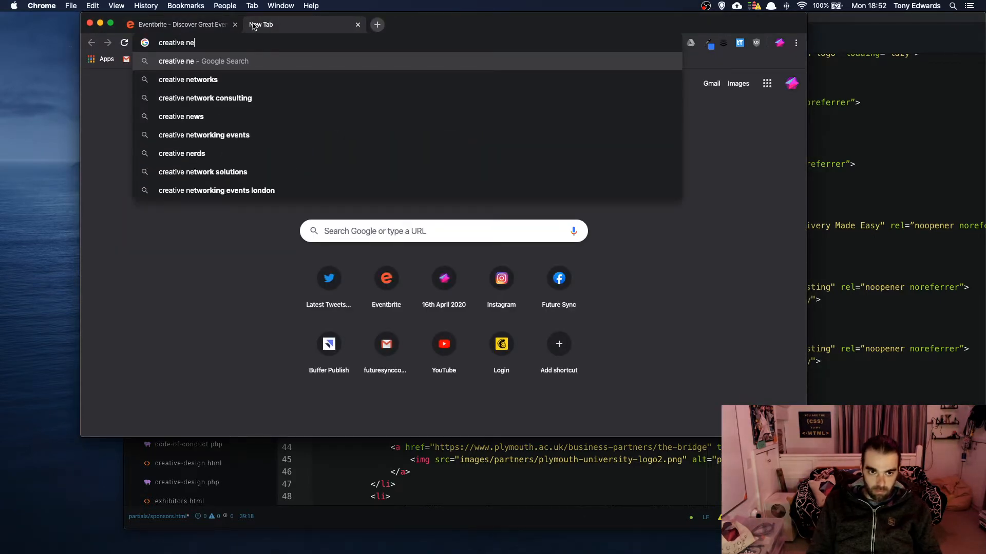
{"action": "type", "text": "england"}
{"action": "key", "text": "Return"}
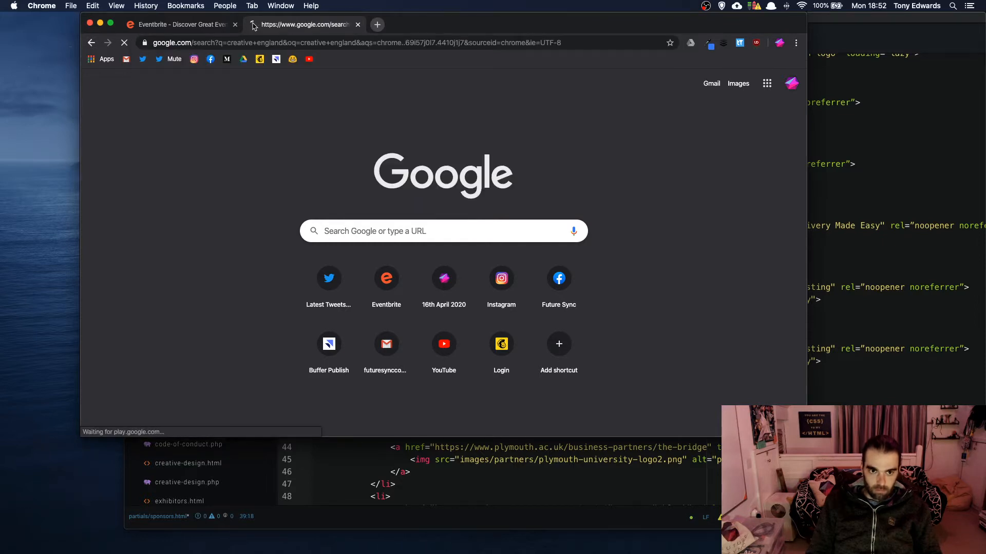
{"action": "left_click", "coordinate": [255, 176]}
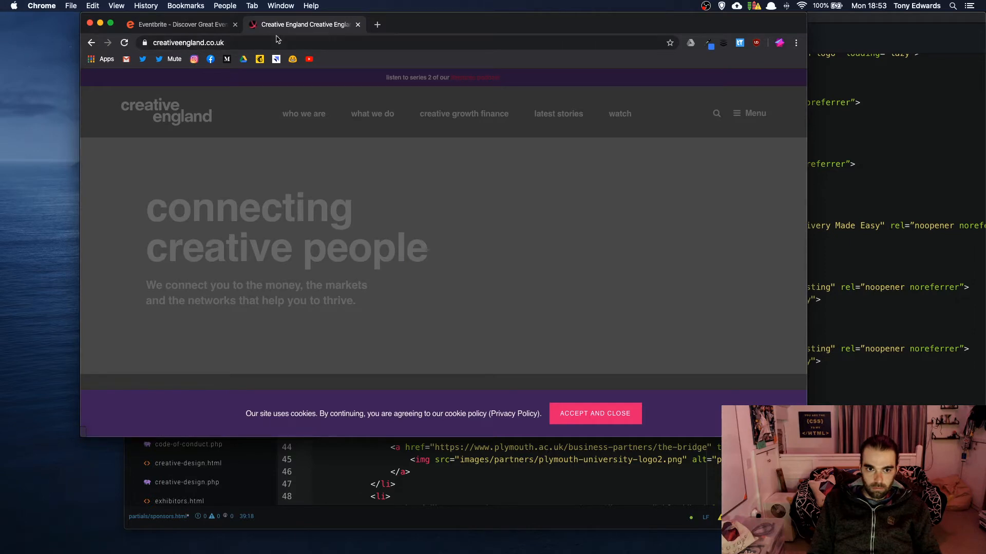
{"action": "left_click", "coordinate": [276, 41]}
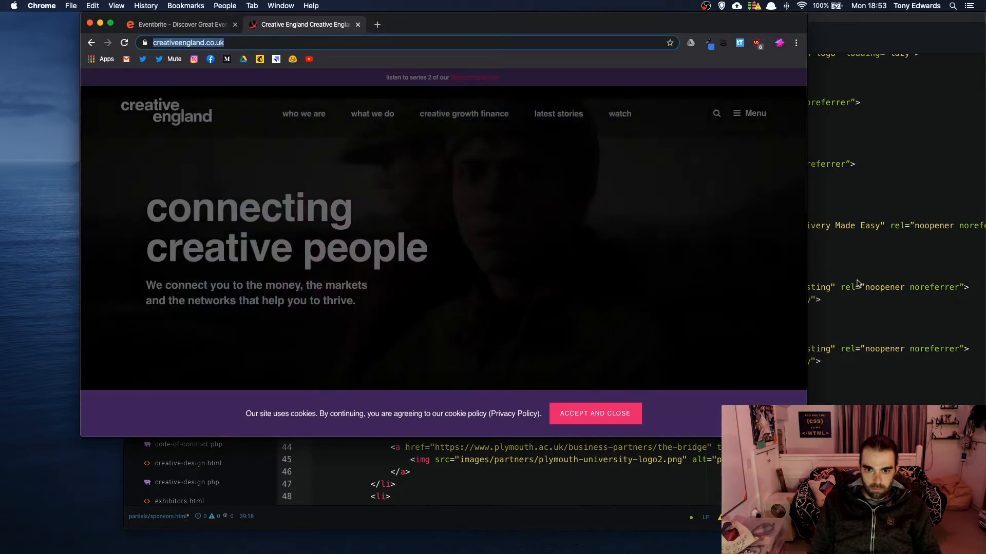
{"action": "left_click", "coordinate": [860, 277]}
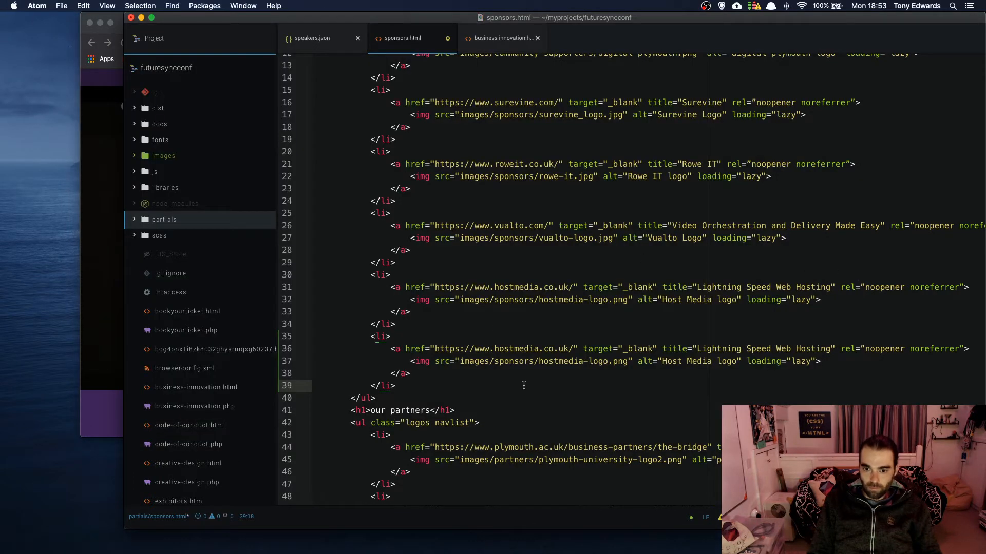
Set the duplicate's link to the Creative England URL, image to creative-england-logo, alt to Creative England
{"action": "left_click_drag", "start_coordinate": [571, 347], "coordinate": [435, 348]}
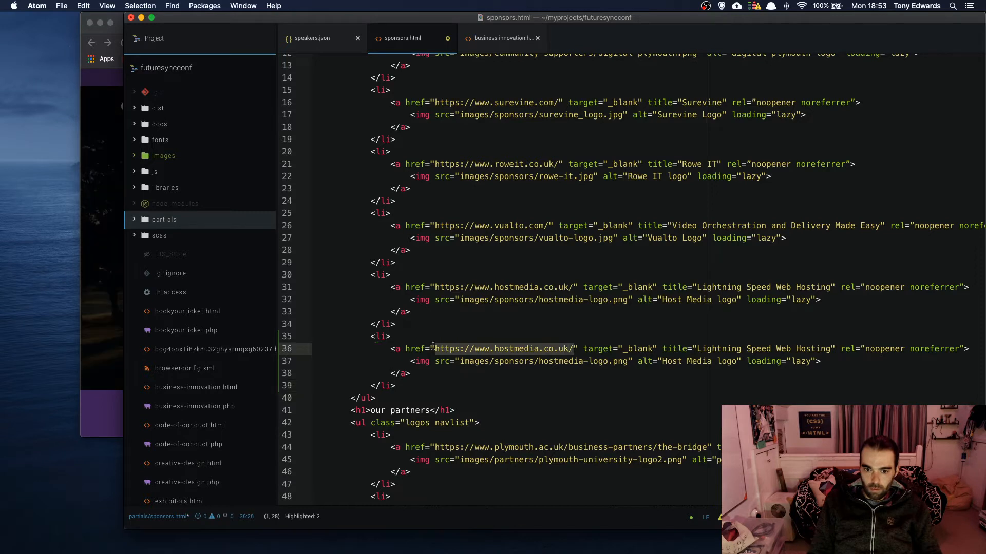
{"action": "key", "text": "super+v"}
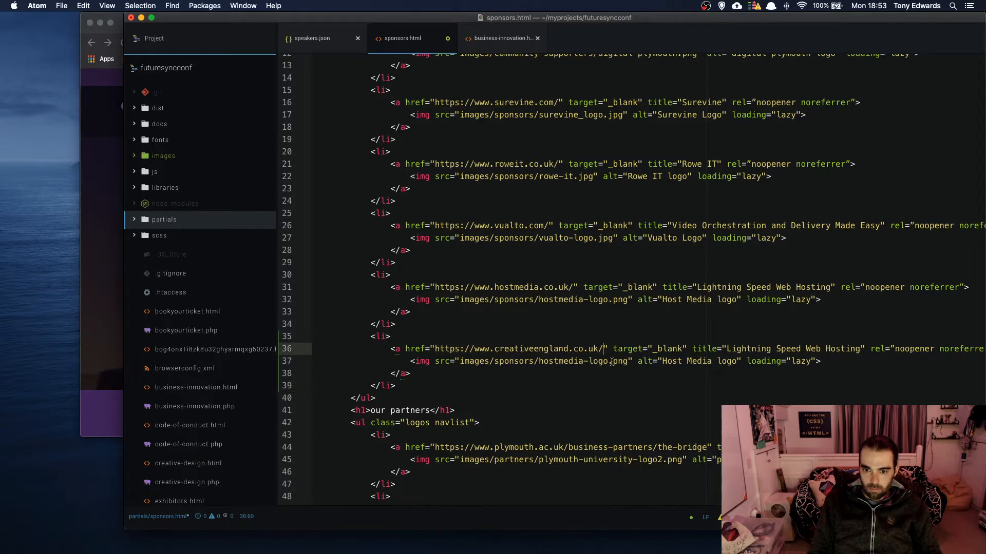
{"action": "left_click_drag", "start_coordinate": [607, 361], "coordinate": [536, 362]}
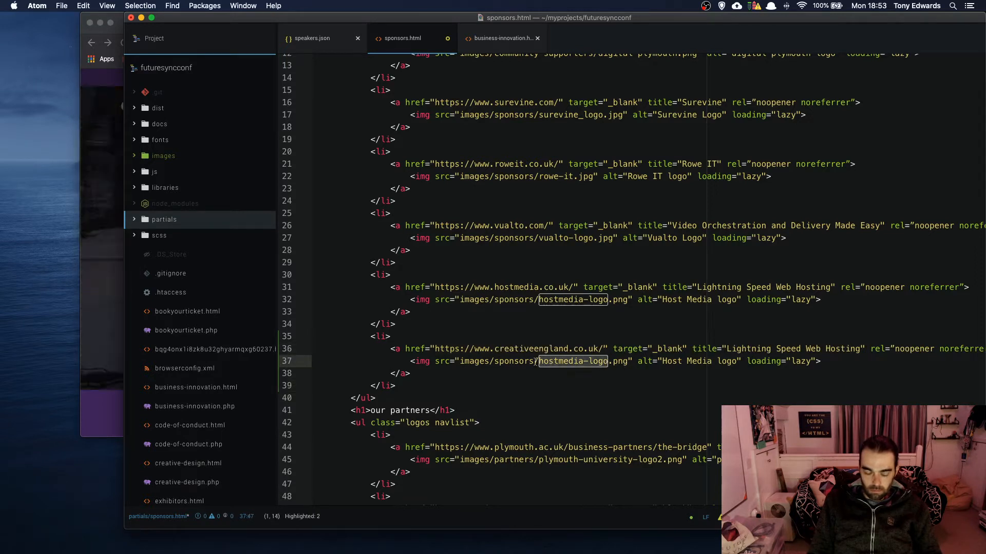
{"action": "type", "text": "creative-en"}
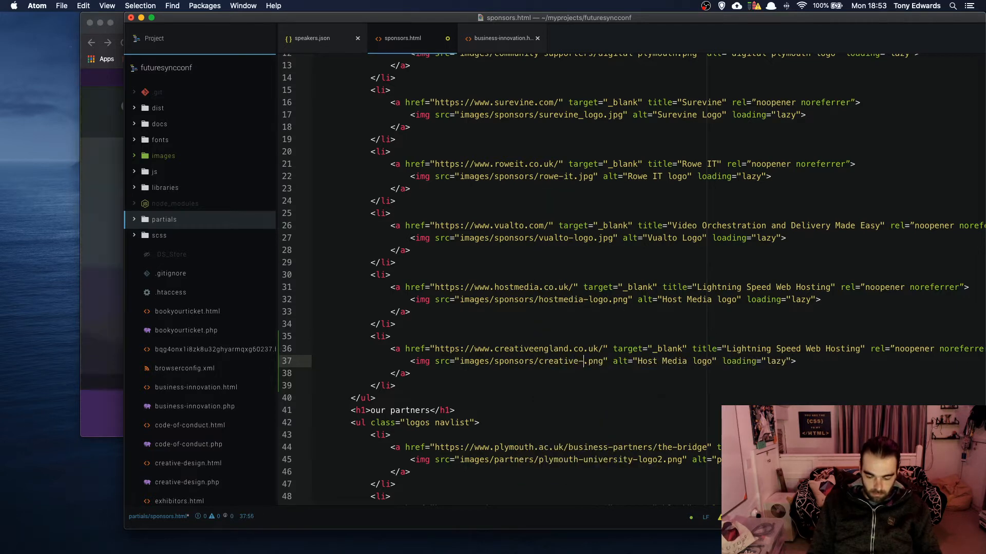
{"action": "type", "text": "gland"}
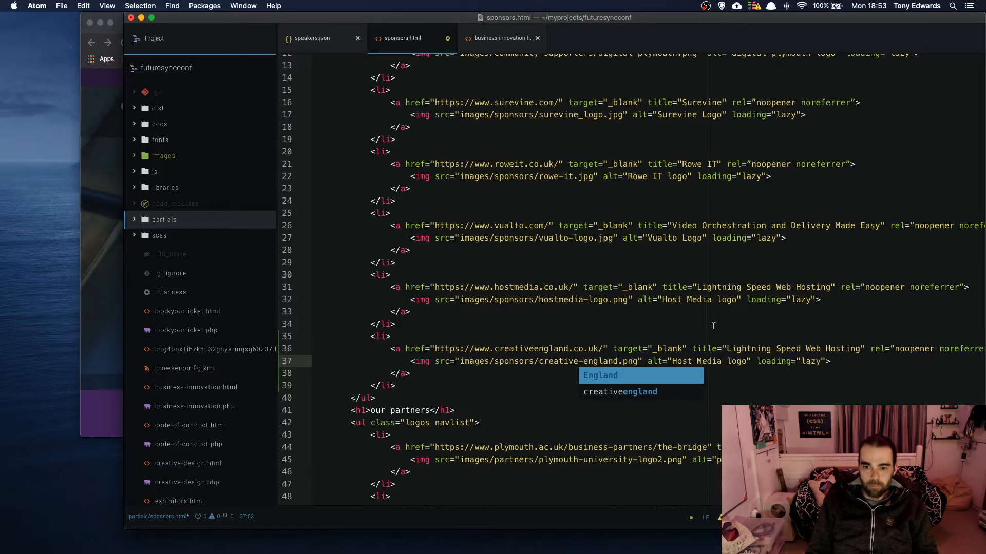
{"action": "type", "text": "-logo"}
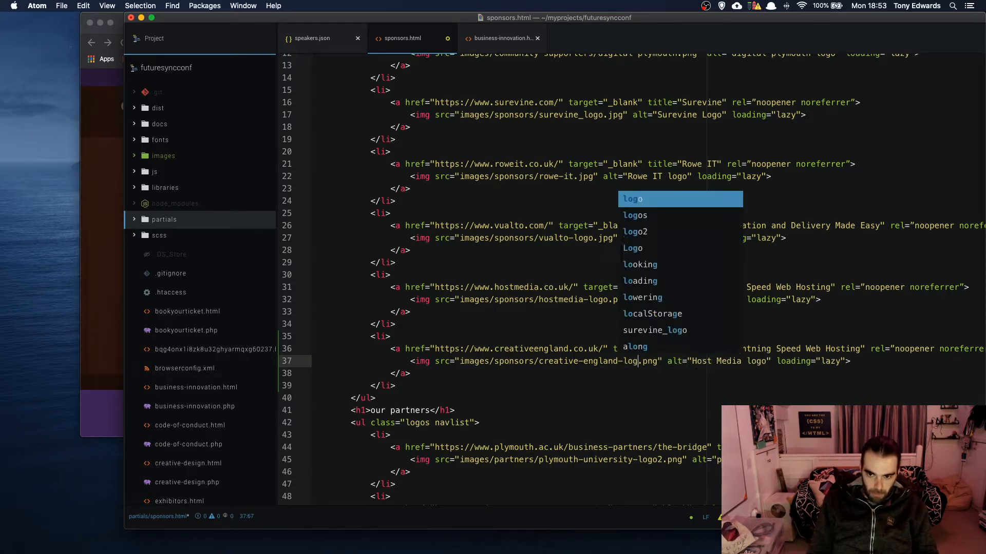
{"action": "left_click_drag", "start_coordinate": [746, 361], "coordinate": [698, 361]}
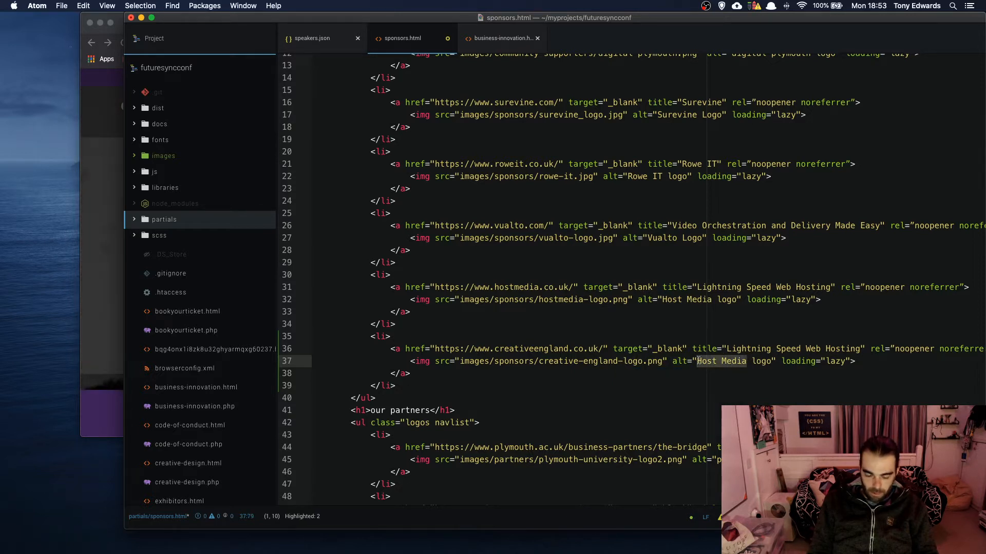
{"action": "type", "text": "Creative England"}
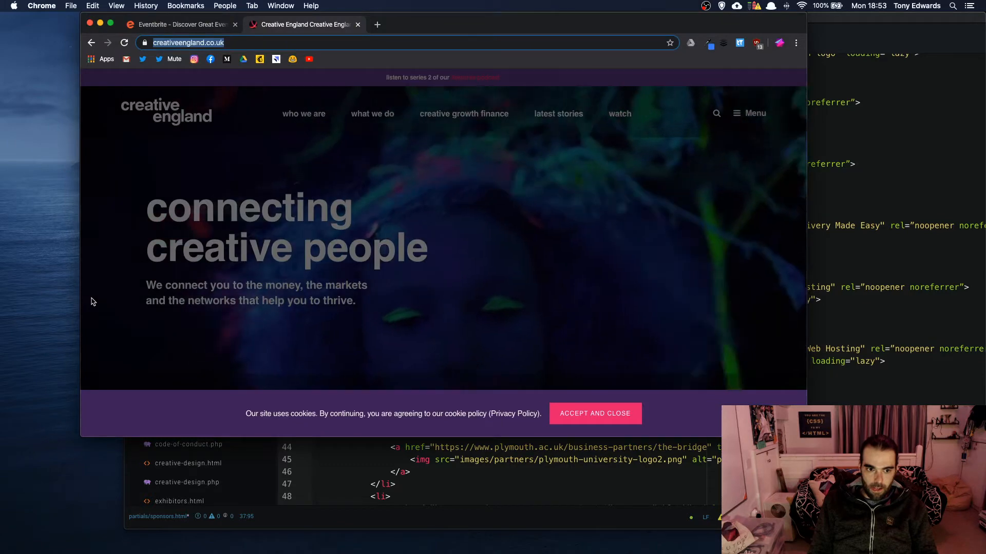
Change the entry's title to 'Connecting Creative People' and save sponsors.html
{"action": "left_click", "coordinate": [92, 302]}
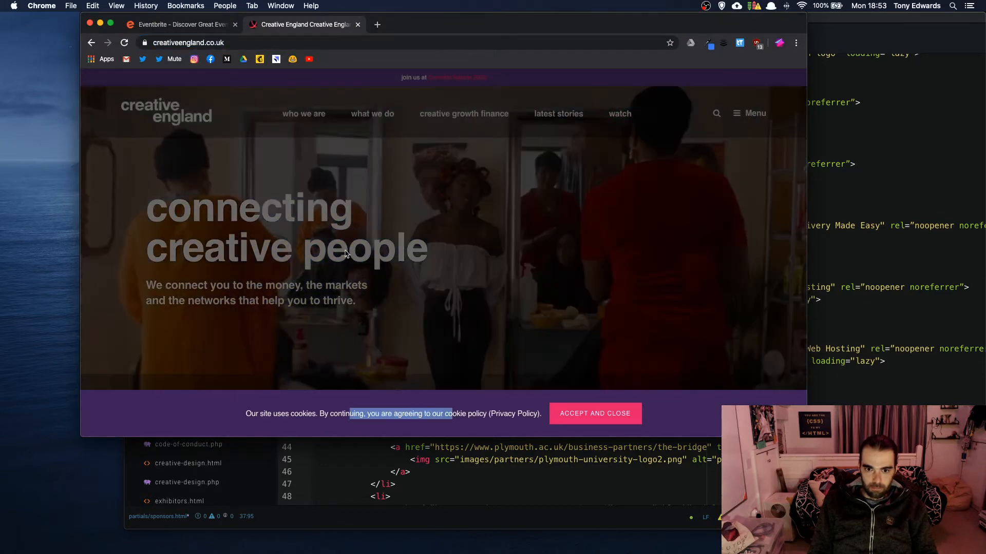
{"action": "left_click", "coordinate": [906, 385]}
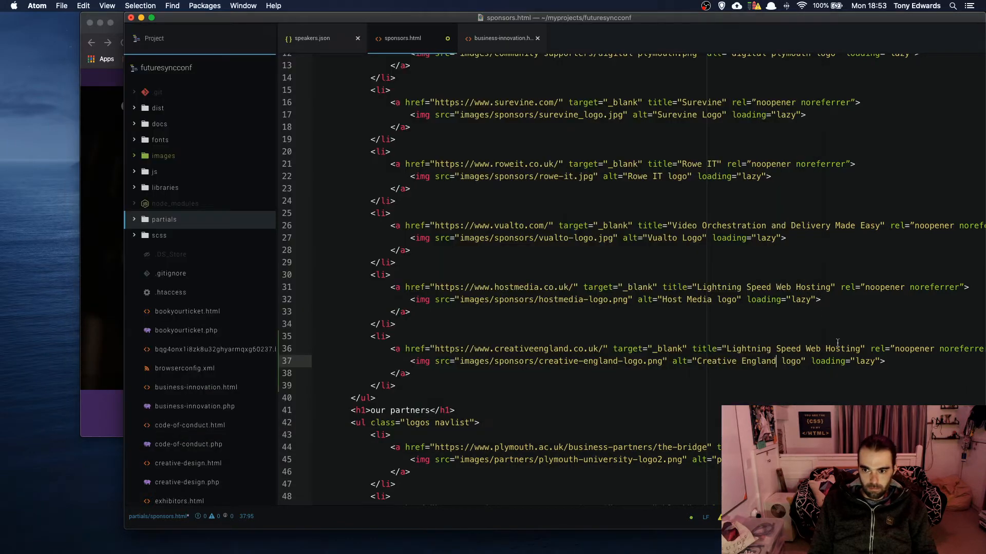
{"action": "left_click_drag", "start_coordinate": [860, 349], "coordinate": [726, 349]}
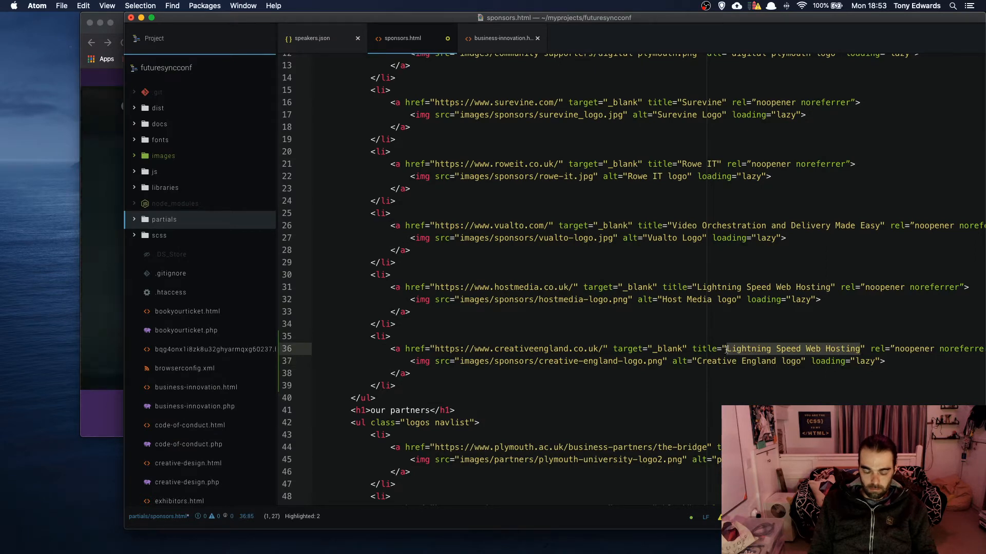
{"action": "type", "text": "Connecting Ce"}
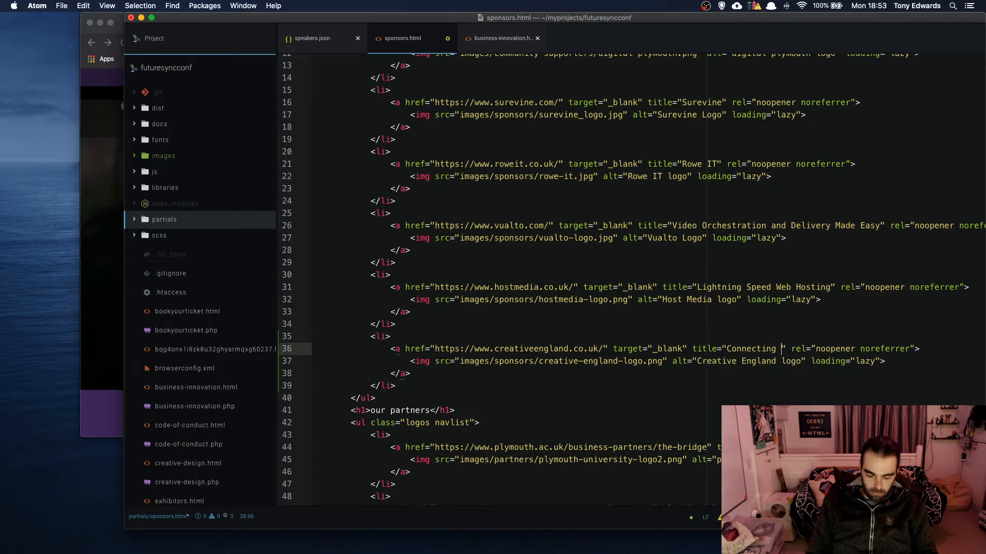
{"action": "key", "text": "BackSpace"}
{"action": "type", "text": "reativ"}
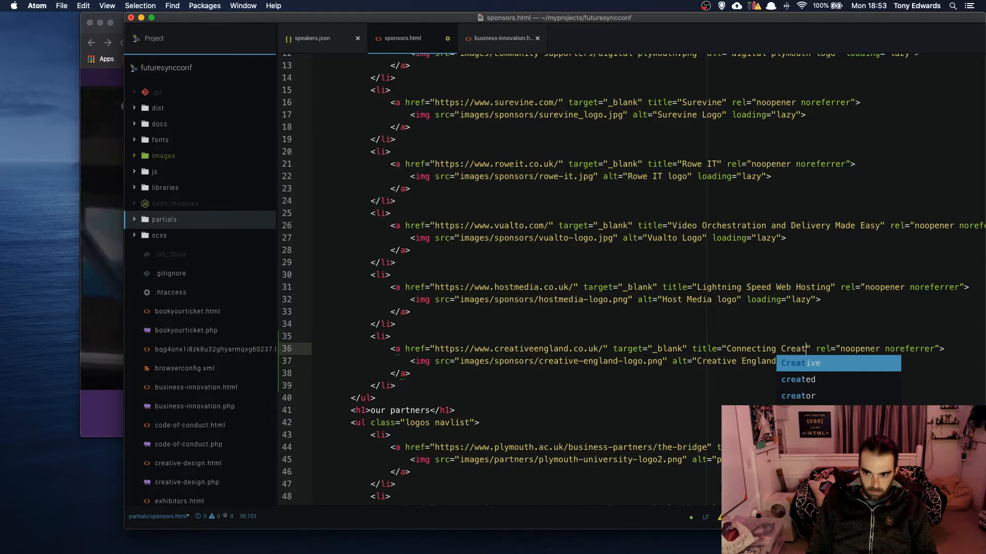
{"action": "type", "text": "e People"}
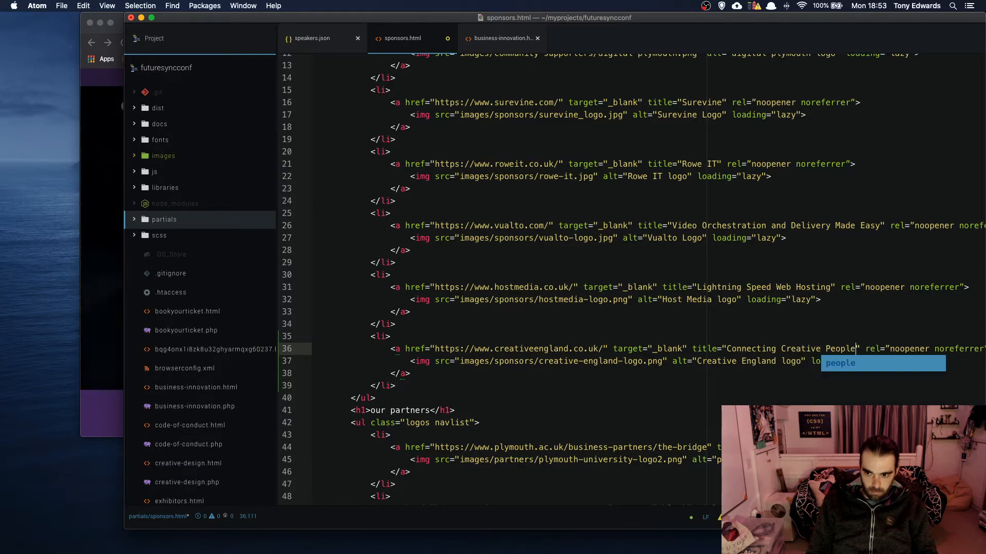
{"action": "scroll", "coordinate": [734, 302], "scroll_direction": "up", "scroll_amount": 1}
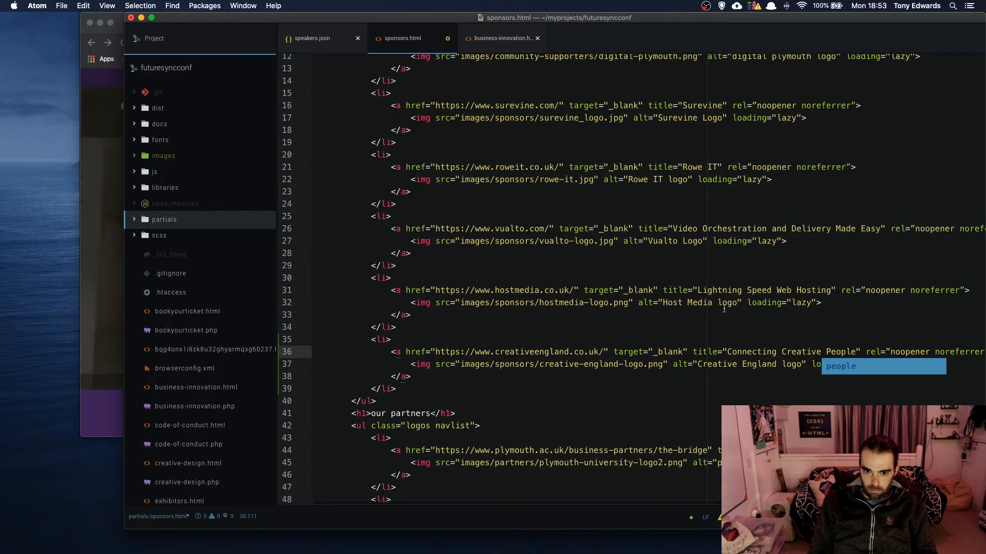
{"action": "left_click", "coordinate": [723, 305]}
{"action": "left_click", "coordinate": [552, 375]}
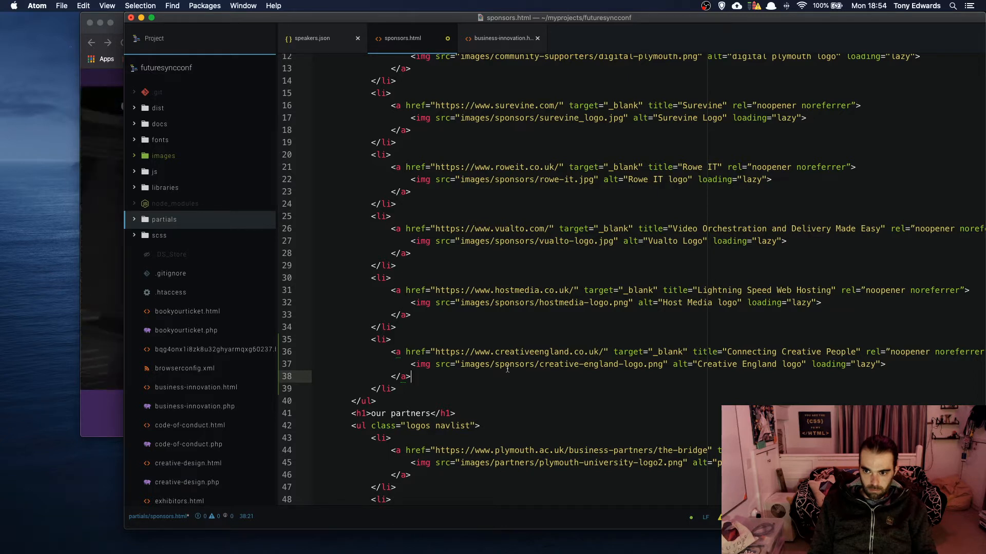
{"action": "key", "text": "super+s"}
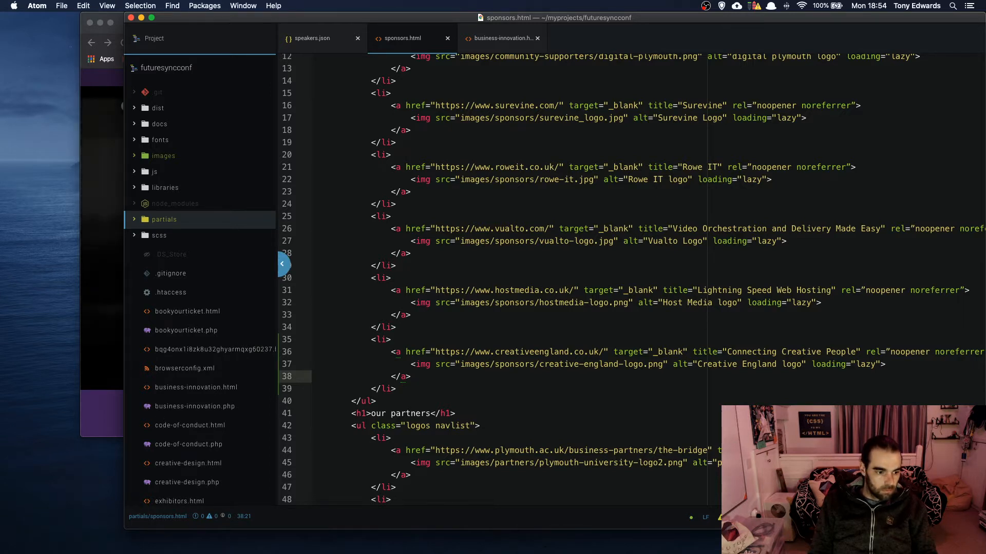
{"action": "key", "text": "super+Tab"}
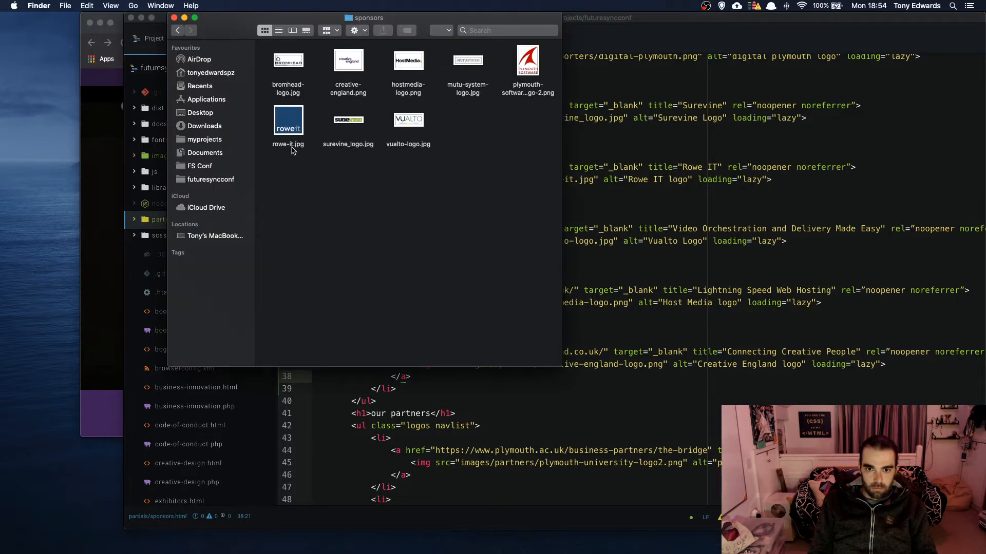
Rename creative-england.png to creative-england-logo.png, then close the sponsors folder window
{"action": "left_click", "coordinate": [349, 61]}
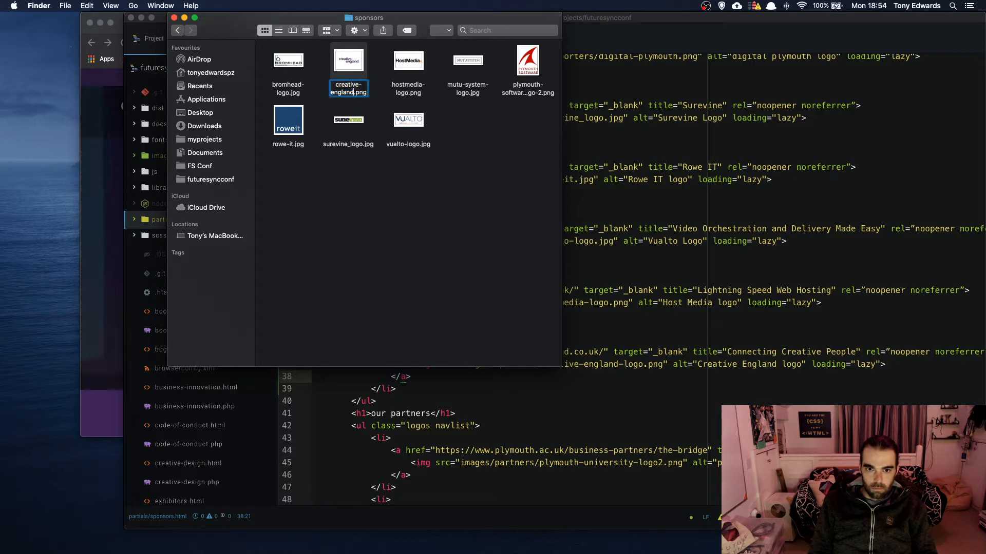
{"action": "type", "text": "-lgo"}
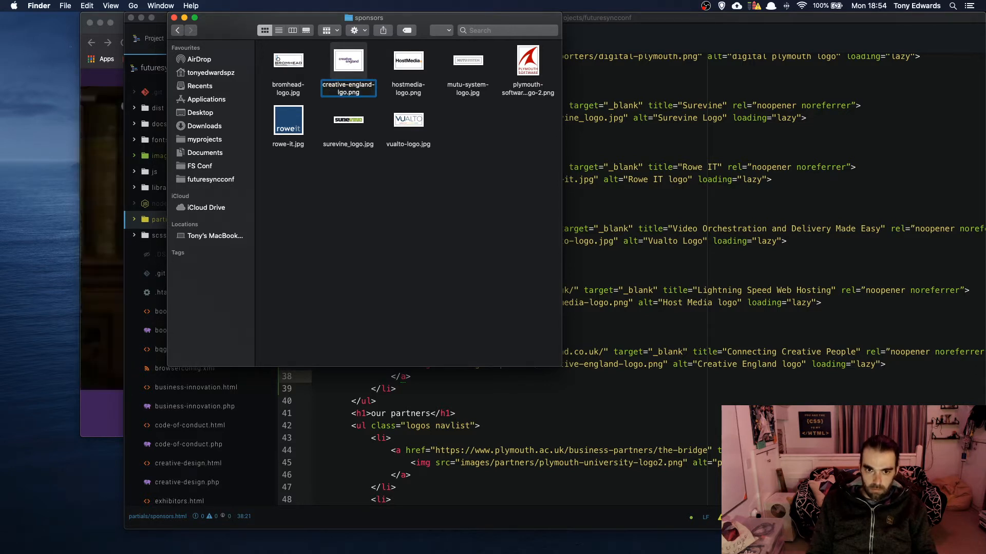
{"action": "key", "text": "BackSpace"}
{"action": "key", "text": "BackSpace"}
{"action": "key", "text": "BackSpace"}
{"action": "type", "text": "logo"}
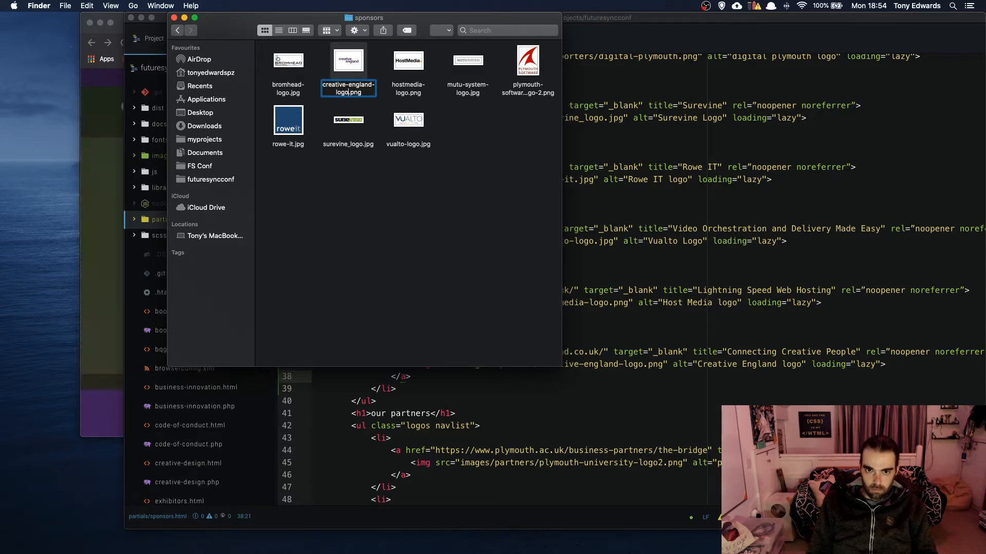
{"action": "key", "text": "Return"}
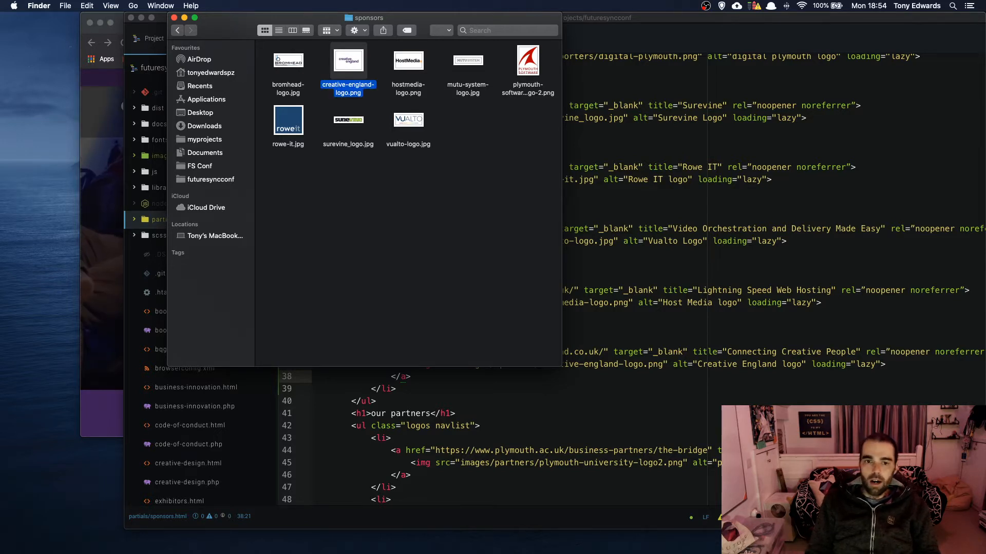
{"action": "left_click", "coordinate": [421, 229]}
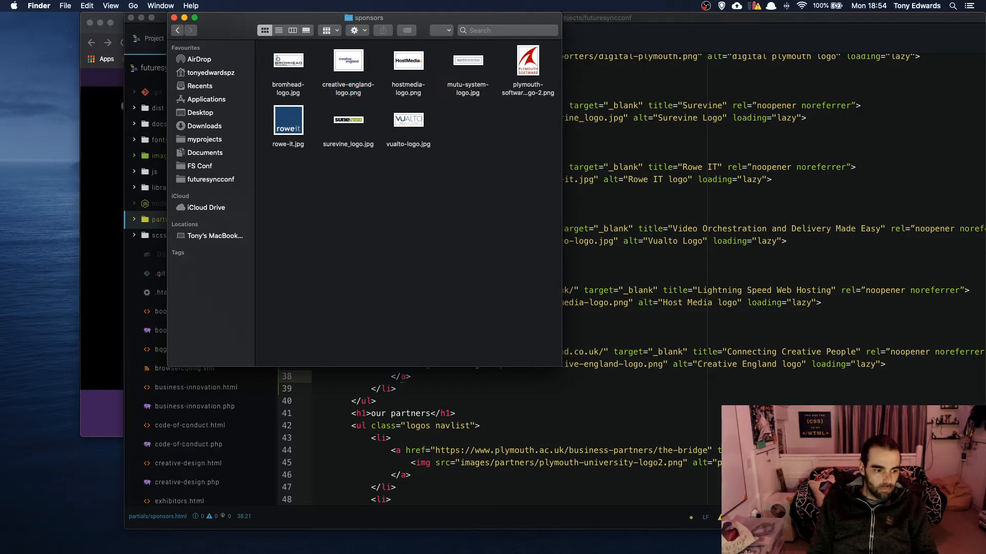
{"action": "left_click", "coordinate": [174, 18]}
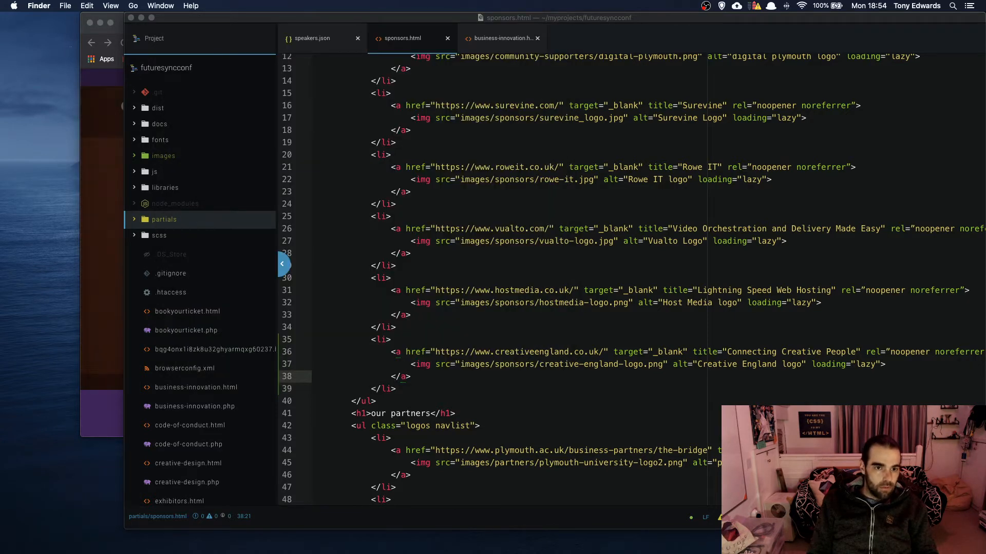
Go to canva.com in Chrome
{"action": "left_click", "coordinate": [114, 292]}
{"action": "left_click", "coordinate": [270, 43]}
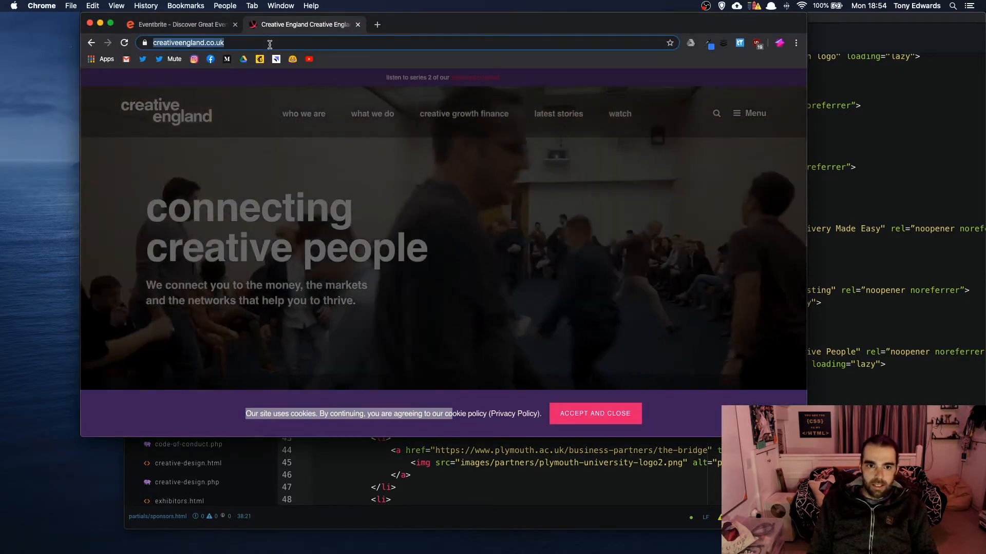
{"action": "type", "text": "cr"}
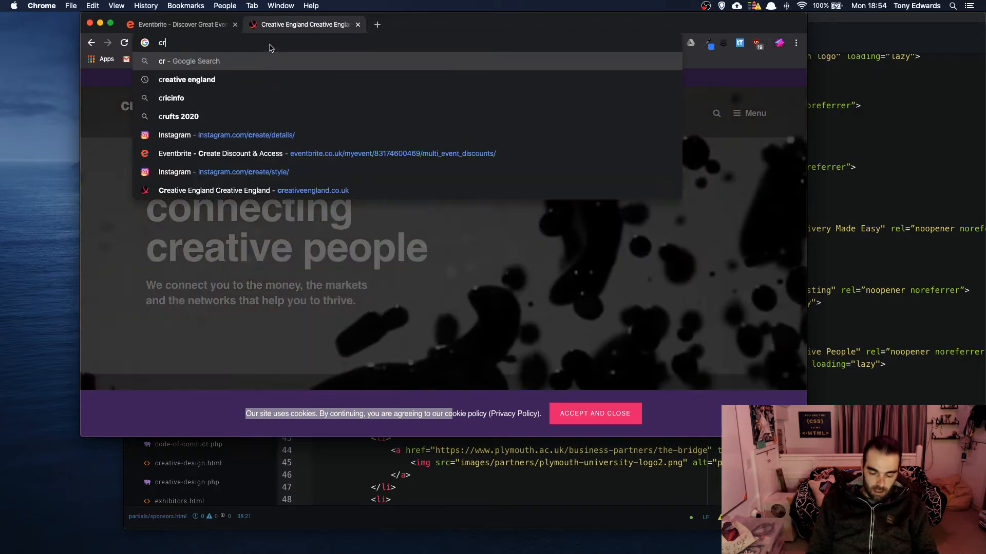
{"action": "type", "text": "an"}
{"action": "key", "text": "BackSpace"}
{"action": "key", "text": "BackSpace"}
{"action": "key", "text": "BackSpace"}
{"action": "type", "text": "anva.com"}
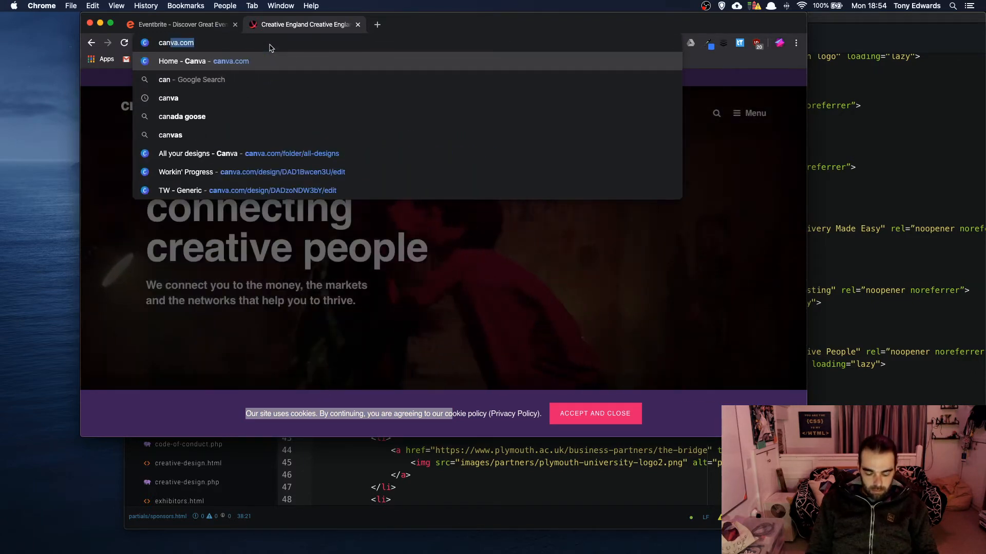
{"action": "key", "text": "Return"}
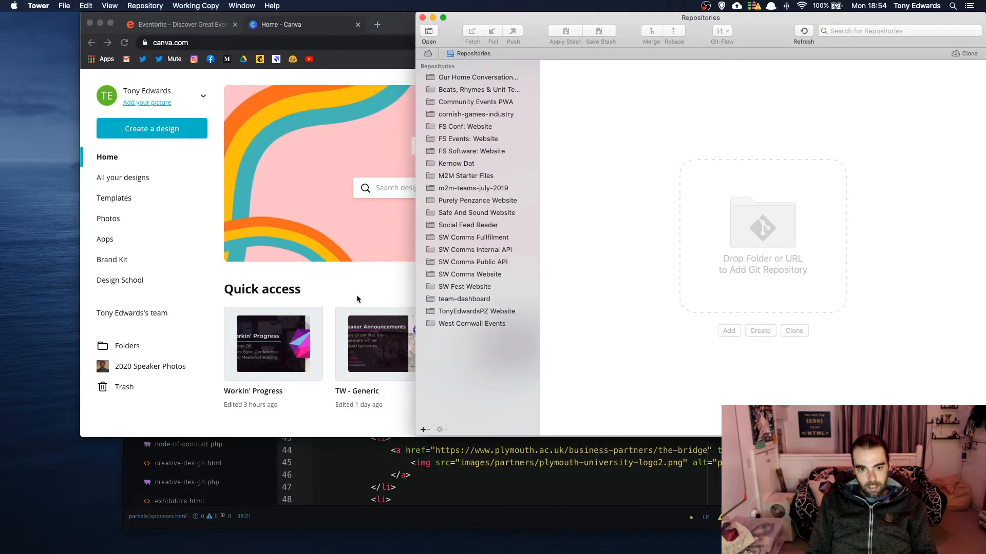
Open the TW - Speakers design from Canva's quick access row
{"action": "left_click", "coordinate": [357, 296]}
{"action": "left_click", "coordinate": [336, 273]}
{"action": "scroll", "coordinate": [399, 279], "scroll_direction": "down", "scroll_amount": 5}
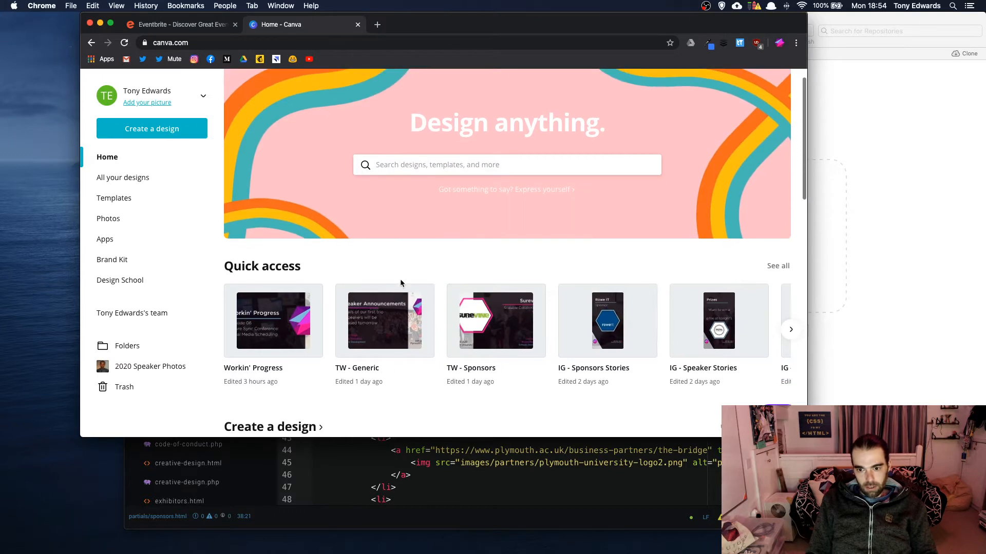
{"action": "scroll", "coordinate": [404, 266], "scroll_direction": "right", "scroll_amount": 2}
{"action": "scroll", "coordinate": [402, 261], "scroll_direction": "right", "scroll_amount": 5}
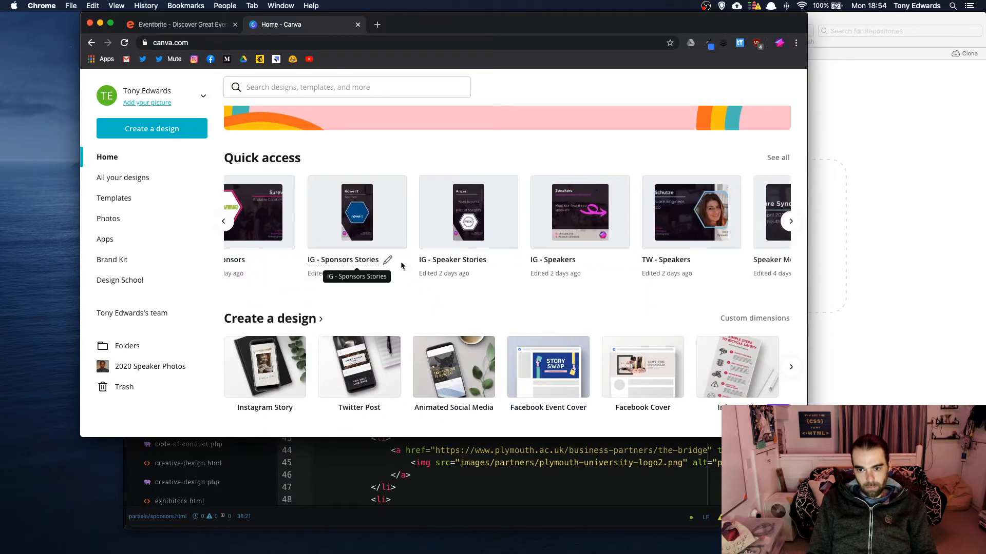
{"action": "left_click", "coordinate": [492, 205]}
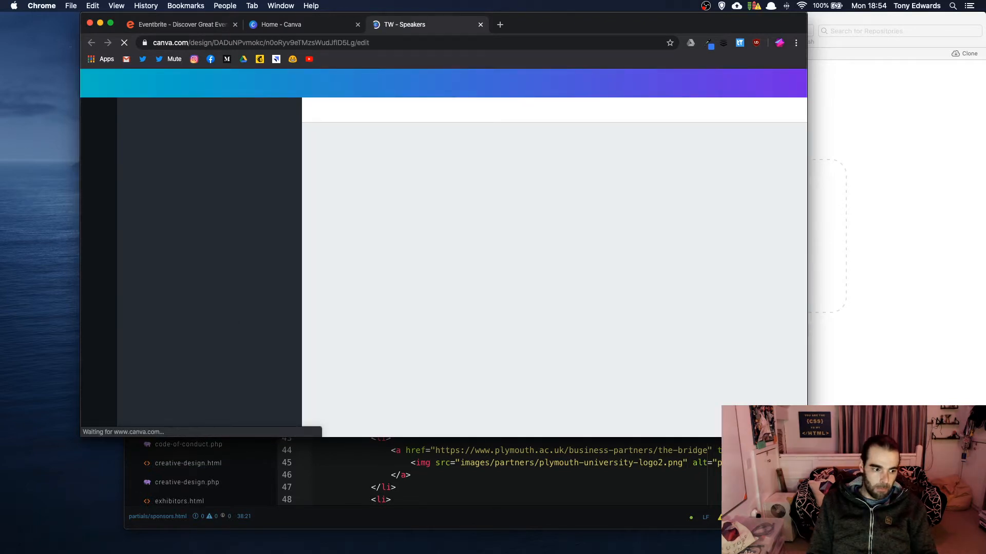
Place a Finder window on the right and open Canva's 2020 Speaker Photos folder
{"action": "key", "text": "super+Tab"}
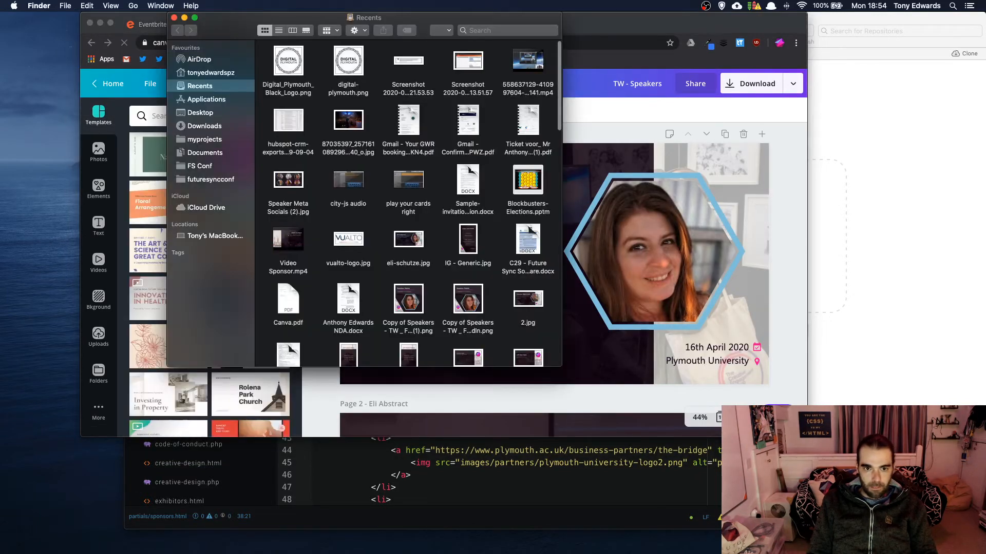
{"action": "left_click_drag", "start_coordinate": [265, 30], "coordinate": [563, 35]}
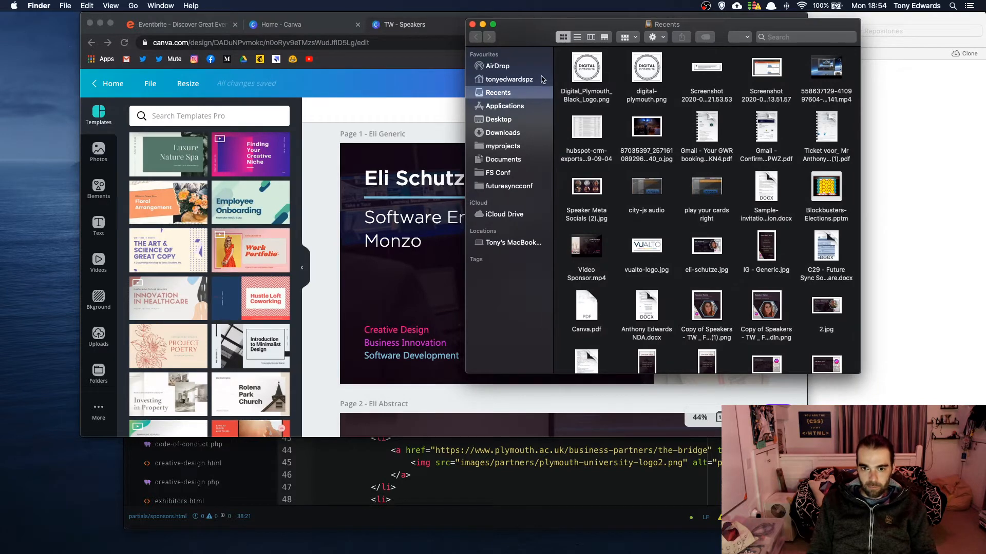
{"action": "left_click", "coordinate": [504, 133]}
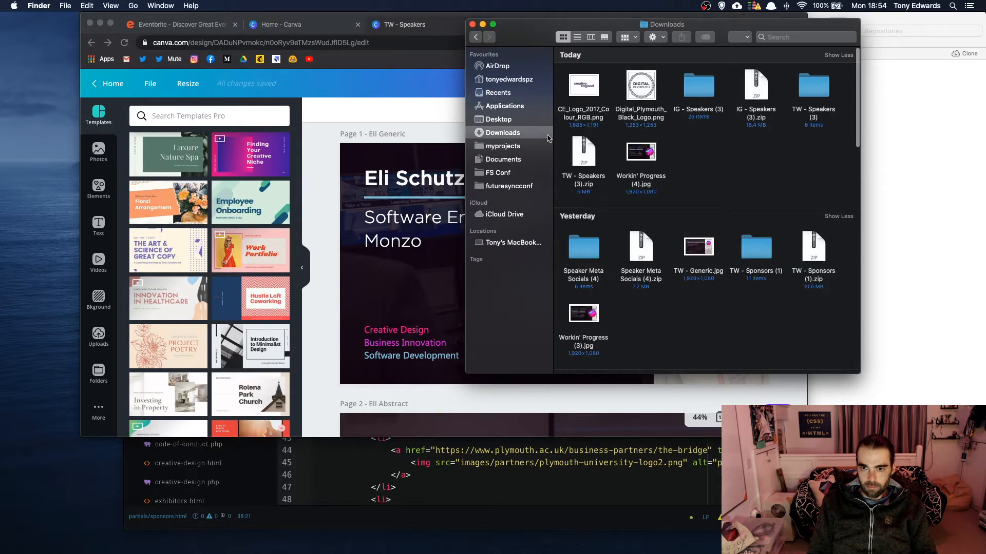
{"action": "left_click", "coordinate": [511, 122]}
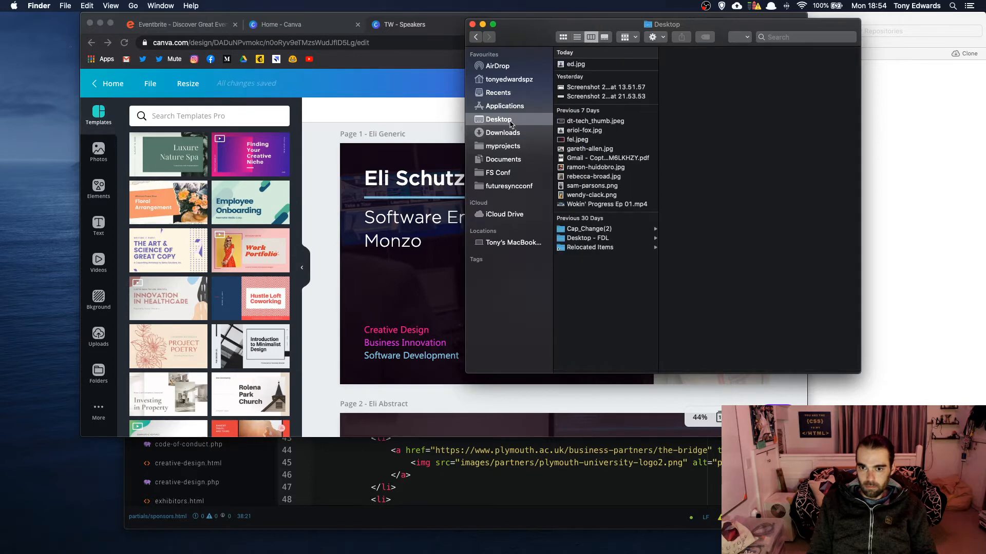
{"action": "left_click", "coordinate": [97, 365]}
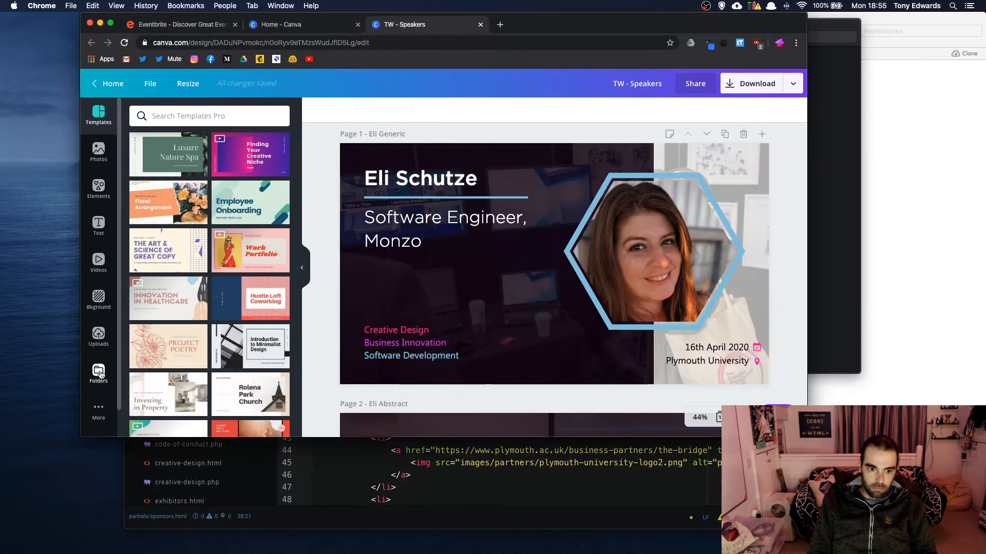
{"action": "left_click", "coordinate": [192, 387]}
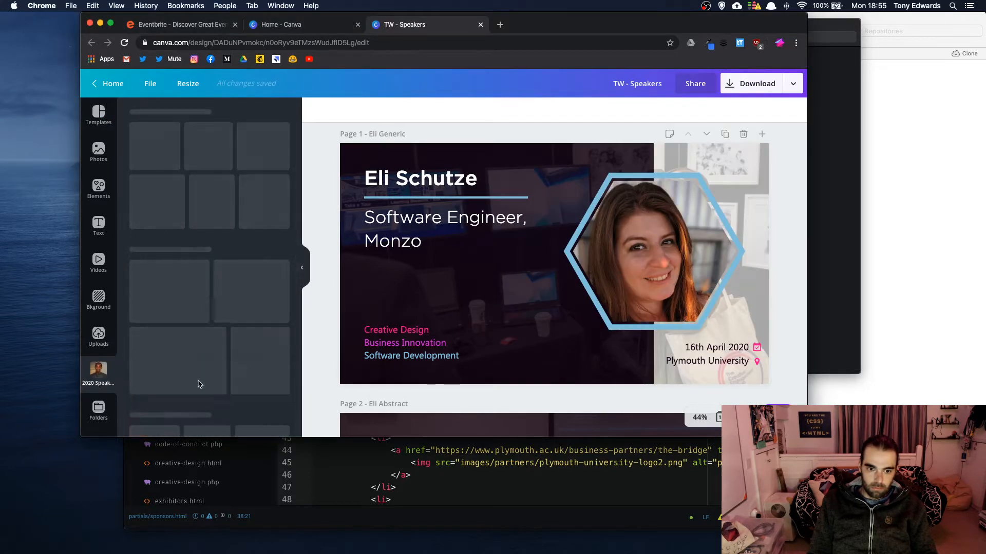
Drag ed.jpg from Desktop and Headshot.png from Downloads into the 2020 Speaker Photos folder
{"action": "key", "text": "super+Tab"}
{"action": "left_click_drag", "start_coordinate": [572, 65], "coordinate": [216, 249]}
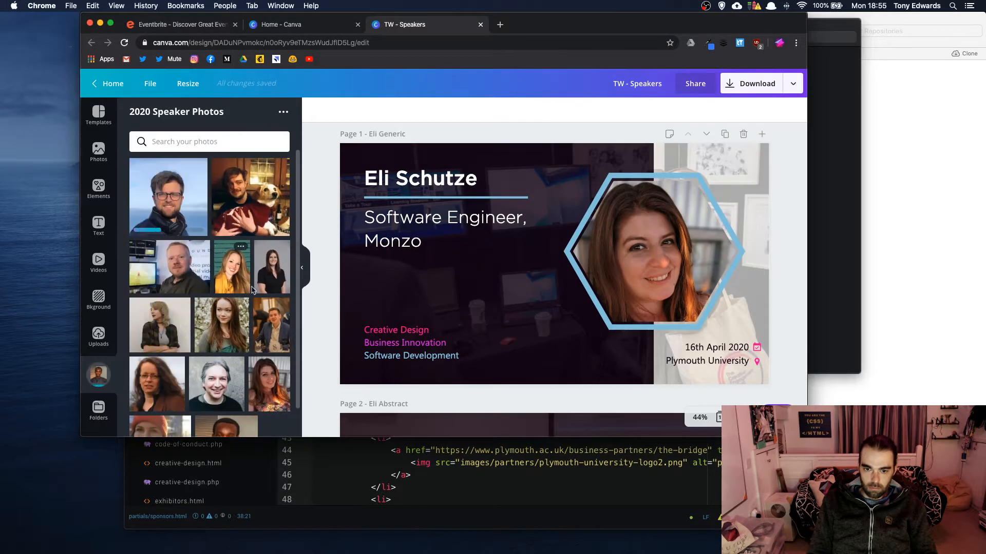
{"action": "left_click", "coordinate": [816, 282]}
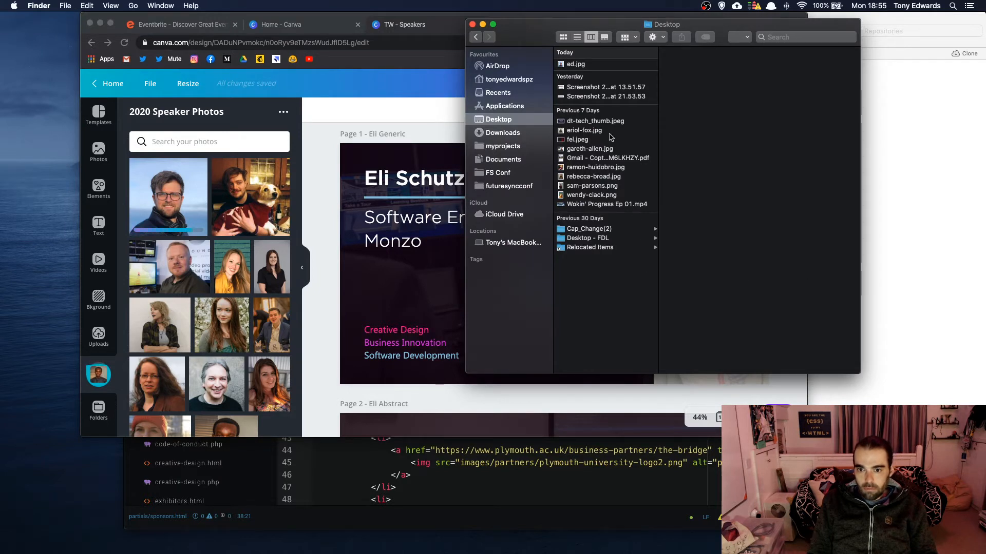
{"action": "left_click", "coordinate": [537, 133]}
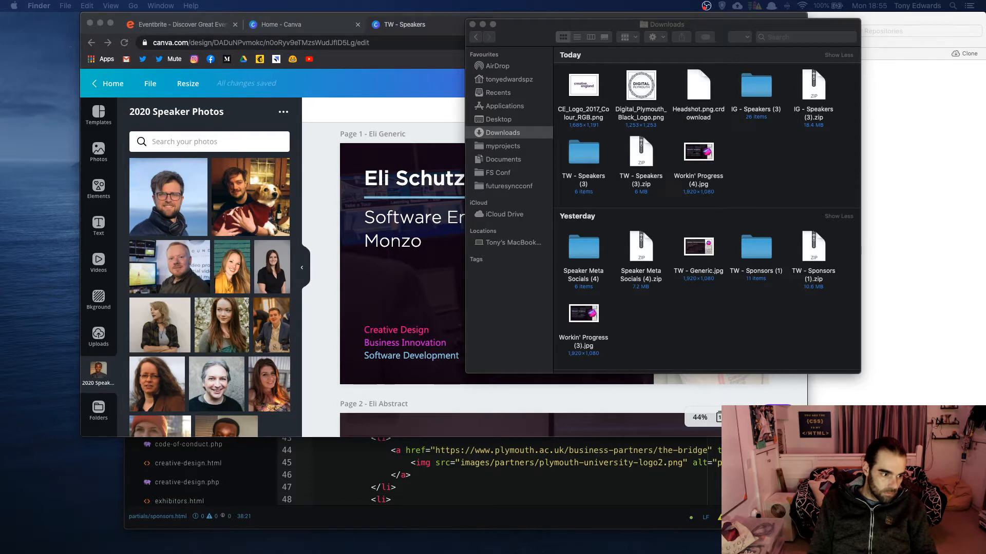
{"action": "left_click_drag", "start_coordinate": [692, 92], "coordinate": [227, 380]}
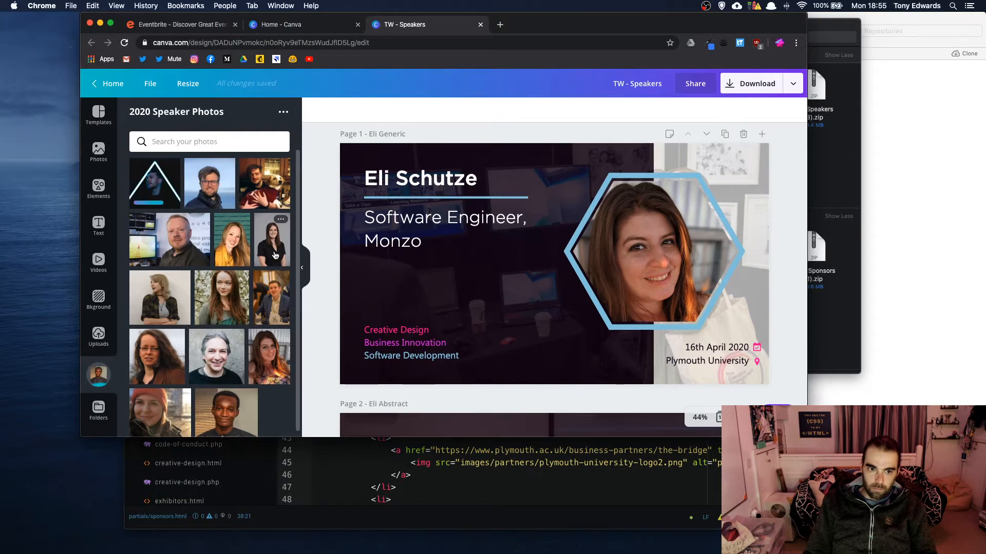
{"action": "scroll", "coordinate": [451, 226], "scroll_direction": "down", "scroll_amount": 7}
{"action": "scroll", "coordinate": [473, 257], "scroll_direction": "down", "scroll_amount": 20}
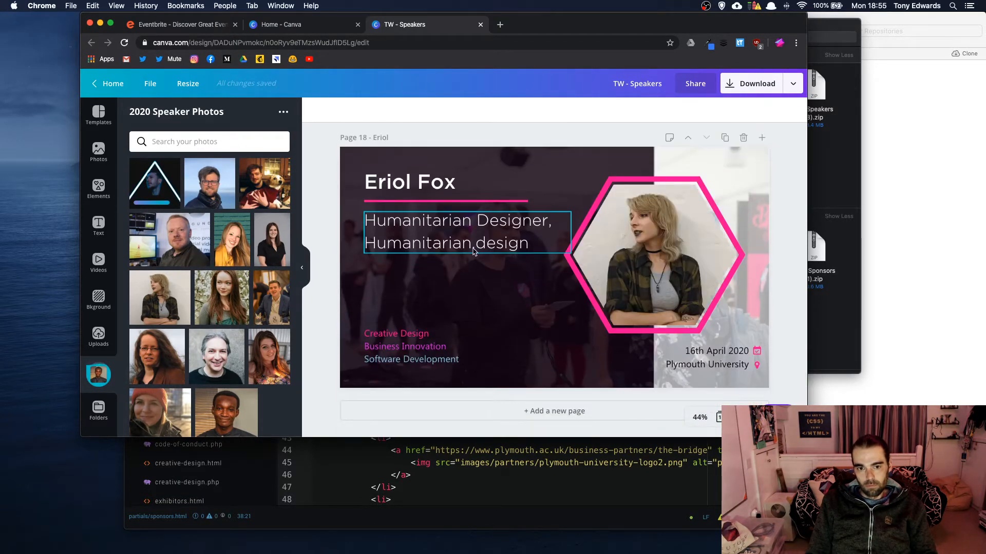
{"action": "left_click", "coordinate": [281, 24]}
Open Speaker Meta Socials and duplicate the Page 9 speaker page into page 10
{"action": "left_click", "coordinate": [637, 214]}
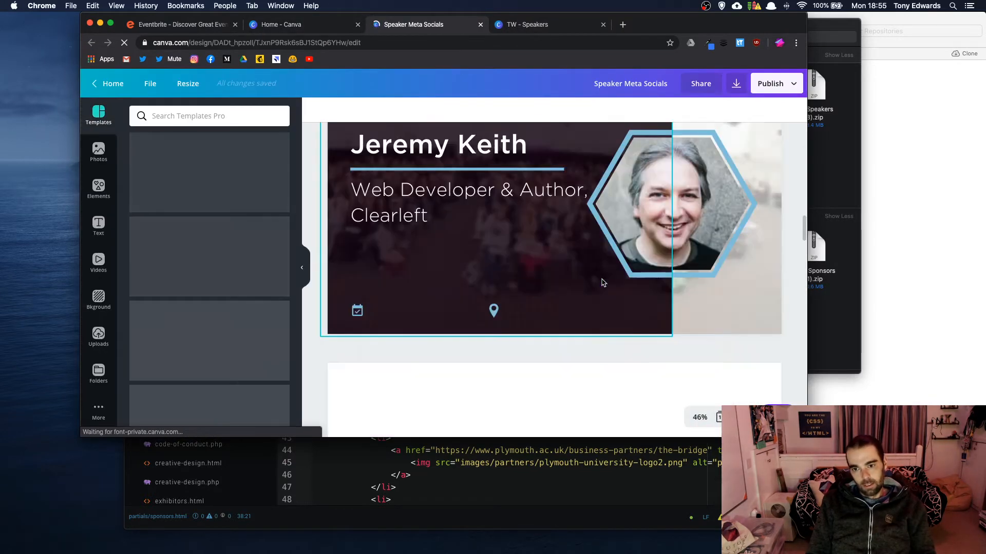
{"action": "scroll", "coordinate": [600, 279], "scroll_direction": "down", "scroll_amount": 20}
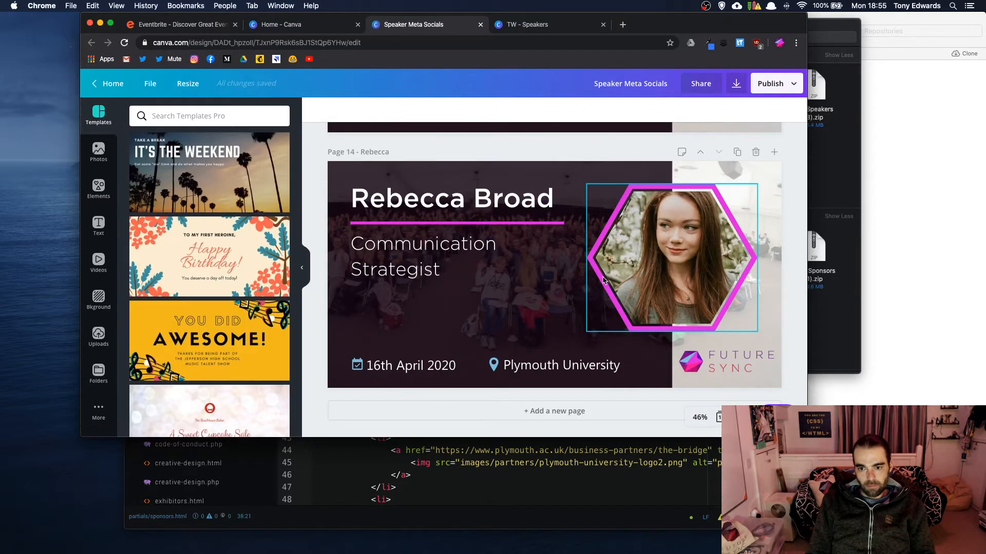
{"action": "scroll", "coordinate": [601, 279], "scroll_direction": "up", "scroll_amount": 5}
{"action": "scroll", "coordinate": [602, 279], "scroll_direction": "down", "scroll_amount": 5}
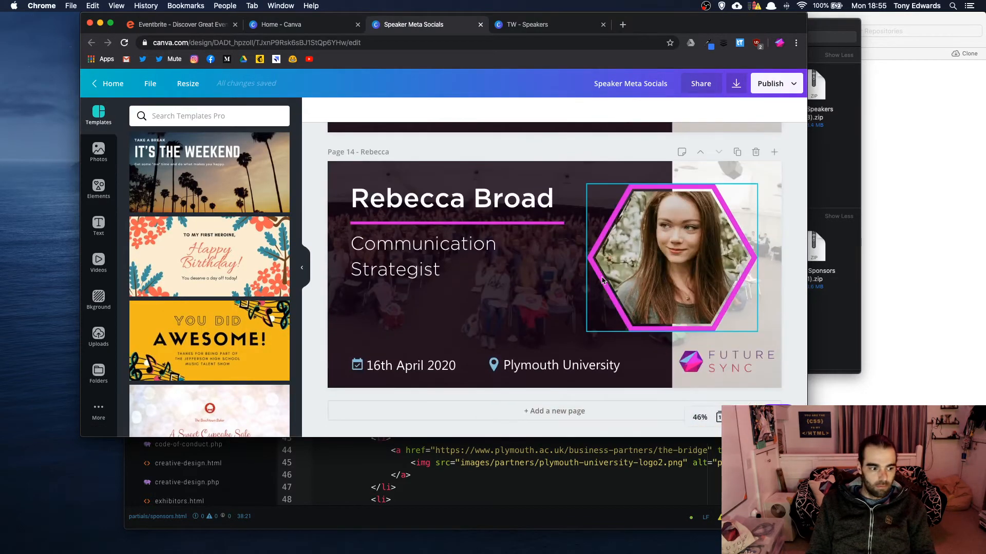
{"action": "scroll", "coordinate": [603, 280], "scroll_direction": "up", "scroll_amount": 15}
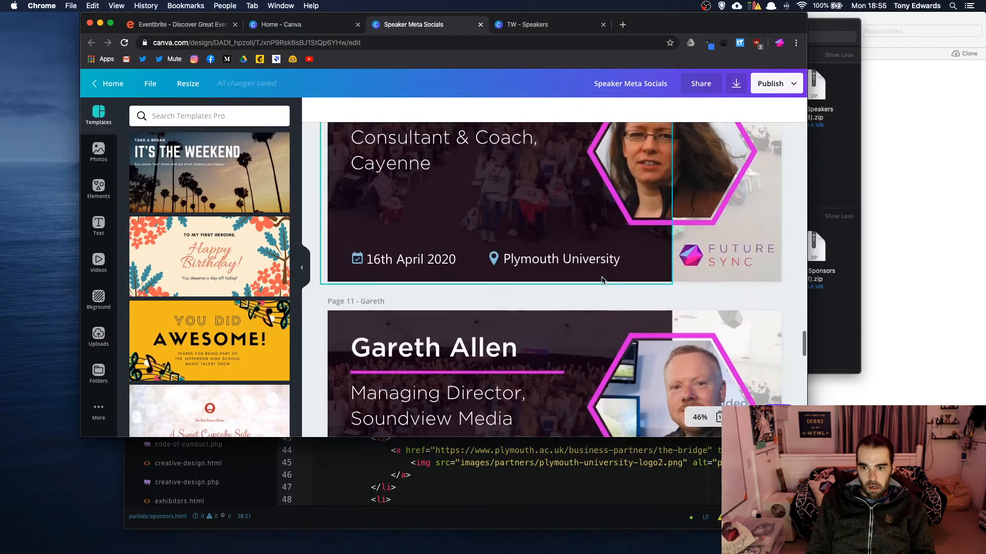
{"action": "scroll", "coordinate": [602, 280], "scroll_direction": "up", "scroll_amount": 8}
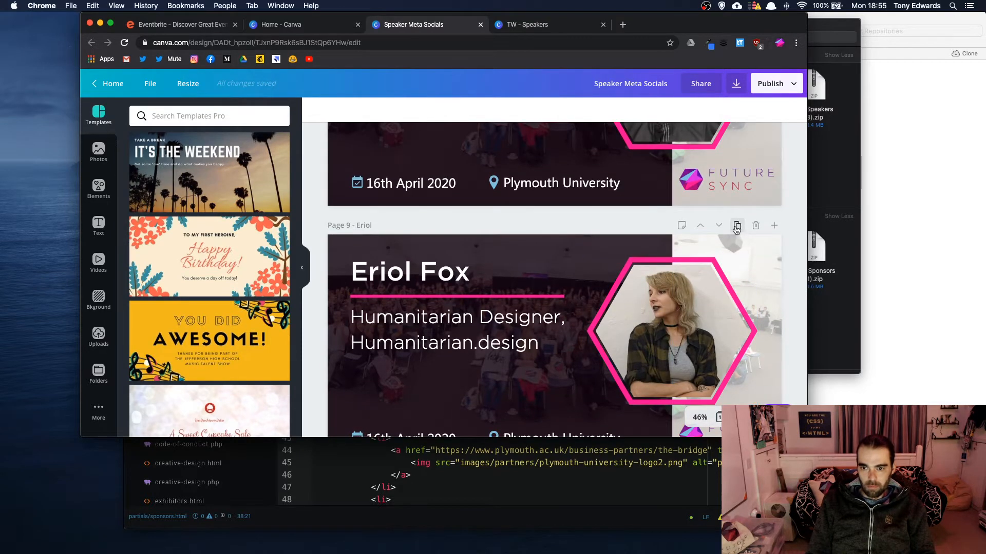
{"action": "left_click", "coordinate": [736, 227]}
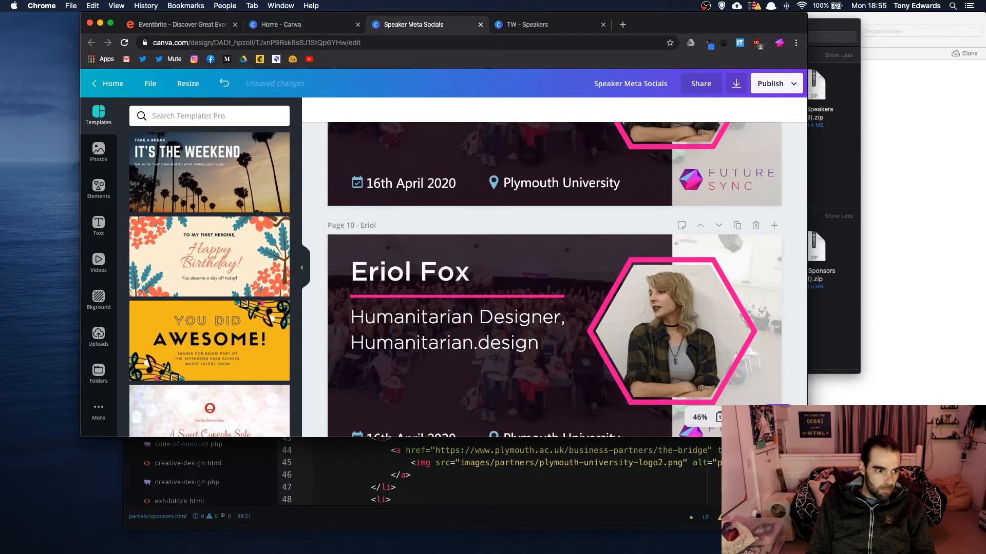
{"action": "key", "text": "super+Tab"}
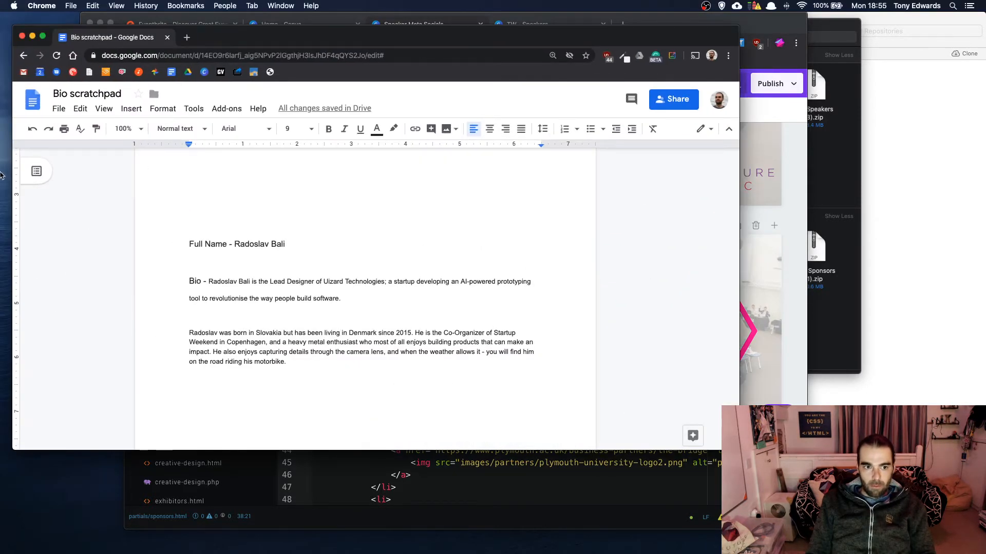
Narrow the Google Docs window and move the Canva window to the screen's right side
{"action": "left_click_drag", "start_coordinate": [13, 169], "coordinate": [240, 170]}
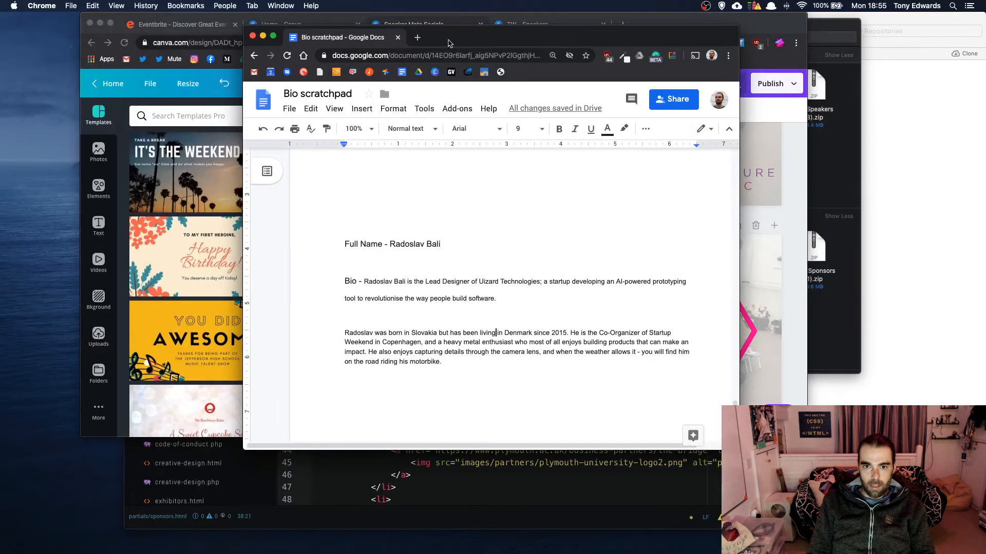
{"action": "left_click_drag", "start_coordinate": [450, 44], "coordinate": [213, 25]}
{"action": "left_click", "coordinate": [522, 91]}
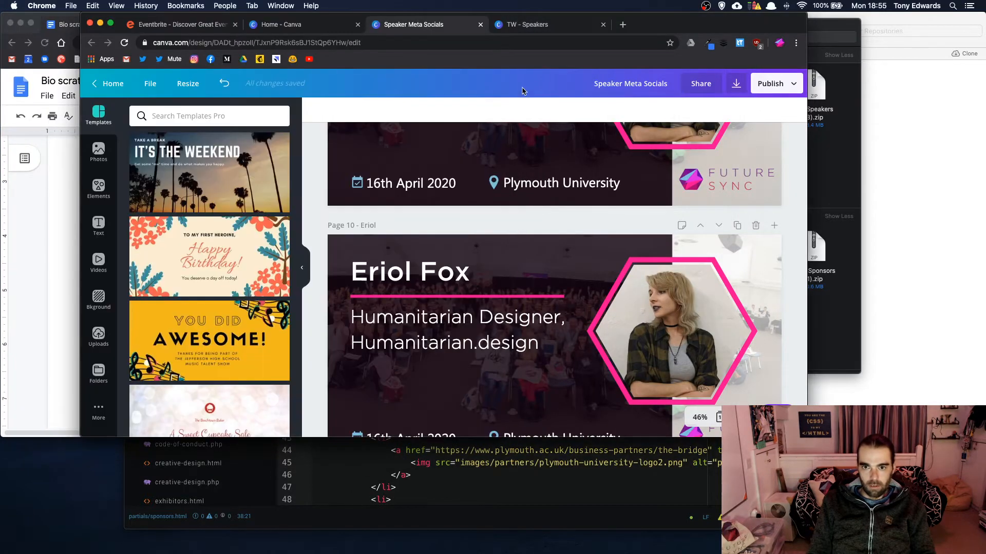
{"action": "left_click_drag", "start_coordinate": [680, 28], "coordinate": [859, 29]}
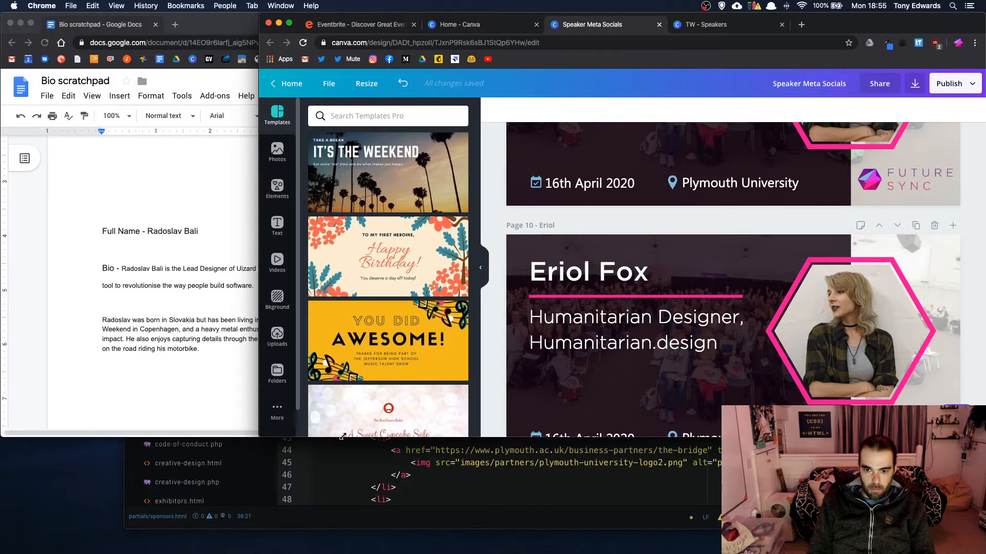
{"action": "left_click_drag", "start_coordinate": [260, 438], "coordinate": [465, 534]}
Fit both windows side by side and select the speaker's name on the Full Name line
{"action": "left_click", "coordinate": [409, 416]}
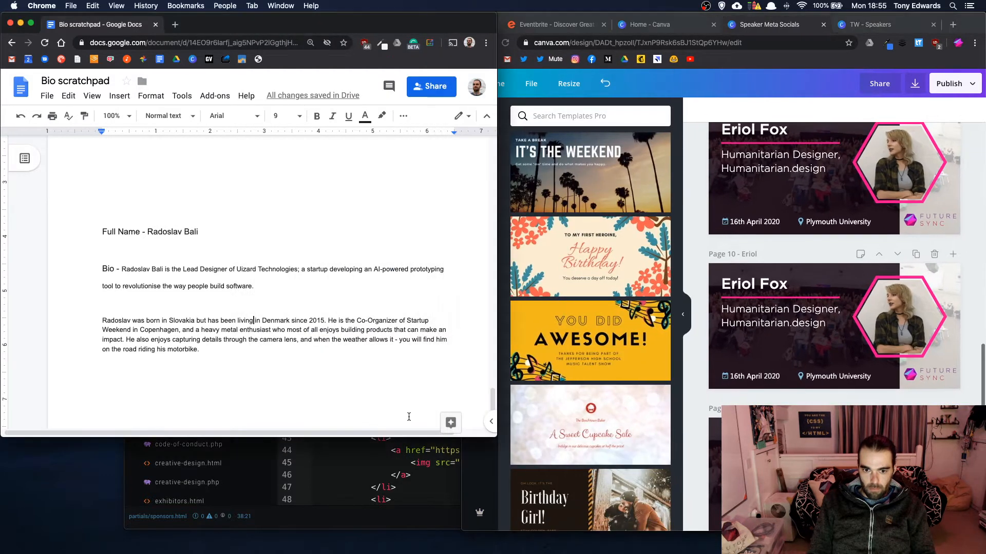
{"action": "left_click_drag", "start_coordinate": [486, 443], "coordinate": [379, 533]}
{"action": "scroll", "coordinate": [257, 373], "scroll_direction": "right", "scroll_amount": 3}
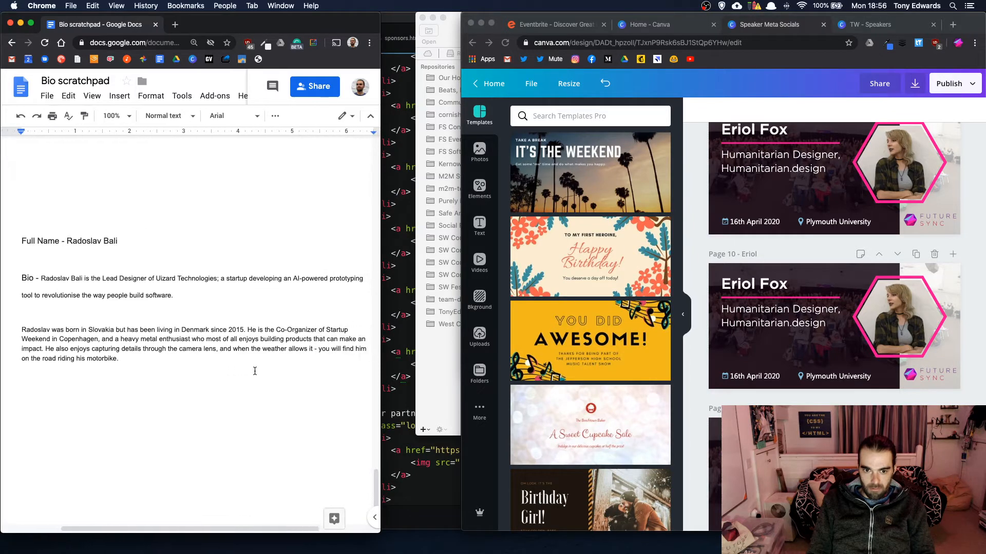
{"action": "scroll", "coordinate": [255, 371], "scroll_direction": "right", "scroll_amount": 1}
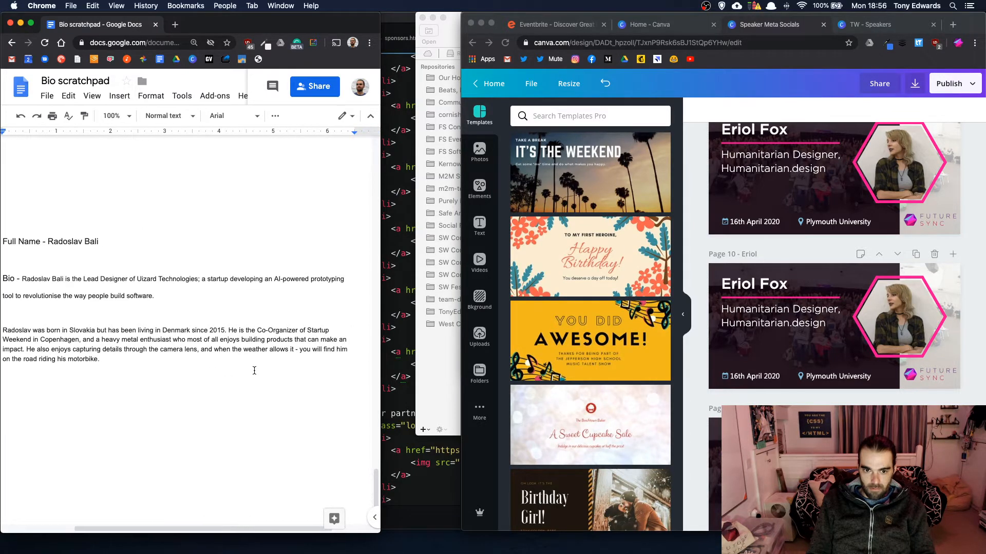
{"action": "left_click", "coordinate": [461, 343]}
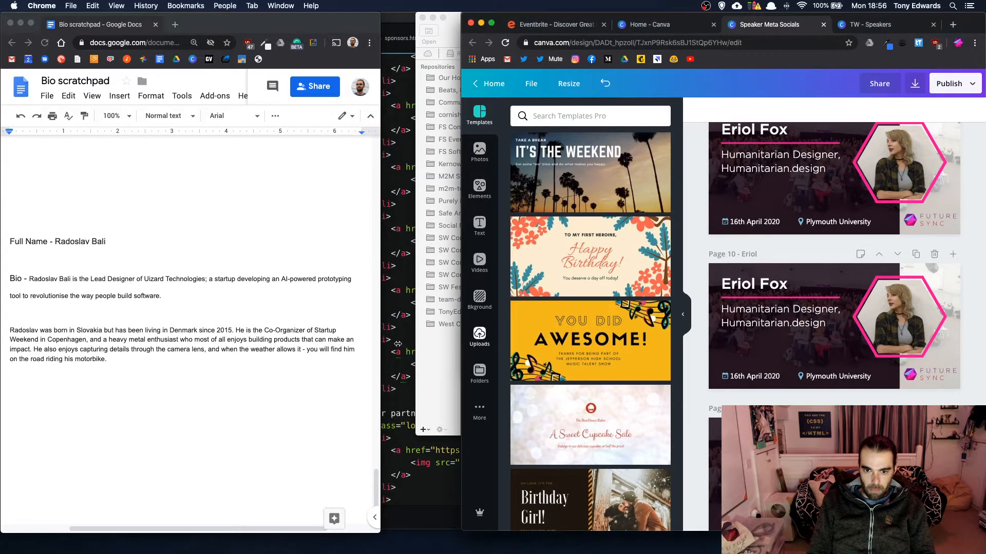
{"action": "left_click_drag", "start_coordinate": [398, 344], "coordinate": [382, 343]}
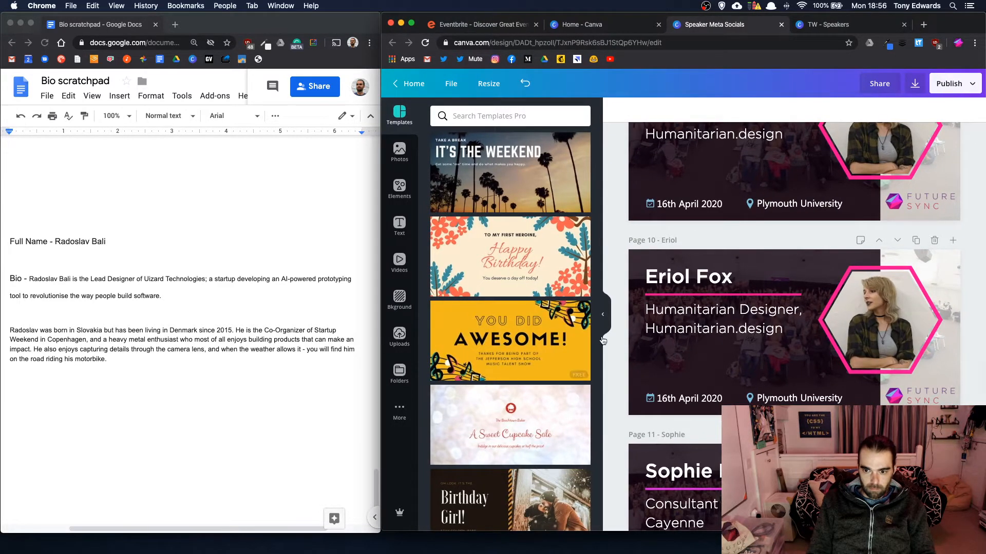
{"action": "left_click", "coordinate": [93, 247]}
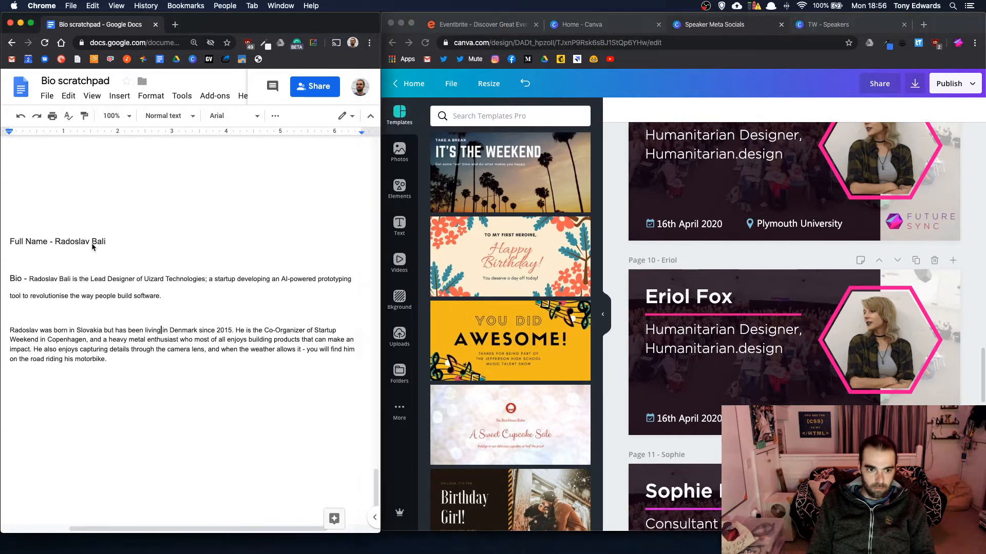
{"action": "left_click_drag", "start_coordinate": [105, 242], "coordinate": [55, 242]}
{"action": "key", "text": "cmd+c"}
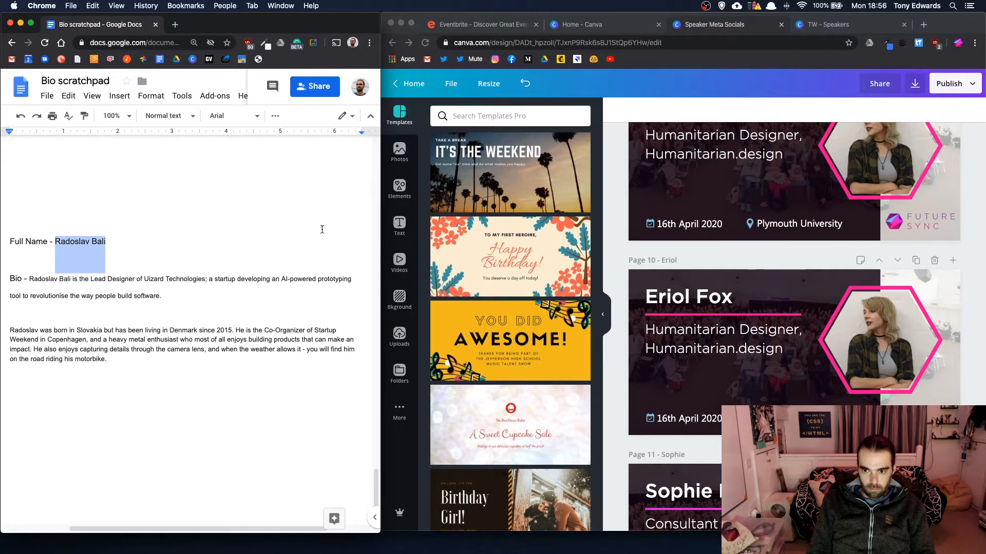
Paste the new speaker's name onto page 10 and change 'Humanitarian' to 'Lead' in the subtitle
{"action": "left_click", "coordinate": [688, 296]}
{"action": "double_click", "coordinate": [688, 296]}
{"action": "key", "text": "cmd+v"}
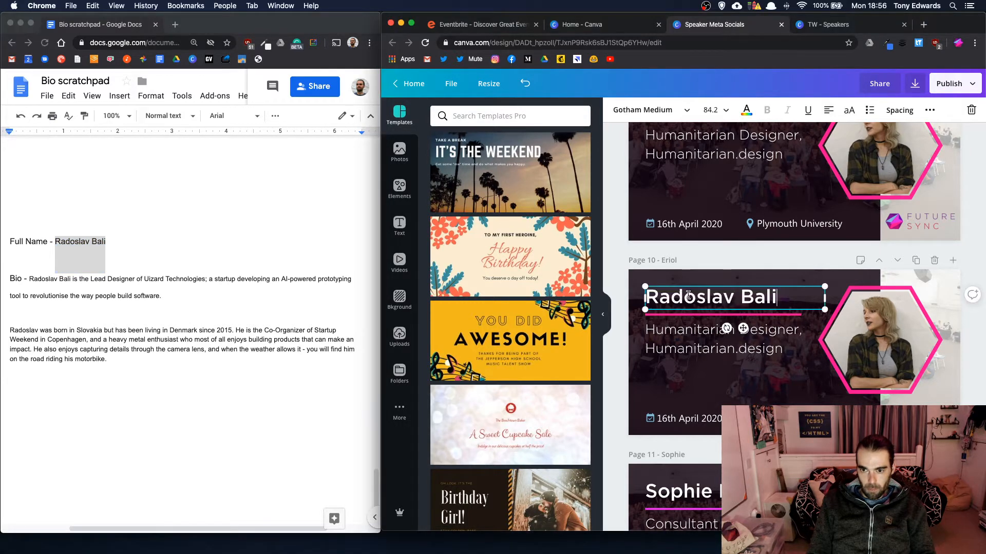
{"action": "left_click", "coordinate": [372, 288]}
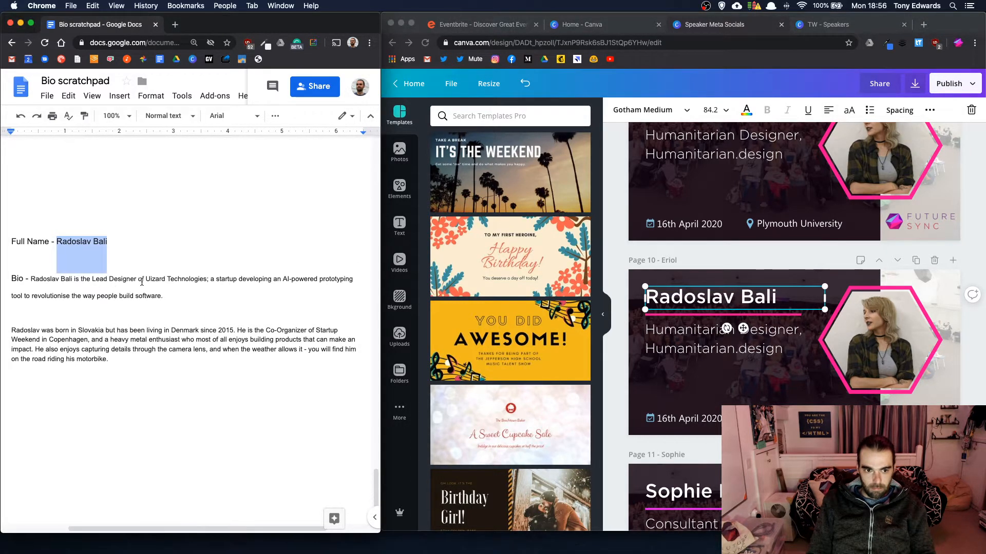
{"action": "left_click", "coordinate": [708, 331]}
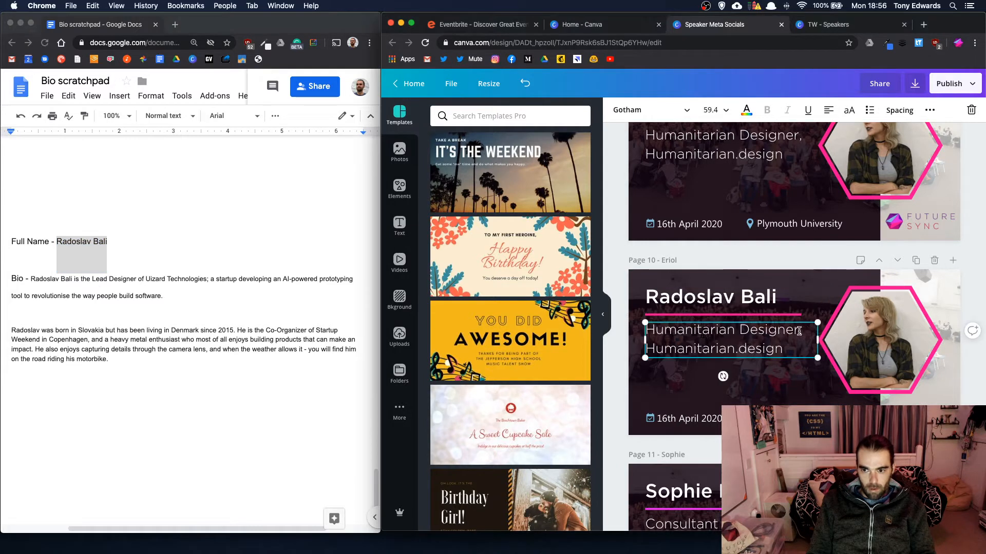
{"action": "left_click_drag", "start_coordinate": [737, 331], "coordinate": [784, 350]}
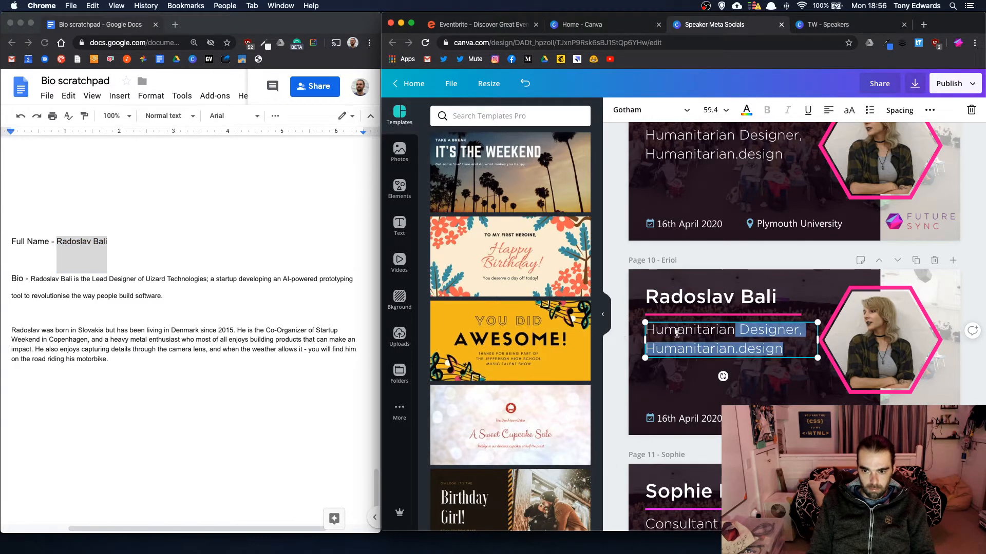
{"action": "left_click", "coordinate": [694, 331]}
{"action": "key", "text": "alt+BackSpace"}
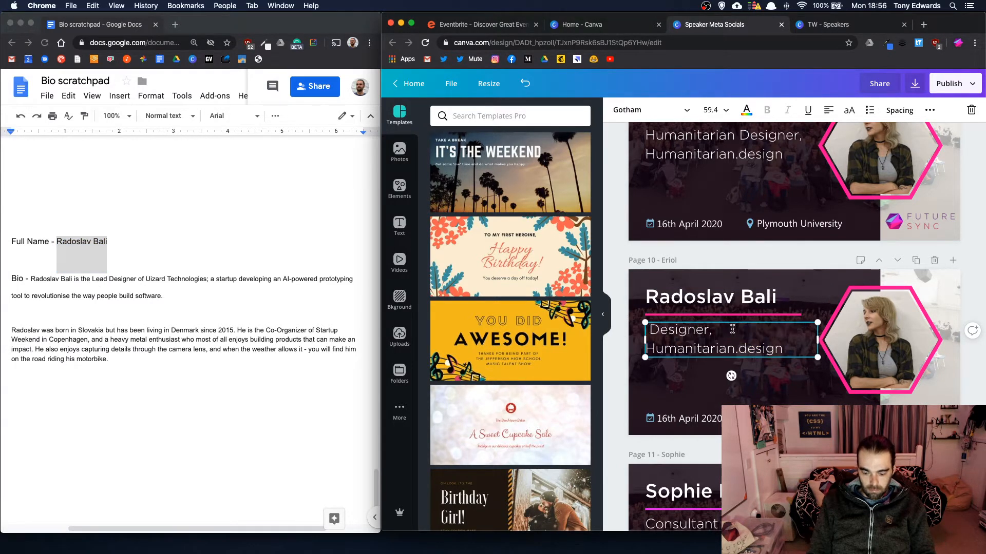
{"action": "type", "text": "Lead"}
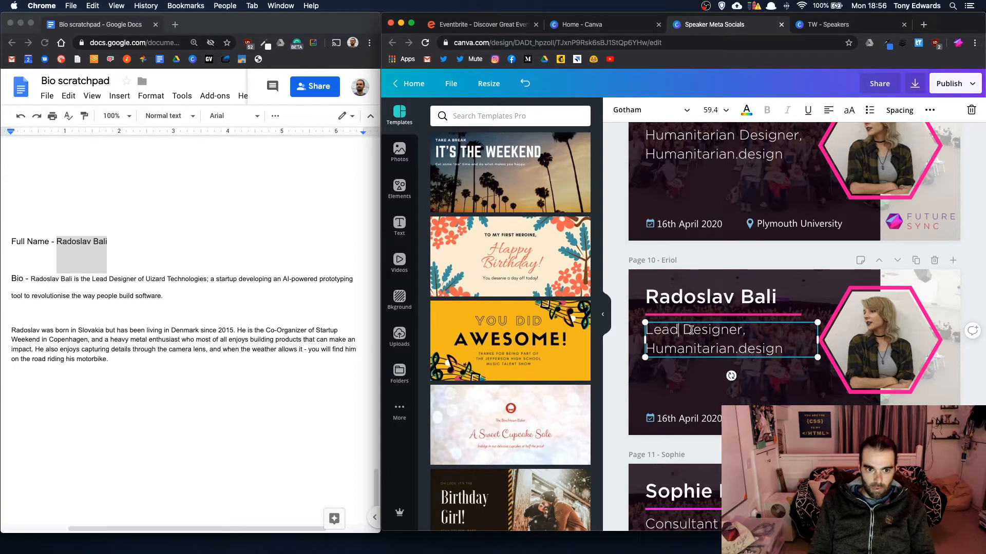
Copy 'Uizard' from the bio and paste it over 'Humanitarian.design' in the subtitle
{"action": "left_click", "coordinate": [160, 278]}
{"action": "mouse_move", "coordinate": [145, 279]}
{"action": "left_mouse_down"}
{"action": "mouse_move", "coordinate": [202, 279]}
{"action": "mouse_move", "coordinate": [163, 279]}
{"action": "left_mouse_up"}
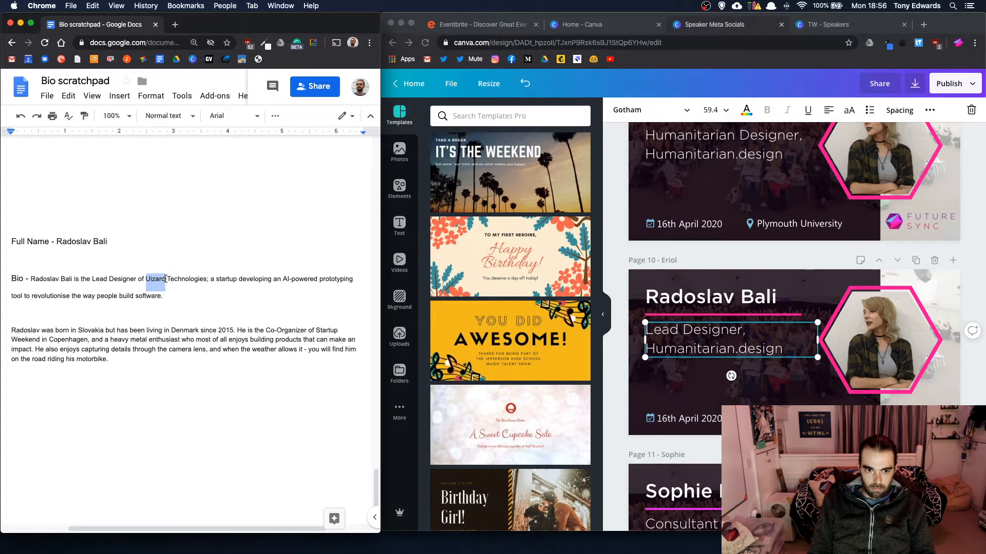
{"action": "key", "text": "super+c"}
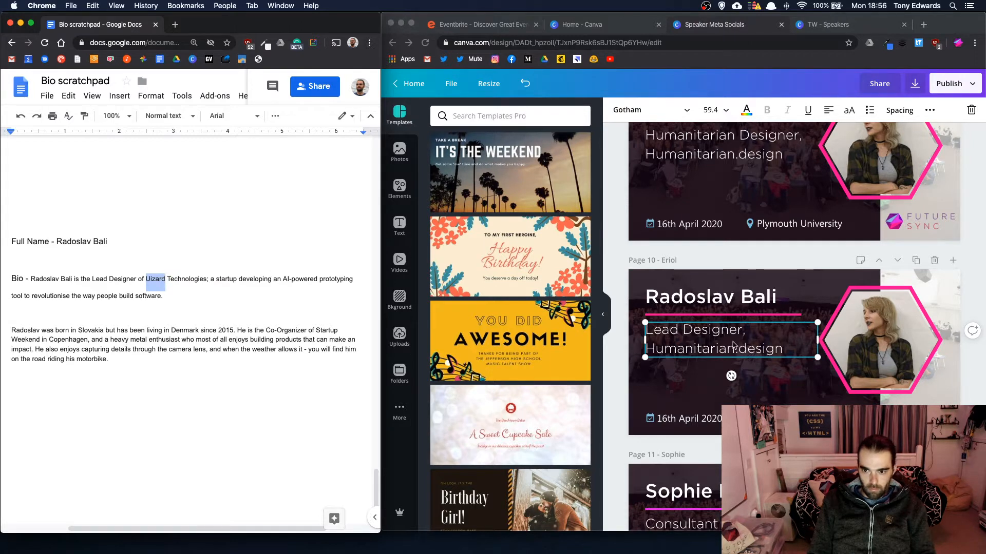
{"action": "left_click", "coordinate": [766, 347]}
{"action": "left_click_drag", "start_coordinate": [782, 349], "coordinate": [645, 347]}
{"action": "key", "text": "super+v"}
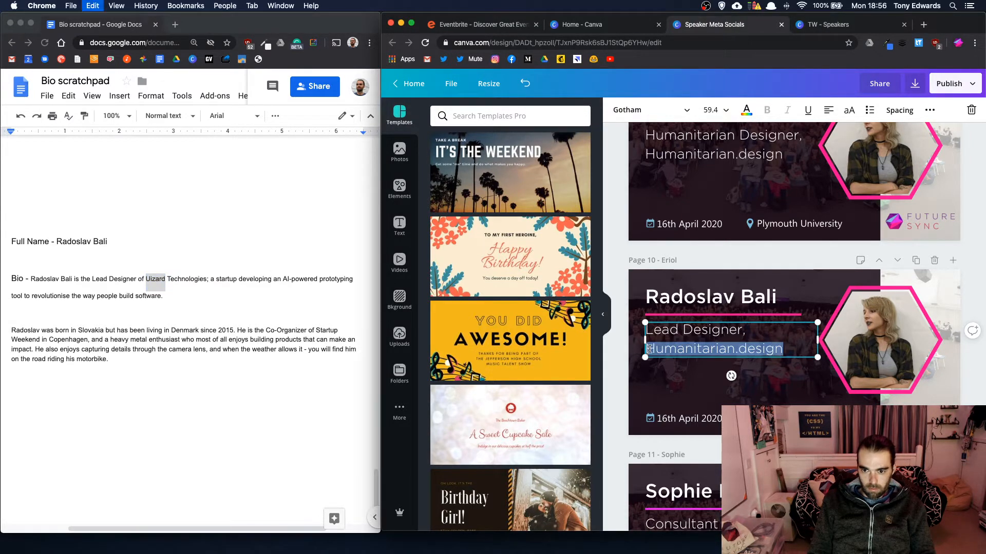
{"action": "left_click", "coordinate": [400, 371]}
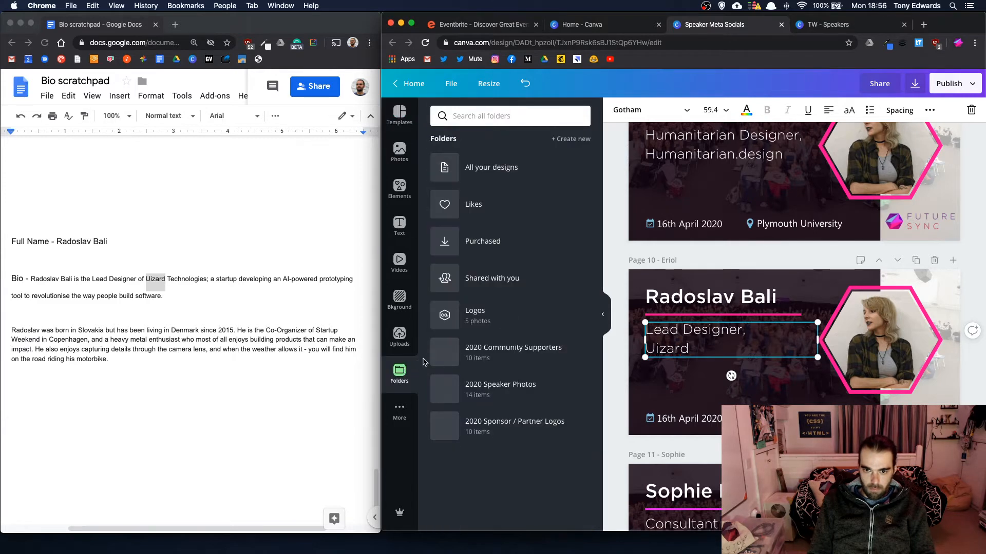
Drop the triangle-lit portrait from 2020 Speaker Photos into page 10's hexagon, then enlarge and reposition it
{"action": "left_click", "coordinate": [506, 387]}
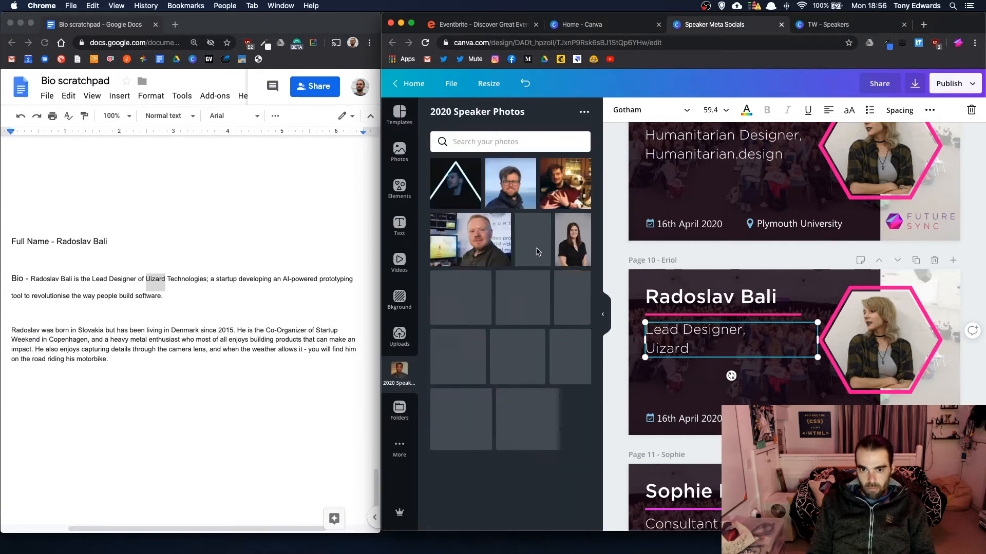
{"action": "left_click_drag", "start_coordinate": [463, 212], "coordinate": [871, 336]}
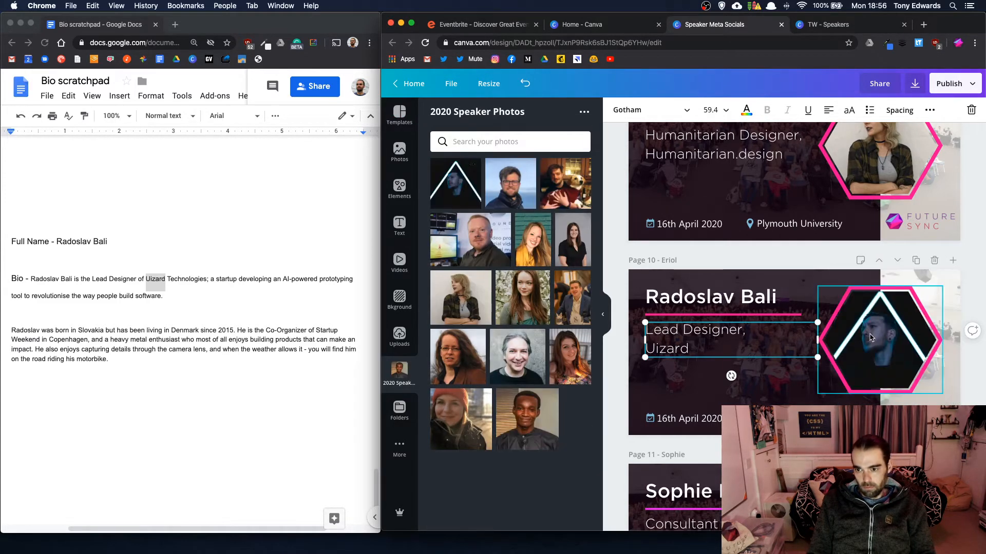
{"action": "double_click", "coordinate": [872, 336]}
{"action": "left_click_drag", "start_coordinate": [820, 285], "coordinate": [811, 274]}
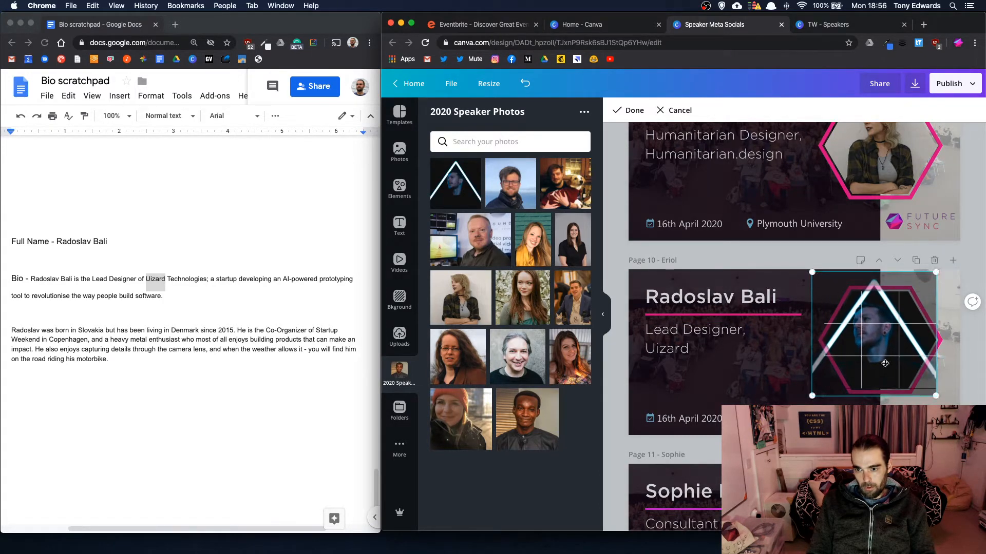
{"action": "left_click_drag", "start_coordinate": [885, 363], "coordinate": [895, 365]}
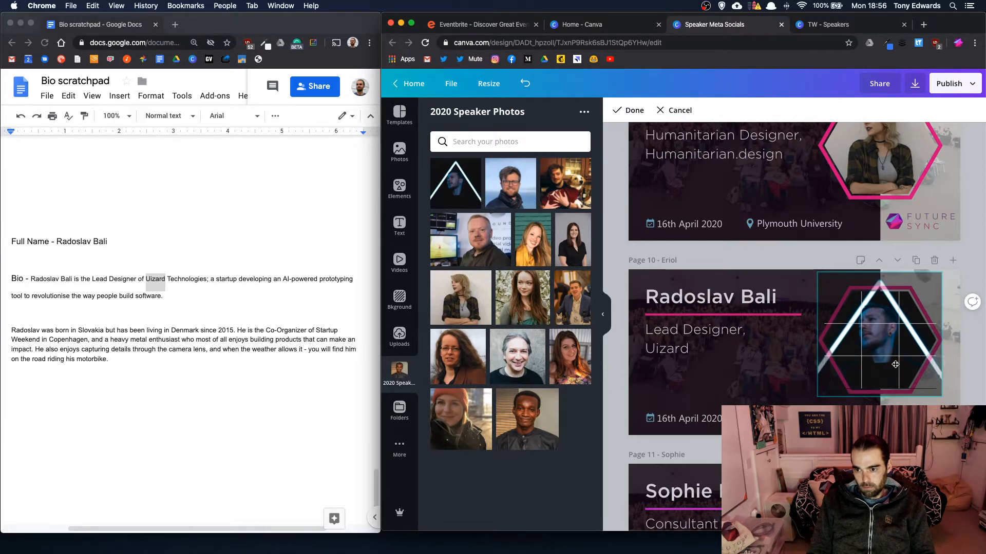
{"action": "key", "text": "Return"}
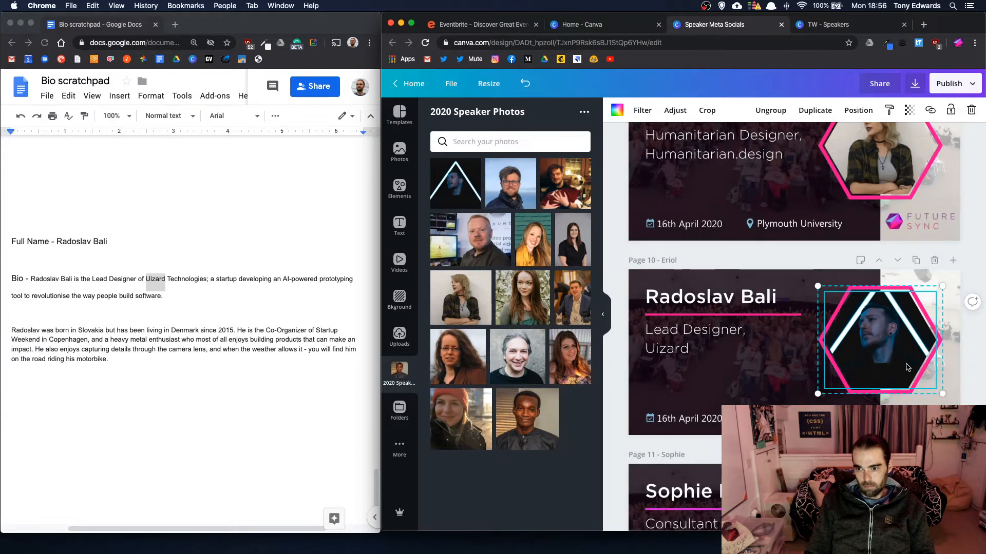
{"action": "double_click", "coordinate": [889, 344]}
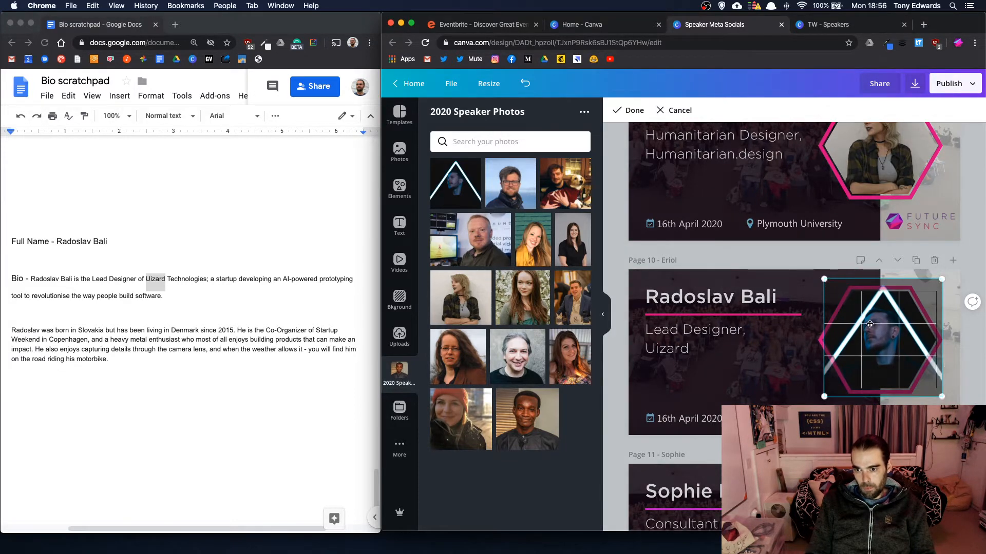
{"action": "left_click_drag", "start_coordinate": [868, 325], "coordinate": [868, 336]}
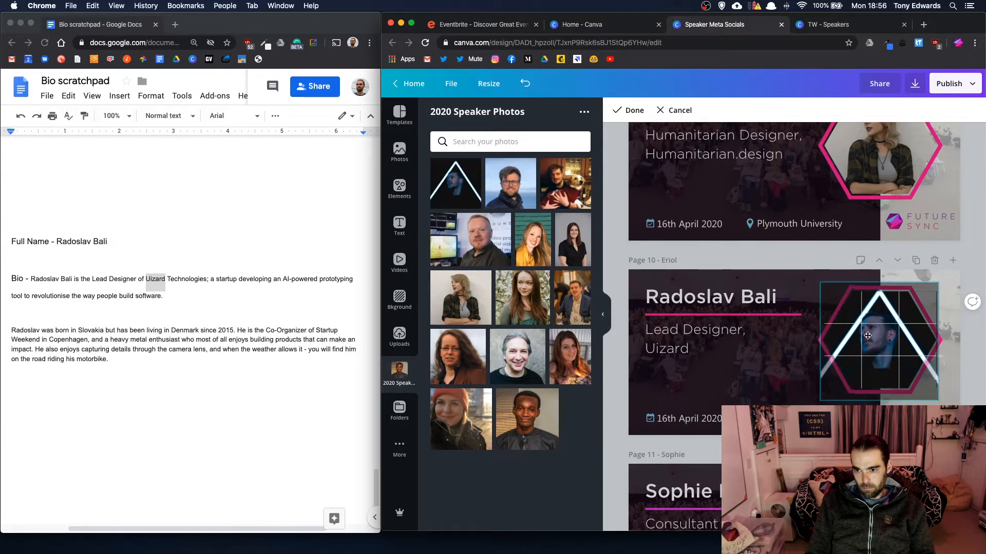
{"action": "key", "text": "Return"}
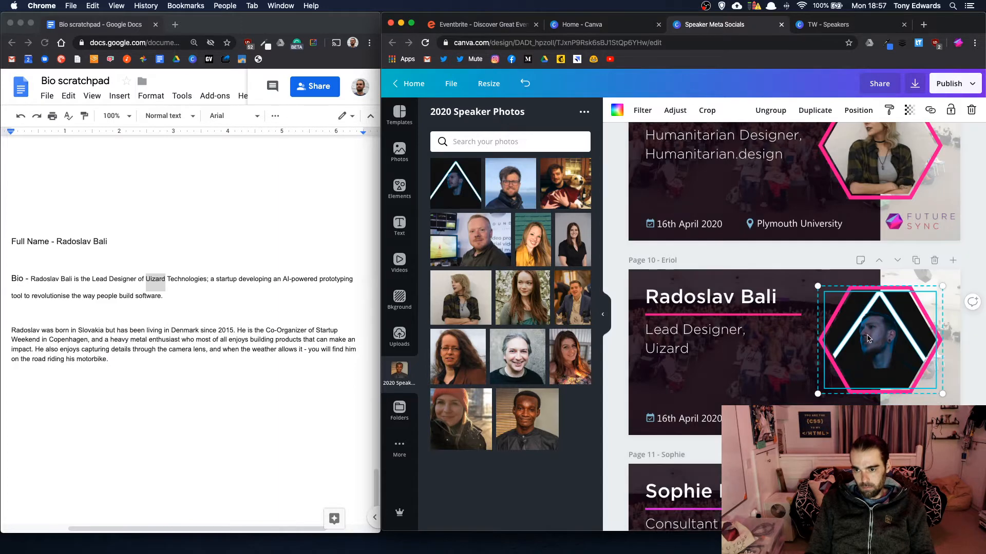
Rename page 10 after the new speaker's first name, copied from the title text
{"action": "left_click", "coordinate": [968, 264]}
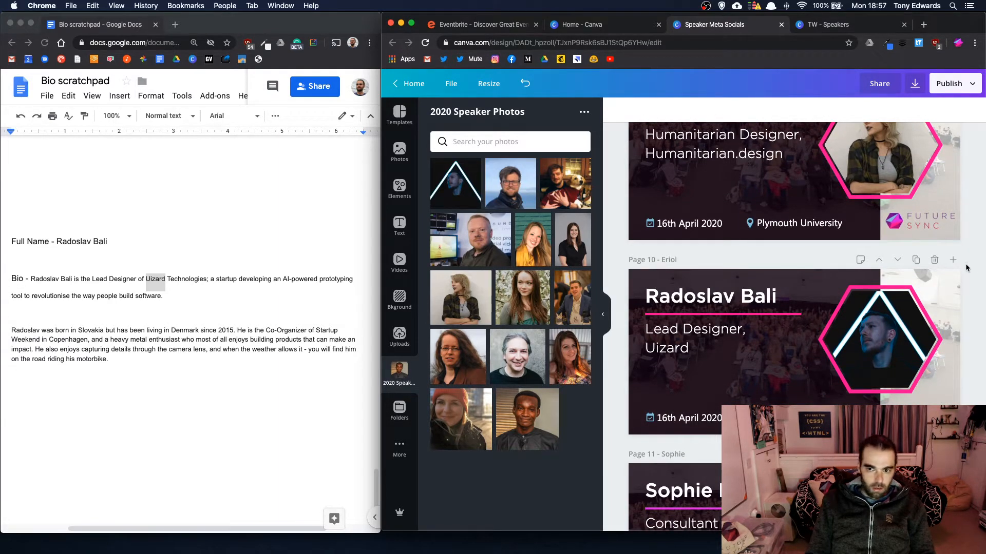
{"action": "left_click", "coordinate": [689, 299]}
{"action": "double_click", "coordinate": [690, 298]}
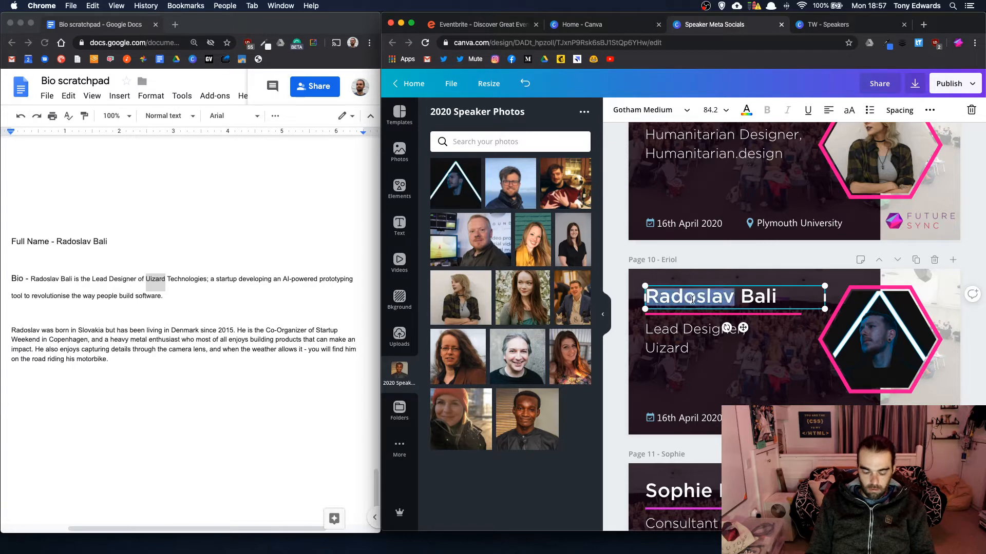
{"action": "double_click", "coordinate": [672, 262]}
{"action": "key", "text": "super+v"}
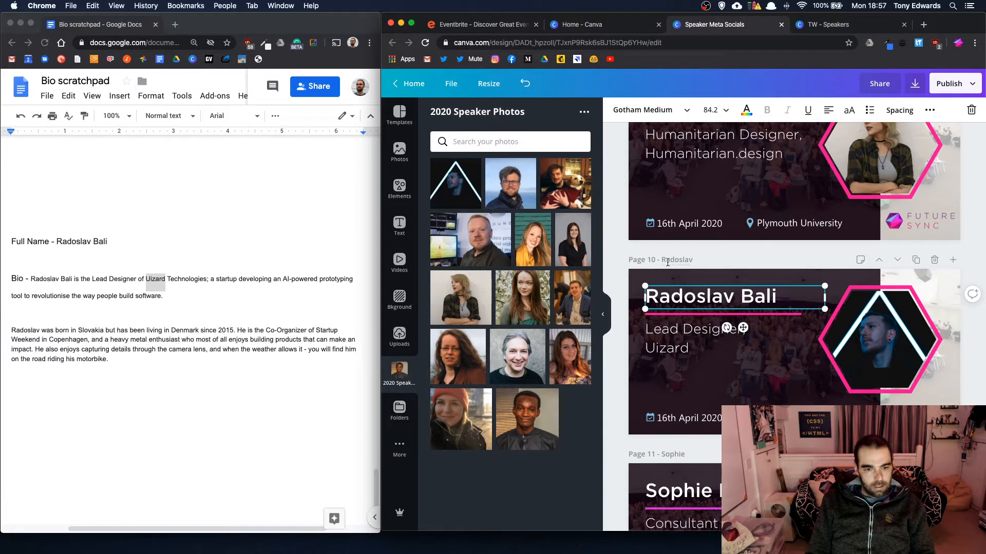
Replace page 8's title with the new speaker's full name
{"action": "scroll", "coordinate": [795, 308], "scroll_direction": "up", "scroll_amount": 13}
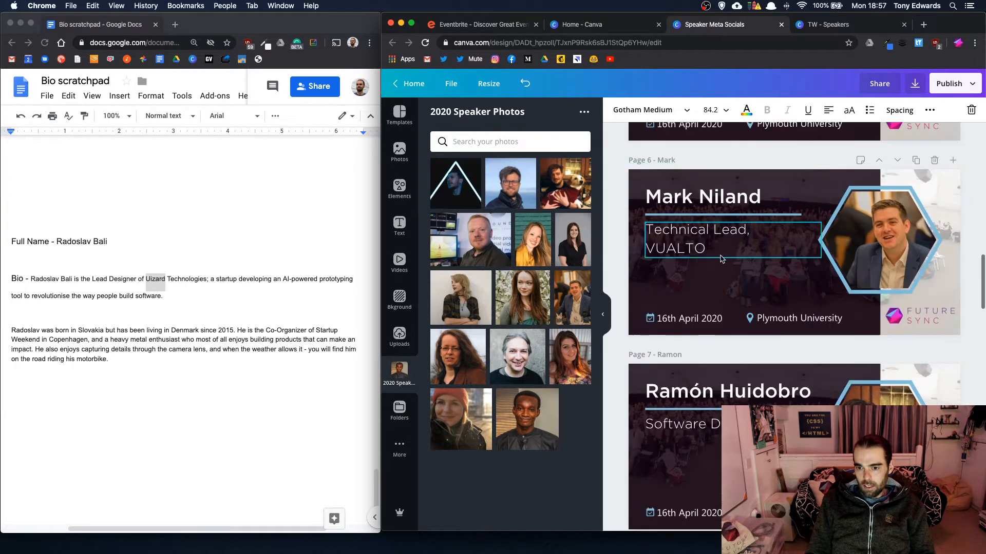
{"action": "scroll", "coordinate": [916, 355], "scroll_direction": "down", "scroll_amount": 4}
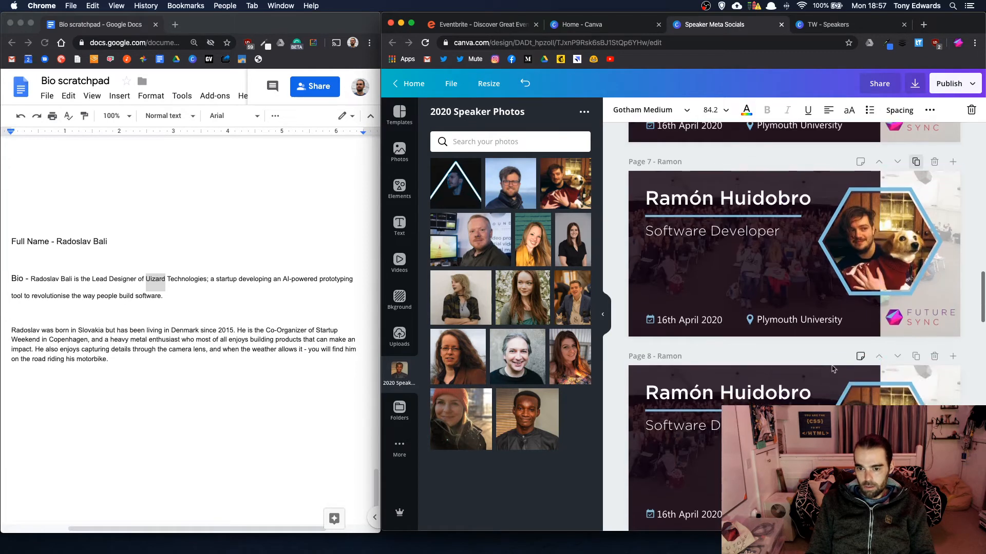
{"action": "double_click", "coordinate": [710, 395]}
{"action": "type", "text": "Ed"}
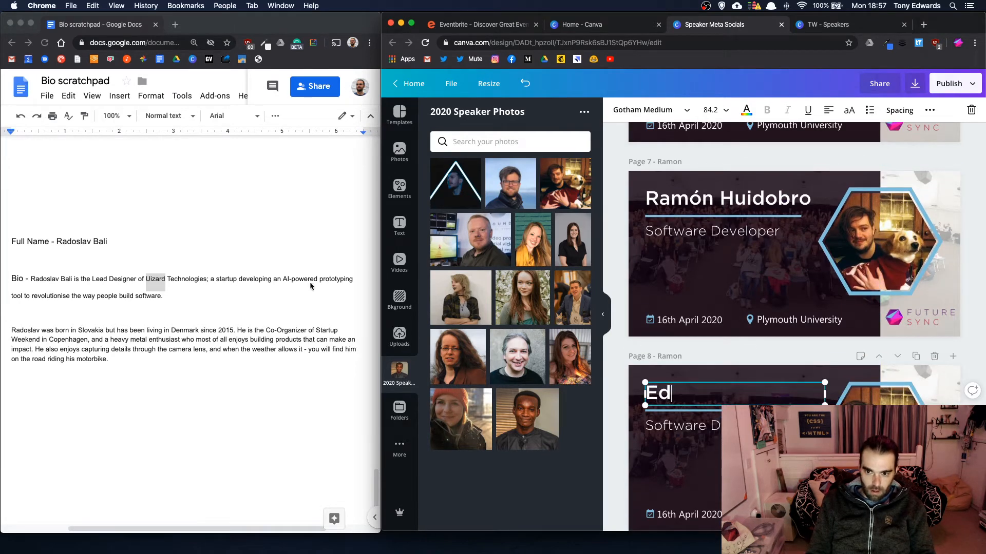
{"action": "scroll", "coordinate": [97, 308], "scroll_direction": "up", "scroll_amount": 10}
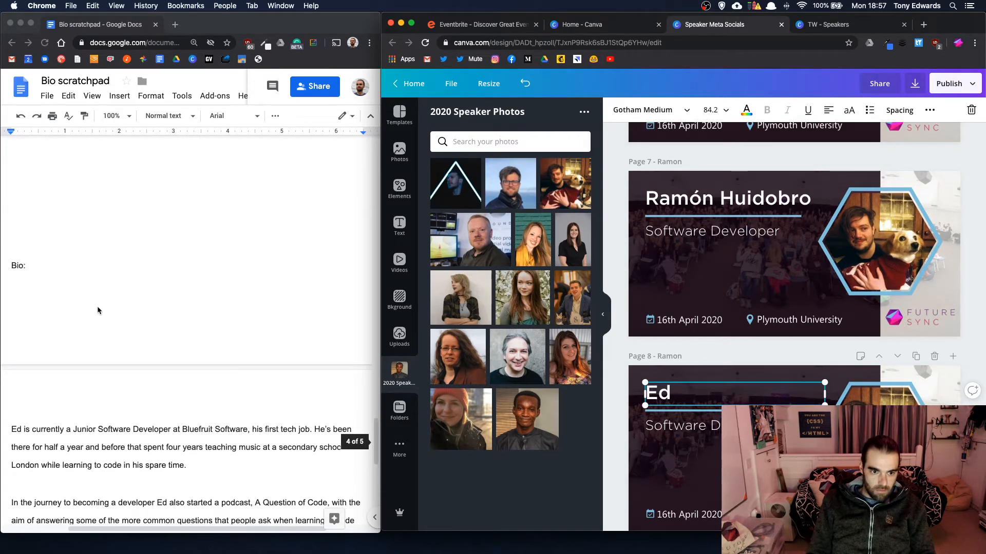
{"action": "scroll", "coordinate": [97, 306], "scroll_direction": "up", "scroll_amount": 3}
{"action": "scroll", "coordinate": [97, 306], "scroll_direction": "down", "scroll_amount": 5}
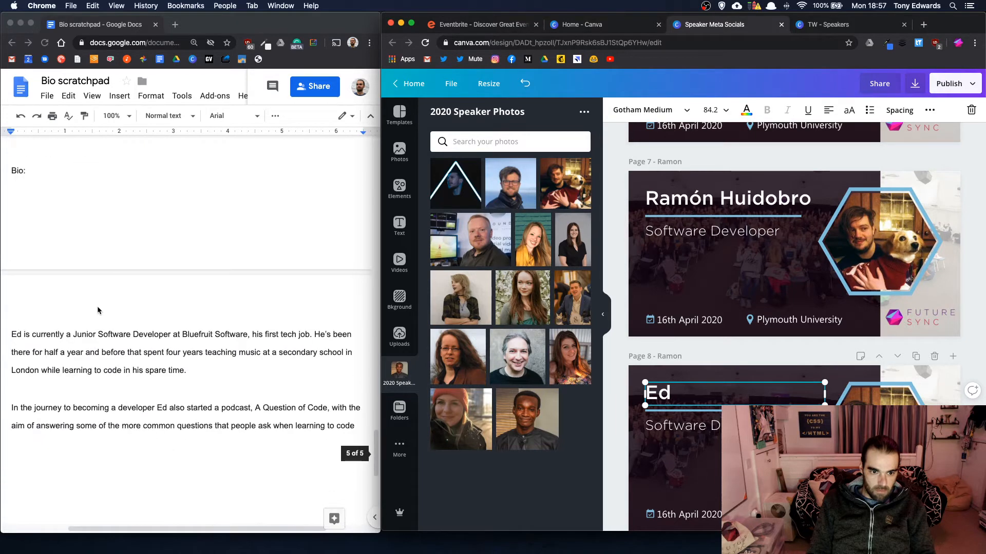
{"action": "key", "text": "super+Tab"}
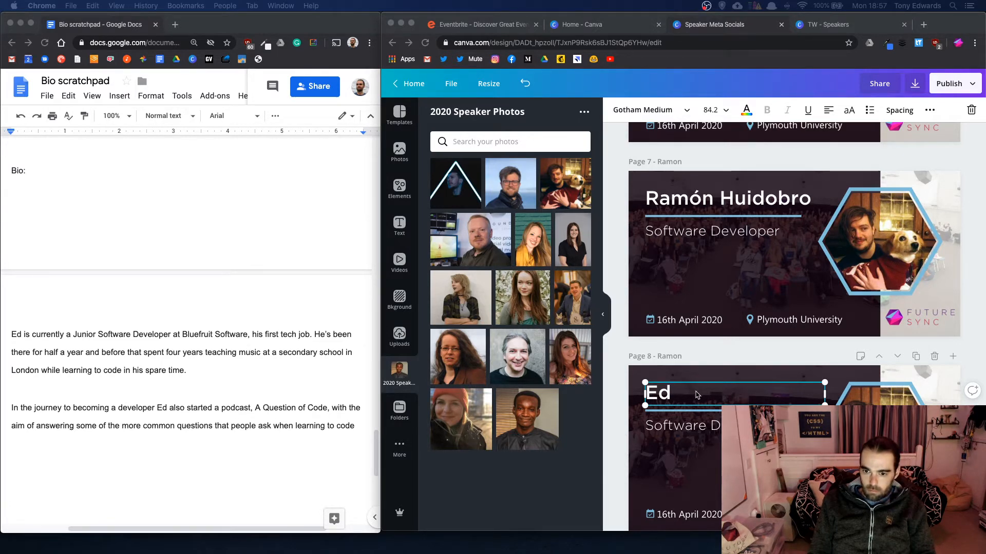
{"action": "key", "text": "super+Tab"}
{"action": "type", "text": "Ha"}
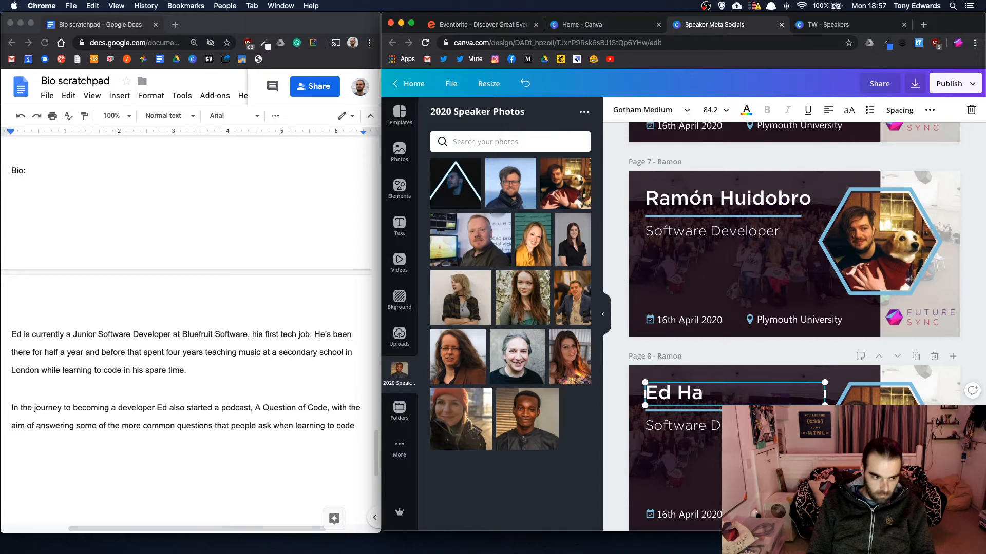
{"action": "type", "text": "zelf"}
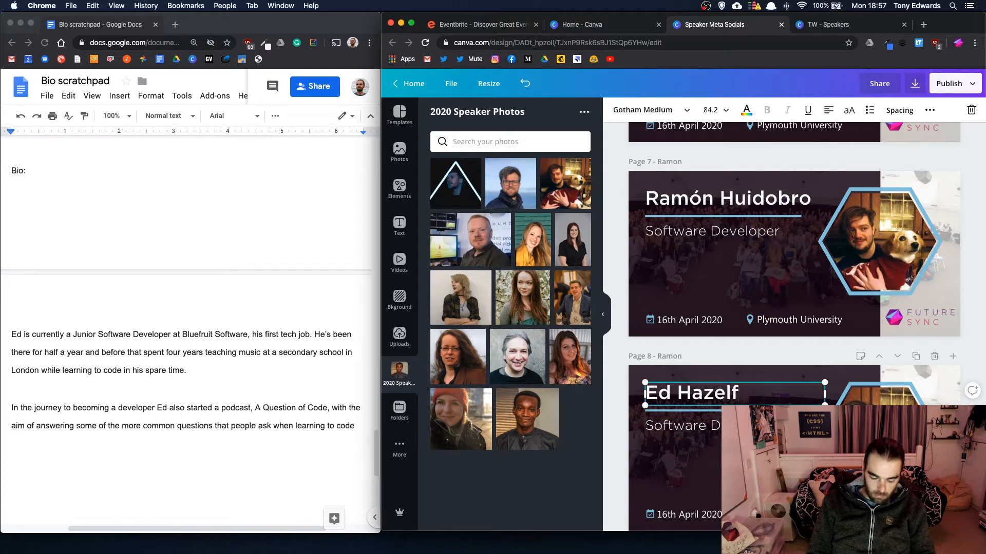
{"action": "key", "text": "BackSpace"}
{"action": "type", "text": "dine"}
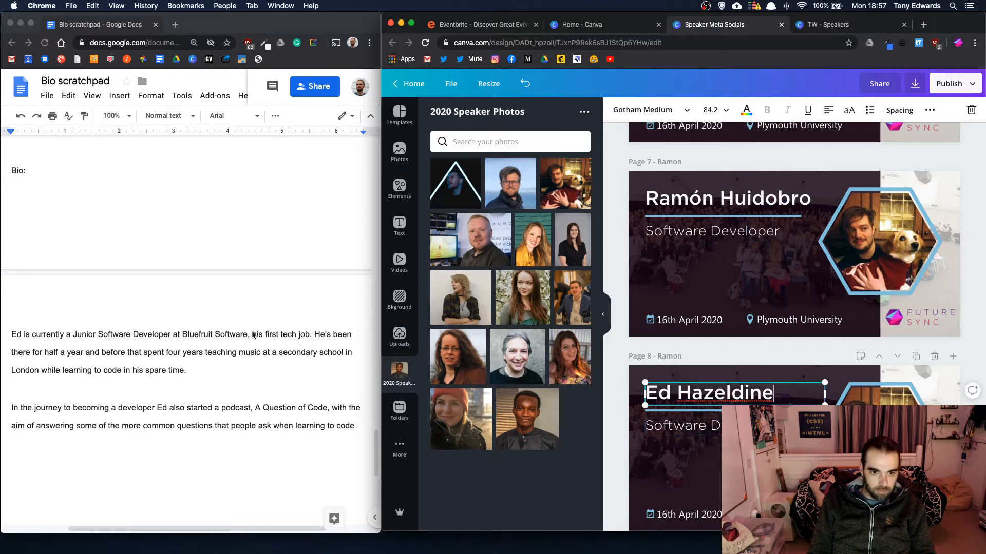
Split page 8's 'Software Developer, Bluefruit' subtitle onto two lines, then select the page label's old name
{"action": "key", "text": "super+Tab"}
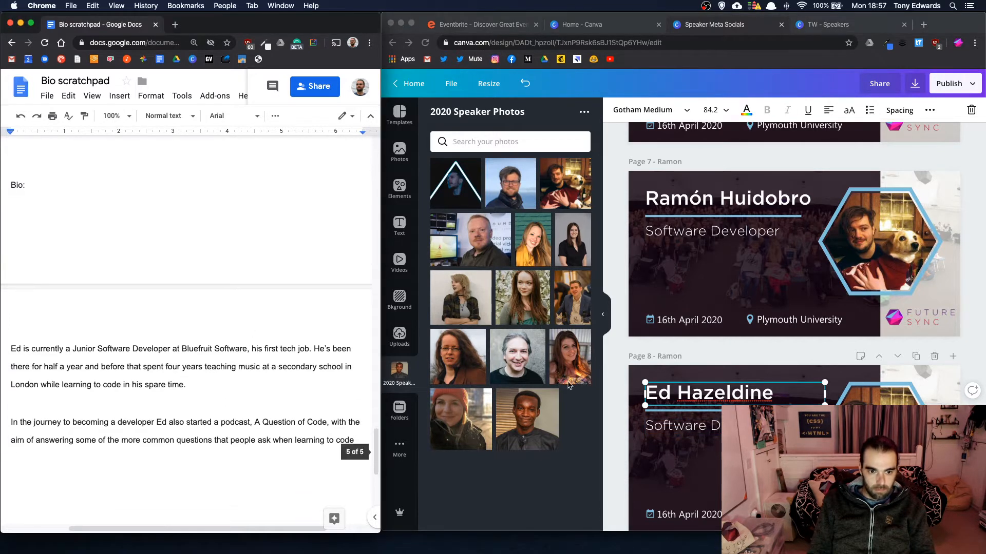
{"action": "double_click", "coordinate": [698, 426]}
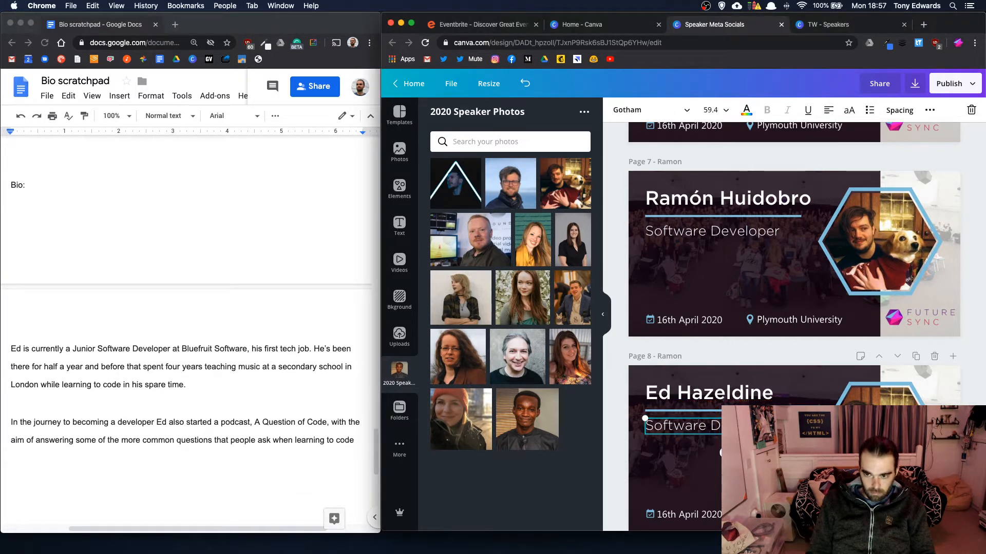
{"action": "key", "text": "Return"}
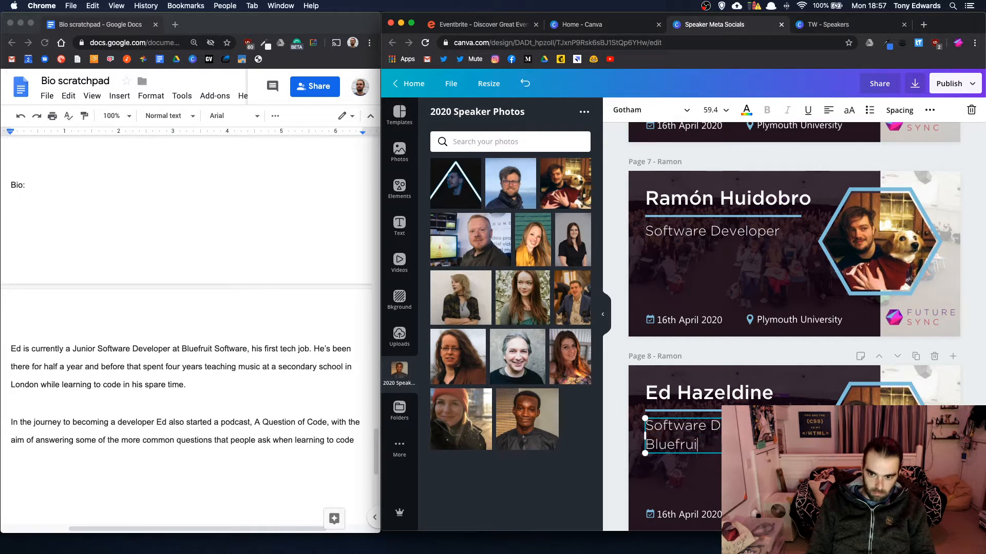
{"action": "left_click", "coordinate": [783, 357]}
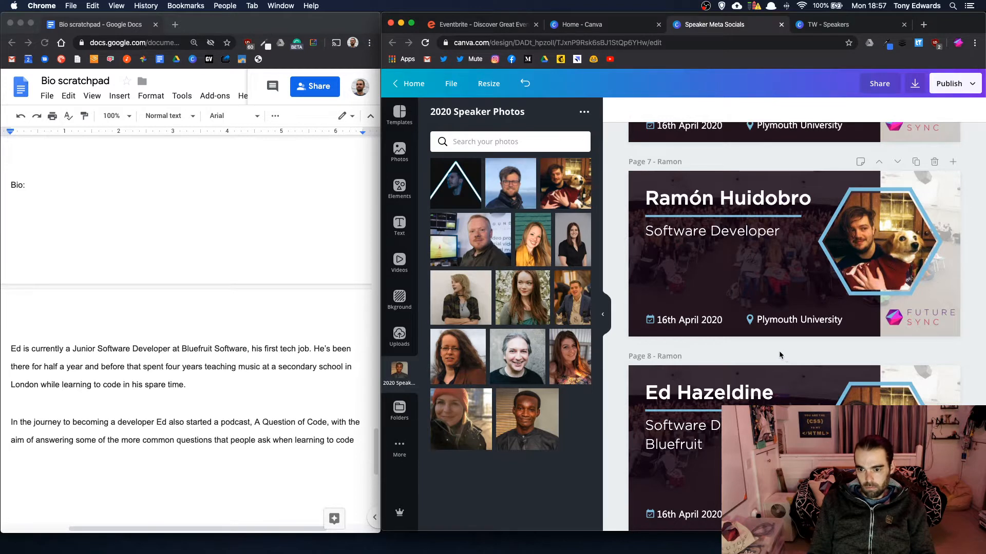
{"action": "scroll", "coordinate": [778, 355], "scroll_direction": "down", "scroll_amount": 3}
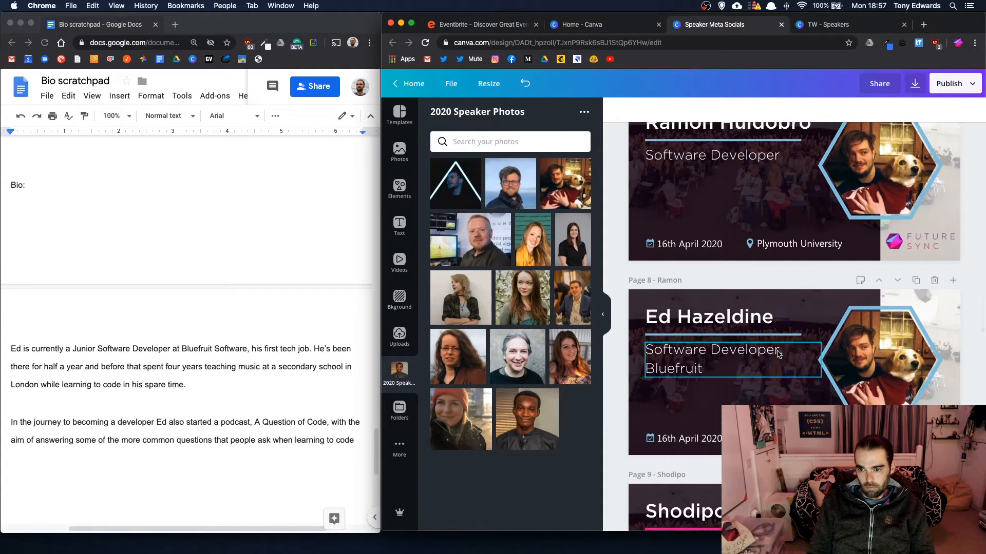
{"action": "scroll", "coordinate": [778, 354], "scroll_direction": "up", "scroll_amount": 3}
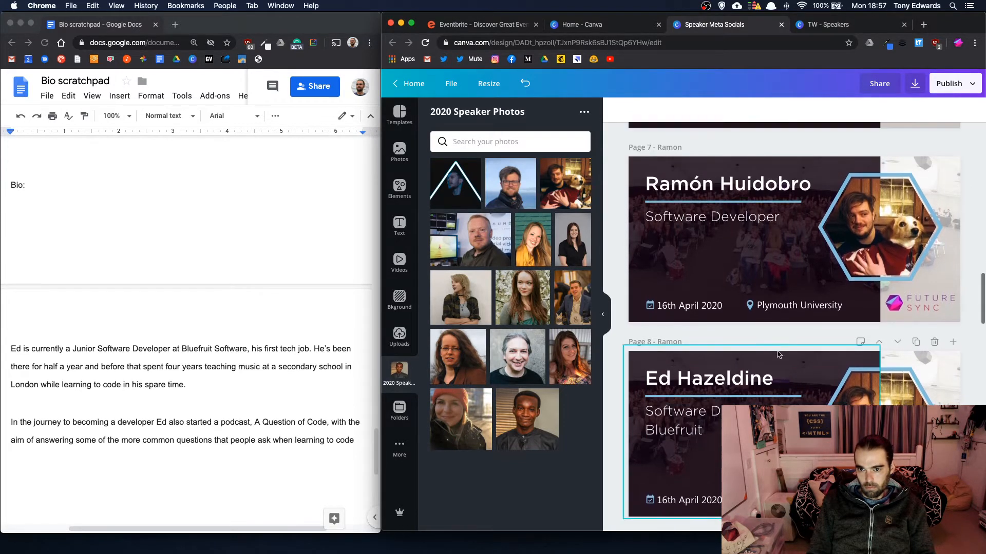
{"action": "scroll", "coordinate": [779, 354], "scroll_direction": "down", "scroll_amount": 2}
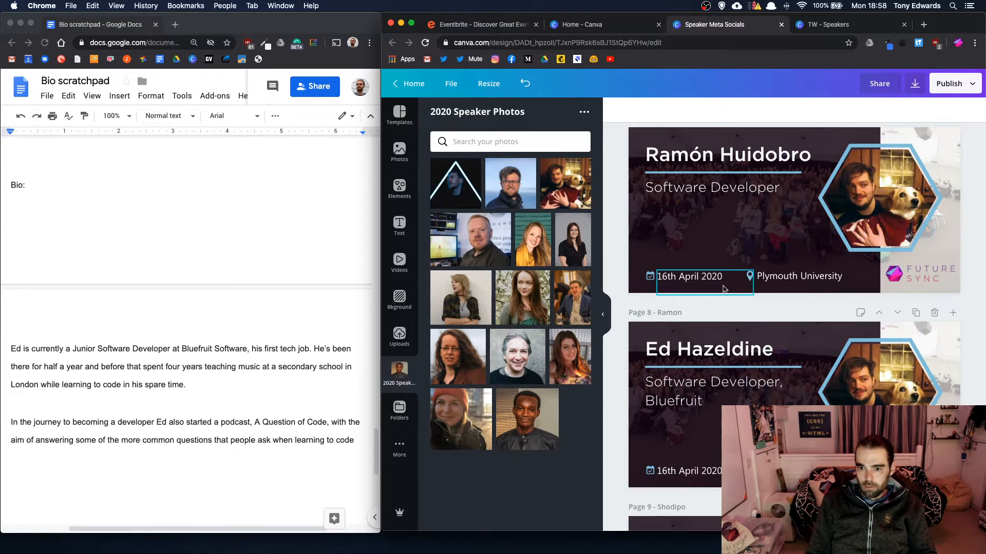
{"action": "double_click", "coordinate": [667, 311]}
Set the download file type to JPG at 100% quality
{"action": "type", "text": "d"}
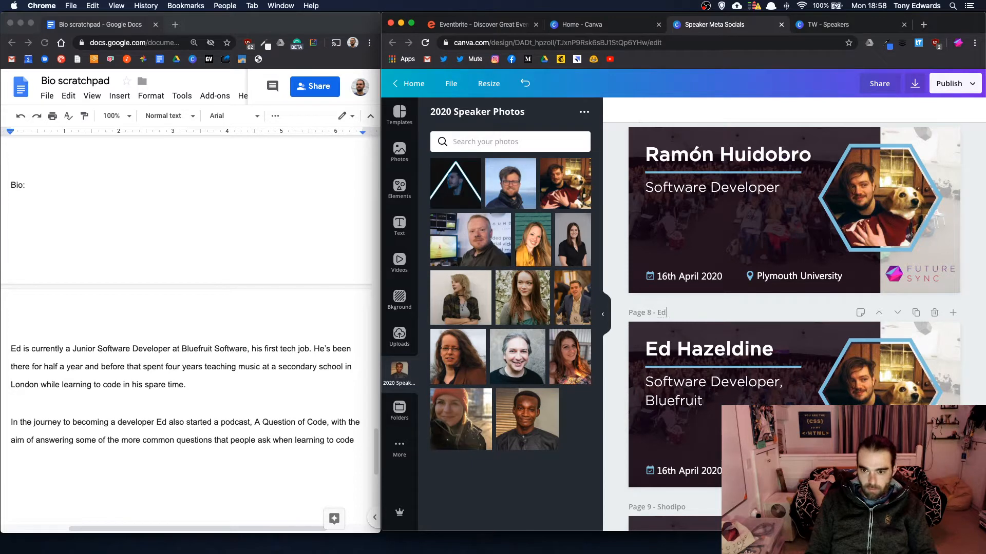
{"action": "left_click", "coordinate": [971, 84]}
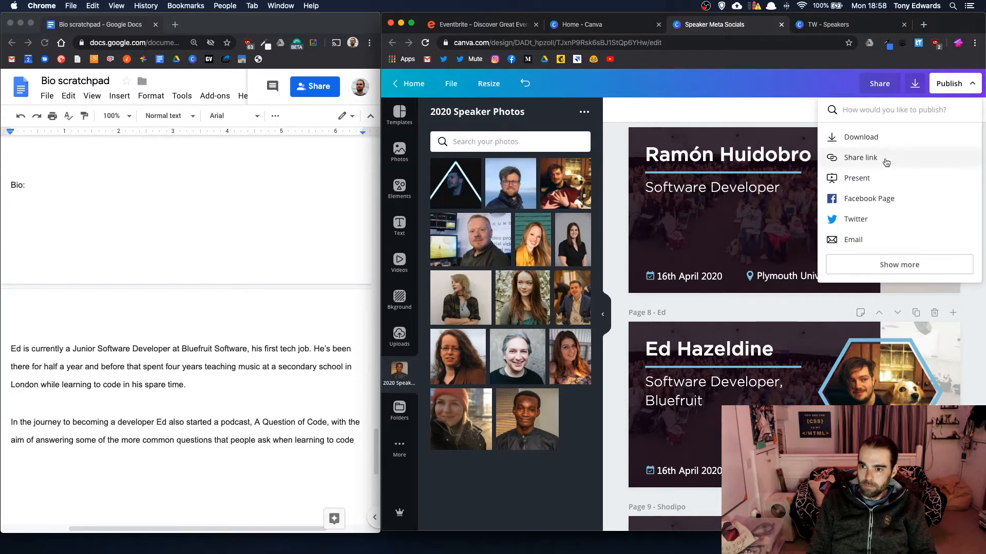
{"action": "left_click", "coordinate": [863, 137]}
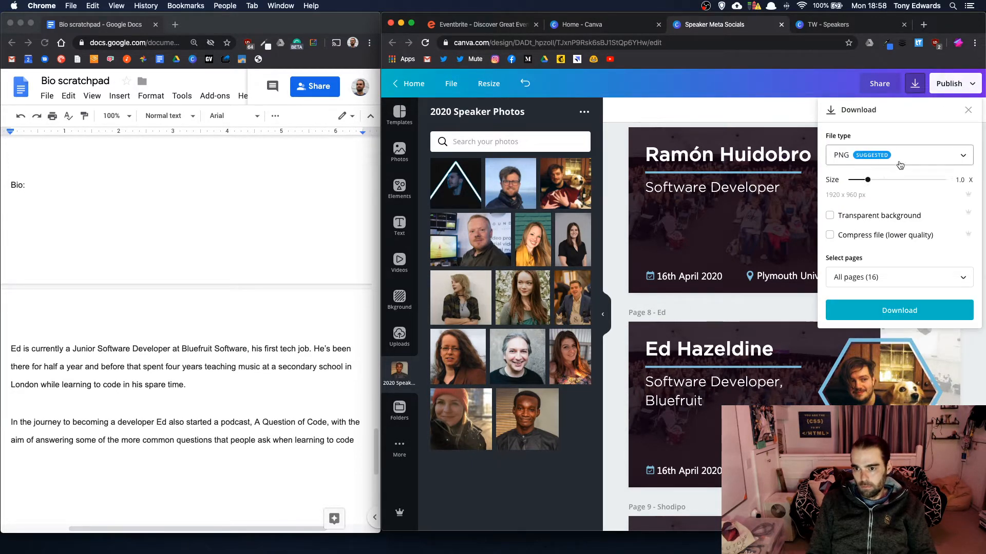
{"action": "left_click", "coordinate": [883, 155]}
{"action": "left_click", "coordinate": [880, 187]}
{"action": "left_click_drag", "start_coordinate": [948, 217], "coordinate": [954, 214]}
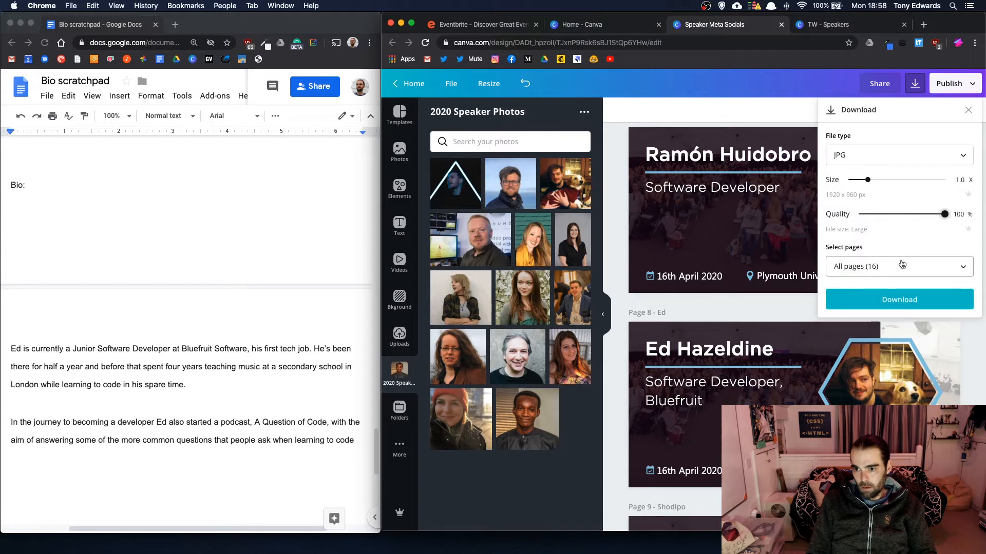
{"action": "left_click", "coordinate": [900, 266]}
Choose only pages 8 and 11 and download them
{"action": "scroll", "coordinate": [898, 372], "scroll_direction": "down", "scroll_amount": 3}
{"action": "scroll", "coordinate": [898, 370], "scroll_direction": "down", "scroll_amount": 2}
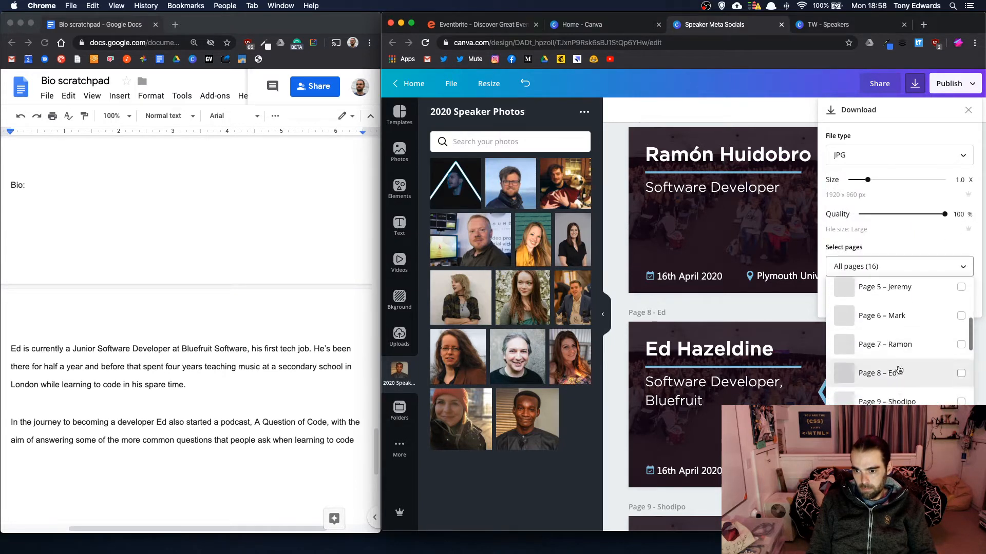
{"action": "left_click", "coordinate": [896, 354]}
{"action": "scroll", "coordinate": [897, 358], "scroll_direction": "down", "scroll_amount": 2}
{"action": "scroll", "coordinate": [897, 358], "scroll_direction": "down", "scroll_amount": 2}
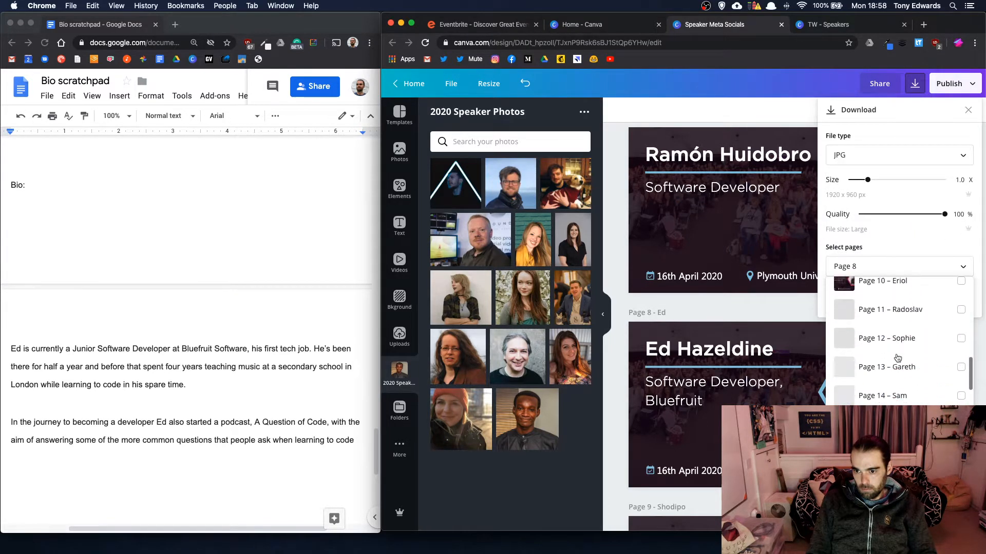
{"action": "left_click", "coordinate": [899, 306]}
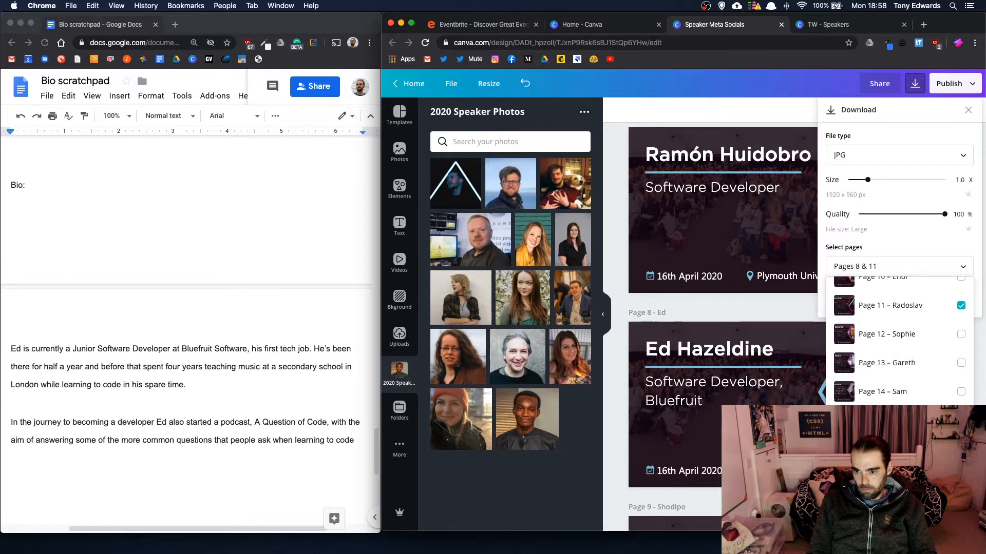
{"action": "key", "text": "Escape"}
{"action": "left_click", "coordinate": [906, 306]}
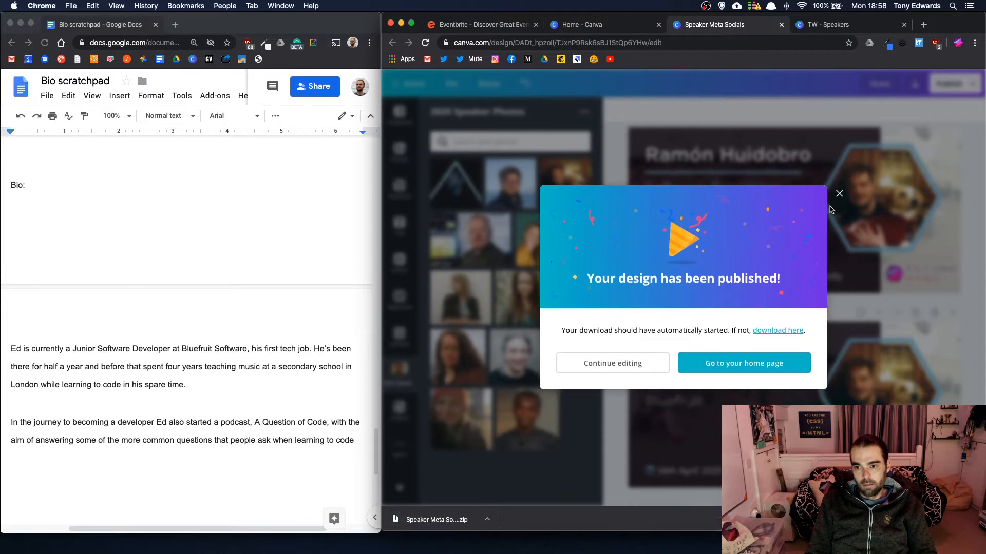
{"action": "left_click", "coordinate": [839, 193]}
Copy the exported 8.jpg and 11.jpg from the zip into futuresyncconf/images/social
{"action": "left_click", "coordinate": [434, 516]}
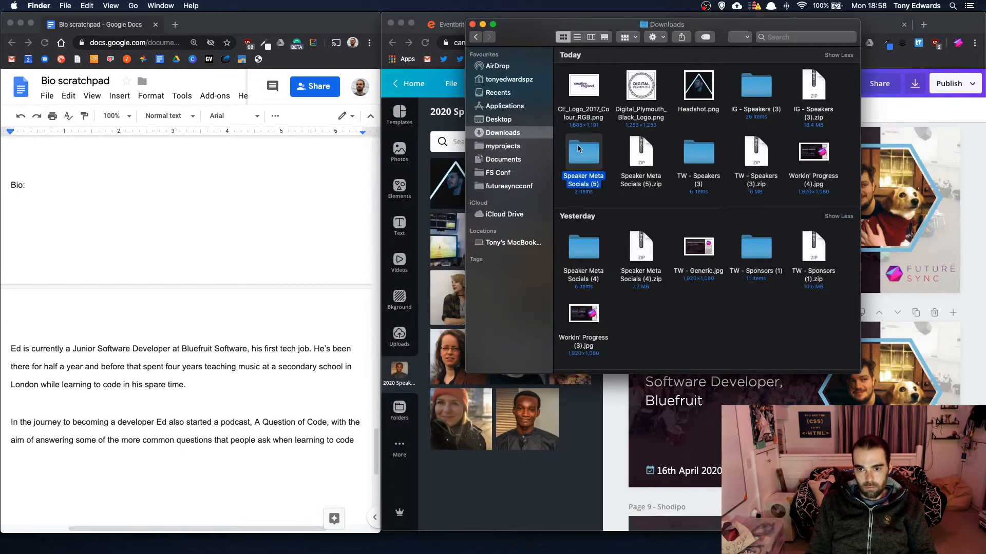
{"action": "double_click", "coordinate": [586, 161]}
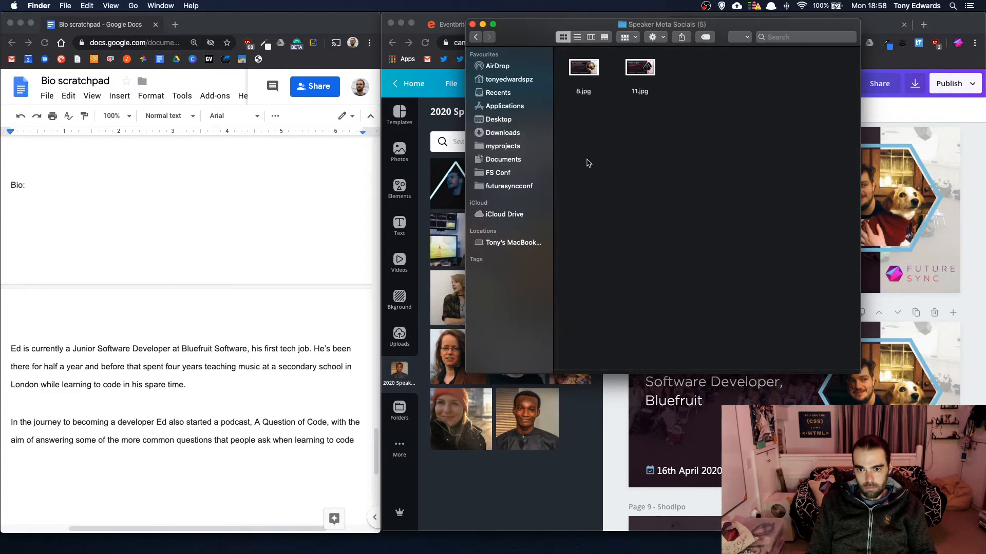
{"action": "left_click_drag", "start_coordinate": [703, 142], "coordinate": [568, 74]}
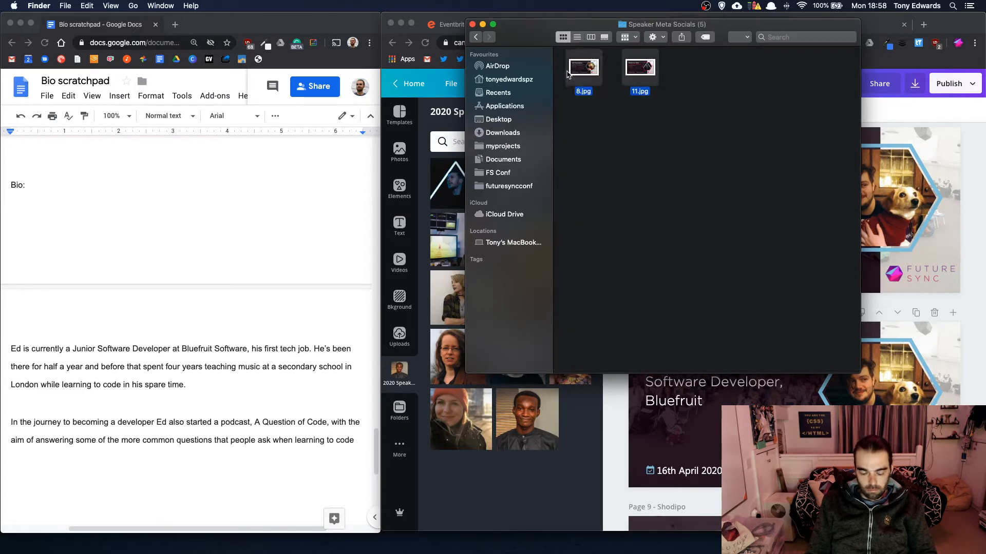
{"action": "left_click", "coordinate": [508, 187]}
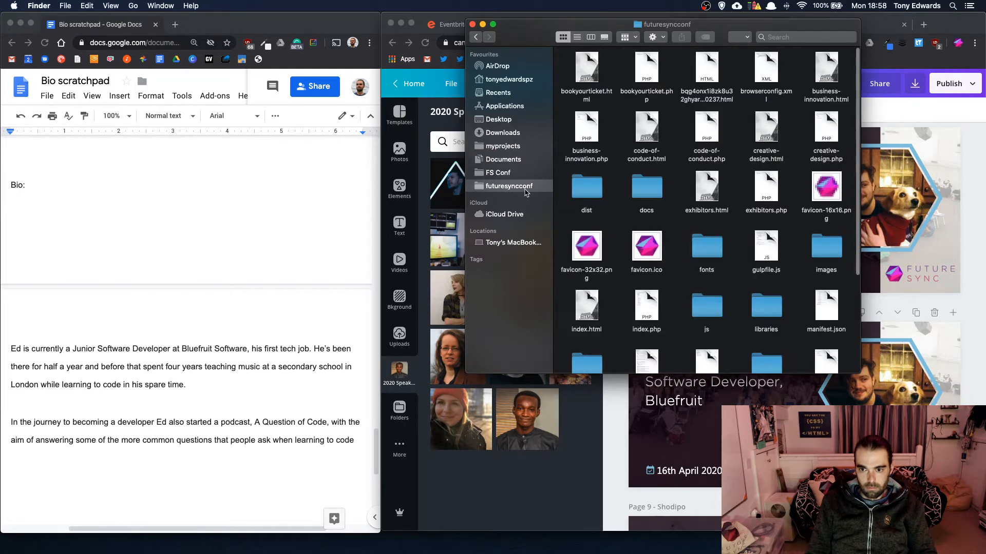
{"action": "double_click", "coordinate": [832, 248]}
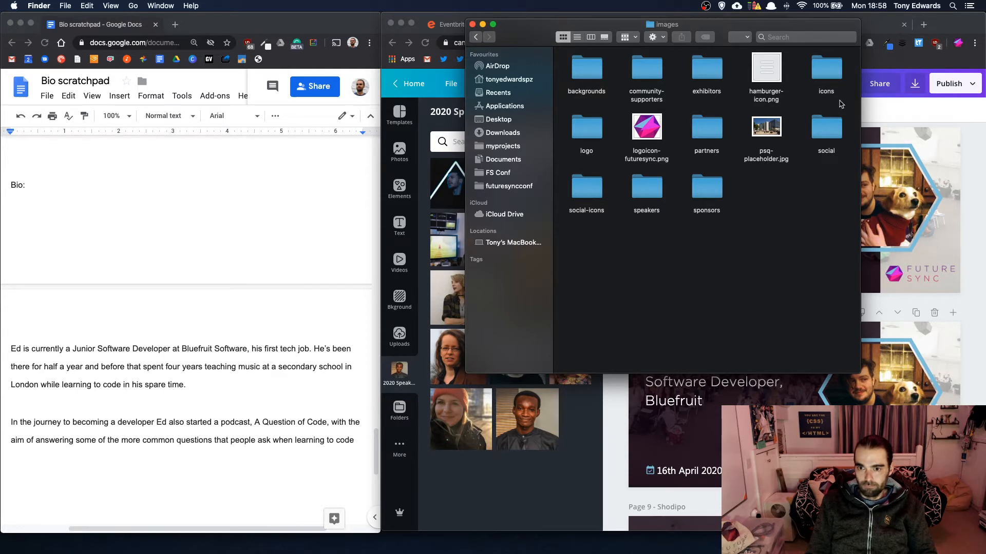
{"action": "double_click", "coordinate": [827, 131]}
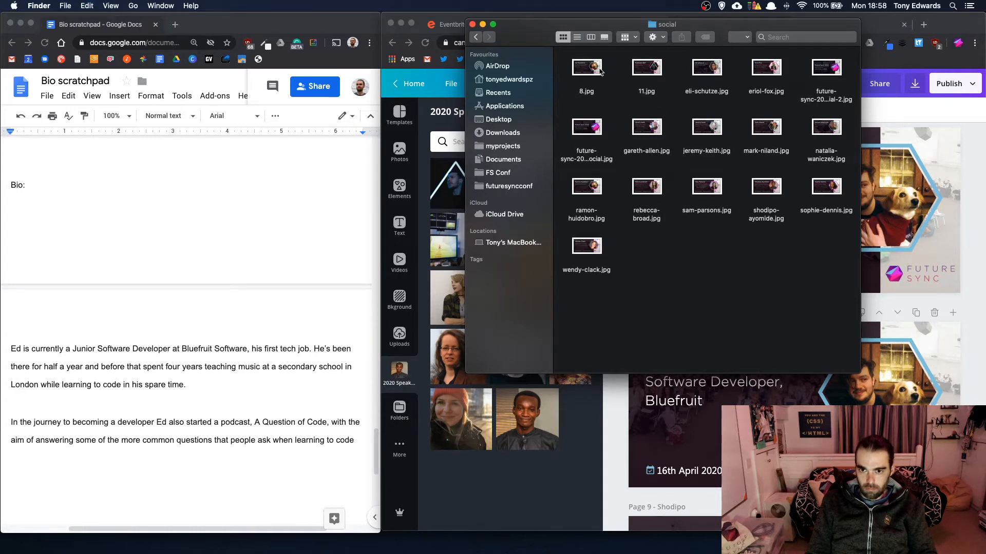
Check 8.jpg arrived, then put the glasses photo into page 8's hexagon frame
{"action": "left_click", "coordinate": [589, 72]}
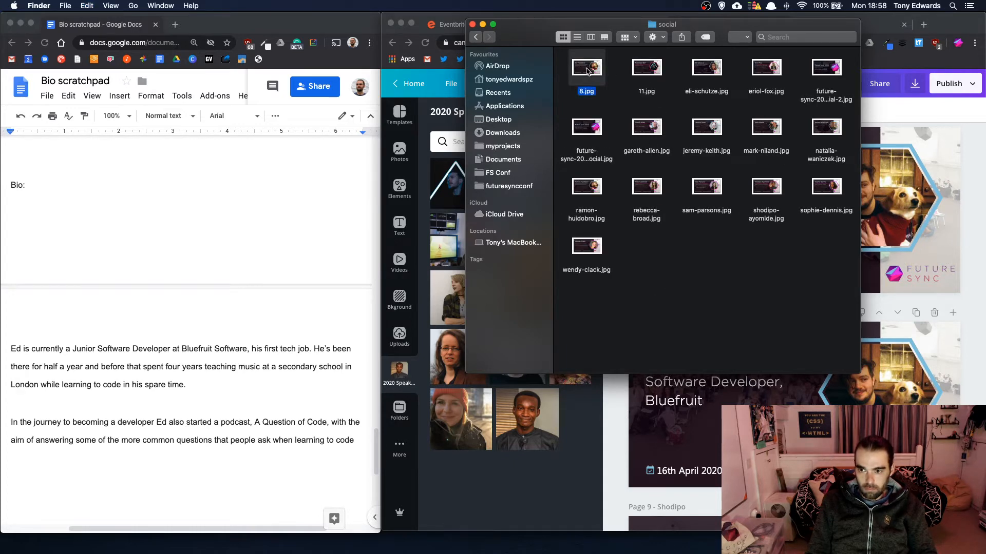
{"action": "left_click", "coordinate": [969, 322]}
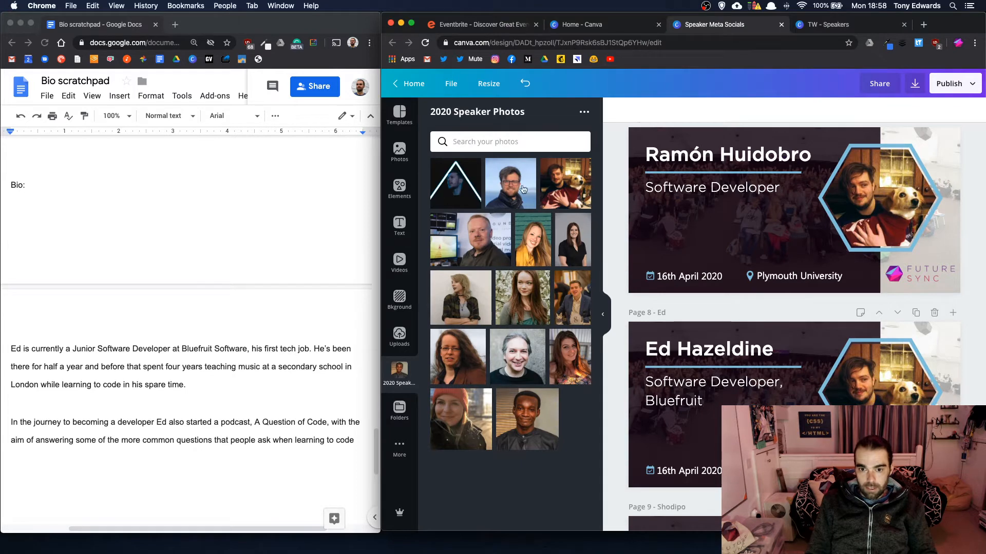
{"action": "left_click_drag", "start_coordinate": [523, 189], "coordinate": [880, 372]}
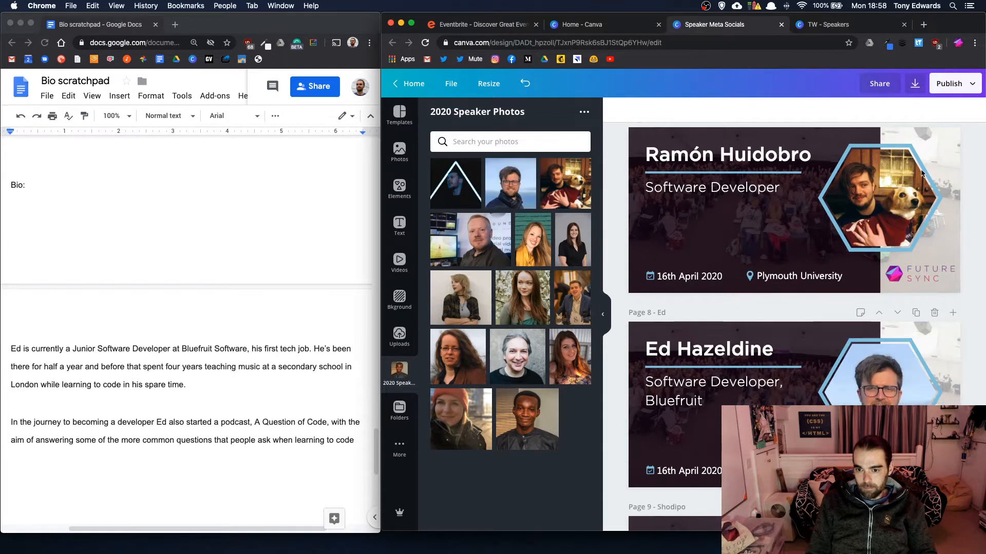
Export just page 8 as a JPG with quality at 100%
{"action": "left_click", "coordinate": [914, 83]}
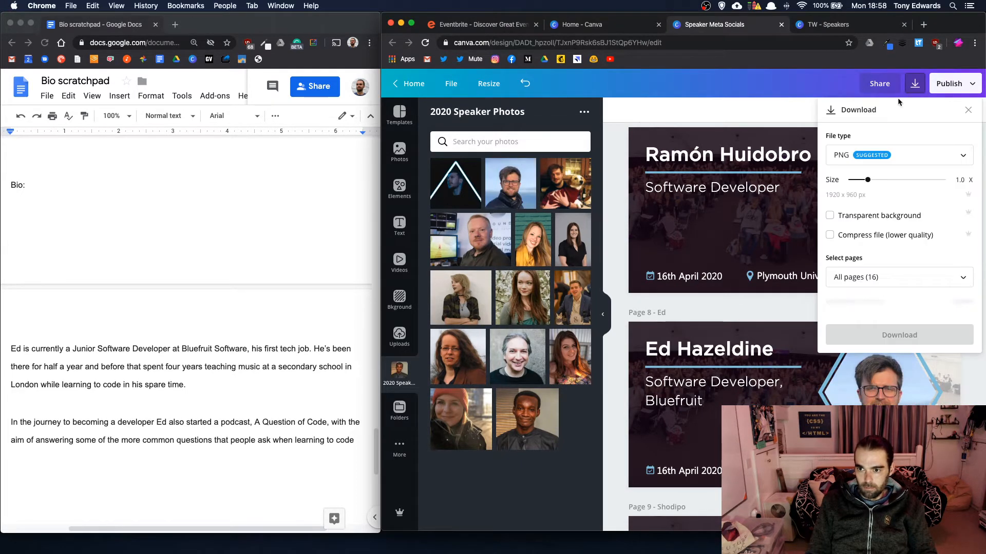
{"action": "left_click", "coordinate": [913, 151]}
{"action": "left_click", "coordinate": [873, 190]}
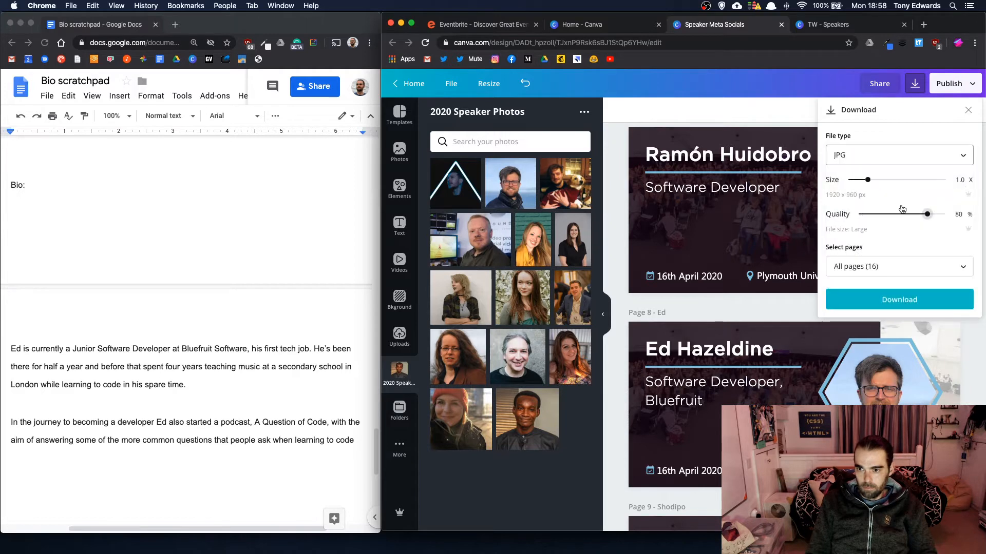
{"action": "left_click_drag", "start_coordinate": [928, 214], "coordinate": [970, 215]}
{"action": "left_click", "coordinate": [890, 266]}
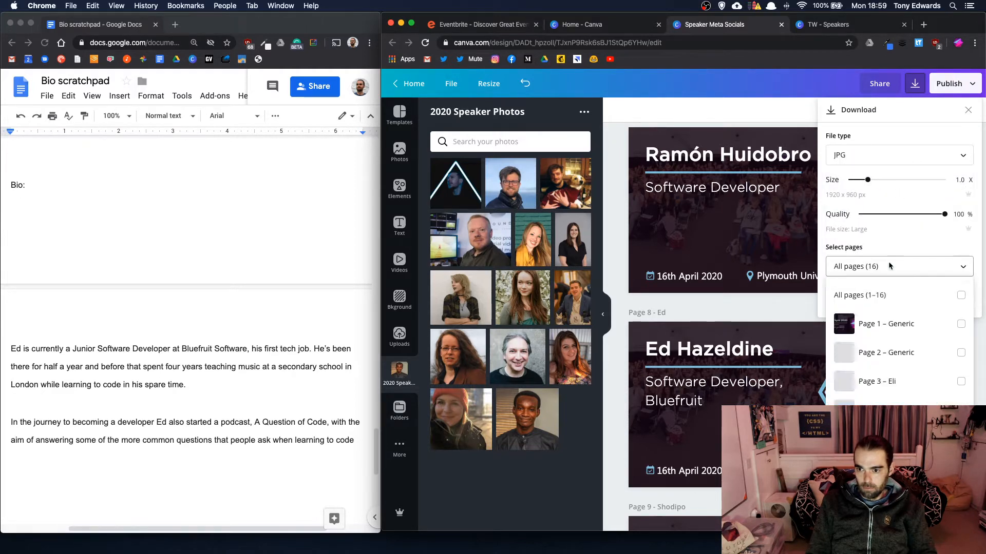
{"action": "scroll", "coordinate": [898, 308], "scroll_direction": "down", "scroll_amount": 2}
{"action": "scroll", "coordinate": [897, 308], "scroll_direction": "down", "scroll_amount": 3}
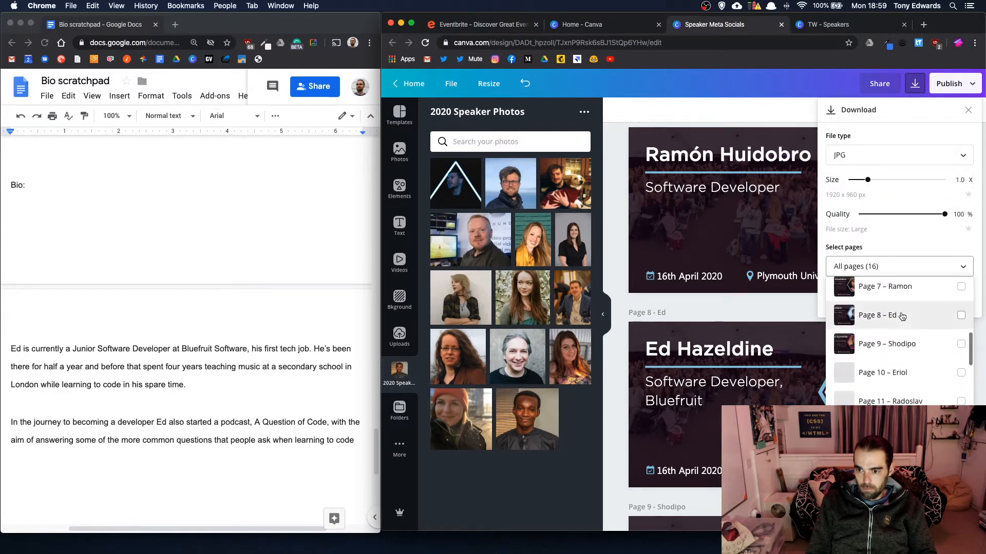
{"action": "left_click", "coordinate": [897, 315]}
{"action": "left_click", "coordinate": [914, 266]}
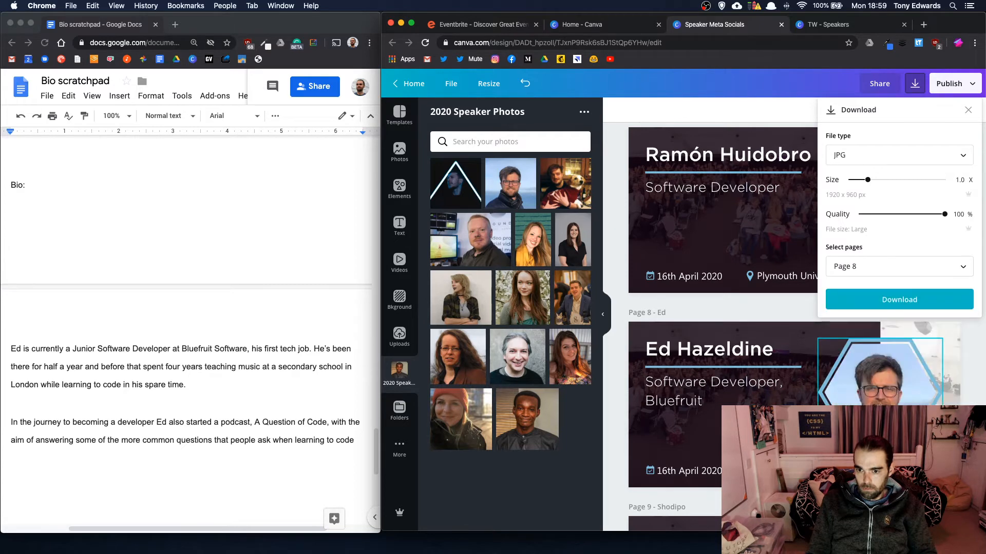
{"action": "left_click", "coordinate": [926, 302]}
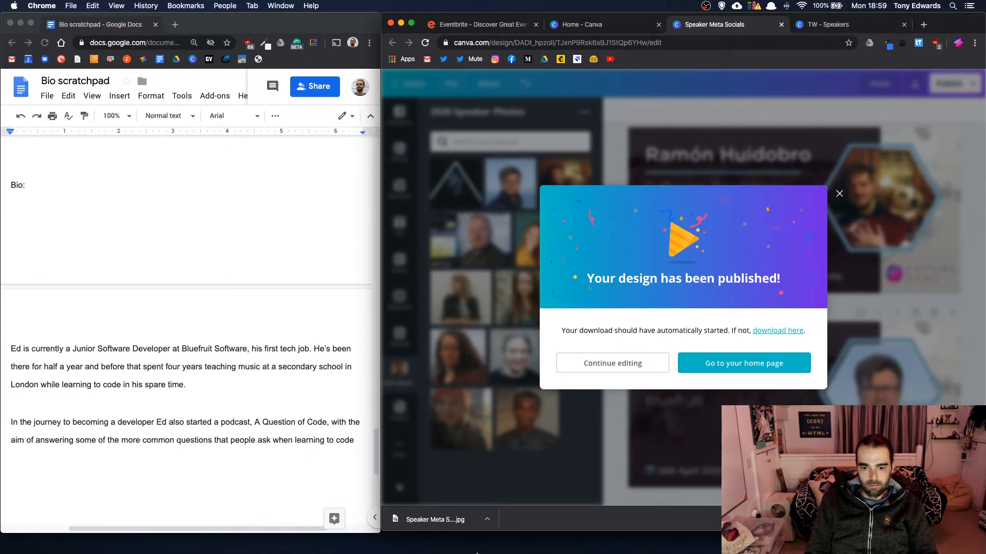
Bring the social folder window forward and move 8.jpg to the Bin
{"action": "left_click", "coordinate": [416, 537]}
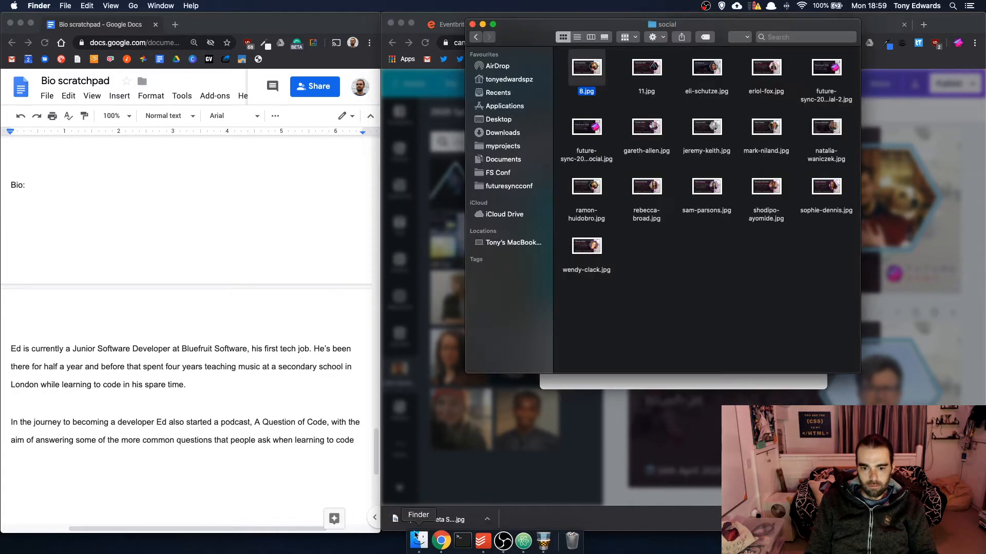
{"action": "key", "text": "super+Tab"}
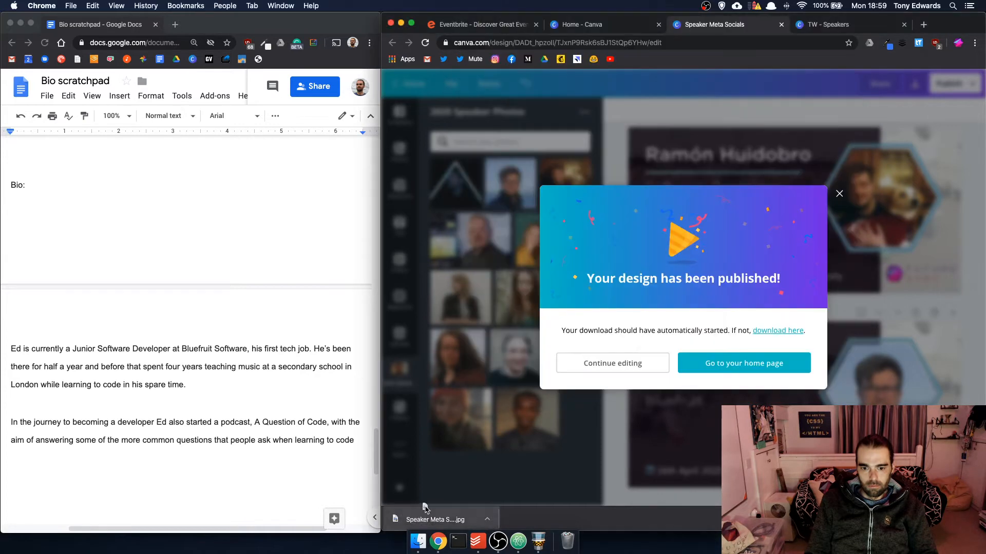
{"action": "left_click", "coordinate": [418, 541]}
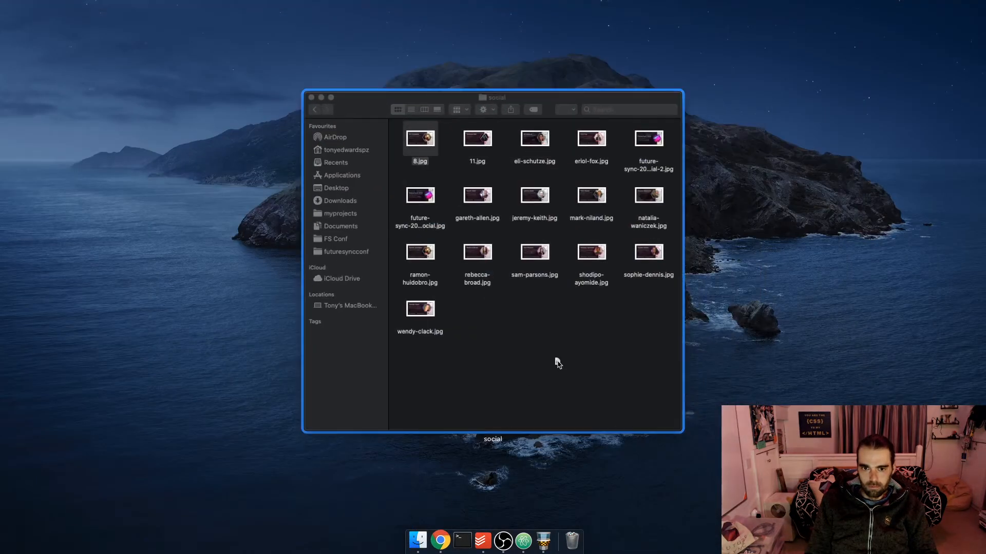
{"action": "left_click", "coordinate": [559, 365]}
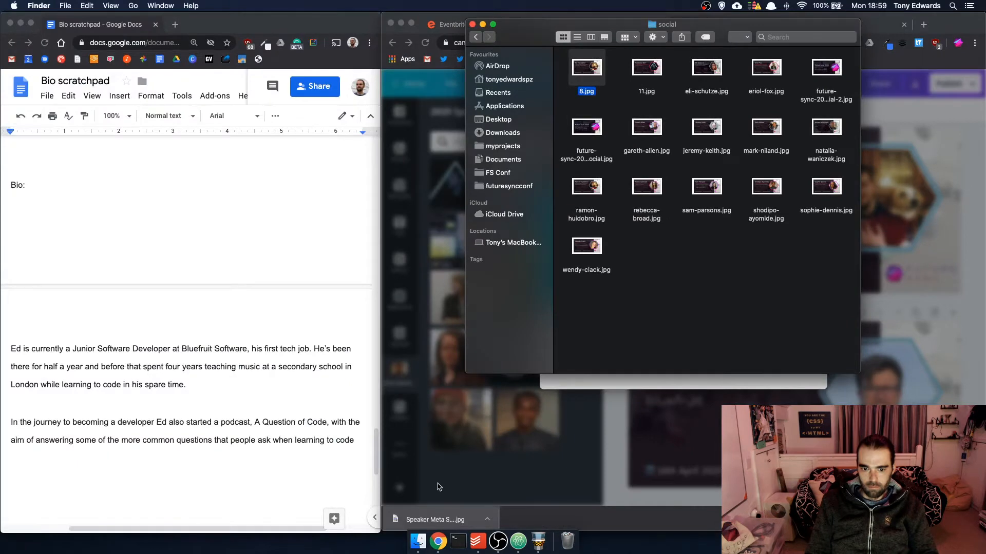
{"action": "key", "text": "super+Tab"}
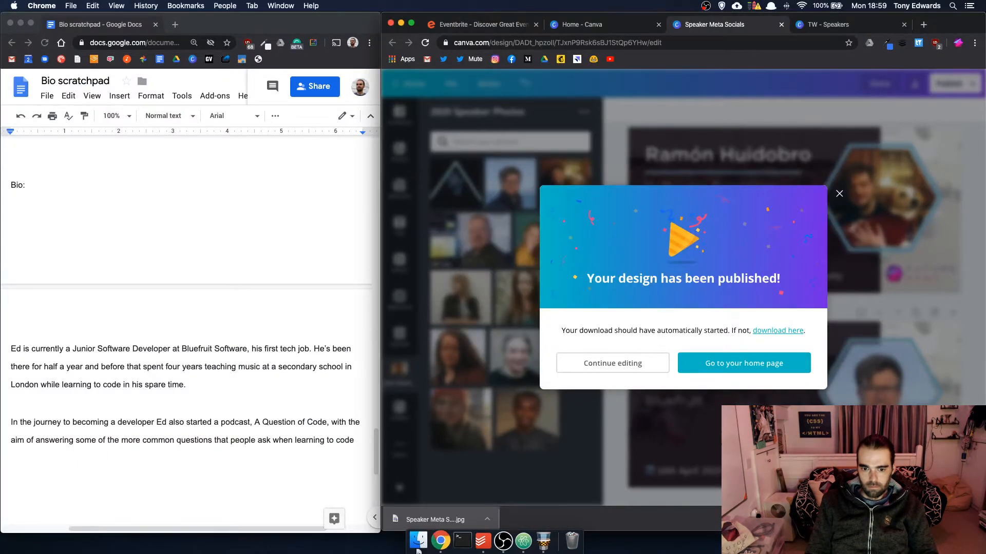
{"action": "left_click", "coordinate": [419, 543]}
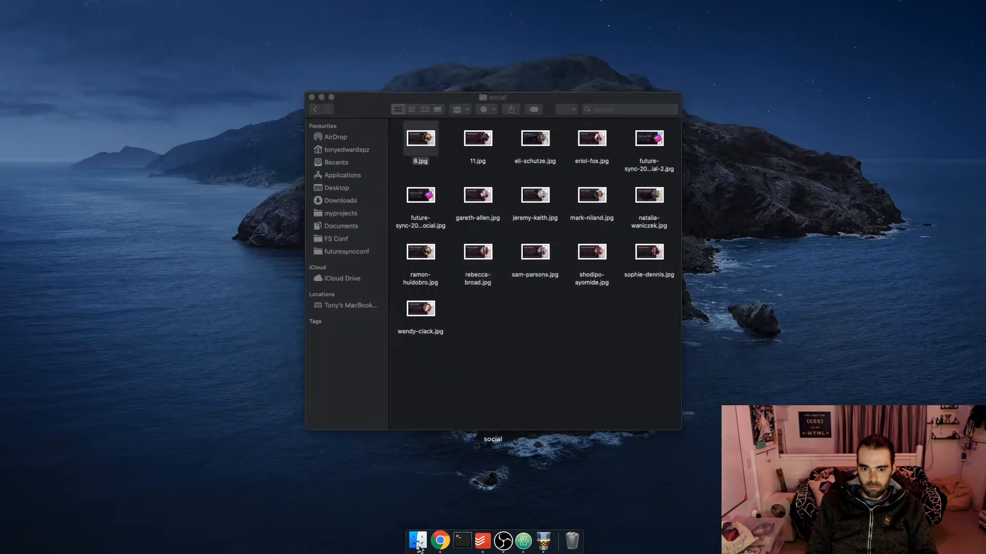
{"action": "left_click", "coordinate": [551, 322]}
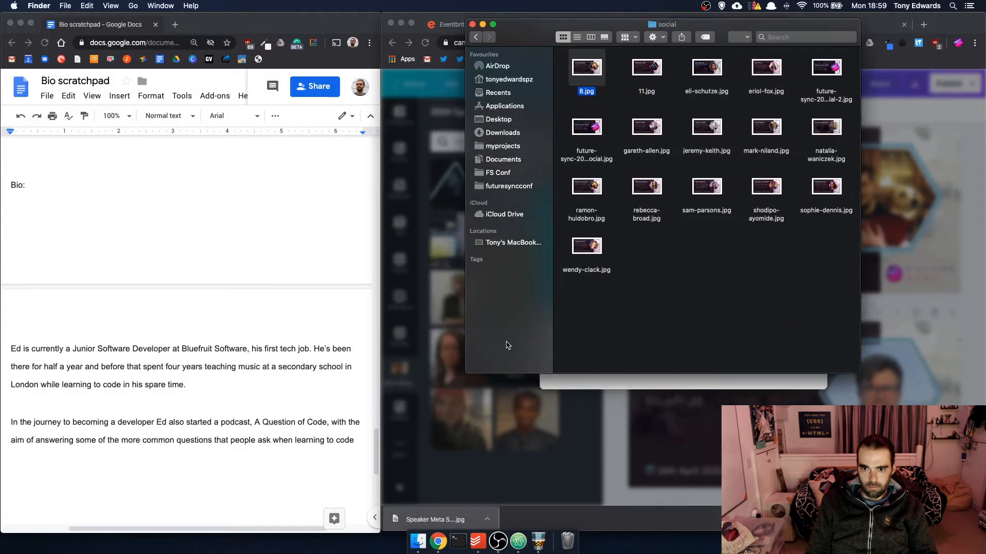
{"action": "right_click", "coordinate": [587, 67]}
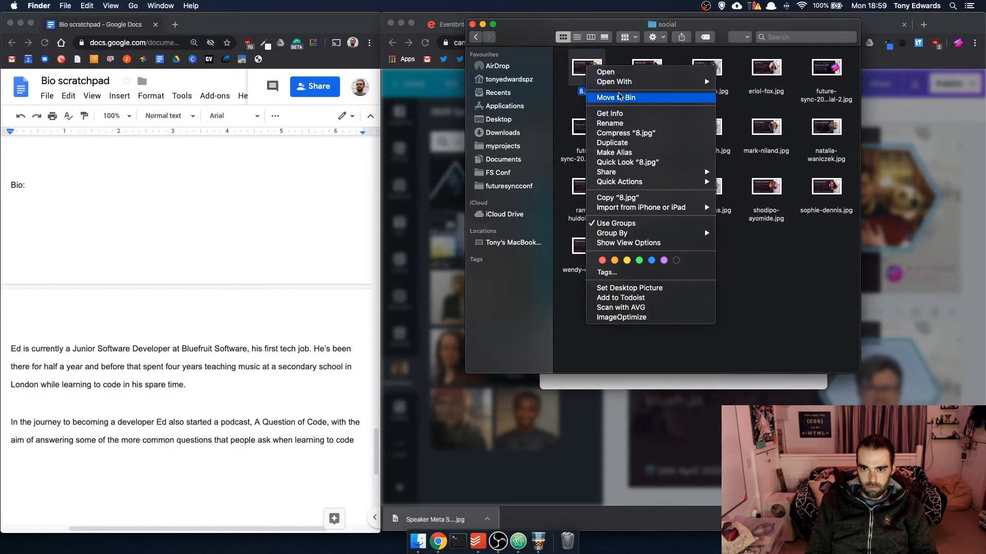
{"action": "left_click", "coordinate": [626, 101]}
From a second Finder window at Downloads, move Speaker Meta Socials (4).jpg into social
{"action": "right_click", "coordinate": [418, 541]}
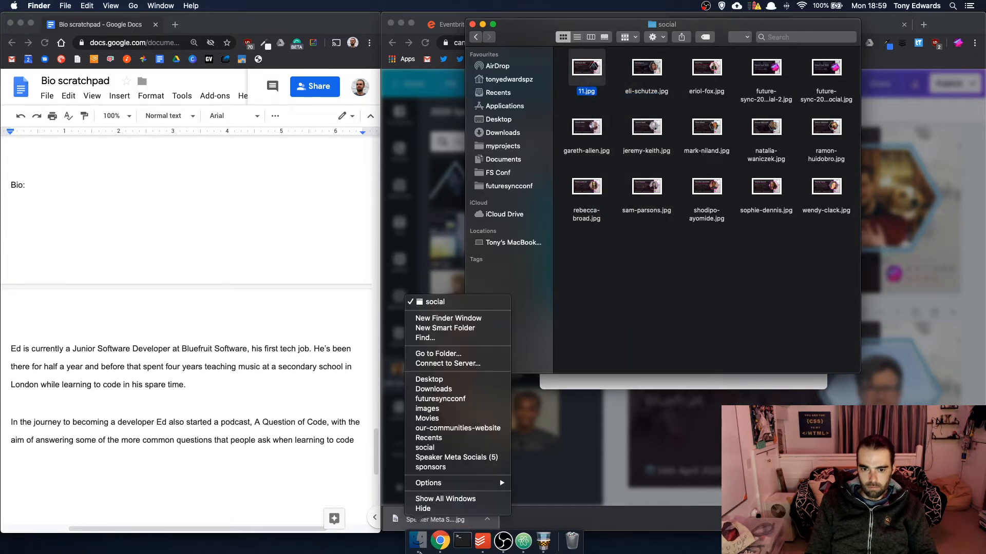
{"action": "left_click", "coordinate": [450, 318]}
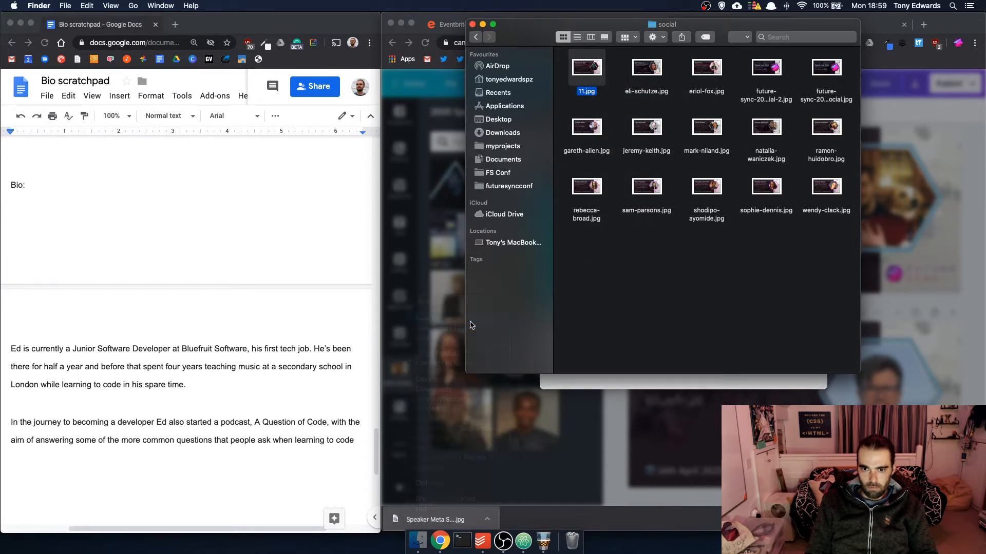
{"action": "left_click_drag", "start_coordinate": [539, 37], "coordinate": [233, 47]}
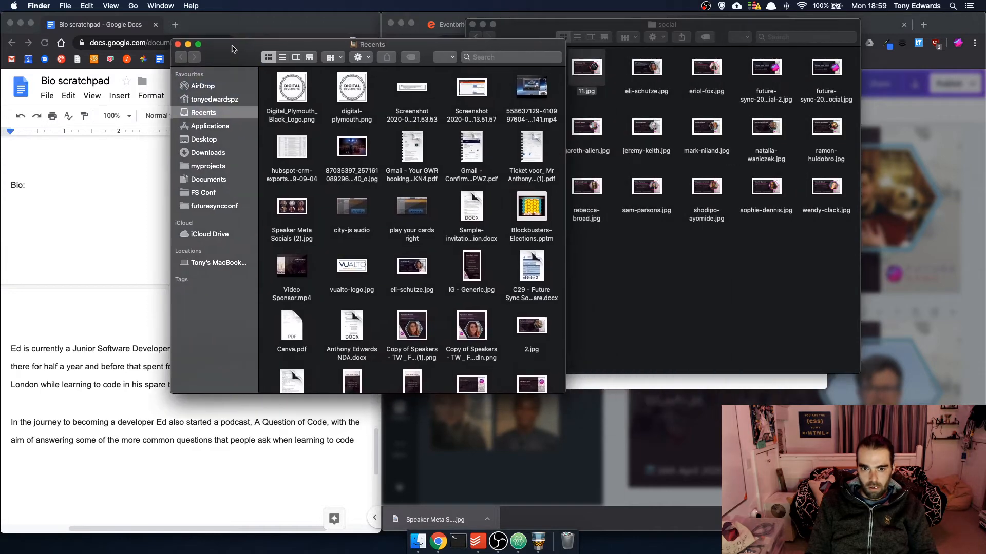
{"action": "left_click", "coordinate": [208, 152]}
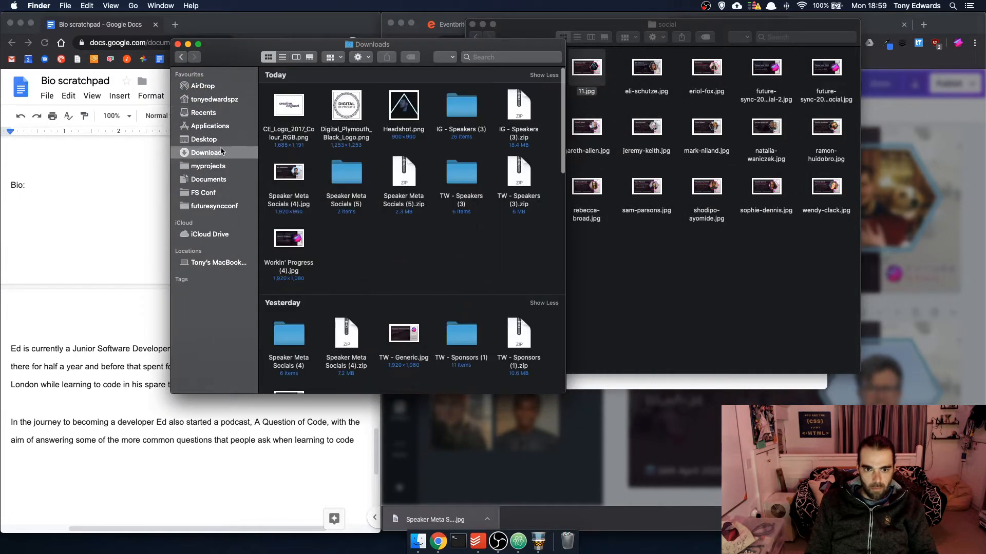
{"action": "left_click_drag", "start_coordinate": [289, 170], "coordinate": [634, 257]}
{"action": "left_click", "coordinate": [650, 269]}
{"action": "left_click", "coordinate": [830, 189]}
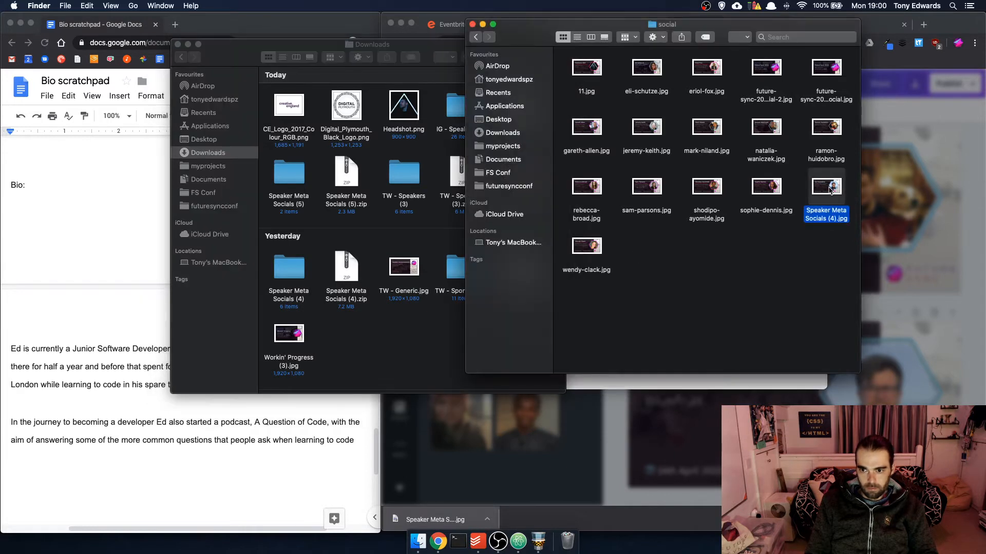
{"action": "key", "text": "Return"}
{"action": "type", "text": "ed-haz"}
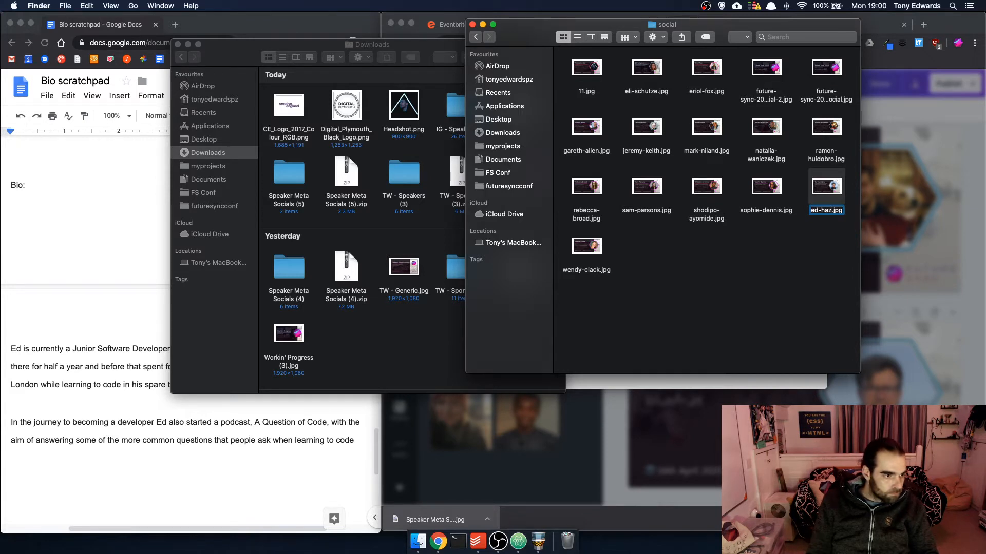
{"action": "key", "text": "Return"}
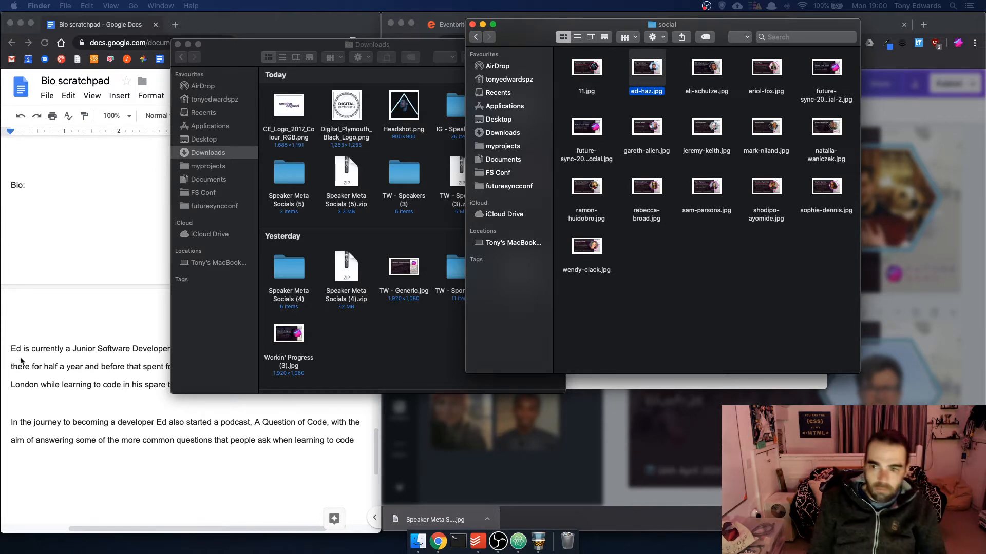
{"action": "key", "text": "Return"}
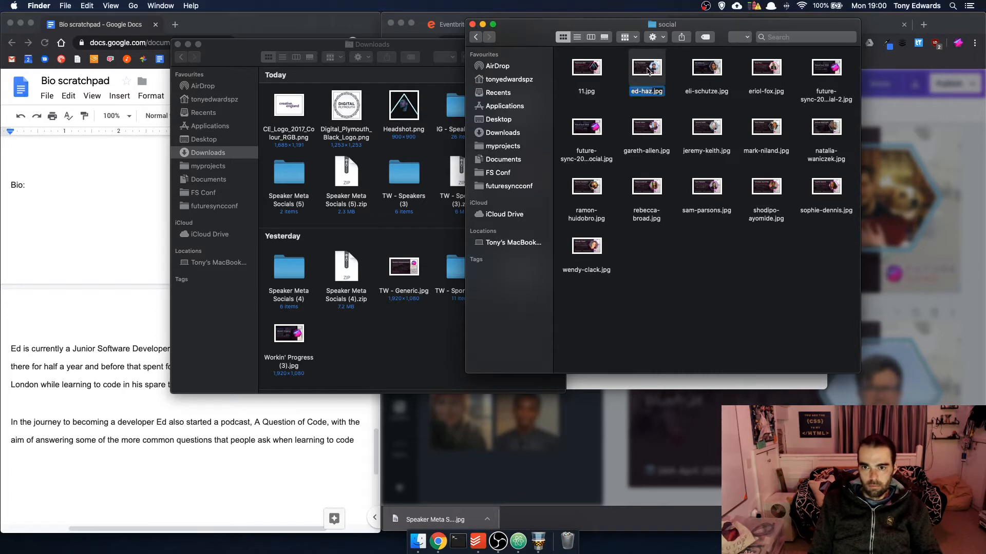
{"action": "type", "text": "ed-hazledine"}
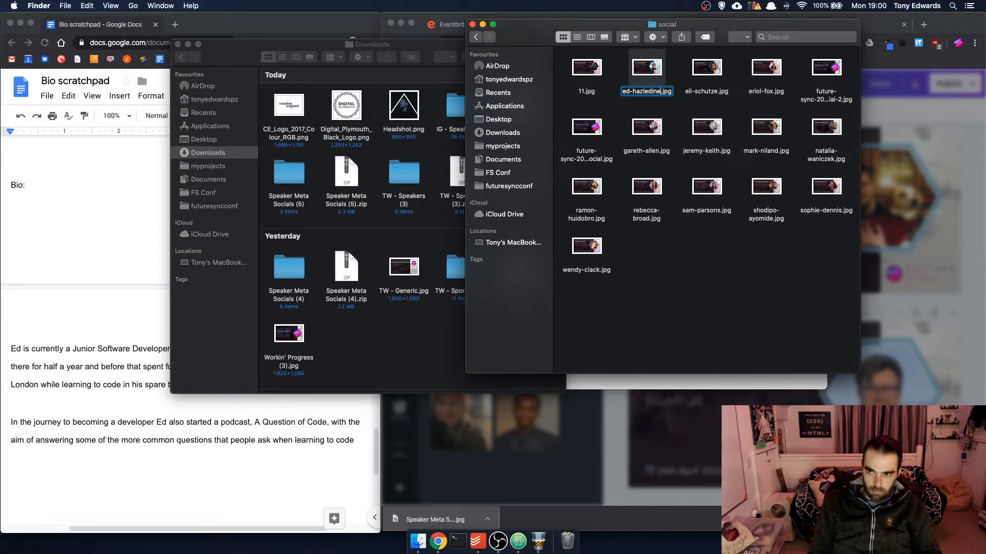
{"action": "key", "text": "Return"}
{"action": "left_click", "coordinate": [586, 68]}
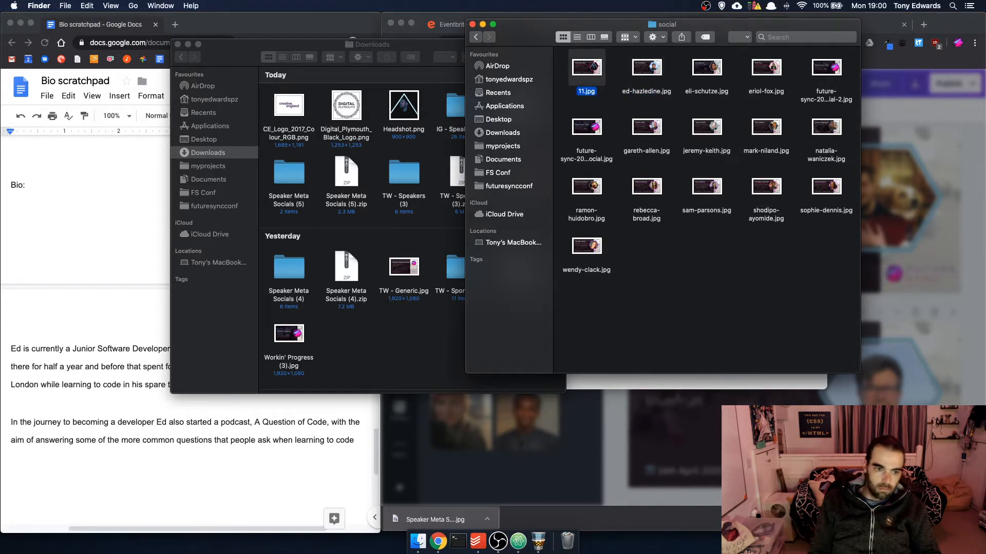
{"action": "left_click", "coordinate": [43, 380]}
{"action": "scroll", "coordinate": [61, 359], "scroll_direction": "down", "scroll_amount": 10}
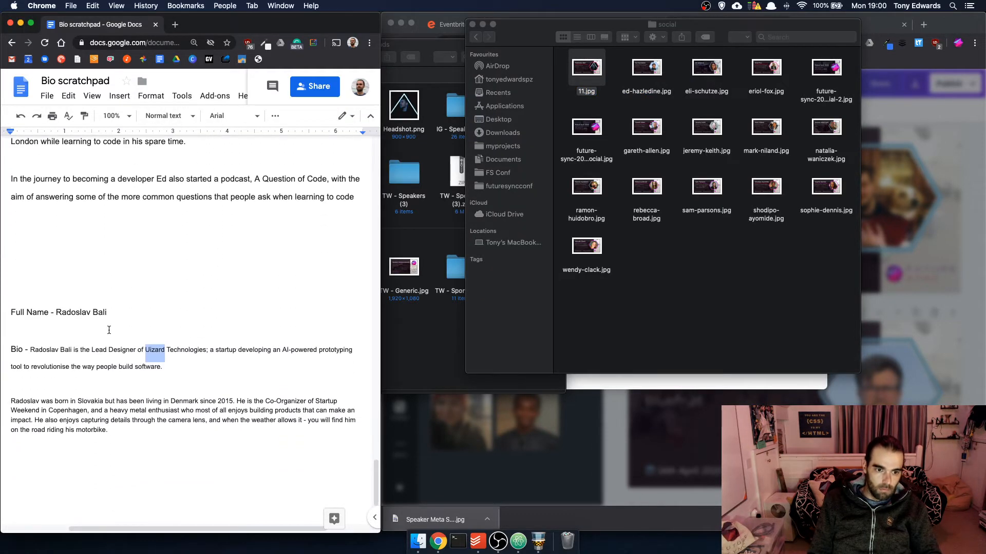
{"action": "left_click_drag", "start_coordinate": [111, 314], "coordinate": [57, 315]}
{"action": "key", "text": "super+c"}
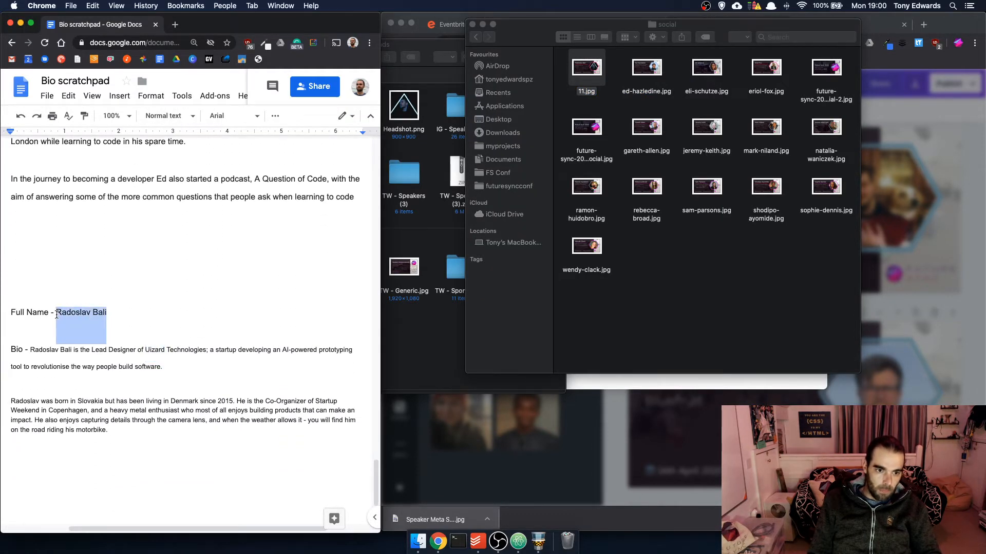
{"action": "left_click", "coordinate": [699, 223]}
{"action": "left_click", "coordinate": [586, 65]}
{"action": "key", "text": "Return"}
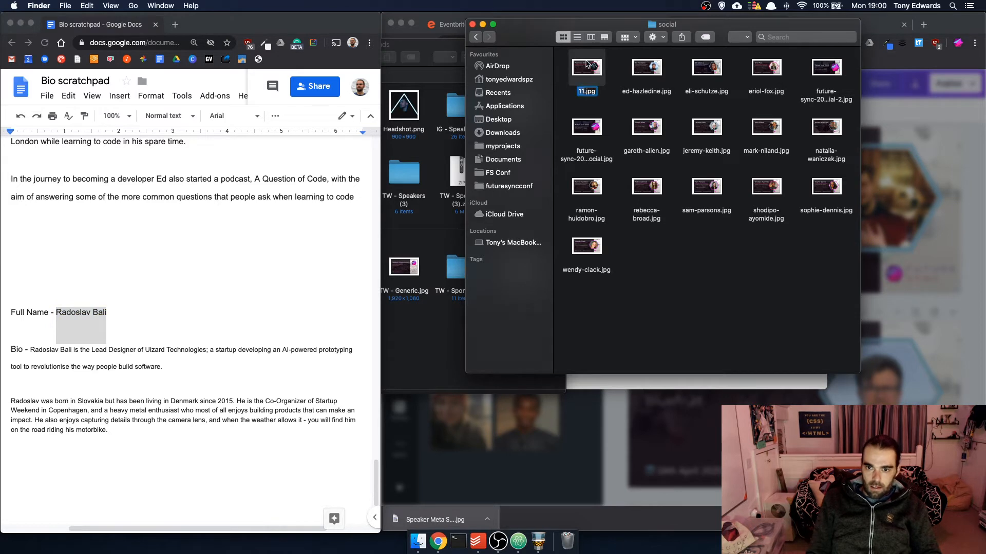
{"action": "key", "text": "super+v"}
{"action": "key", "text": "Left"}
{"action": "key", "text": "BackSpace"}
{"action": "key", "text": "BackSpace"}
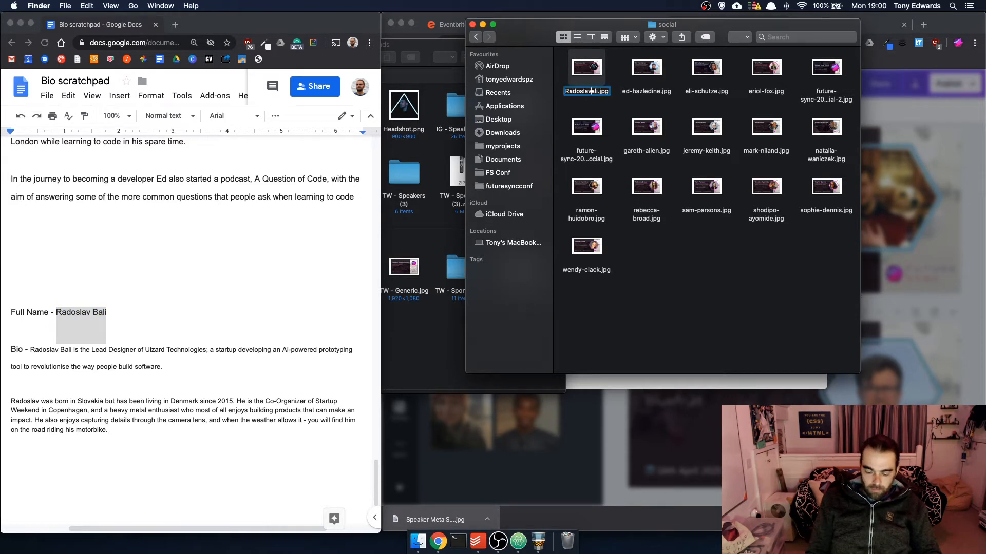
{"action": "type", "text": "-b"}
{"action": "key", "text": "BackSpace"}
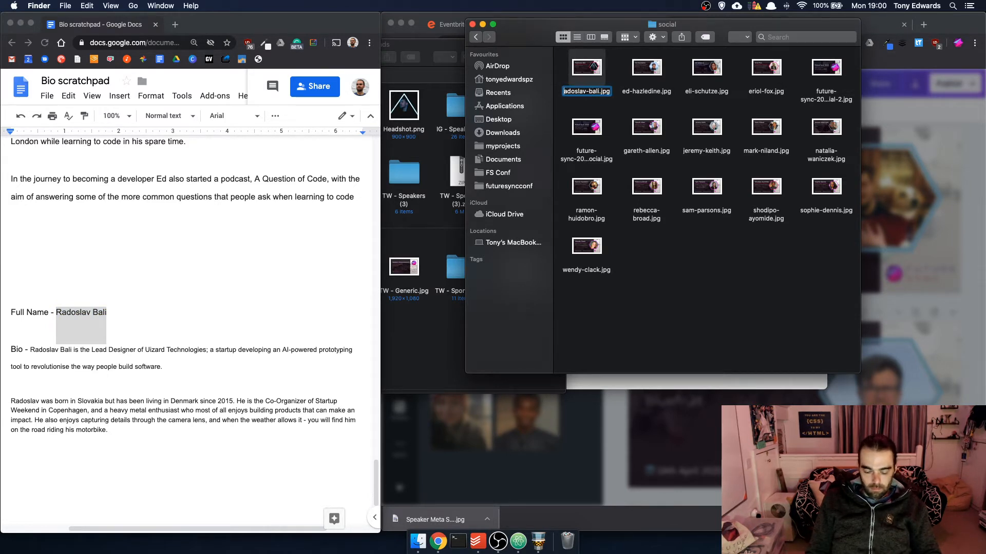
{"action": "type", "text": "r"}
{"action": "key", "text": "Return"}
{"action": "left_click", "coordinate": [651, 337]}
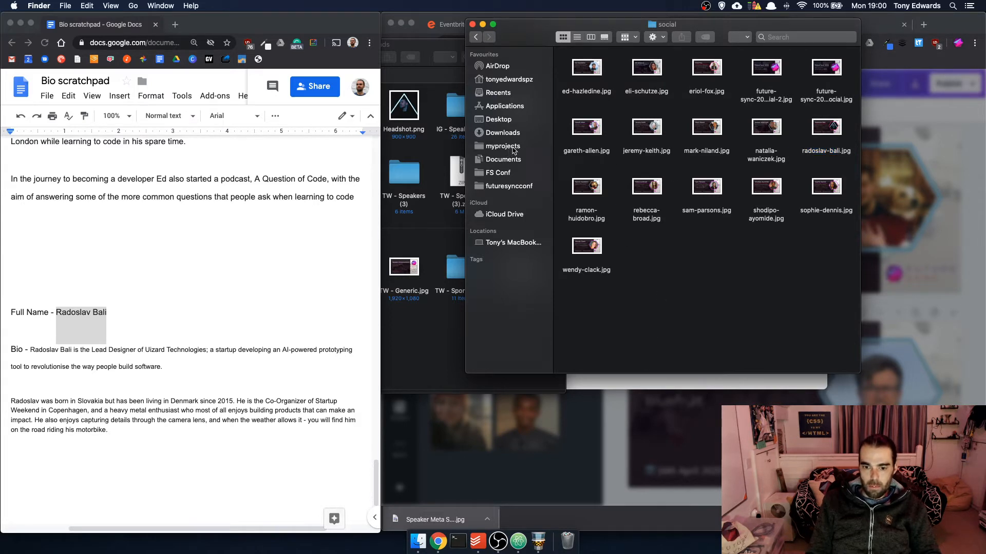
Open the images/speakers folder, then return to the Canva design
{"action": "left_click", "coordinate": [474, 37]}
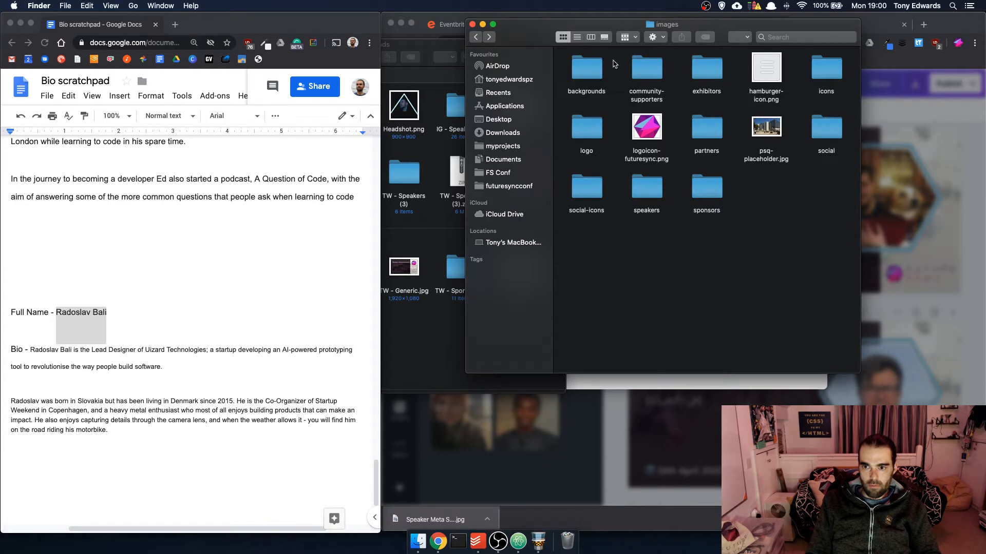
{"action": "double_click", "coordinate": [642, 194]}
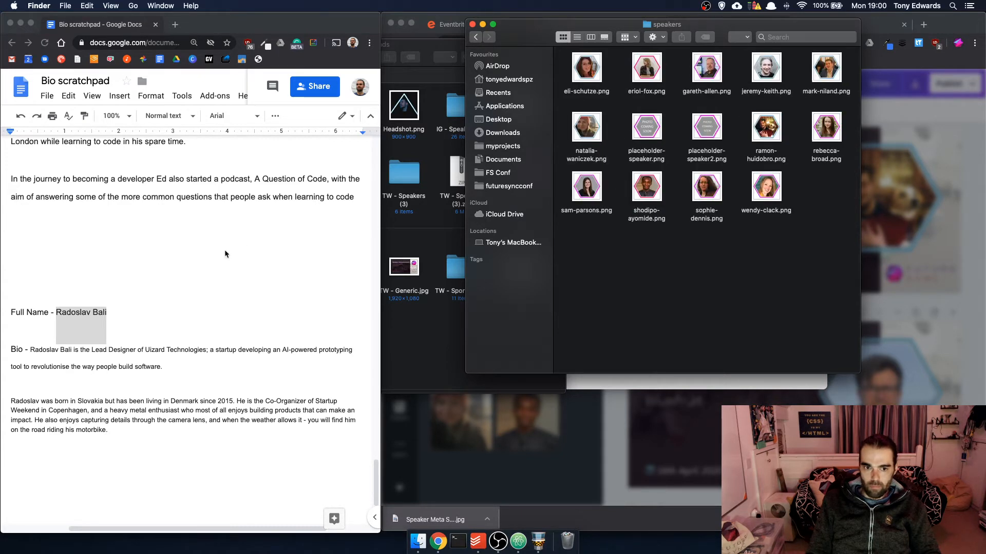
{"action": "left_click", "coordinate": [122, 125]}
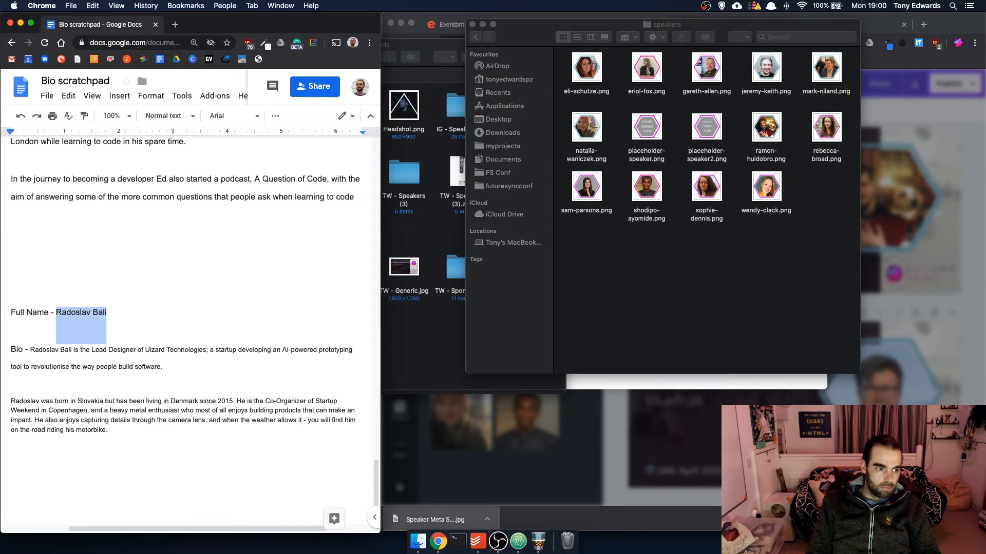
{"action": "left_click", "coordinate": [472, 460]}
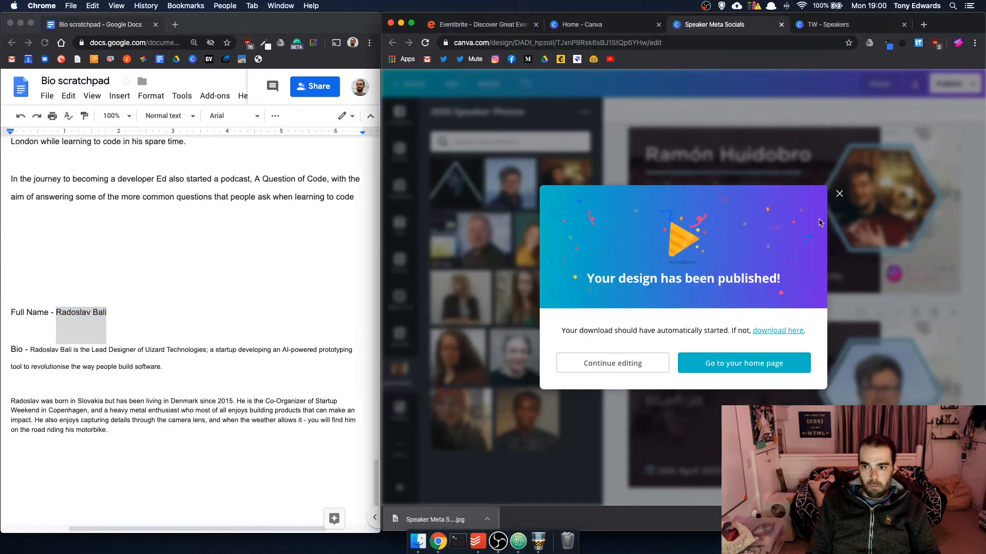
Open the Speaker Hexagon design from the Canva home page
{"action": "left_click", "coordinate": [840, 194]}
{"action": "left_click", "coordinate": [582, 25]}
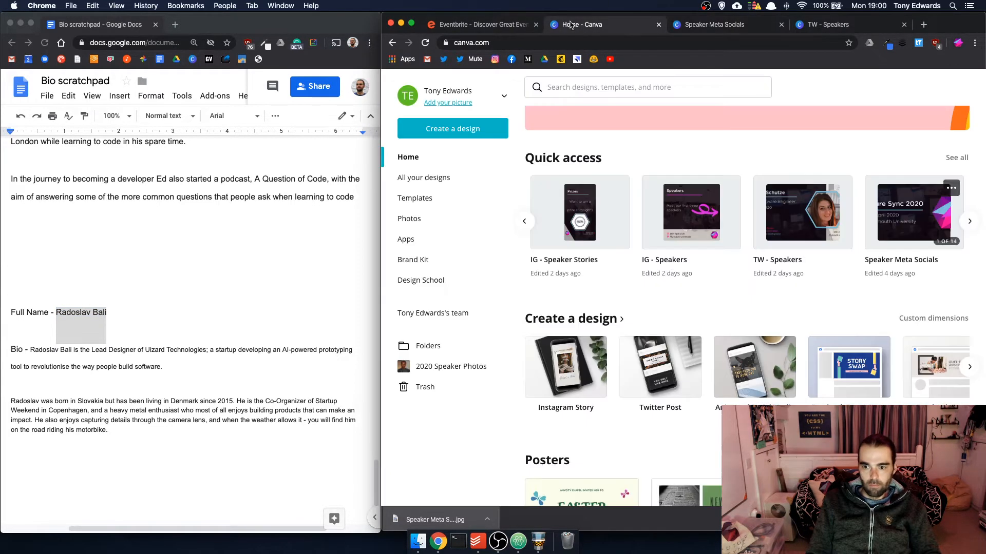
{"action": "scroll", "coordinate": [801, 212], "scroll_direction": "right", "scroll_amount": 5}
{"action": "left_click", "coordinate": [801, 212]}
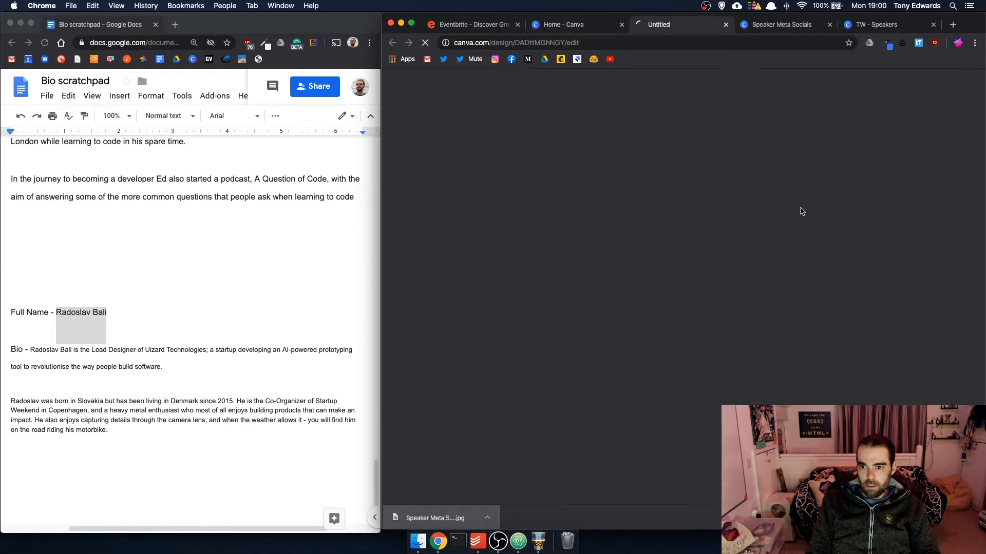
{"action": "scroll", "coordinate": [804, 269], "scroll_direction": "down", "scroll_amount": 20}
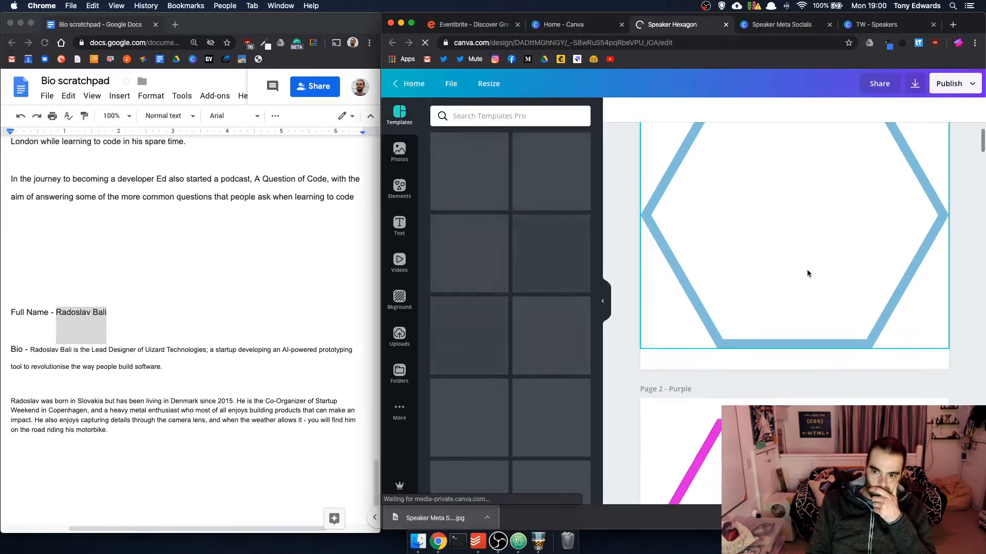
{"action": "scroll", "coordinate": [810, 266], "scroll_direction": "down", "scroll_amount": 20}
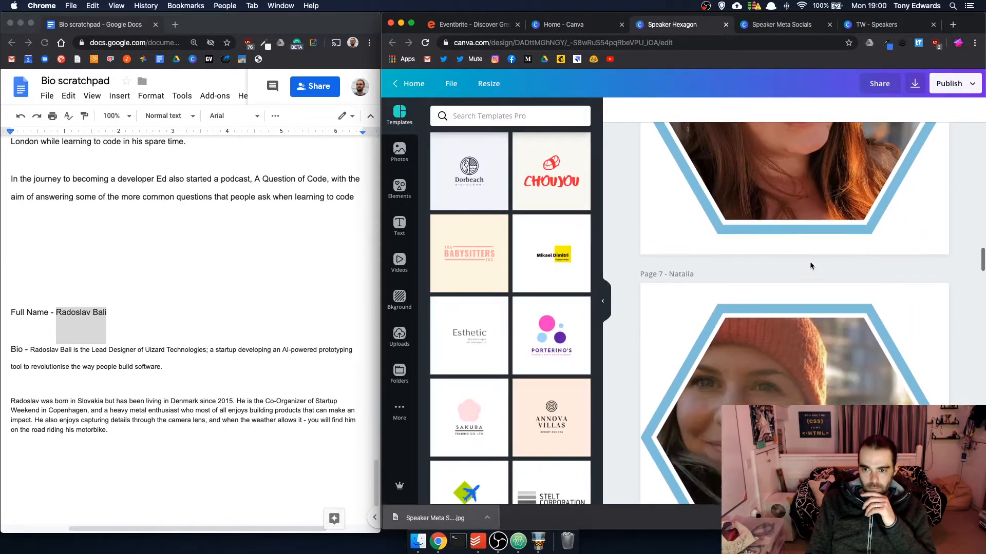
{"action": "scroll", "coordinate": [810, 265], "scroll_direction": "up", "scroll_amount": 3}
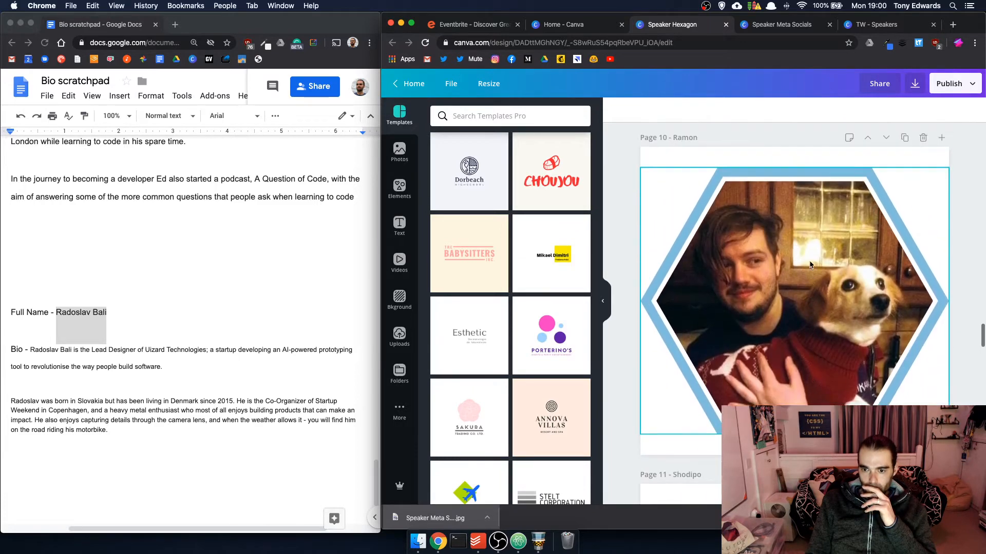
Duplicate the dog-photo page and put the glasses man's photo from 2020 Speaker Photos in its hexagon
{"action": "left_click", "coordinate": [907, 150]}
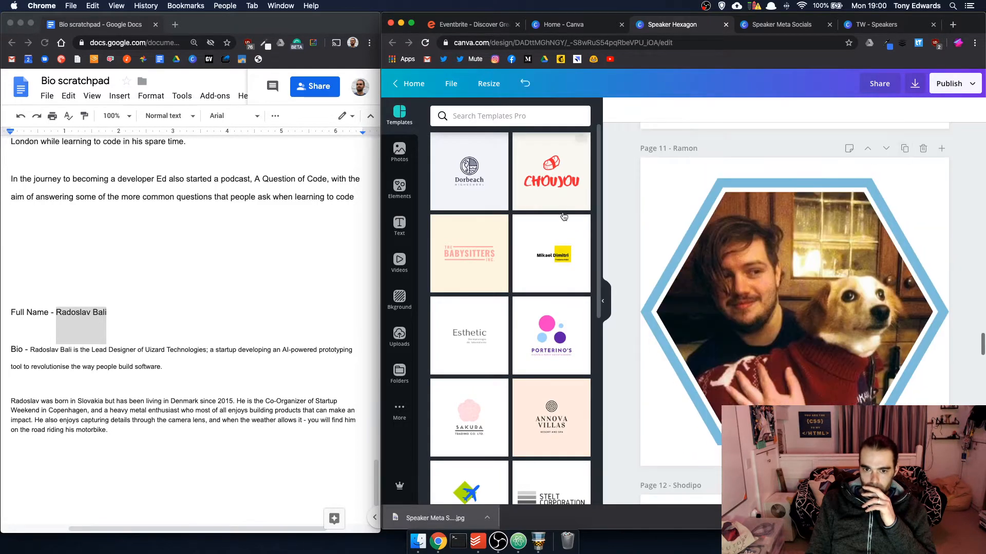
{"action": "left_click", "coordinate": [399, 374]}
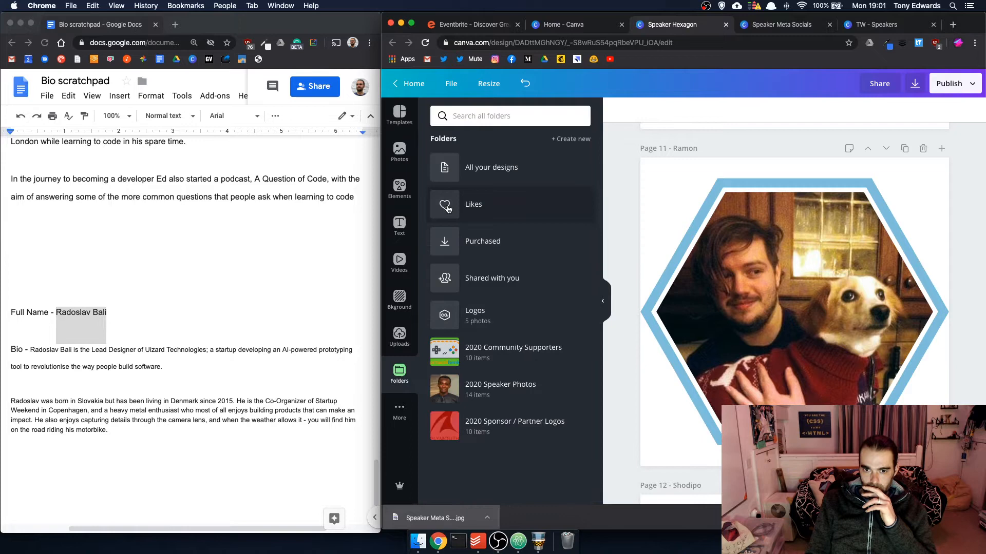
{"action": "left_click", "coordinate": [497, 393]}
{"action": "left_click_drag", "start_coordinate": [503, 193], "coordinate": [766, 296]}
{"action": "scroll", "coordinate": [767, 296], "scroll_direction": "up", "scroll_amount": 3}
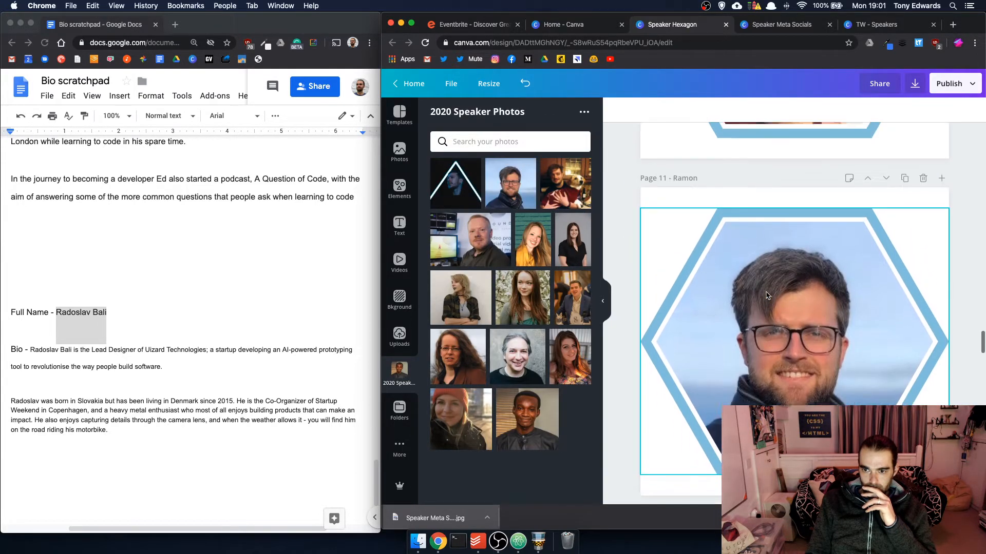
{"action": "double_click", "coordinate": [685, 215]}
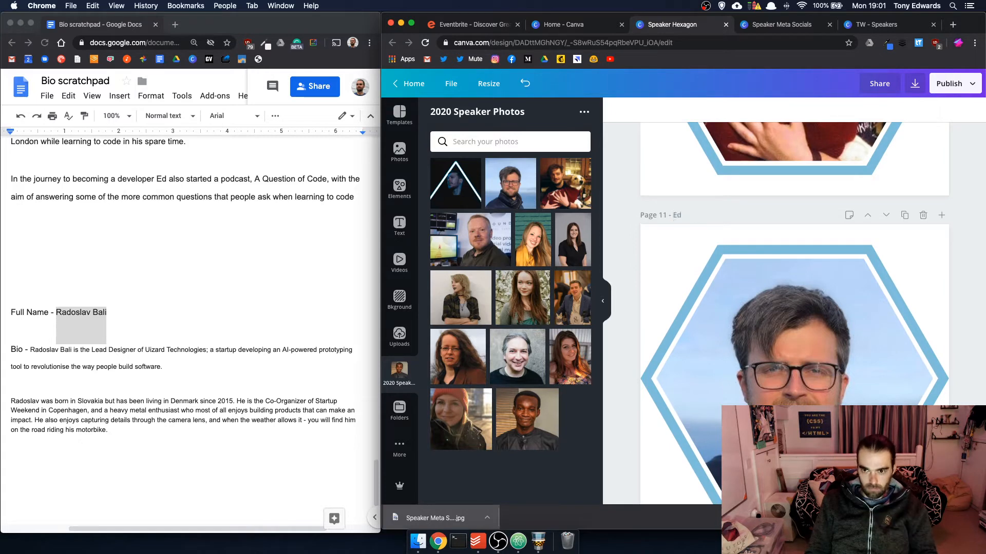
Replace page 14's hexagon photo and retitle it with the new speaker's first name
{"action": "scroll", "coordinate": [770, 303], "scroll_direction": "down", "scroll_amount": 6}
{"action": "scroll", "coordinate": [772, 304], "scroll_direction": "down", "scroll_amount": 9}
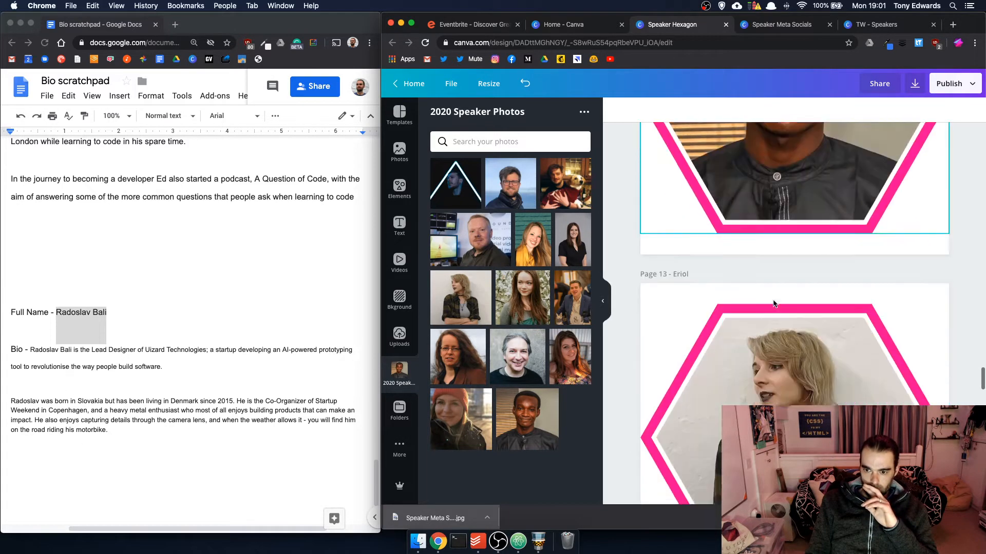
{"action": "scroll", "coordinate": [908, 139], "scroll_direction": "down", "scroll_amount": 5}
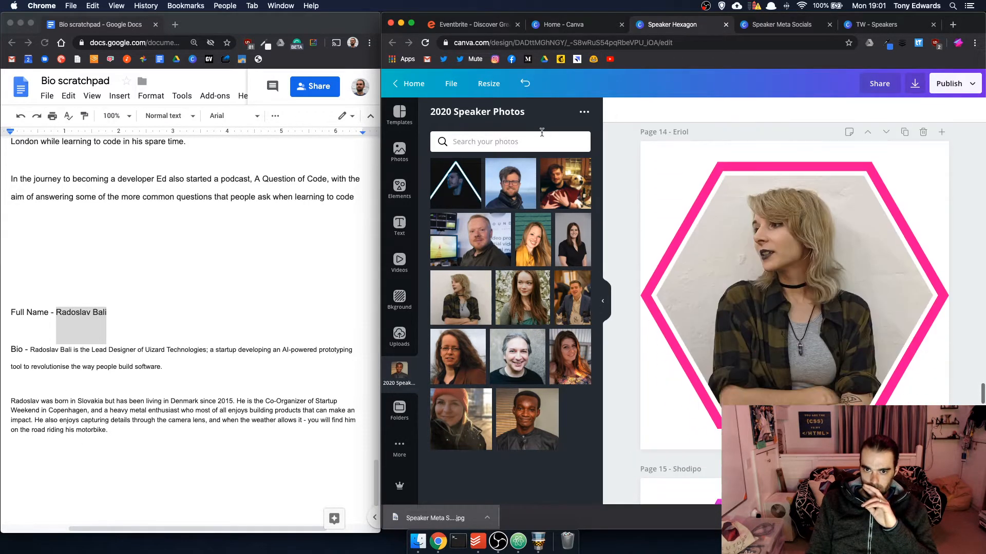
{"action": "left_click_drag", "start_coordinate": [455, 183], "coordinate": [773, 260]}
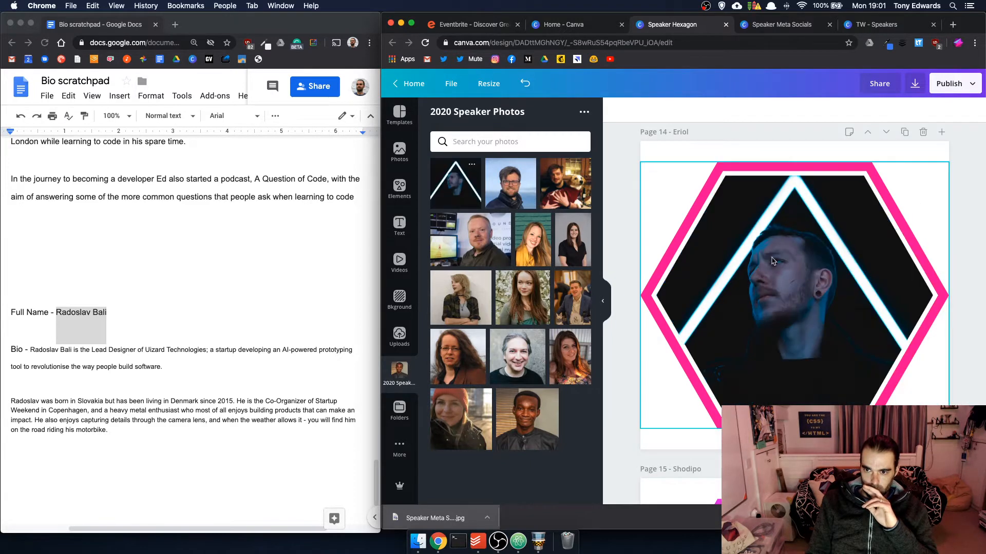
{"action": "double_click", "coordinate": [680, 133]}
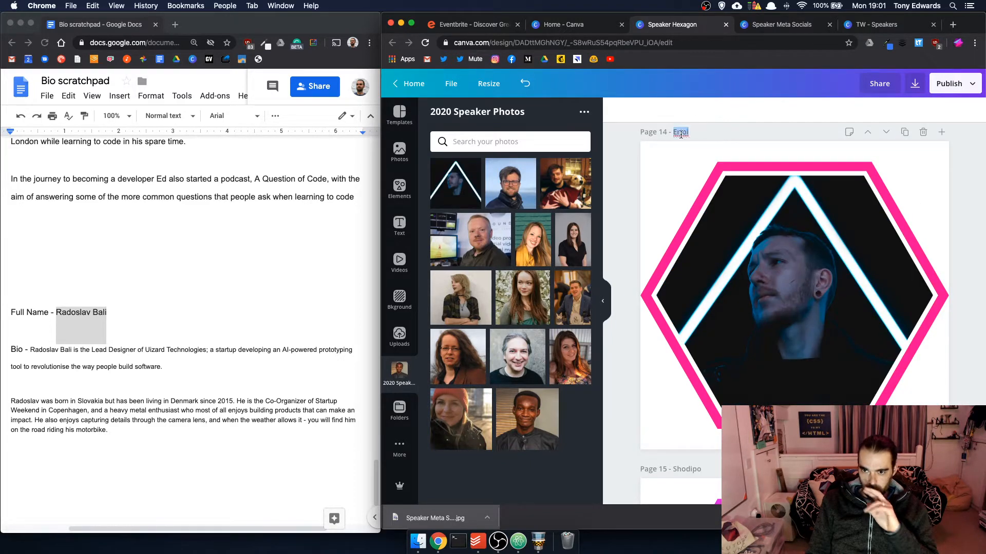
{"action": "type", "text": "Radoslav"}
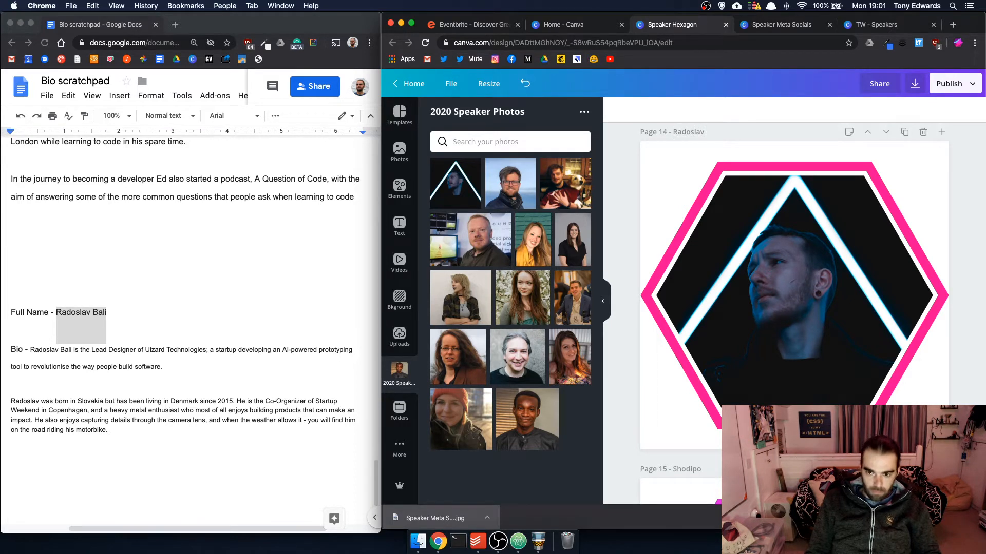
{"action": "left_click", "coordinate": [538, 542]}
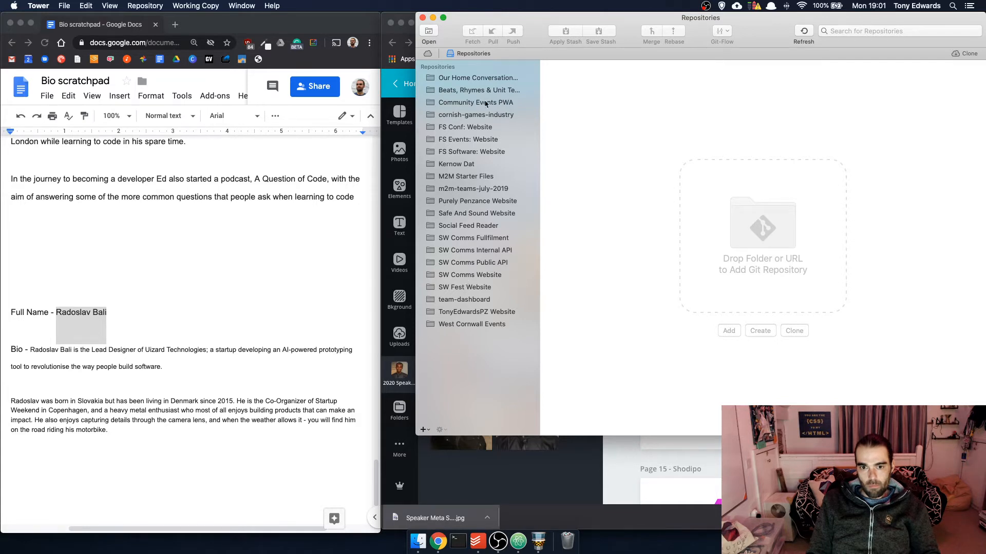
In FS Conf: Website, stage sponsors.html and commit it as "Adds new sponsor logo"
{"action": "left_click", "coordinate": [475, 127]}
{"action": "left_click", "coordinate": [695, 104]}
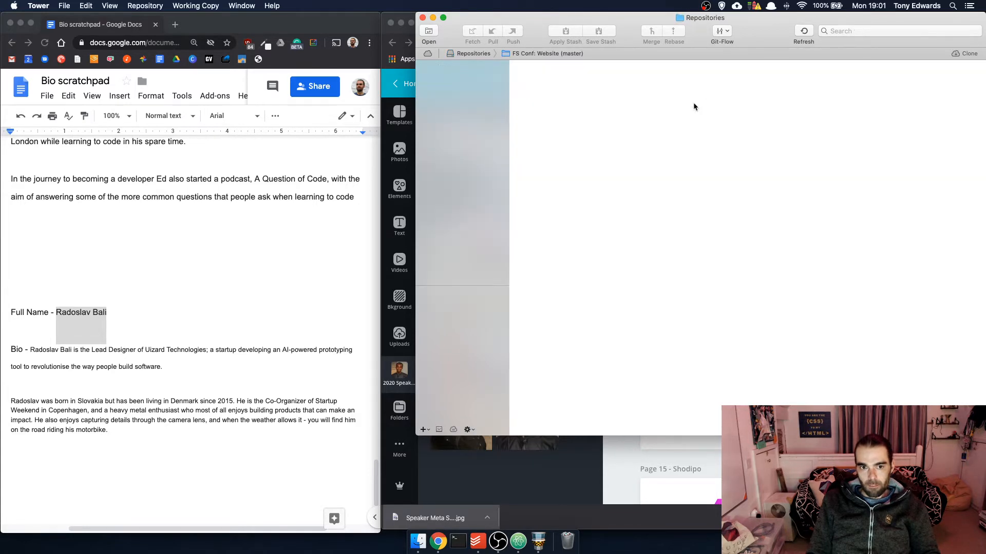
{"action": "left_click", "coordinate": [595, 148]}
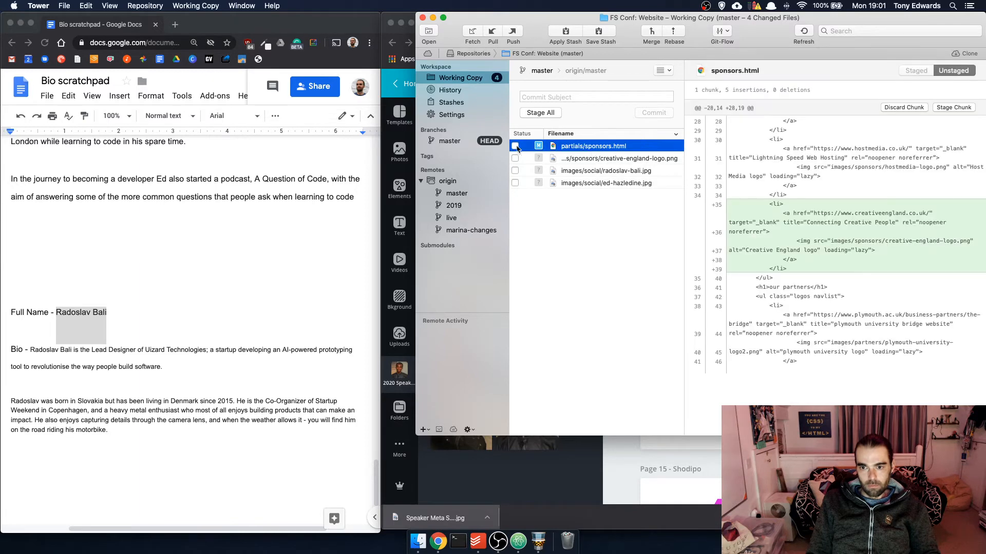
{"action": "left_click", "coordinate": [515, 146]}
{"action": "left_click", "coordinate": [541, 96]}
{"action": "type", "text": "Adds new sponsor"}
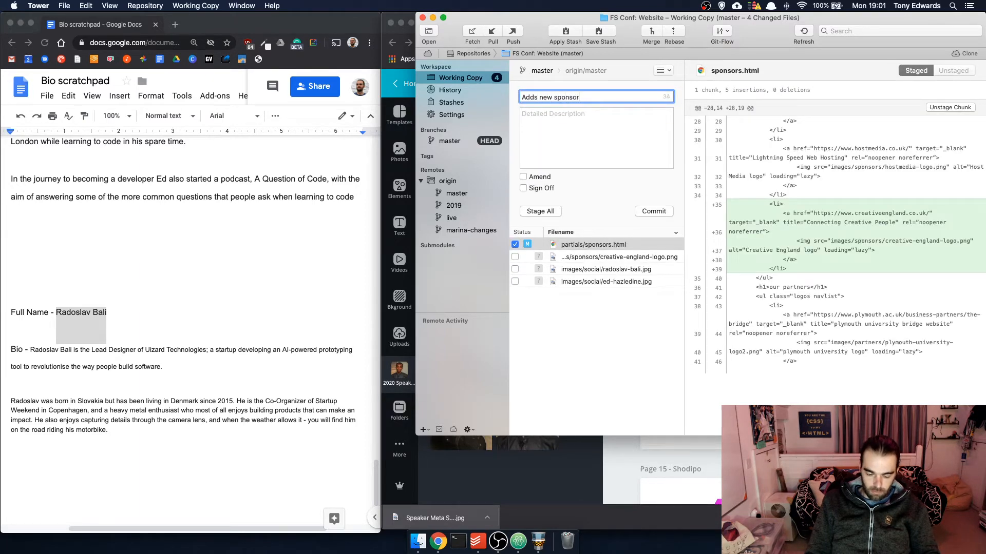
{"action": "type", "text": " logo"}
{"action": "key", "text": "super+a"}
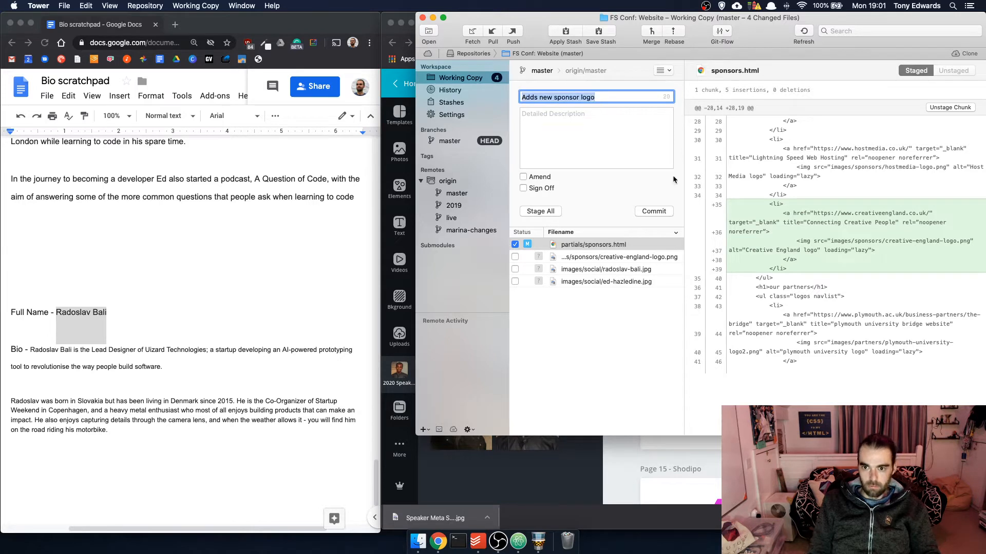
{"action": "left_click", "coordinate": [653, 211]}
Stage creative-england-logo.png and amend it into the "Adds new sponsor logo" commit
{"action": "left_click", "coordinate": [637, 149]}
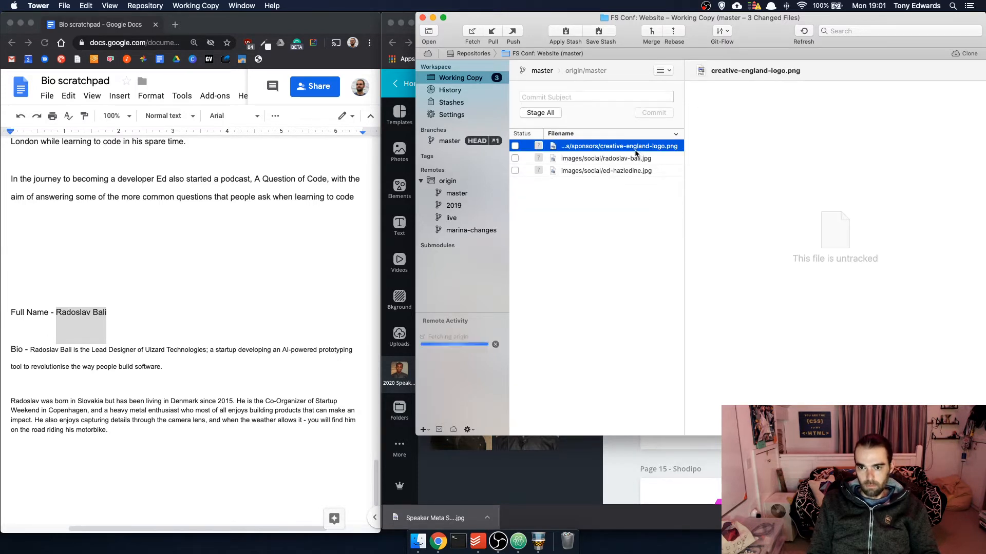
{"action": "left_click", "coordinate": [629, 159]}
{"action": "left_click", "coordinate": [627, 171]}
{"action": "left_click", "coordinate": [514, 146]}
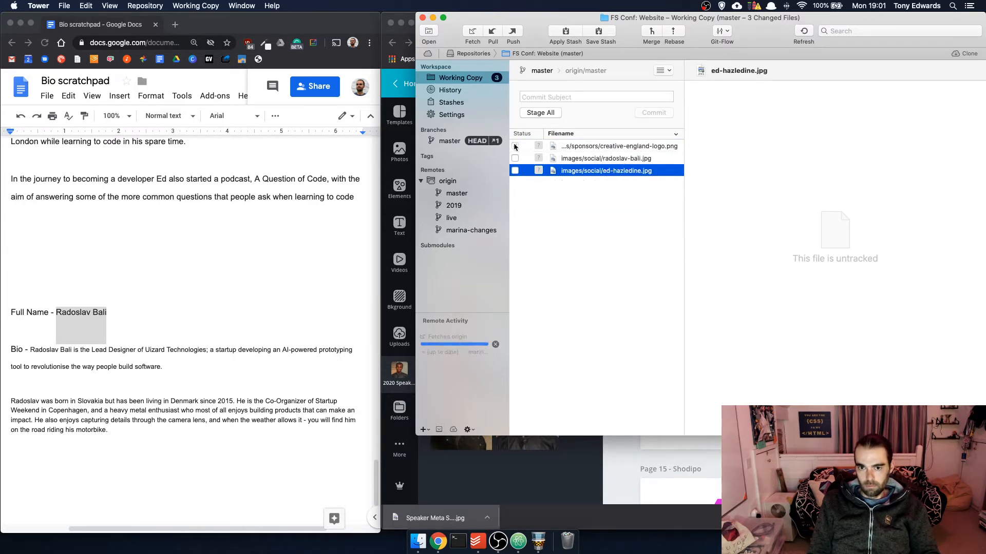
{"action": "left_click", "coordinate": [551, 178]}
{"action": "left_click", "coordinate": [639, 210]}
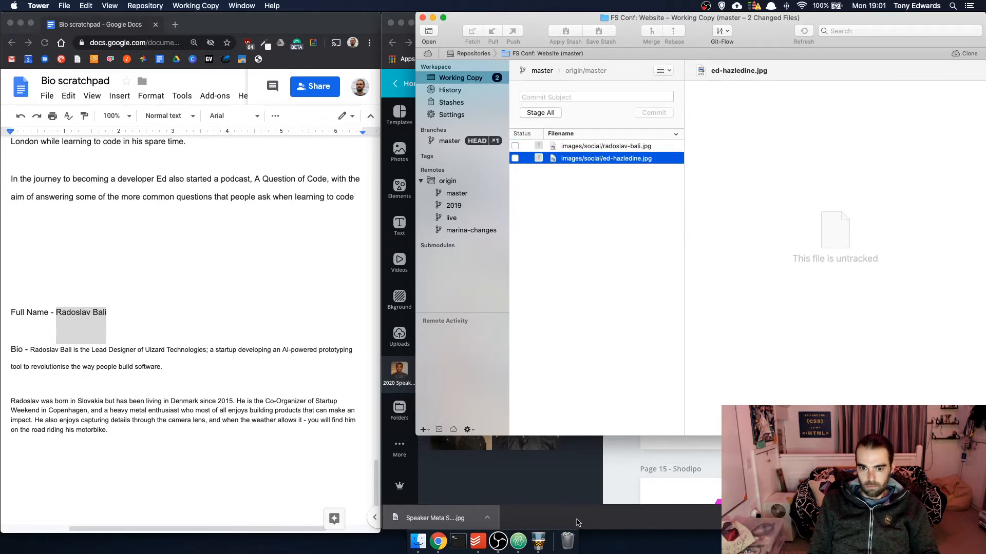
{"action": "key", "text": "super+Tab"}
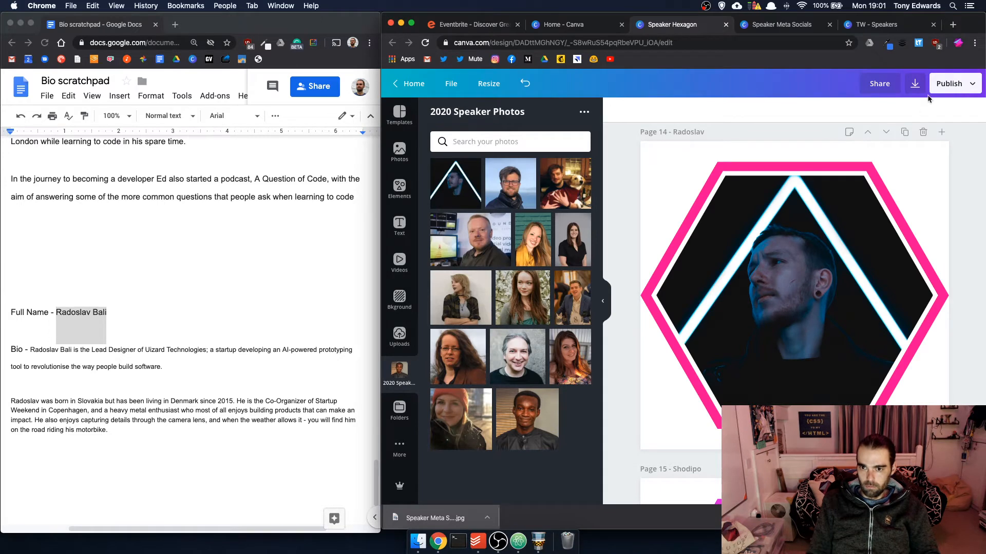
Set the Speaker Hexagon download to PNG with a transparent background
{"action": "left_click", "coordinate": [915, 83]}
{"action": "left_click", "coordinate": [872, 158]}
{"action": "left_click", "coordinate": [874, 185]}
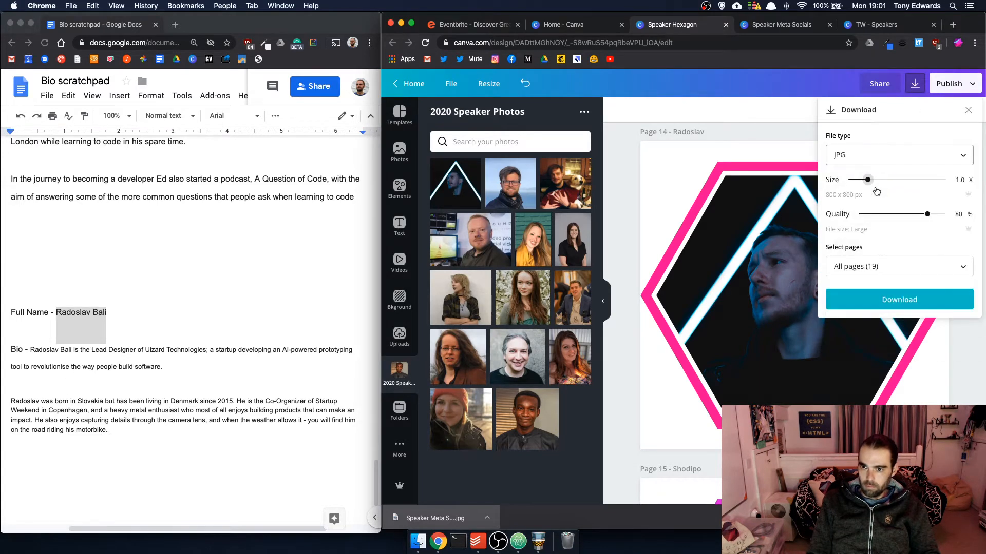
{"action": "left_click_drag", "start_coordinate": [925, 214], "coordinate": [947, 214]}
{"action": "left_click", "coordinate": [909, 267]}
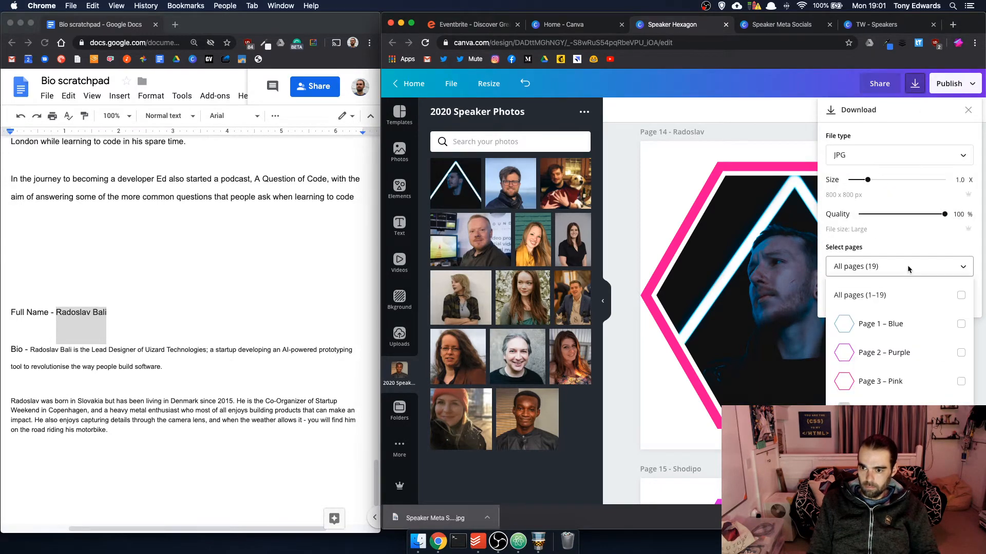
{"action": "left_click", "coordinate": [904, 154]}
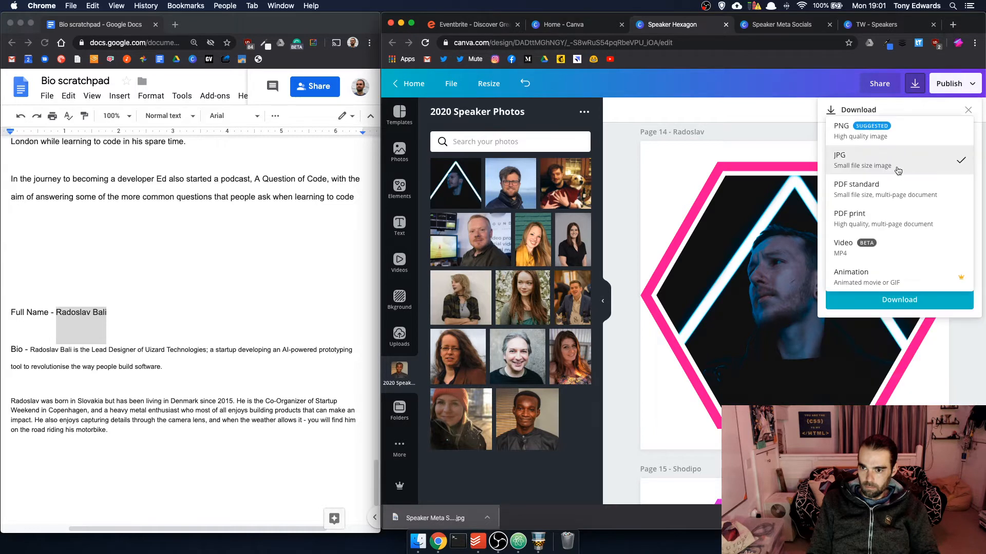
{"action": "left_click", "coordinate": [894, 133]}
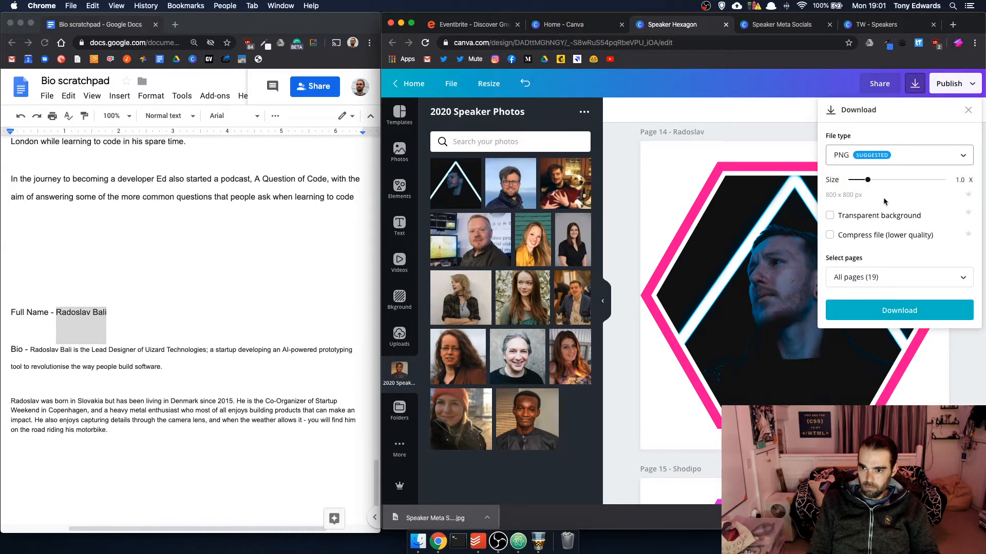
{"action": "left_click", "coordinate": [887, 218]}
Select pages 11 and 14 and start the PNG download
{"action": "left_click", "coordinate": [898, 283]}
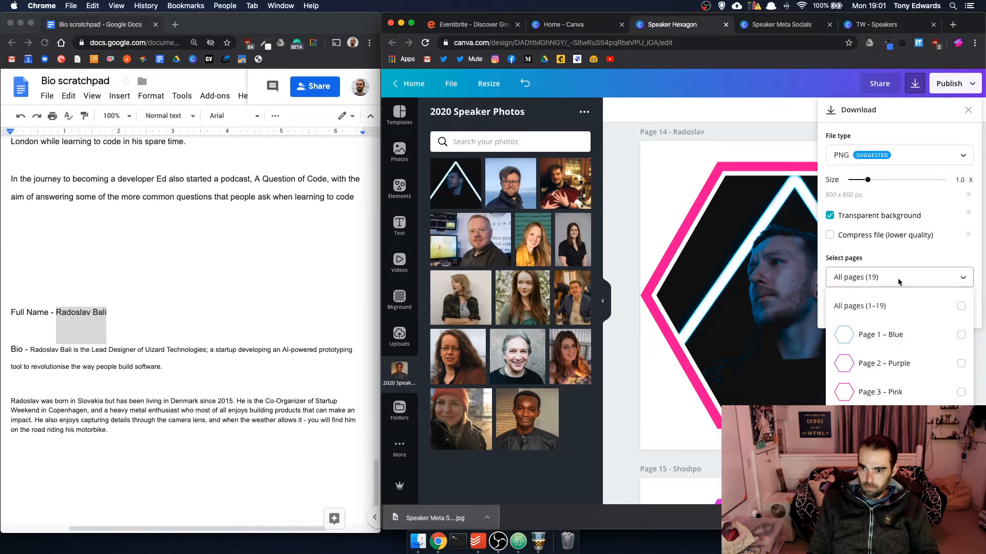
{"action": "scroll", "coordinate": [895, 338], "scroll_direction": "down", "scroll_amount": 5}
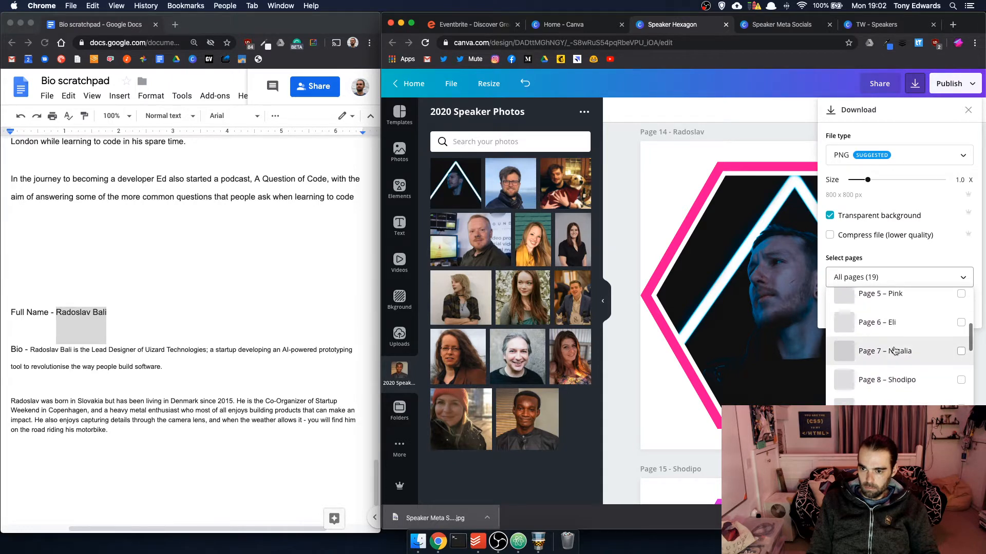
{"action": "scroll", "coordinate": [896, 351], "scroll_direction": "down", "scroll_amount": 1}
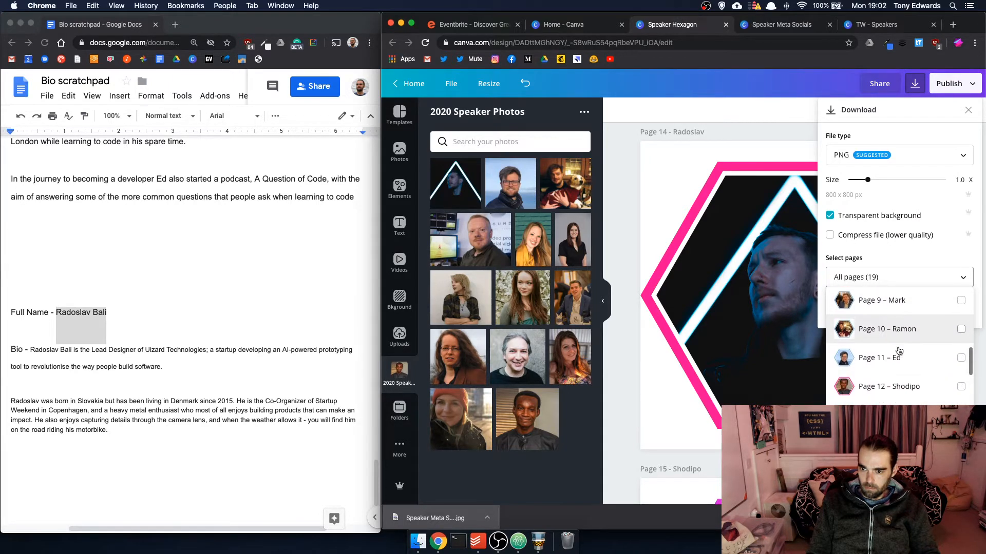
{"action": "left_click", "coordinate": [939, 358]}
{"action": "scroll", "coordinate": [939, 359], "scroll_direction": "down", "scroll_amount": 4}
{"action": "left_click", "coordinate": [935, 358]}
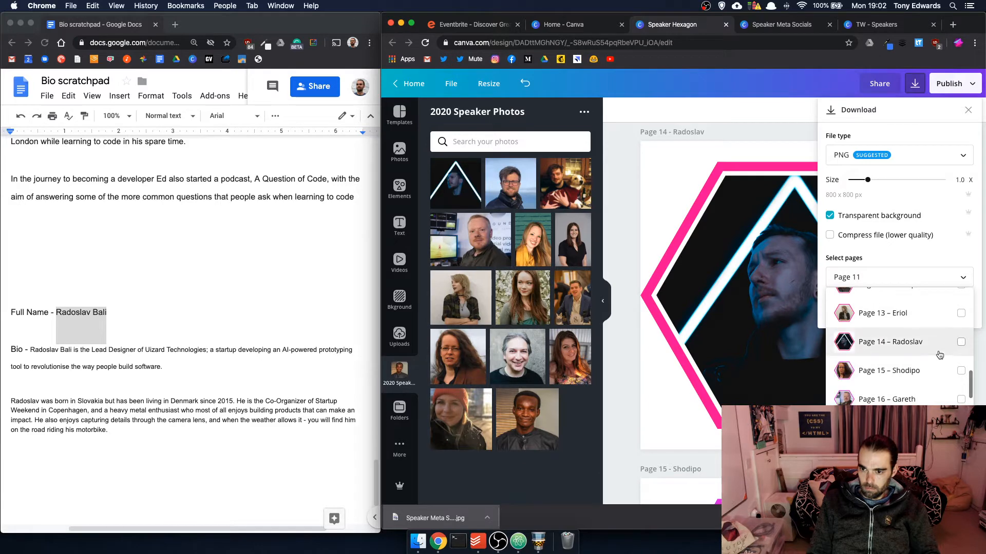
{"action": "left_click", "coordinate": [977, 342]}
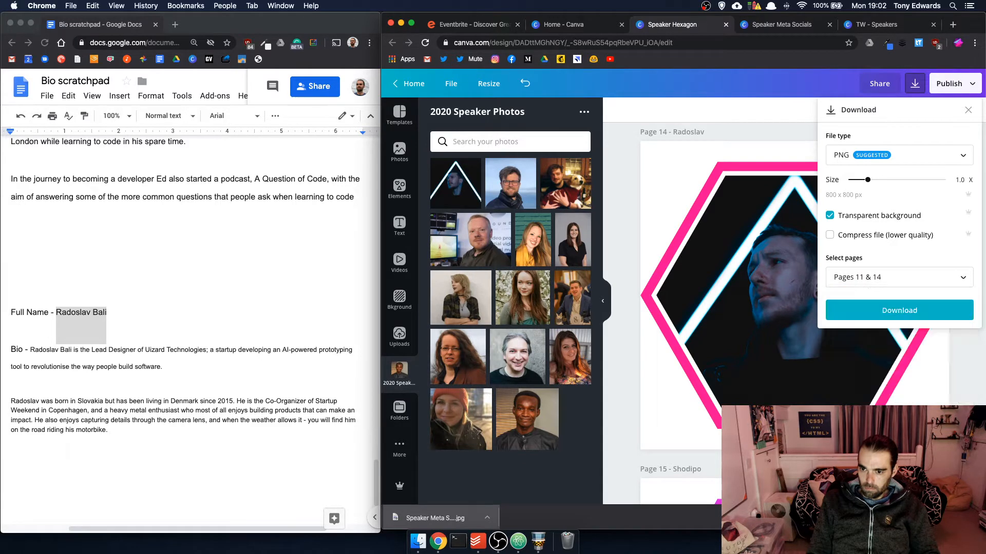
{"action": "left_click", "coordinate": [912, 317]}
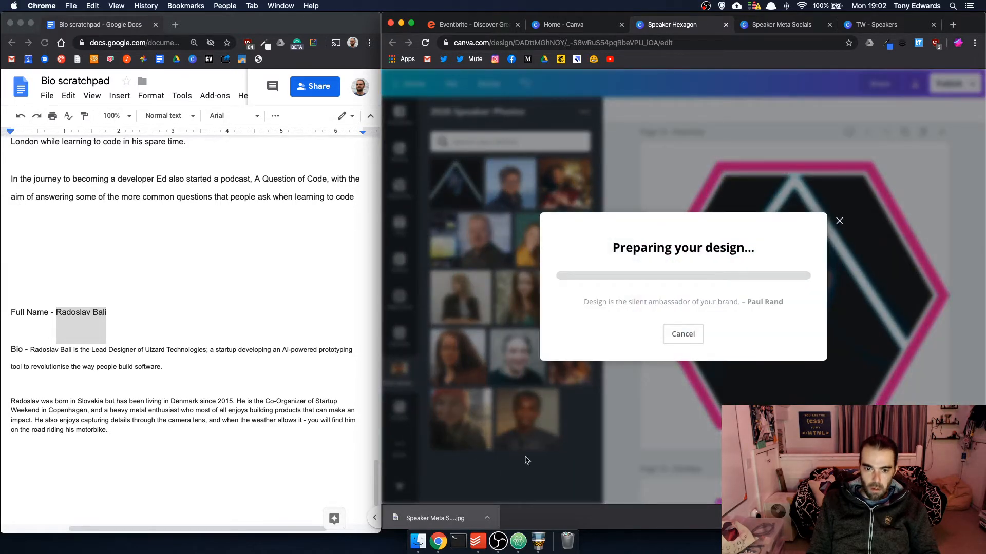
{"action": "left_click", "coordinate": [426, 539]}
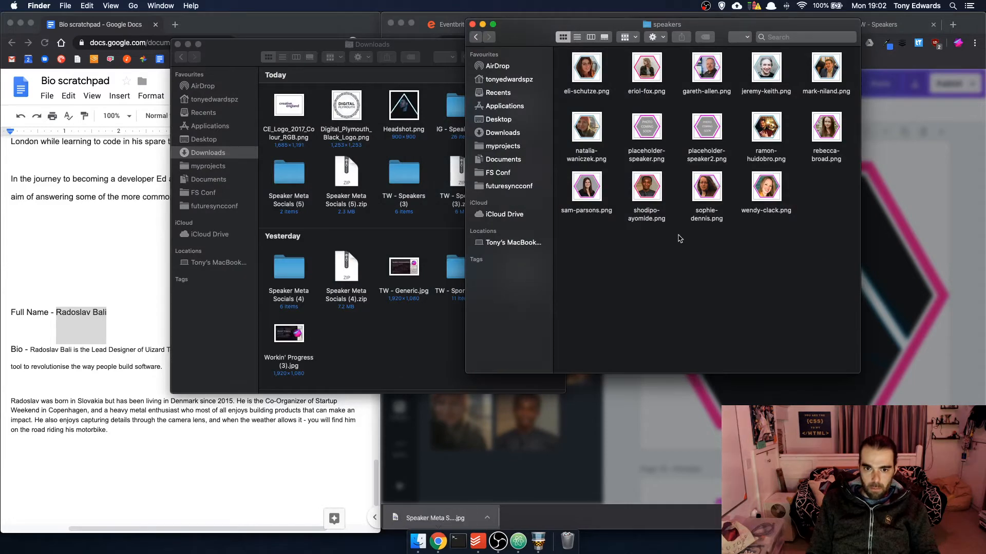
Unzip Speaker Hexagon (3).zip and move its two PNGs into the speakers folder
{"action": "left_click", "coordinate": [345, 239]}
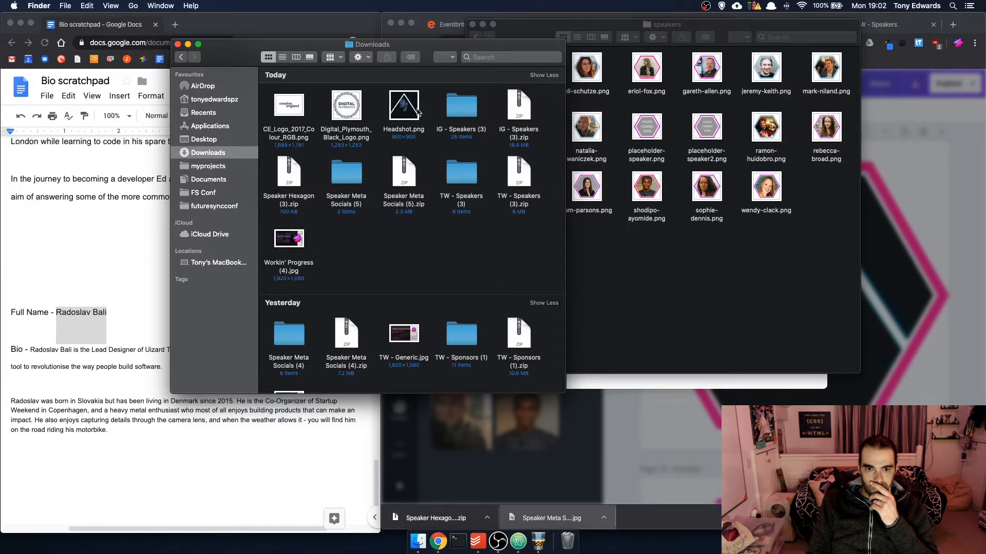
{"action": "double_click", "coordinate": [286, 172]}
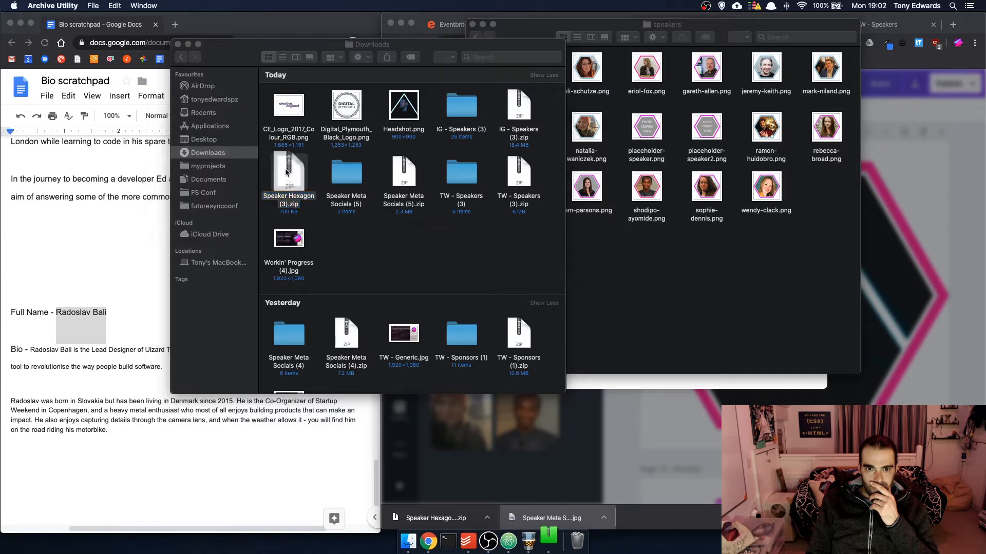
{"action": "double_click", "coordinate": [300, 176]}
{"action": "left_click_drag", "start_coordinate": [365, 143], "coordinate": [639, 278]}
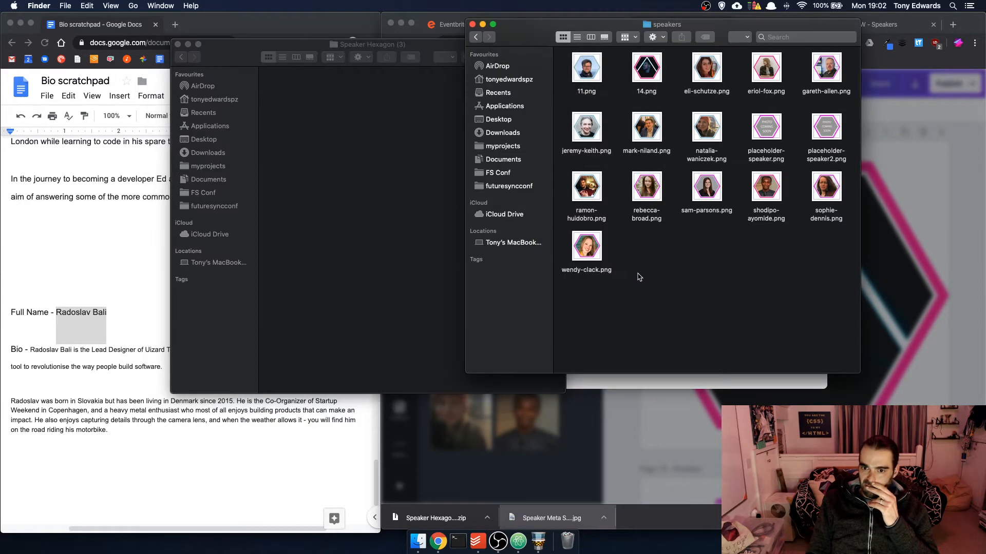
Rename 11.png to ed-hazledine.png and 14.png to radoslav-bali.png
{"action": "left_click", "coordinate": [584, 71]}
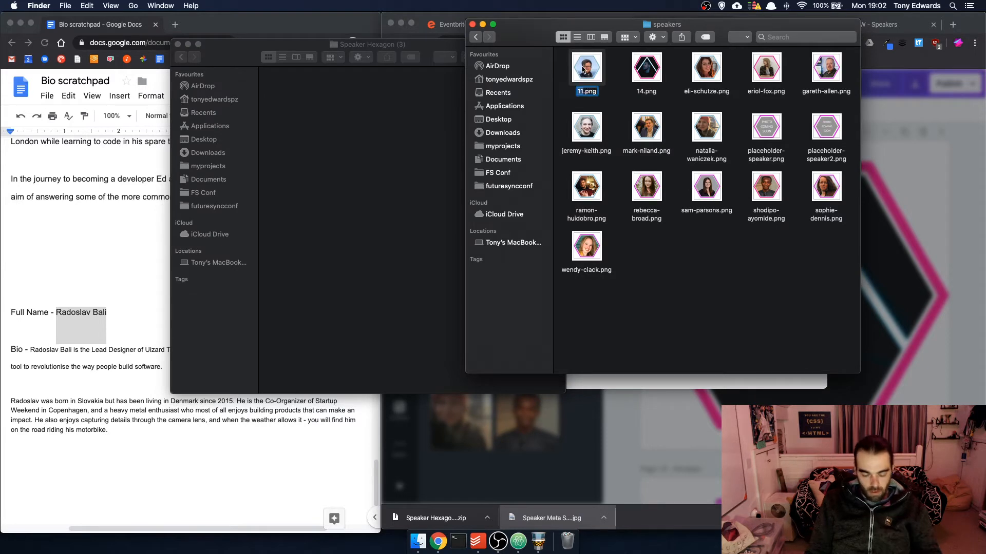
{"action": "key", "text": "Return"}
{"action": "type", "text": "ed-ha"}
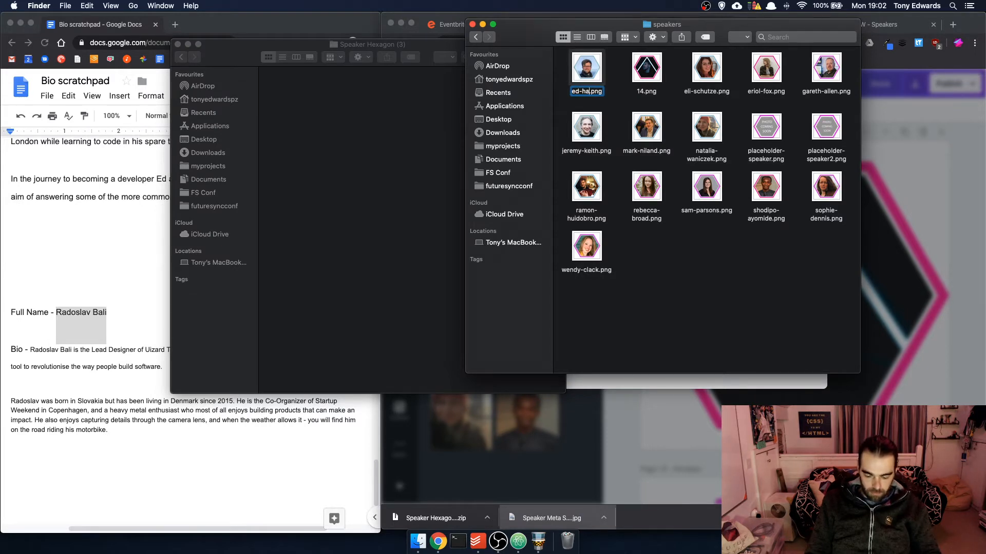
{"action": "type", "text": "zledine"}
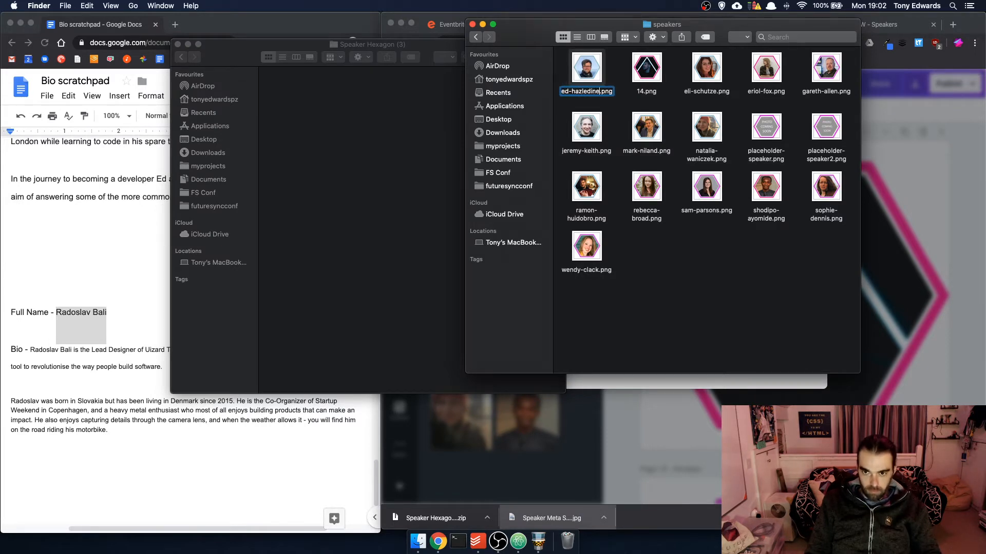
{"action": "key", "text": "Return"}
{"action": "left_click", "coordinate": [586, 69]}
{"action": "key", "text": "Return"}
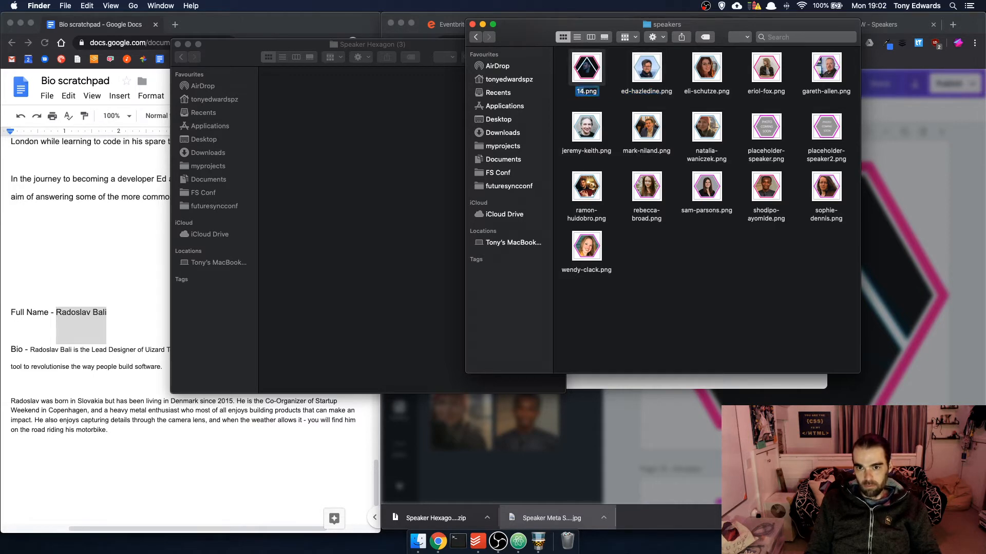
{"action": "type", "text": "ra"}
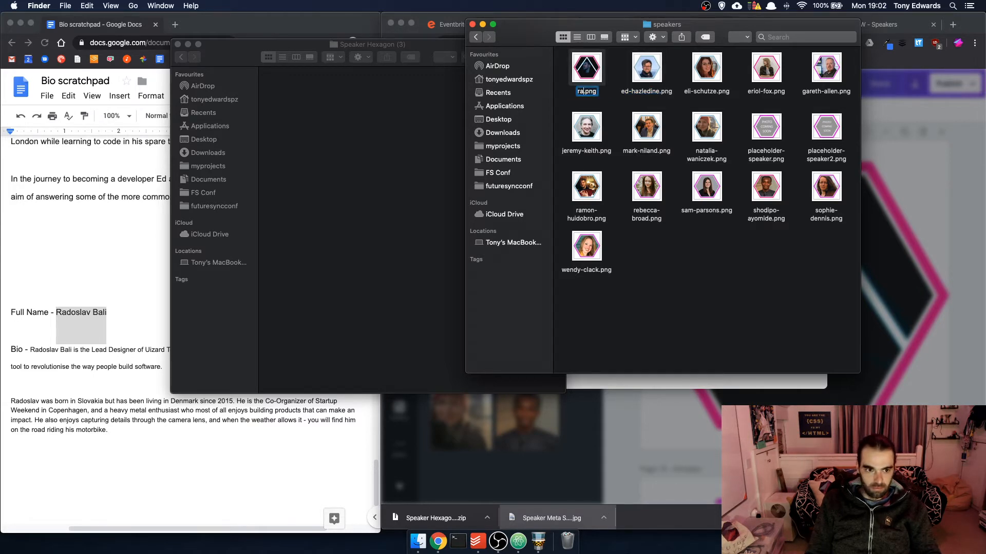
{"action": "type", "text": "doslav-"}
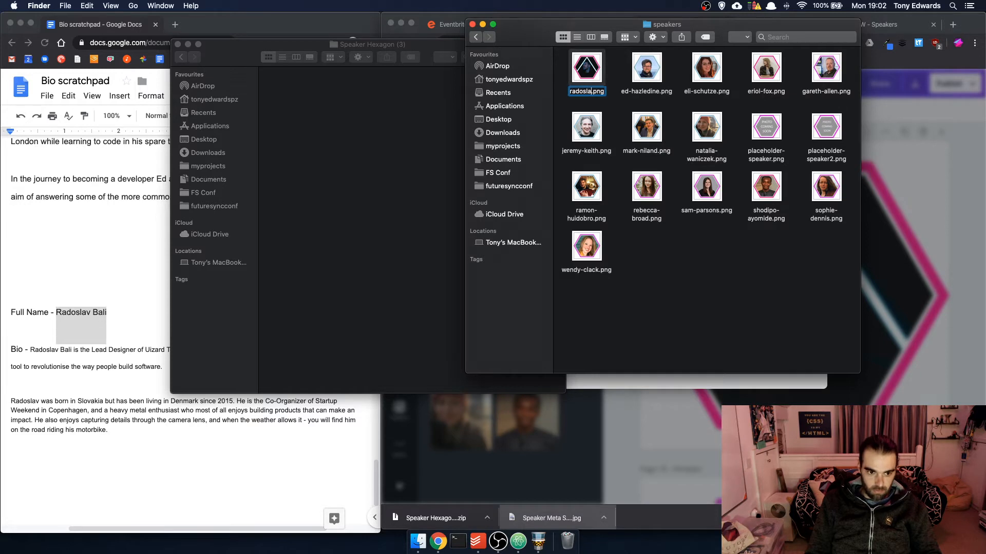
{"action": "type", "text": "bali"}
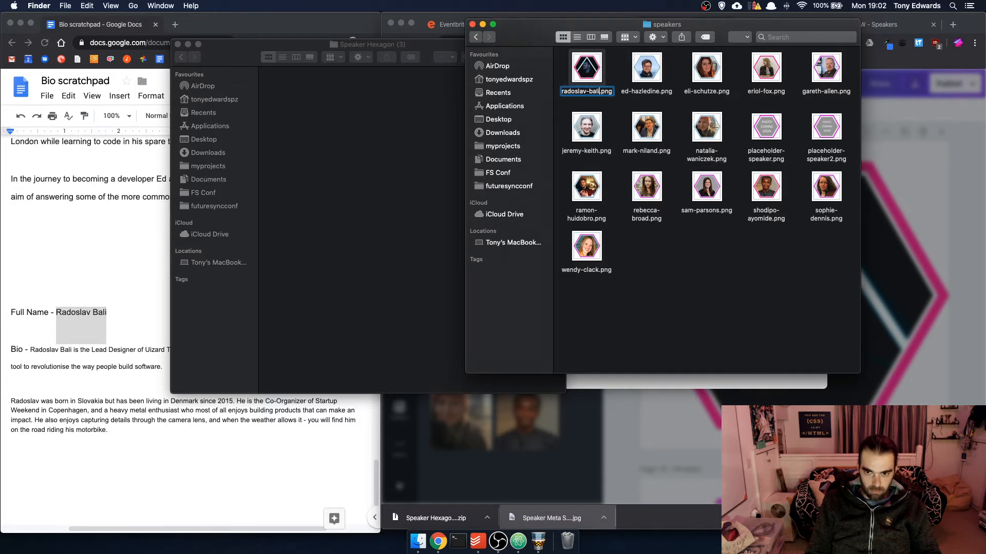
{"action": "key", "text": "Return"}
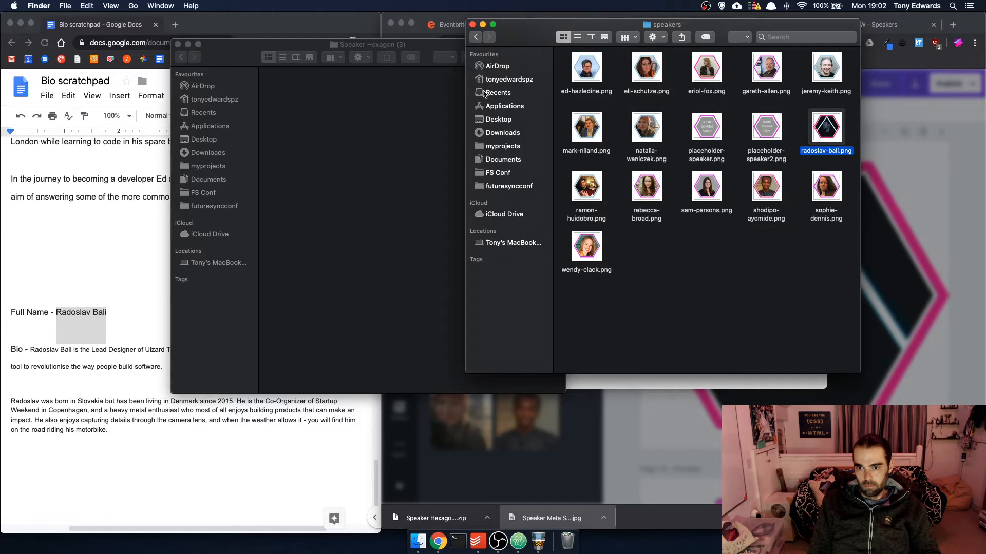
{"action": "left_click", "coordinate": [384, 49]}
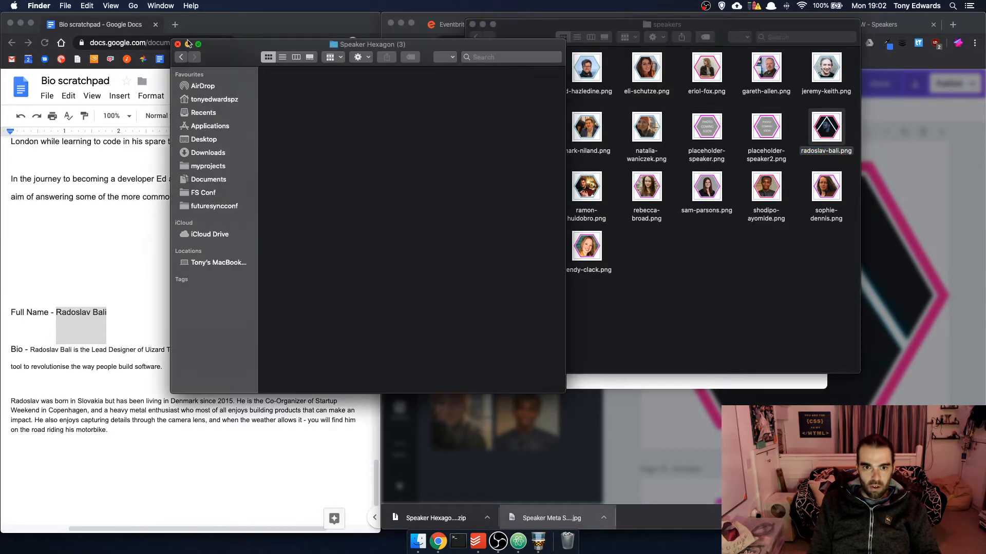
Move the Speaker Hexagon folder and zip in Downloads to the Bin
{"action": "left_click", "coordinate": [177, 45]}
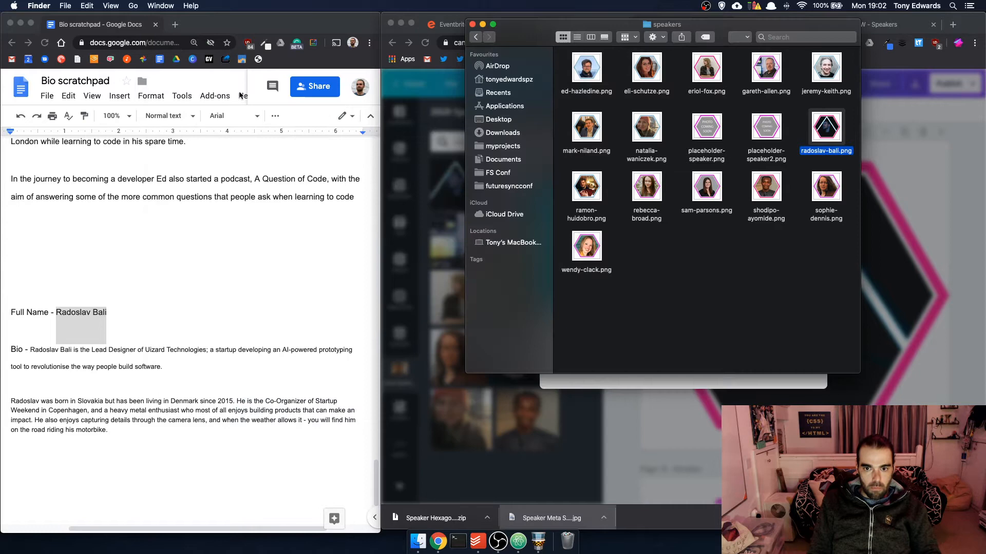
{"action": "left_click", "coordinate": [495, 134]}
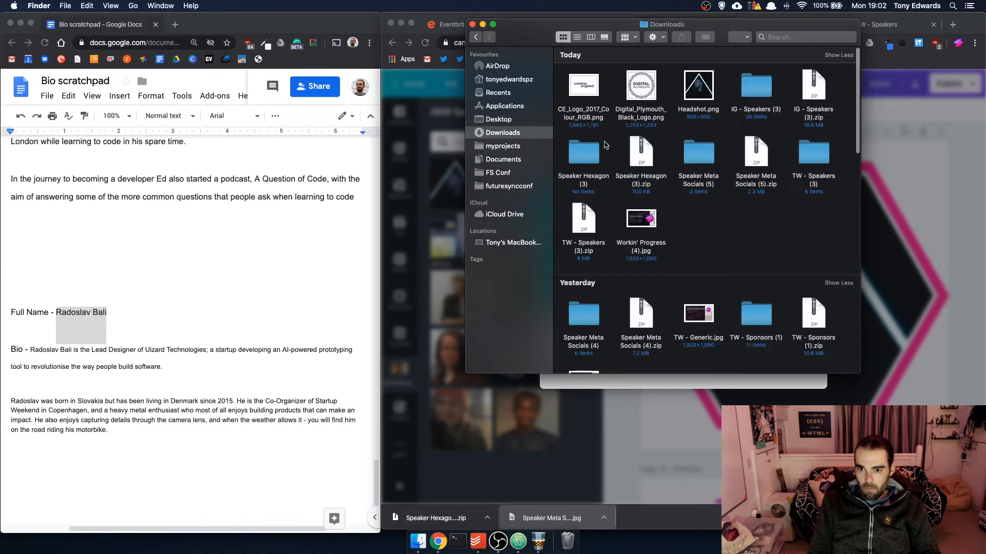
{"action": "left_click_drag", "start_coordinate": [557, 141], "coordinate": [640, 160]}
{"action": "right_click", "coordinate": [640, 162]}
{"action": "left_click", "coordinate": [672, 206]}
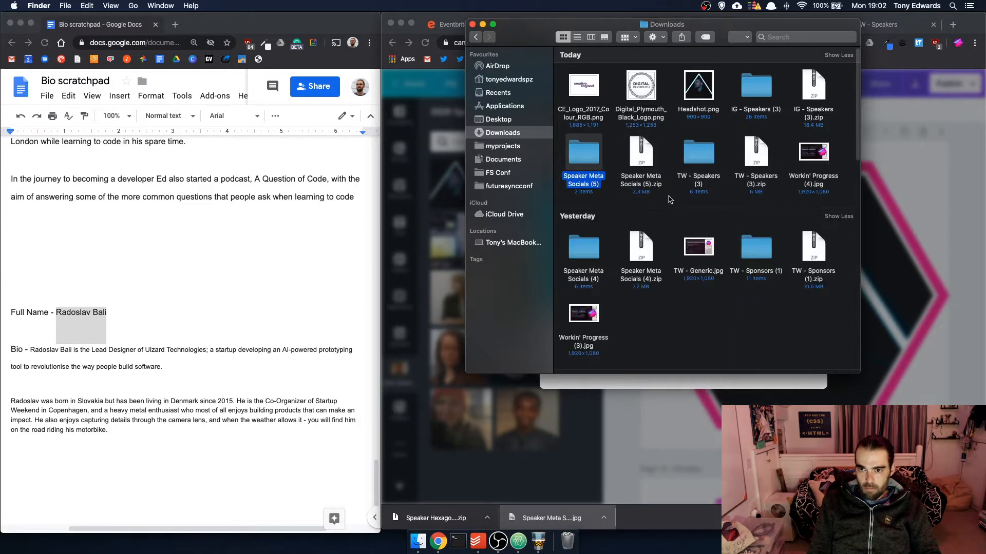
Close the Speaker Hexagon, Speaker Meta Socials and Canva home tabs, then return to Tower
{"action": "left_click", "coordinate": [457, 176]}
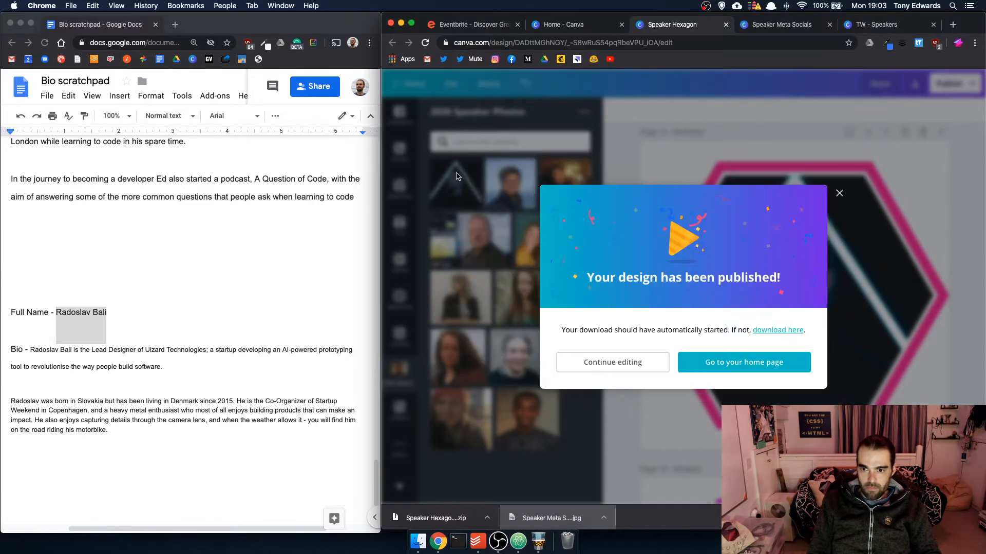
{"action": "left_click", "coordinate": [836, 194]}
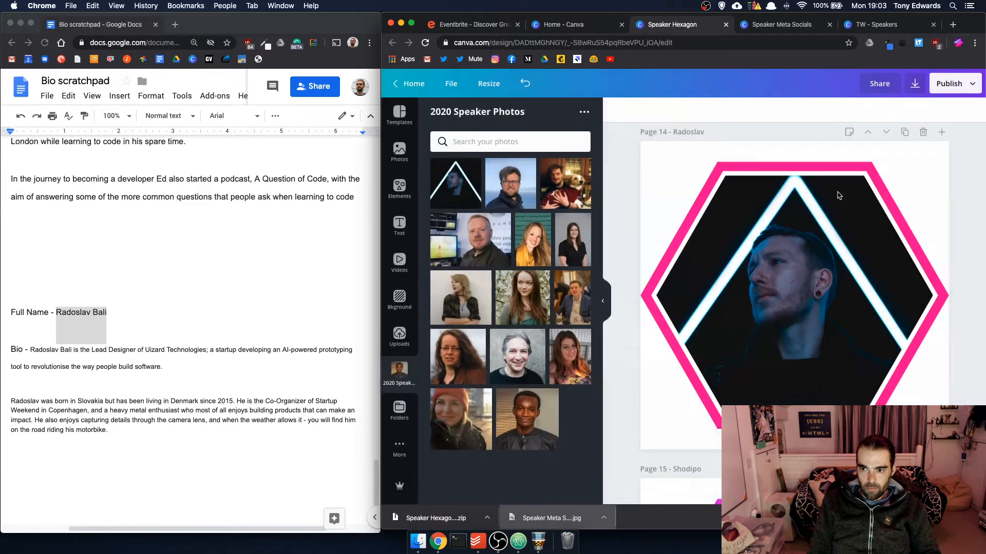
{"action": "left_click", "coordinate": [725, 25]}
{"action": "left_click", "coordinate": [725, 26]}
{"action": "left_click", "coordinate": [726, 26]}
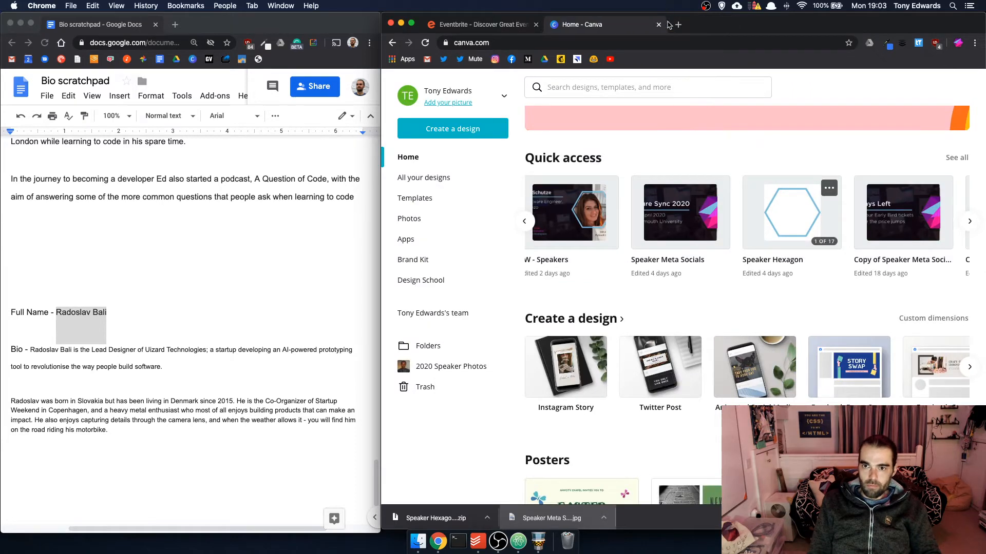
{"action": "left_click", "coordinate": [658, 24]}
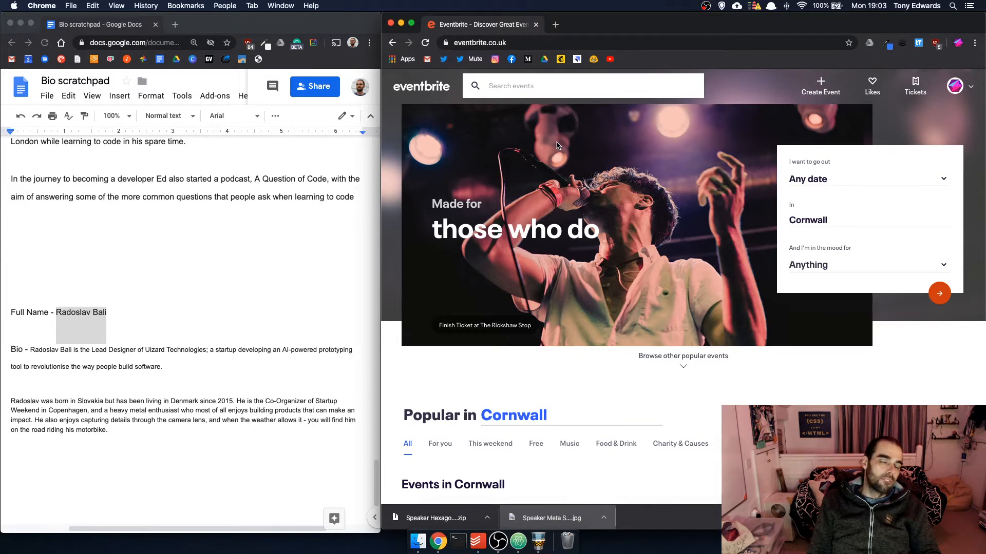
{"action": "left_click", "coordinate": [538, 542]}
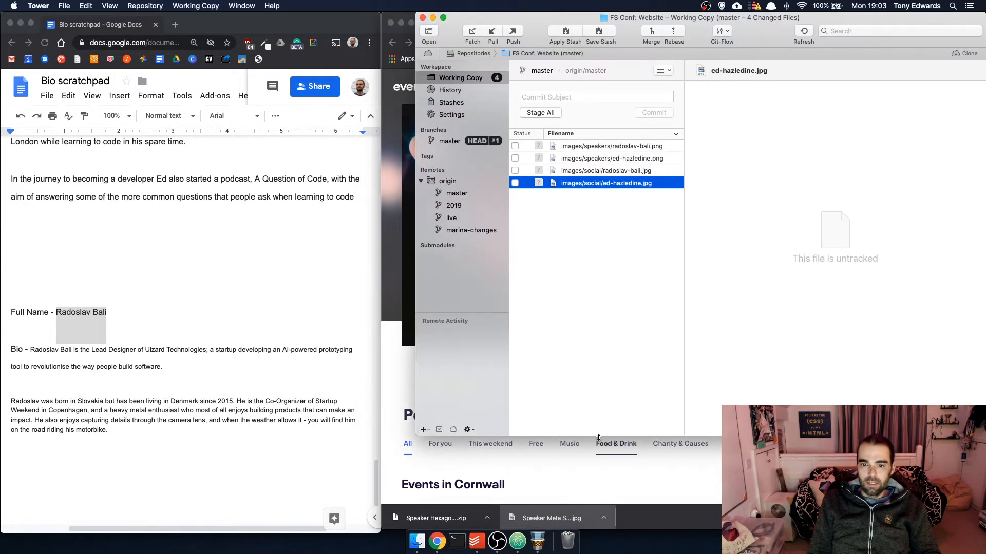
Stage the four new speaker and social images and commit them as 'Adds new speaker images'
{"action": "left_click", "coordinate": [552, 118]}
{"action": "left_click", "coordinate": [550, 98]}
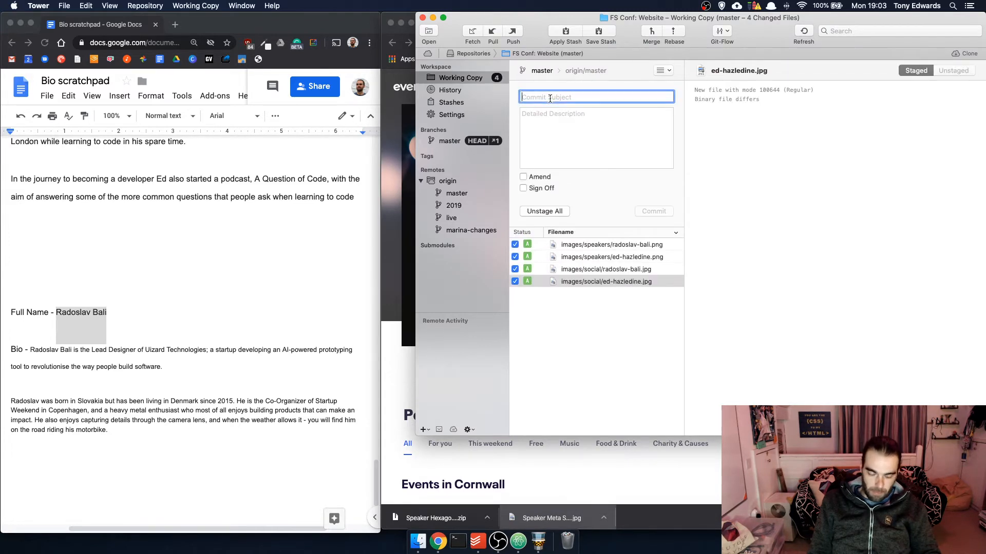
{"action": "type", "text": "Adds new s"}
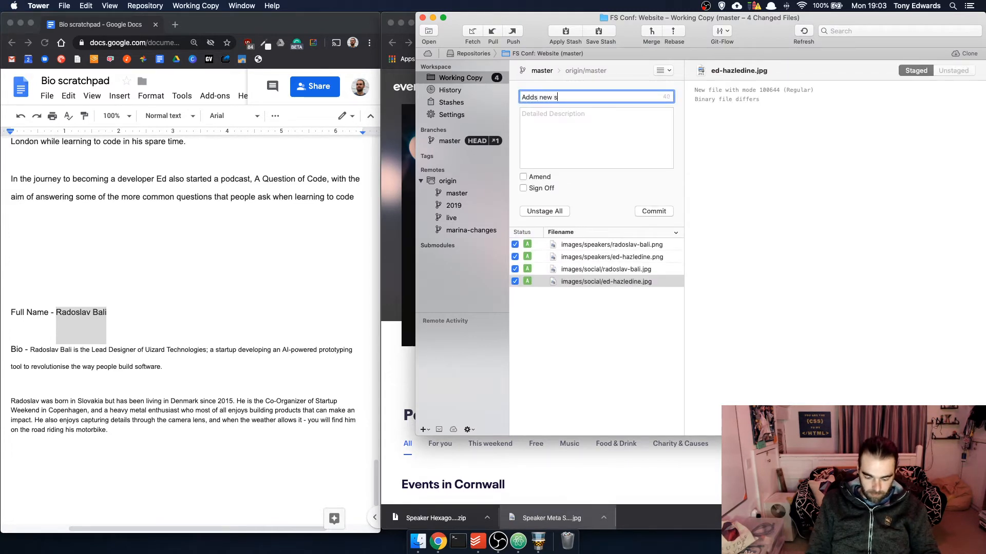
{"action": "type", "text": "peaker images"}
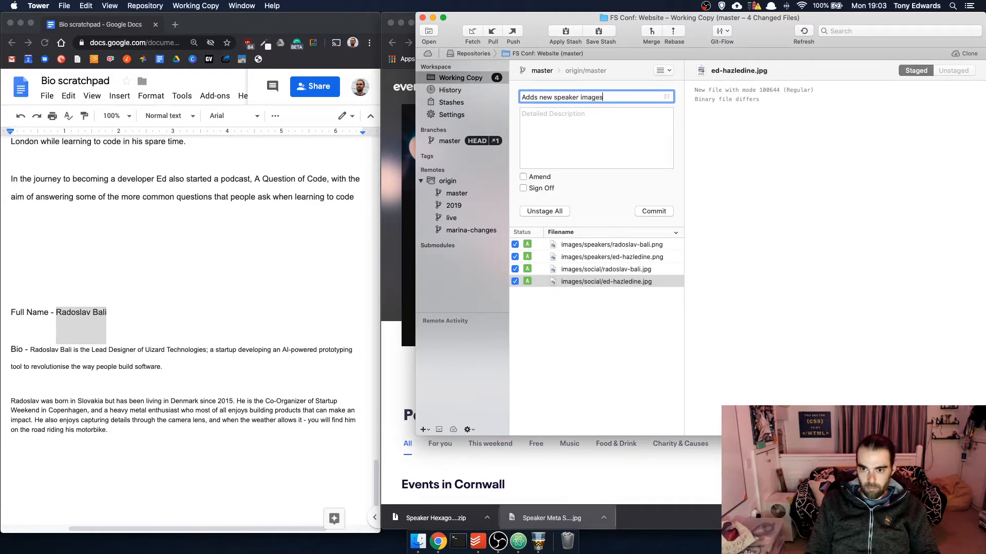
{"action": "key", "text": "super+a"}
{"action": "left_click", "coordinate": [651, 214]}
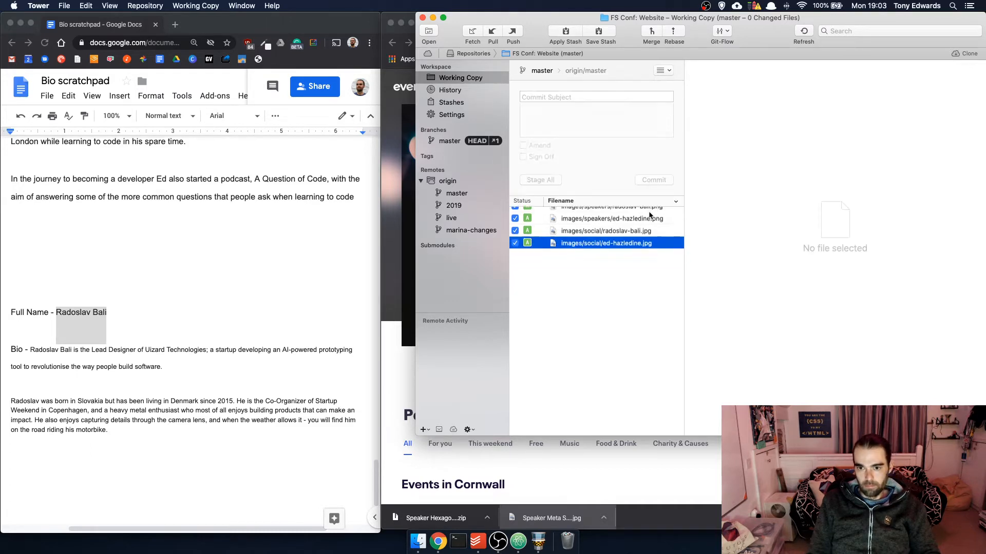
Search Chrome for 'json validator' and open JSONLint in a new tab
{"action": "left_click", "coordinate": [547, 482]}
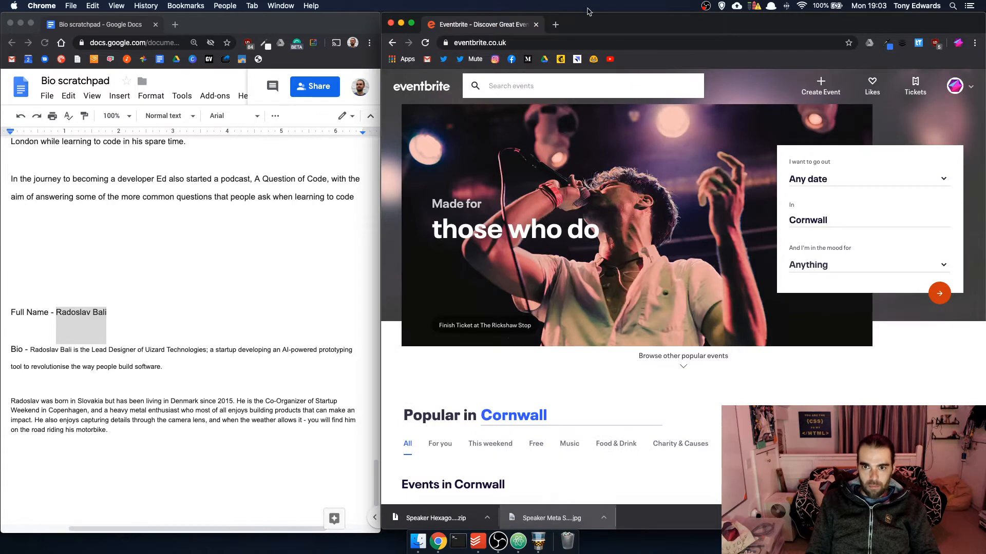
{"action": "left_click", "coordinate": [557, 25]}
{"action": "type", "text": "j"}
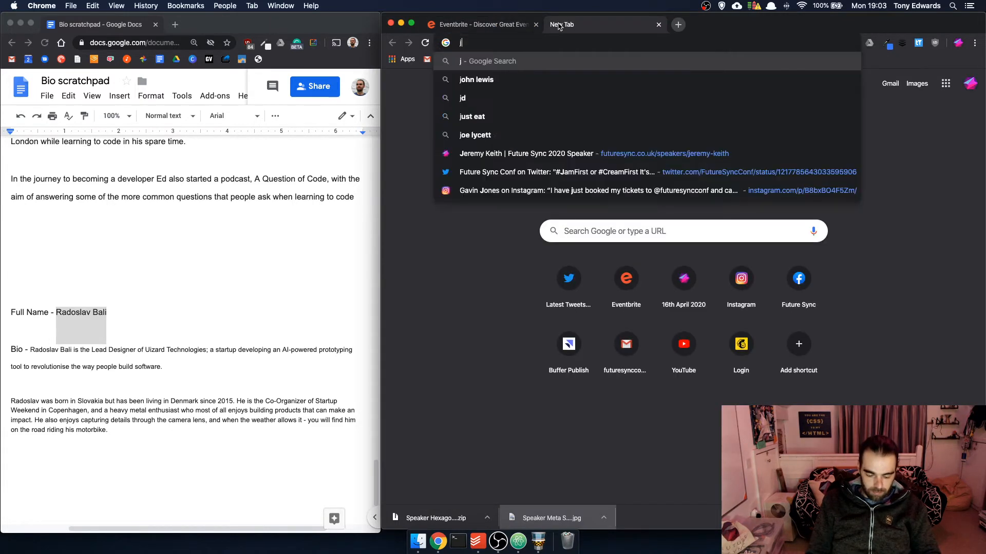
{"action": "type", "text": "son validato"}
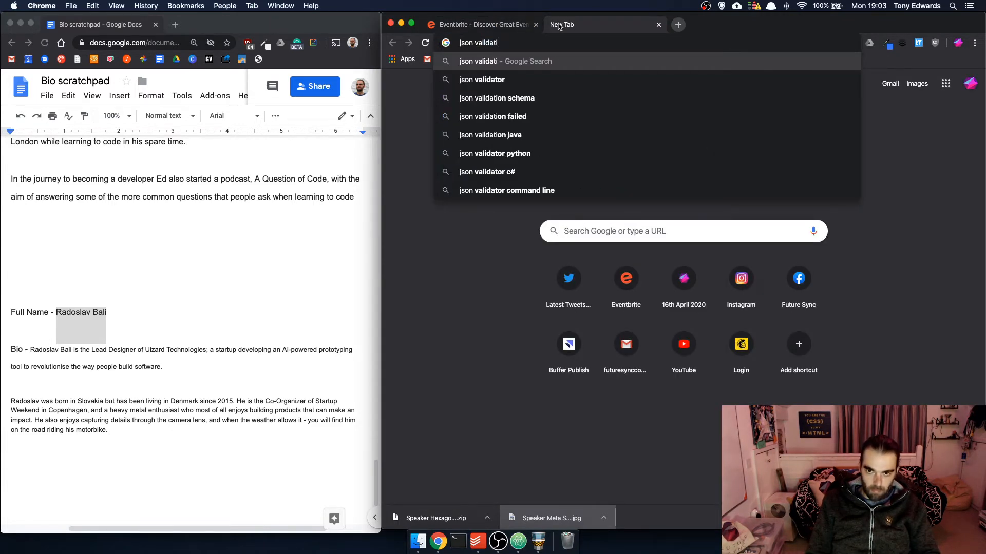
{"action": "key", "text": "Return"}
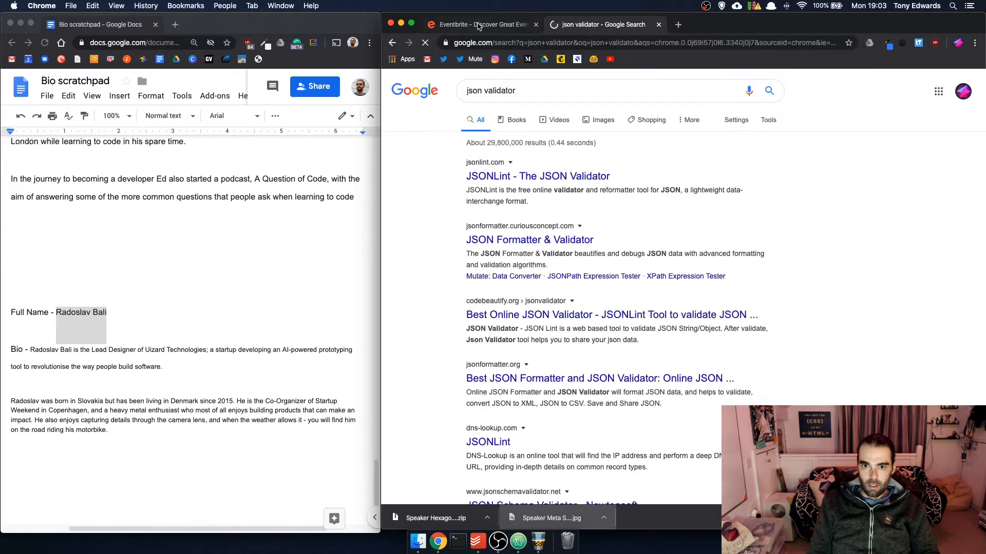
{"action": "left_click", "coordinate": [531, 178]}
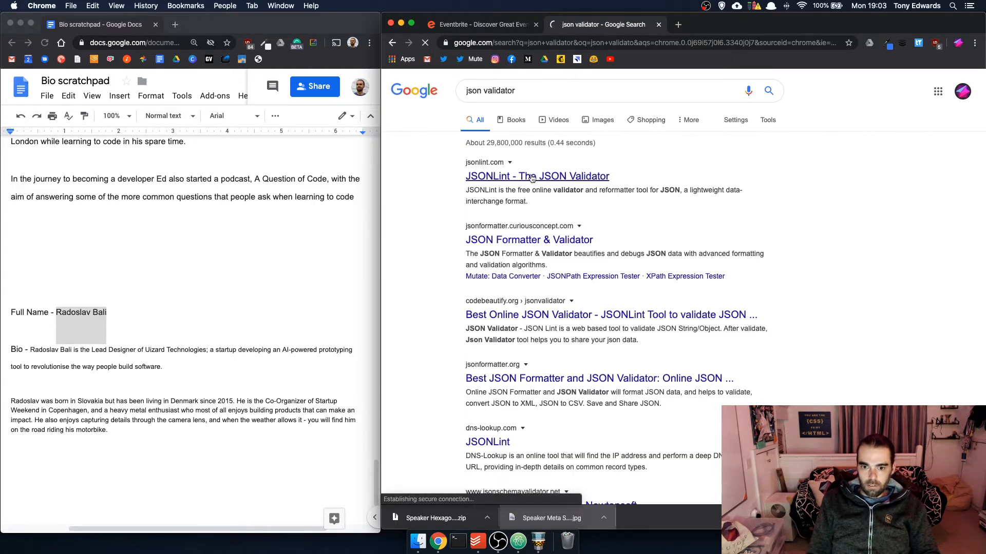
{"action": "left_click", "coordinate": [520, 540]}
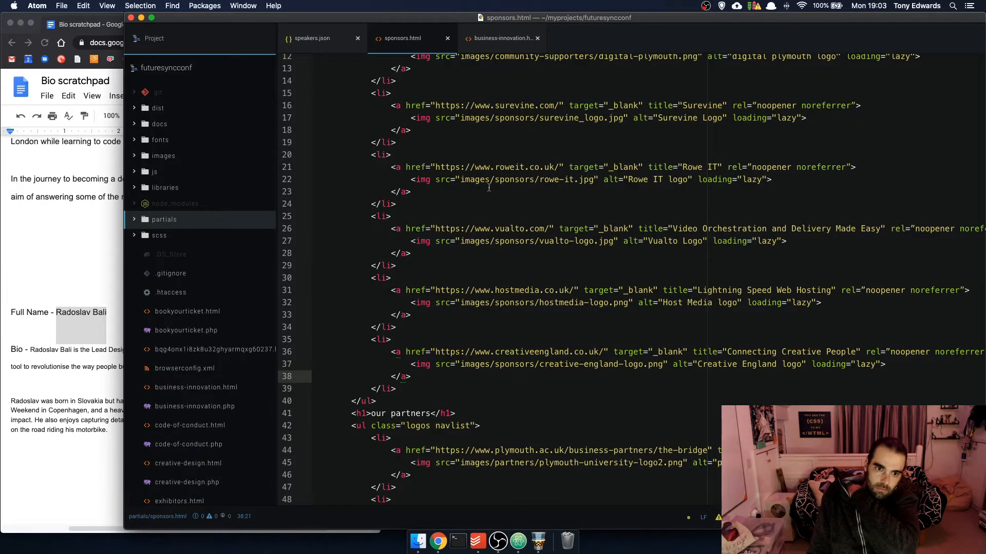
In speakers.json, duplicate the last ramon-huidobro entry twice and fix the stray comma
{"action": "scroll", "coordinate": [239, 296], "scroll_direction": "down", "scroll_amount": 10}
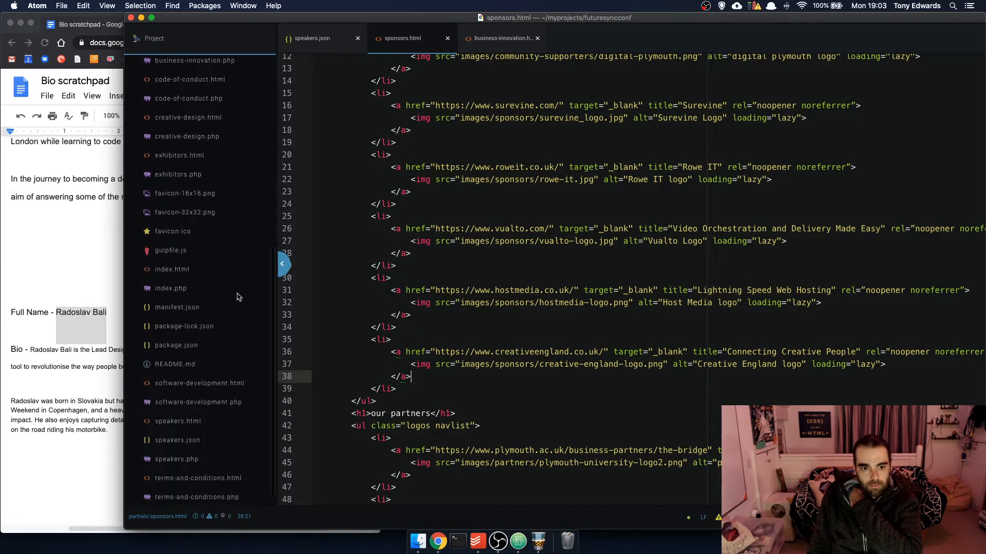
{"action": "left_click", "coordinate": [178, 440]}
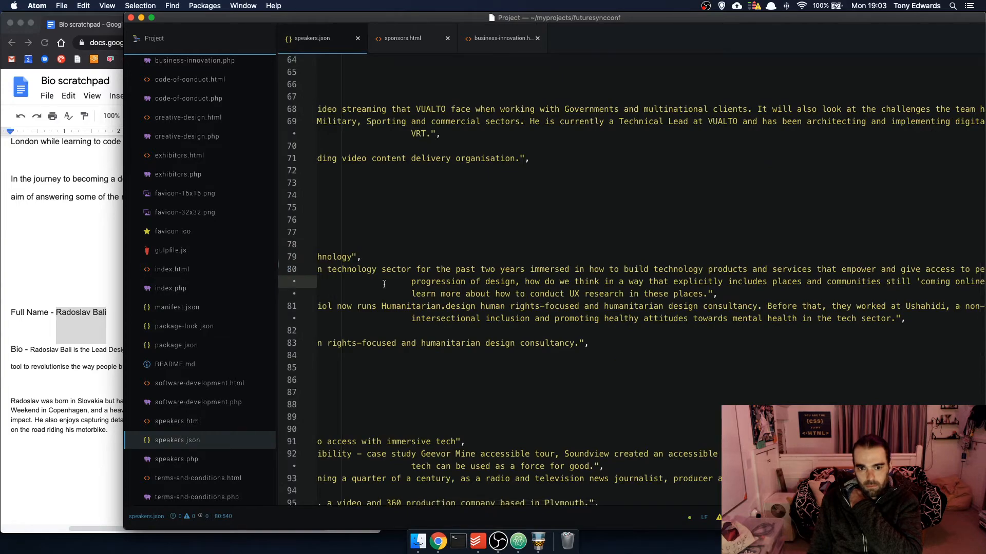
{"action": "scroll", "coordinate": [384, 284], "scroll_direction": "left", "scroll_amount": 10}
{"action": "scroll", "coordinate": [384, 284], "scroll_direction": "down", "scroll_amount": 15}
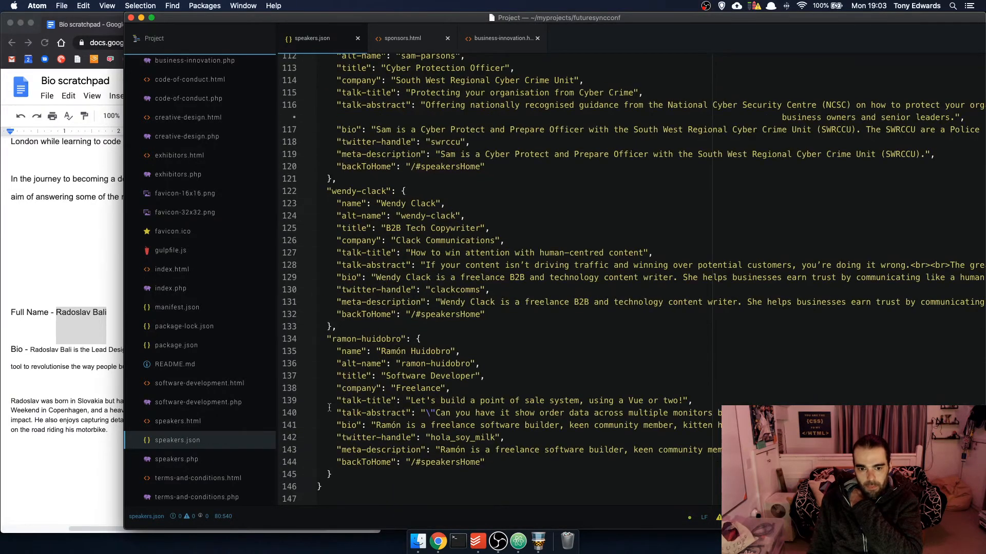
{"action": "left_click_drag", "start_coordinate": [332, 474], "coordinate": [333, 327]}
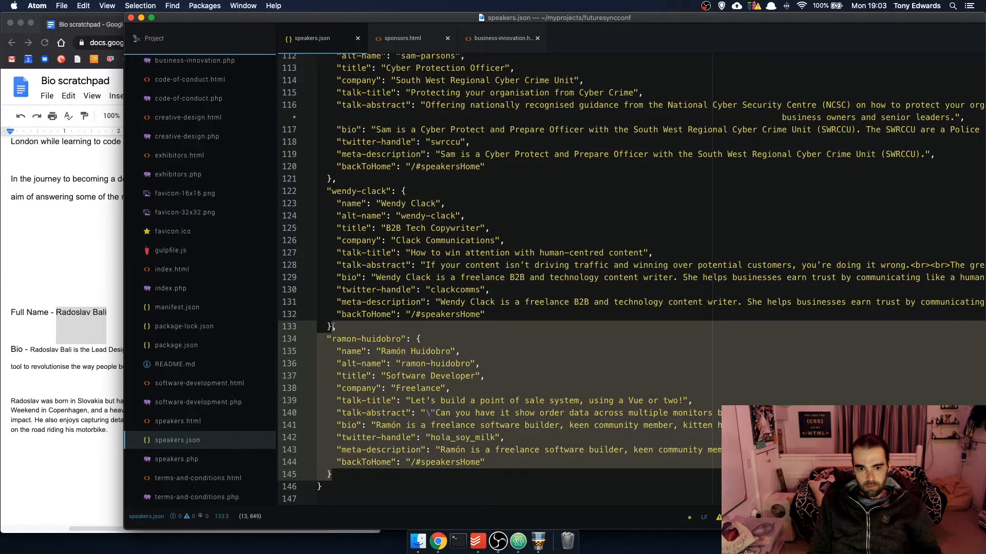
{"action": "key", "text": "super+c"}
{"action": "key", "text": "Right"}
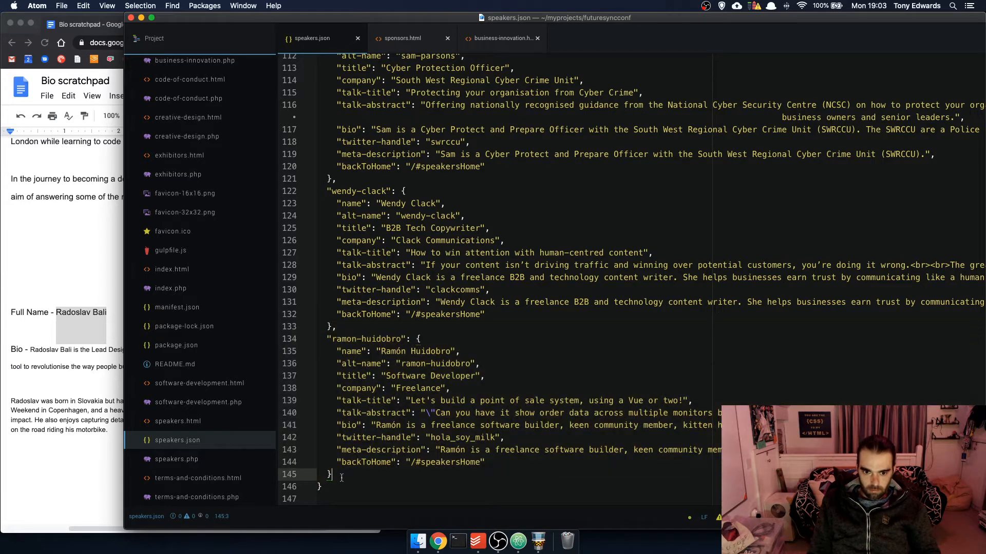
{"action": "key", "text": "Return"}
{"action": "key", "text": "super+v"}
{"action": "key", "text": "super+v"}
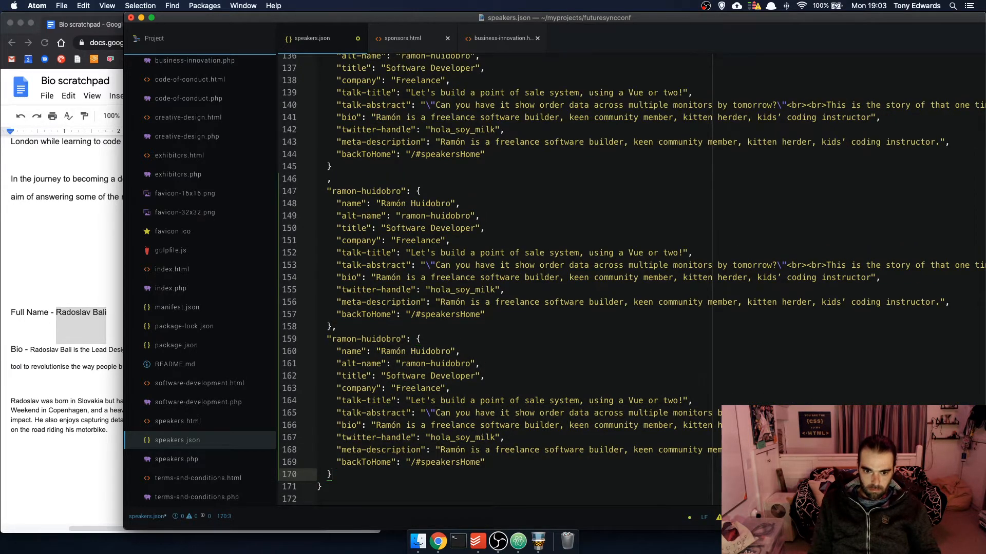
{"action": "left_click", "coordinate": [326, 179]}
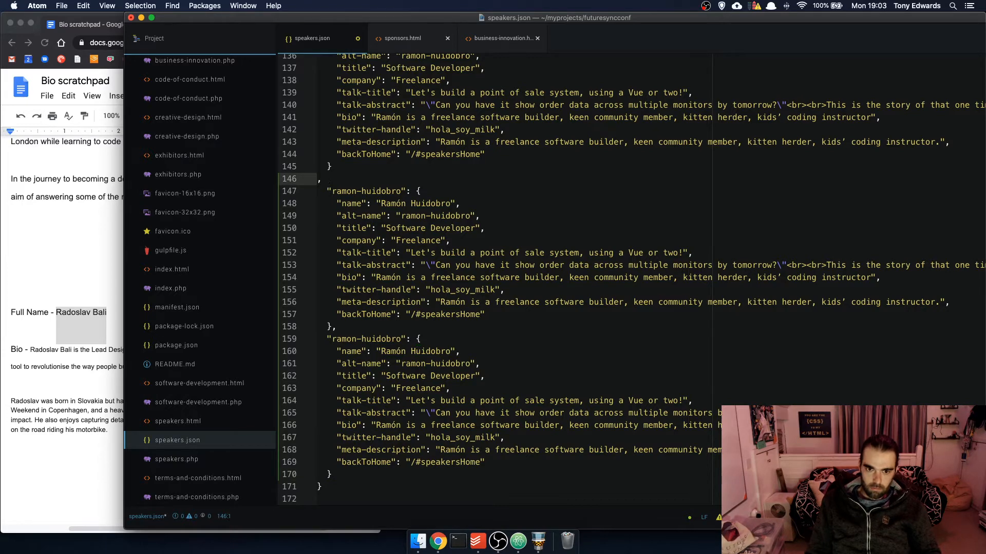
{"action": "key", "text": "BackSpace"}
{"action": "left_click_drag", "start_coordinate": [400, 191], "coordinate": [331, 191]}
{"action": "type", "text": "ed-"}
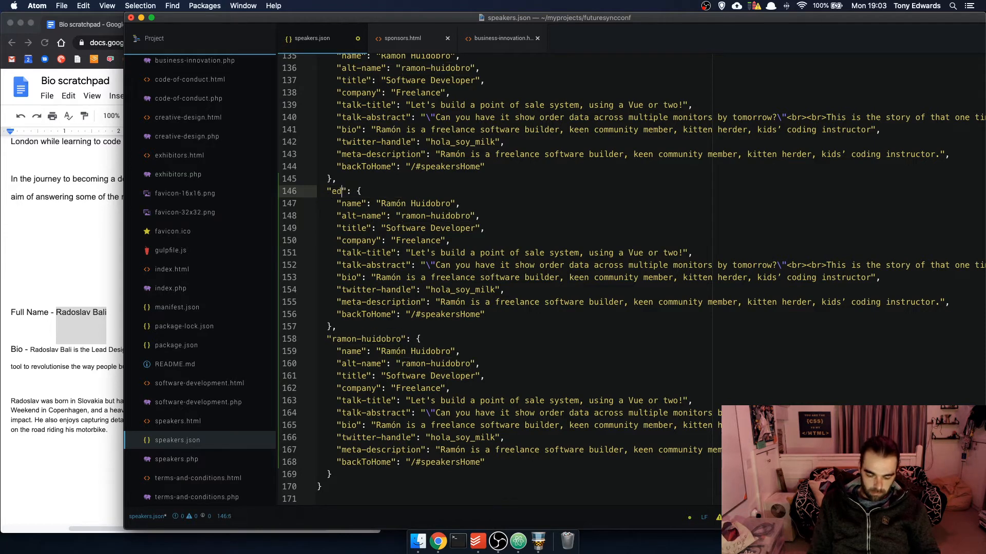
{"action": "type", "text": "hazle"}
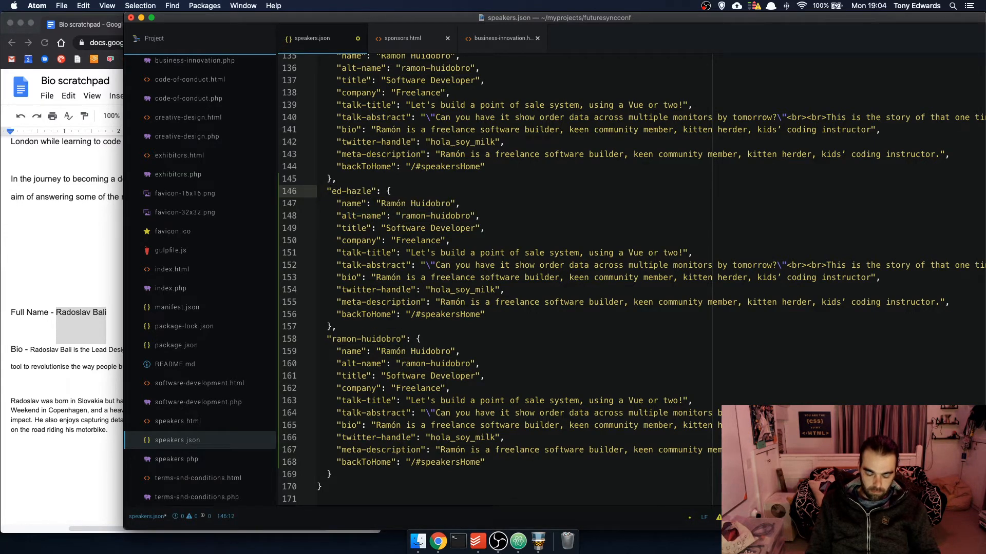
{"action": "type", "text": "dine"}
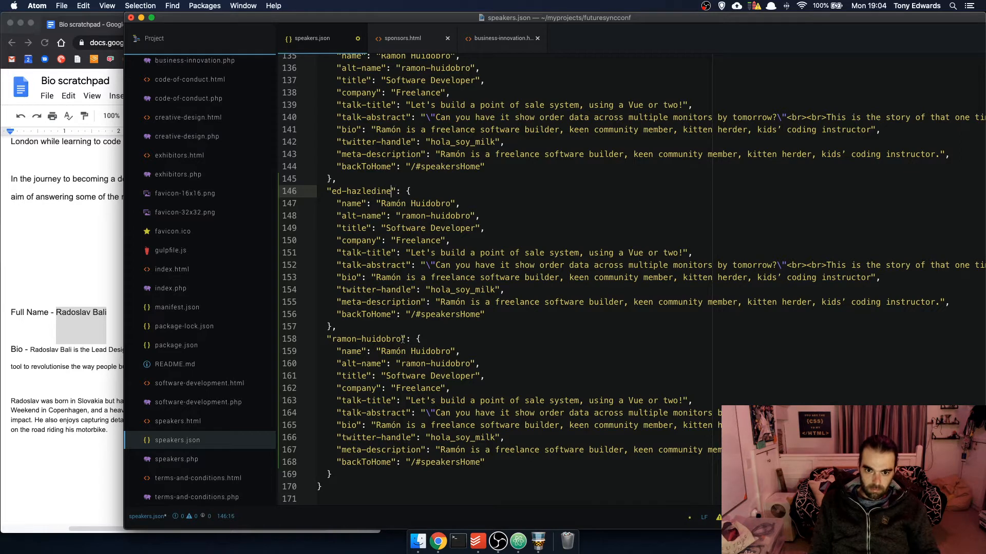
{"action": "left_click_drag", "start_coordinate": [401, 338], "coordinate": [333, 339]}
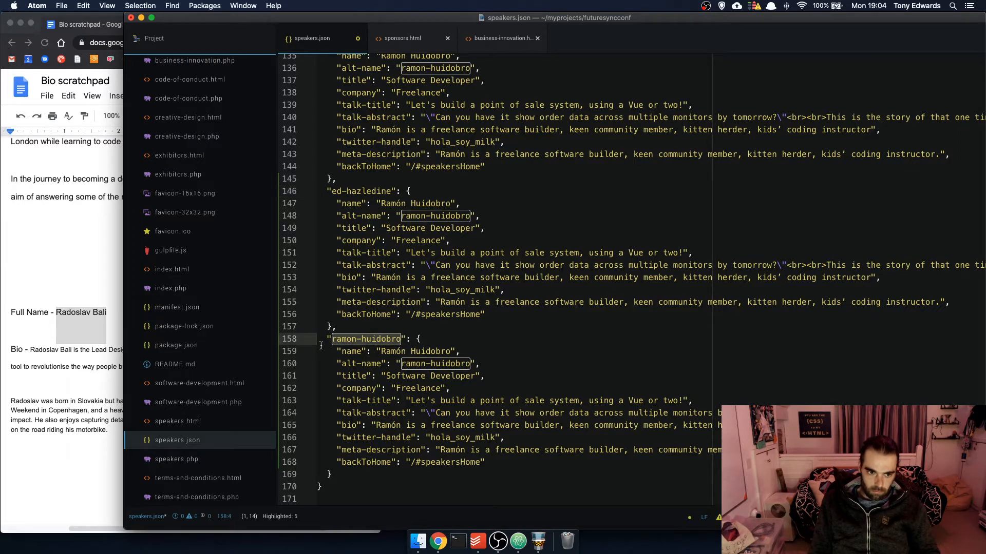
{"action": "type", "text": "rado"}
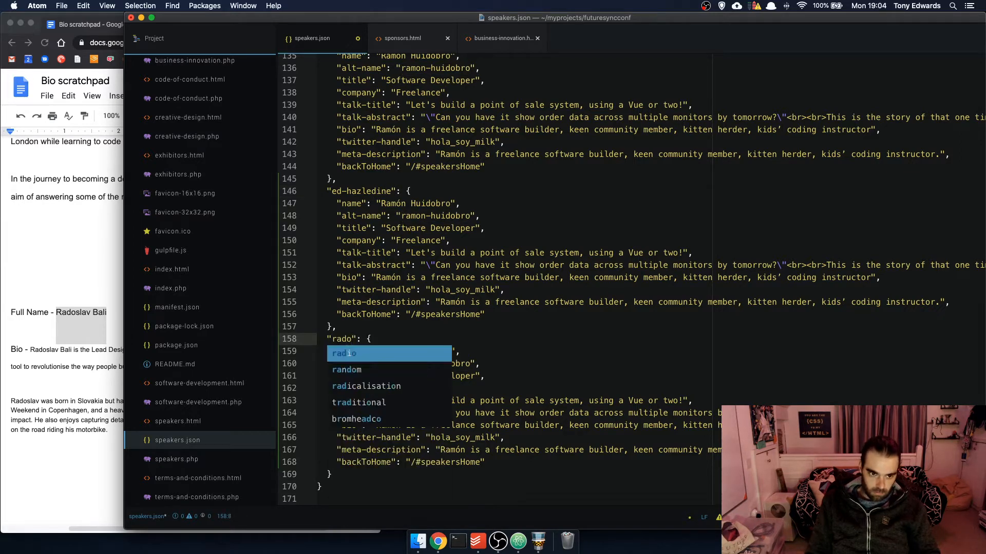
{"action": "type", "text": "sl"}
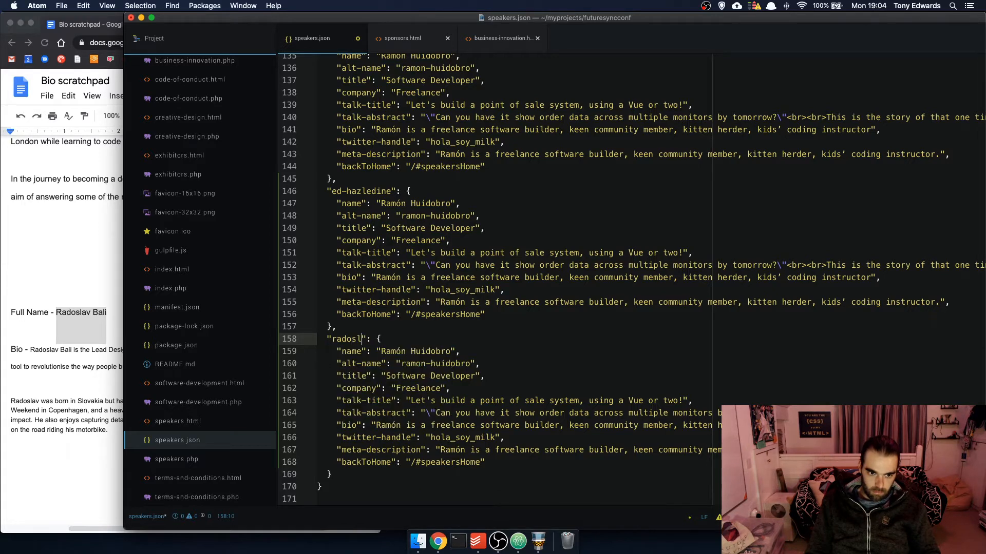
{"action": "type", "text": "av-b"}
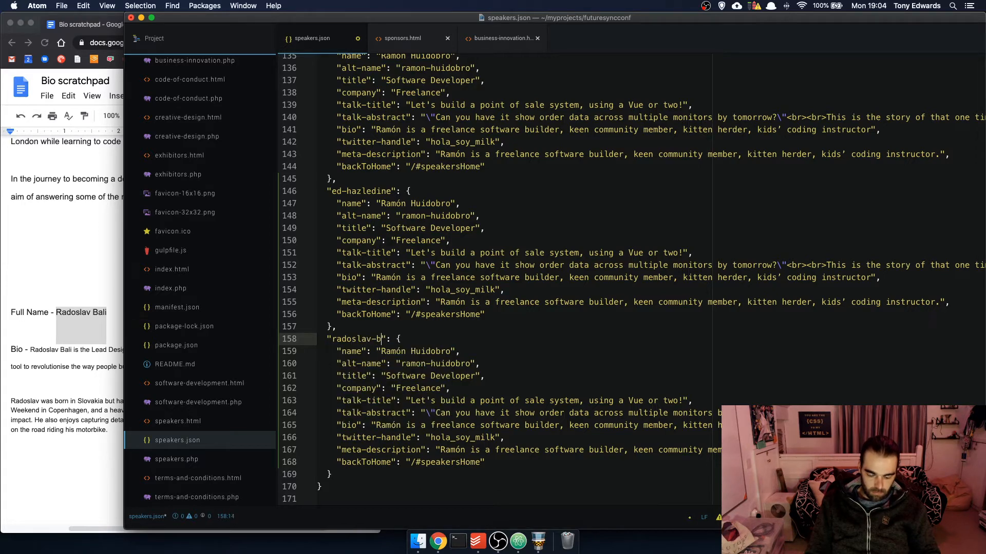
{"action": "type", "text": "ali"}
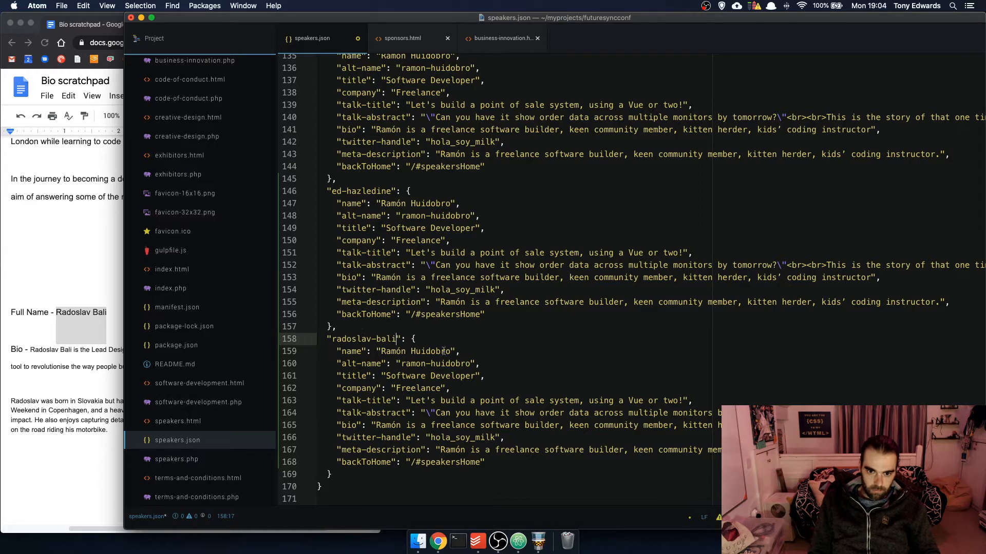
{"action": "left_click_drag", "start_coordinate": [396, 339], "coordinate": [333, 341]}
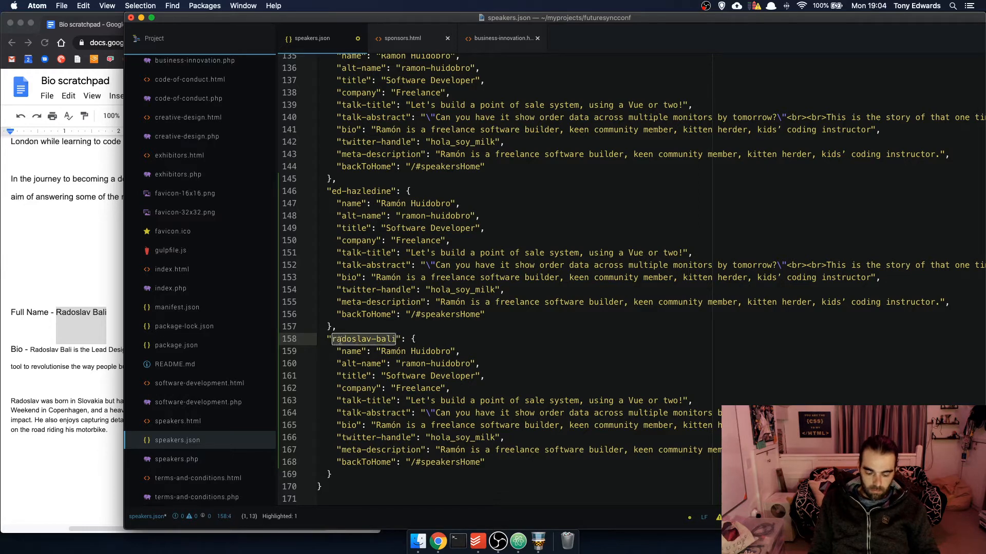
{"action": "left_click_drag", "start_coordinate": [471, 364], "coordinate": [402, 364]}
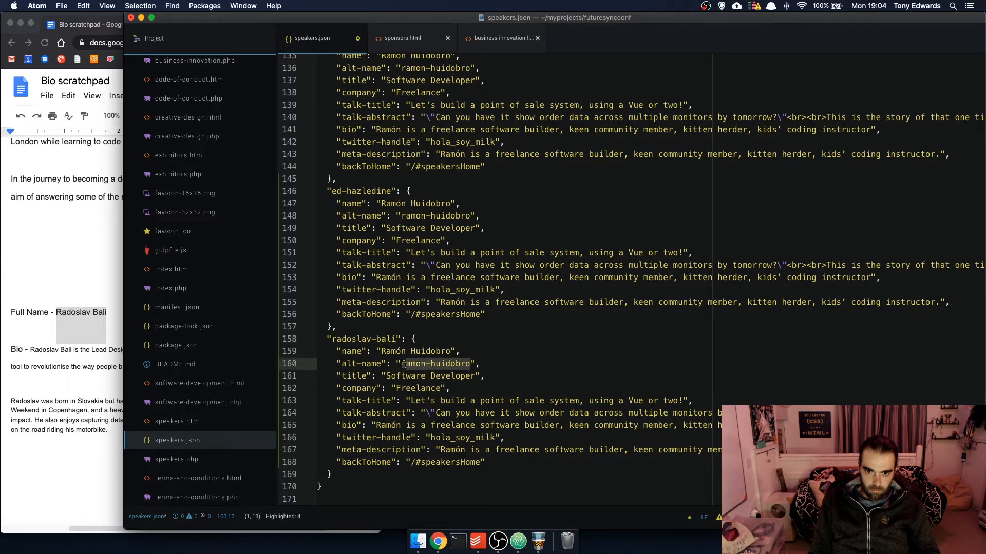
{"action": "key", "text": "super+v"}
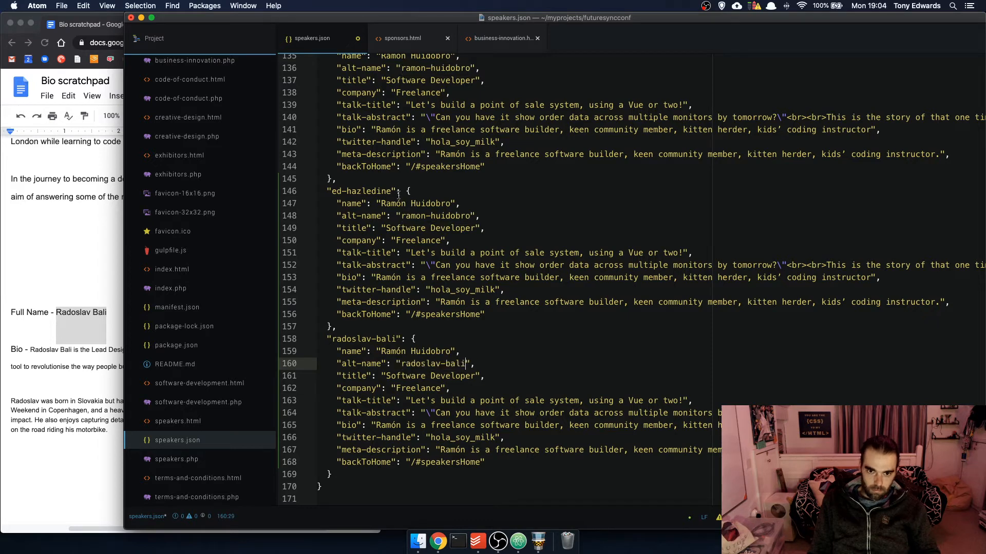
{"action": "left_click_drag", "start_coordinate": [392, 192], "coordinate": [331, 191]}
{"action": "key", "text": "super+v"}
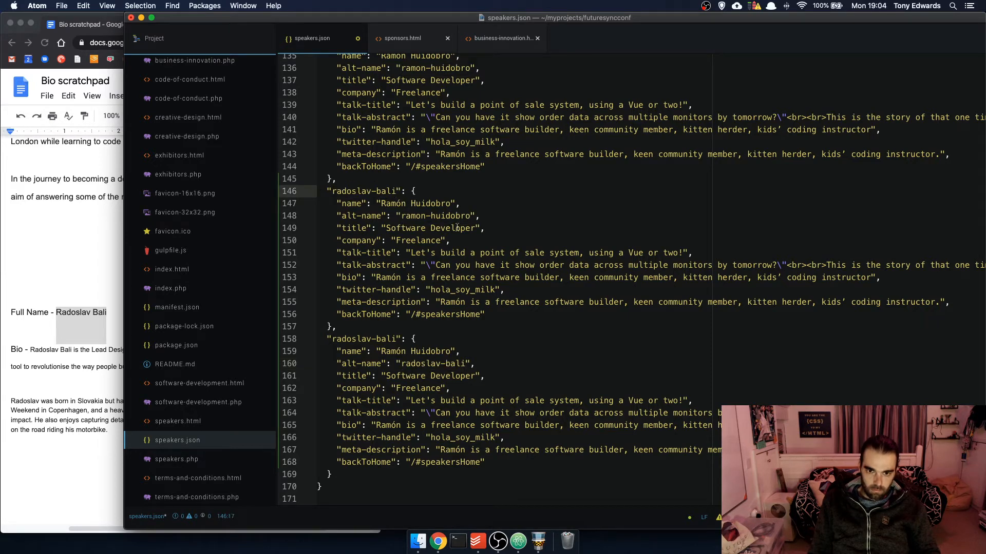
Restore the ed-hazledine key, set its alt-name to ed-hazledine and type the speaker's full name
{"action": "key", "text": "super+z"}
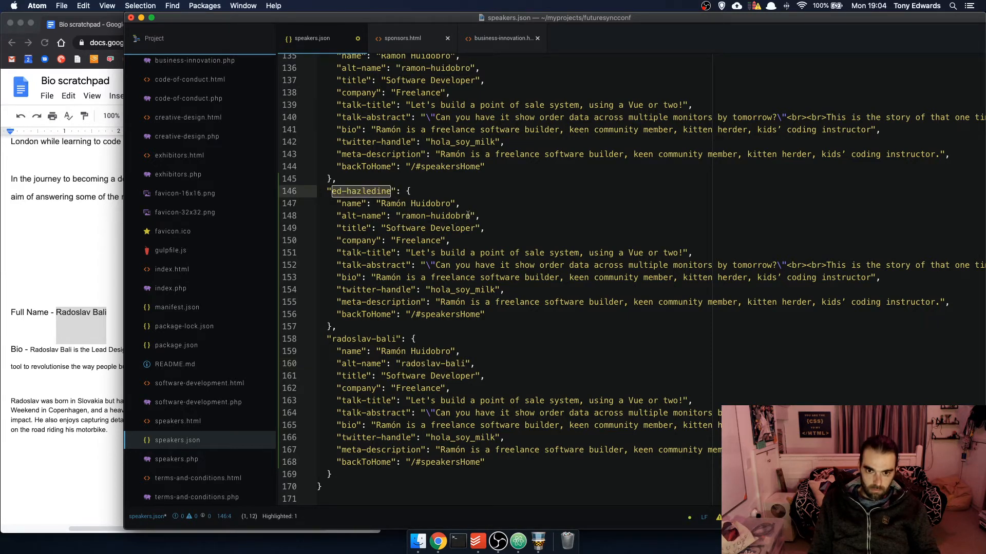
{"action": "left_click_drag", "start_coordinate": [467, 216], "coordinate": [383, 204]}
{"action": "key", "text": "super+v"}
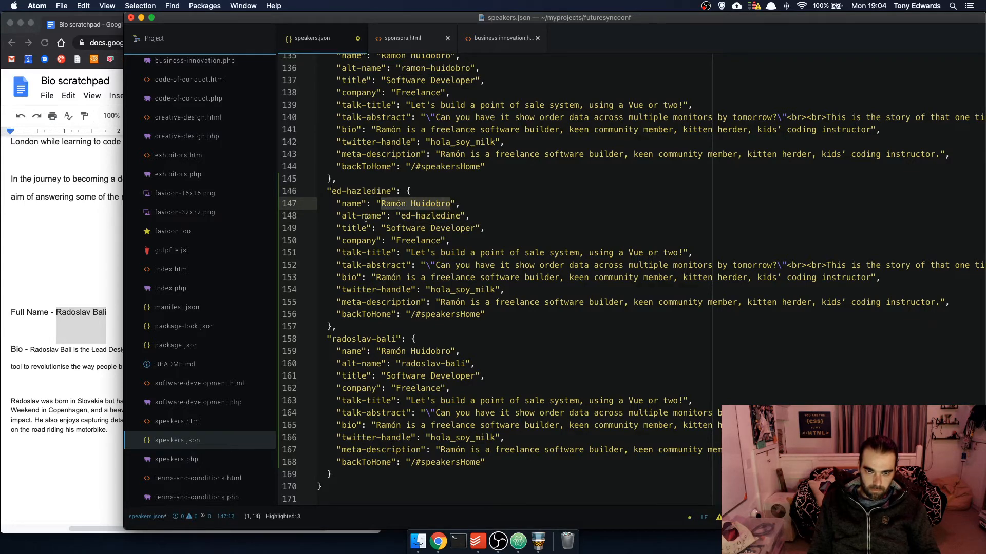
{"action": "type", "text": "Ed "}
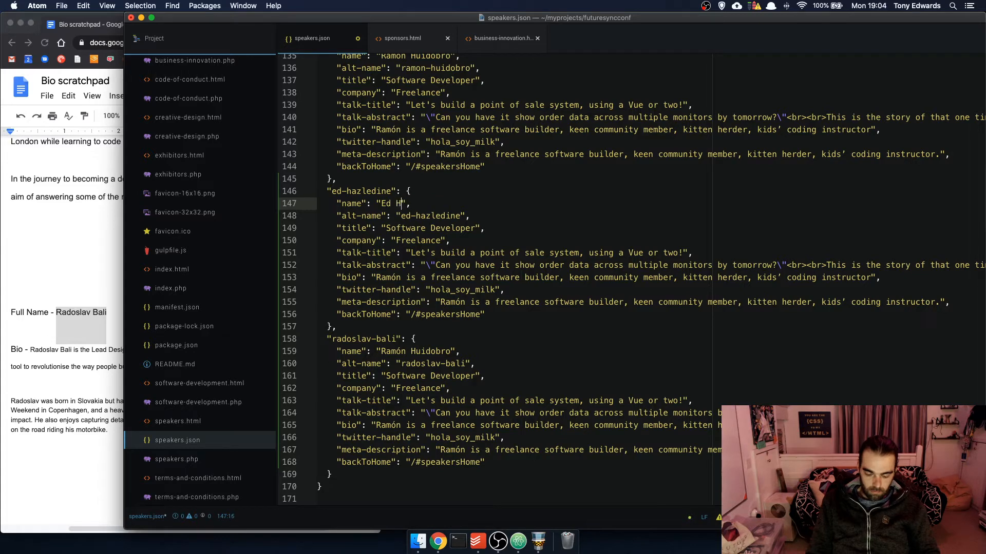
{"action": "type", "text": "Hazledine"}
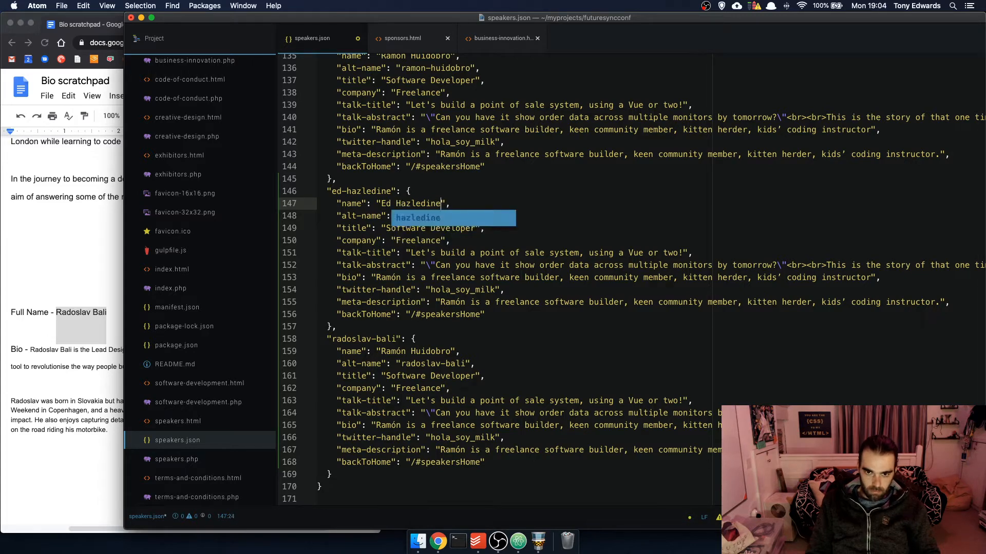
{"action": "key", "text": "Escape"}
{"action": "key", "text": "Up"}
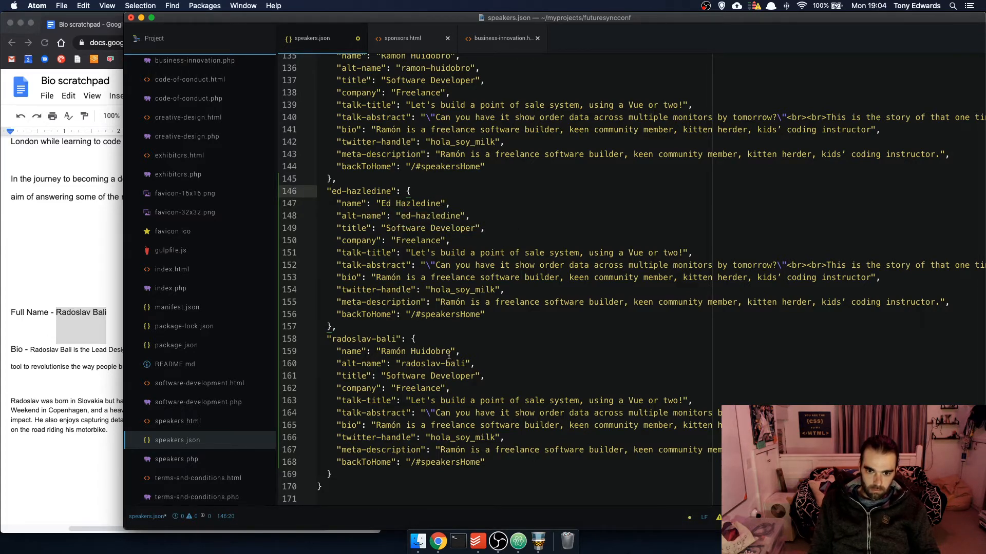
Copy the speaker's full name from the bio scratchpad over the placeholder name on line 159
{"action": "left_click_drag", "start_coordinate": [450, 352], "coordinate": [401, 351]}
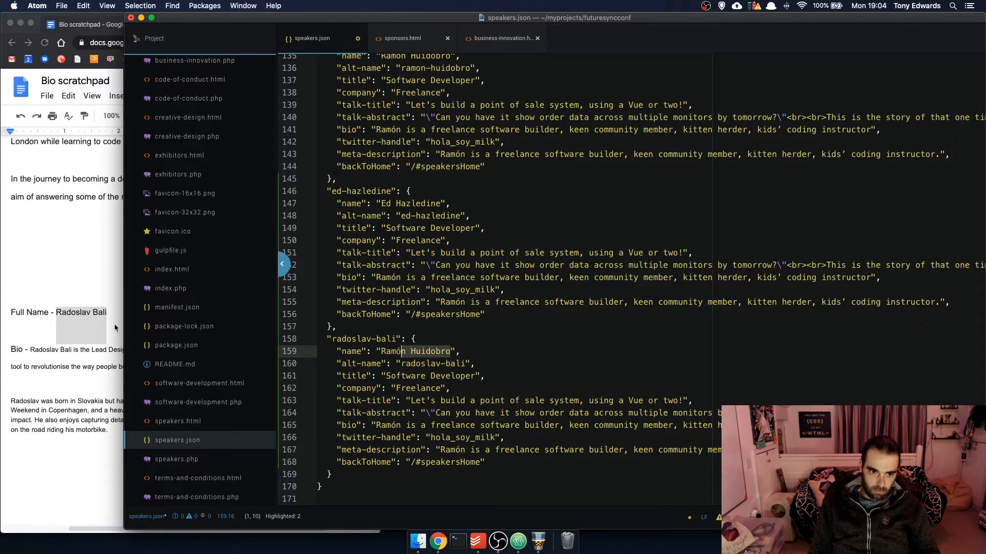
{"action": "right_click", "coordinate": [87, 315]}
{"action": "left_click", "coordinate": [117, 257]}
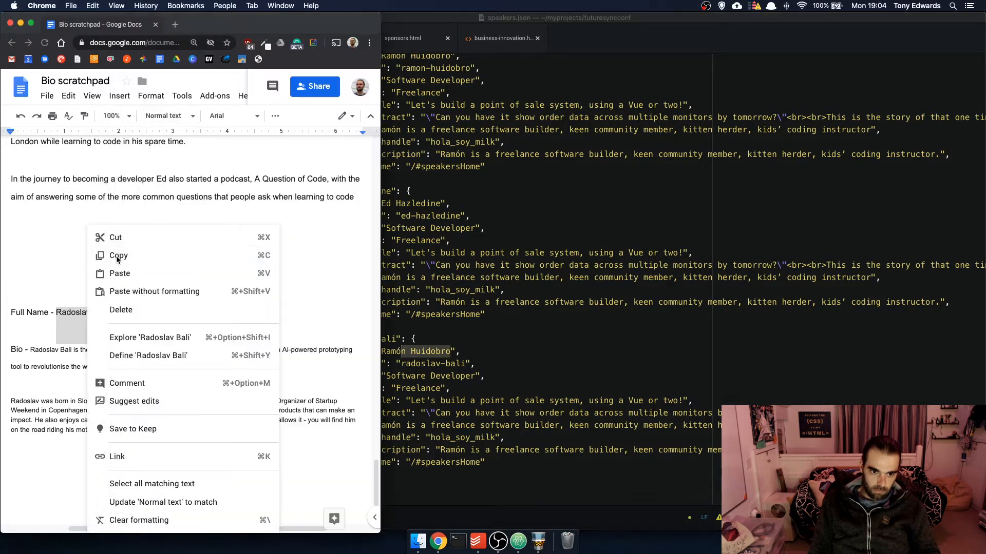
{"action": "left_click", "coordinate": [118, 258]}
{"action": "key", "text": "super+Tab"}
{"action": "left_click", "coordinate": [443, 351]}
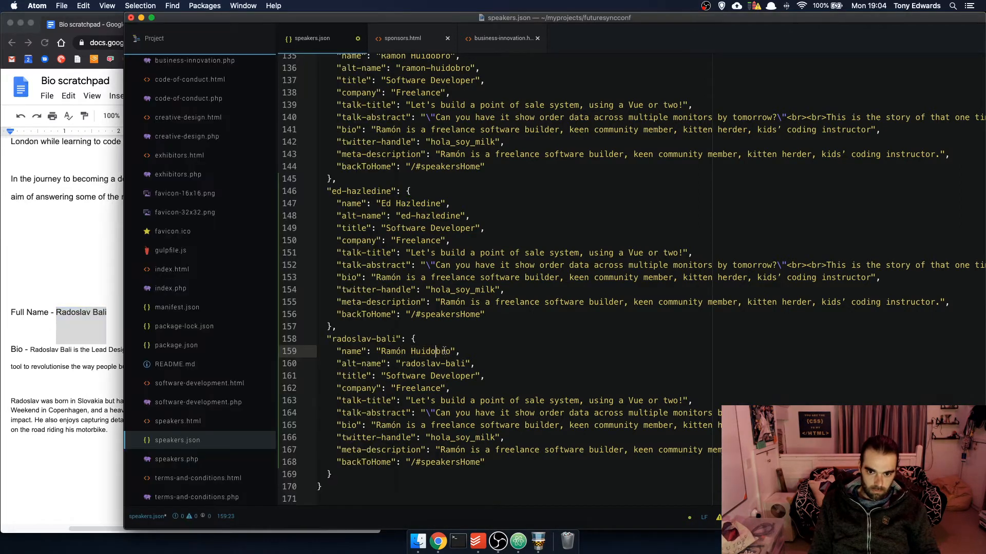
{"action": "left_click_drag", "start_coordinate": [450, 351], "coordinate": [377, 351]}
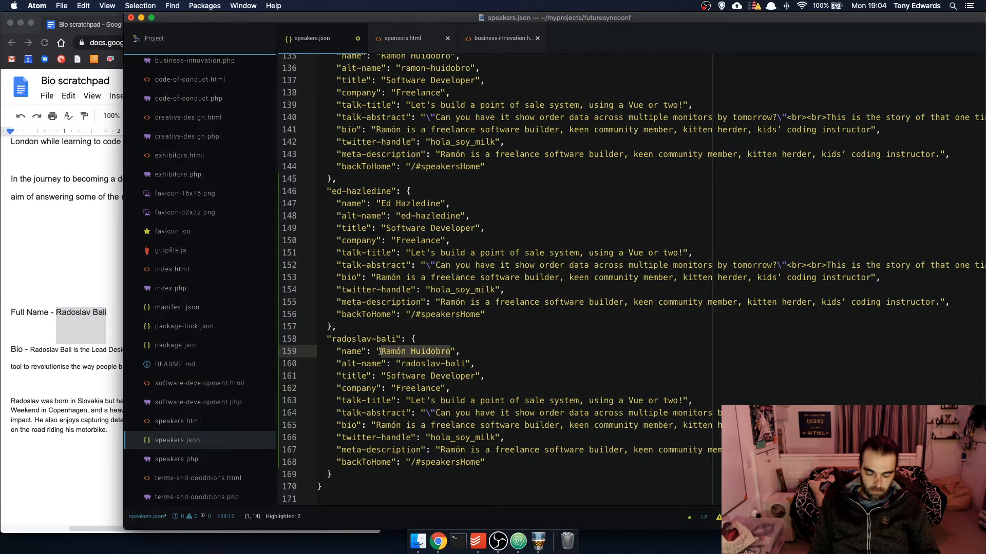
{"action": "key", "text": "super+v"}
{"action": "left_click_drag", "start_coordinate": [475, 376], "coordinate": [391, 377]}
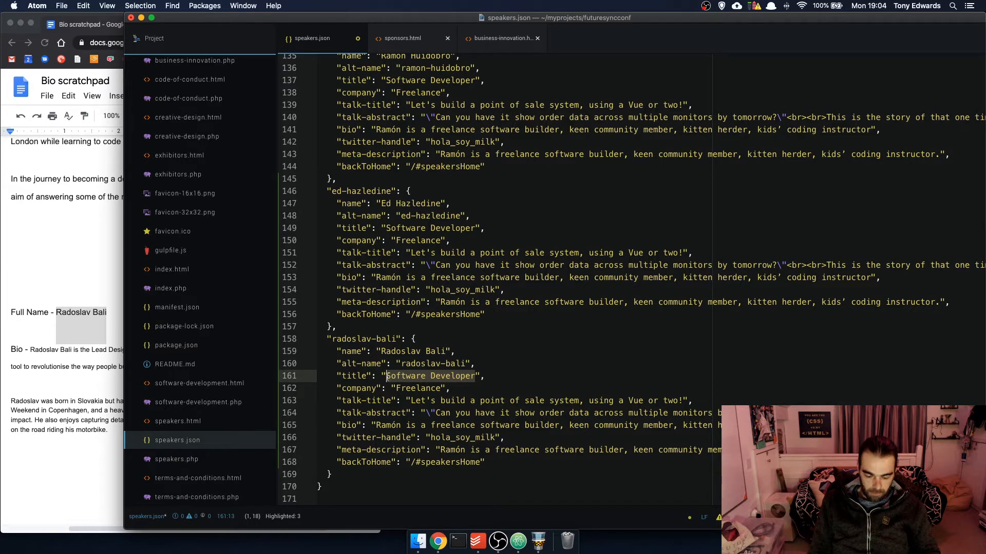
{"action": "type", "text": "Lead Des"}
{"action": "type", "text": "igner"}
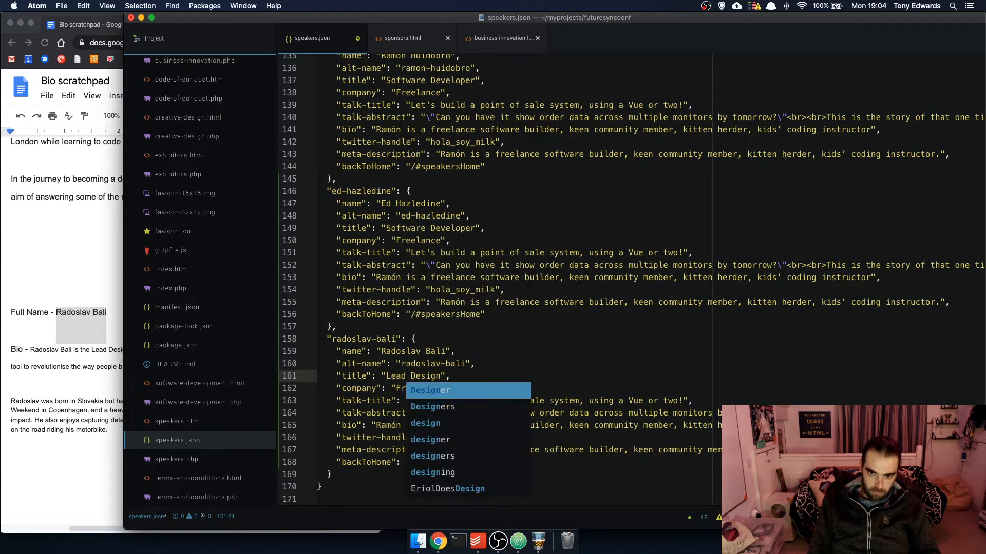
{"action": "left_click", "coordinate": [435, 354]}
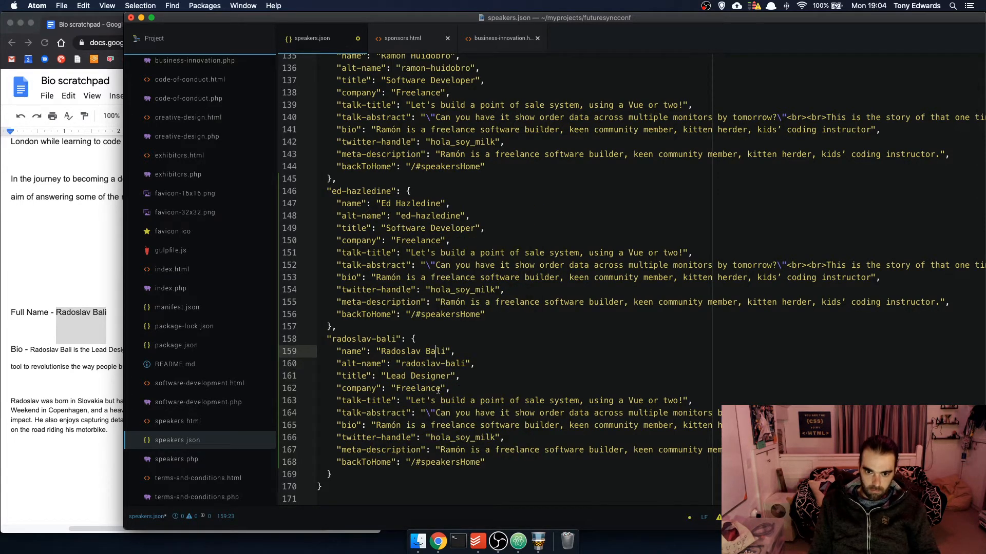
{"action": "left_click_drag", "start_coordinate": [438, 390], "coordinate": [396, 390]}
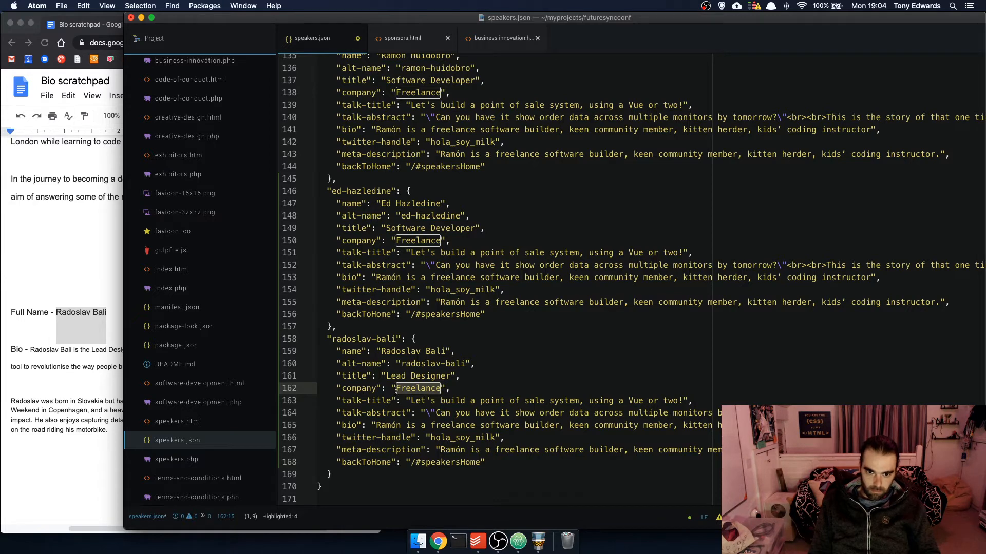
{"action": "type", "text": "Uizard"}
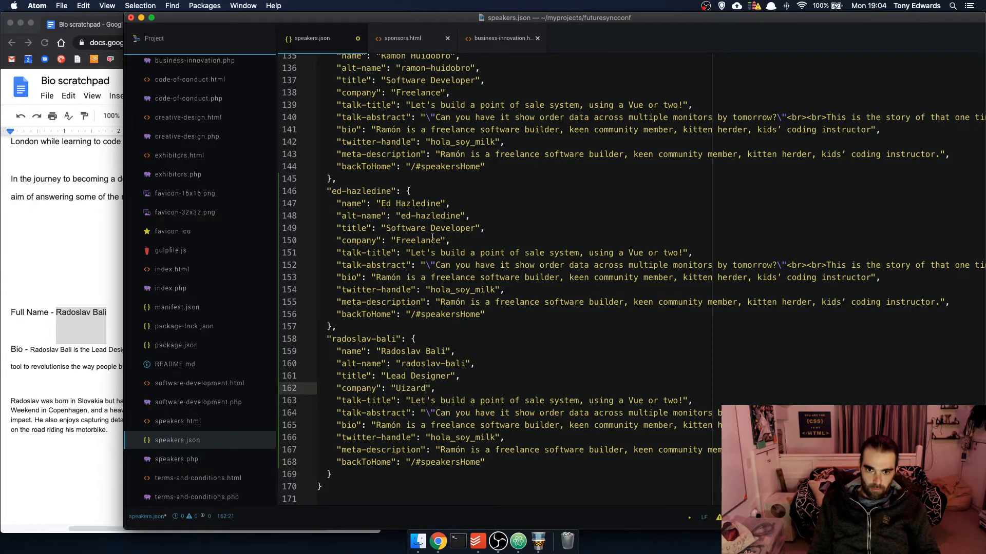
{"action": "left_click_drag", "start_coordinate": [441, 240], "coordinate": [397, 242]}
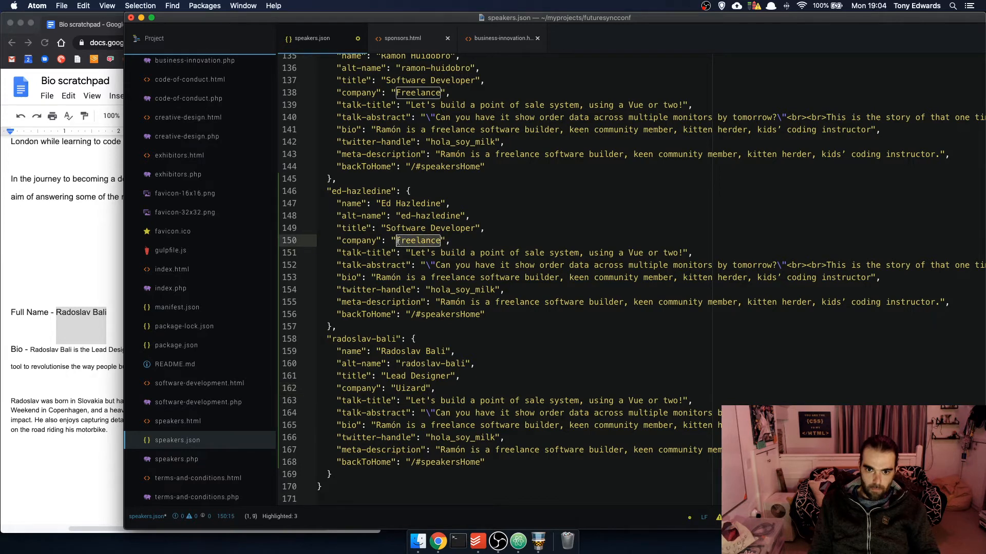
{"action": "type", "text": "Bluefruit"}
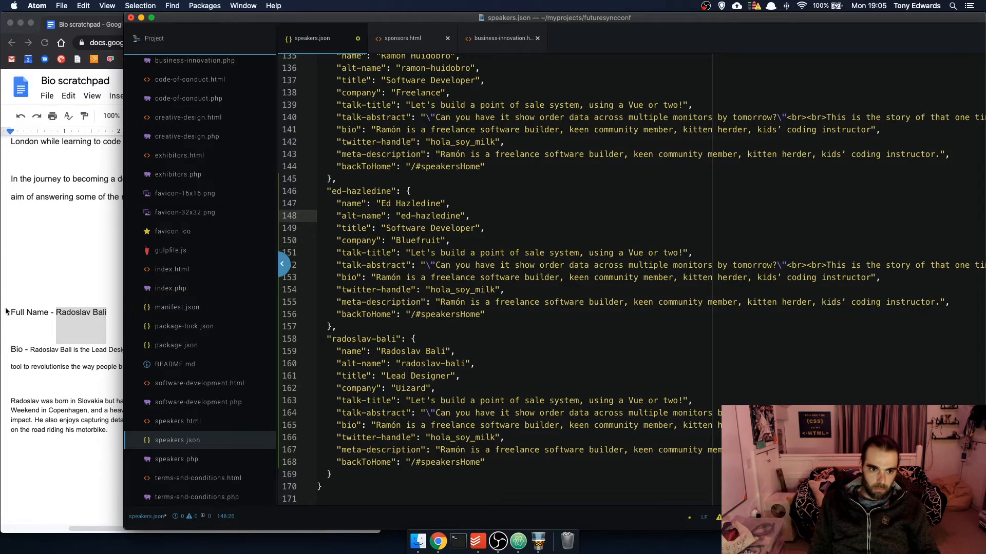
{"action": "left_click", "coordinate": [72, 317]}
{"action": "scroll", "coordinate": [78, 309], "scroll_direction": "up", "scroll_amount": 3}
{"action": "scroll", "coordinate": [78, 309], "scroll_direction": "up", "scroll_amount": 2}
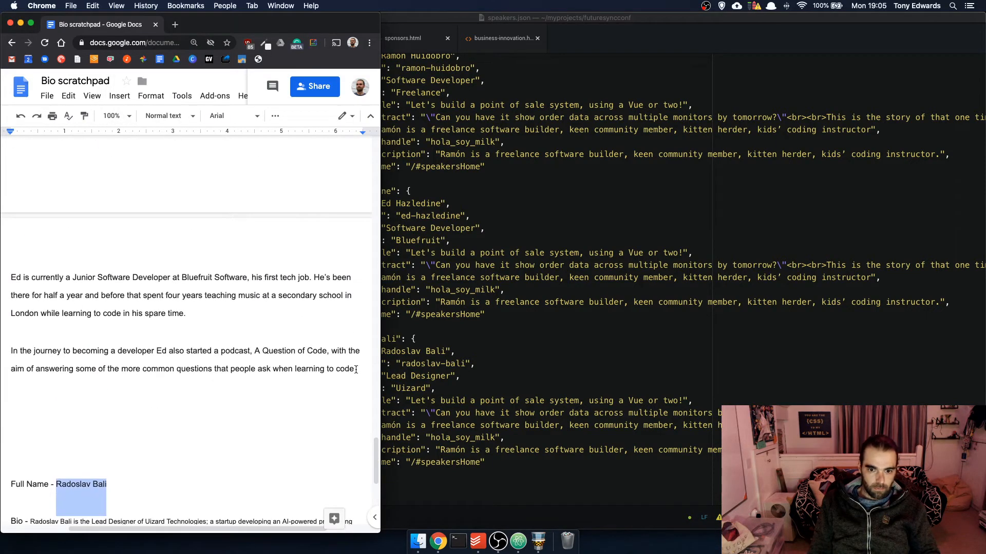
Paste the two bio paragraphs over line 152's talk-abstract, then undo that and the Bluefruit company change
{"action": "left_click_drag", "start_coordinate": [356, 369], "coordinate": [4, 279]}
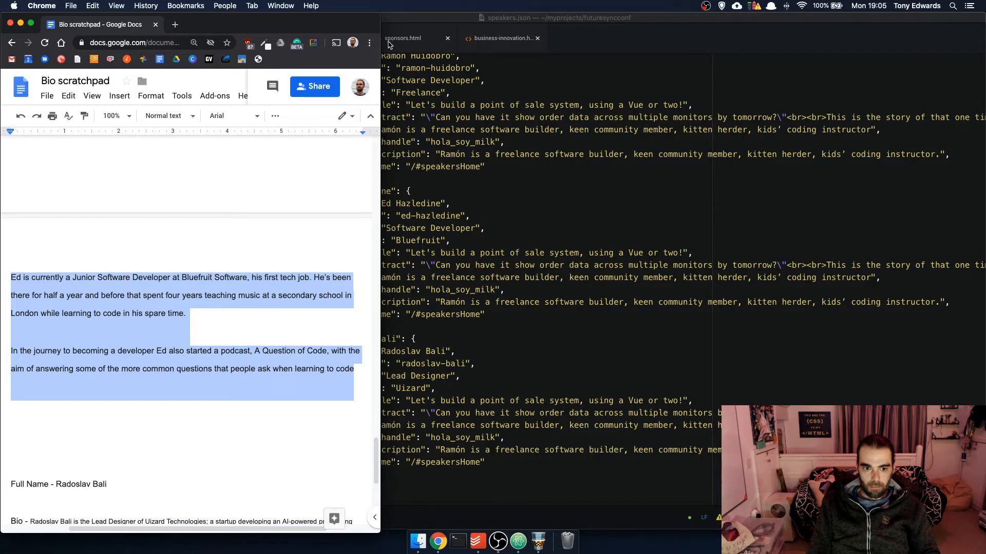
{"action": "left_click", "coordinate": [464, 357]}
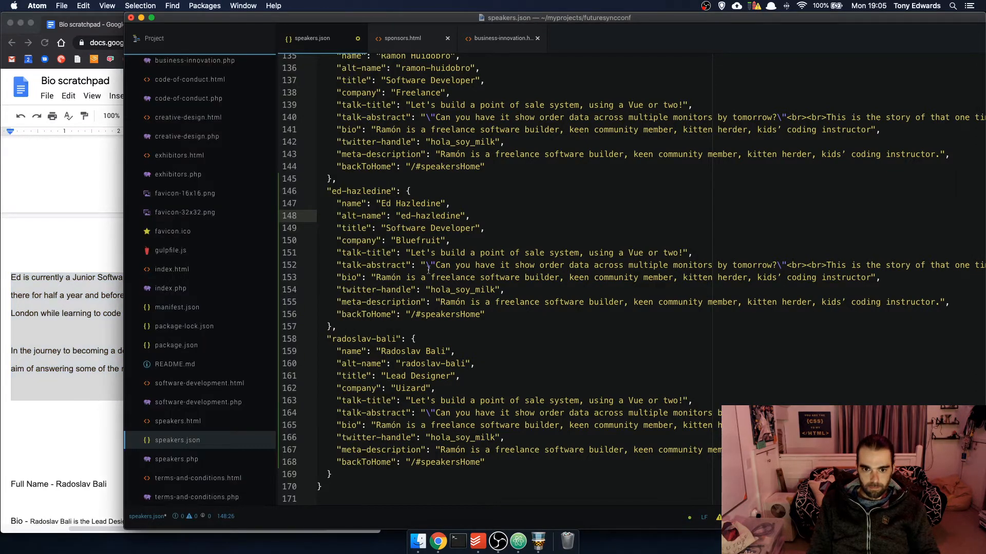
{"action": "left_click", "coordinate": [425, 265]}
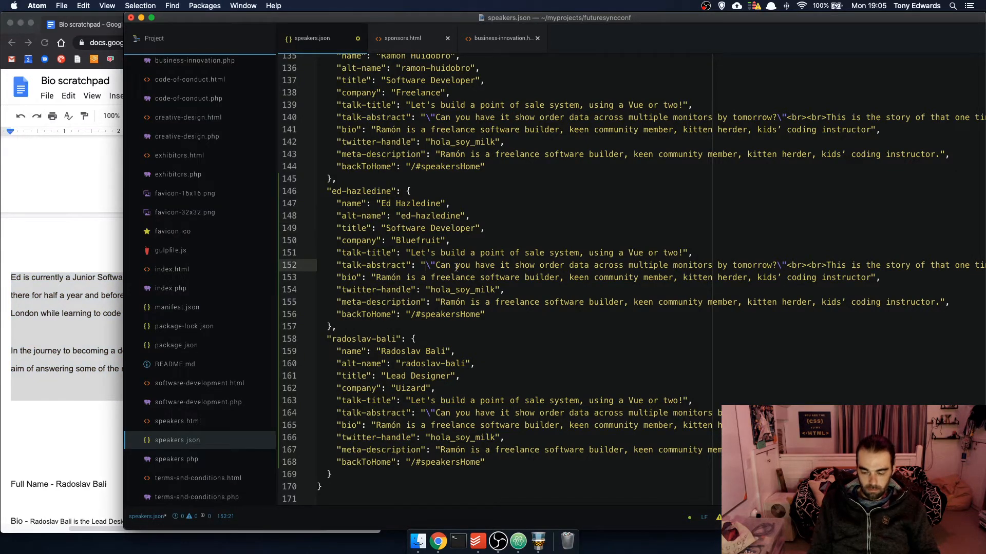
{"action": "key", "text": "shift+super+Right"}
{"action": "key", "text": "shift+Left"}
{"action": "key", "text": "shift+Left"}
{"action": "key", "text": "super+v"}
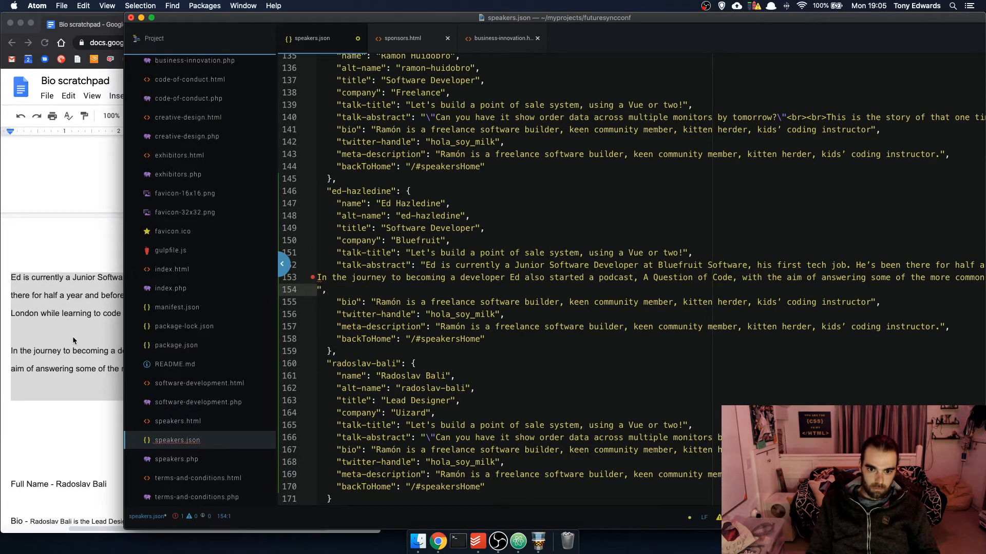
{"action": "key", "text": "super+z"}
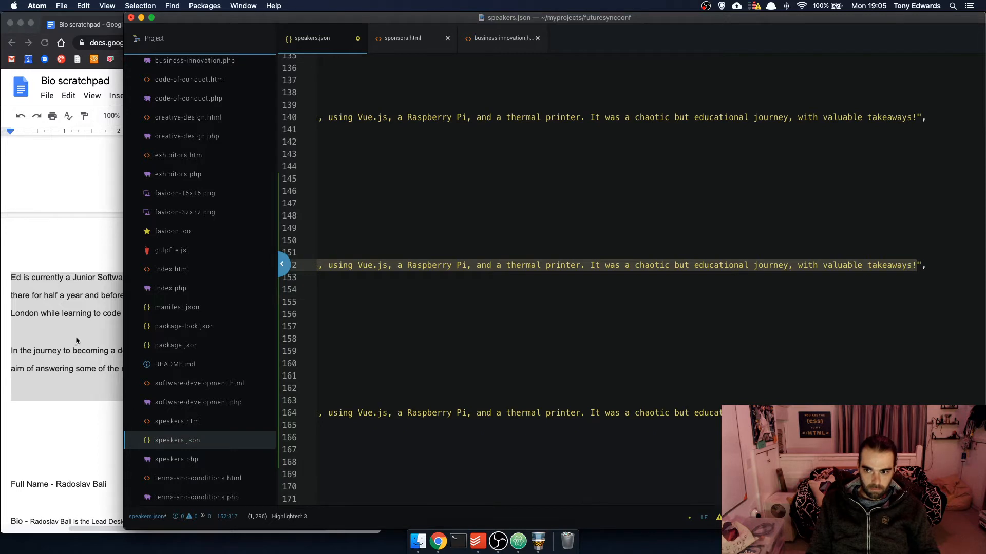
{"action": "key", "text": "super+z"}
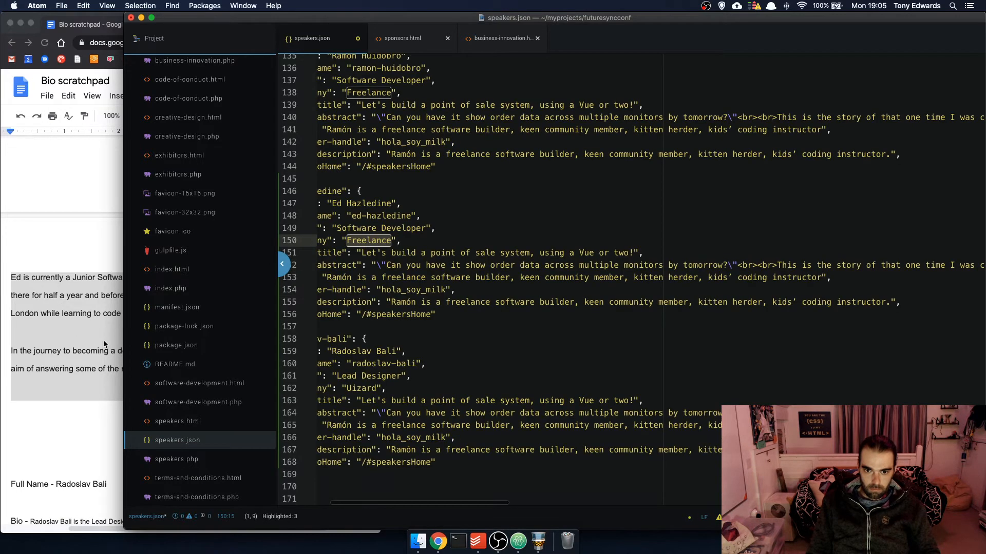
{"action": "left_click", "coordinate": [90, 344]}
{"action": "left_click", "coordinate": [89, 344]}
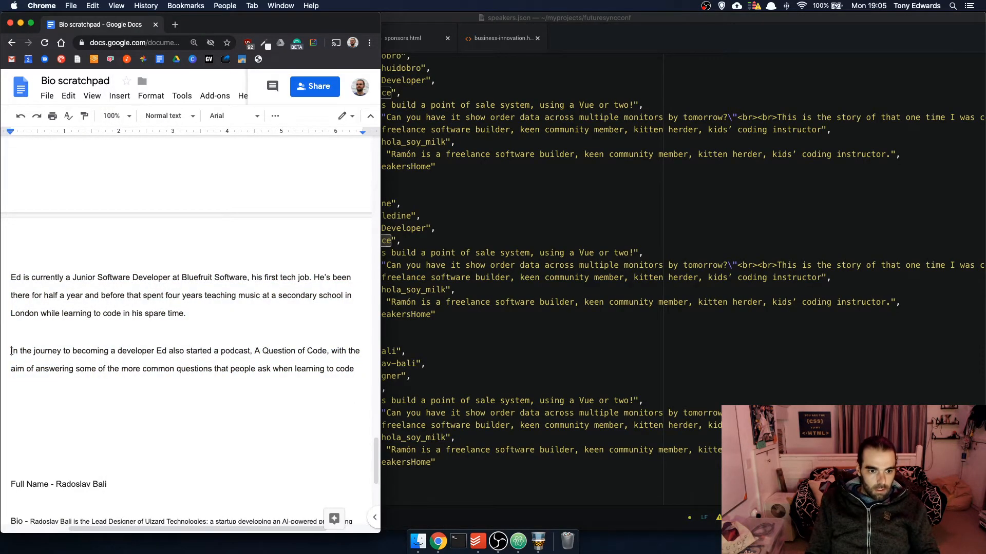
{"action": "left_click", "coordinate": [12, 351]}
{"action": "key", "text": "BackSpace"}
{"action": "key", "text": "BackSpace"}
{"action": "type", "text": "<br><"}
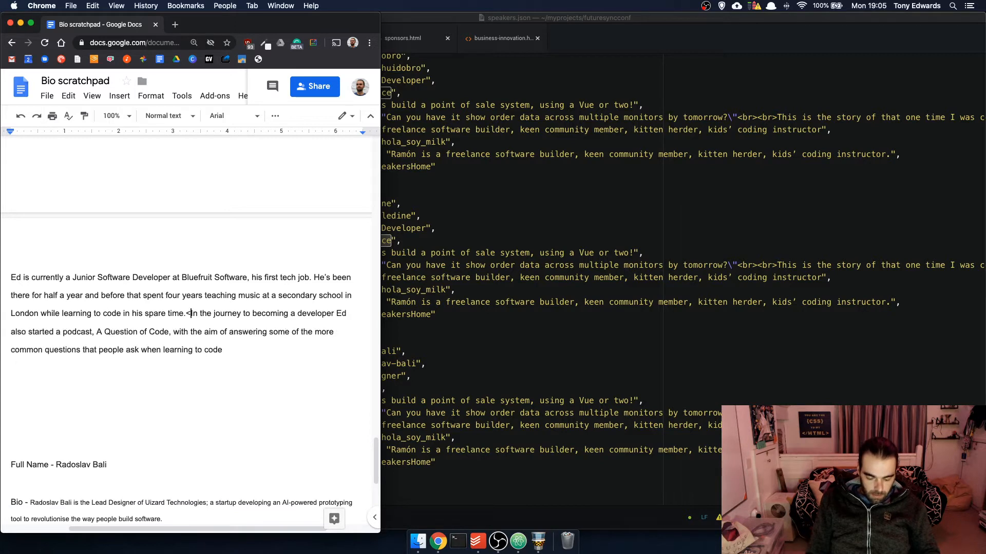
{"action": "type", "text": "br>"}
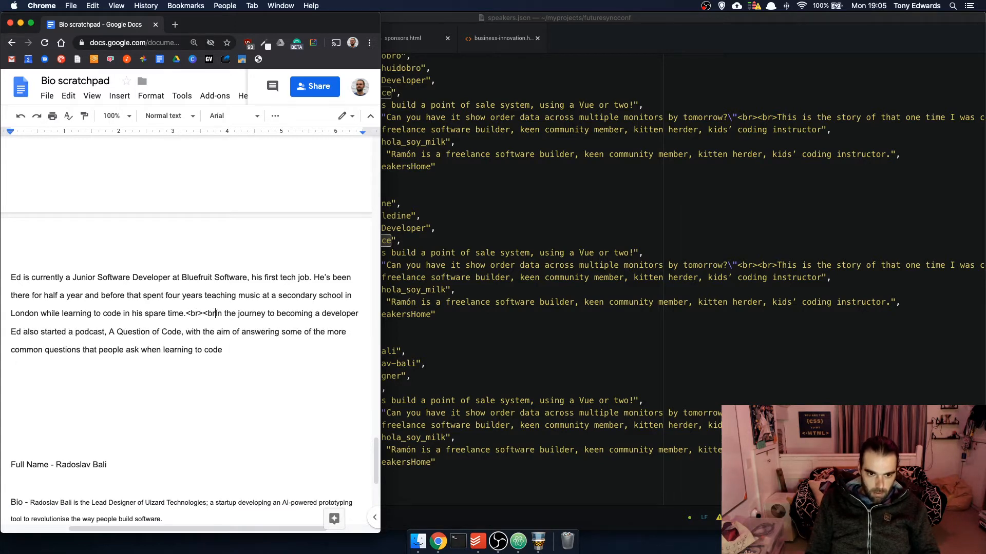
{"action": "left_click", "coordinate": [113, 332]}
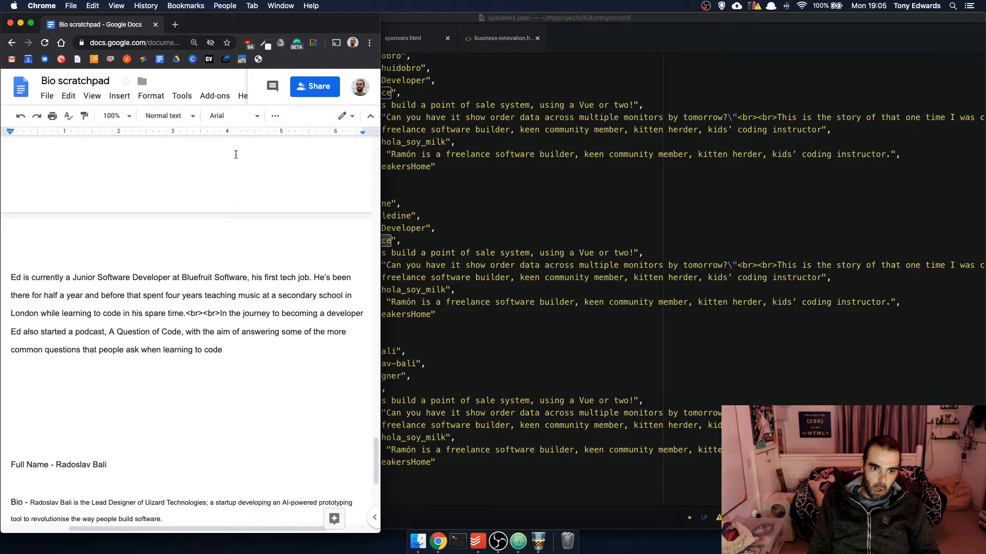
{"action": "key", "text": "Left"}
{"action": "type", "text": "<a href"}
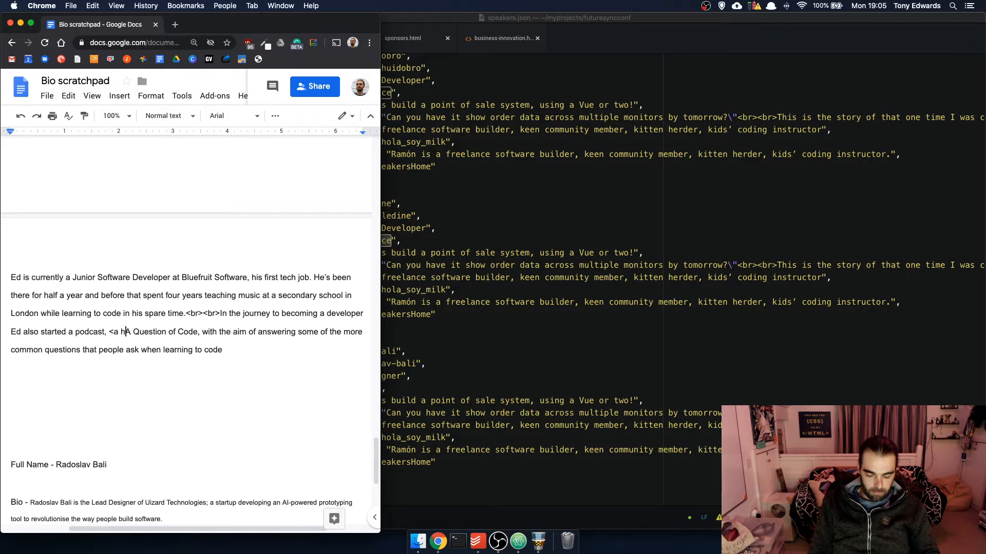
{"action": "type", "text": "=\""}
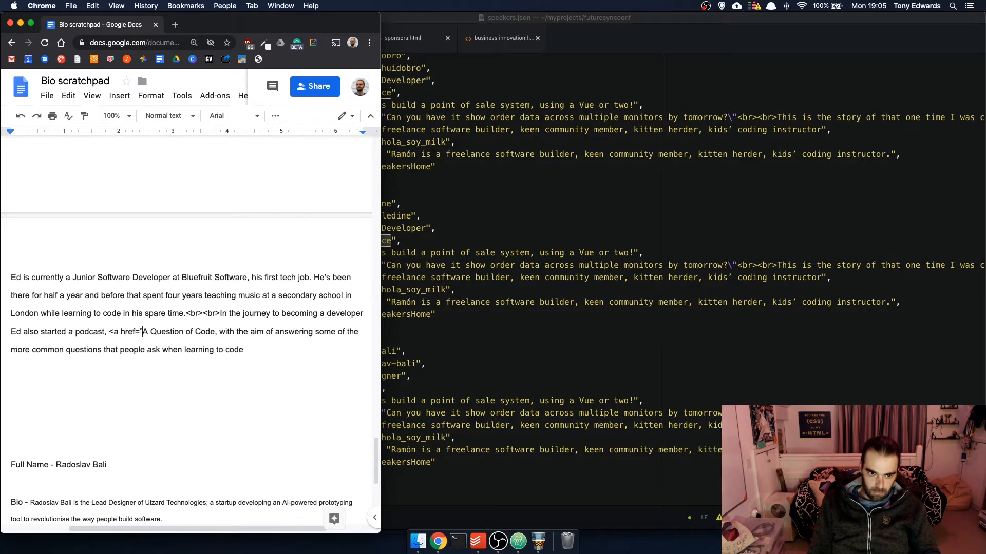
{"action": "type", "text": "https://"}
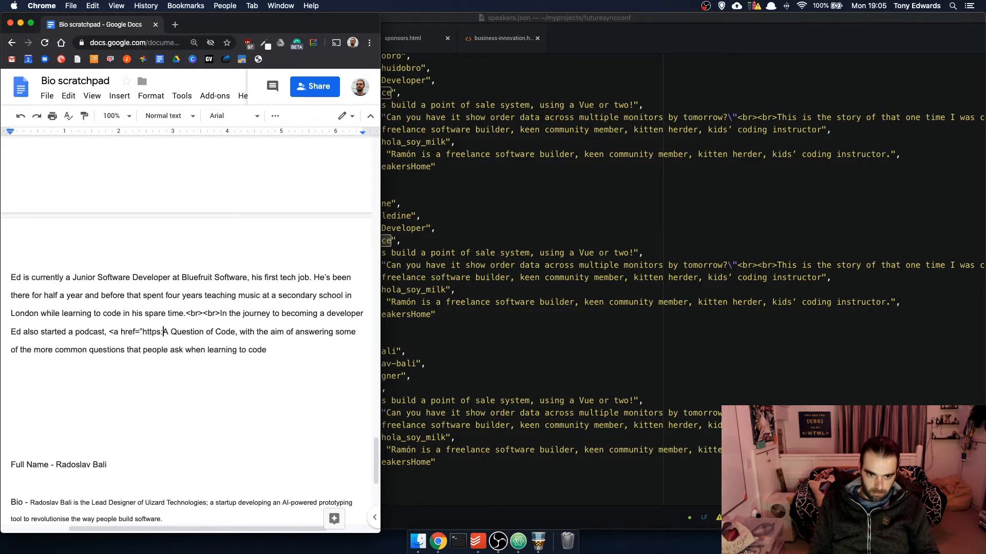
{"action": "left_click", "coordinate": [175, 26]}
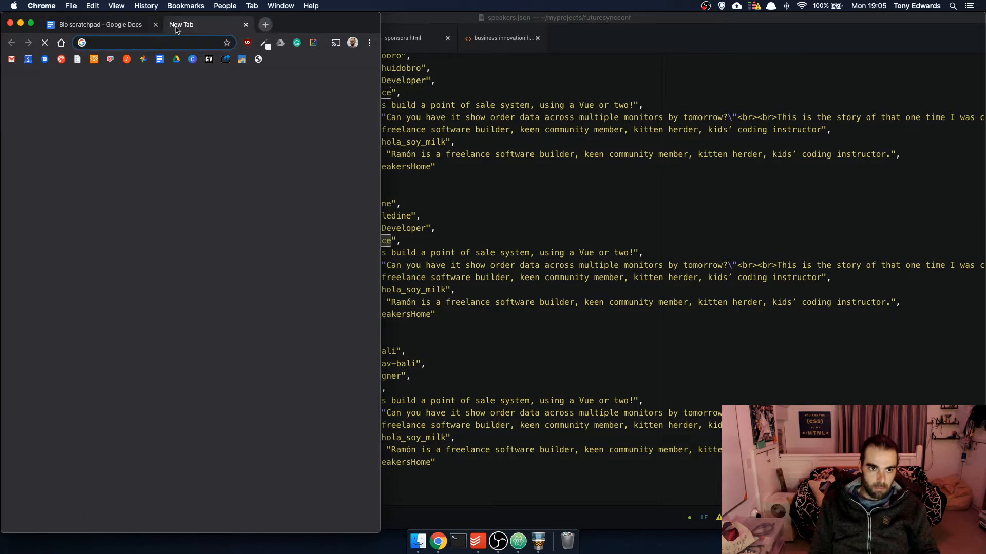
Search for 'a question of code' and open aquestionofcode.com in the new tab
{"action": "type", "text": "a quest"}
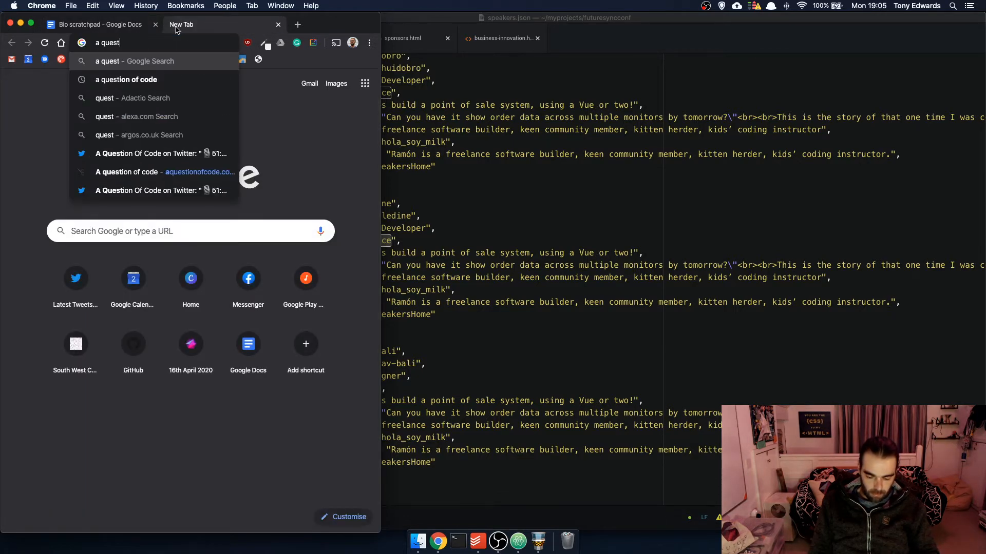
{"action": "type", "text": "ion of code"}
{"action": "key", "text": "Return"}
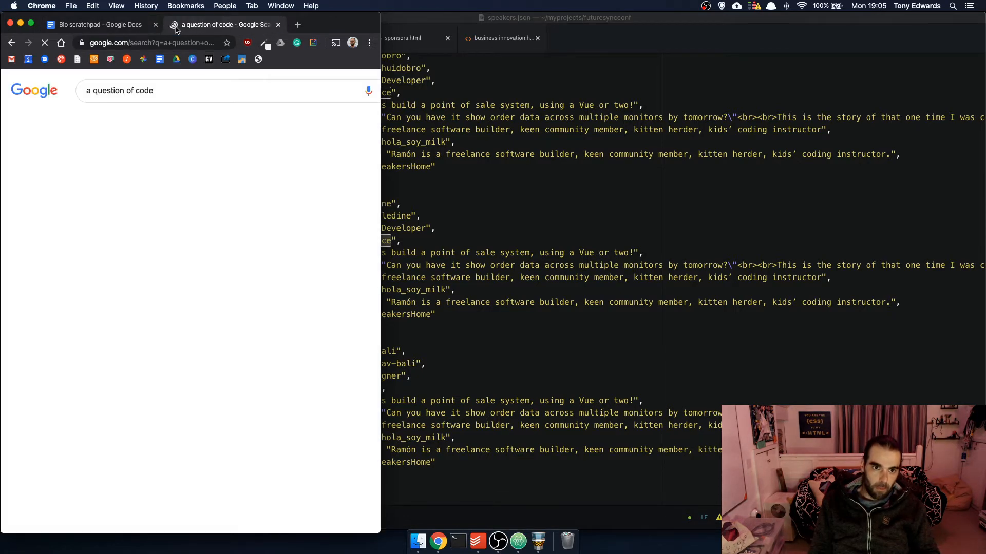
{"action": "left_click", "coordinate": [144, 179]}
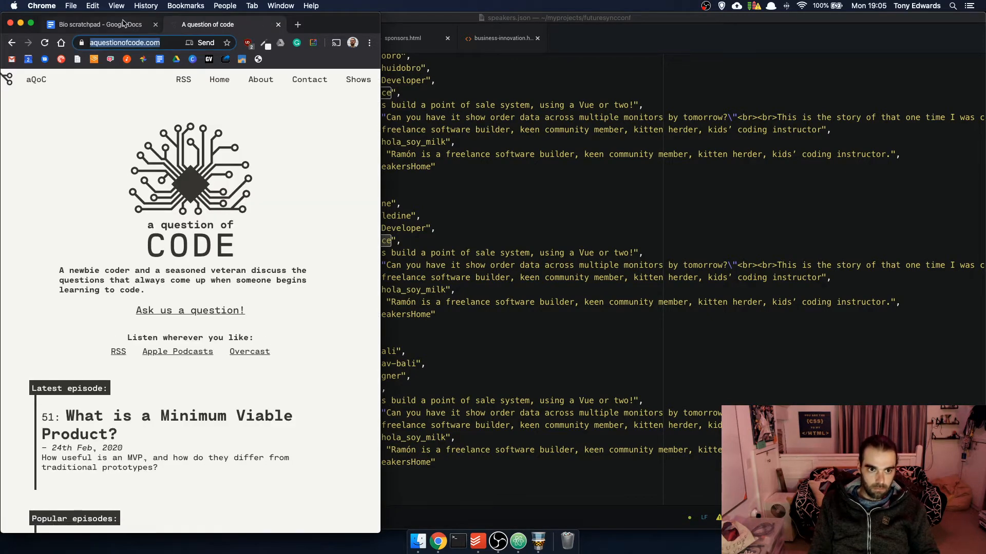
{"action": "left_click", "coordinate": [127, 24]}
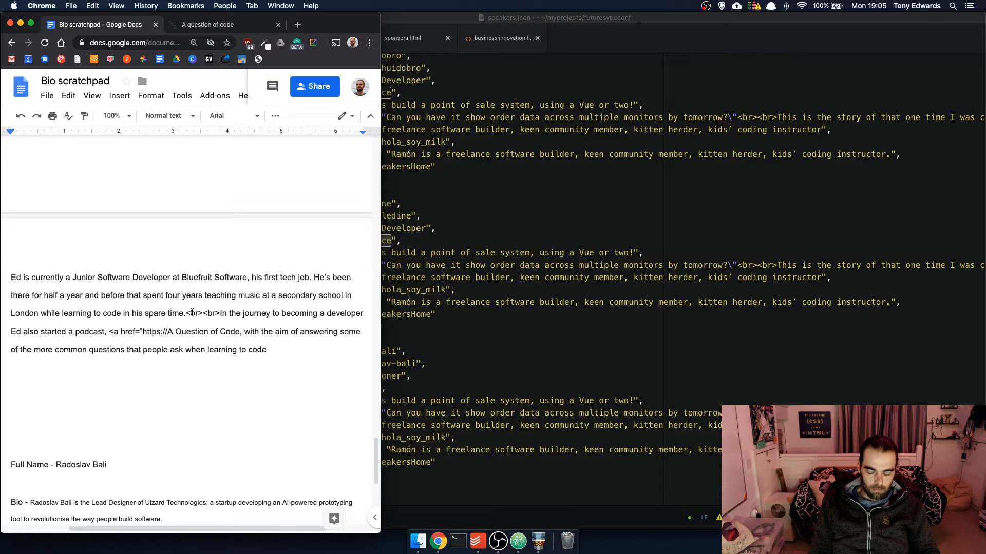
Complete the podcast link with the aquestionofcode.com URL, title="A question of code podcast" and closing </a>
{"action": "left_click", "coordinate": [163, 331]}
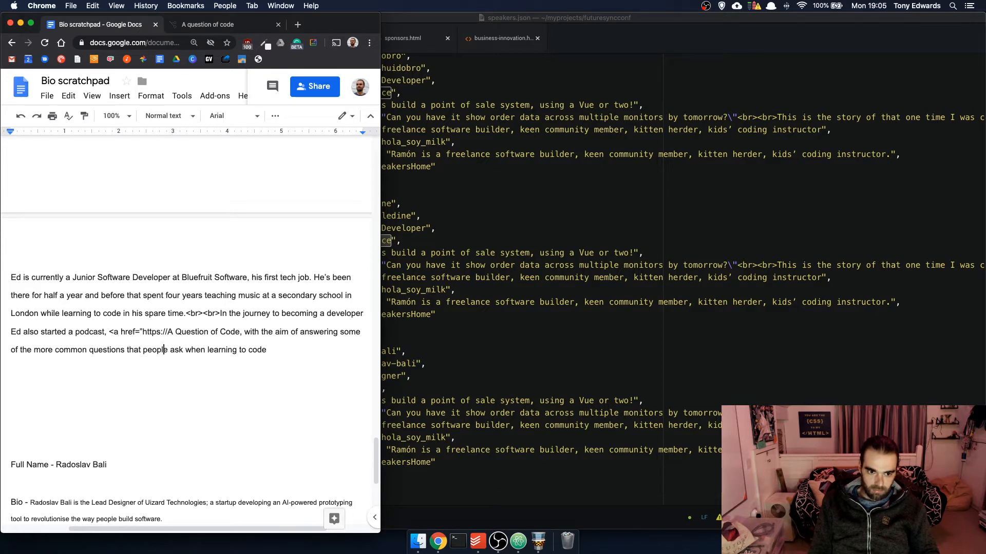
{"action": "key", "text": "shift+Left"}
{"action": "key", "text": "shift+Left"}
{"action": "key", "text": "shift+Left"}
{"action": "key", "text": "shift+Left"}
{"action": "key", "text": "shift+Left"}
{"action": "key", "text": "shift+Left"}
{"action": "key", "text": "shift+Left"}
{"action": "key", "text": "shift+Left"}
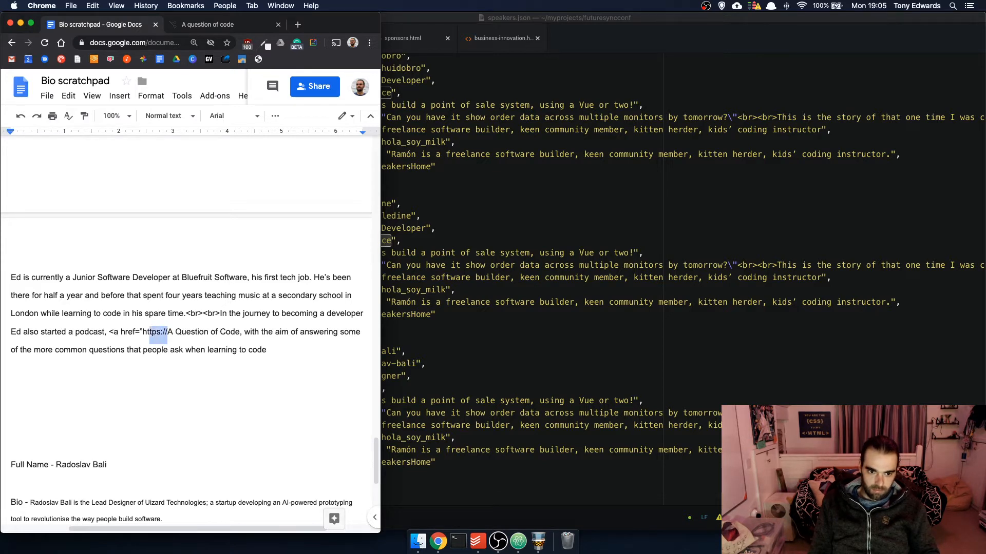
{"action": "type", "text": "https://aquestionofcode.com/"}
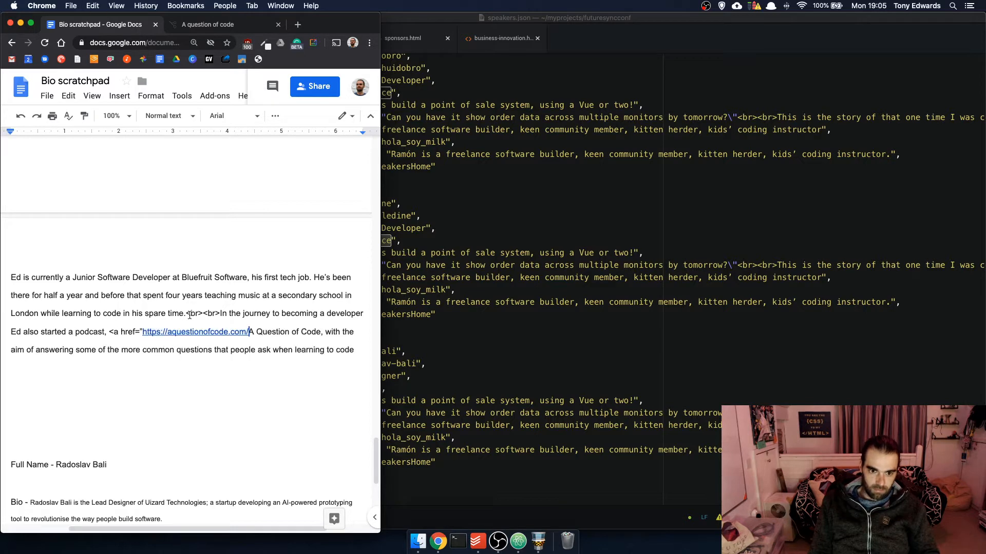
{"action": "type", "text": "\""}
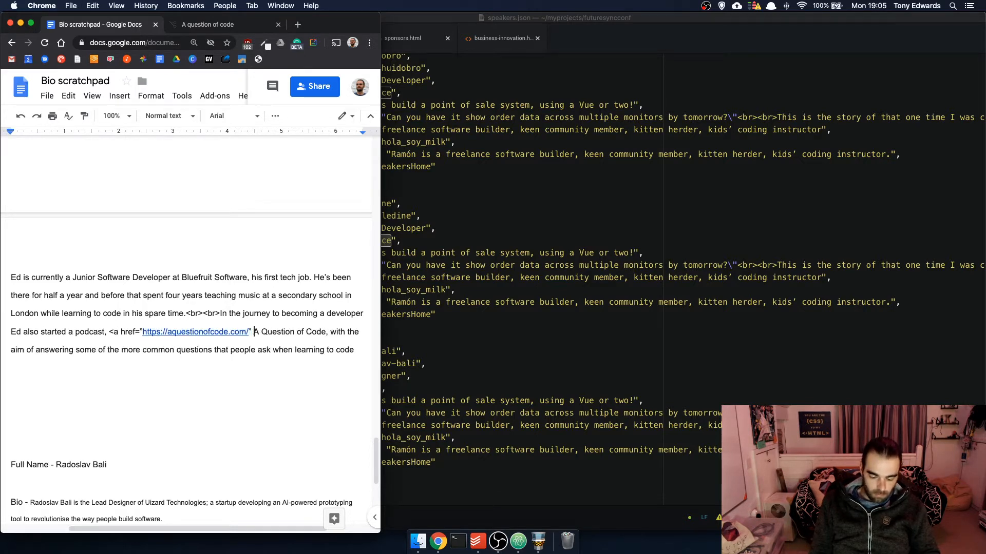
{"action": "type", "text": " title=\""}
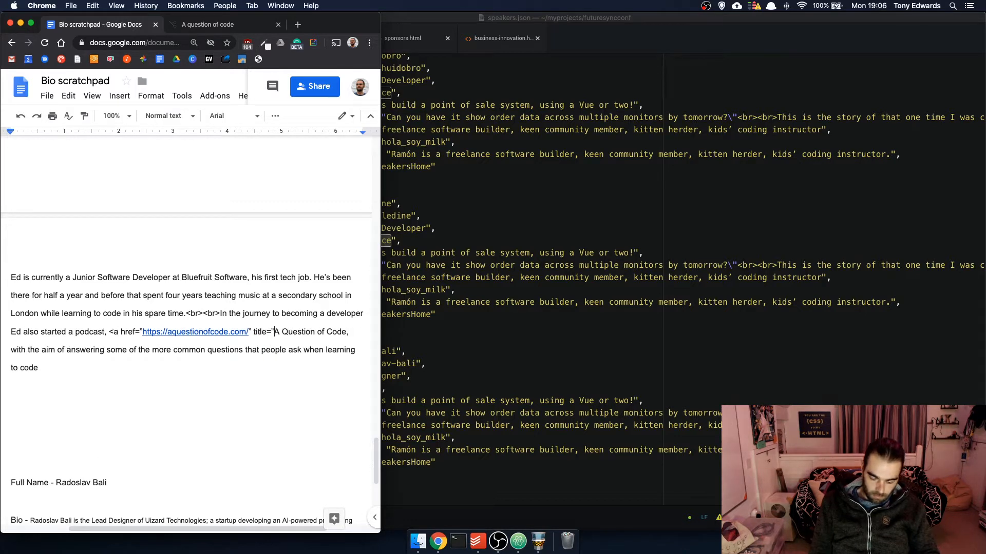
{"action": "type", "text": "A ques"}
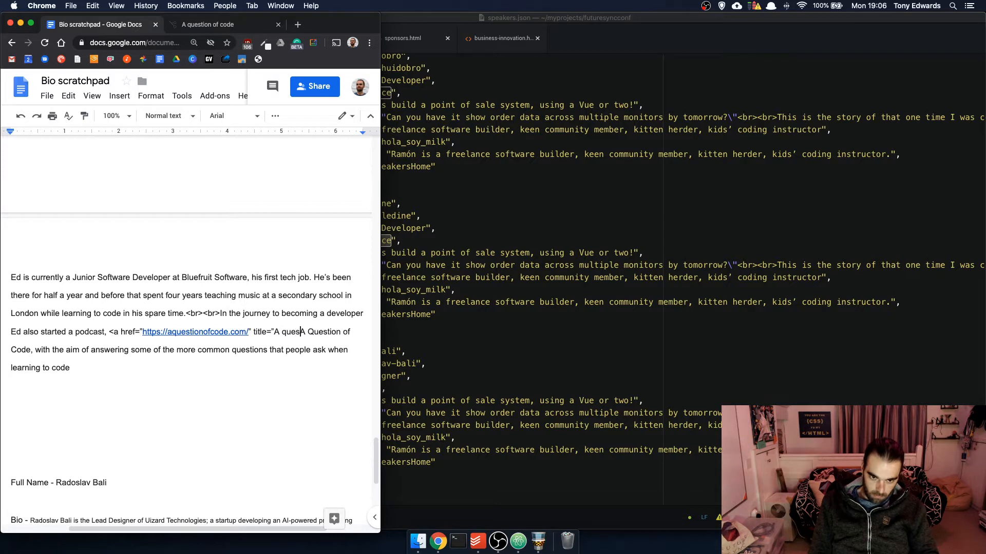
{"action": "type", "text": "tion of code"}
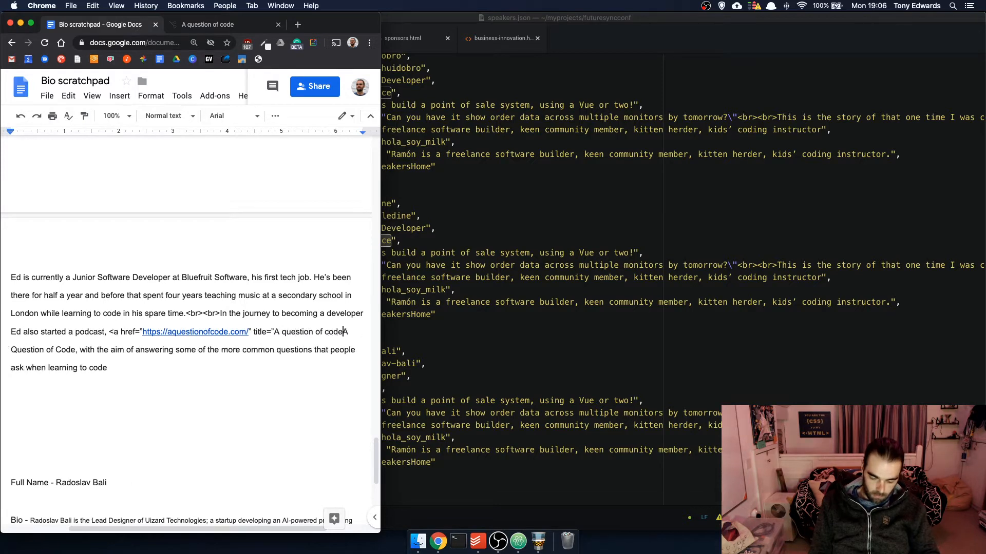
{"action": "type", "text": " podcast"}
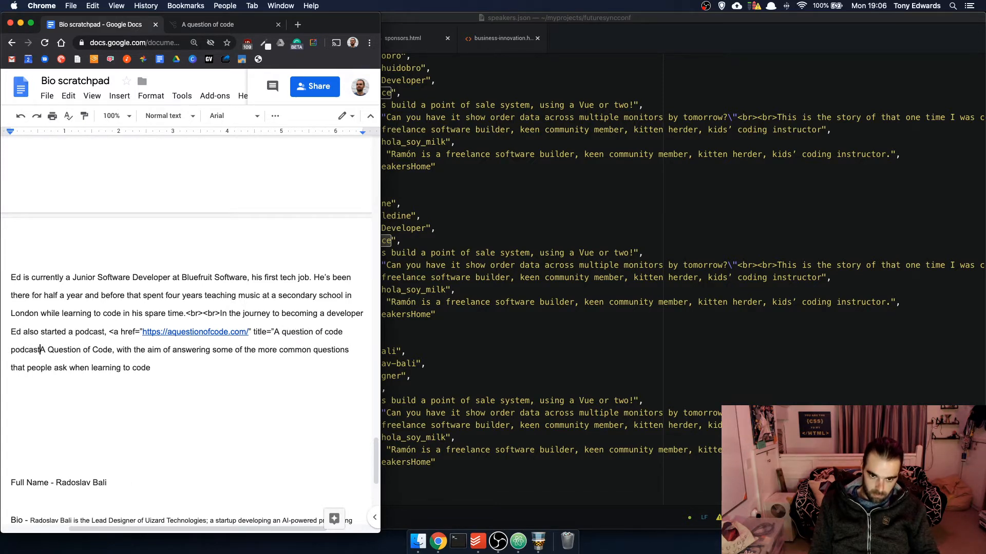
{"action": "type", "text": "\">"}
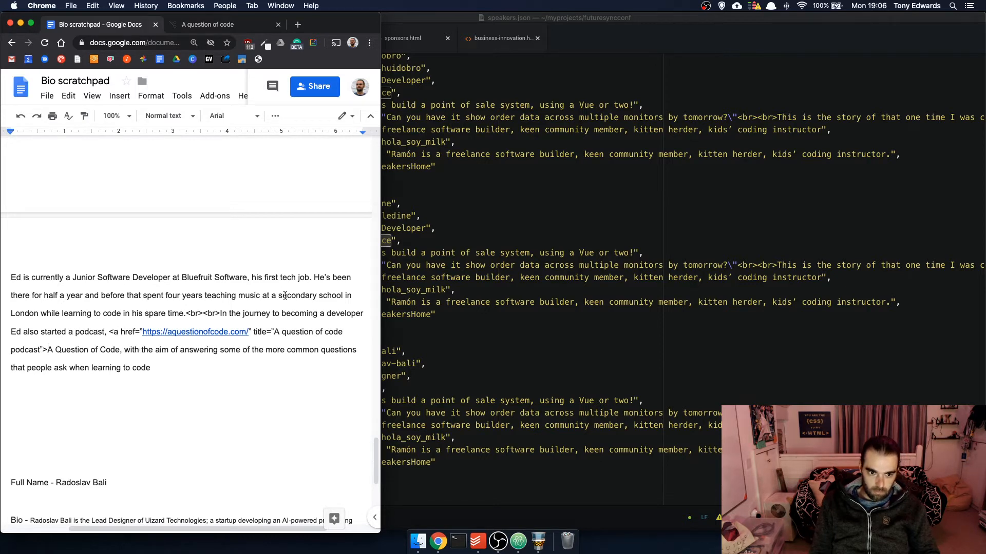
{"action": "left_click", "coordinate": [122, 351]}
{"action": "key", "text": "BackSpace"}
{"action": "type", "text": "</a\\"}
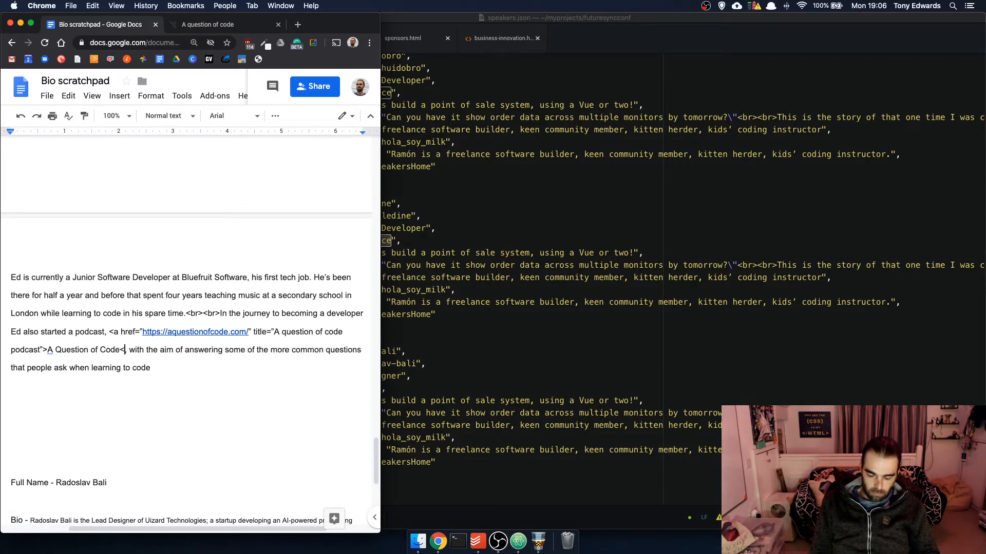
{"action": "type", "text": ">,"}
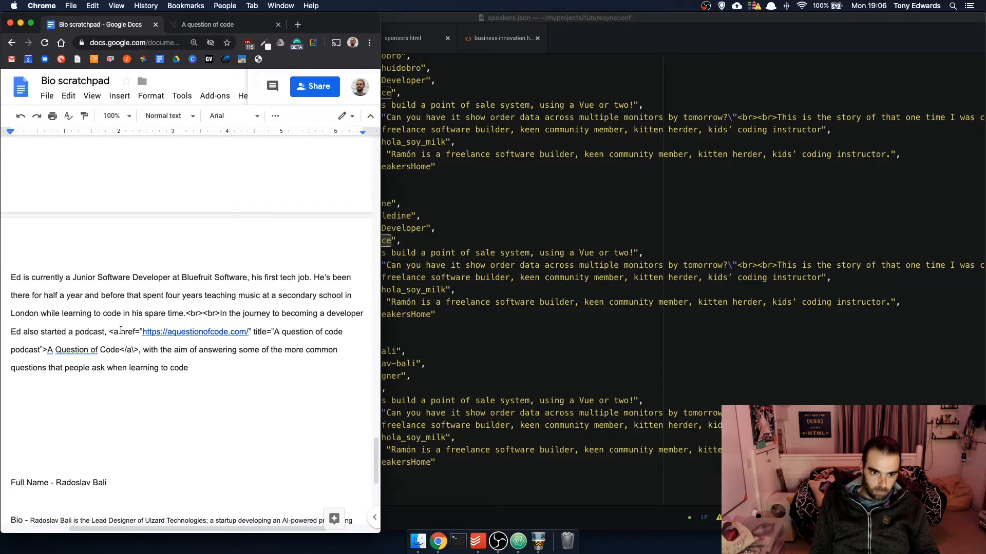
{"action": "key", "text": "Delete"}
{"action": "key", "text": "Left"}
{"action": "key", "text": "BackSpace"}
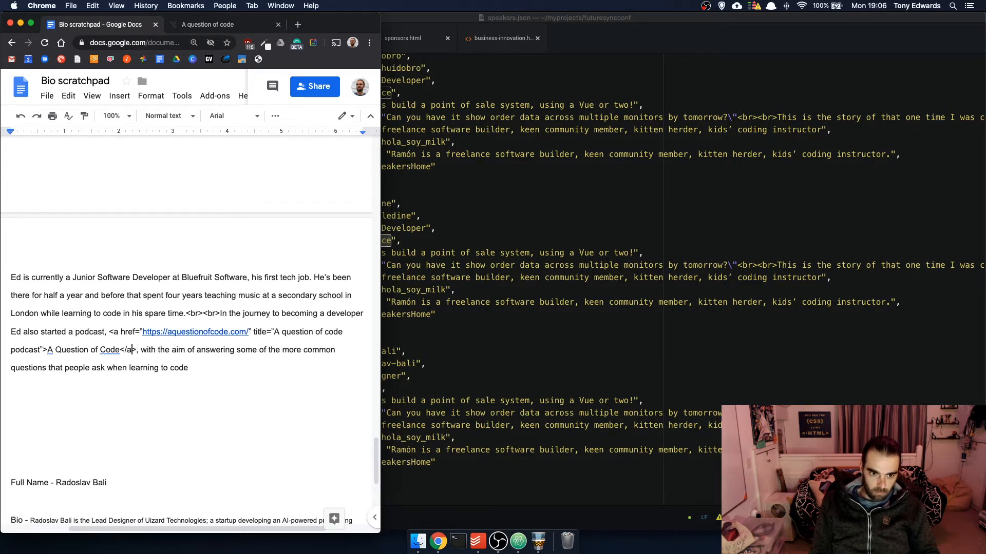
Backslash-escape the link's quotes and copy the finished bio paragraph
{"action": "left_click", "coordinate": [39, 346]}
{"action": "type", "text": "\\"}
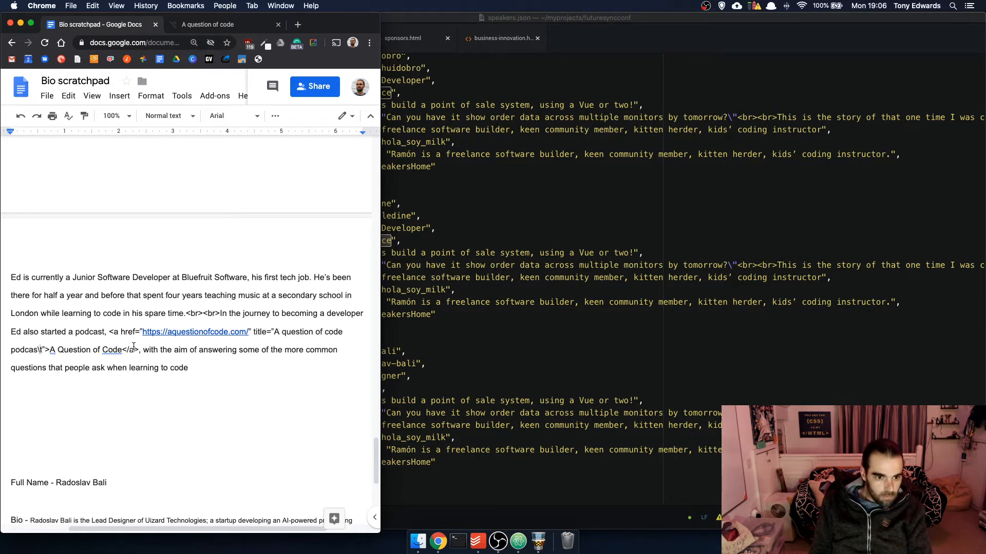
{"action": "key", "text": "BackSpace"}
{"action": "key", "text": "Right"}
{"action": "type", "text": "\\"}
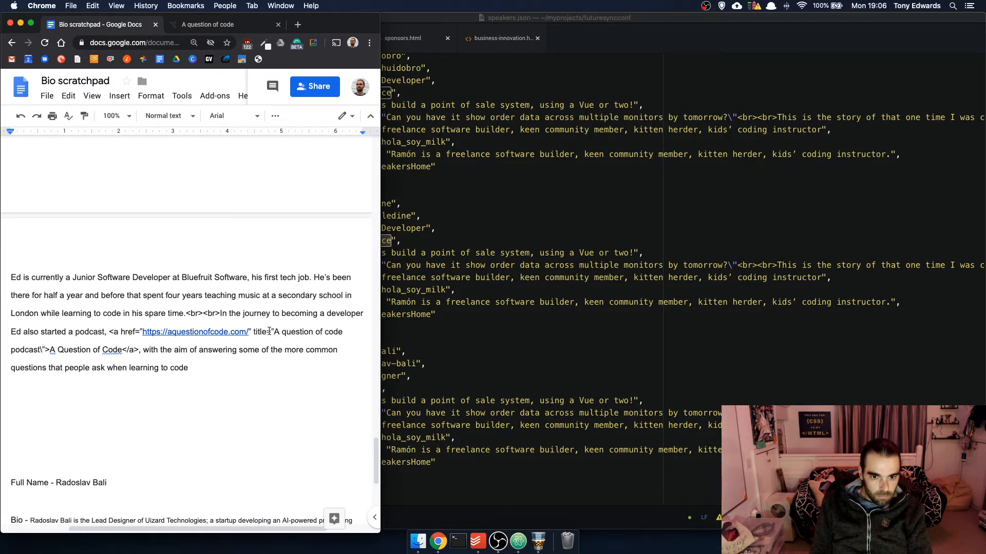
{"action": "type", "text": "\\"}
{"action": "left_click", "coordinate": [248, 332]}
{"action": "type", "text": "\\"}
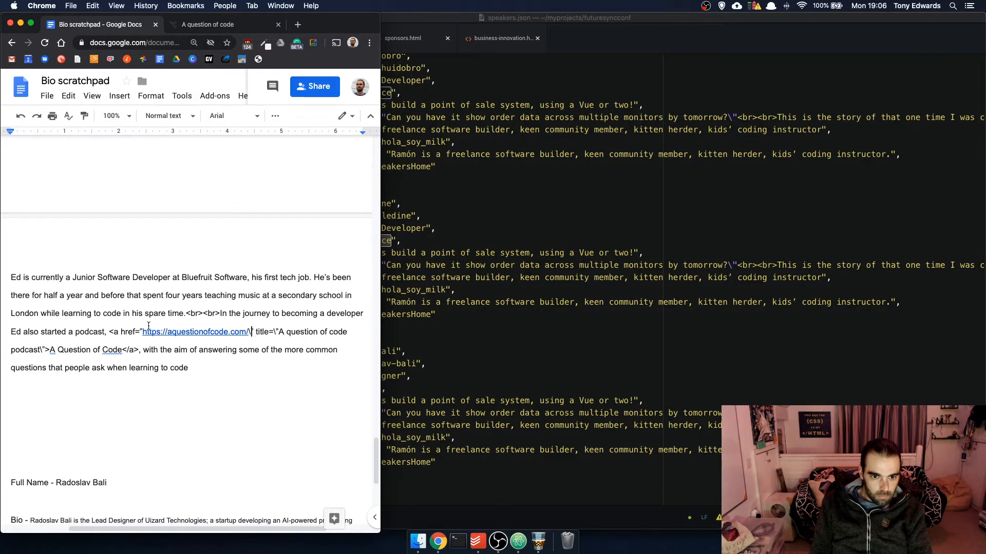
{"action": "left_click", "coordinate": [138, 329]}
{"action": "type", "text": "\\"}
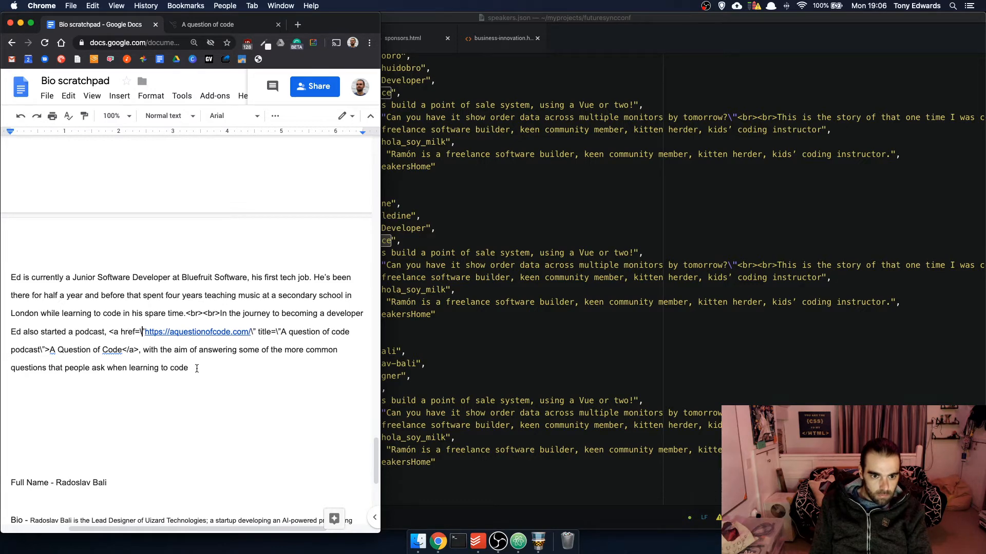
{"action": "left_click_drag", "start_coordinate": [197, 386], "coordinate": [9, 277]}
{"action": "key", "text": "super+c"}
{"action": "left_click", "coordinate": [579, 409]}
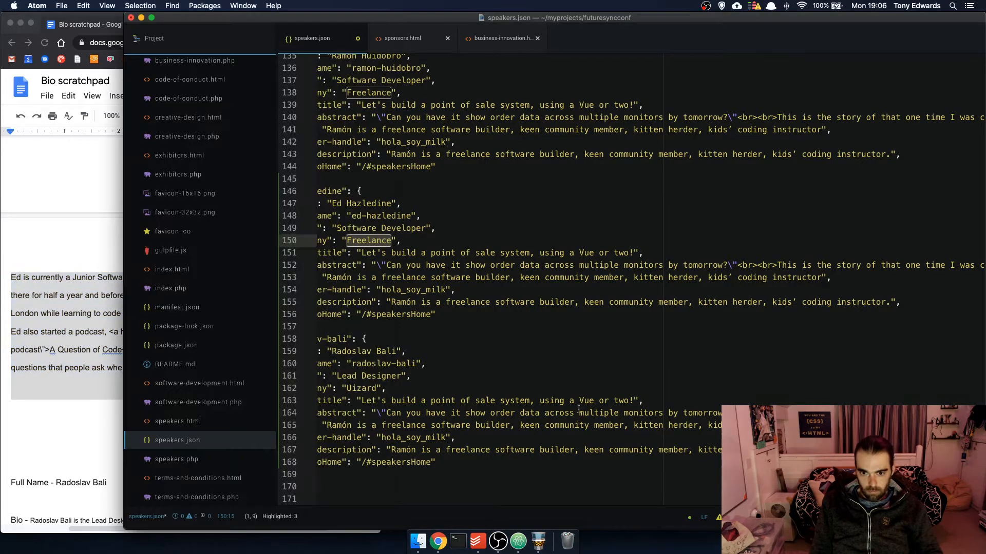
Paste the copied bio over the placeholder bio value on line 153 of speakers.json
{"action": "scroll", "coordinate": [348, 273], "scroll_direction": "left", "scroll_amount": 3}
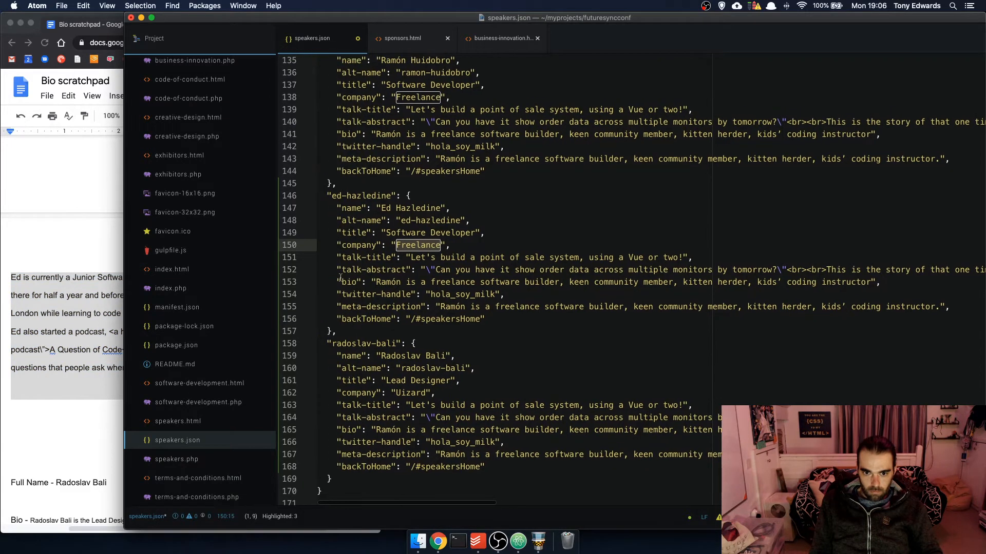
{"action": "left_click", "coordinate": [375, 281]}
{"action": "key", "text": "shift+super+Right"}
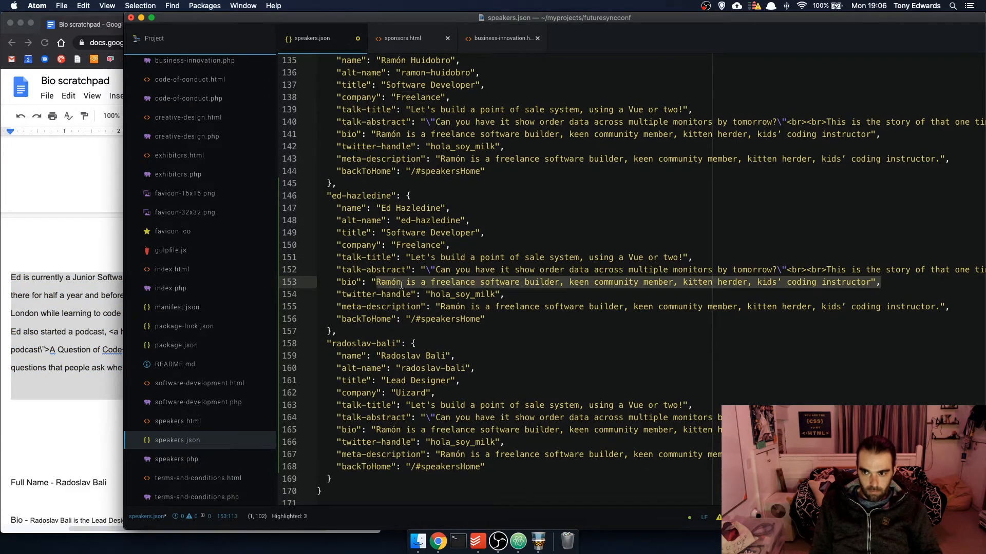
{"action": "key", "text": "shift+Left"}
{"action": "key", "text": "shift+Left"}
{"action": "key", "text": "super+v"}
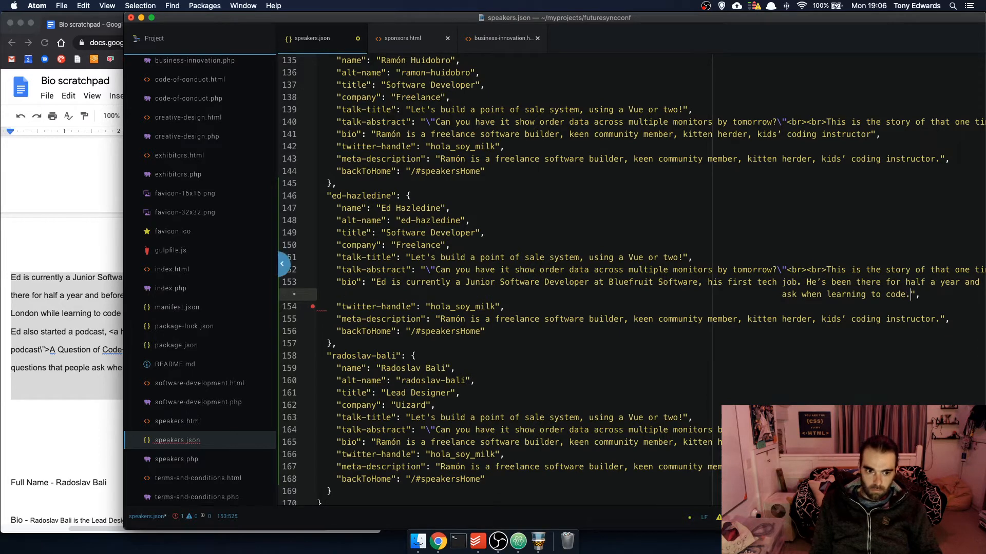
{"action": "left_click", "coordinate": [28, 305]}
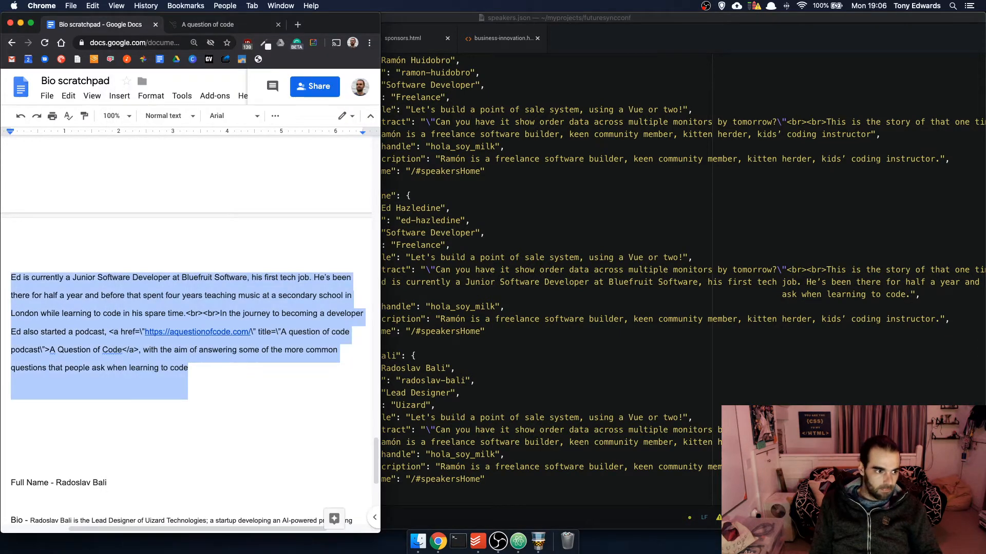
{"action": "key", "text": "super+Tab"}
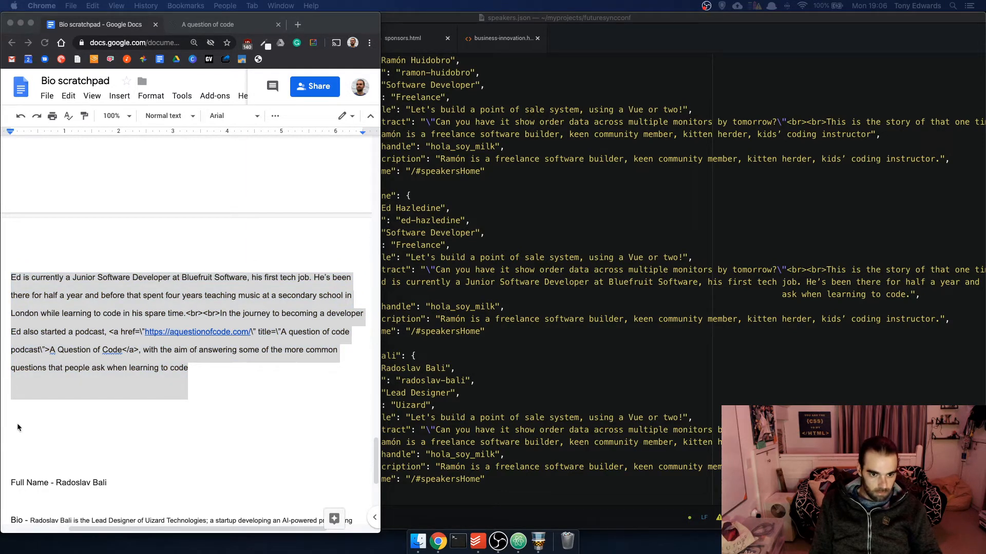
Paste the talk abstract into the scratchpad and merge its three paragraphs with <br><br> tags
{"action": "key", "text": "super+Tab"}
{"action": "left_click", "coordinate": [161, 422]}
{"action": "key", "text": "super+v"}
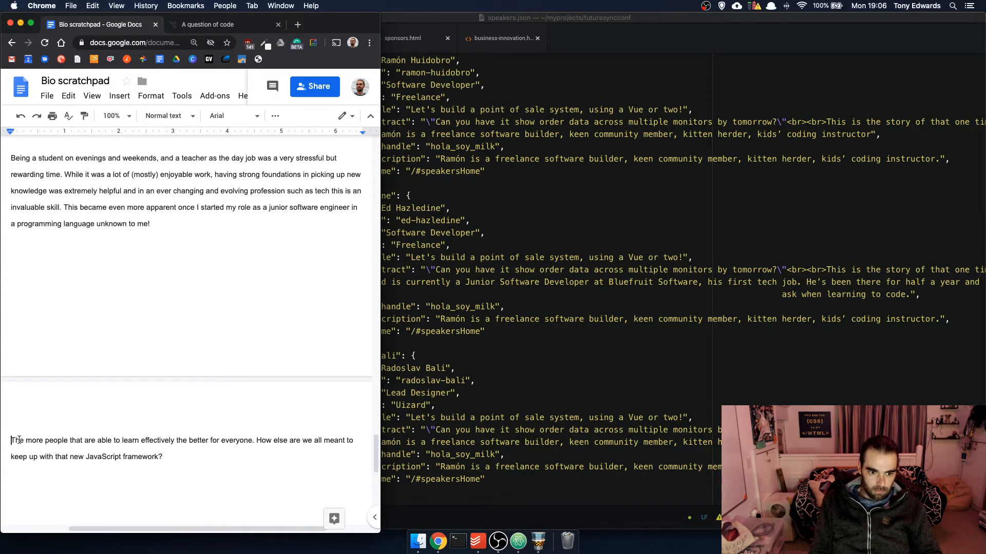
{"action": "key", "text": "BackSpace"}
{"action": "key", "text": "BackSpace"}
{"action": "type", "text": "<br><"}
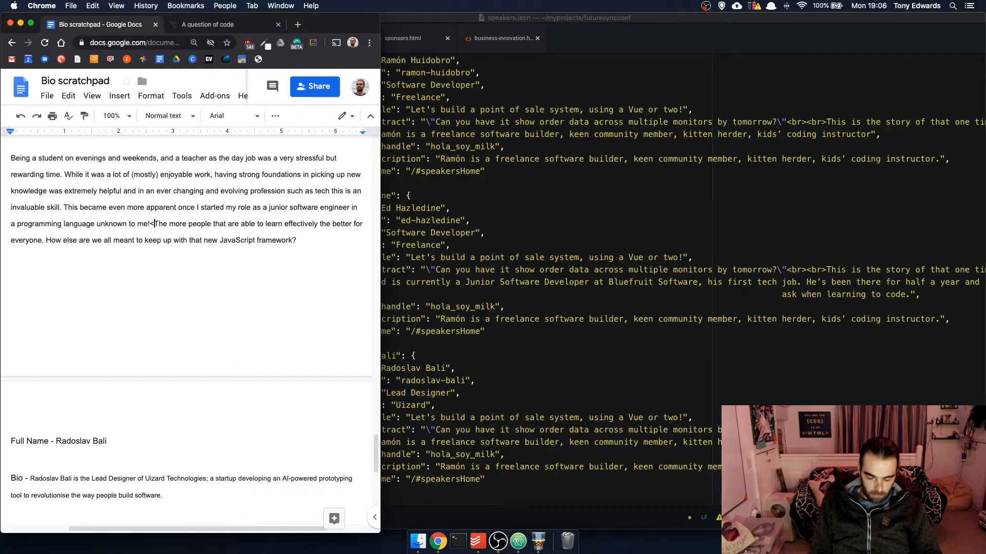
{"action": "type", "text": "br<"}
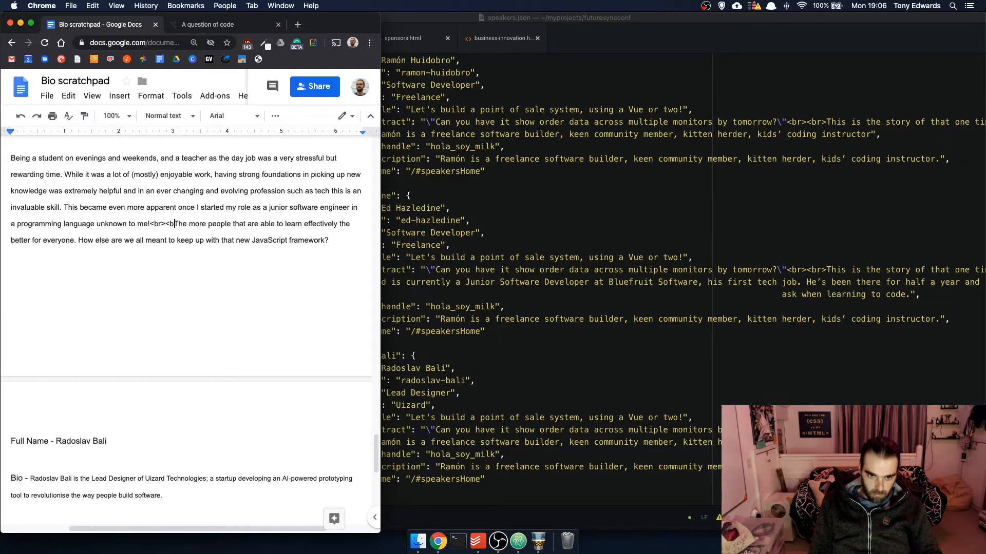
{"action": "type", "text": ">"}
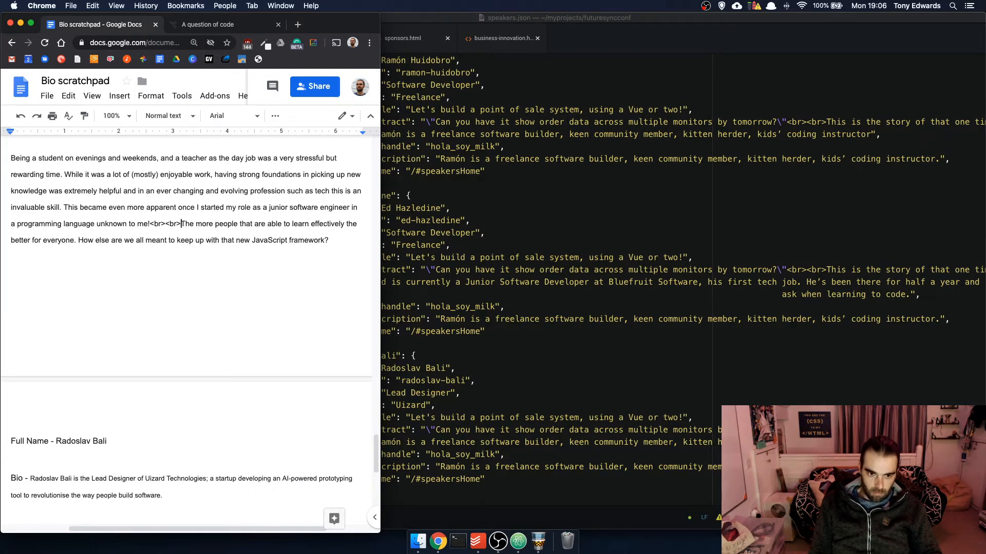
{"action": "key", "text": "shift+Left"}
{"action": "key", "text": "shift+Left"}
{"action": "key", "text": "shift+Left"}
{"action": "key", "text": "shift+Left"}
{"action": "key", "text": "shift+Left"}
{"action": "key", "text": "shift+Left"}
{"action": "key", "text": "shift+Left"}
{"action": "key", "text": "shift+Left"}
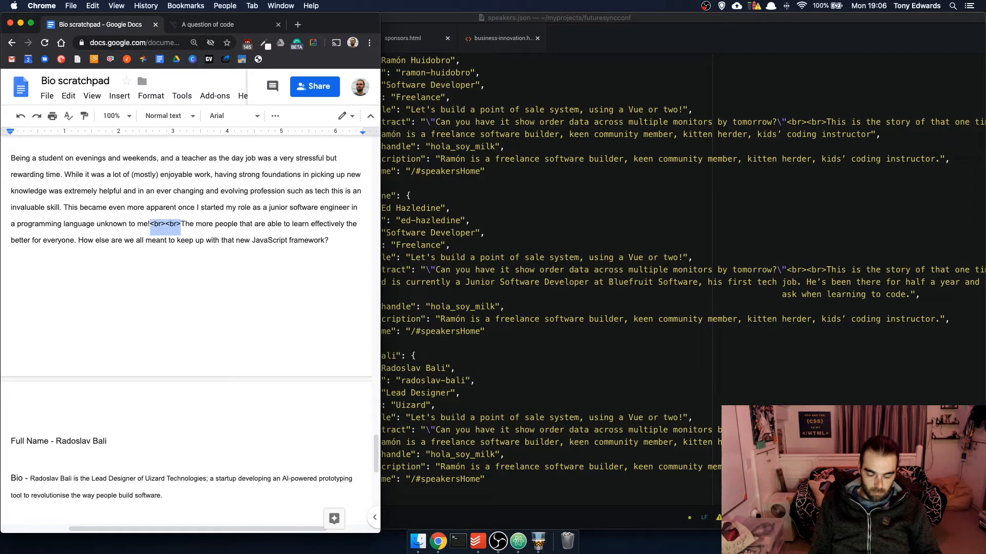
{"action": "scroll", "coordinate": [46, 403], "scroll_direction": "up", "scroll_amount": 5}
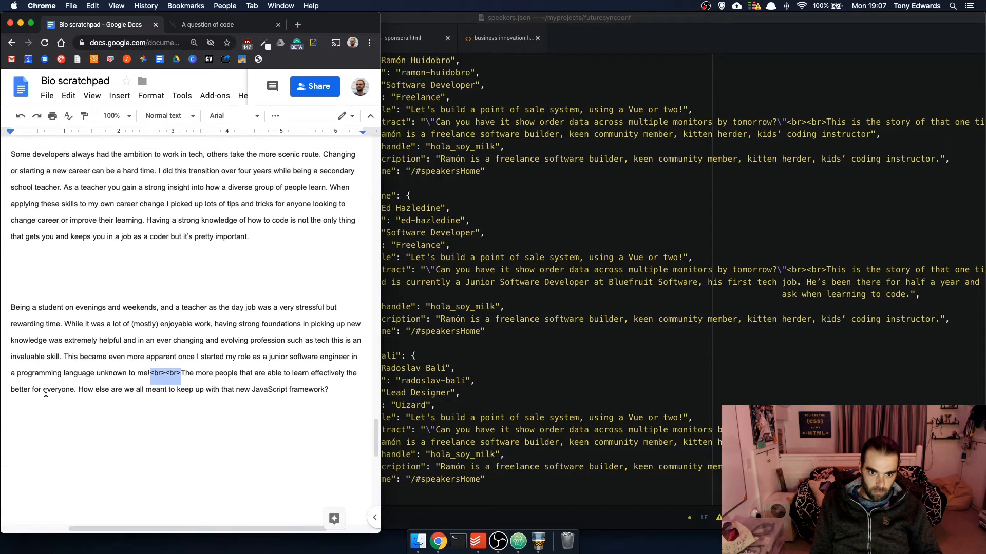
{"action": "left_click", "coordinate": [10, 307]}
{"action": "key", "text": "BackSpace"}
{"action": "key", "text": "BackSpace"}
{"action": "key", "text": "BackSpace"}
{"action": "key", "text": "BackSpace"}
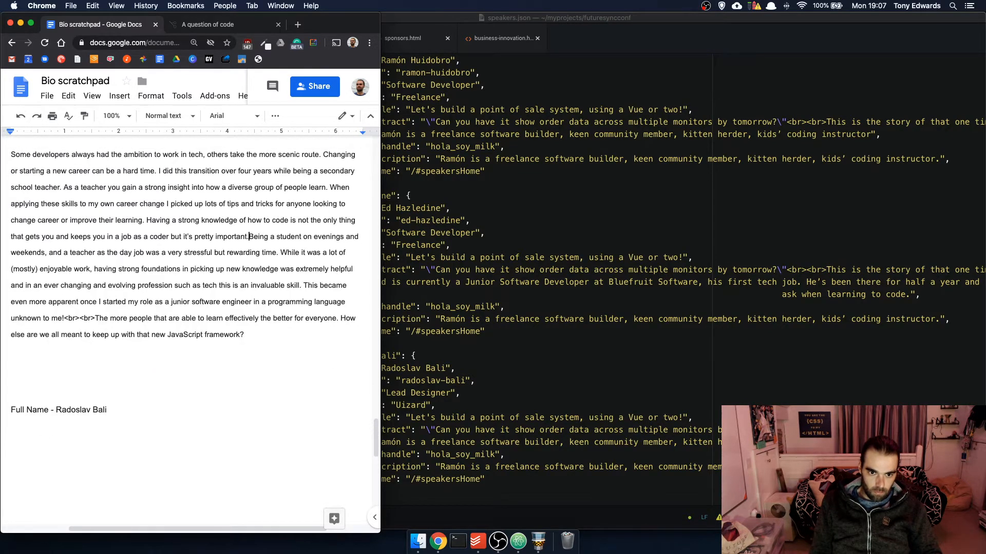
{"action": "key", "text": "super+v"}
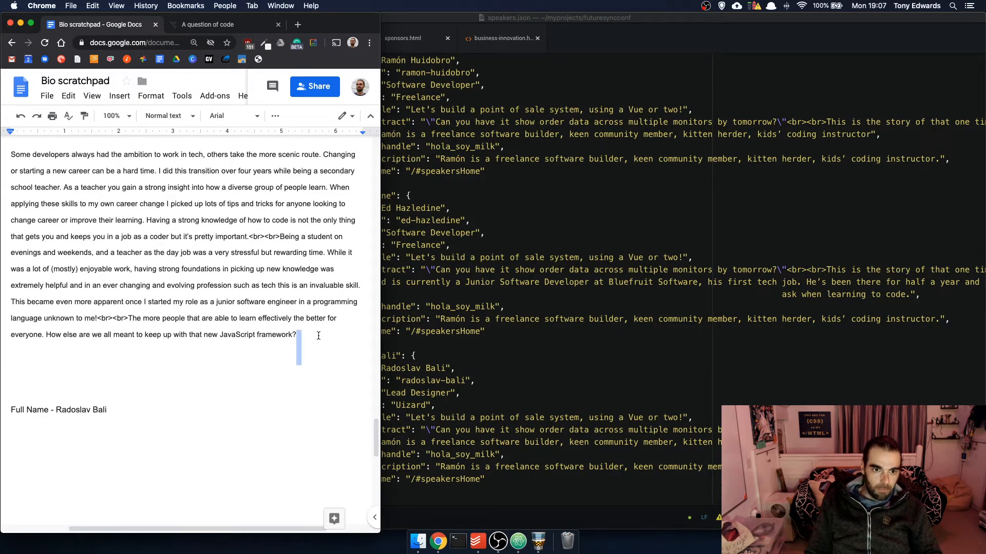
{"action": "left_click_drag", "start_coordinate": [298, 367], "coordinate": [50, 280]}
{"action": "key", "text": "super+Tab"}
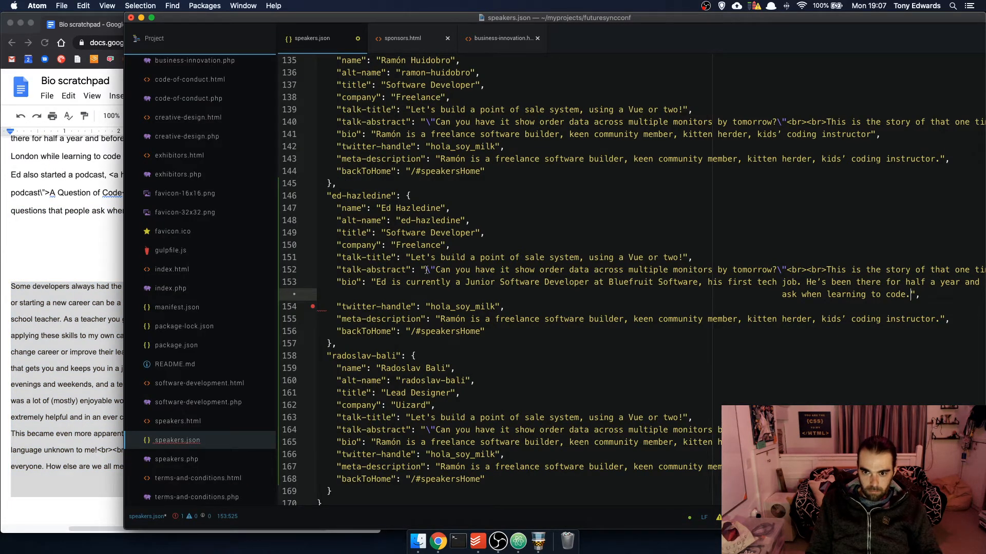
Paste the abstract beginning 'Some developers always had the ambition to work in tech' over line 152's placeholder
{"action": "left_click", "coordinate": [426, 270]}
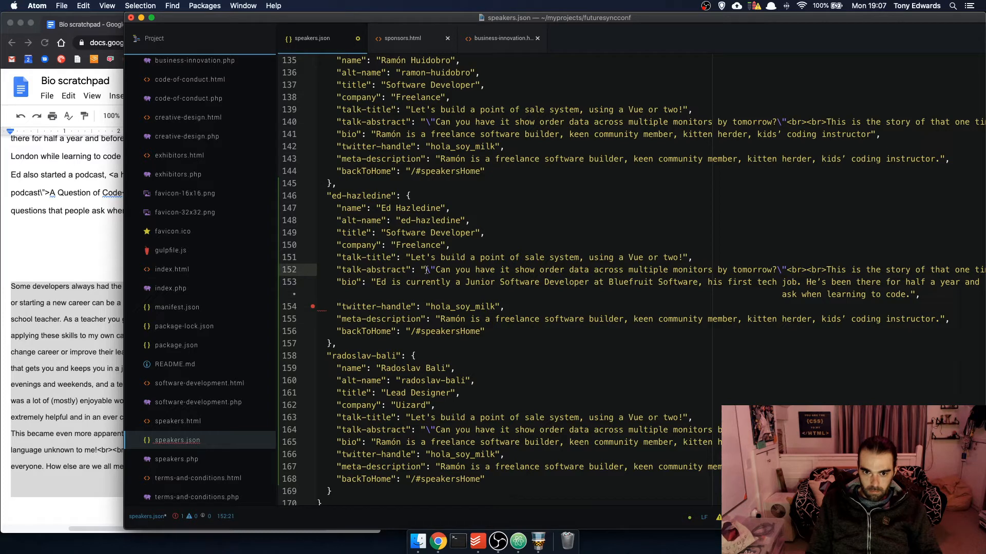
{"action": "left_click_drag", "start_coordinate": [426, 270], "coordinate": [829, 272]}
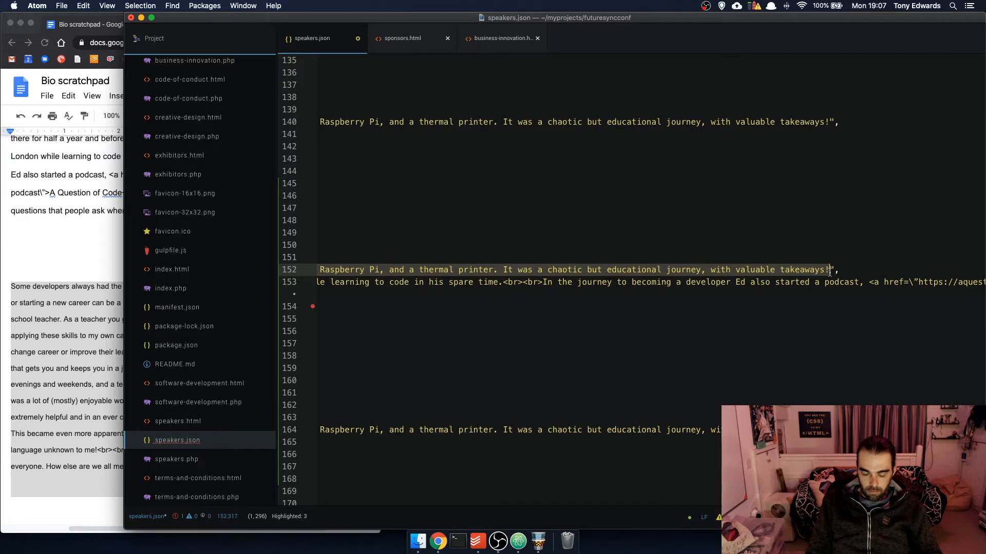
{"action": "key", "text": "super+v"}
{"action": "scroll", "coordinate": [694, 303], "scroll_direction": "left", "scroll_amount": 3}
{"action": "scroll", "coordinate": [697, 304], "scroll_direction": "left", "scroll_amount": 10}
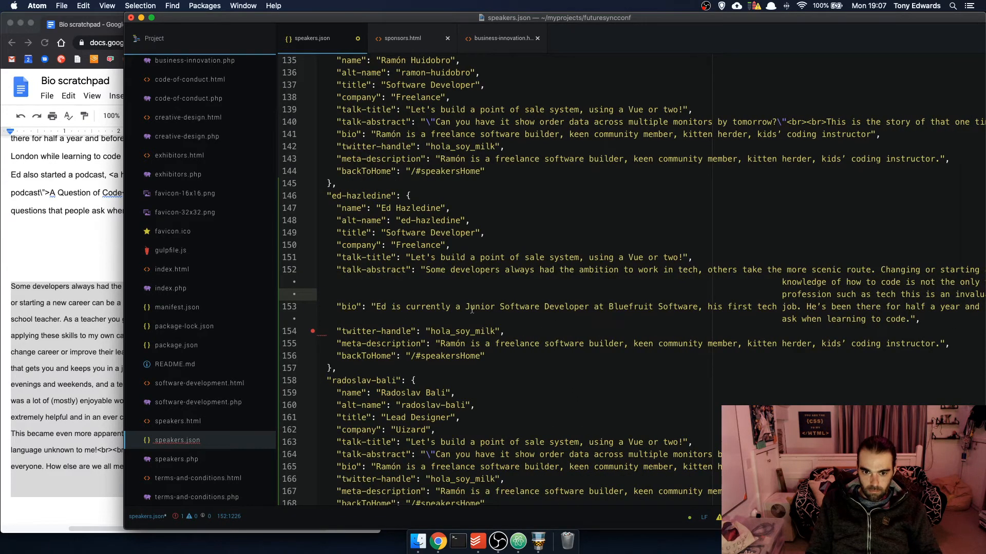
{"action": "left_click", "coordinate": [329, 368]}
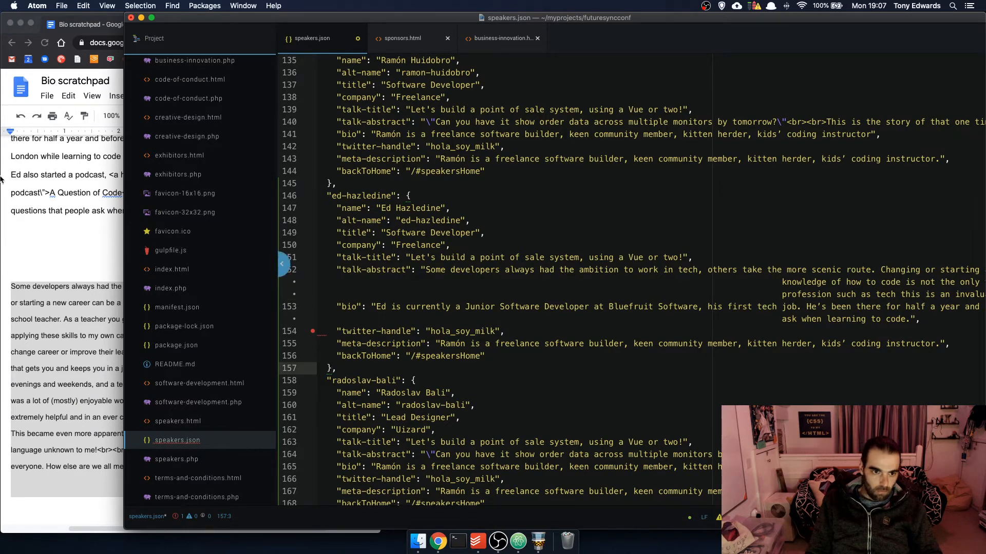
{"action": "key", "text": "super+Tab"}
Open twitter.com, search the speaker's name and select his handle in the profile URL
{"action": "left_click", "coordinate": [296, 24]}
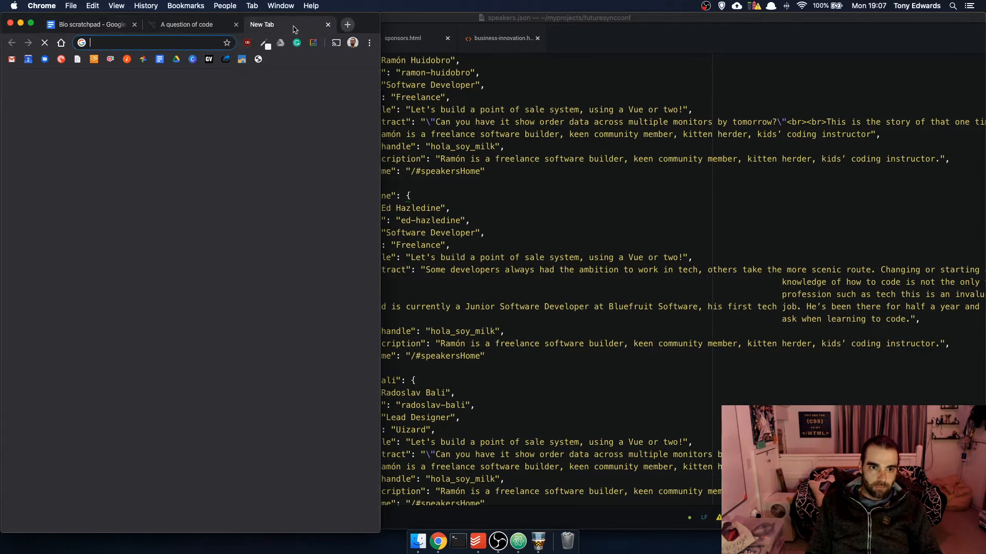
{"action": "type", "text": "twitt"}
{"action": "key", "text": "Return"}
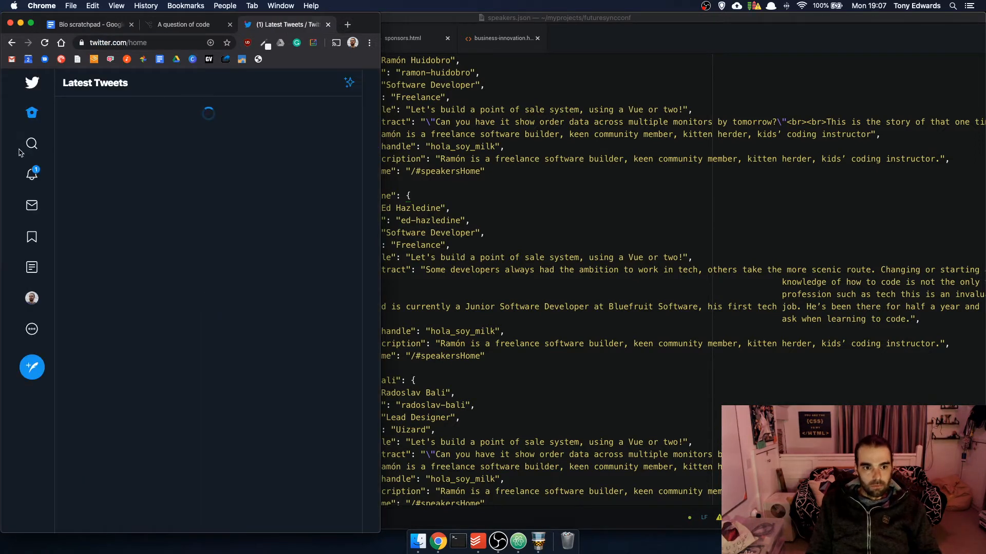
{"action": "left_click", "coordinate": [32, 143]}
{"action": "left_click", "coordinate": [199, 78]}
{"action": "type", "text": "ed hazle"}
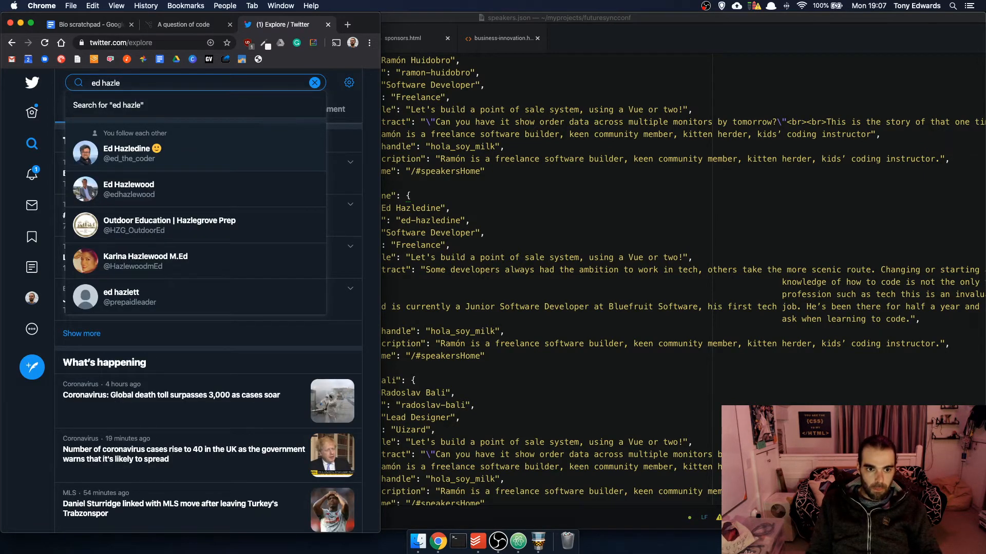
{"action": "key", "text": "Return"}
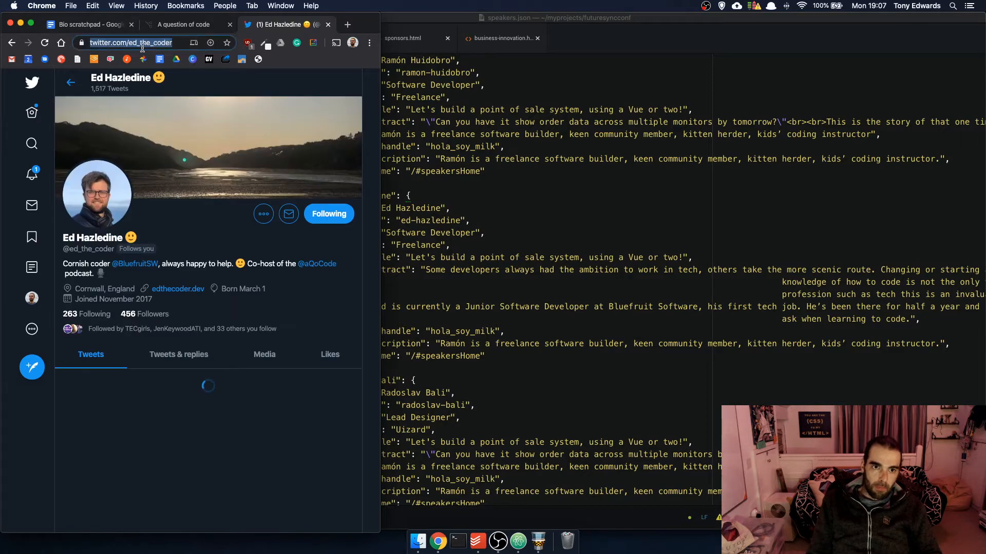
{"action": "double_click", "coordinate": [176, 44]}
{"action": "key", "text": "super+c"}
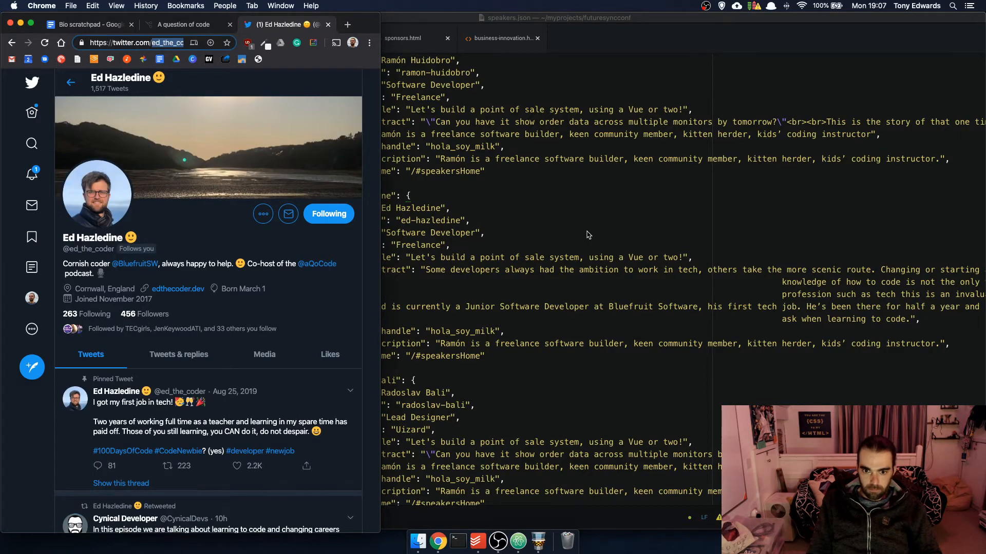
{"action": "left_click", "coordinate": [510, 271]}
Paste the speaker's handle over the placeholder and copy the bio's job sentence into meta-description
{"action": "left_click_drag", "start_coordinate": [493, 331], "coordinate": [430, 331]}
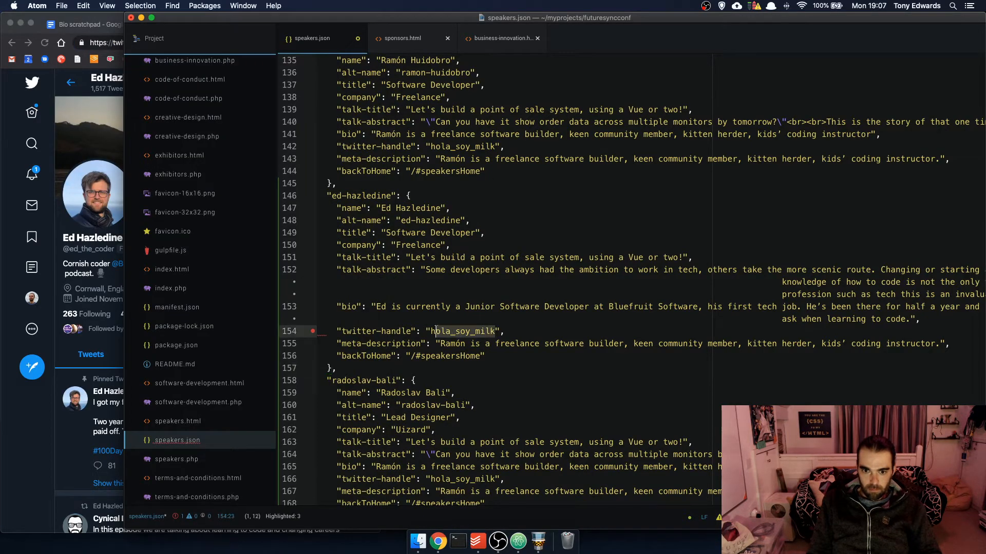
{"action": "key", "text": "super+v"}
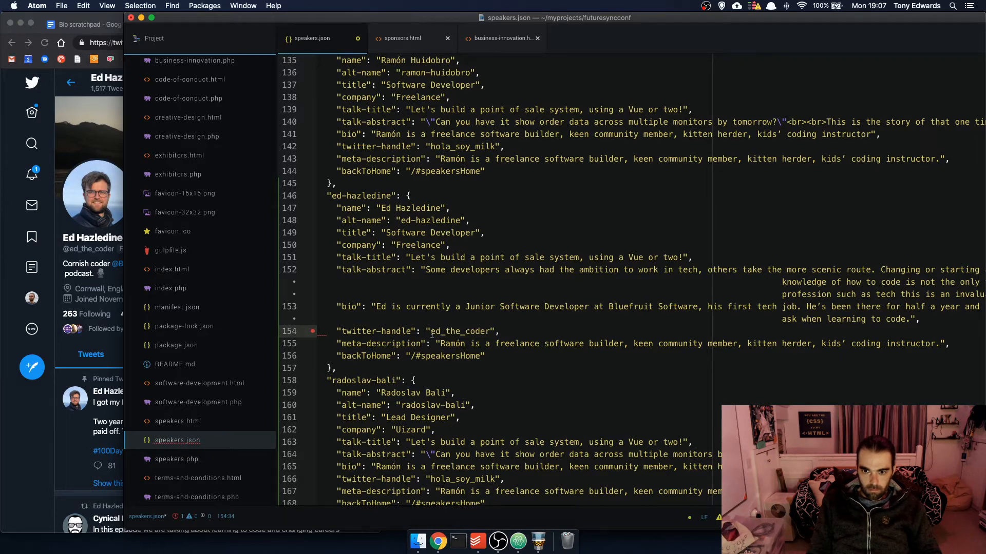
{"action": "left_click_drag", "start_coordinate": [377, 306], "coordinate": [696, 307]}
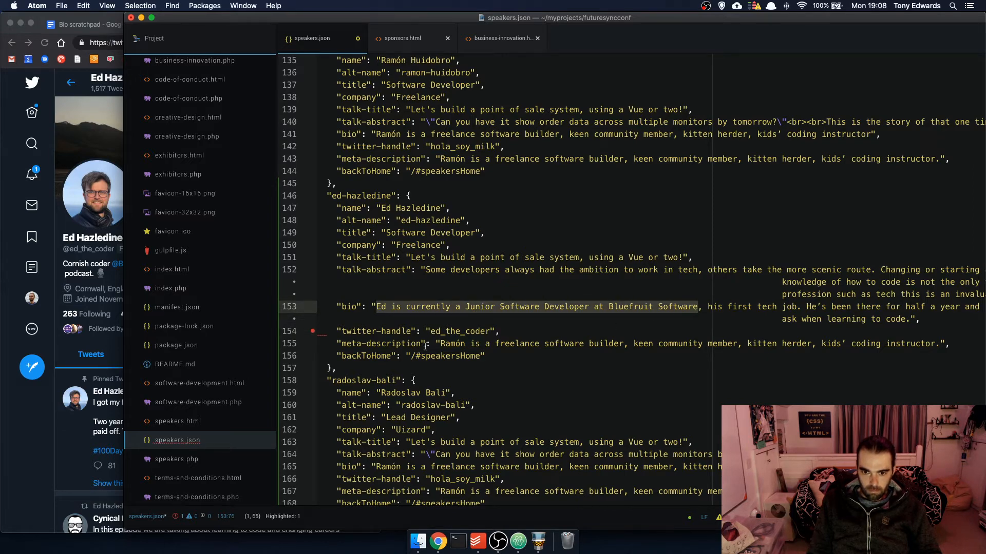
{"action": "key", "text": "super+c"}
{"action": "left_click_drag", "start_coordinate": [440, 343], "coordinate": [939, 343]}
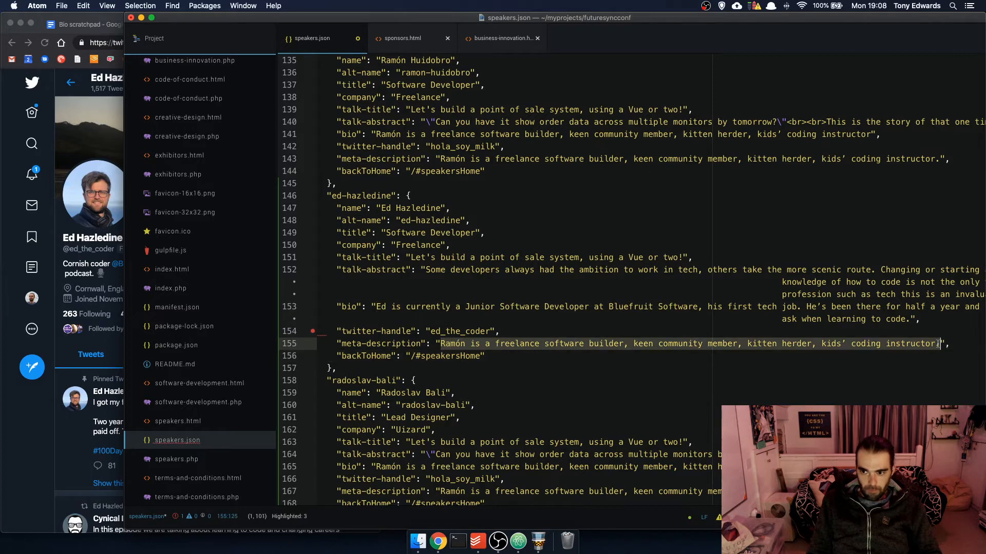
{"action": "key", "text": "super+v"}
Edit the meta-description to say he helps others enter the industry through the Question of Code Podcast
{"action": "left_click_drag", "start_coordinate": [520, 344], "coordinate": [469, 344]}
{"action": "type", "text": "v"}
{"action": "key", "text": "BackSpace"}
{"action": "key", "text": "BackSpace"}
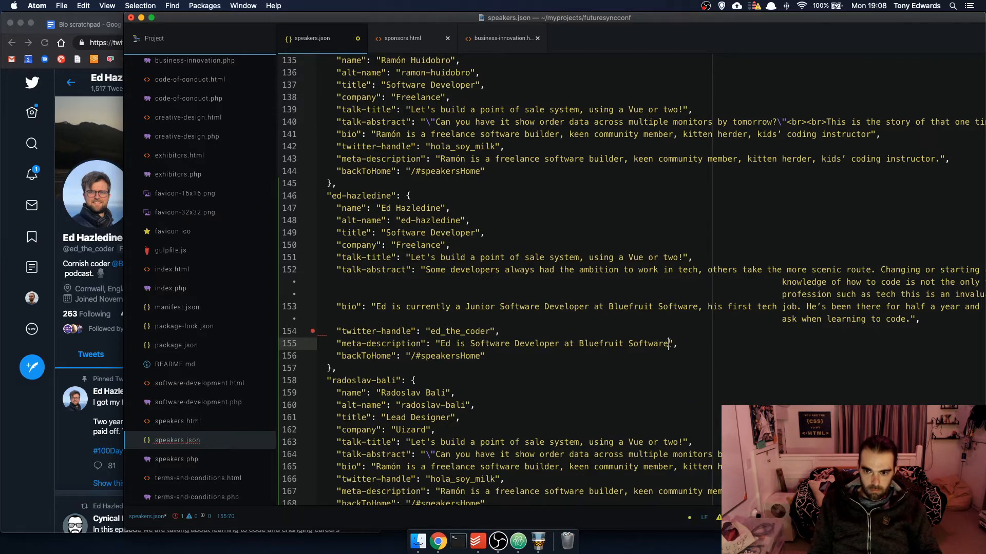
{"action": "type", "text": "helps other"}
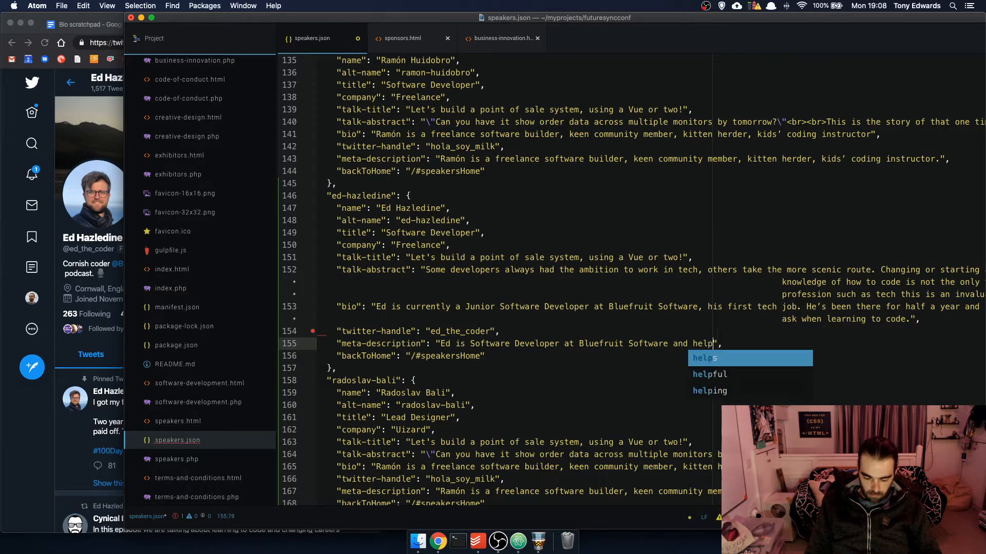
{"action": "type", "text": "s enter the "}
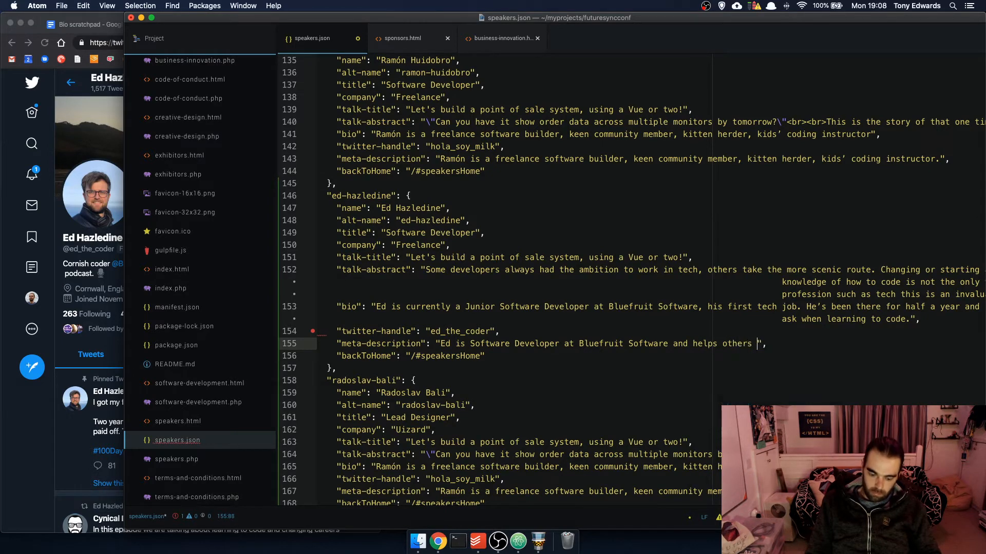
{"action": "type", "text": "industry "}
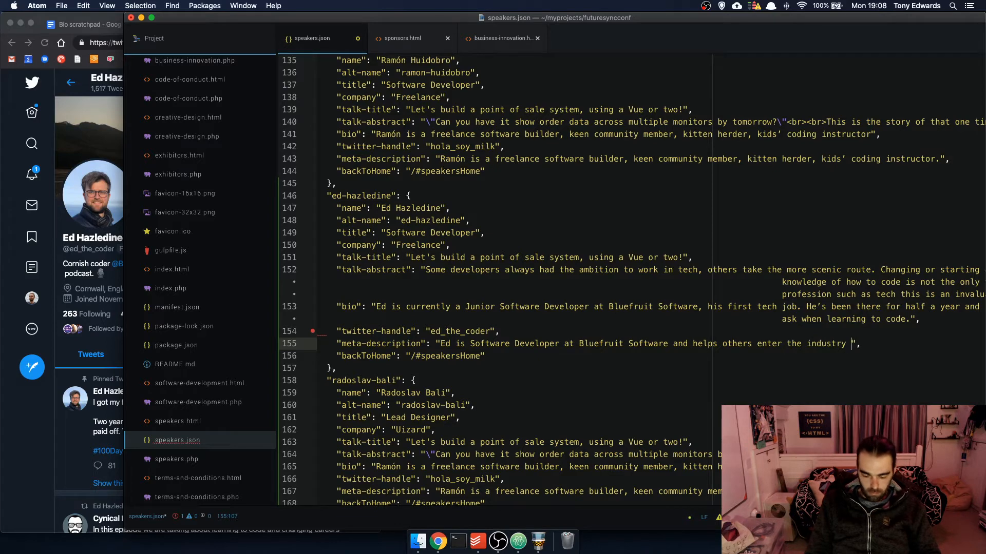
{"action": "type", "text": "through "}
{"action": "type", "text": "the Question of "}
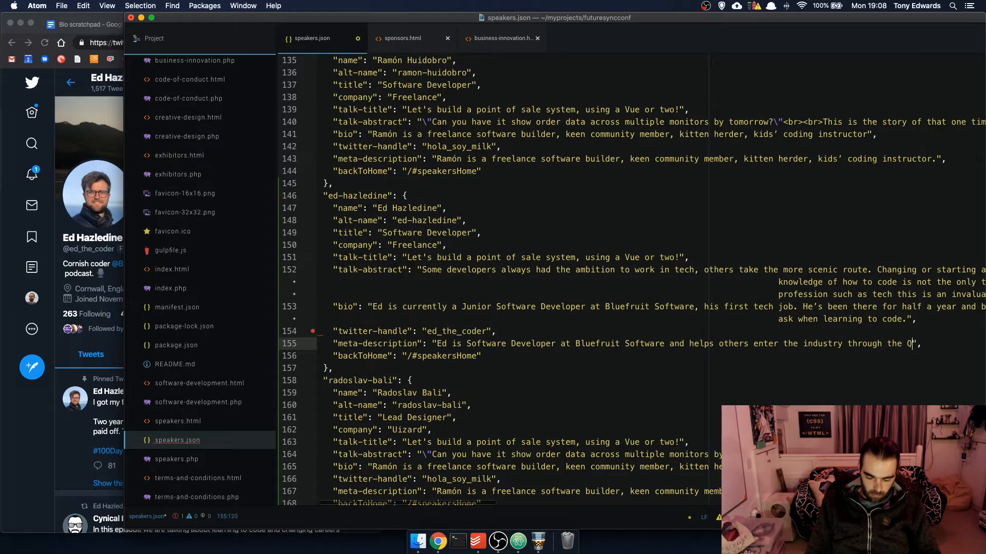
{"action": "type", "text": "Code "}
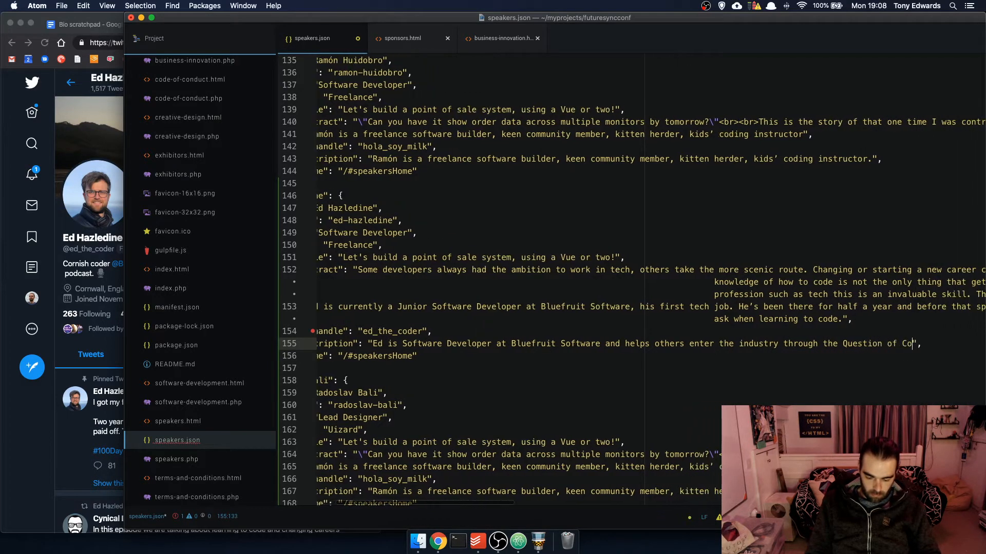
{"action": "type", "text": "Podcasr"}
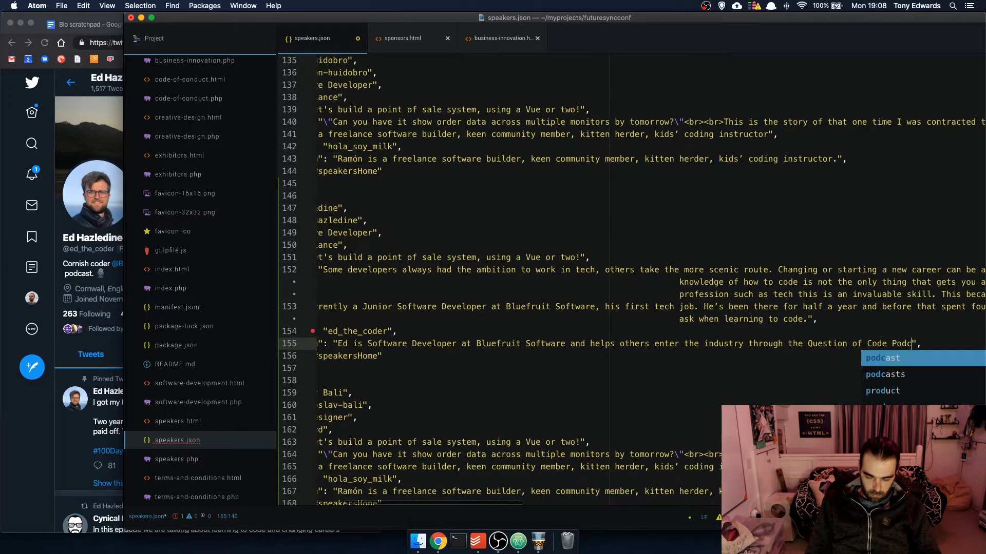
{"action": "key", "text": "BackSpace"}
{"action": "type", "text": "t"}
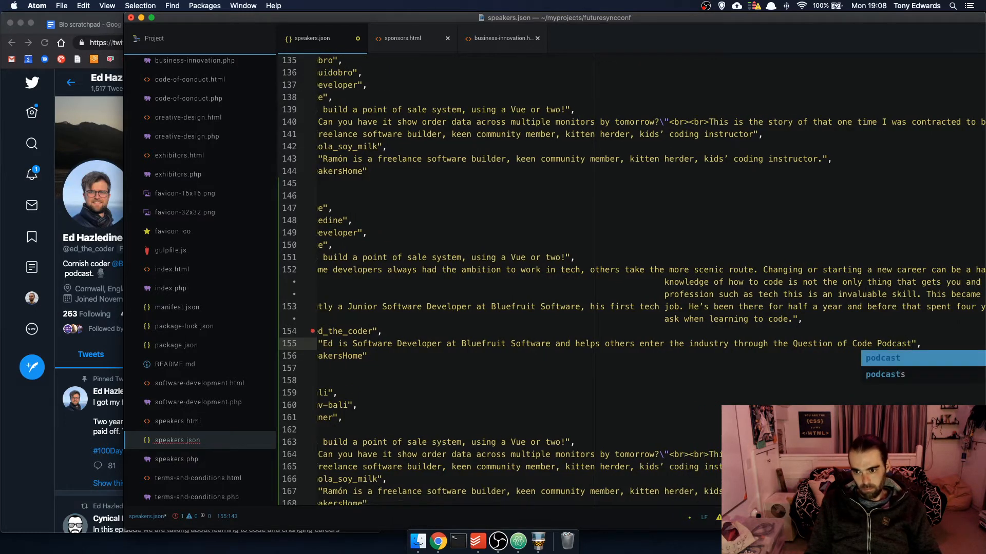
{"action": "type", "text": "."}
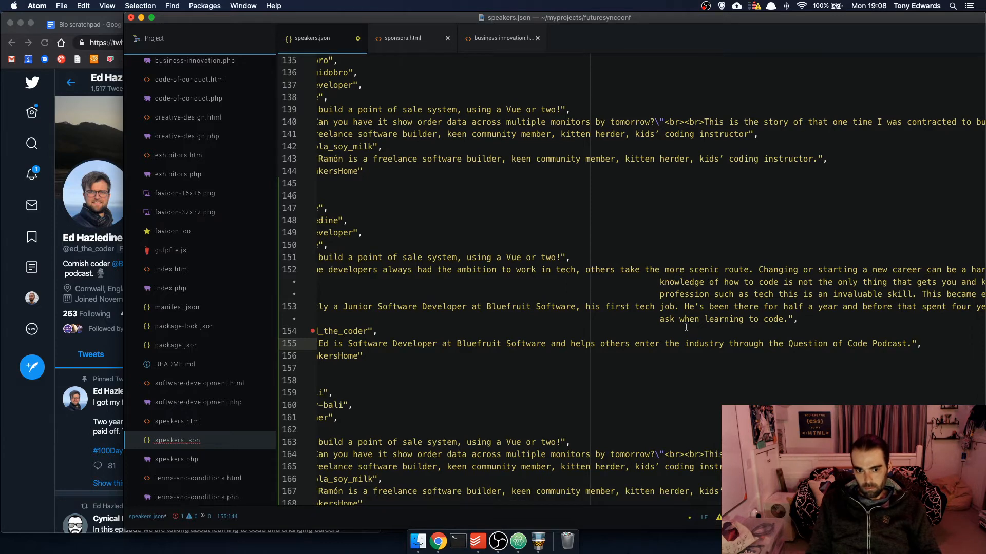
{"action": "scroll", "coordinate": [686, 327], "scroll_direction": "left", "scroll_amount": 5}
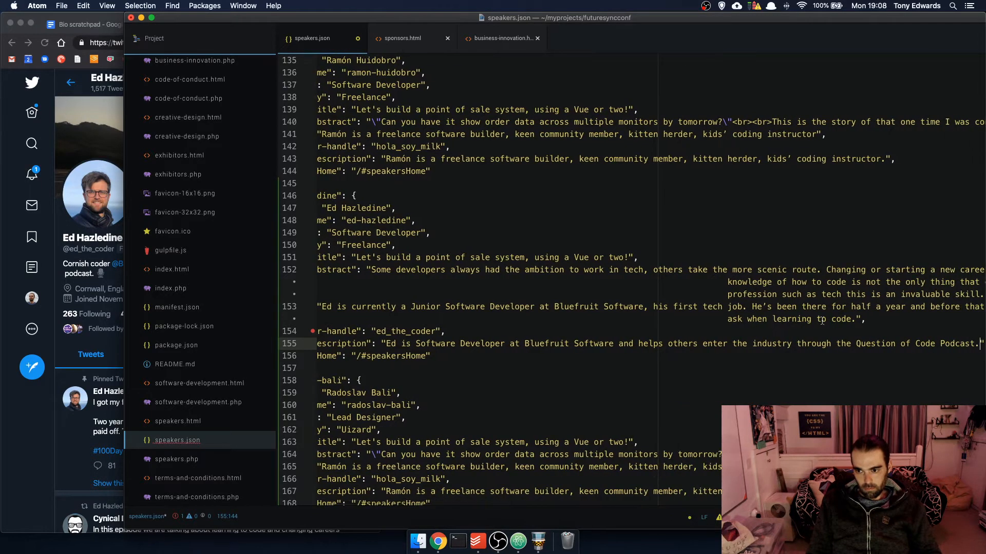
{"action": "scroll", "coordinate": [822, 321], "scroll_direction": "left", "scroll_amount": 2}
{"action": "scroll", "coordinate": [821, 321], "scroll_direction": "up", "scroll_amount": 2}
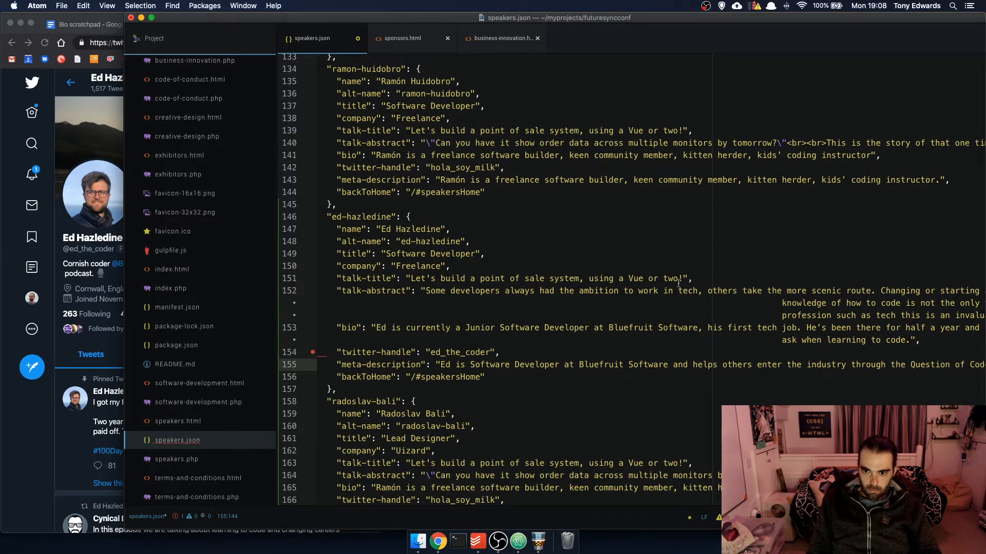
Paste the Bluefruit Software job sentence as the speaker's talk title on line 151
{"action": "left_click_drag", "start_coordinate": [683, 278], "coordinate": [440, 278]}
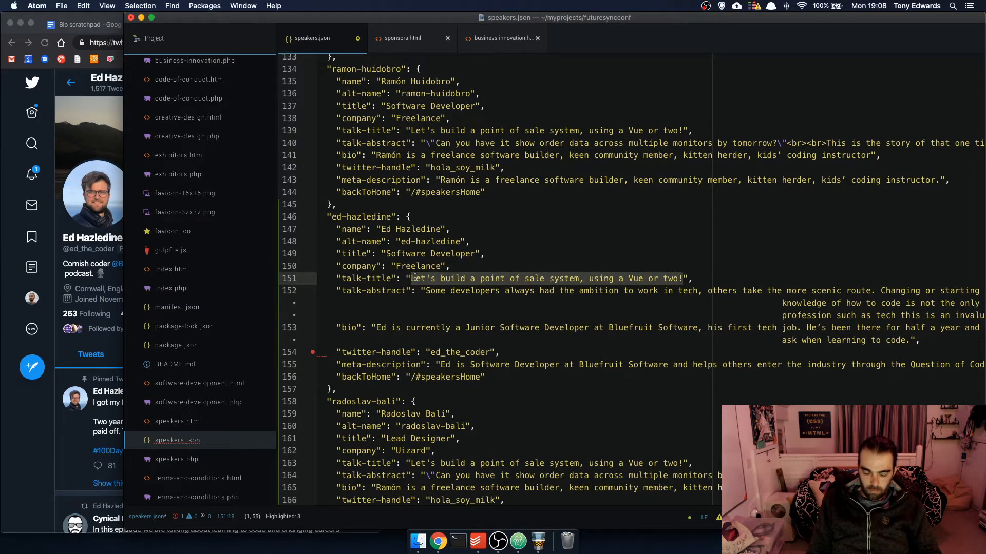
{"action": "key", "text": "super+v"}
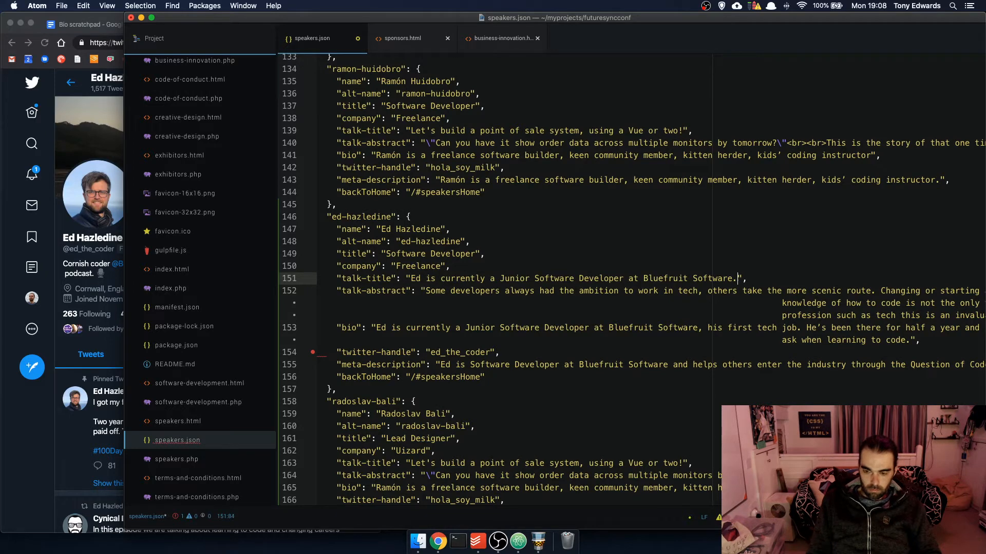
{"action": "left_click", "coordinate": [435, 294]}
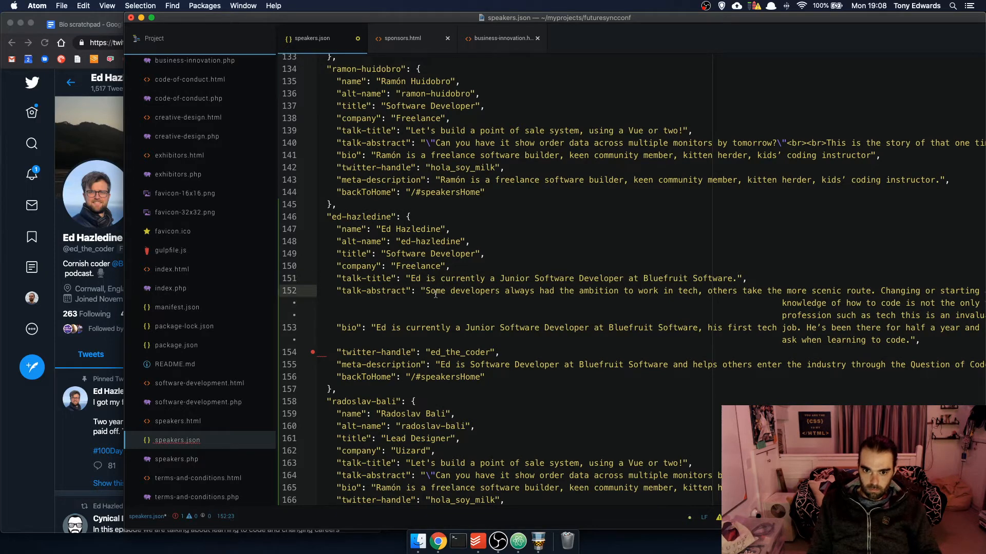
Change the company on line 150 from Freelance to Bluefruit Software
{"action": "double_click", "coordinate": [427, 267]}
{"action": "type", "text": "B"}
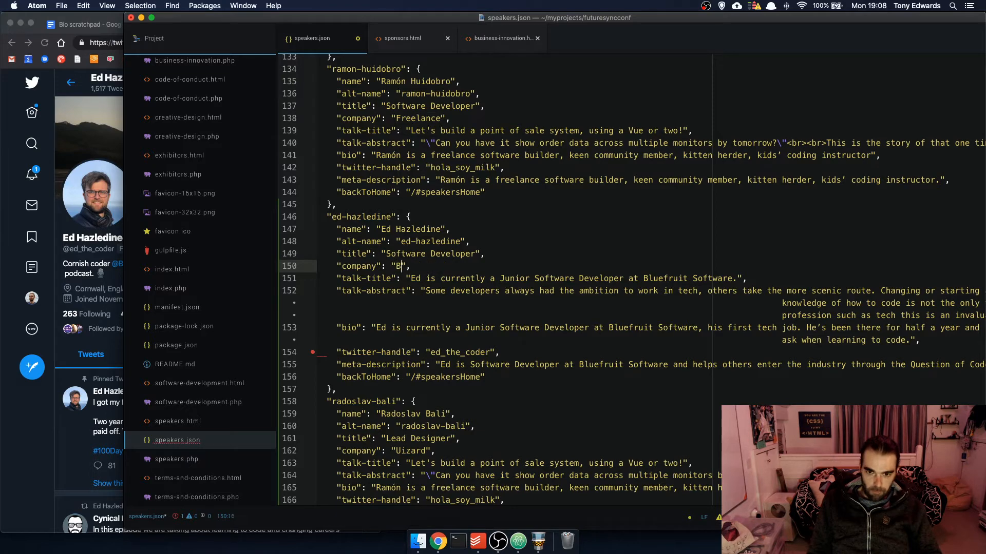
{"action": "type", "text": "luefruit"}
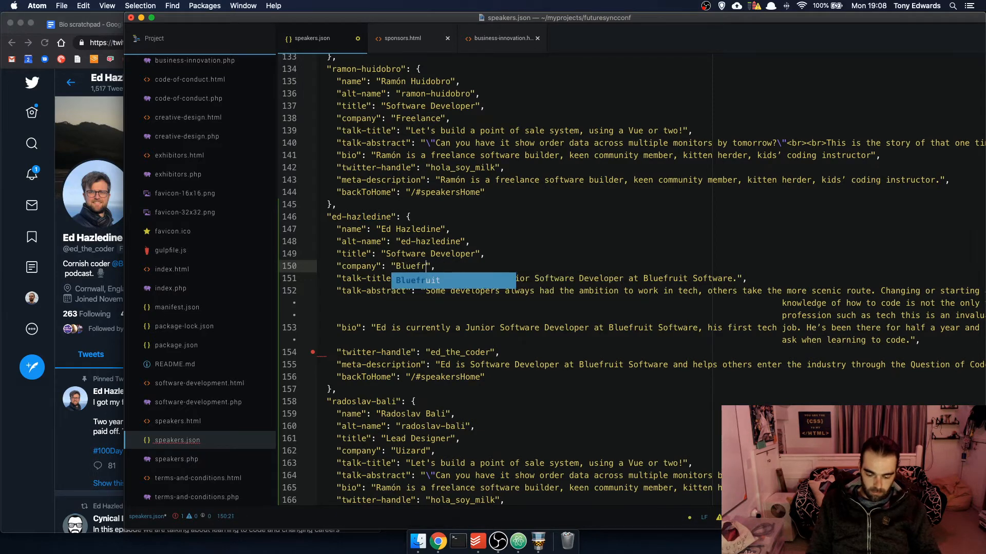
{"action": "type", "text": " Software"}
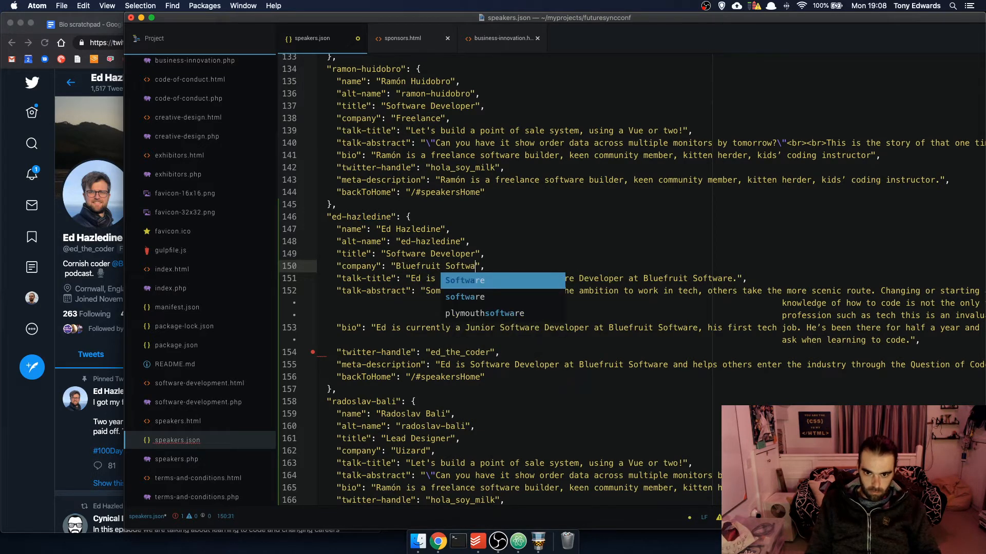
{"action": "left_click", "coordinate": [602, 233]}
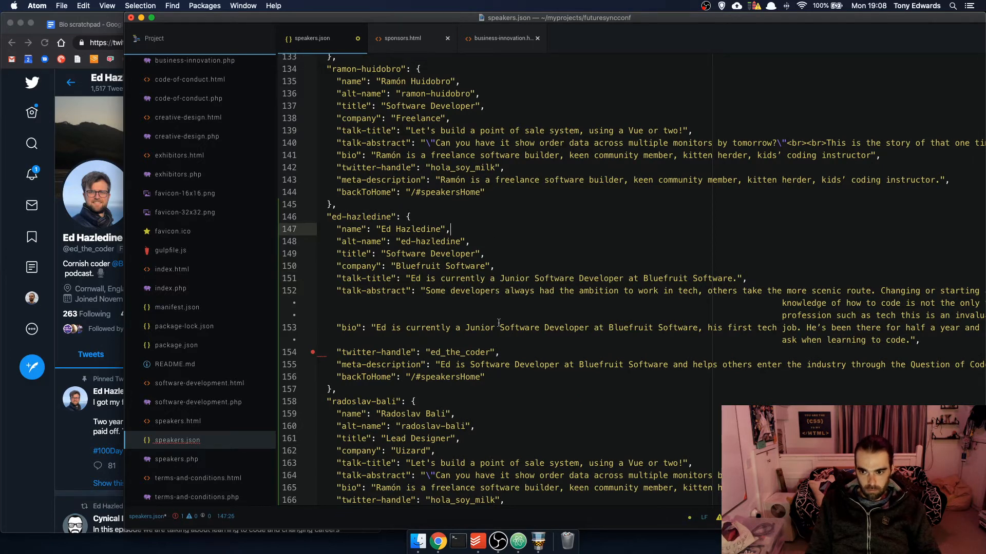
{"action": "scroll", "coordinate": [499, 323], "scroll_direction": "right", "scroll_amount": 10}
{"action": "scroll", "coordinate": [498, 323], "scroll_direction": "left", "scroll_amount": 10}
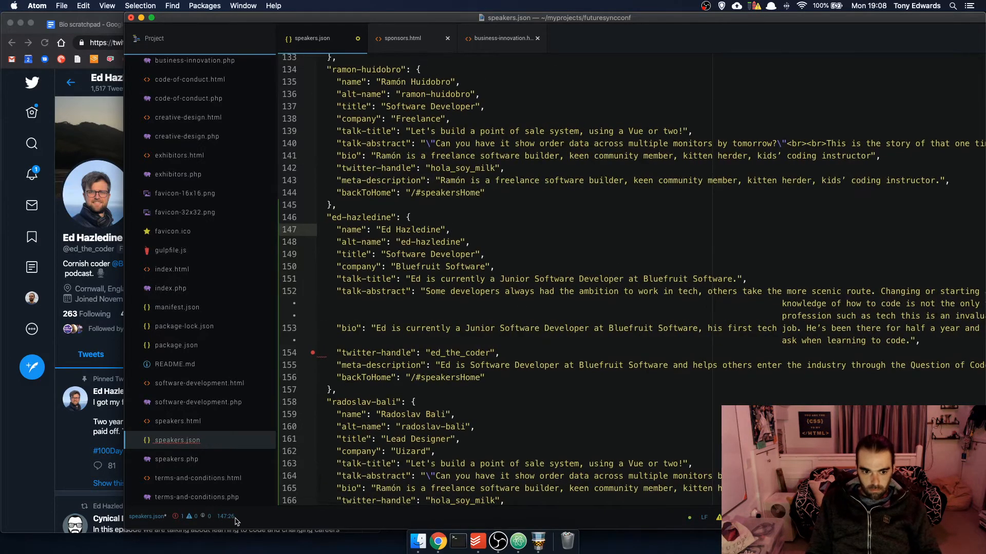
Open the JSON lint errors and inspect the line 153 bio text where parsing fails
{"action": "left_click", "coordinate": [176, 517]}
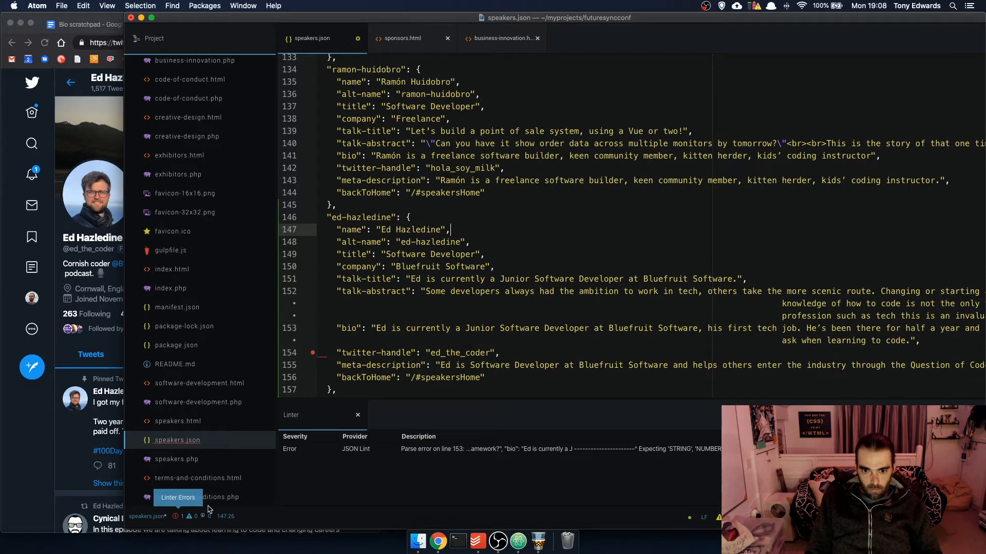
{"action": "left_click", "coordinate": [367, 450]}
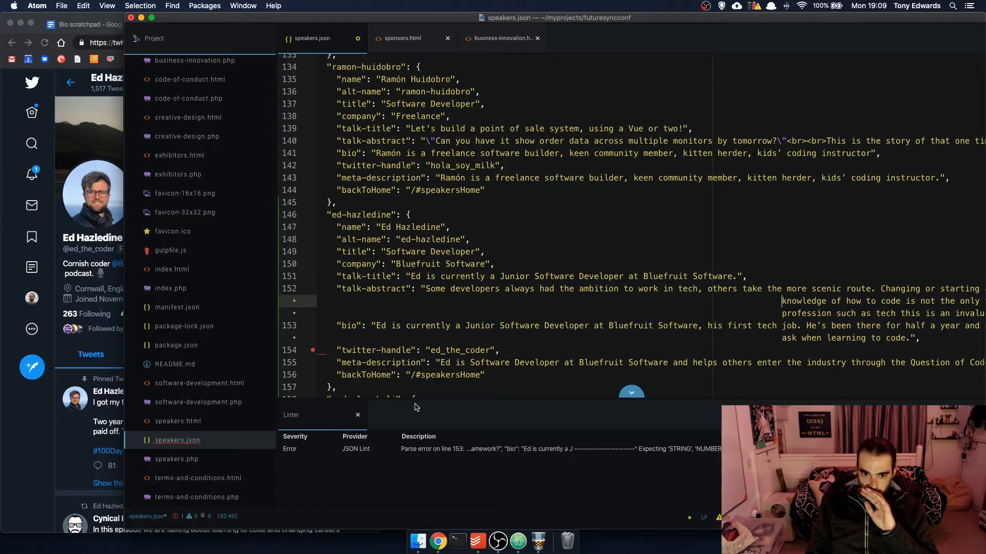
{"action": "left_click", "coordinate": [355, 419]}
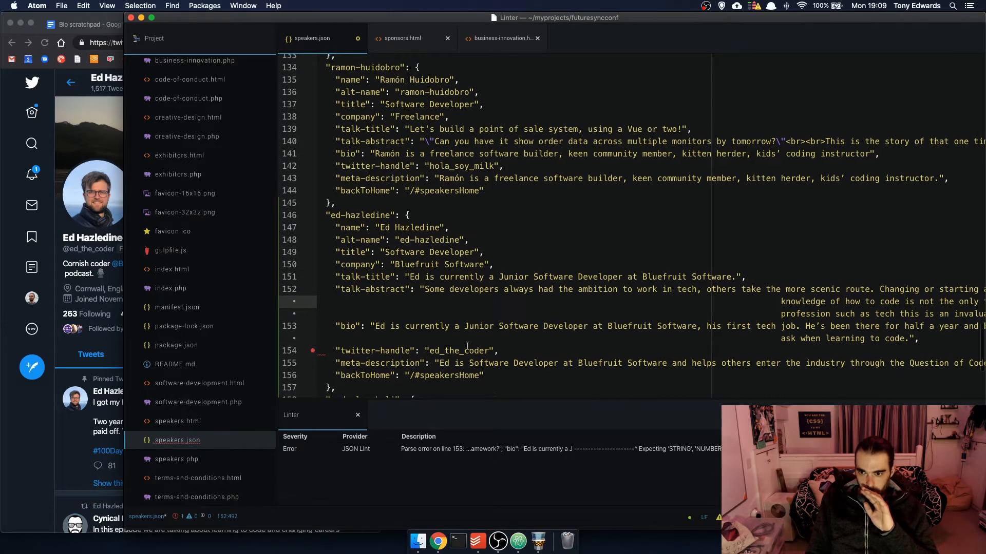
{"action": "scroll", "coordinate": [467, 345], "scroll_direction": "right", "scroll_amount": 8}
{"action": "scroll", "coordinate": [466, 344], "scroll_direction": "right", "scroll_amount": 9}
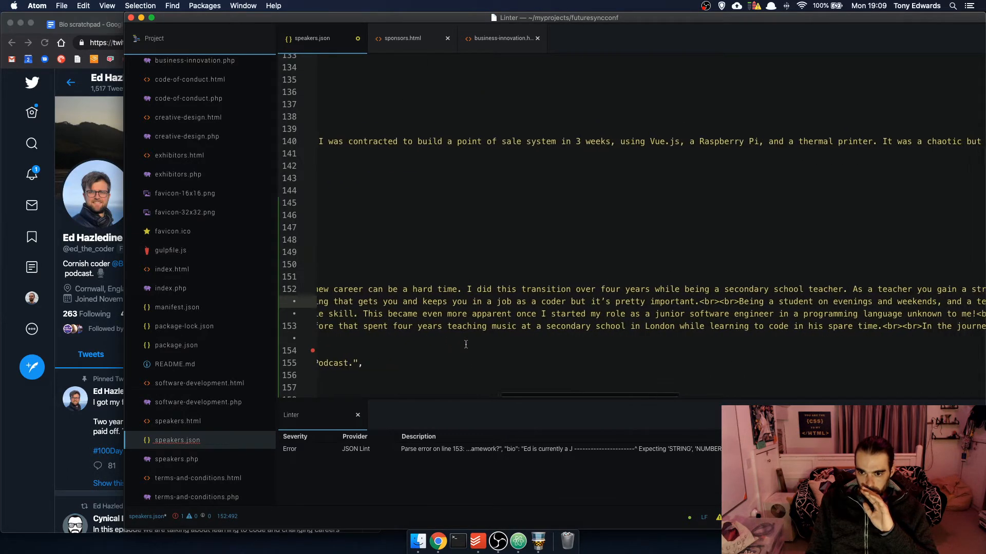
{"action": "scroll", "coordinate": [465, 344], "scroll_direction": "right", "scroll_amount": 10}
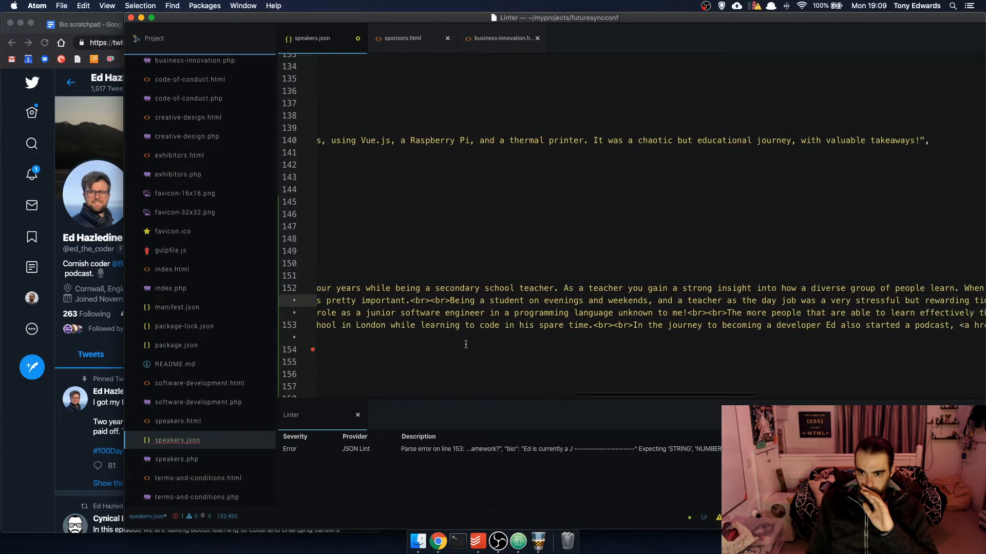
{"action": "scroll", "coordinate": [466, 344], "scroll_direction": "right", "scroll_amount": 5}
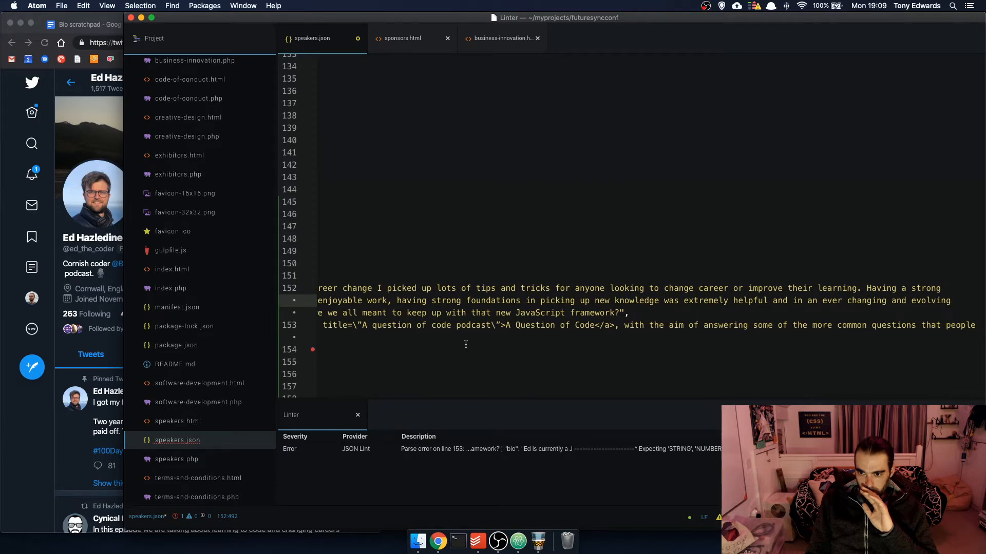
{"action": "scroll", "coordinate": [466, 345], "scroll_direction": "left", "scroll_amount": 6}
{"action": "scroll", "coordinate": [465, 344], "scroll_direction": "left", "scroll_amount": 9}
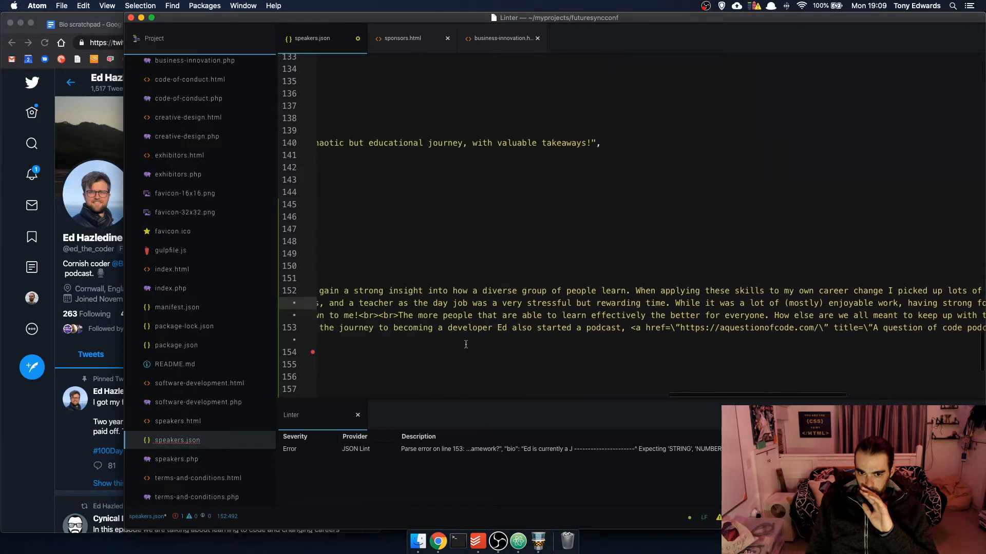
{"action": "scroll", "coordinate": [465, 344], "scroll_direction": "left", "scroll_amount": 15}
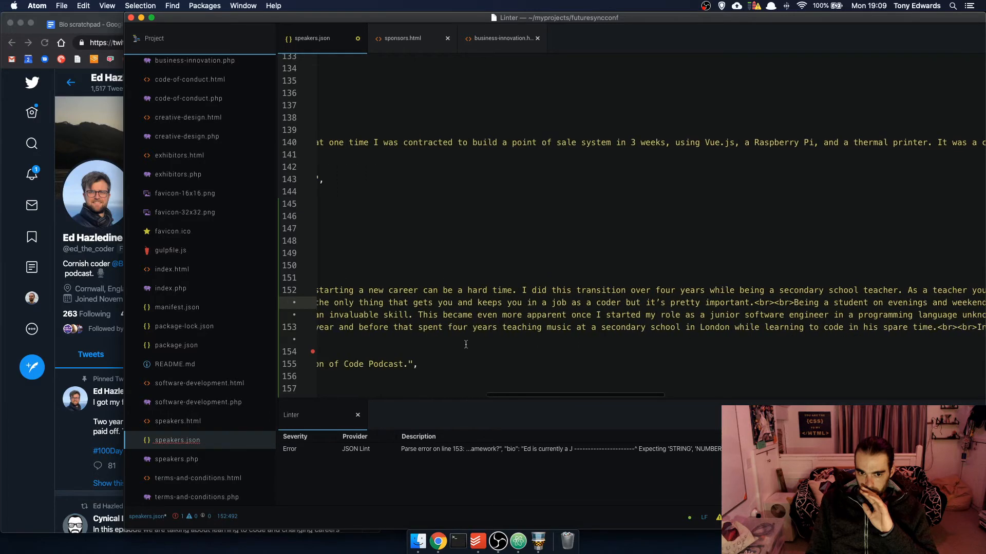
{"action": "scroll", "coordinate": [465, 345], "scroll_direction": "left", "scroll_amount": 8}
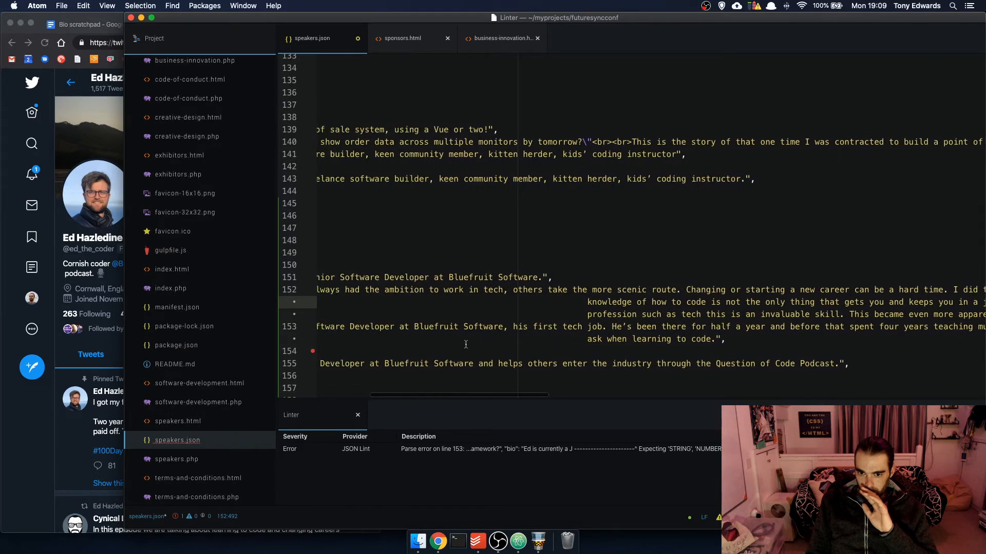
{"action": "scroll", "coordinate": [466, 345], "scroll_direction": "right", "scroll_amount": 5}
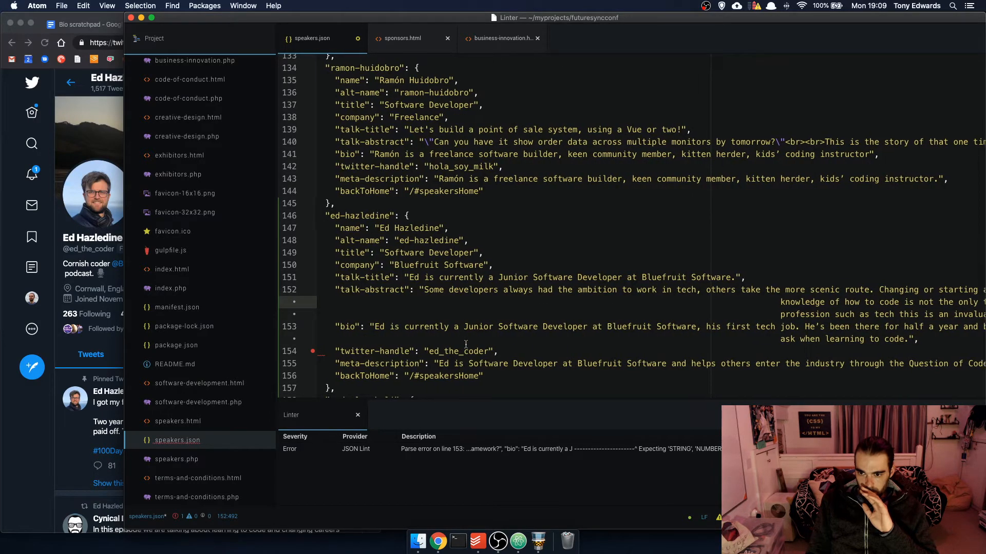
{"action": "scroll", "coordinate": [466, 344], "scroll_direction": "left", "scroll_amount": 5}
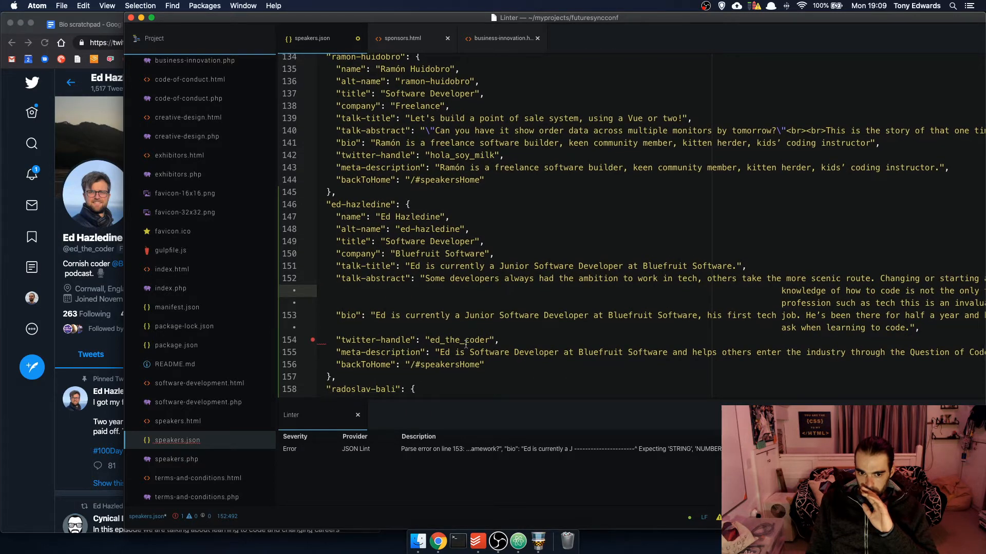
{"action": "scroll", "coordinate": [466, 345], "scroll_direction": "down", "scroll_amount": 3}
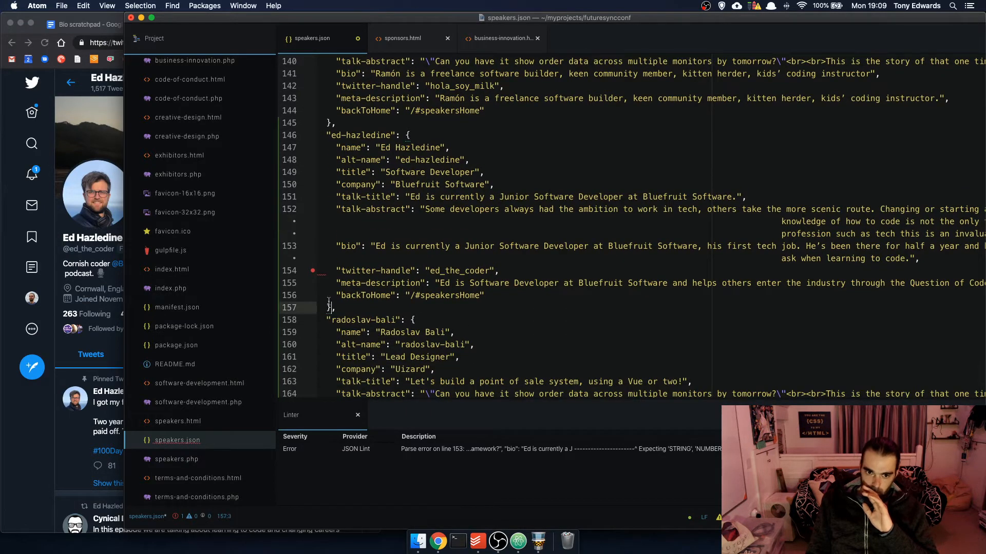
Select the speaker entry, then search Google for 'json linter' and open JSONLint – The JSON Validator
{"action": "left_click_drag", "start_coordinate": [336, 308], "coordinate": [327, 136]}
{"action": "key", "text": "super+c"}
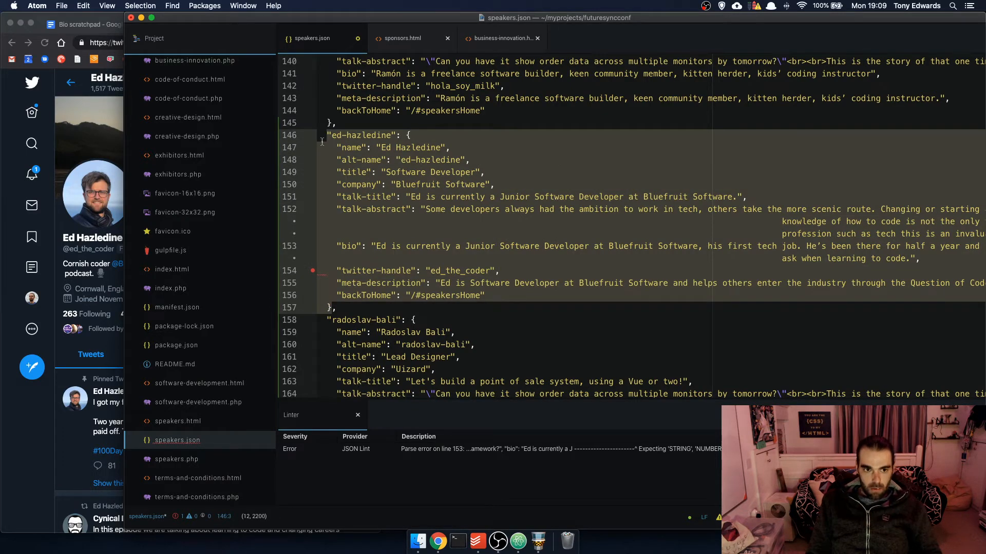
{"action": "left_click", "coordinate": [5, 206]}
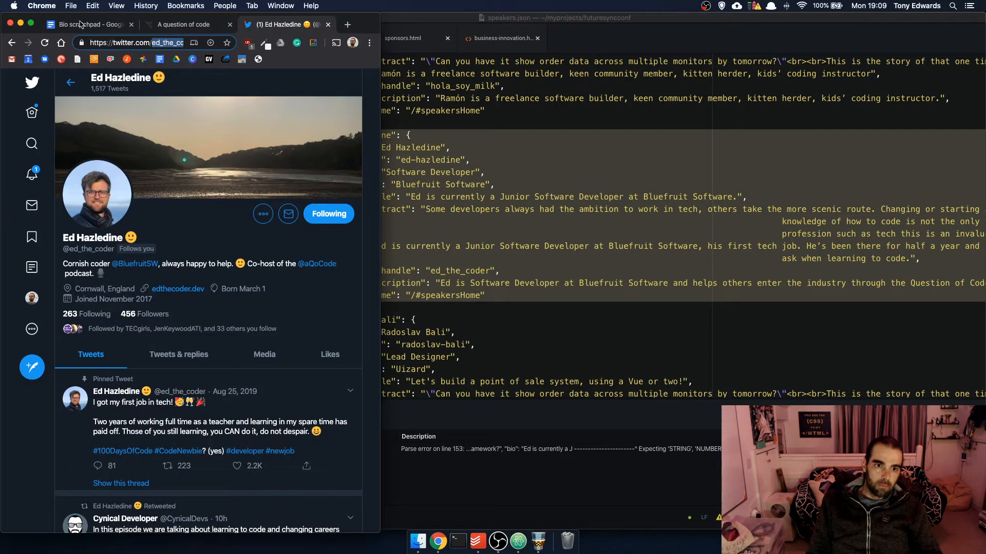
{"action": "left_click", "coordinate": [154, 25]}
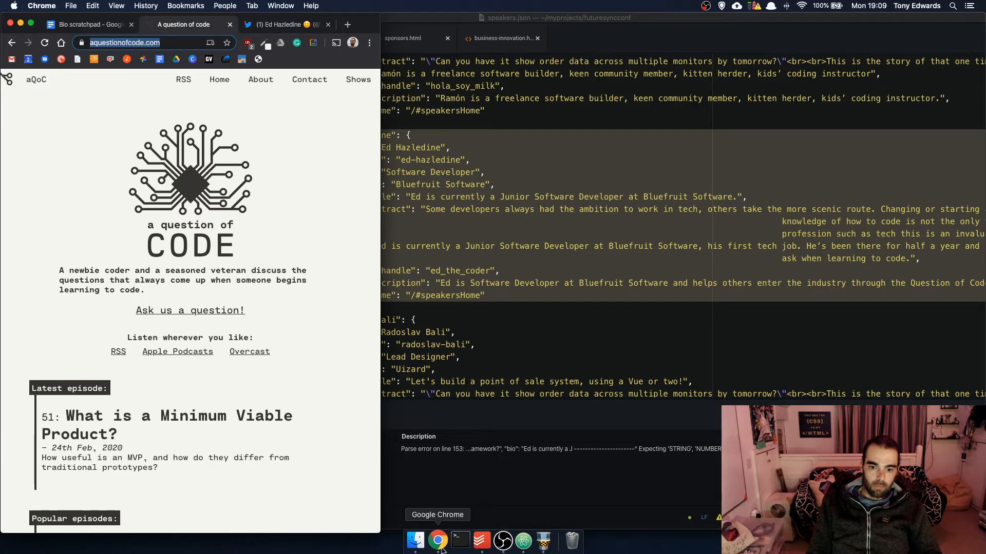
{"action": "left_click", "coordinate": [347, 25]}
{"action": "type", "text": "j"}
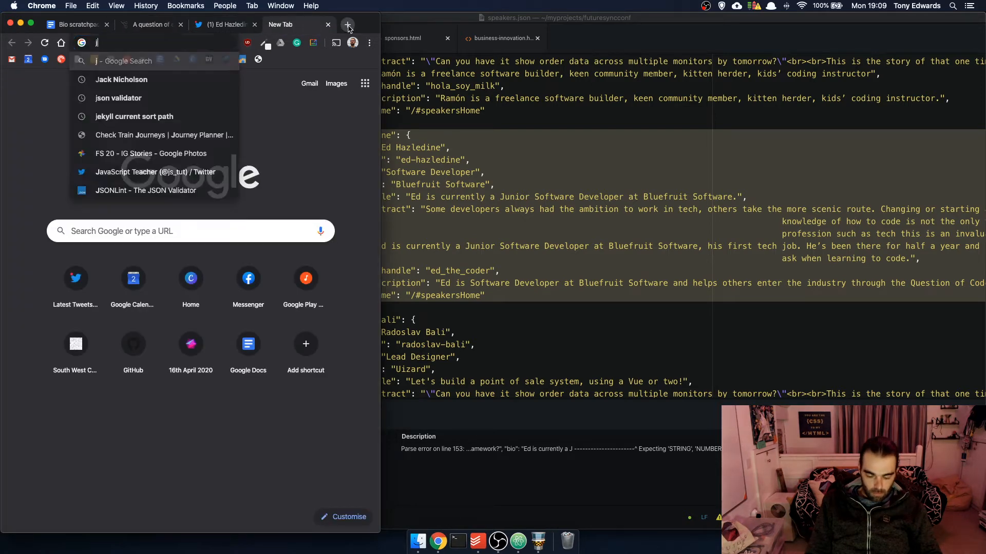
{"action": "type", "text": "son linter"}
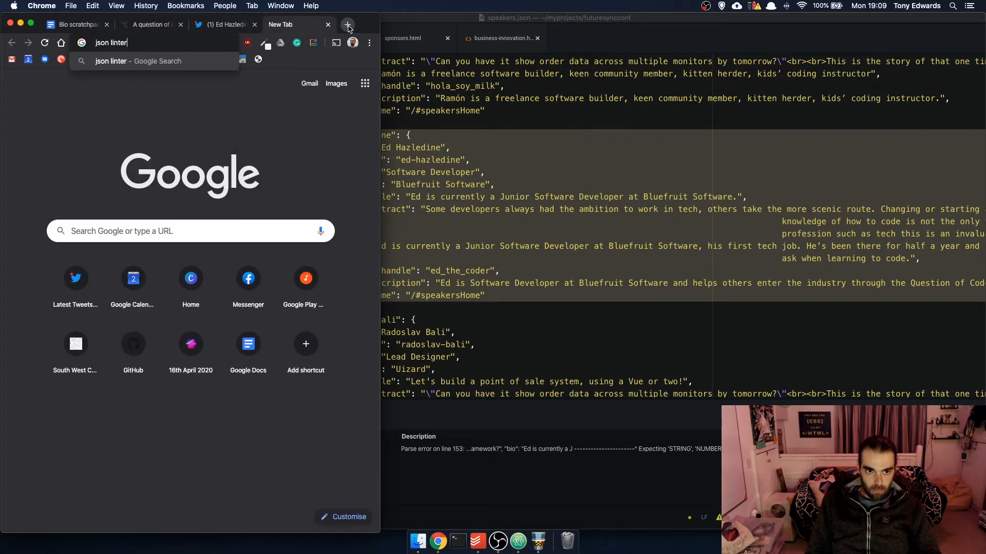
{"action": "key", "text": "Return"}
{"action": "left_click", "coordinate": [157, 213]}
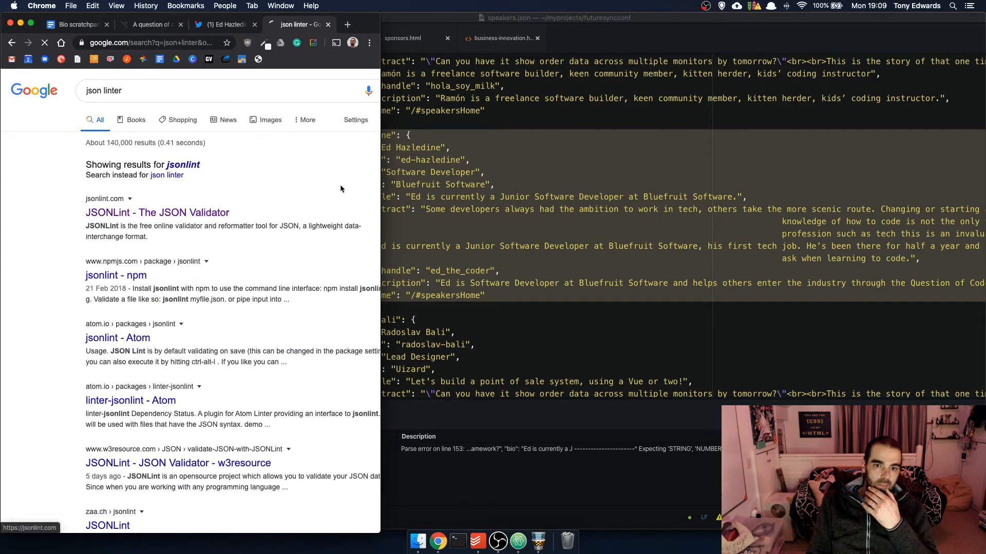
Paste the speaker entry into JSONLint, add an opening brace and validate it
{"action": "left_click_drag", "start_coordinate": [380, 165], "coordinate": [981, 169]}
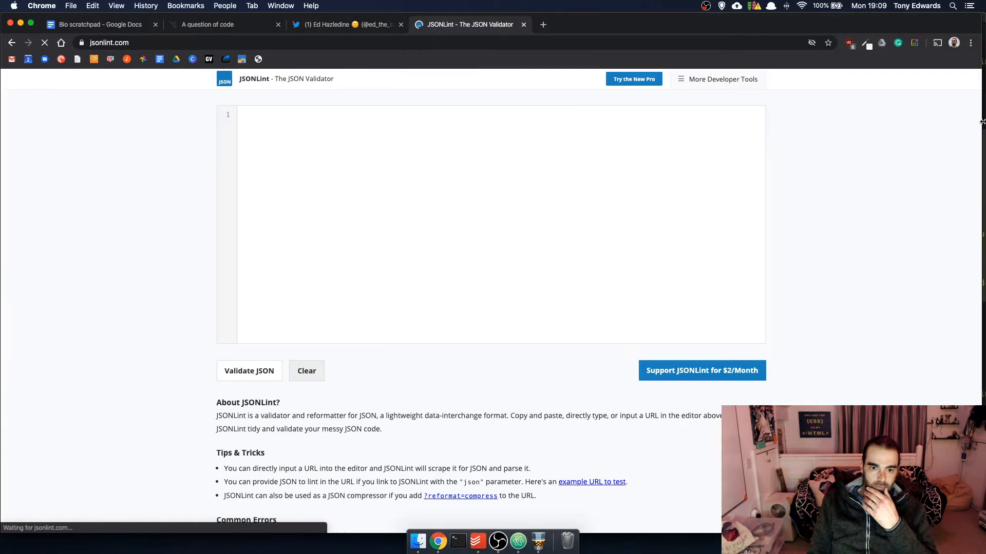
{"action": "left_click", "coordinate": [401, 200]}
{"action": "key", "text": "super+v"}
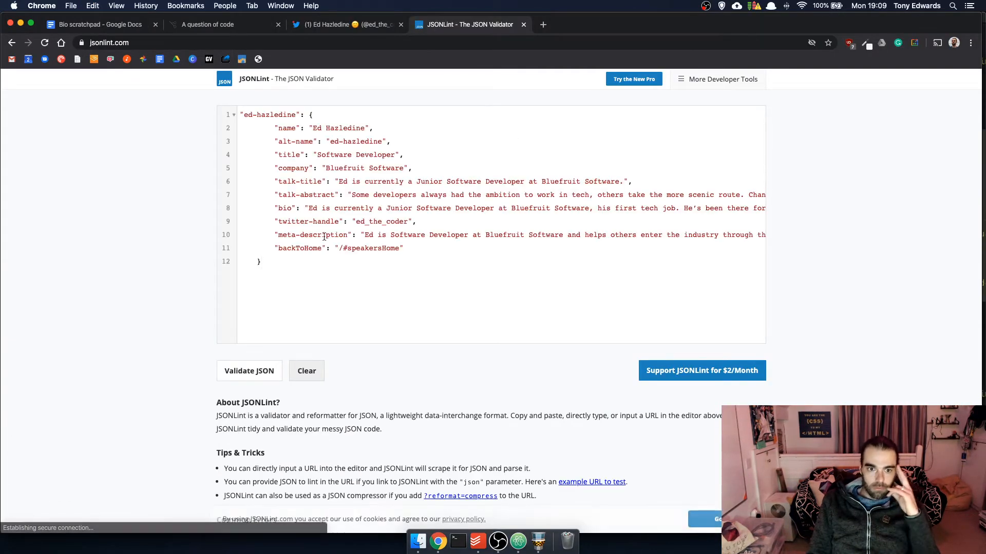
{"action": "type", "text": "{"}
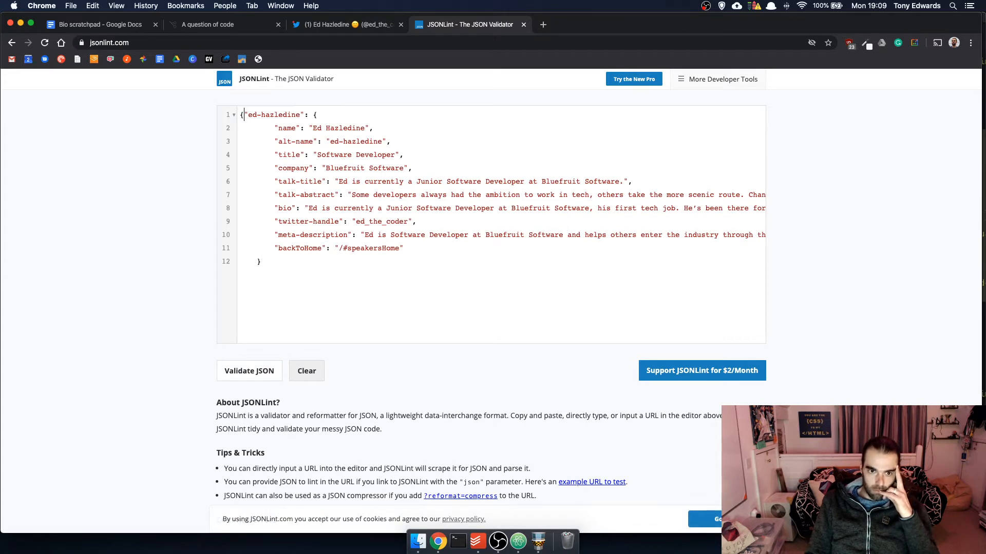
{"action": "key", "text": "Return"}
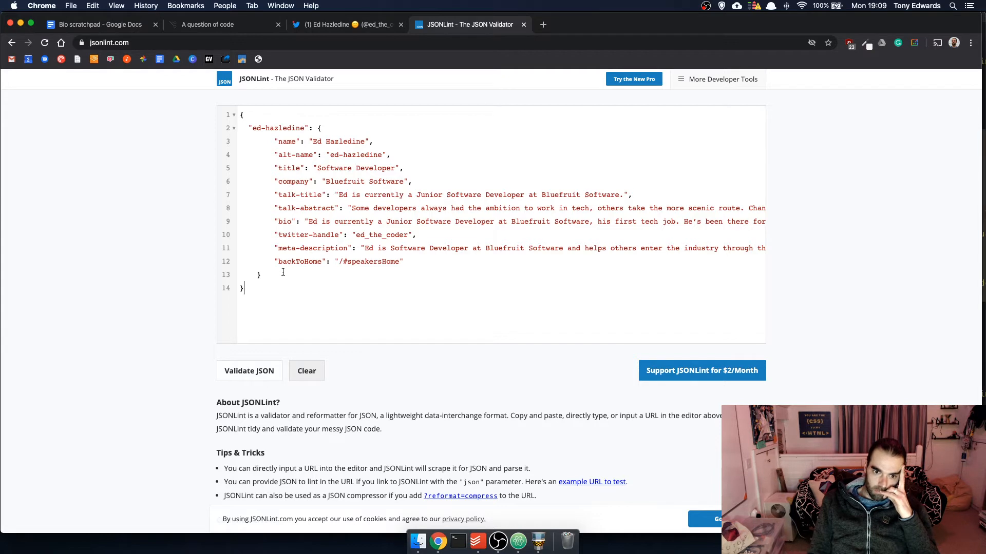
{"action": "left_click", "coordinate": [249, 370]}
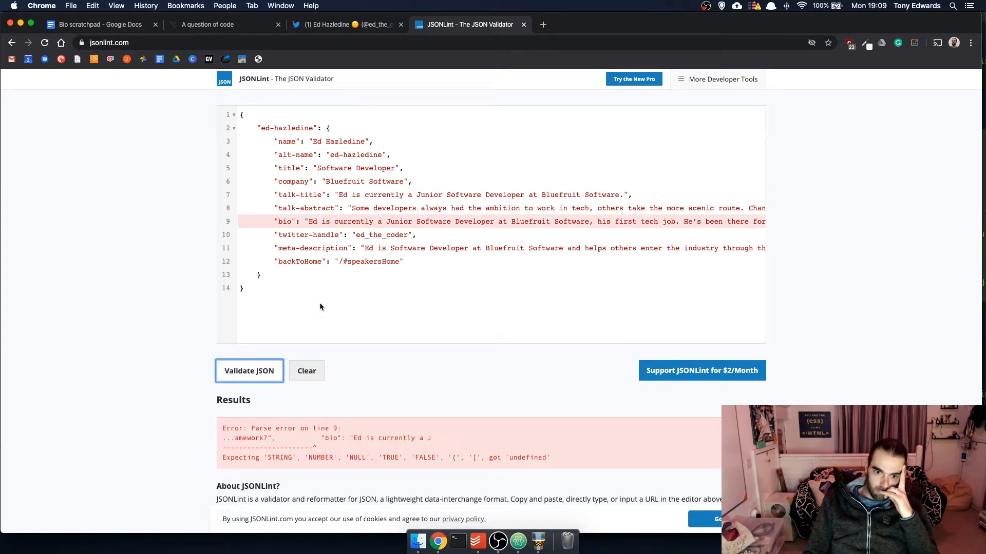
Replace the curly quotes around the href podcast URL on line 9 with straight quotes
{"action": "left_click", "coordinate": [473, 206]}
{"action": "scroll", "coordinate": [574, 209], "scroll_direction": "right", "scroll_amount": 10}
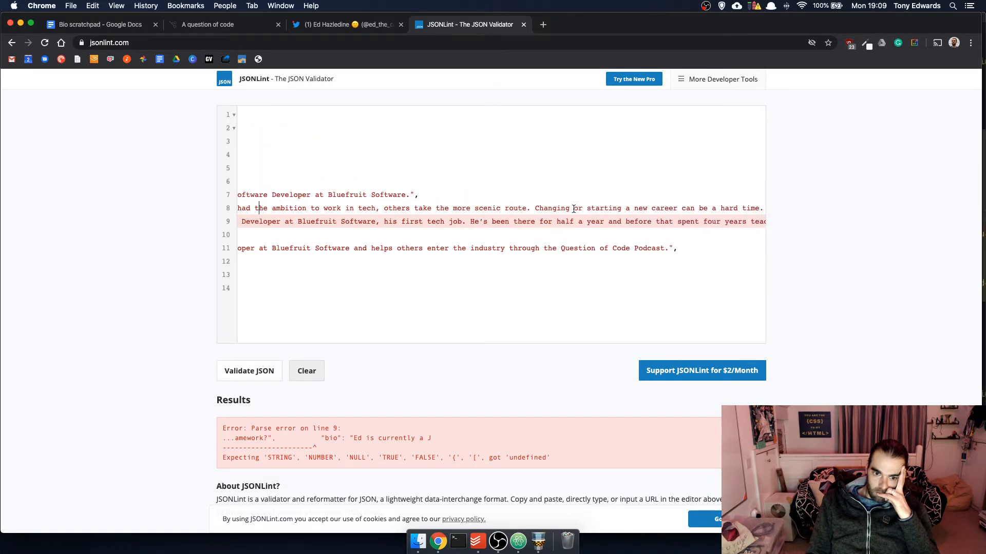
{"action": "scroll", "coordinate": [574, 209], "scroll_direction": "left", "scroll_amount": 10}
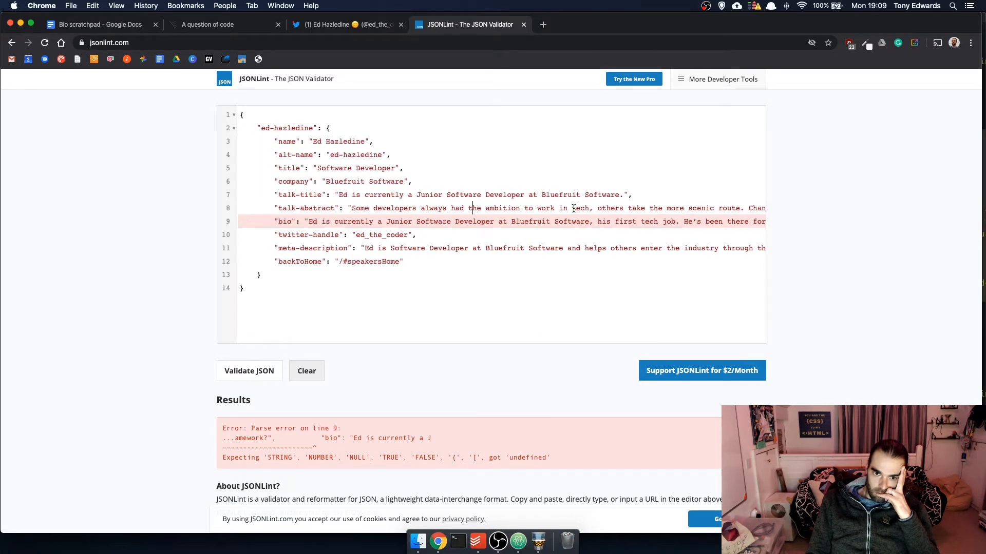
{"action": "scroll", "coordinate": [573, 208], "scroll_direction": "right", "scroll_amount": 5}
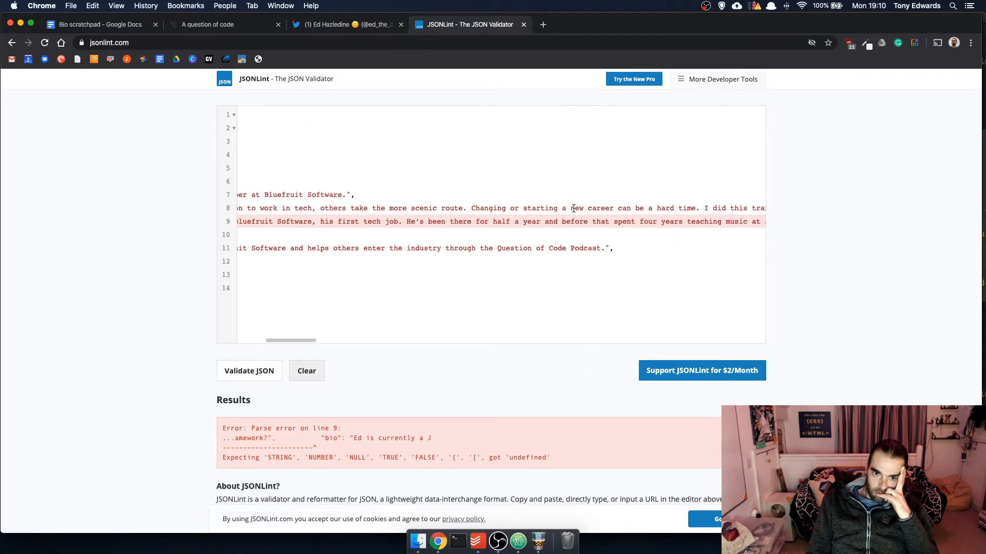
{"action": "scroll", "coordinate": [573, 209], "scroll_direction": "right", "scroll_amount": 3}
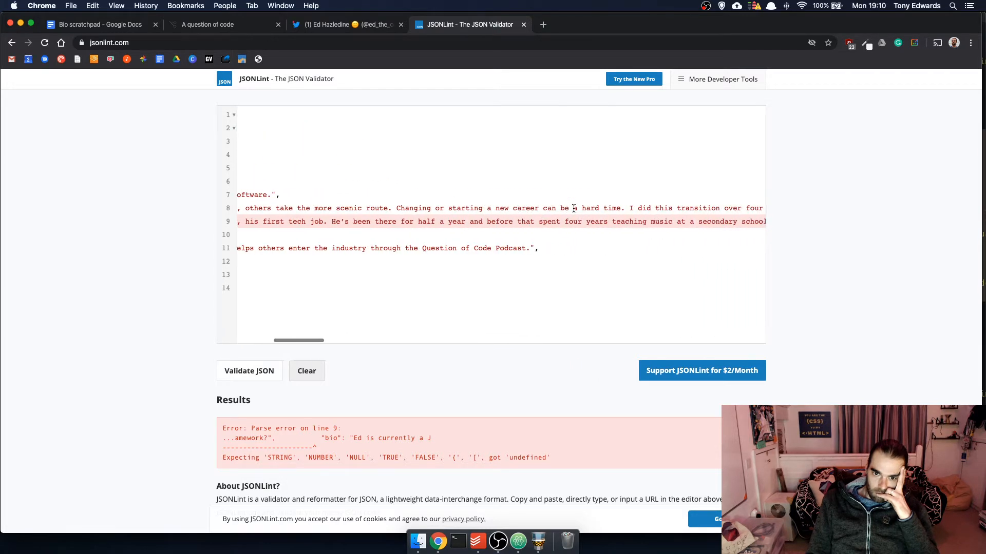
{"action": "scroll", "coordinate": [574, 209], "scroll_direction": "right", "scroll_amount": 8}
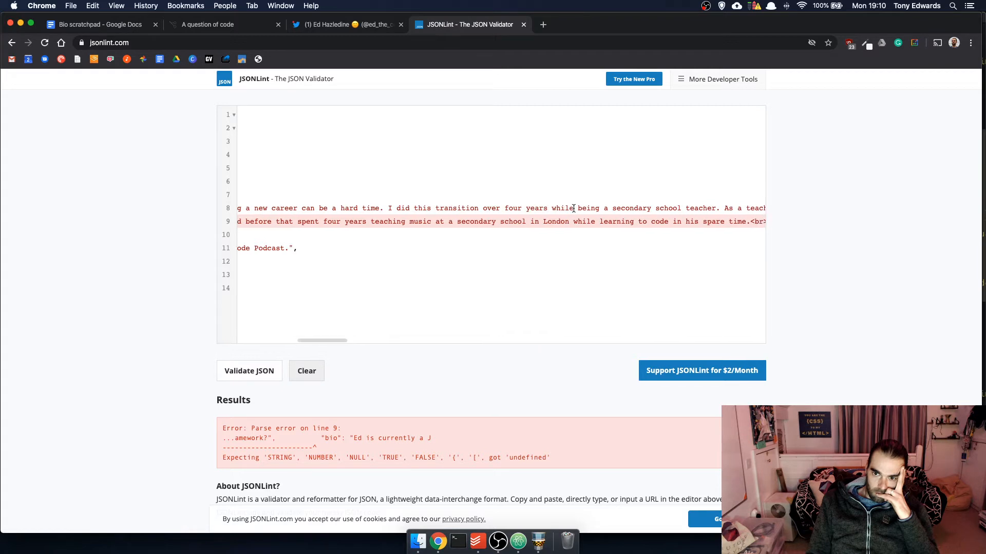
{"action": "scroll", "coordinate": [573, 209], "scroll_direction": "right", "scroll_amount": 3}
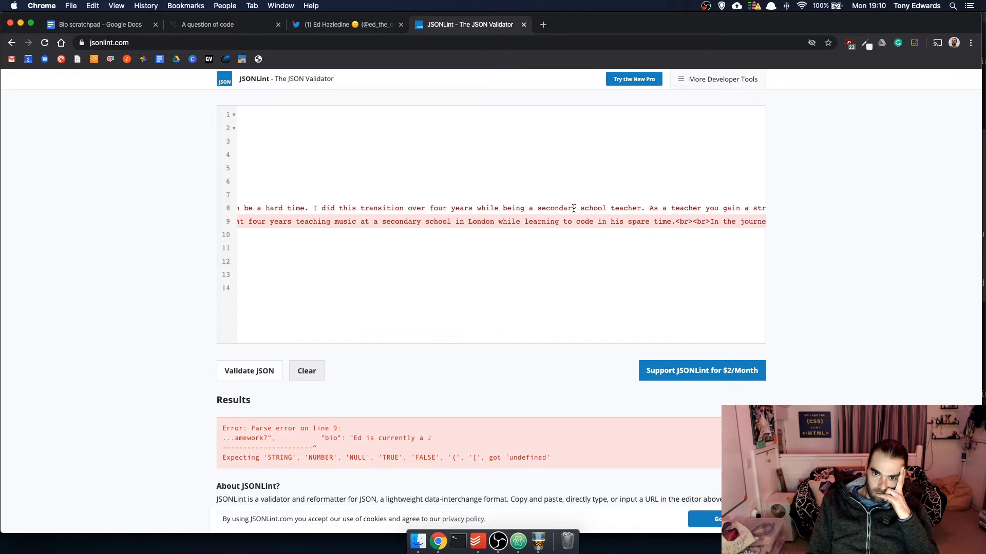
{"action": "scroll", "coordinate": [573, 208], "scroll_direction": "right", "scroll_amount": 15}
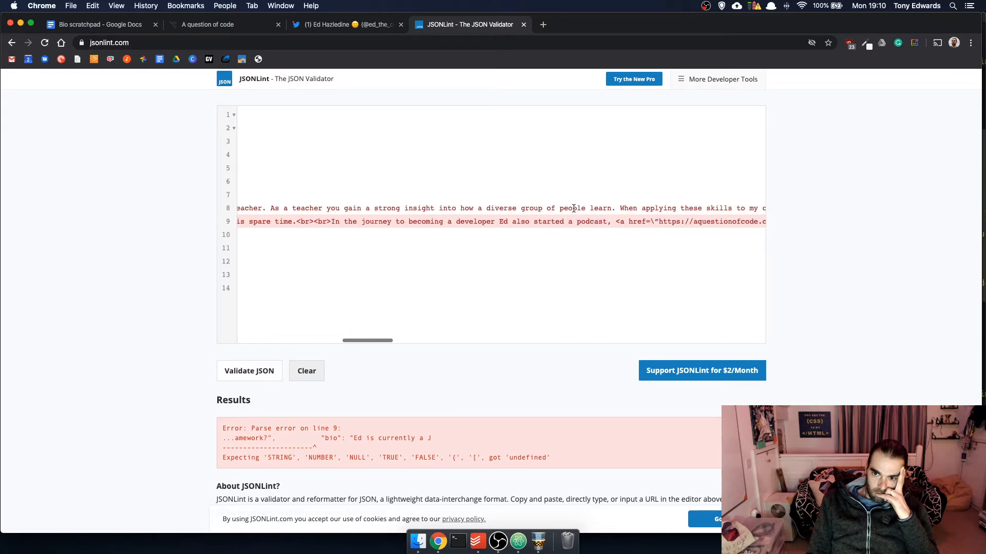
{"action": "scroll", "coordinate": [574, 209], "scroll_direction": "right", "scroll_amount": 13}
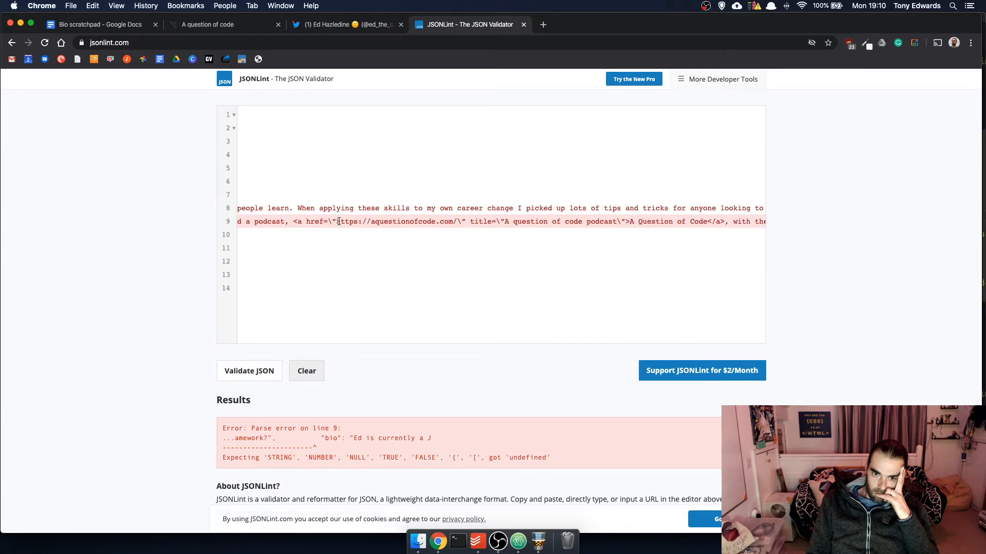
{"action": "key", "text": "BackSpace"}
{"action": "type", "text": "\""}
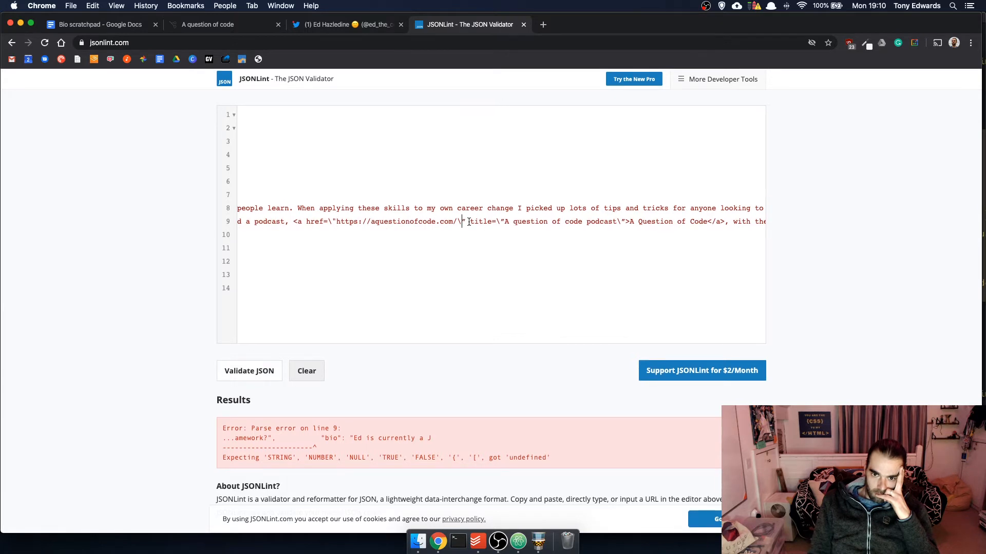
{"action": "key", "text": "Delete"}
{"action": "type", "text": "\""}
Straighten the curly quotes around the title attribute and validate the JSON again
{"action": "left_click", "coordinate": [504, 221]}
{"action": "key", "text": "BackSpace"}
{"action": "type", "text": "\""}
{"action": "left_click", "coordinate": [625, 221]}
{"action": "key", "text": "BackSpace"}
{"action": "type", "text": "\""}
{"action": "left_click", "coordinate": [249, 371]}
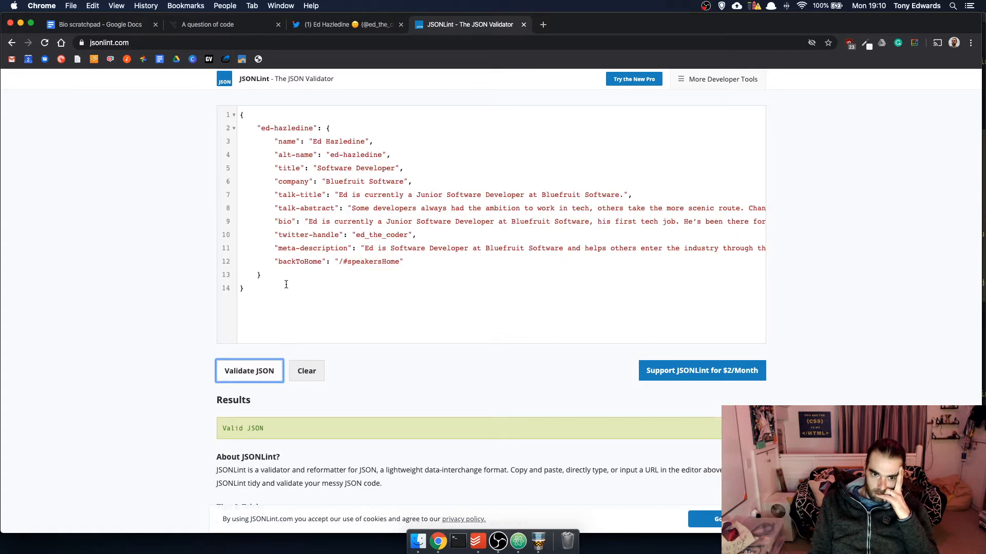
Paste the validated entry from JSONLint over the broken entry in speakers.json
{"action": "left_click_drag", "start_coordinate": [270, 276], "coordinate": [257, 128]}
{"action": "key", "text": "super+c"}
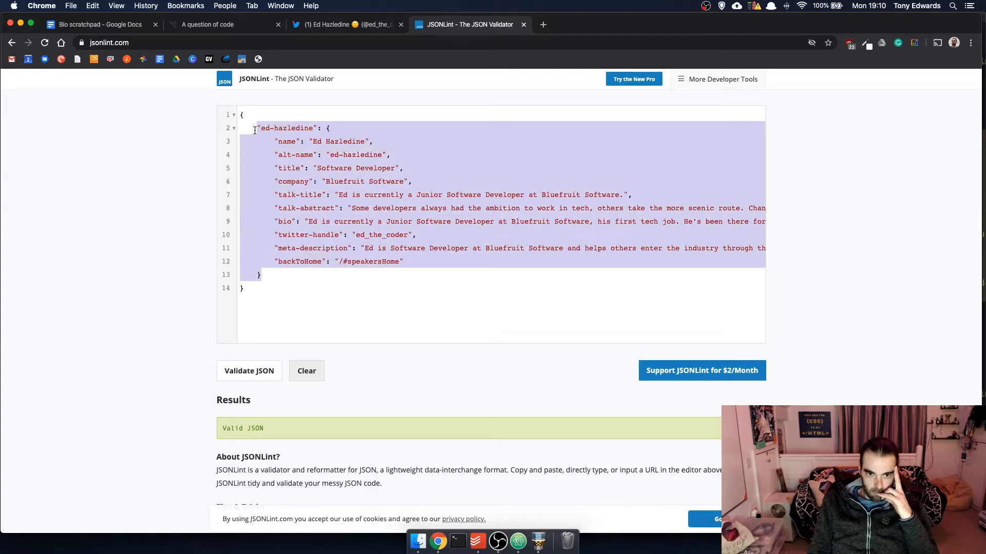
{"action": "left_click", "coordinate": [515, 540]}
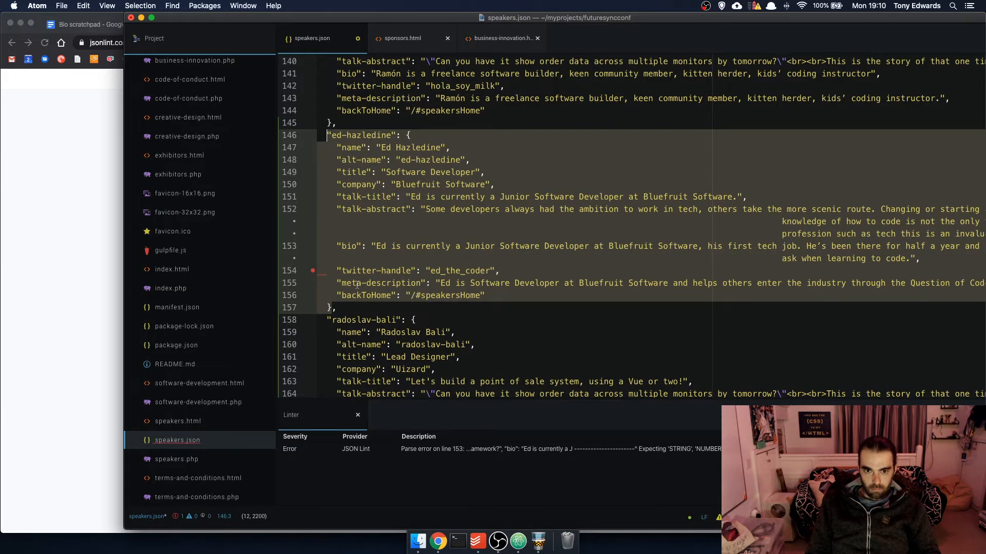
{"action": "key", "text": "super+v"}
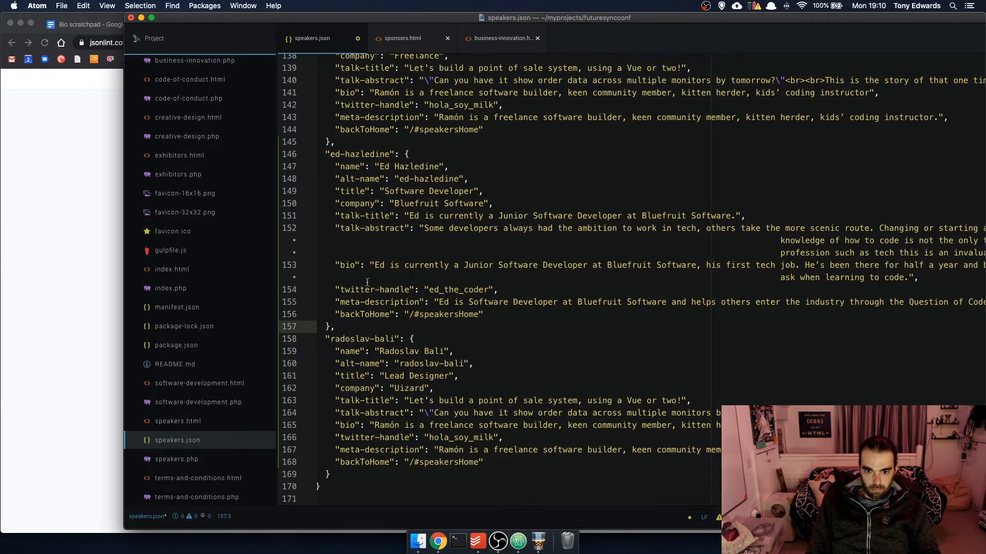
Copy the new speaker's name value from speakers.json
{"action": "left_click", "coordinate": [444, 351]}
{"action": "left_click_drag", "start_coordinate": [445, 351], "coordinate": [380, 352]}
{"action": "key", "text": "super+c"}
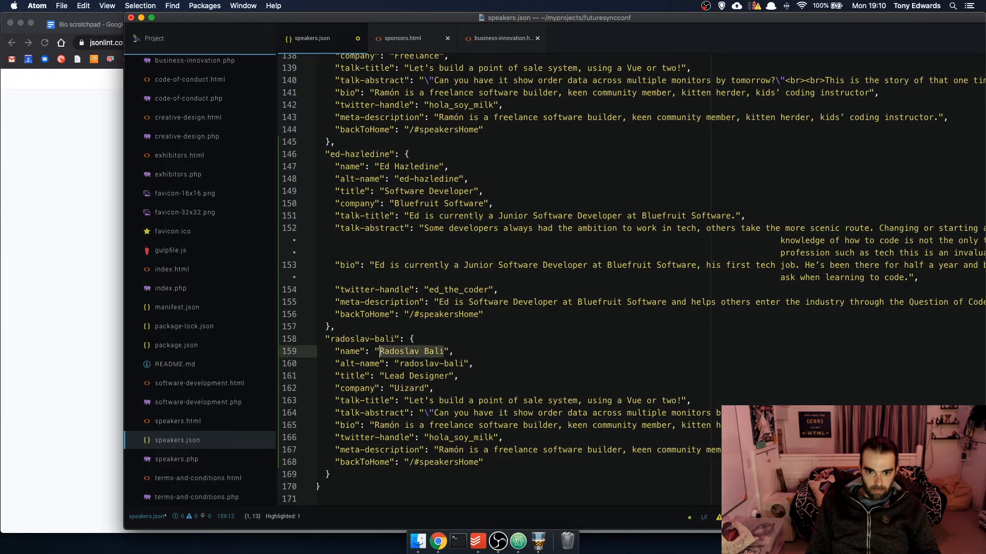
{"action": "key", "text": "super+Tab"}
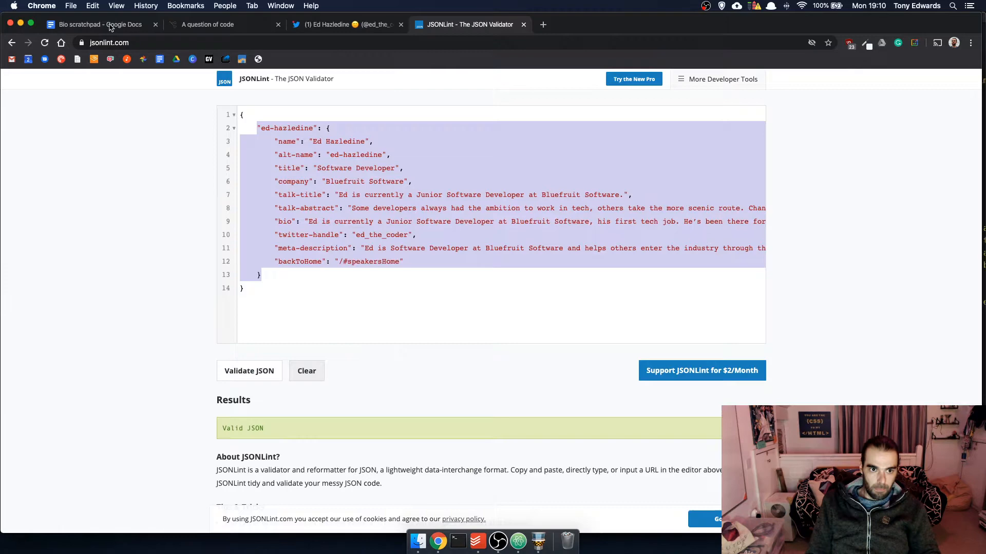
Search Twitter for the pasted speaker name, open his profile and follow him
{"action": "left_click", "coordinate": [313, 25]}
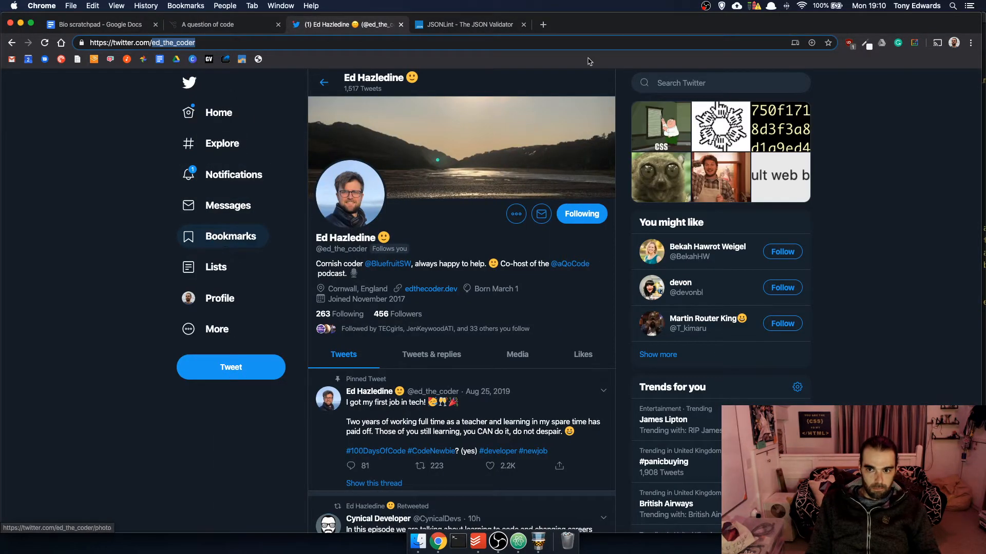
{"action": "left_click", "coordinate": [719, 82]}
{"action": "key", "text": "super+v"}
{"action": "key", "text": "Return"}
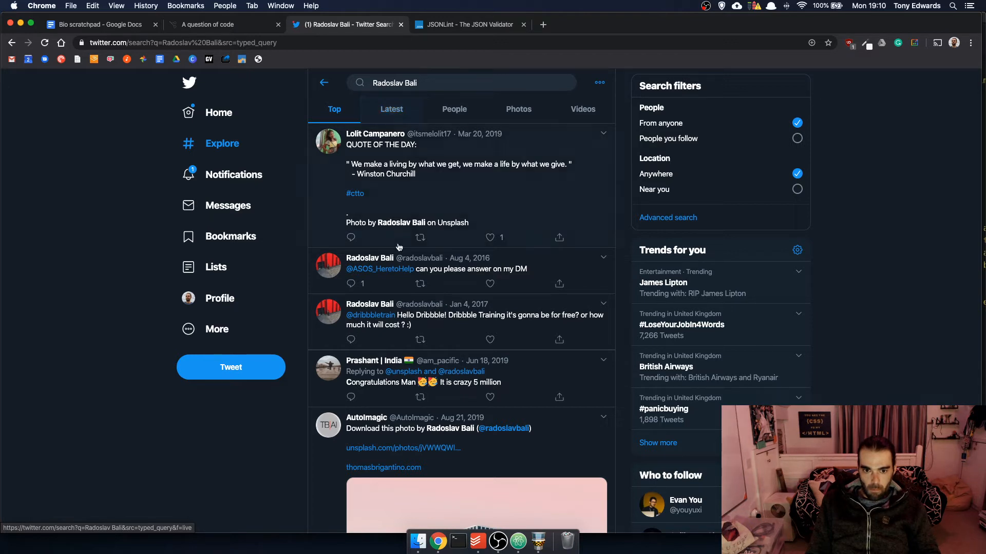
{"action": "left_click", "coordinate": [373, 258]}
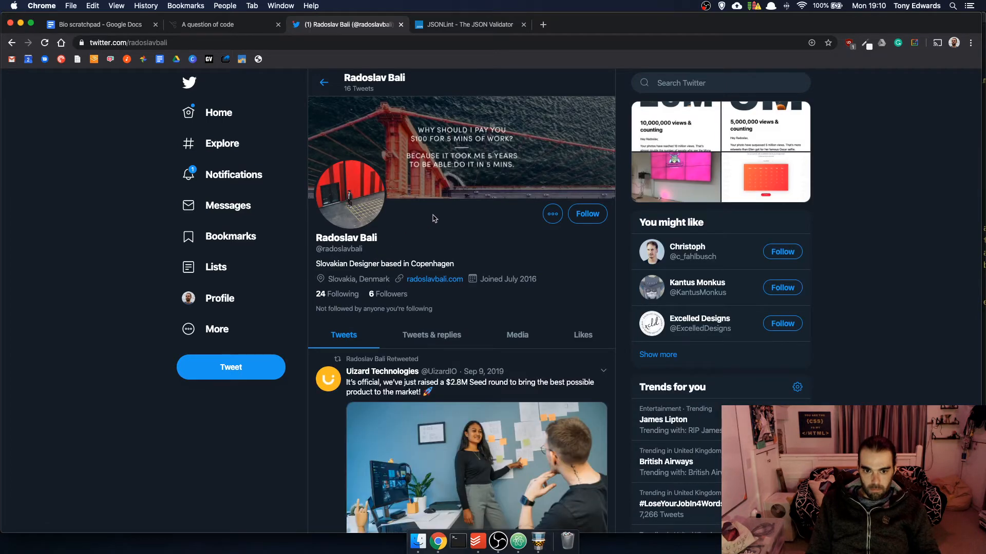
{"action": "scroll", "coordinate": [432, 218], "scroll_direction": "down", "scroll_amount": 3}
{"action": "scroll", "coordinate": [432, 217], "scroll_direction": "up", "scroll_amount": 3}
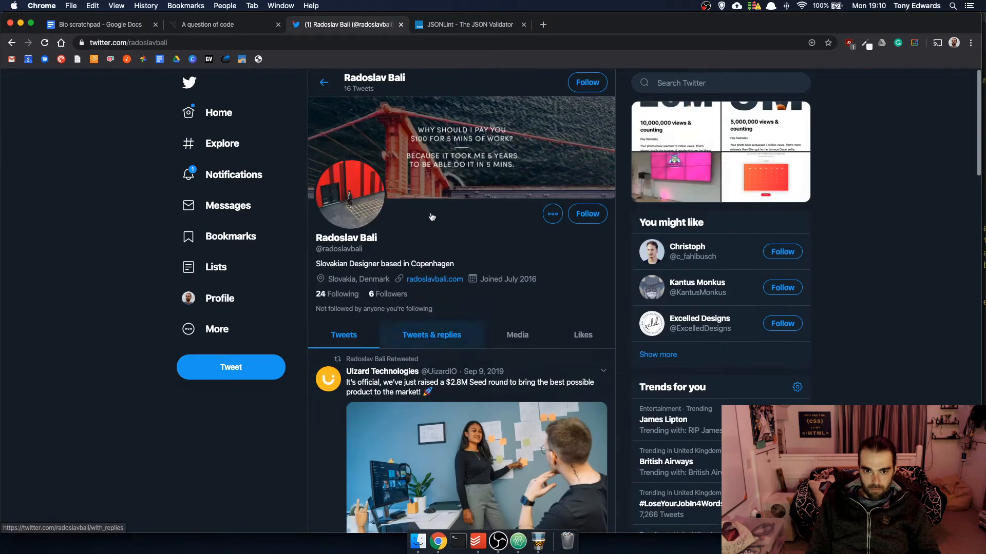
{"action": "left_click_drag", "start_coordinate": [362, 250], "coordinate": [320, 250]}
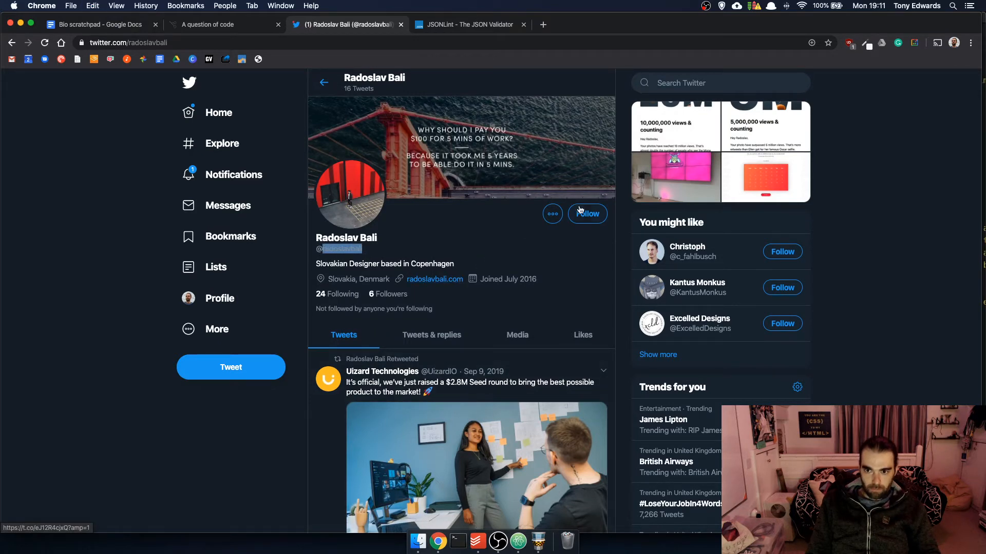
{"action": "left_click", "coordinate": [597, 214]}
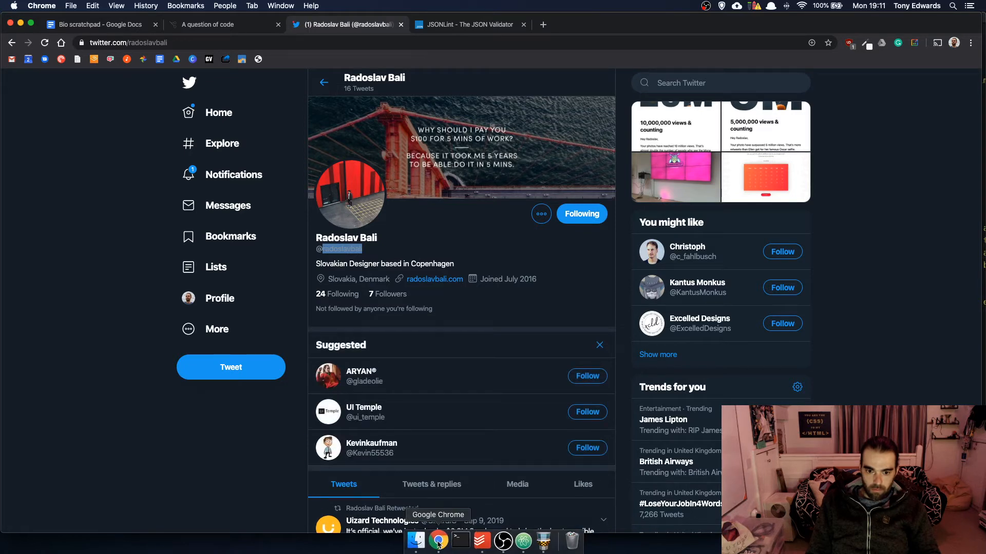
Type the new speaker's Twitter handle over the old twitter-handle value on line 166
{"action": "left_click", "coordinate": [514, 543]}
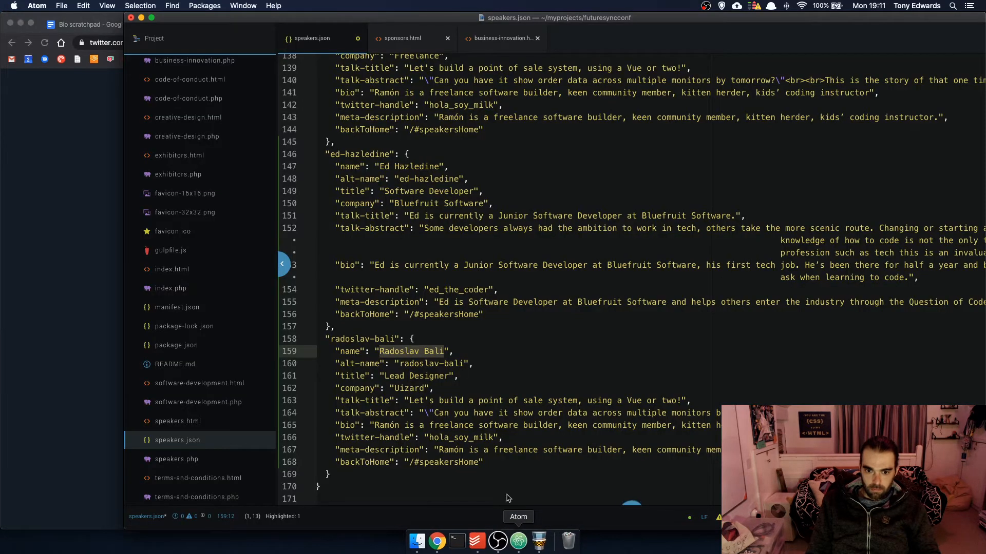
{"action": "left_click_drag", "start_coordinate": [492, 437], "coordinate": [430, 437]}
{"action": "type", "text": "radoslavbali"}
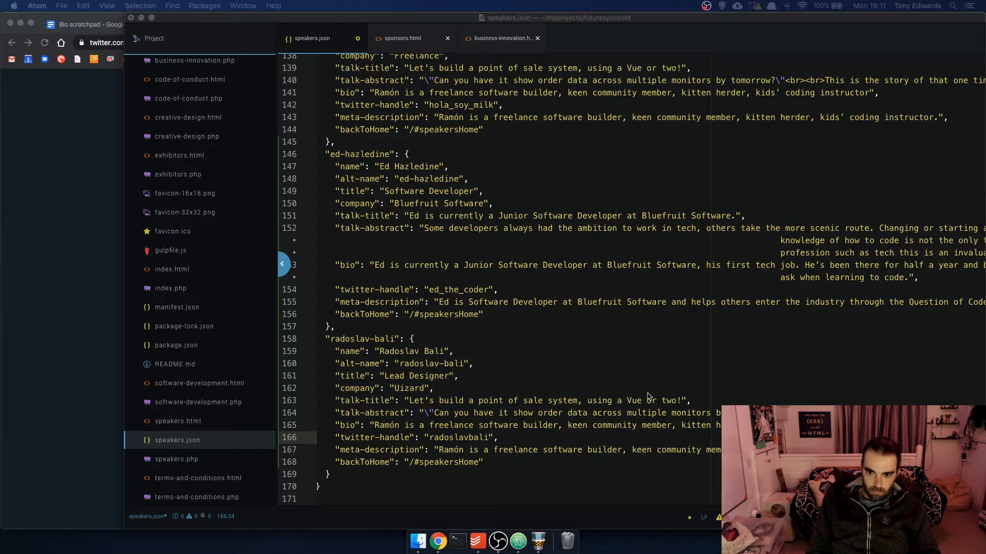
Paste 'Why does it takes so long to bring ideas to live digital products?' as the line 163 talk title
{"action": "left_click", "coordinate": [674, 399]}
{"action": "left_click_drag", "start_coordinate": [683, 400], "coordinate": [419, 400]}
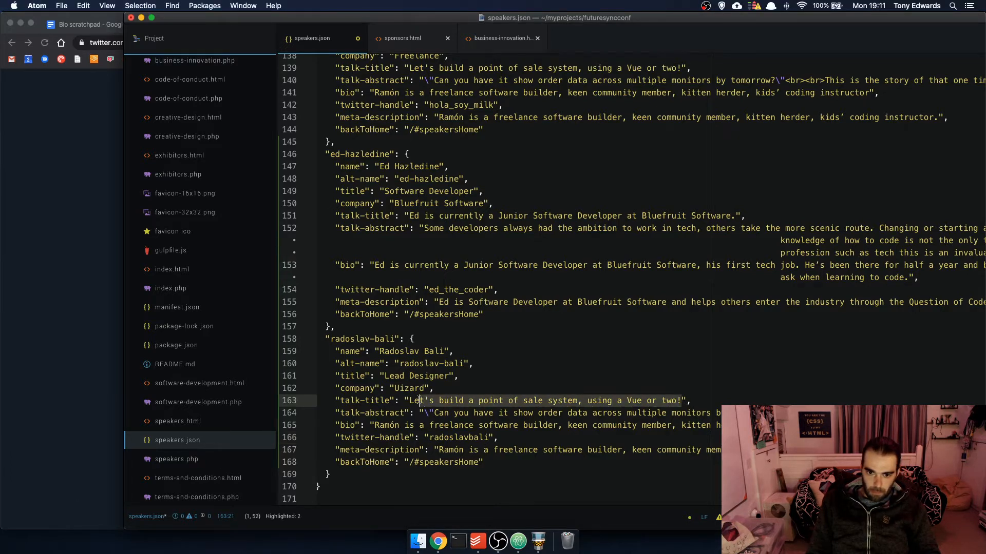
{"action": "type", "text": "Why does it takes so long to bring ideas to live digital products?"}
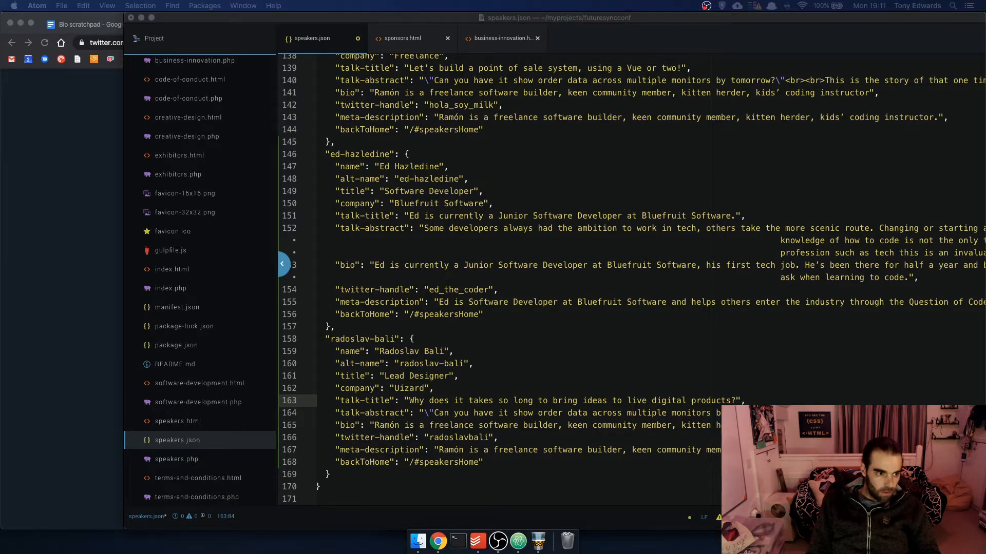
{"action": "left_click", "coordinate": [60, 222]}
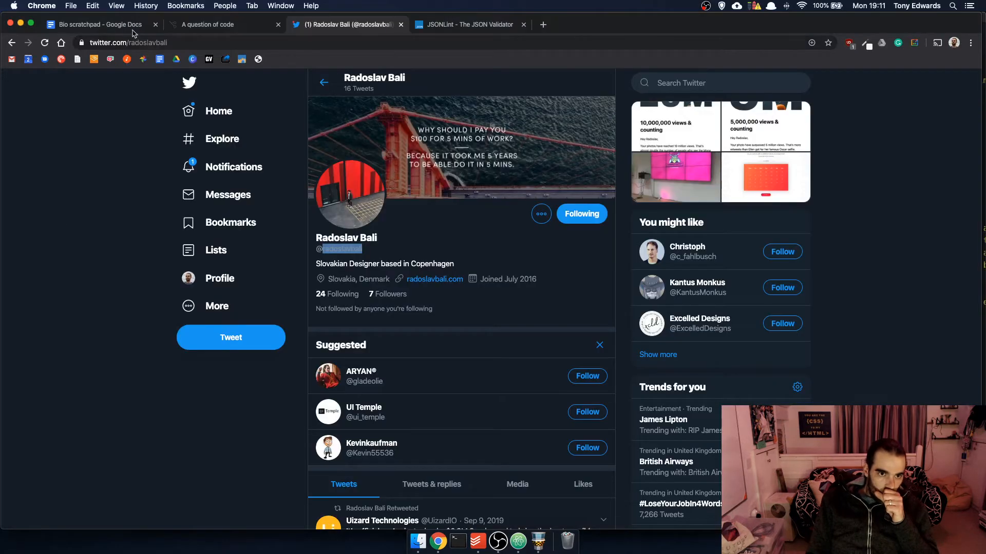
Paste the hand-sketching talk abstract below the speaker's bio in the Bio scratchpad and copy it
{"action": "left_click", "coordinate": [133, 31]}
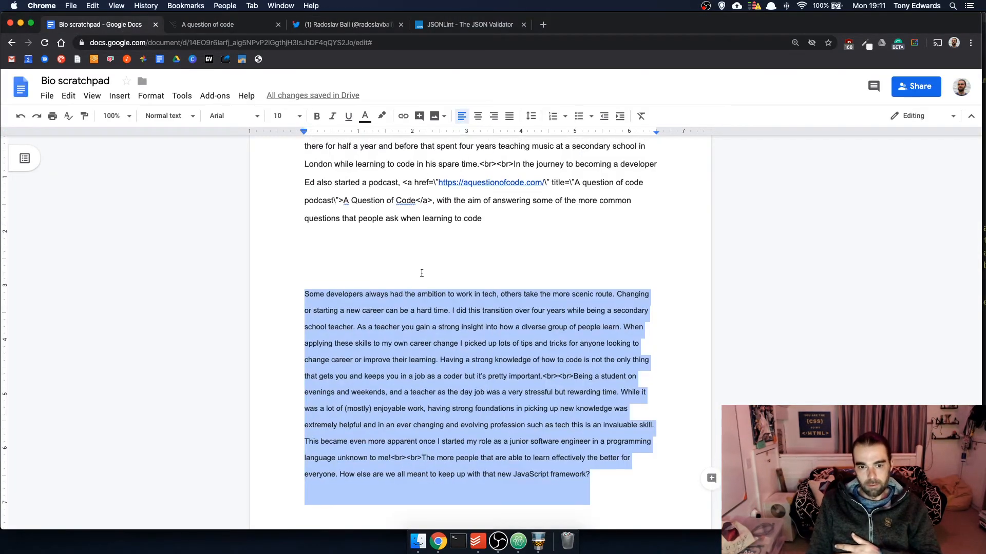
{"action": "scroll", "coordinate": [421, 273], "scroll_direction": "up", "scroll_amount": 14}
{"action": "scroll", "coordinate": [422, 266], "scroll_direction": "down", "scroll_amount": 2}
{"action": "double_click", "coordinate": [428, 330]}
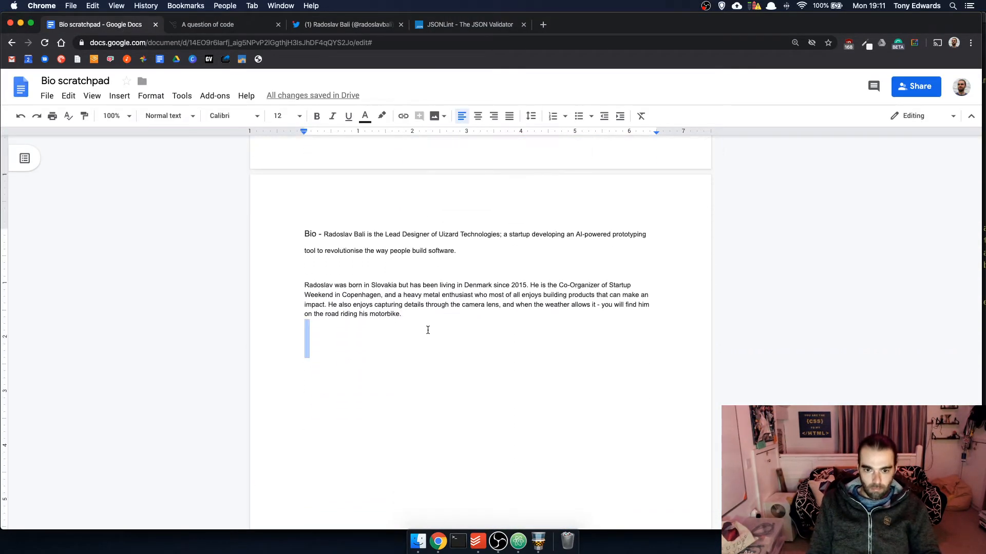
{"action": "key", "text": "Return"}
{"action": "key", "text": "Return"}
{"action": "key", "text": "Return"}
{"action": "key", "text": "BackSpace"}
{"action": "key", "text": "BackSpace"}
{"action": "type", "text": "While hand-sketching is still the most common method used by design and product teams for brainstorming when working on a new website or a mobile app, it still takes hours and often days to turns these rough ideas into functional prototypes. In the meantime, AI is already transforming entire industries and the technology is now becoming mature enough to be actionable in the real world. In this talk, we will share how Machine Intelligence can be used to automatically transform hand-drawn sketched into interactive prototypes and considerably speed up the product design workflow."}
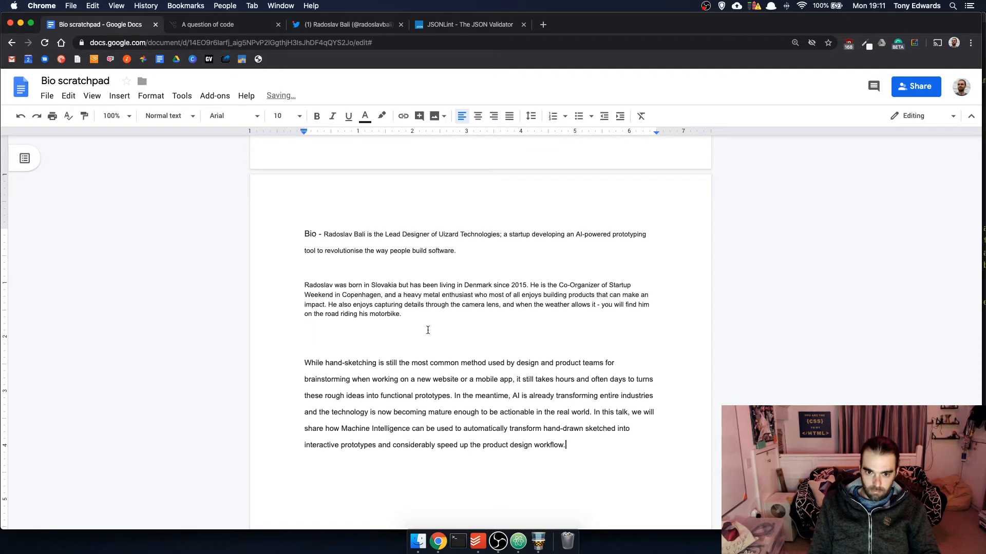
{"action": "left_click_drag", "start_coordinate": [575, 462], "coordinate": [274, 364]}
Replace the talk-abstract value on line 164 of speakers.json with the new abstract
{"action": "left_click", "coordinate": [518, 541]}
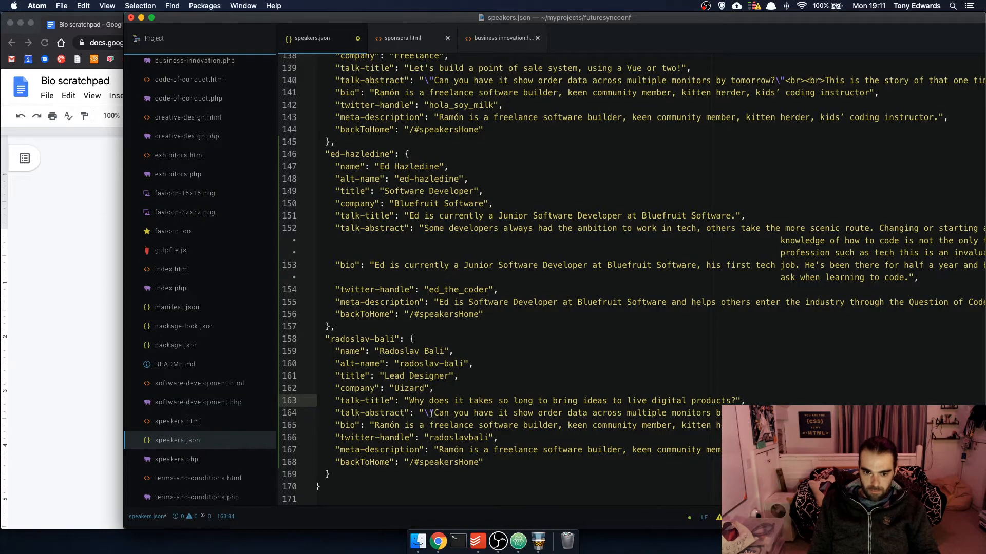
{"action": "left_click", "coordinate": [426, 413]}
{"action": "key", "text": "super+shift+Right"}
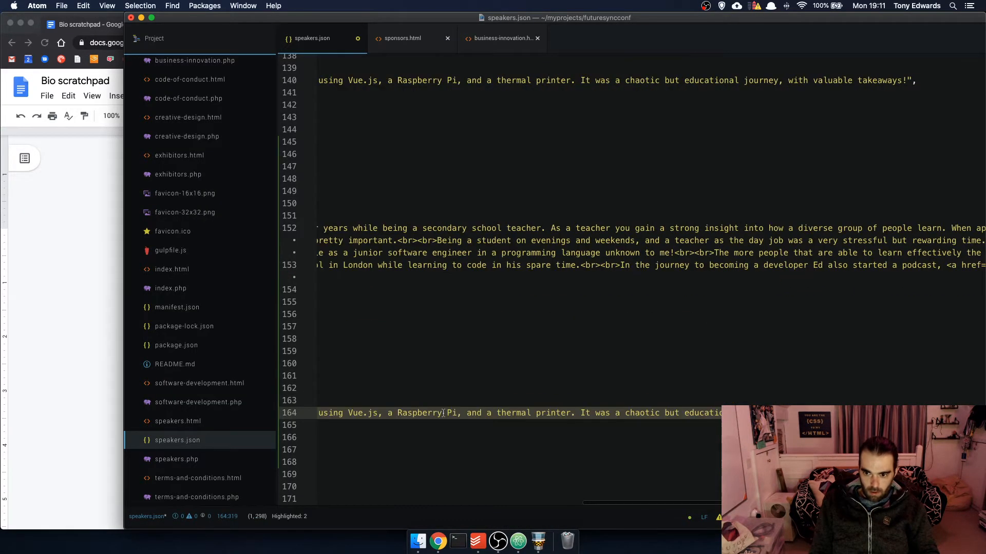
{"action": "key", "text": "super+v"}
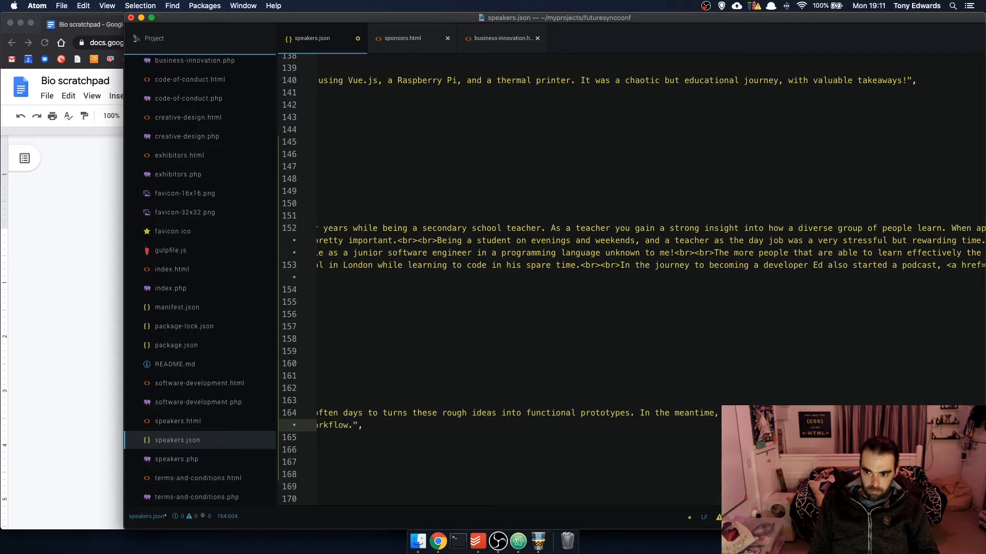
{"action": "scroll", "coordinate": [513, 277], "scroll_direction": "left", "scroll_amount": 15}
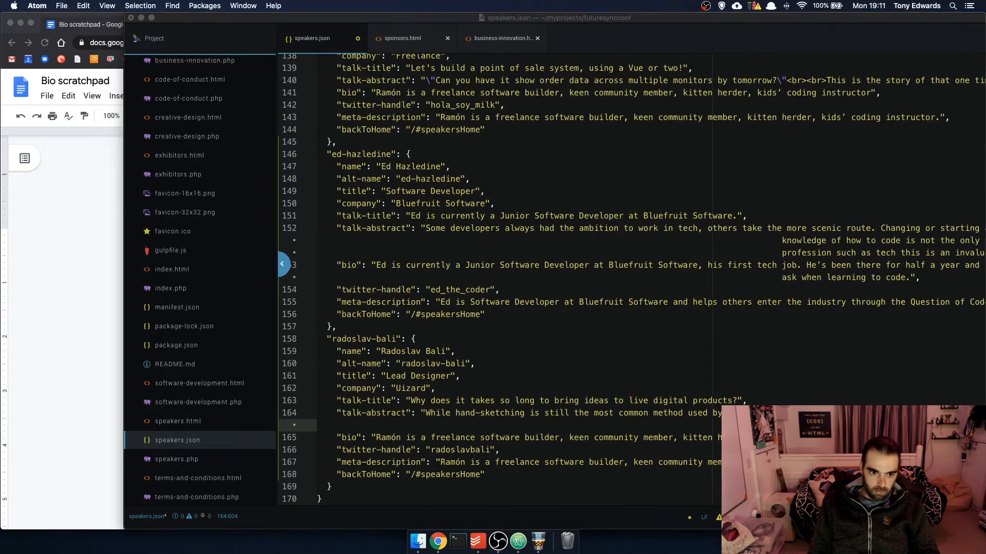
Copy the speaker's bio paragraph from the scratchpad and place the caret at the bio value in speakers.json
{"action": "left_click", "coordinate": [70, 385]}
{"action": "left_click_drag", "start_coordinate": [413, 314], "coordinate": [306, 286]}
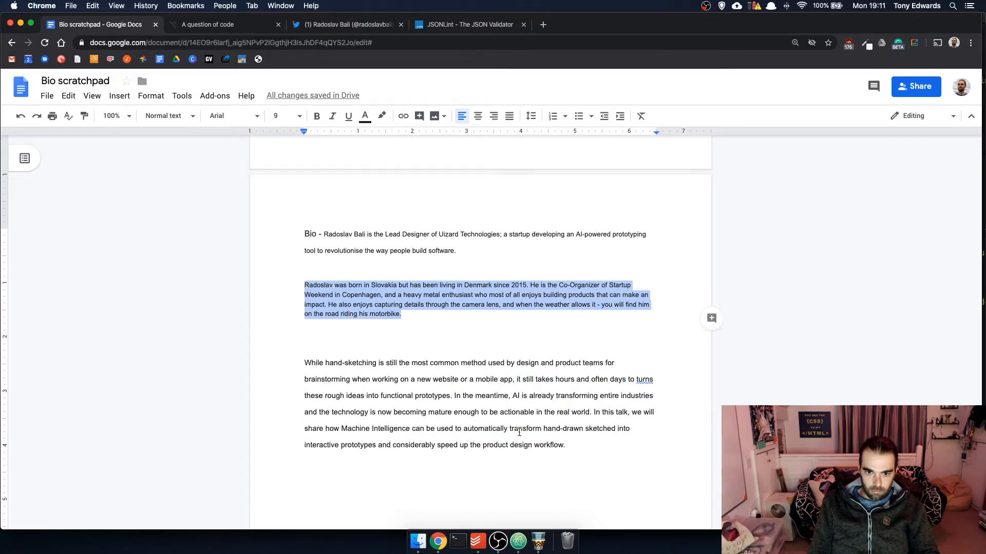
{"action": "left_click", "coordinate": [519, 547]}
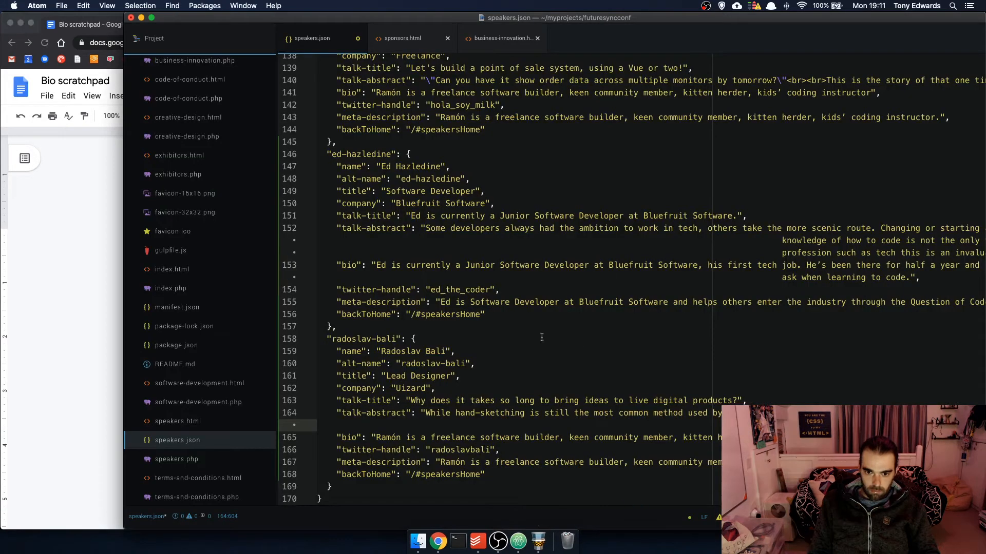
{"action": "left_click", "coordinate": [424, 413]}
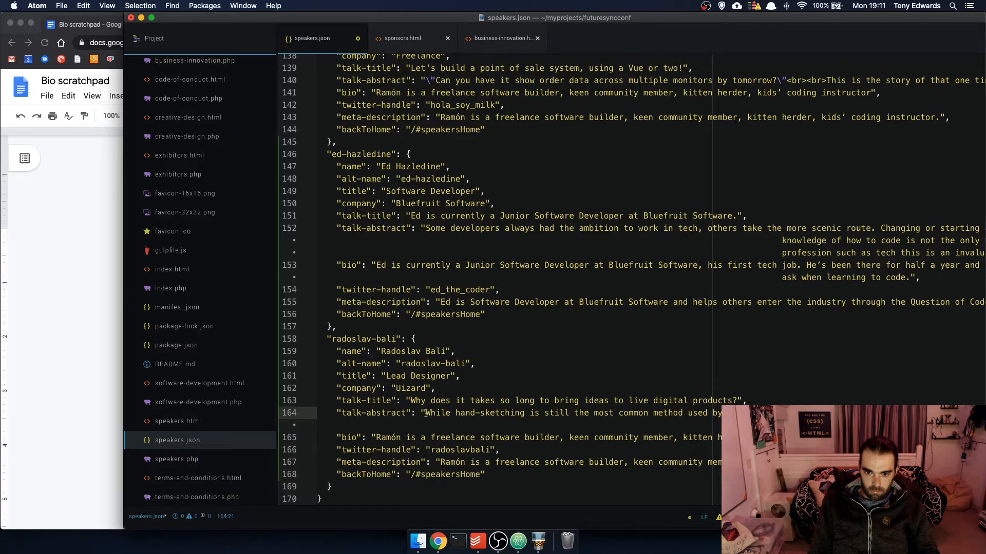
{"action": "left_click", "coordinate": [377, 437]}
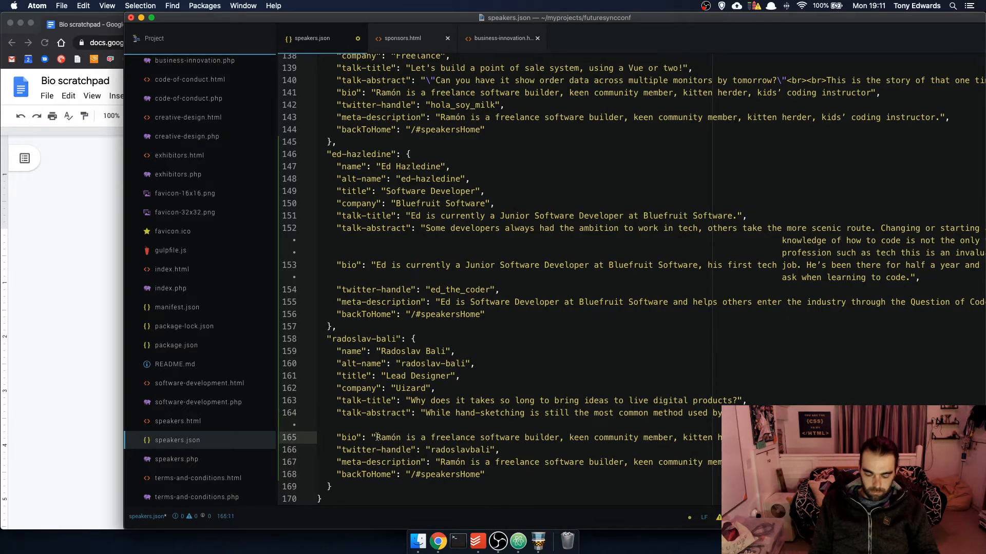
Paste the new bio over the placeholder bio value in the new speaker entry
{"action": "key", "text": "super+shift+Right"}
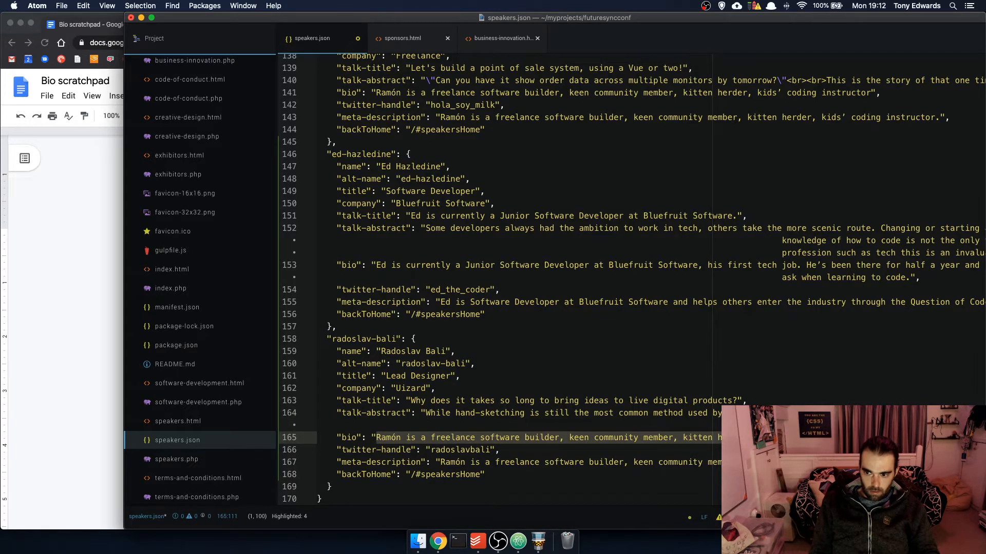
{"action": "key", "text": "super+v"}
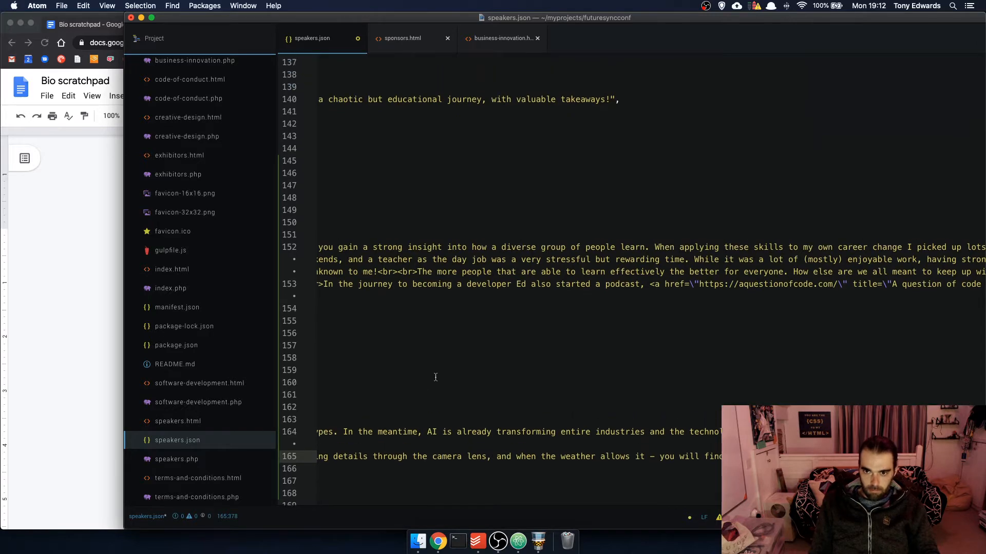
{"action": "scroll", "coordinate": [435, 377], "scroll_direction": "up", "scroll_amount": 7}
{"action": "scroll", "coordinate": [462, 380], "scroll_direction": "left", "scroll_amount": 10}
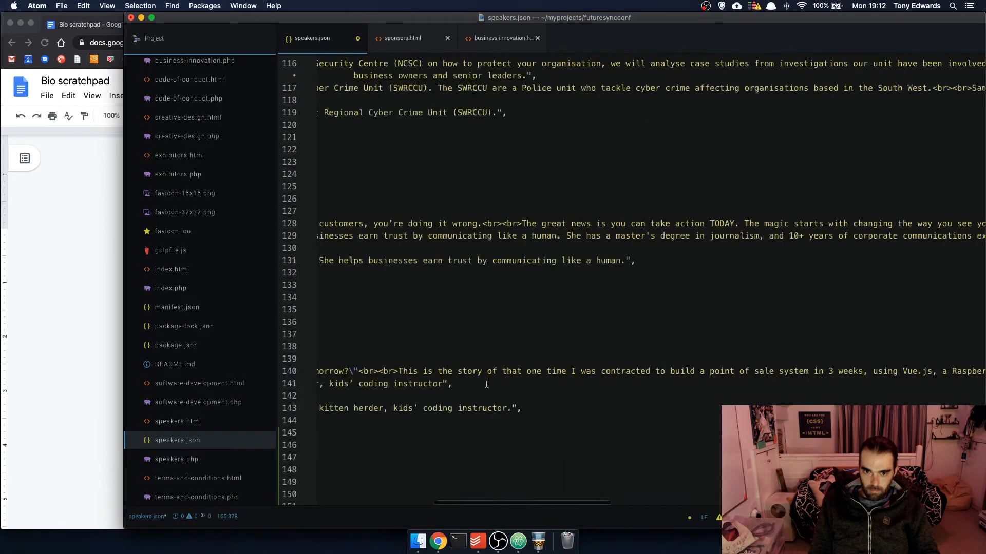
{"action": "scroll", "coordinate": [486, 384], "scroll_direction": "left", "scroll_amount": 8}
{"action": "scroll", "coordinate": [486, 384], "scroll_direction": "right", "scroll_amount": 5}
{"action": "scroll", "coordinate": [641, 349], "scroll_direction": "down", "scroll_amount": 4}
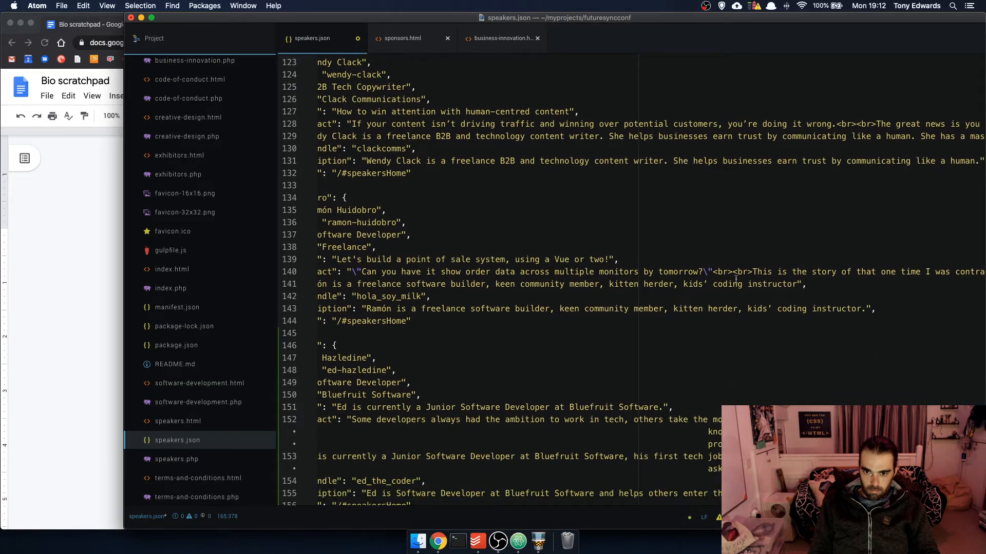
End the bio on line 141 after 'instructor' with a full stop
{"action": "left_click", "coordinate": [798, 285]}
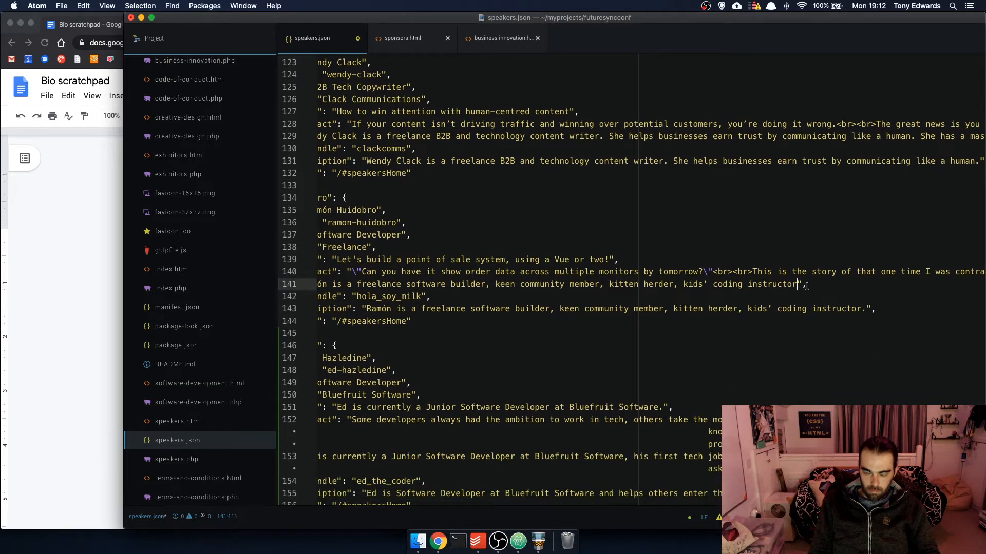
{"action": "type", "text": "."}
{"action": "scroll", "coordinate": [707, 331], "scroll_direction": "down", "scroll_amount": 8}
{"action": "scroll", "coordinate": [706, 331], "scroll_direction": "left", "scroll_amount": 4}
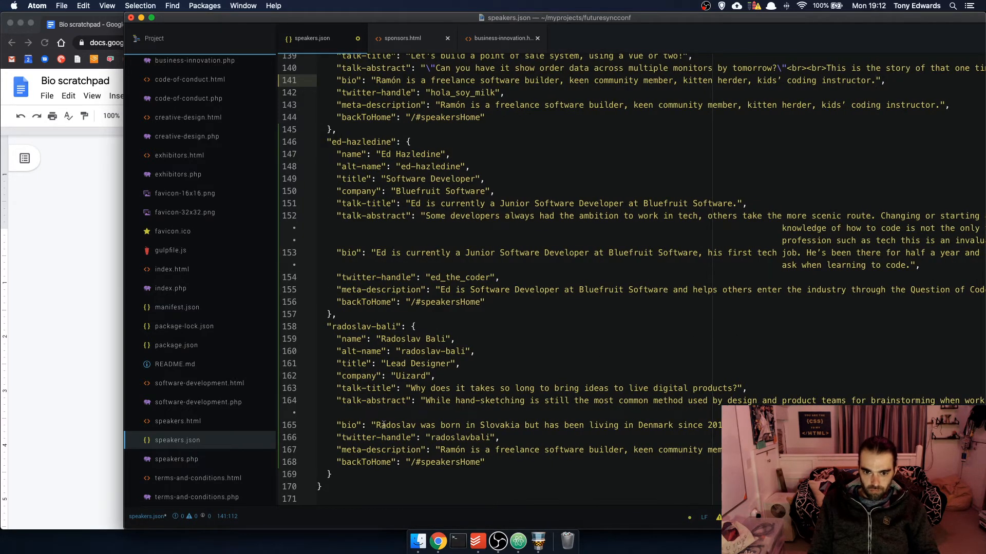
Read through the new speaker's bio, copy the first name, and select the meta-description string on line 167
{"action": "left_click_drag", "start_coordinate": [378, 426], "coordinate": [488, 424]}
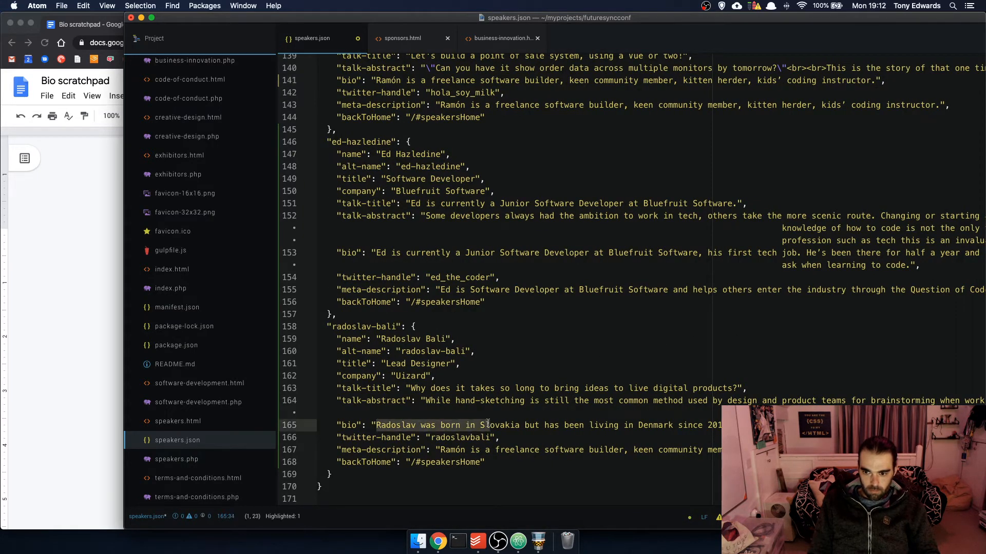
{"action": "scroll", "coordinate": [513, 425], "scroll_direction": "right", "scroll_amount": 10}
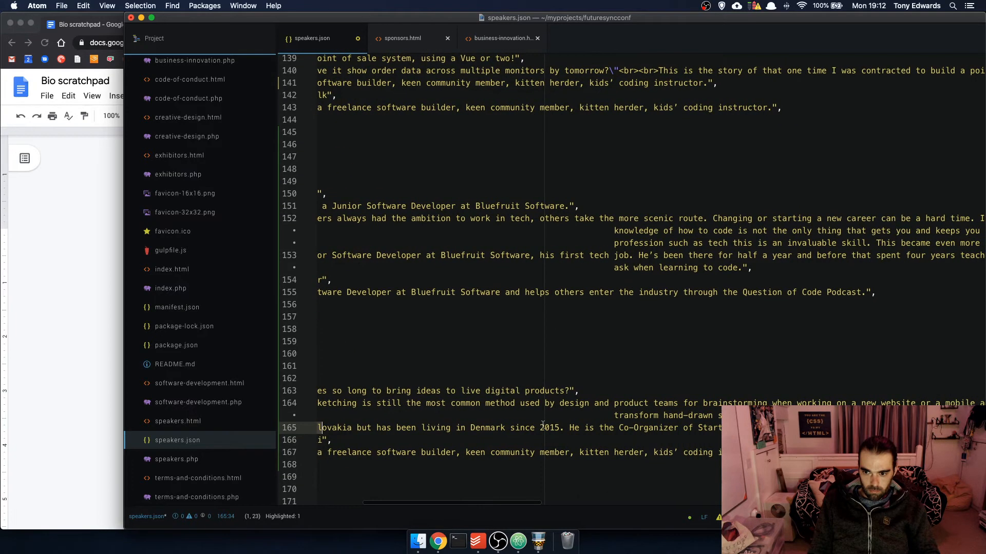
{"action": "scroll", "coordinate": [542, 425], "scroll_direction": "right", "scroll_amount": 12}
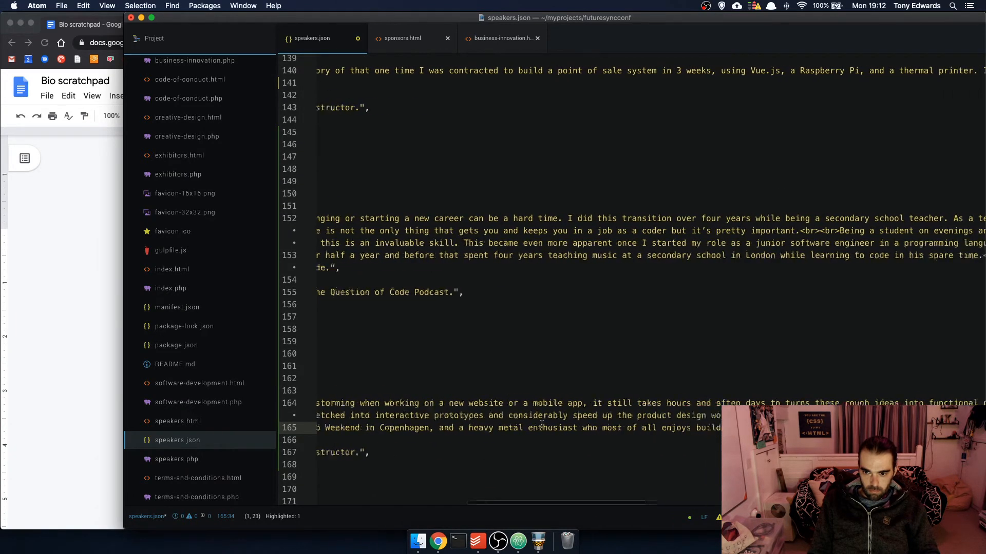
{"action": "scroll", "coordinate": [542, 425], "scroll_direction": "right", "scroll_amount": 20}
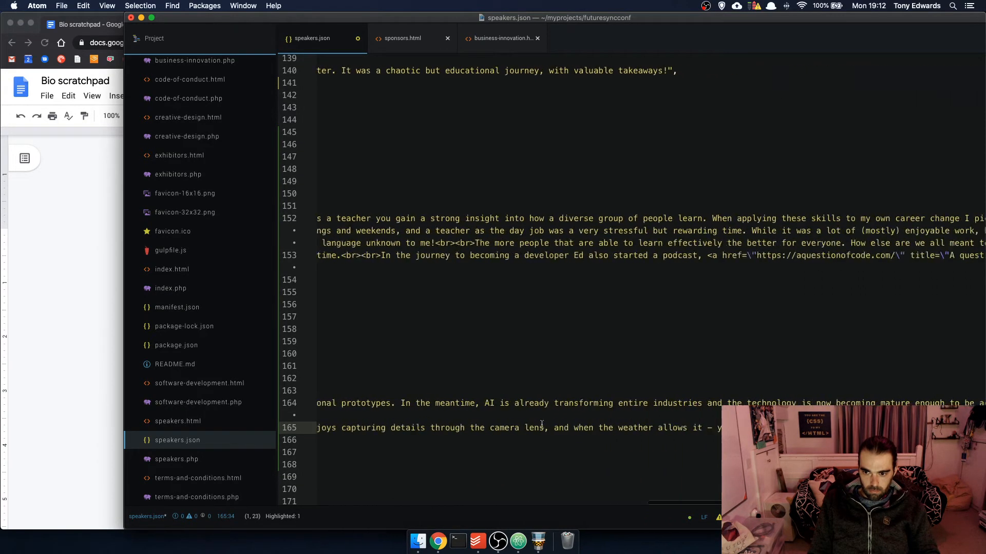
{"action": "scroll", "coordinate": [542, 425], "scroll_direction": "left", "scroll_amount": 20}
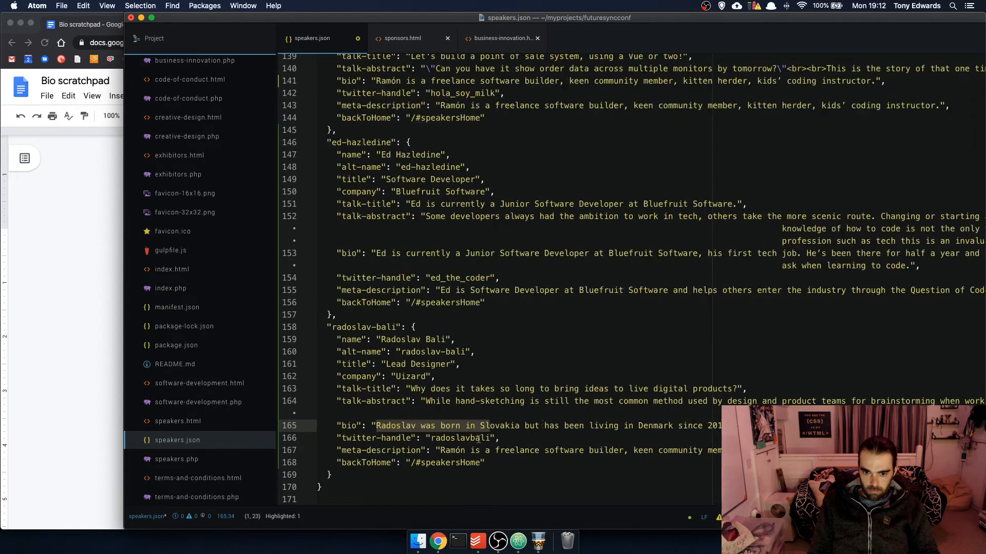
{"action": "left_click", "coordinate": [407, 425]}
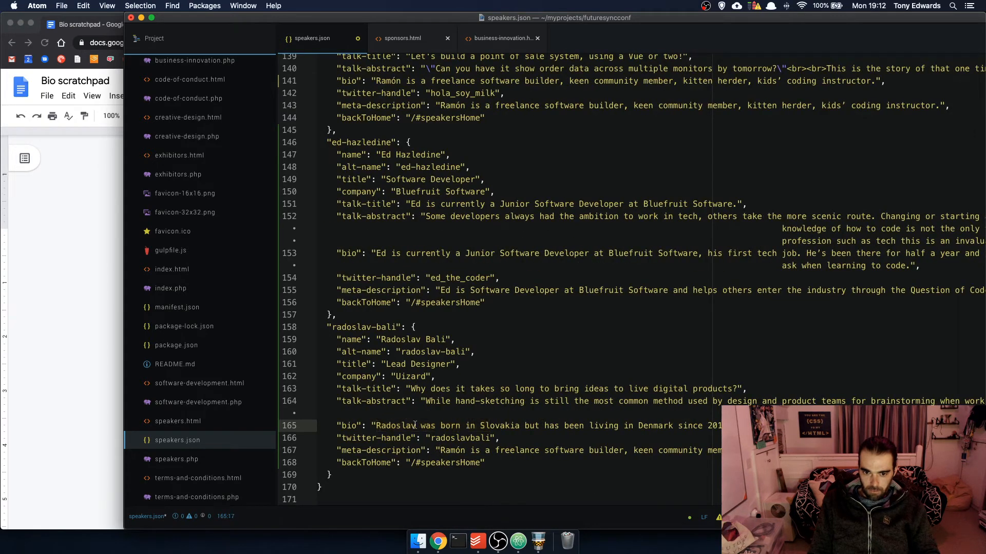
{"action": "left_click_drag", "start_coordinate": [415, 425], "coordinate": [376, 426]}
{"action": "key", "text": "super+c"}
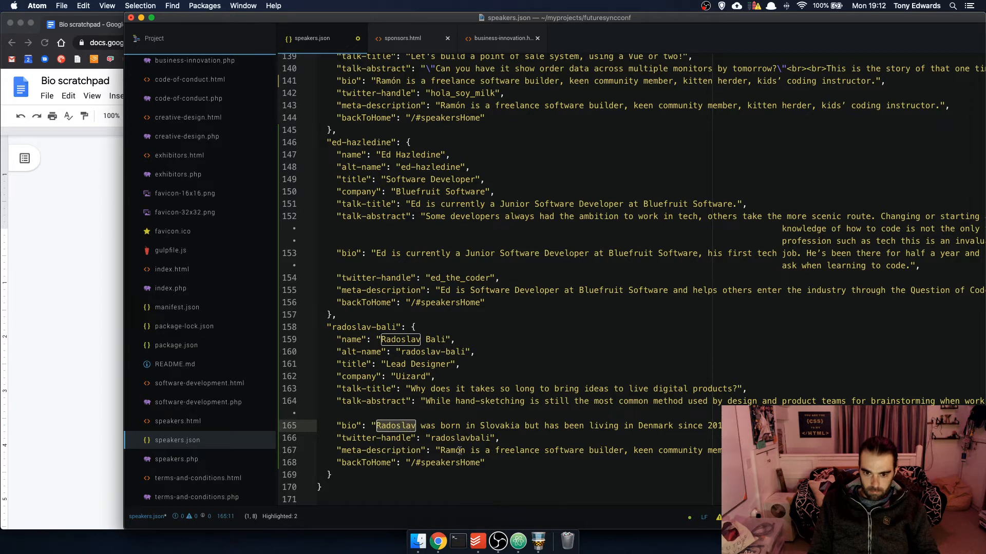
{"action": "left_click_drag", "start_coordinate": [438, 450], "coordinate": [943, 450]}
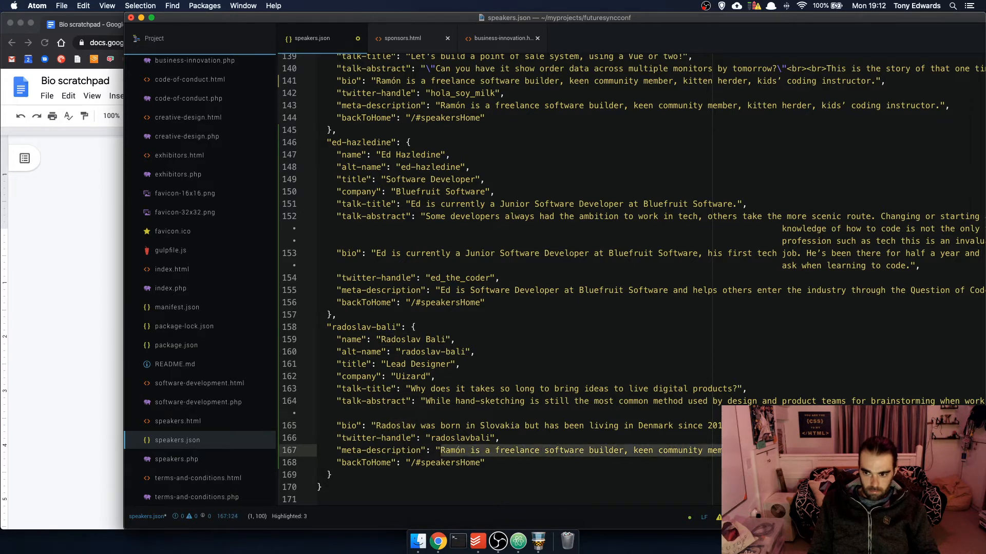
Start the meta-description with the first name, 'is the lead designer of Uizard', and the Startup Weekend role
{"action": "key", "text": "super+v"}
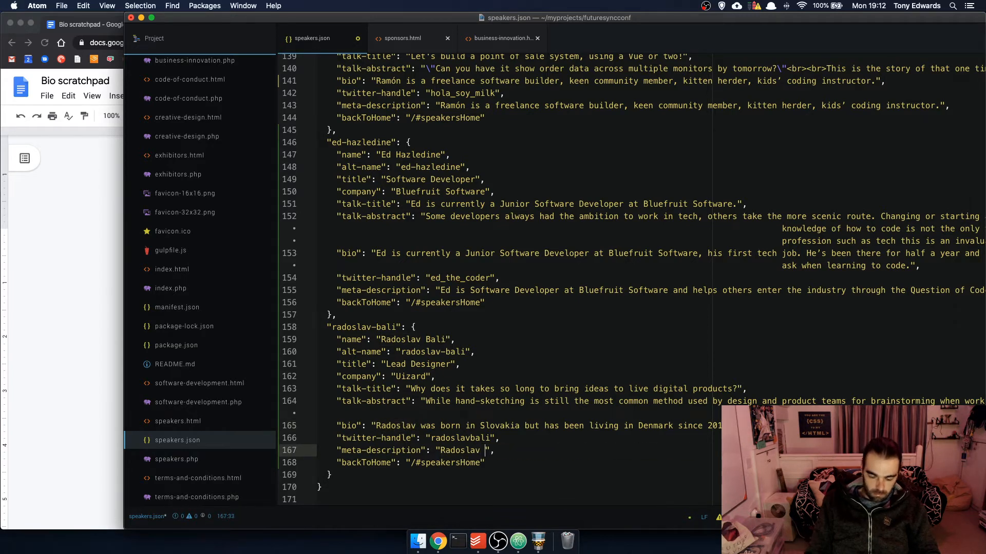
{"action": "type", "text": "is the lead de"}
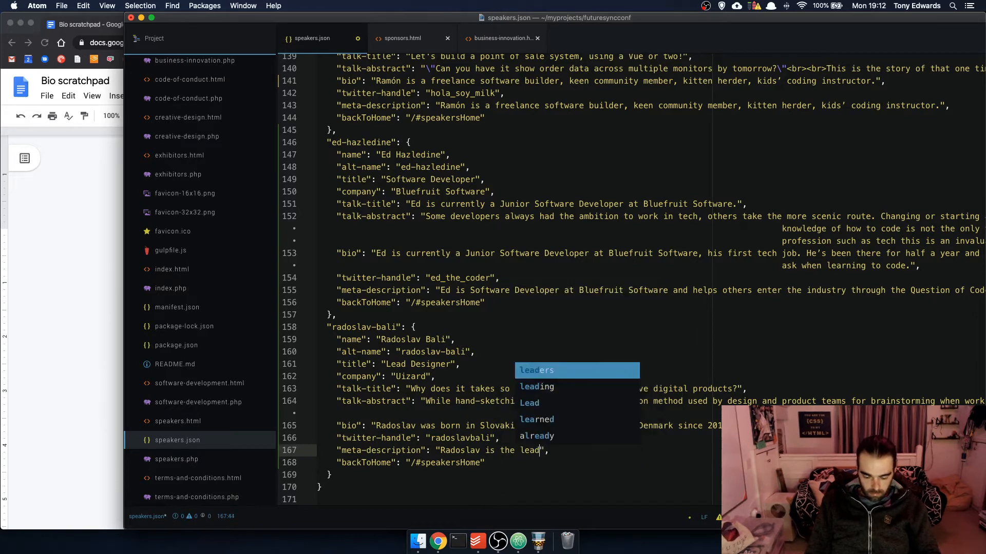
{"action": "type", "text": "signer og"}
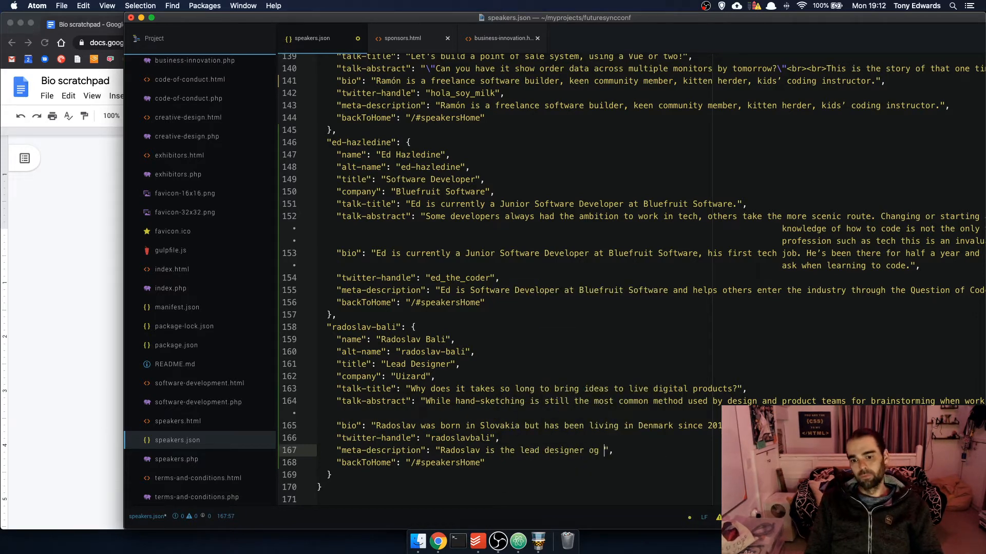
{"action": "key", "text": "BackSpace"}
{"action": "type", "text": "f Uiza"}
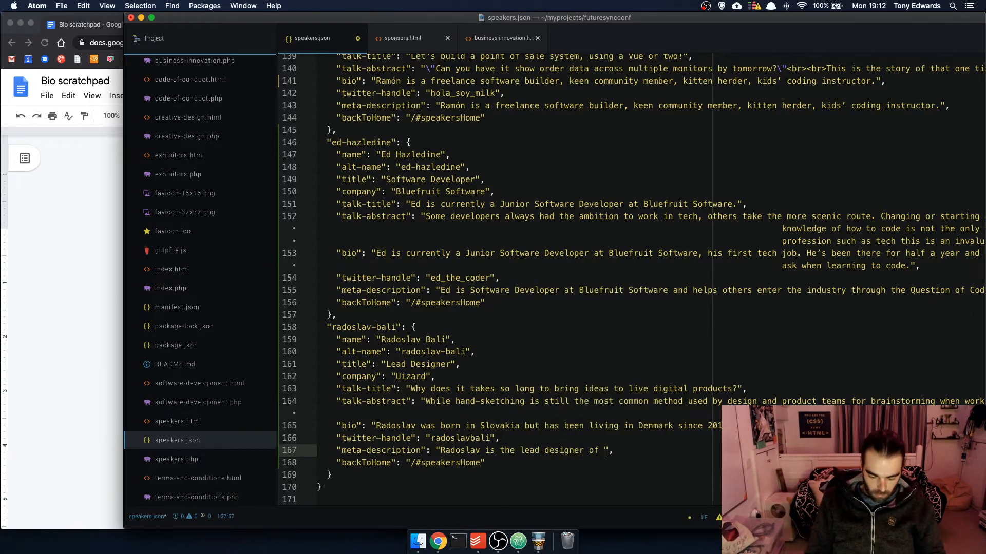
{"action": "key", "text": "Tab"}
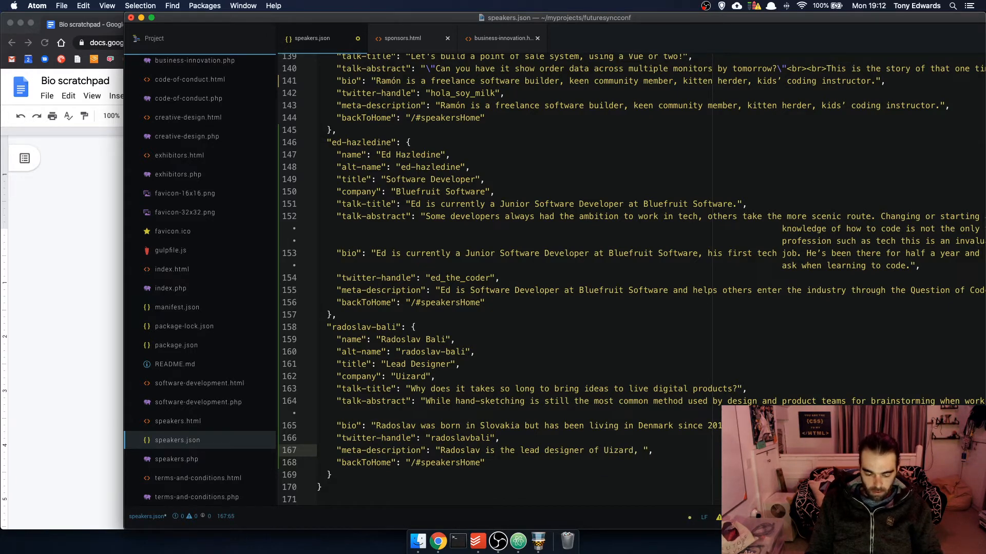
{"action": "type", "text": ", a start"}
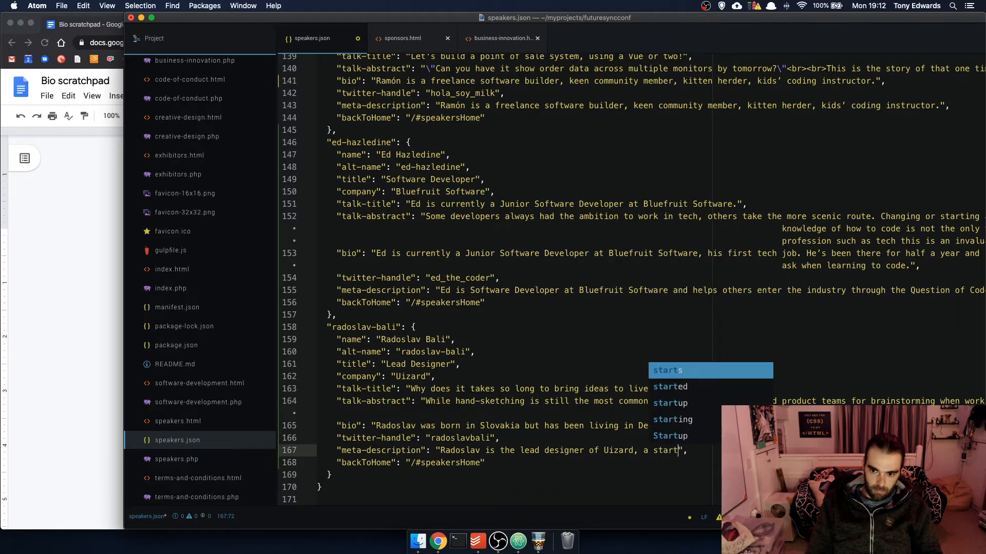
{"action": "key", "text": "BackSpace"}
{"action": "key", "text": "BackSpace"}
{"action": "key", "text": "BackSpace"}
{"action": "key", "text": "BackSpace"}
{"action": "key", "text": "BackSpace"}
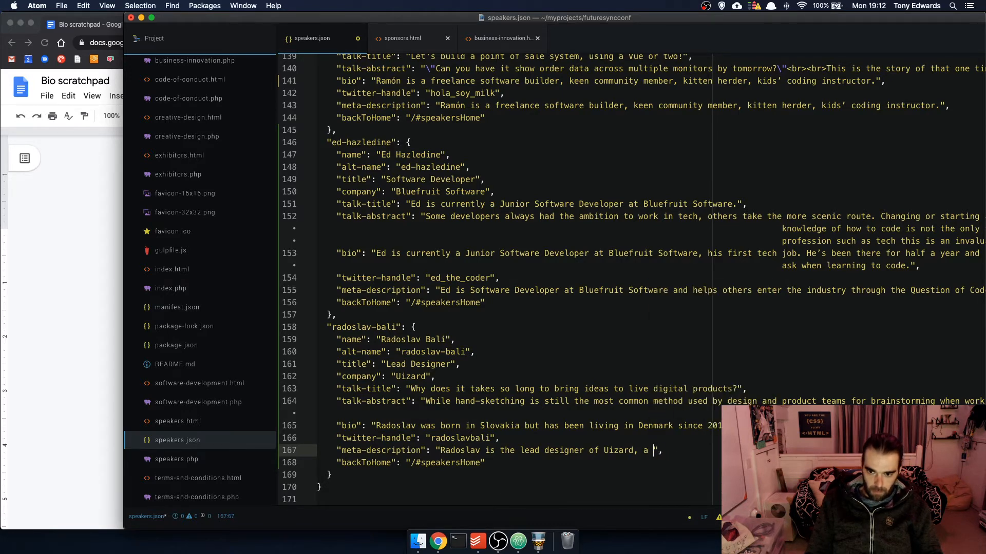
{"action": "type", "text": "Startup W"}
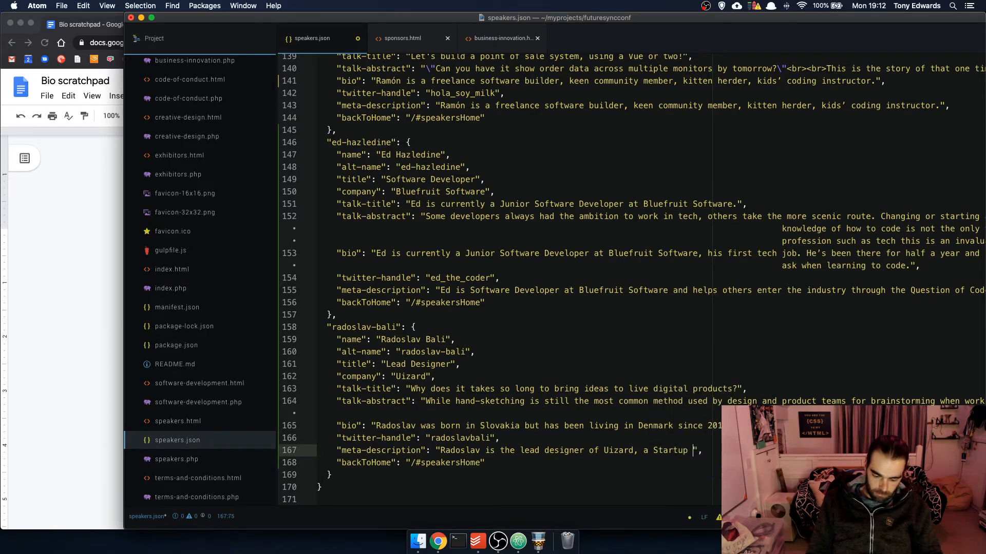
{"action": "type", "text": "eeken"}
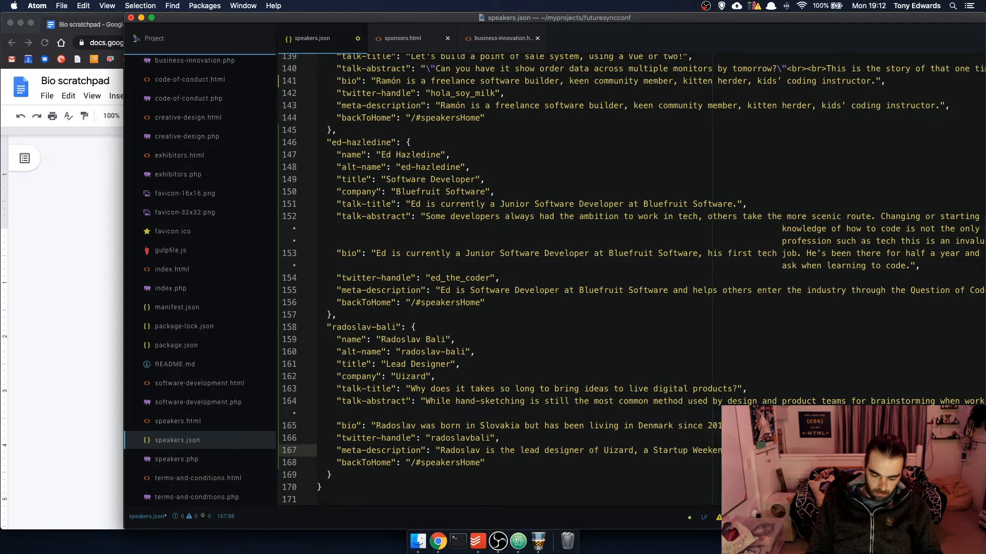
{"action": "type", "text": "d hagen nd"}
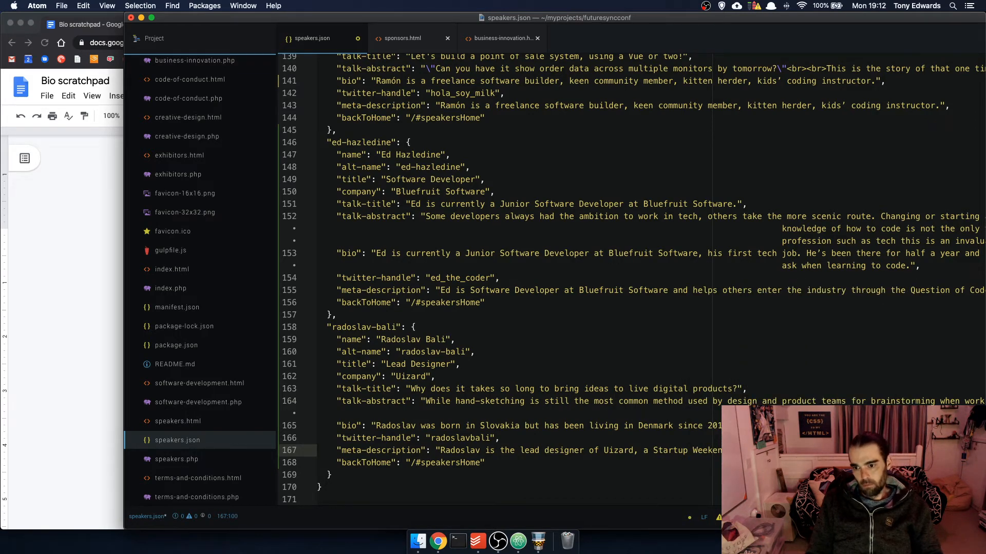
Finish the meta-description with 'Heavy Metal Enthusiast.' and select the whole entry, lines 158–170
{"action": "scroll", "coordinate": [713, 392], "scroll_direction": "right", "scroll_amount": 5}
{"action": "scroll", "coordinate": [713, 392], "scroll_direction": "right", "scroll_amount": 5}
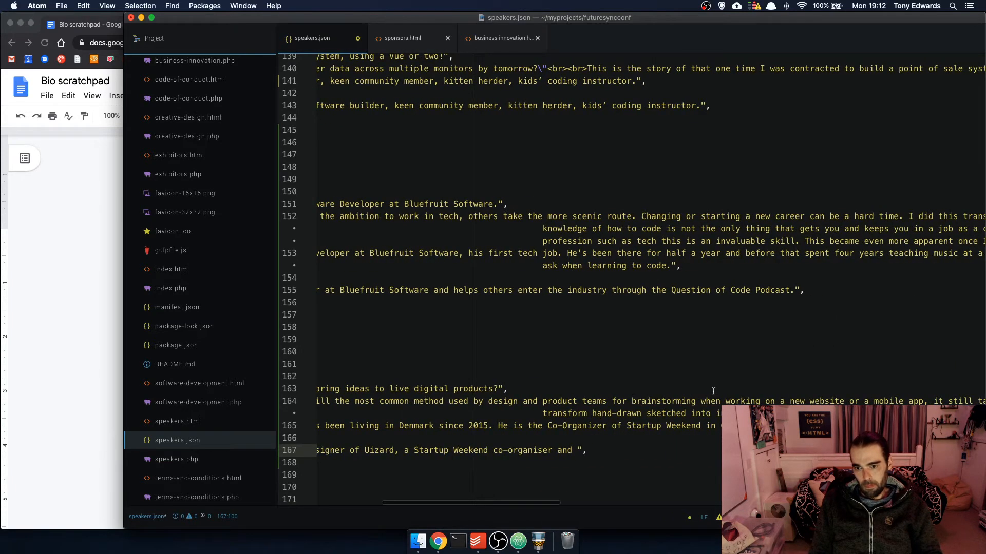
{"action": "scroll", "coordinate": [713, 392], "scroll_direction": "up", "scroll_amount": 1}
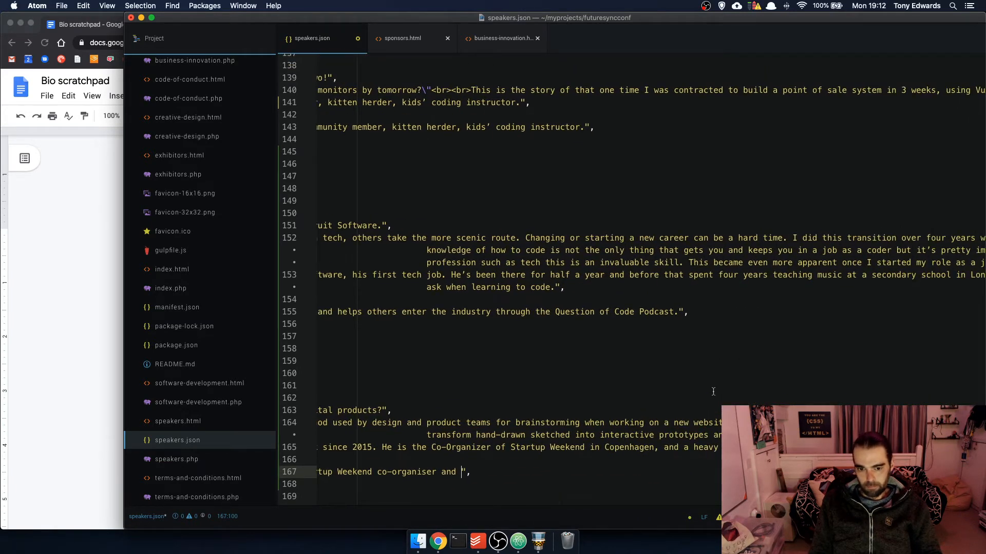
{"action": "type", "text": "Heavy Metal"}
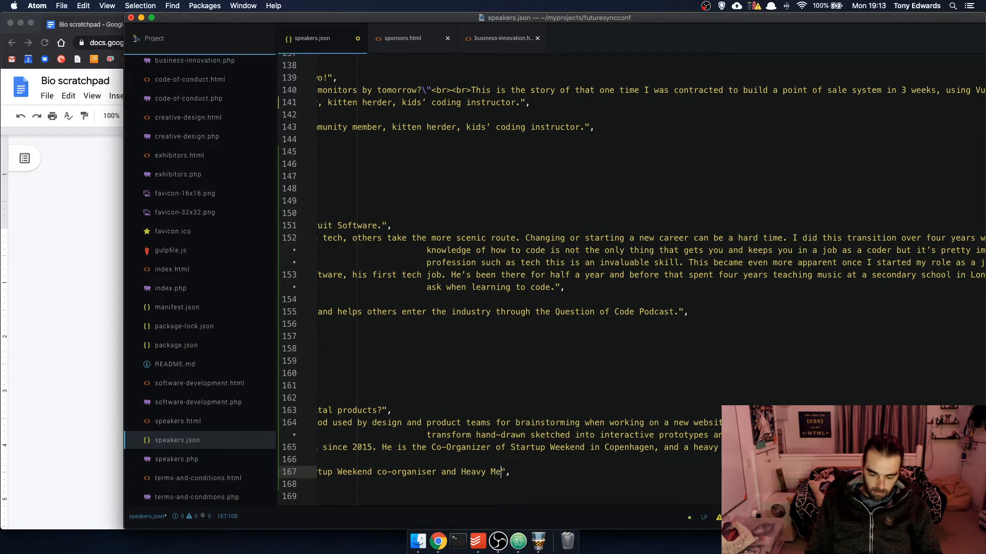
{"action": "type", "text": " En"}
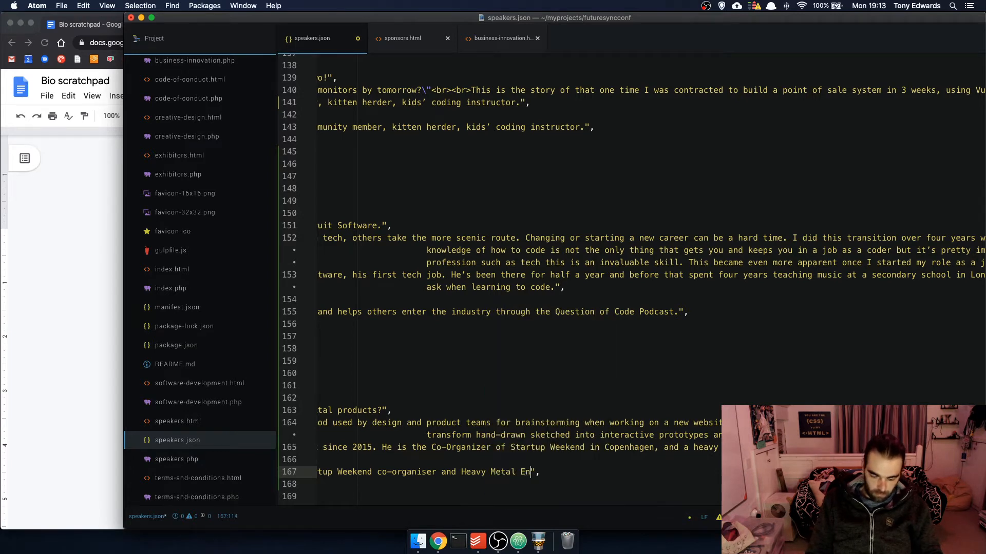
{"action": "type", "text": "thusiast"}
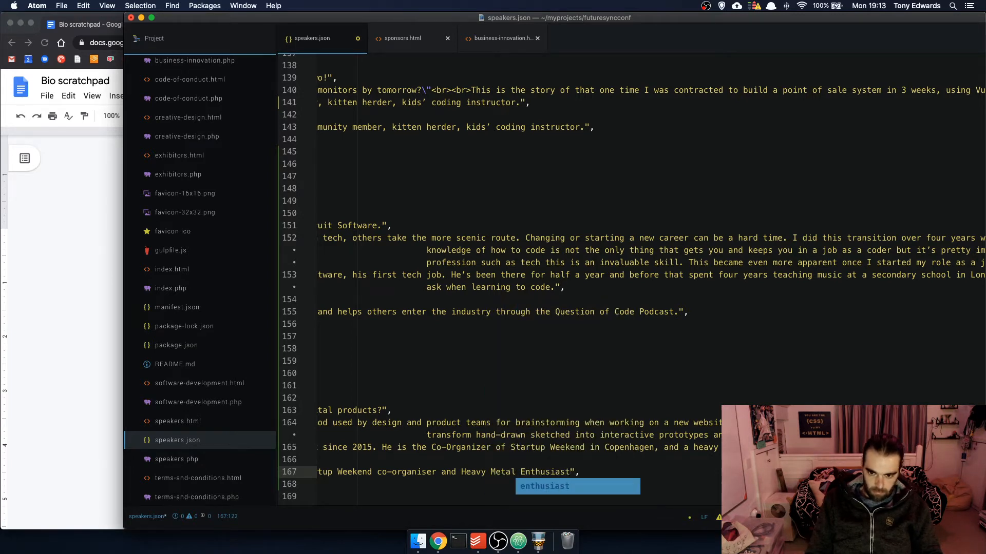
{"action": "type", "text": "."}
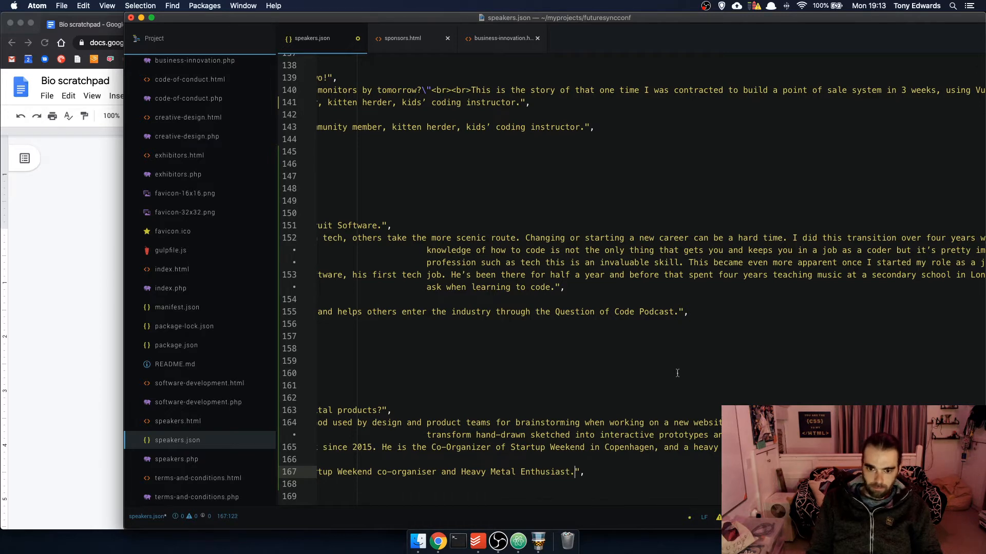
{"action": "scroll", "coordinate": [677, 373], "scroll_direction": "left", "scroll_amount": 10}
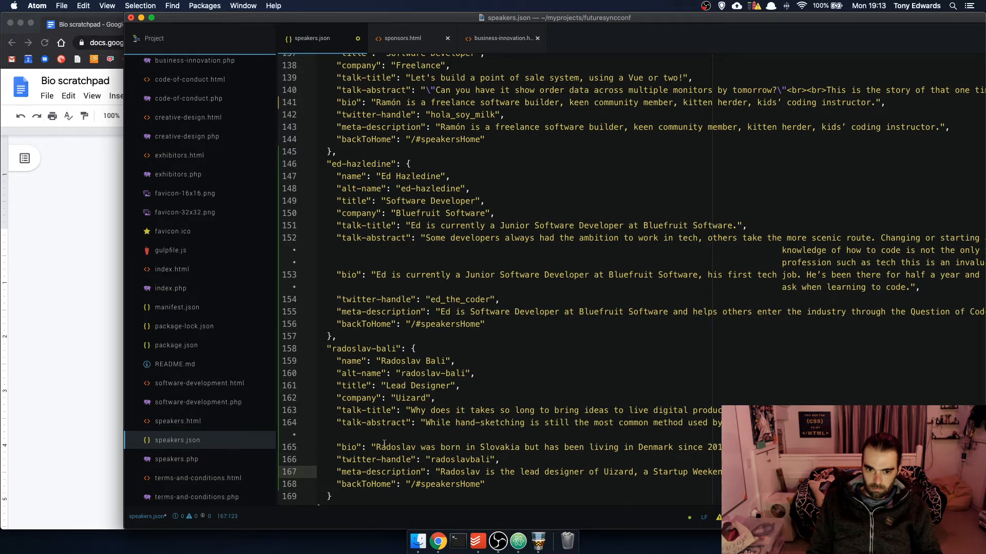
{"action": "scroll", "coordinate": [363, 453], "scroll_direction": "down", "scroll_amount": 2}
{"action": "left_click_drag", "start_coordinate": [334, 484], "coordinate": [121, 48]}
Paste the new speaker entry into JSONLint and confirm it reports Valid JSON
{"action": "left_click", "coordinate": [122, 48]}
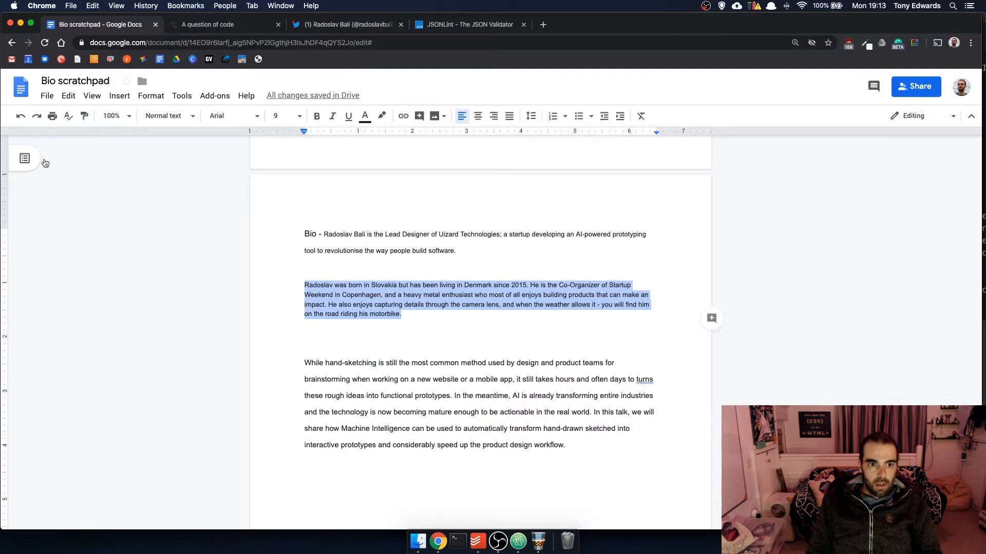
{"action": "left_click", "coordinate": [457, 26]}
{"action": "left_click", "coordinate": [288, 278]}
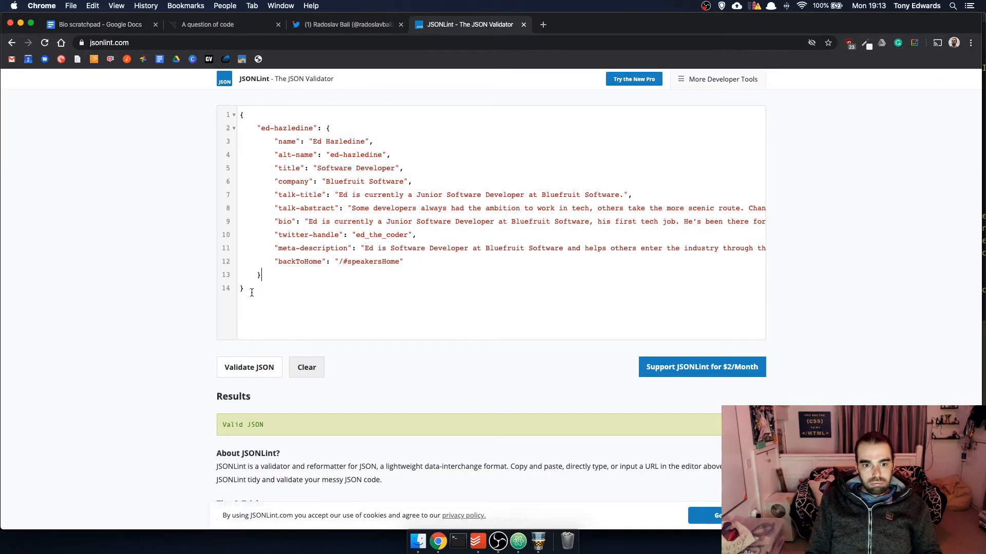
{"action": "key", "text": "super+a"}
{"action": "key", "text": "super+v"}
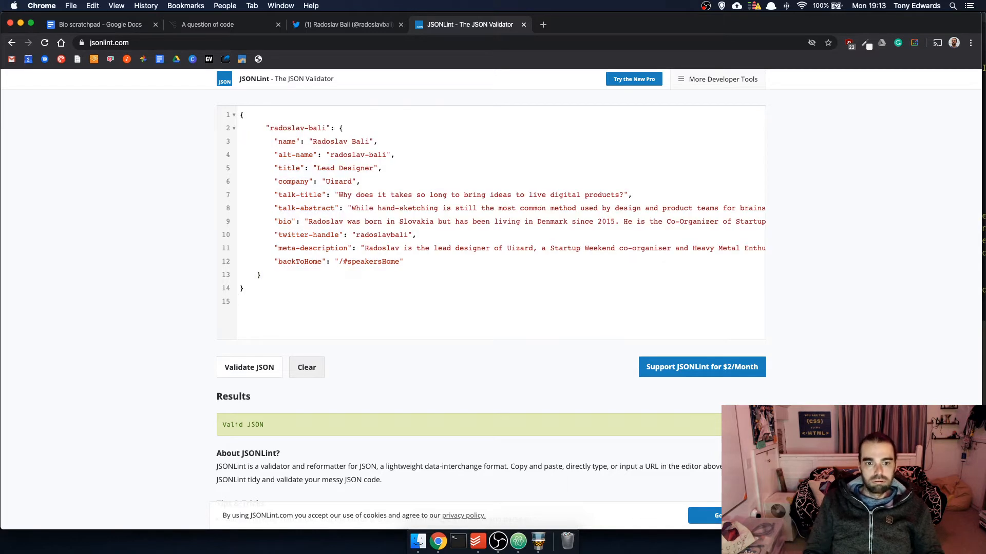
{"action": "left_click", "coordinate": [250, 368]}
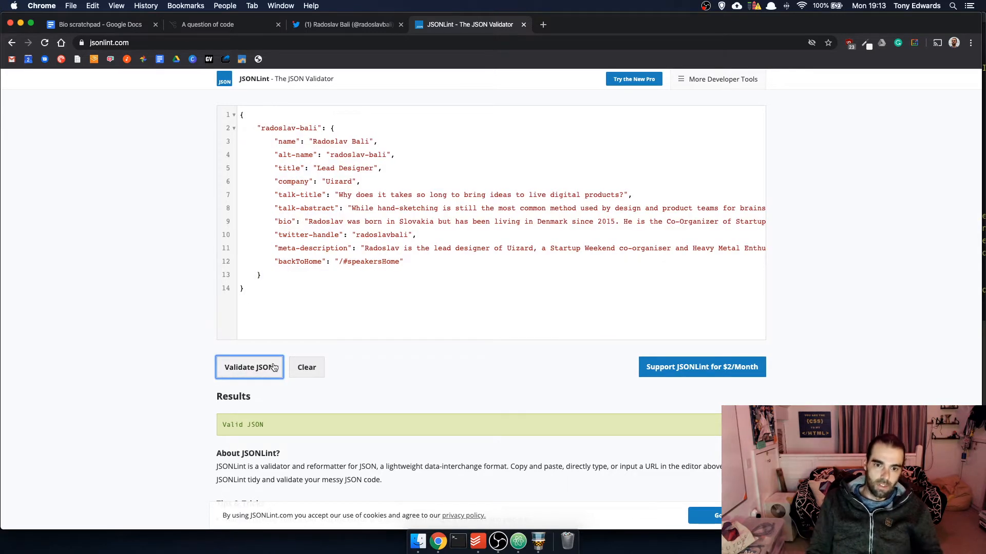
{"action": "left_click", "coordinate": [518, 541]}
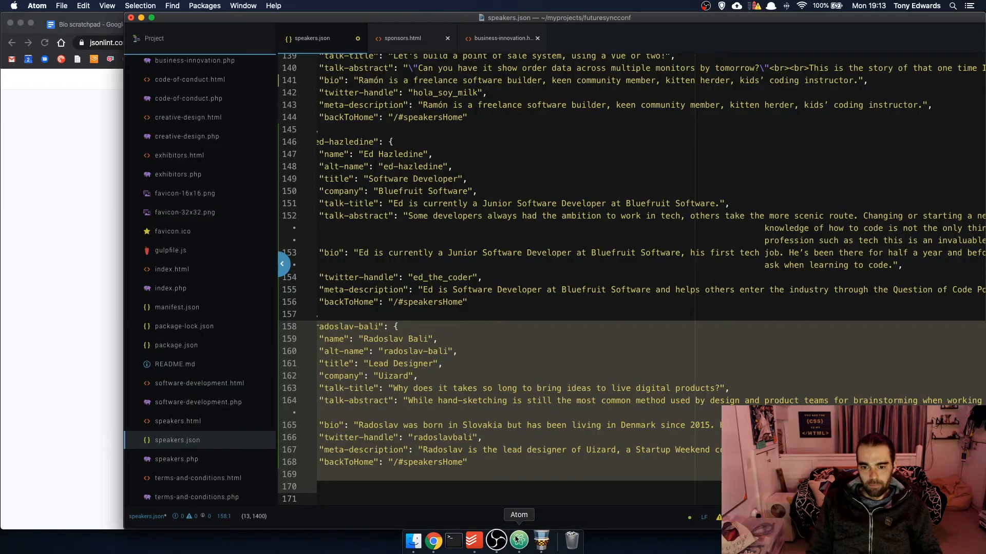
Save speakers.json and check the pending changes in the repository
{"action": "scroll", "coordinate": [540, 408], "scroll_direction": "up", "scroll_amount": 1}
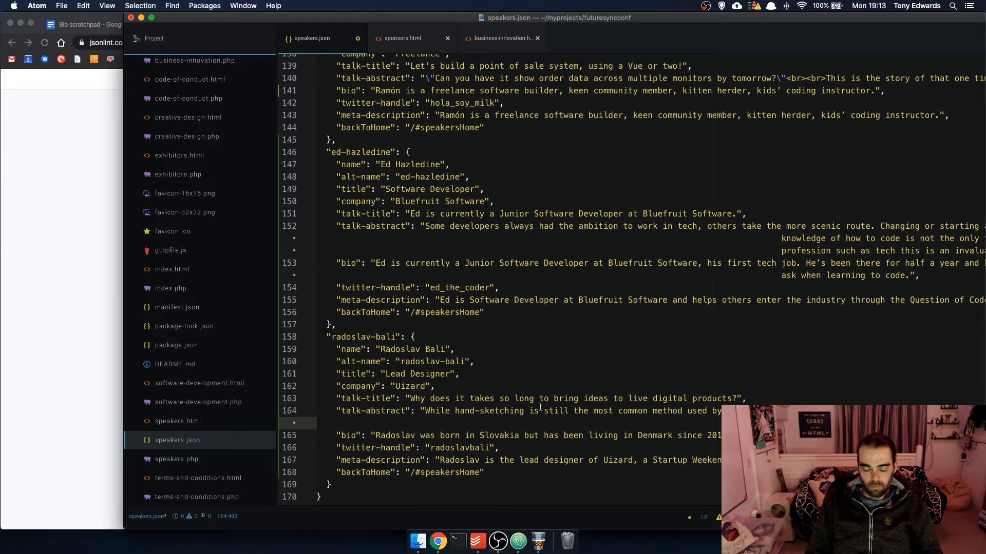
{"action": "key", "text": "super+s"}
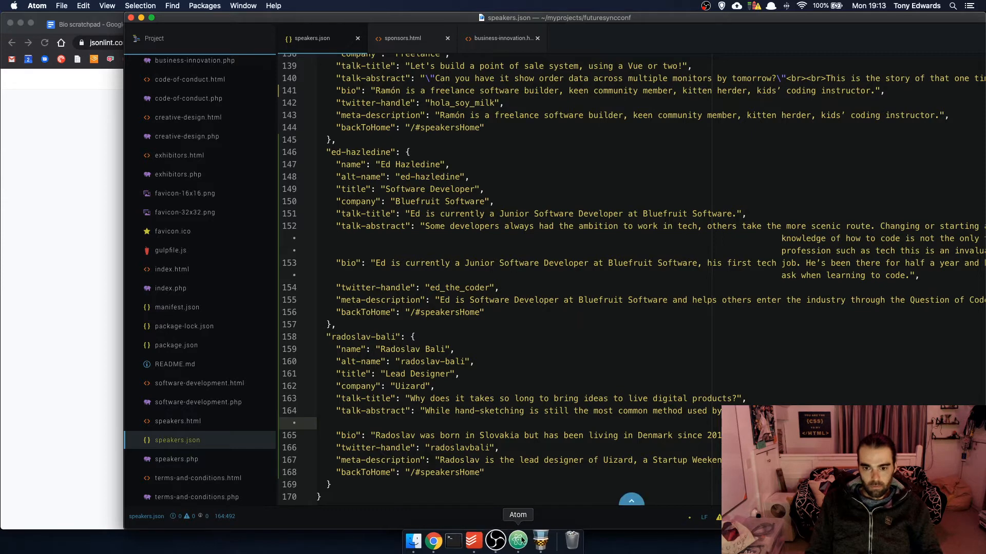
{"action": "left_click", "coordinate": [539, 540]}
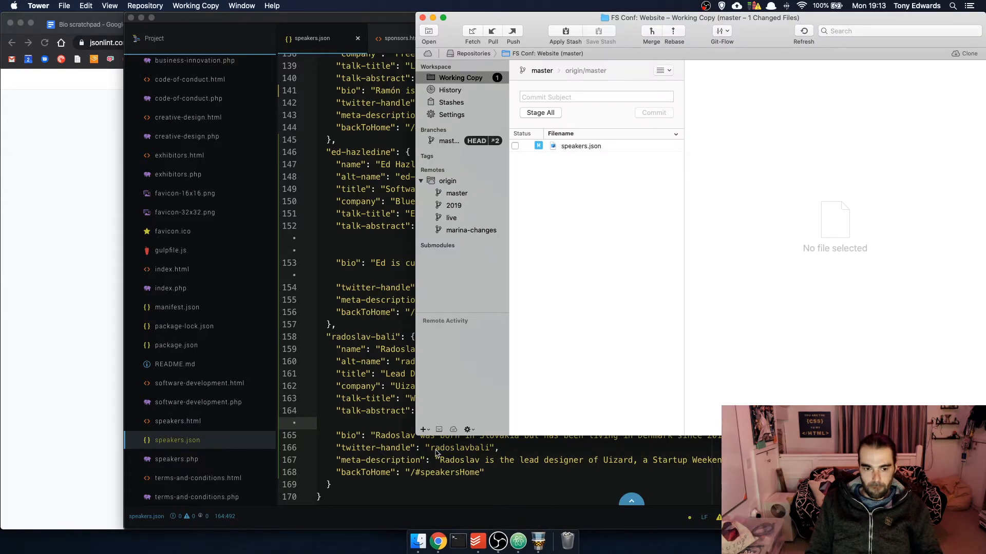
{"action": "left_click", "coordinate": [197, 347]}
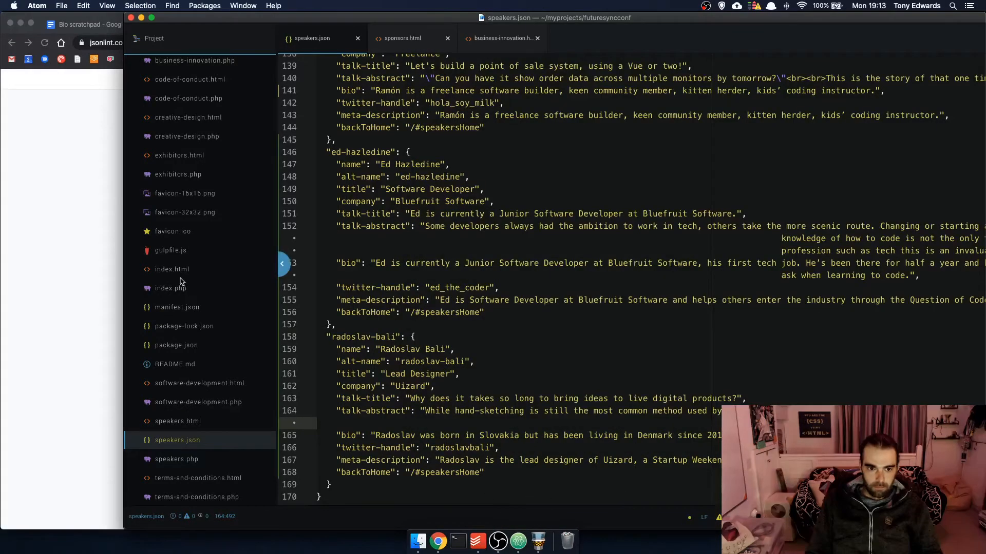
Add the Software Developer's slug on a new line at the end of software-development.php's development list and save
{"action": "scroll", "coordinate": [181, 282], "scroll_direction": "up", "scroll_amount": 5}
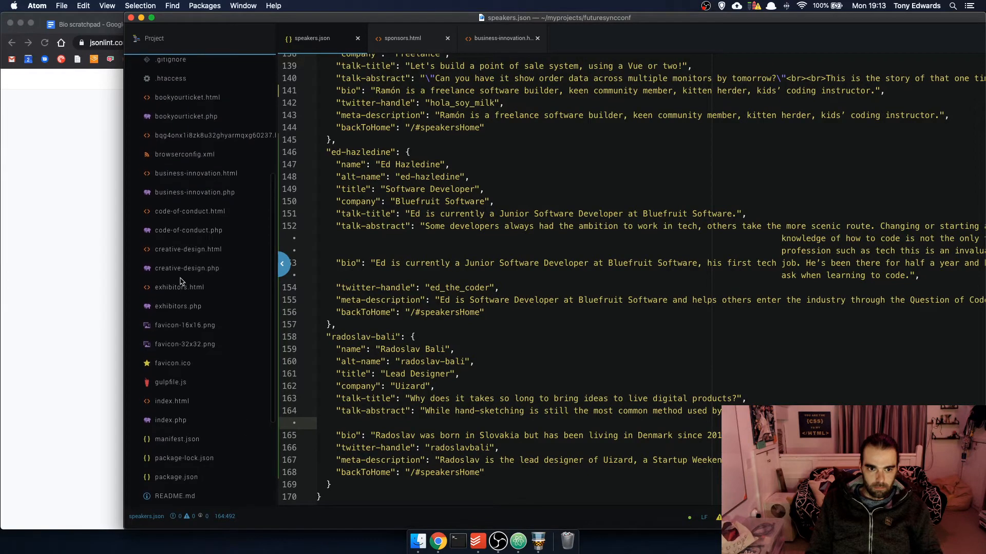
{"action": "scroll", "coordinate": [180, 284], "scroll_direction": "down", "scroll_amount": 4}
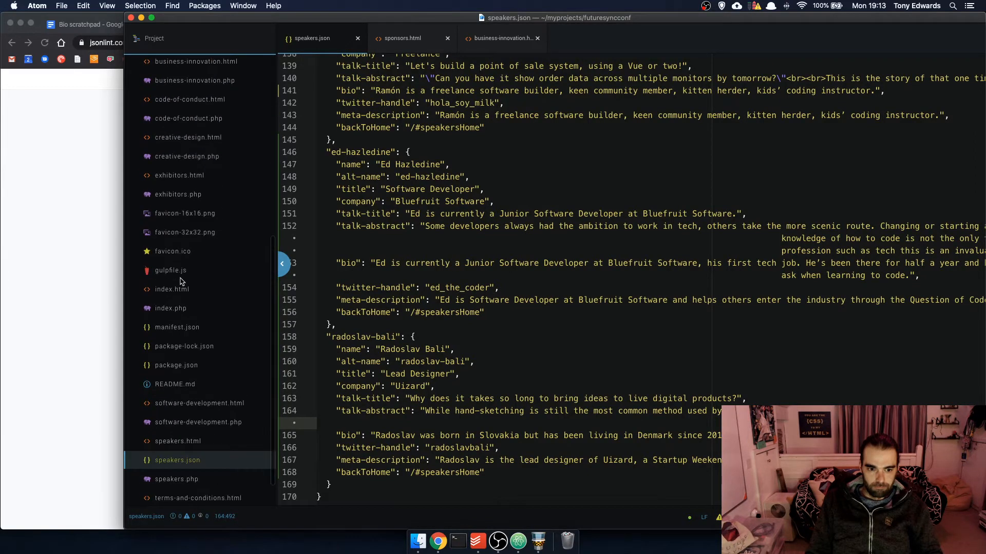
{"action": "left_click", "coordinate": [175, 425]}
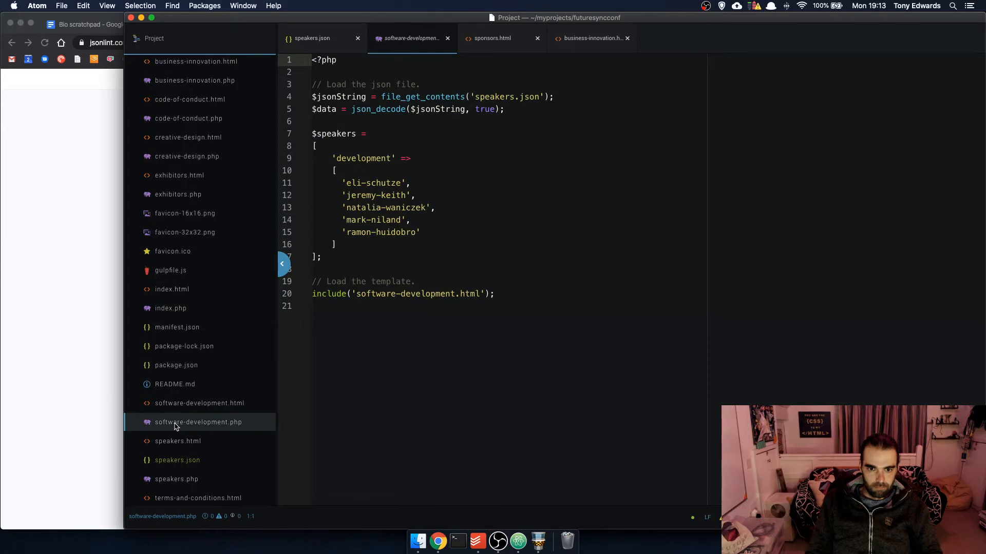
{"action": "left_click", "coordinate": [424, 231]}
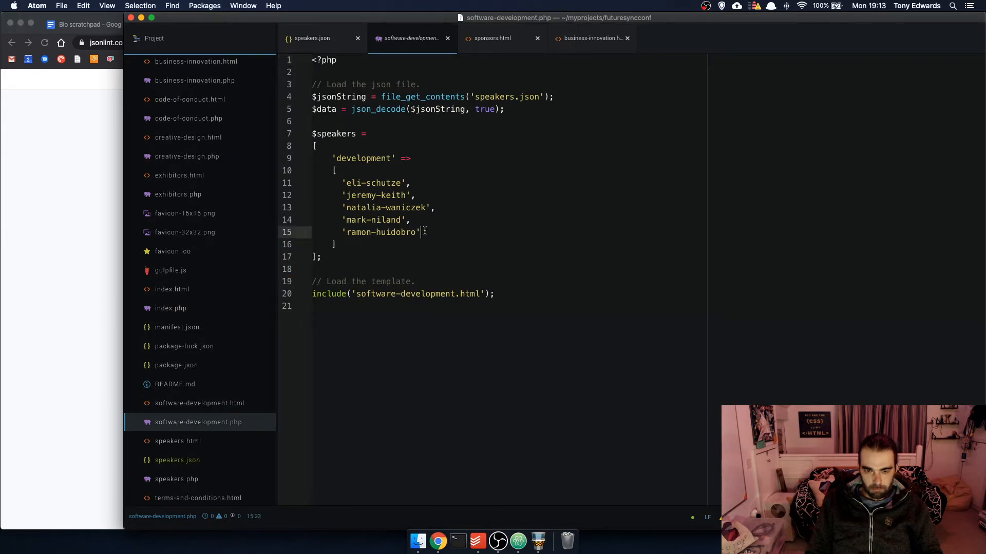
{"action": "type", "text": ","}
{"action": "key", "text": "Return"}
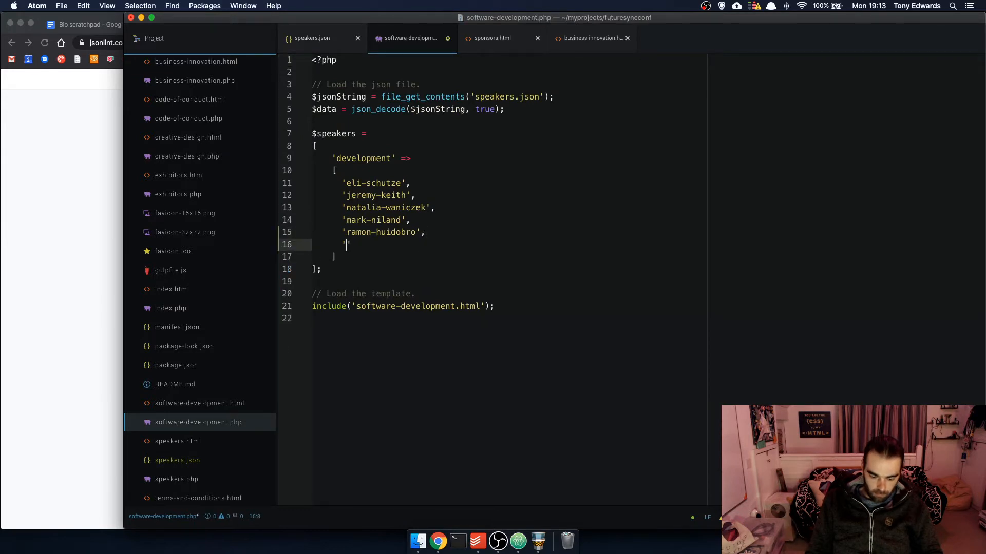
{"action": "type", "text": "'ed-hazled"}
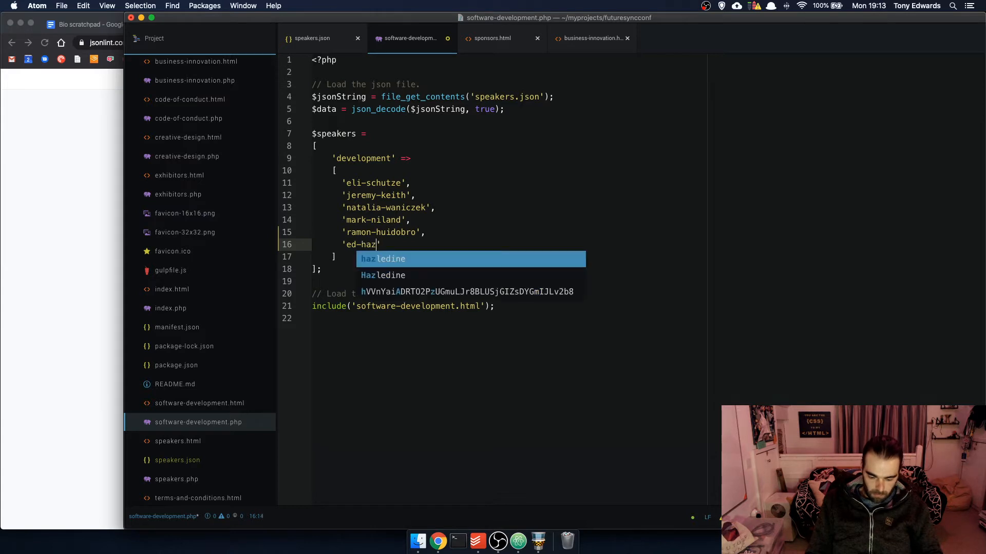
{"action": "type", "text": "ine"}
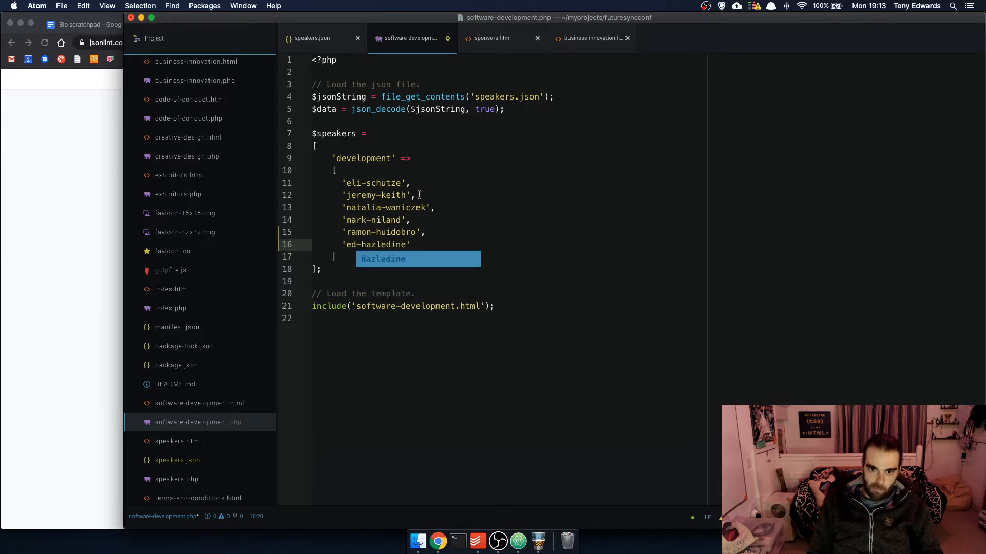
{"action": "key", "text": "super+s"}
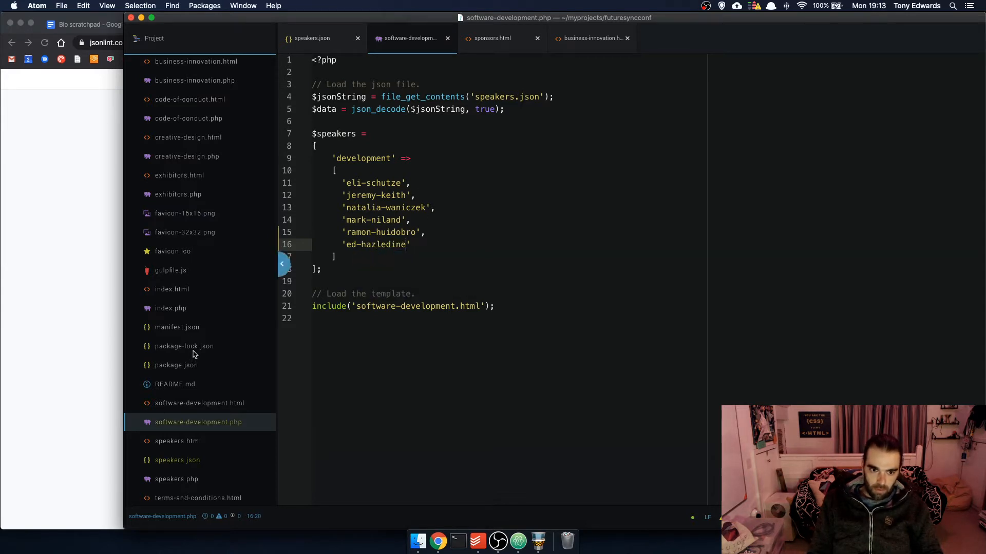
{"action": "scroll", "coordinate": [204, 232], "scroll_direction": "up", "scroll_amount": 5}
Append the Lead Designer's slug on a new line in creative-design.php's design list and save
{"action": "left_click", "coordinate": [205, 228]}
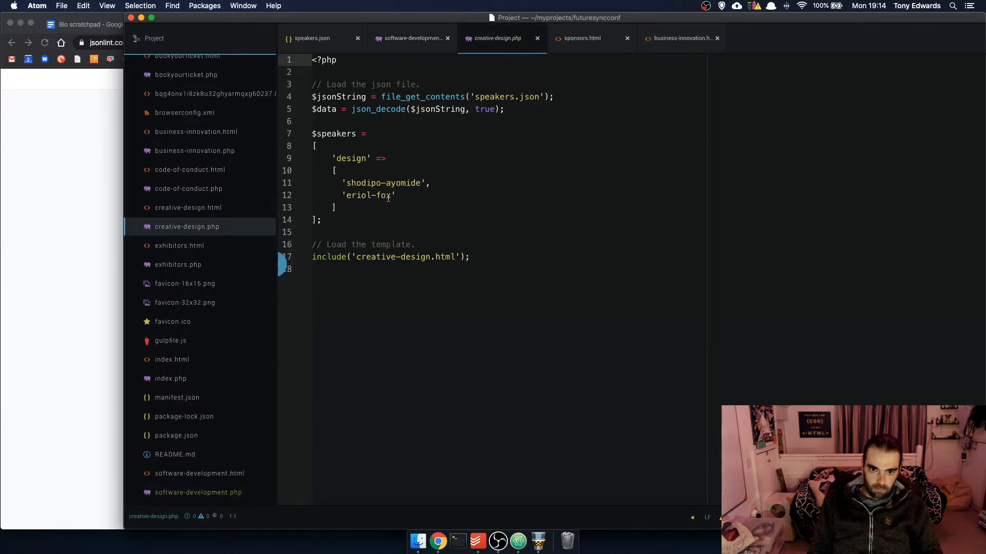
{"action": "left_click", "coordinate": [411, 195]}
{"action": "type", "text": ","}
{"action": "key", "text": "Return"}
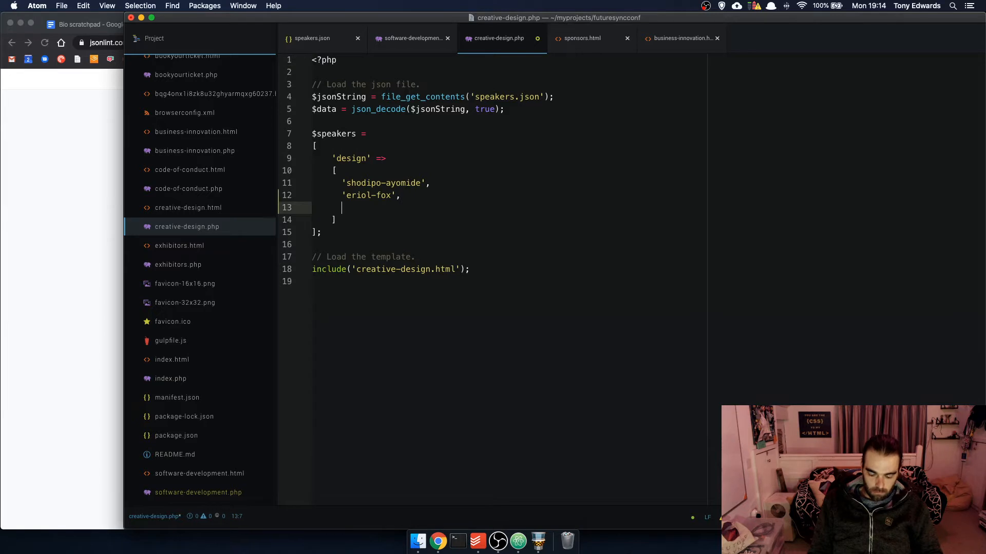
{"action": "type", "text": "'"}
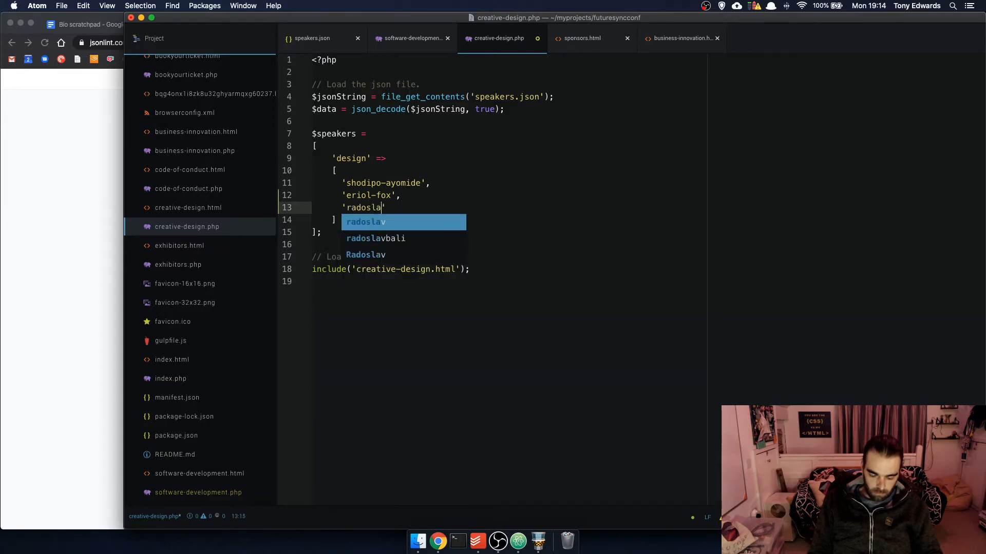
{"action": "type", "text": "radoslav-bali"}
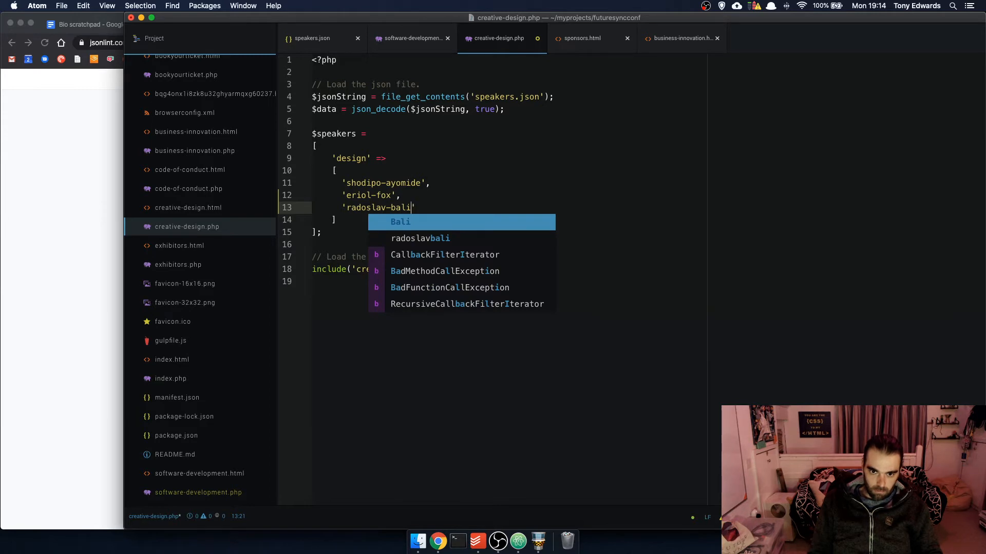
{"action": "left_click", "coordinate": [421, 169]}
{"action": "key", "text": "super+s"}
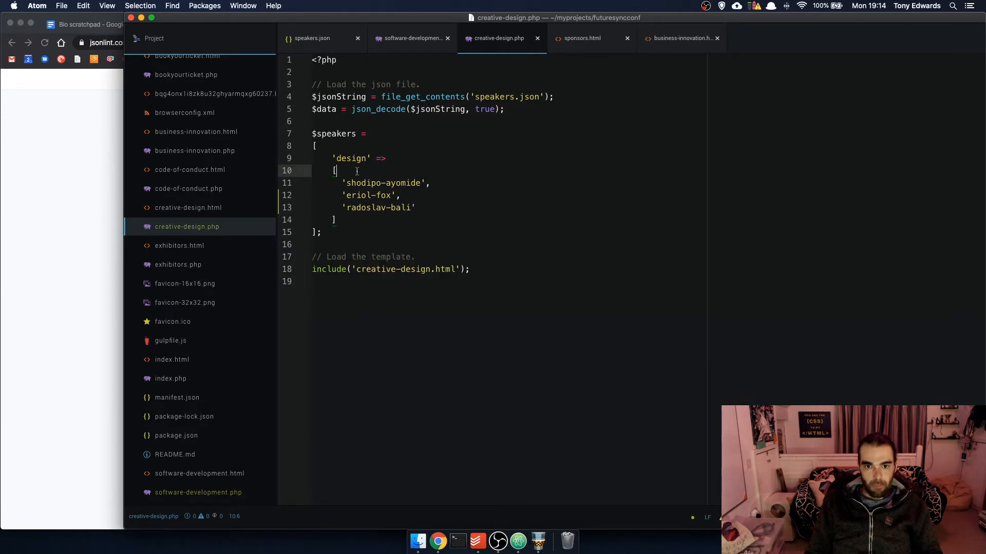
Check the speaker entries in speakers.json, then look over creative-design.php again
{"action": "left_click", "coordinate": [308, 40]}
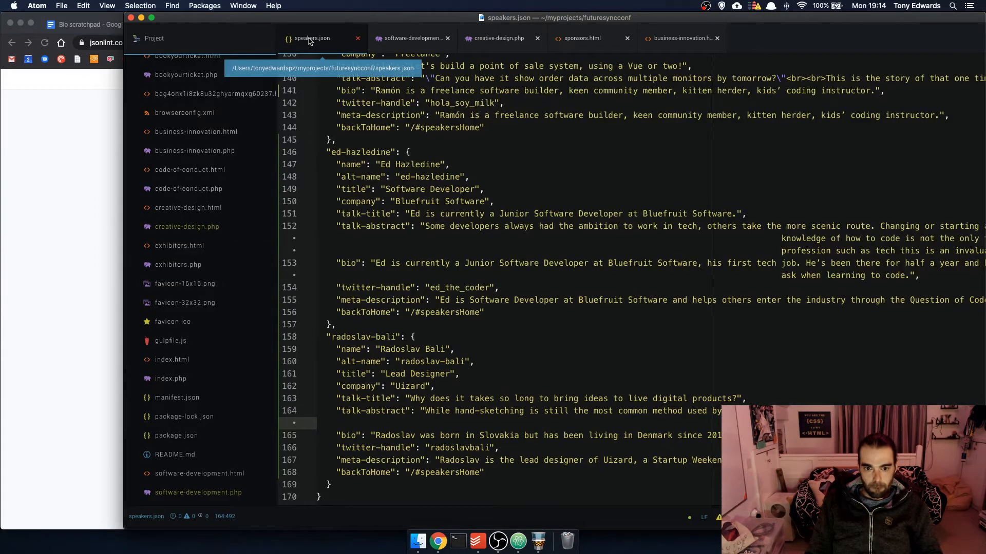
{"action": "left_click", "coordinate": [486, 38]}
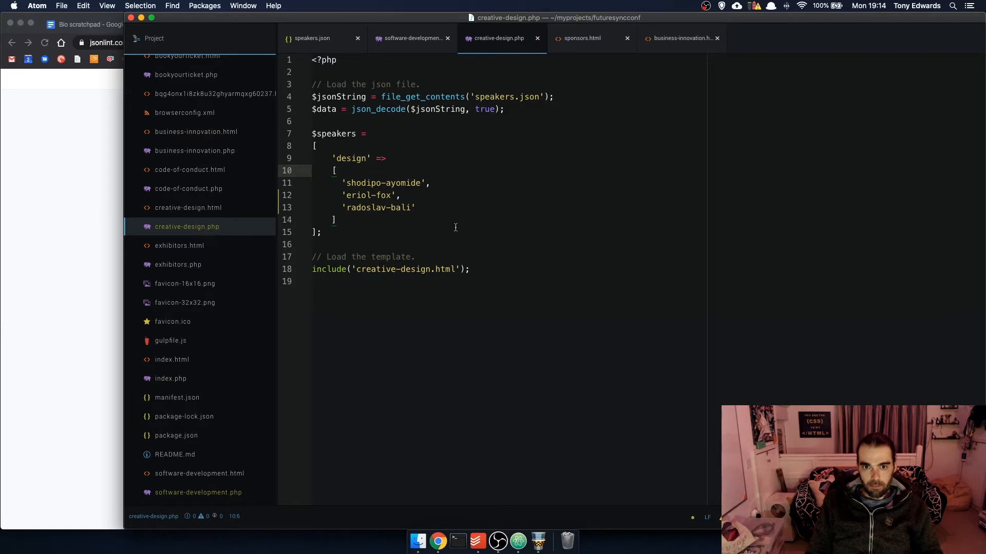
{"action": "scroll", "coordinate": [193, 252], "scroll_direction": "up", "scroll_amount": 3}
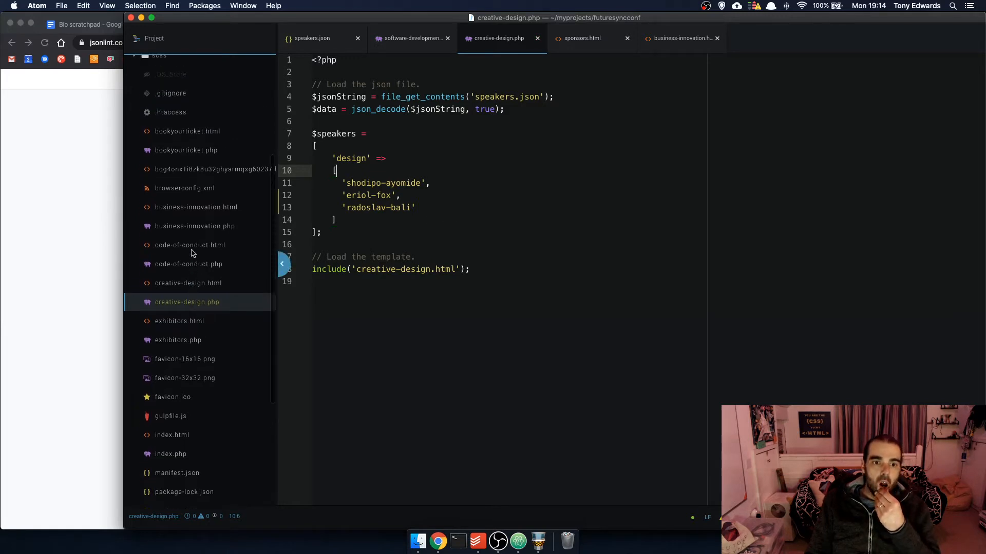
{"action": "scroll", "coordinate": [193, 253], "scroll_direction": "up", "scroll_amount": 3}
{"action": "scroll", "coordinate": [193, 253], "scroll_direction": "down", "scroll_amount": 5}
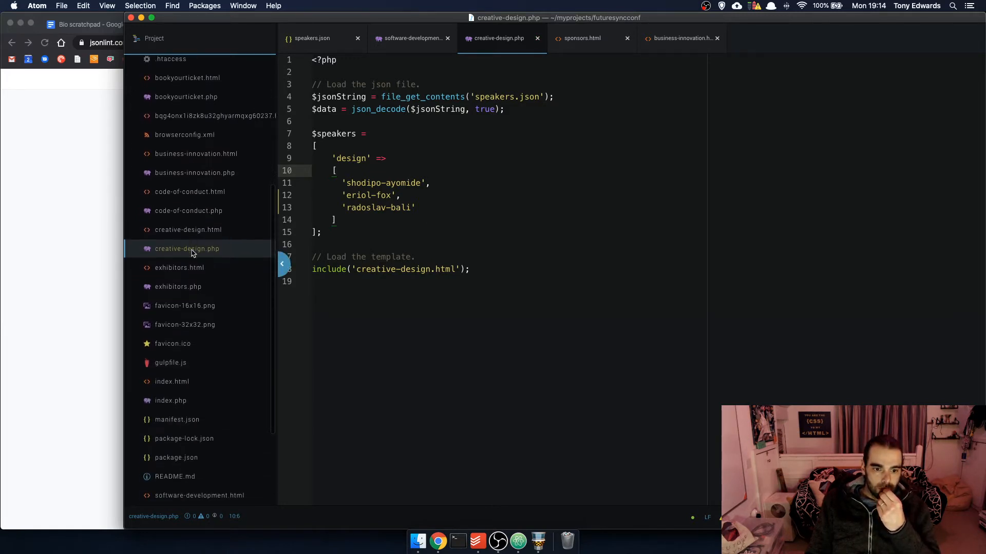
{"action": "scroll", "coordinate": [193, 253], "scroll_direction": "down", "scroll_amount": 2}
Copy the Lead Designer's slug from creative-design.php onto a new line in index.php's design list
{"action": "left_click", "coordinate": [175, 364]}
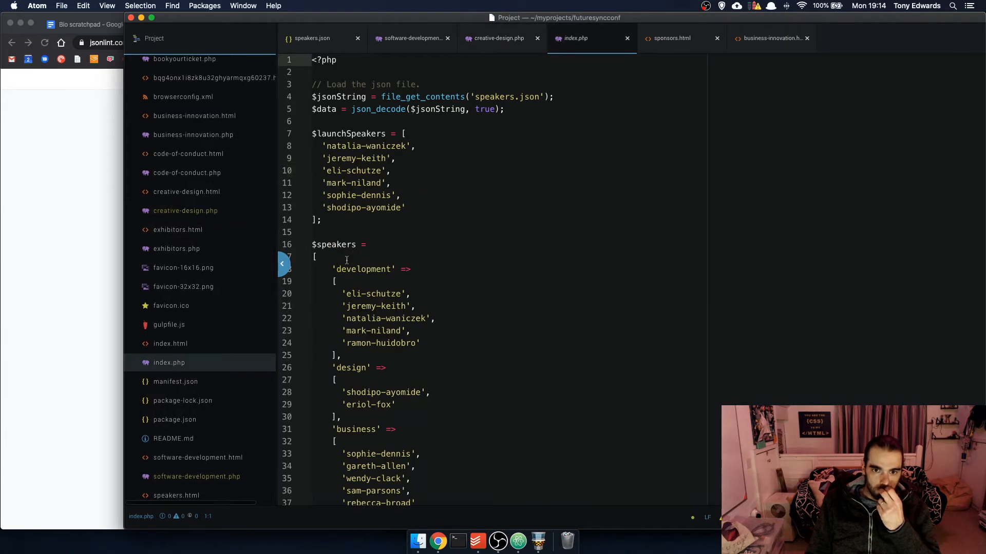
{"action": "scroll", "coordinate": [378, 258], "scroll_direction": "down", "scroll_amount": 3}
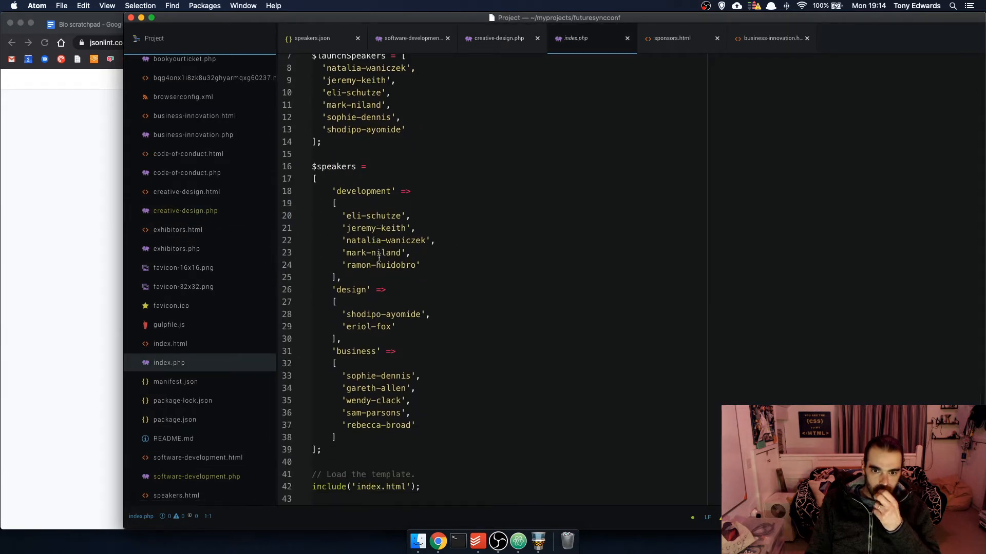
{"action": "left_click", "coordinate": [414, 326]}
{"action": "left_click", "coordinate": [516, 41]}
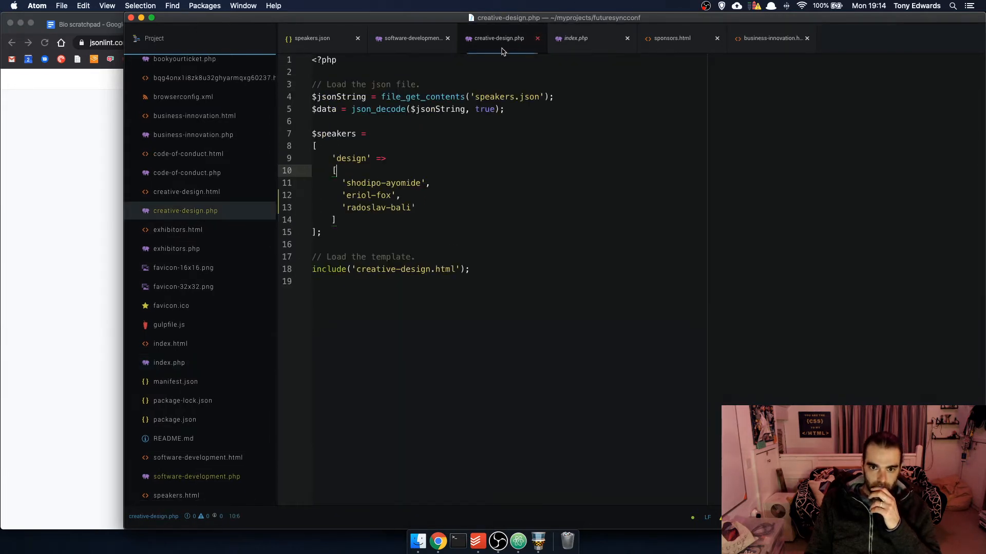
{"action": "left_click_drag", "start_coordinate": [423, 205], "coordinate": [339, 211]}
{"action": "key", "text": "super+c"}
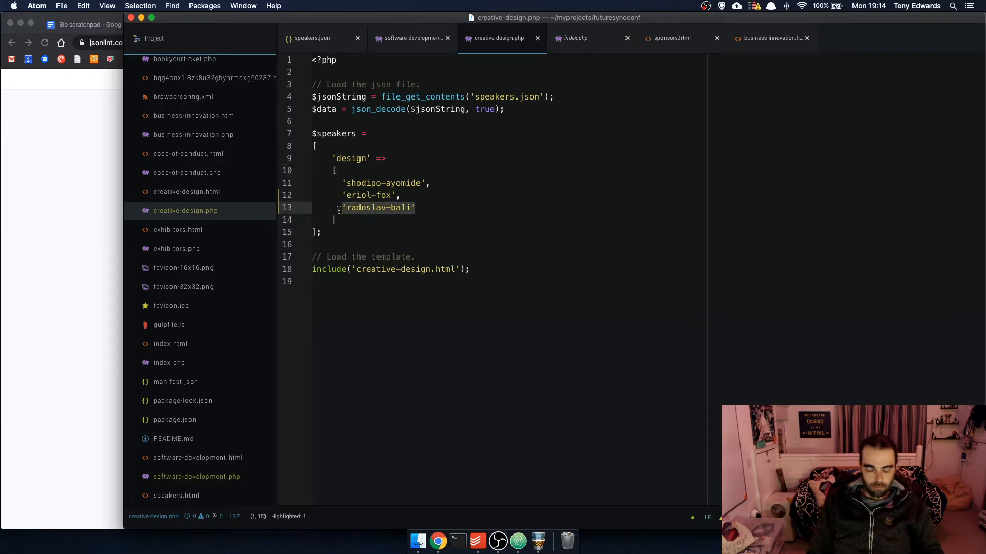
{"action": "left_click", "coordinate": [574, 38]}
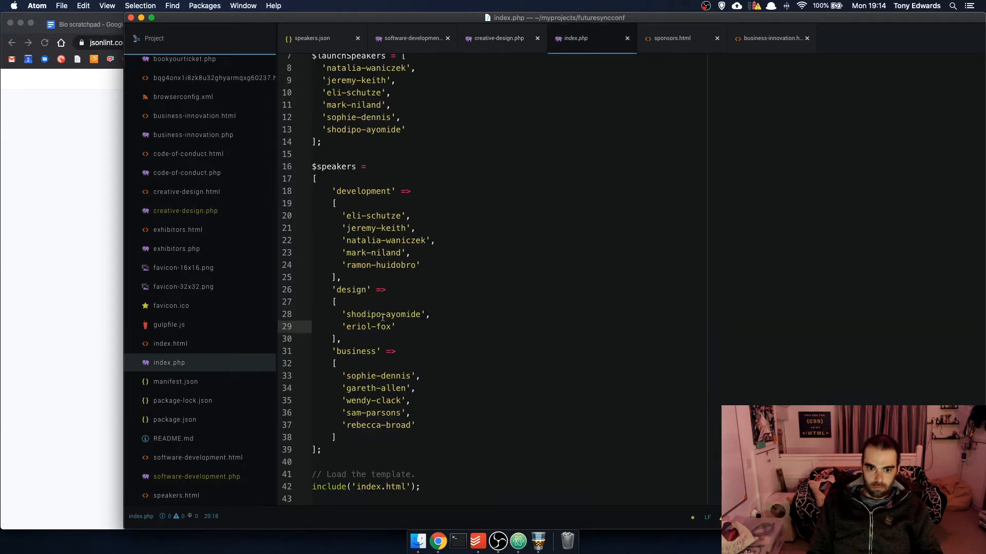
{"action": "key", "text": "Return"}
{"action": "key", "text": "super+v"}
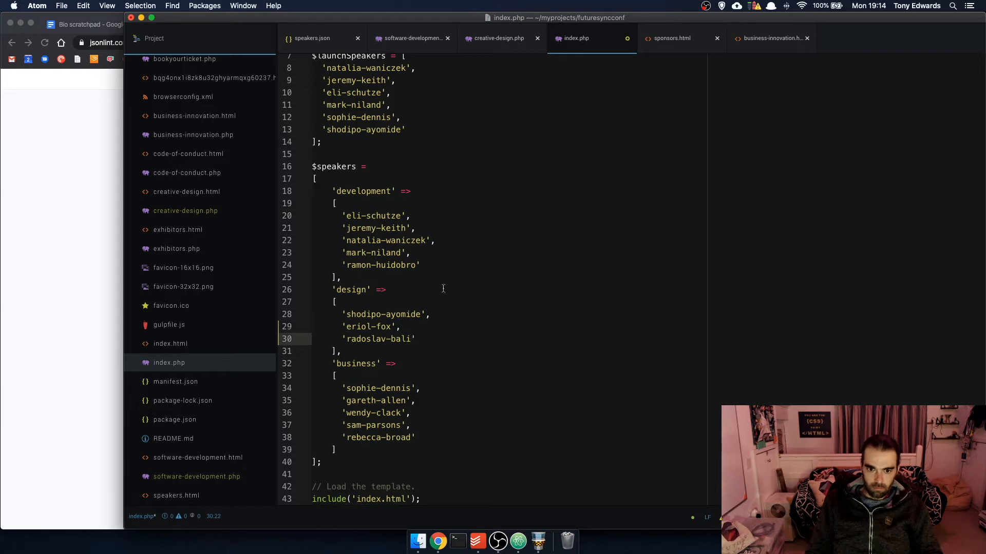
Copy the Software Developer's slug from software-development.php to the end of index.php's development list
{"action": "left_click", "coordinate": [434, 45]}
{"action": "left_click_drag", "start_coordinate": [416, 240], "coordinate": [345, 245]}
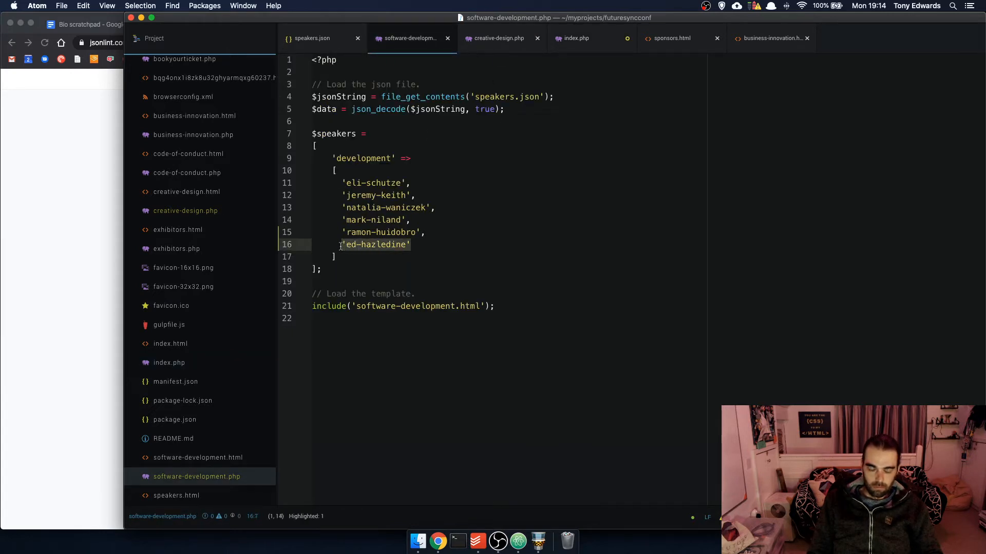
{"action": "left_click", "coordinate": [519, 42]}
{"action": "left_click", "coordinate": [580, 41]}
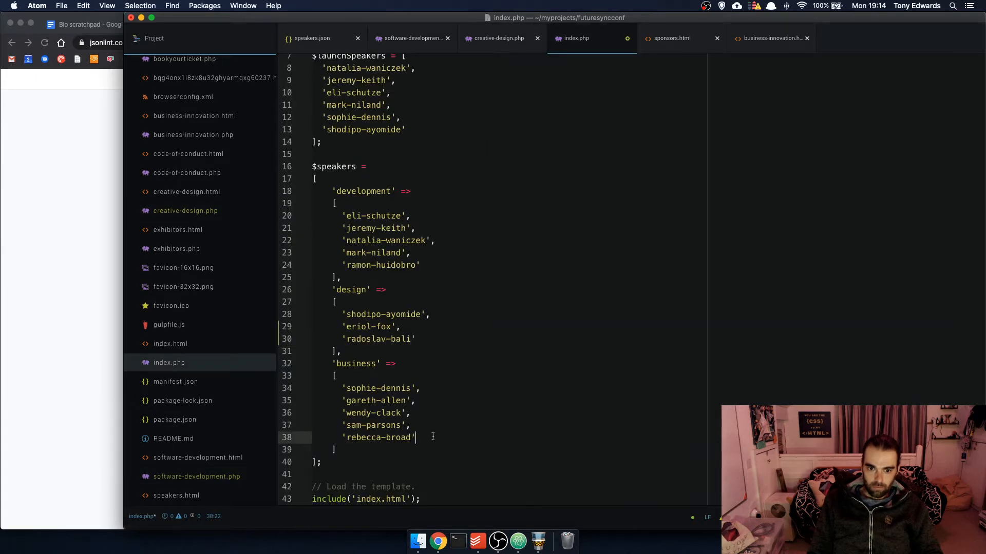
{"action": "left_click", "coordinate": [432, 265]}
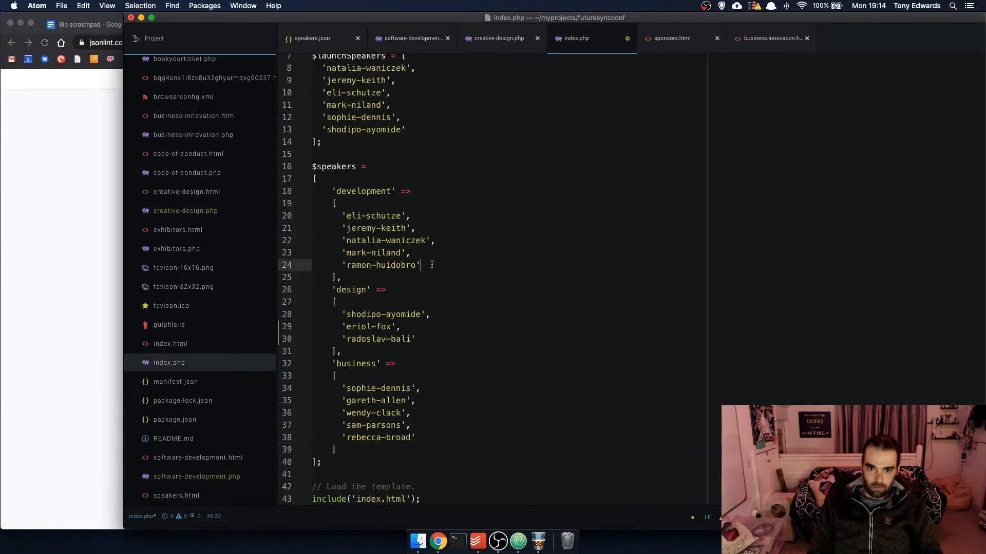
{"action": "key", "text": "Return"}
{"action": "type", "text": "'ed-hazledine'"}
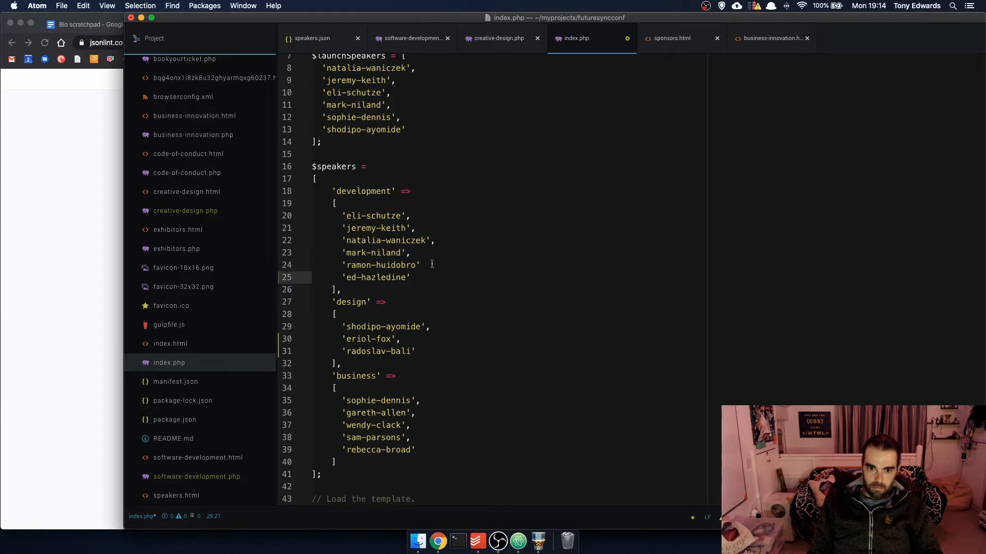
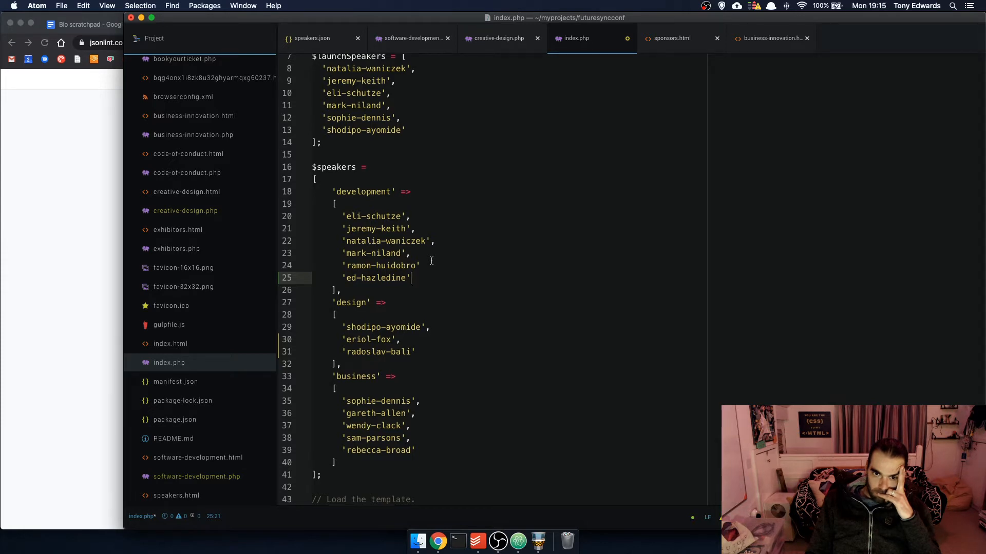
{"action": "scroll", "coordinate": [431, 261], "scroll_direction": "up", "scroll_amount": 3}
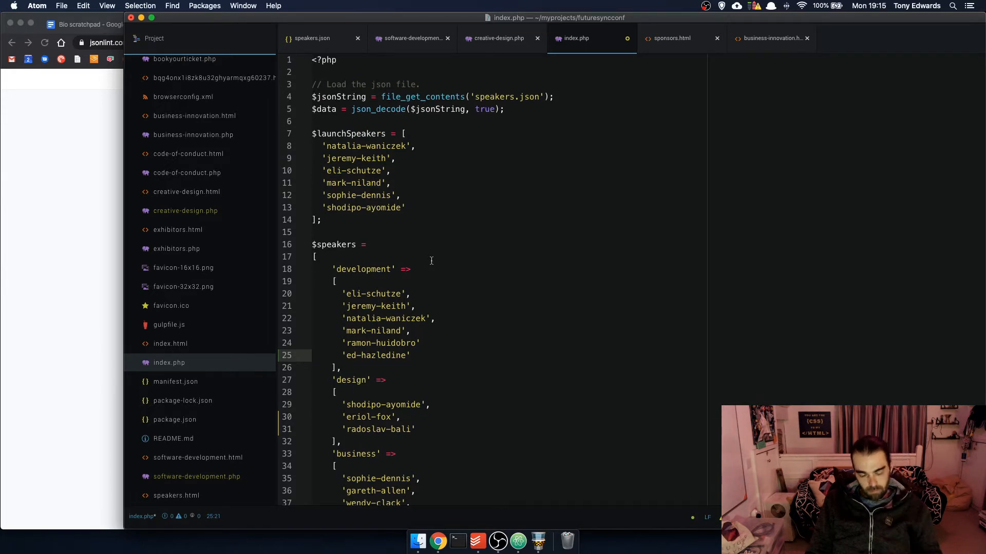
{"action": "key", "text": "BackSpace"}
{"action": "key", "text": "BackSpace"}
{"action": "key", "text": "BackSpace"}
{"action": "key", "text": "BackSpace"}
{"action": "key", "text": "BackSpace"}
{"action": "key", "text": "BackSpace"}
{"action": "key", "text": "BackSpace"}
{"action": "key", "text": "BackSpace"}
{"action": "key", "text": "BackSpace"}
{"action": "key", "text": "BackSpace"}
{"action": "key", "text": "BackSpace"}
{"action": "key", "text": "BackSpace"}
{"action": "key", "text": "BackSpace"}
{"action": "key", "text": "BackSpace"}
{"action": "key", "text": "BackSpace"}
{"action": "key", "text": "BackSpace"}
{"action": "key", "text": "BackSpace"}
{"action": "key", "text": "BackSpace"}
{"action": "key", "text": "BackSpace"}
{"action": "key", "text": "BackSpace"}
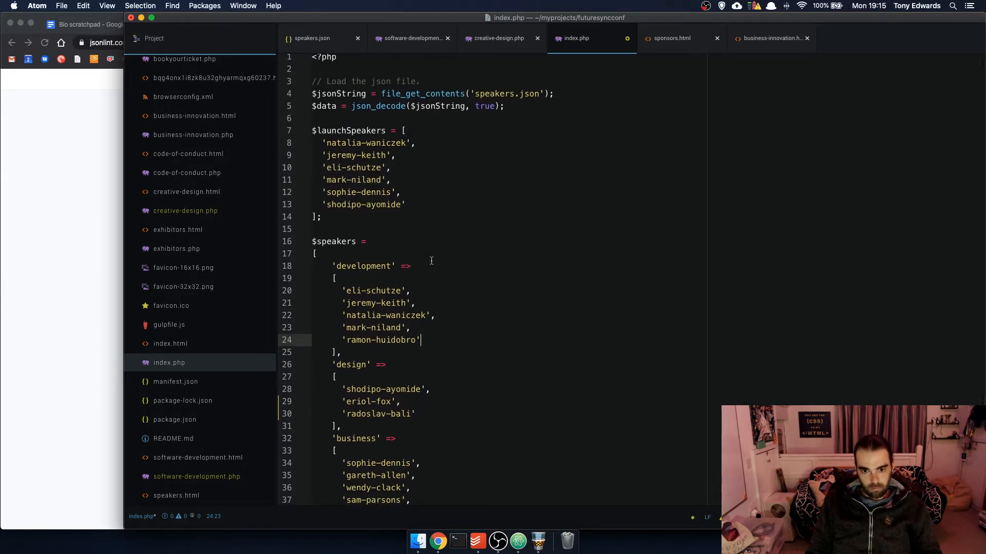
{"action": "key", "text": "super+z"}
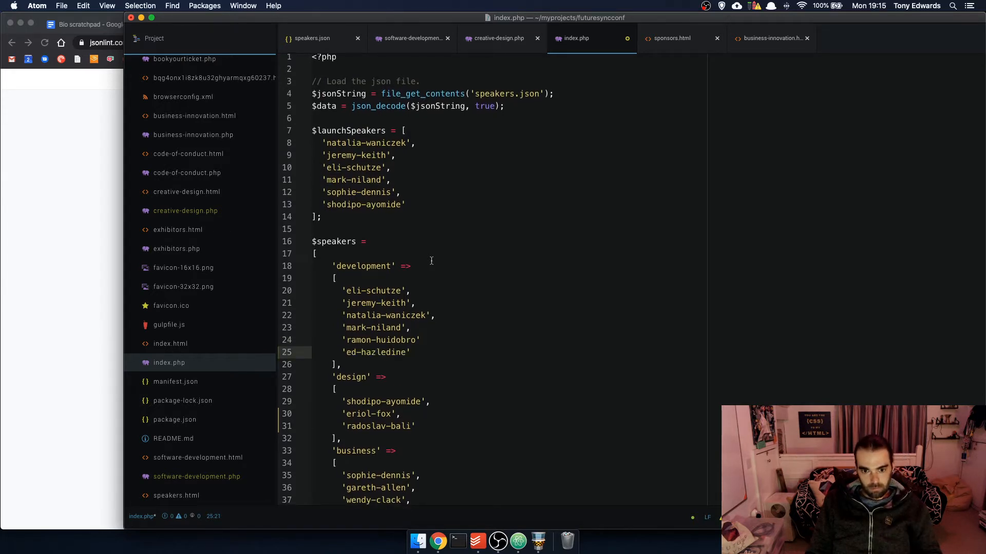
{"action": "left_click", "coordinate": [423, 341]}
{"action": "scroll", "coordinate": [446, 334], "scroll_direction": "down", "scroll_amount": 5}
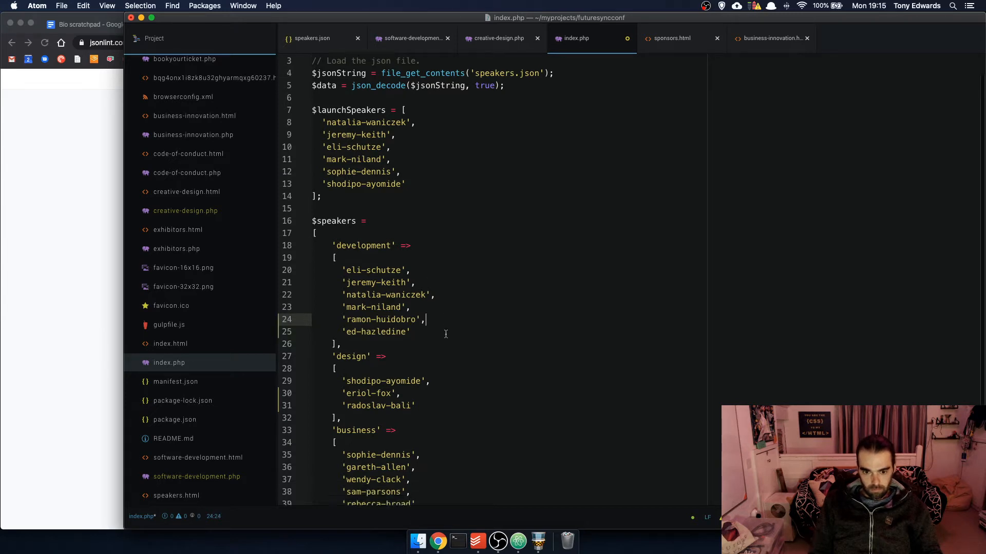
{"action": "key", "text": "super+s"}
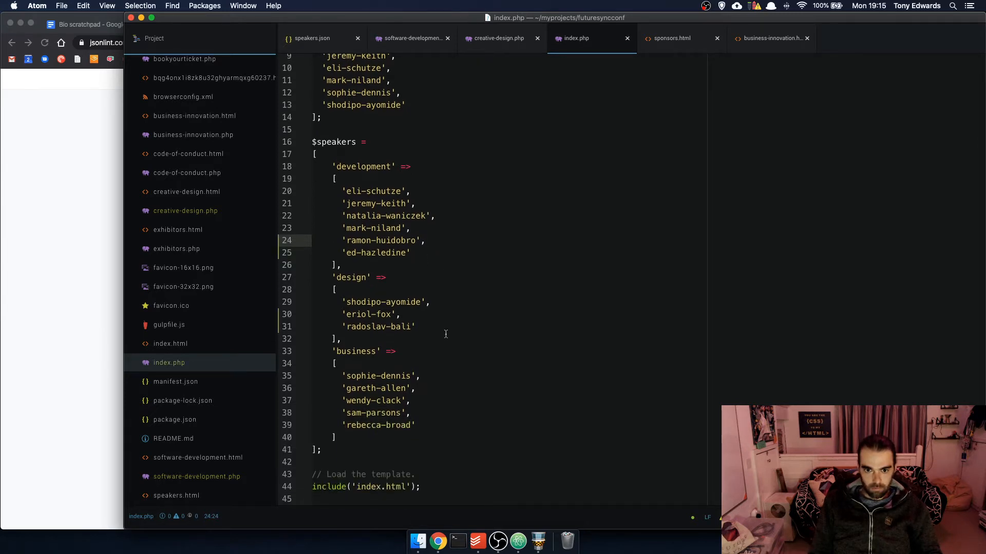
Commit all four changed files as 'Adds Ed and Radoslav to the website' and start pushing master
{"action": "left_click", "coordinate": [538, 541]}
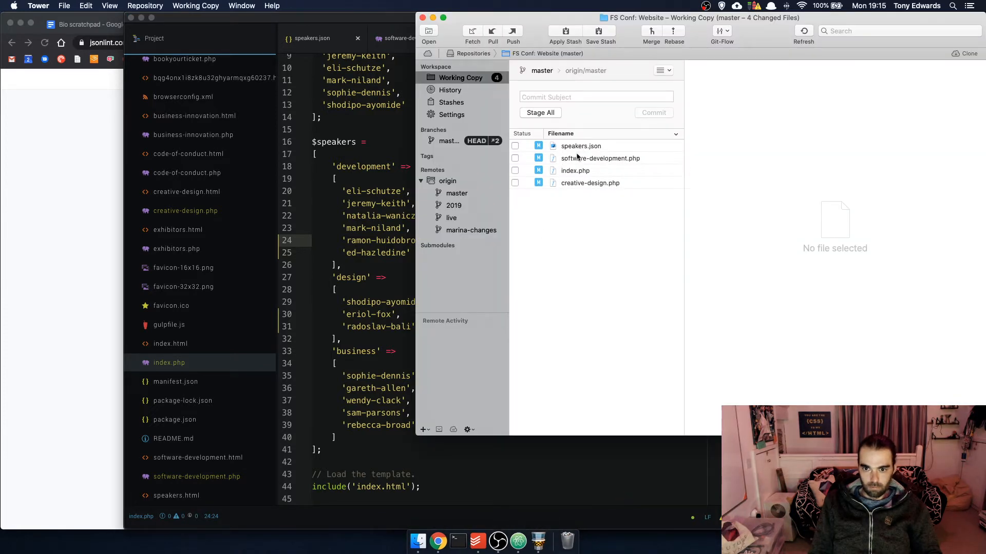
{"action": "left_click", "coordinate": [540, 112]}
{"action": "type", "text": "Ad"}
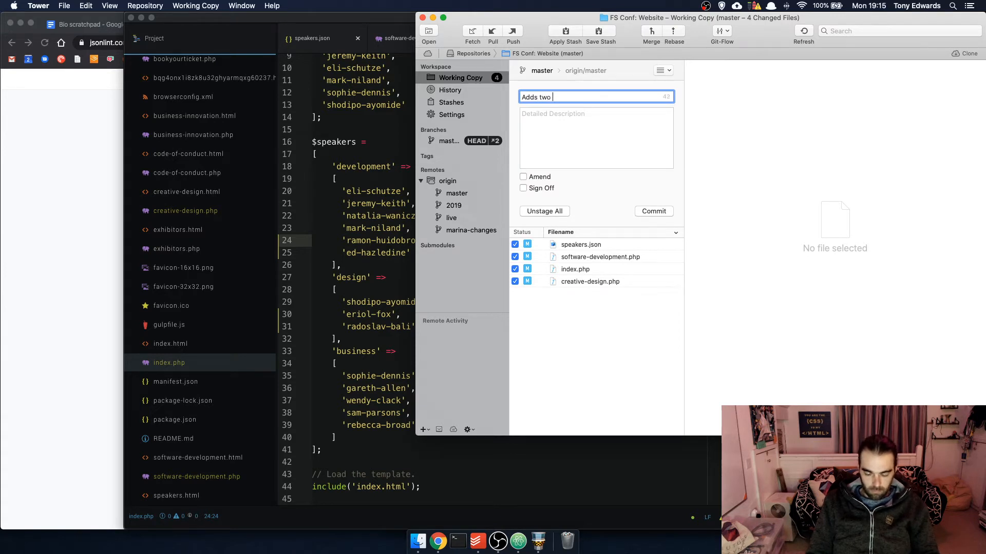
{"action": "type", "text": "ds Ed "}
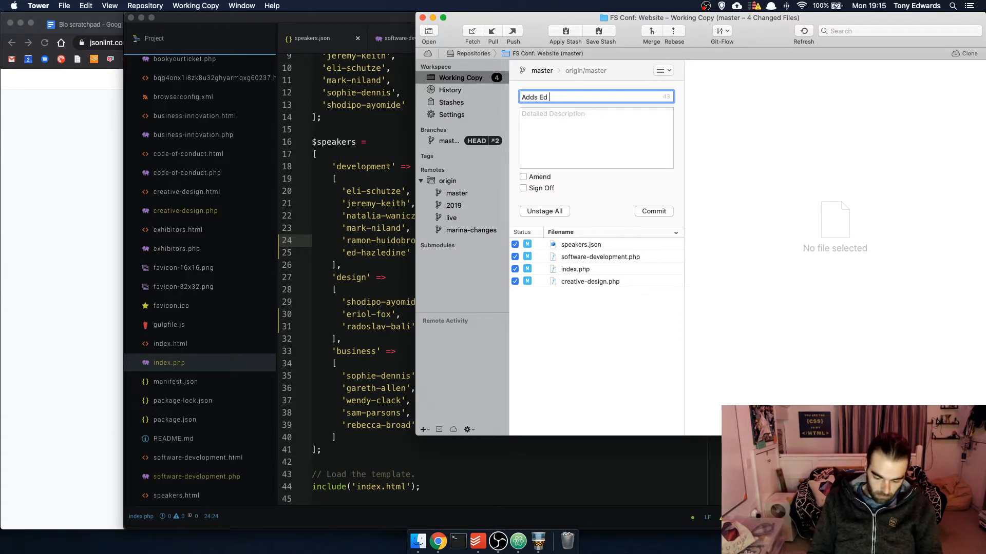
{"action": "type", "text": "and Radoslav to the website"}
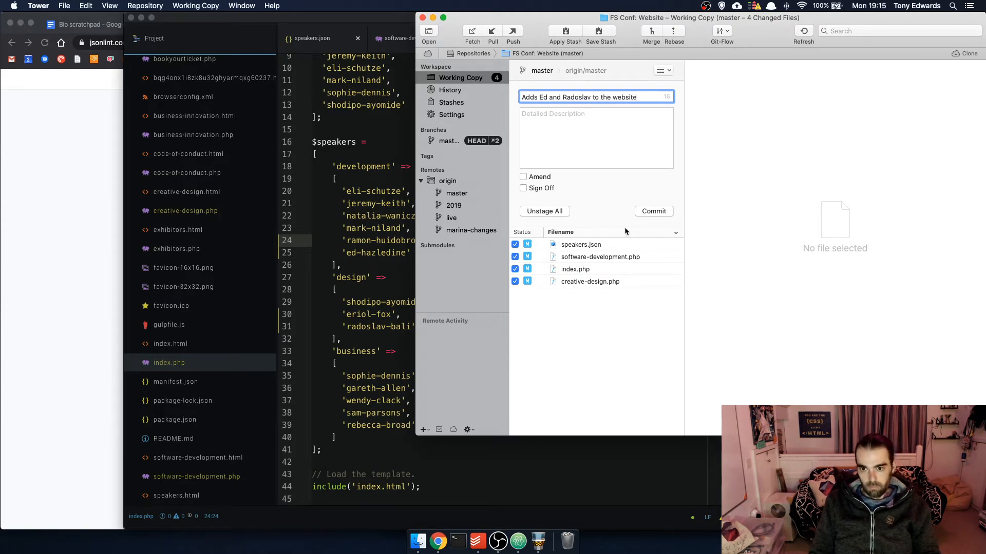
{"action": "left_click", "coordinate": [653, 211]}
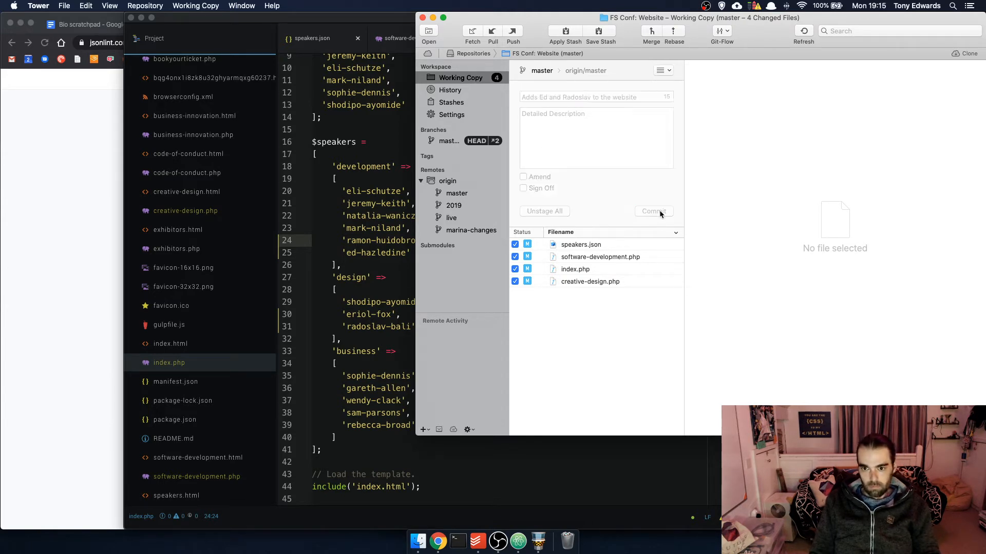
{"action": "right_click", "coordinate": [454, 146]}
{"action": "left_click", "coordinate": [462, 175]}
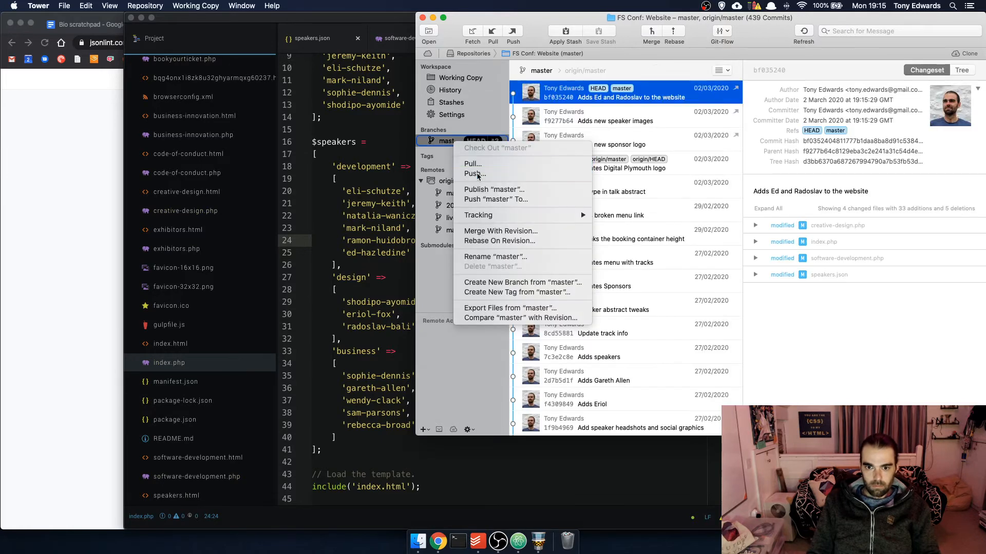
Push master to origin and load the futuresyncconf repository on GitHub in a new tab
{"action": "left_click", "coordinate": [772, 169]}
{"action": "key", "text": "super+Tab"}
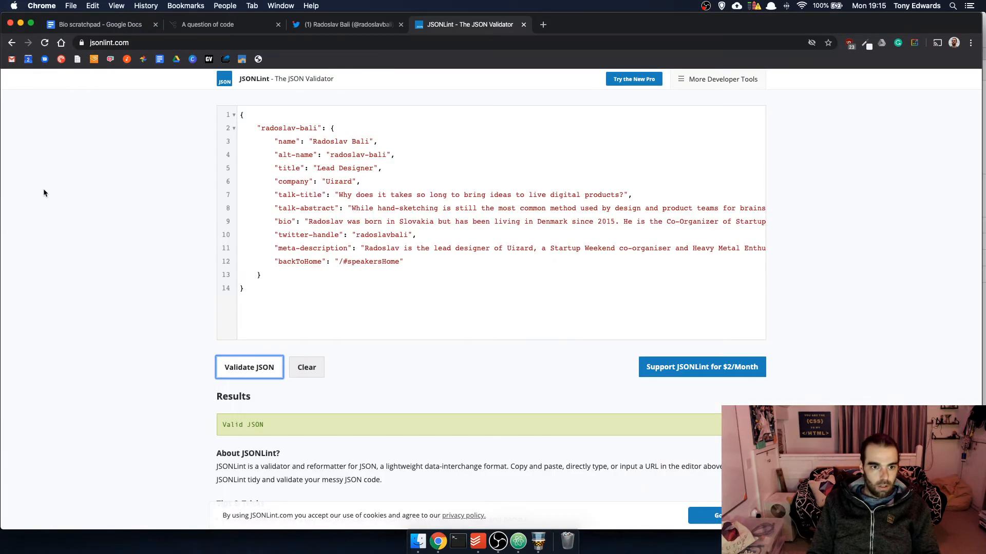
{"action": "left_click", "coordinate": [544, 24]}
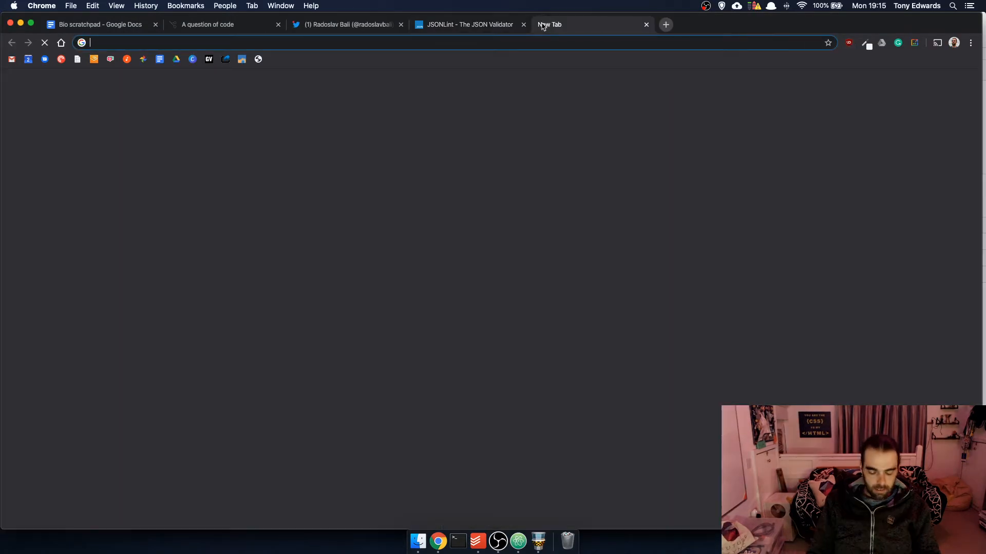
{"action": "type", "text": "gith"}
{"action": "key", "text": "Down"}
{"action": "key", "text": "Down"}
{"action": "key", "text": "Return"}
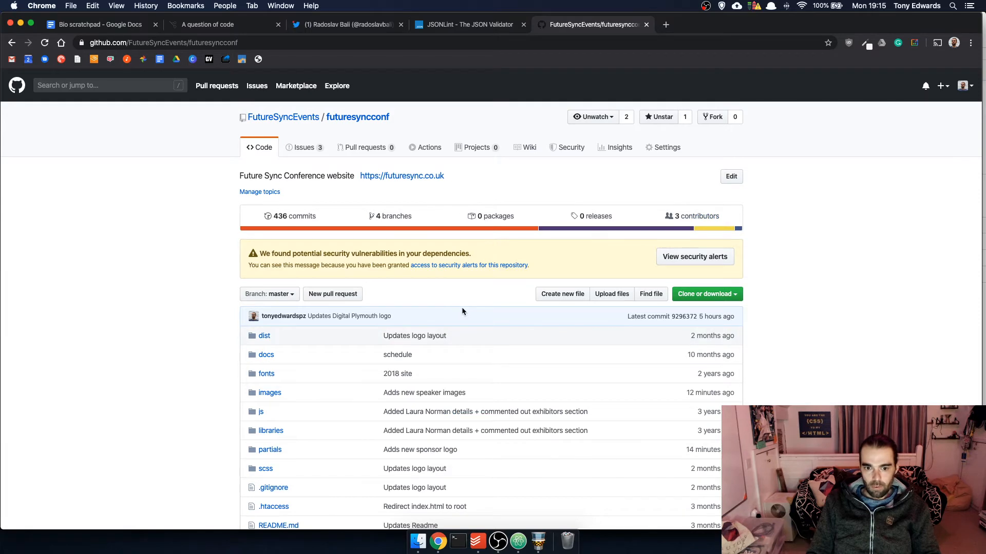
Start a new pull request comparing master into the live base branch
{"action": "scroll", "coordinate": [461, 311], "scroll_direction": "down", "scroll_amount": 3}
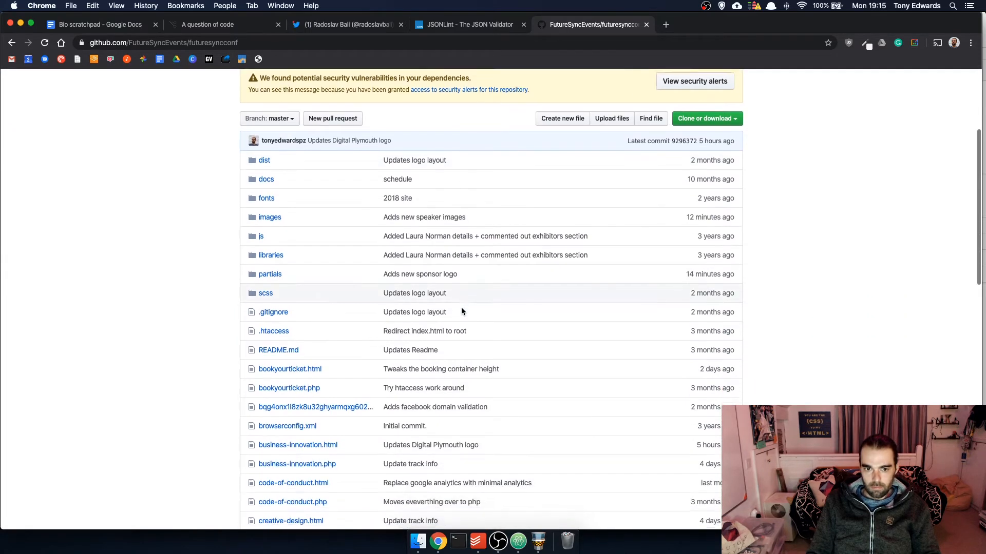
{"action": "scroll", "coordinate": [461, 311], "scroll_direction": "down", "scroll_amount": 4}
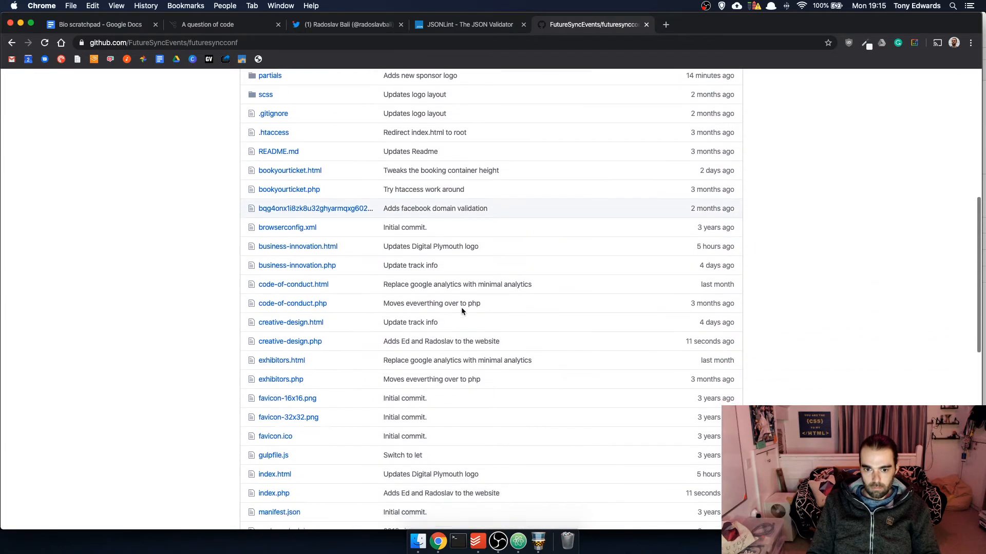
{"action": "scroll", "coordinate": [461, 312], "scroll_direction": "up", "scroll_amount": 7}
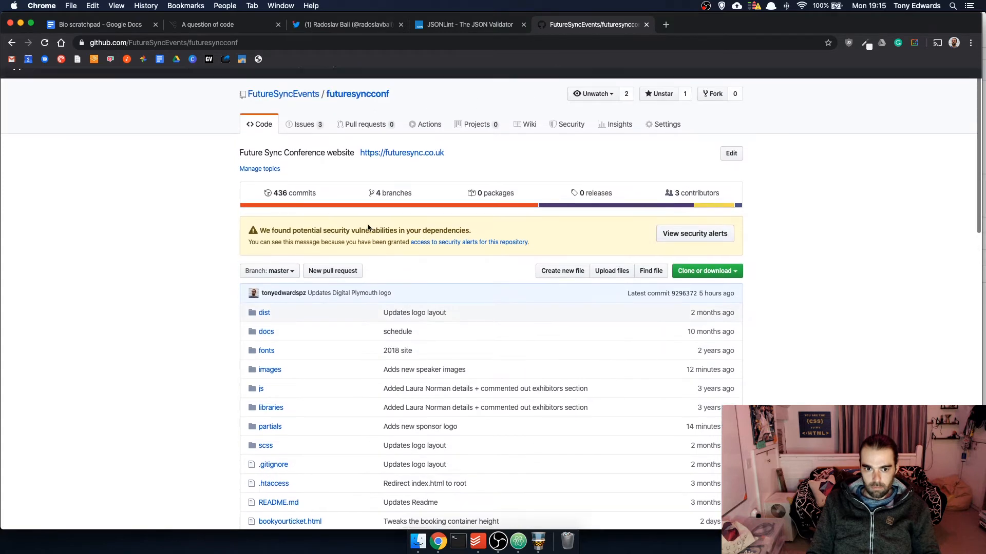
{"action": "scroll", "coordinate": [367, 228], "scroll_direction": "up", "scroll_amount": 1}
{"action": "left_click", "coordinate": [345, 295]}
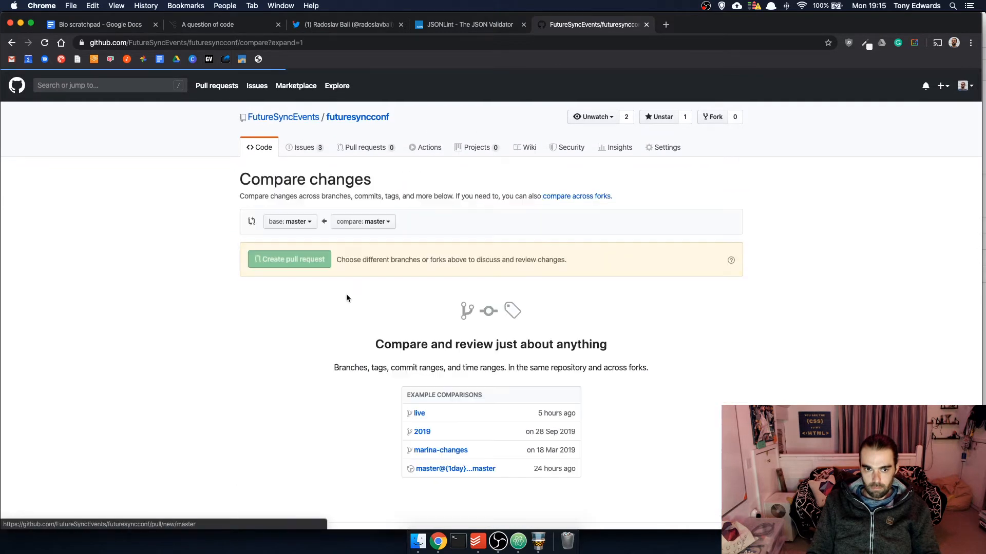
{"action": "left_click", "coordinate": [293, 222]}
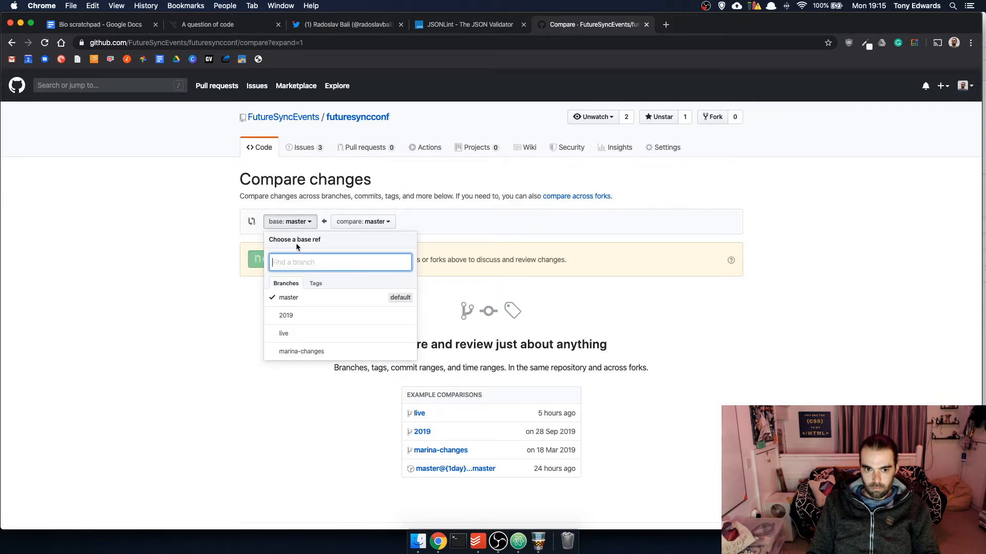
{"action": "left_click", "coordinate": [303, 331]}
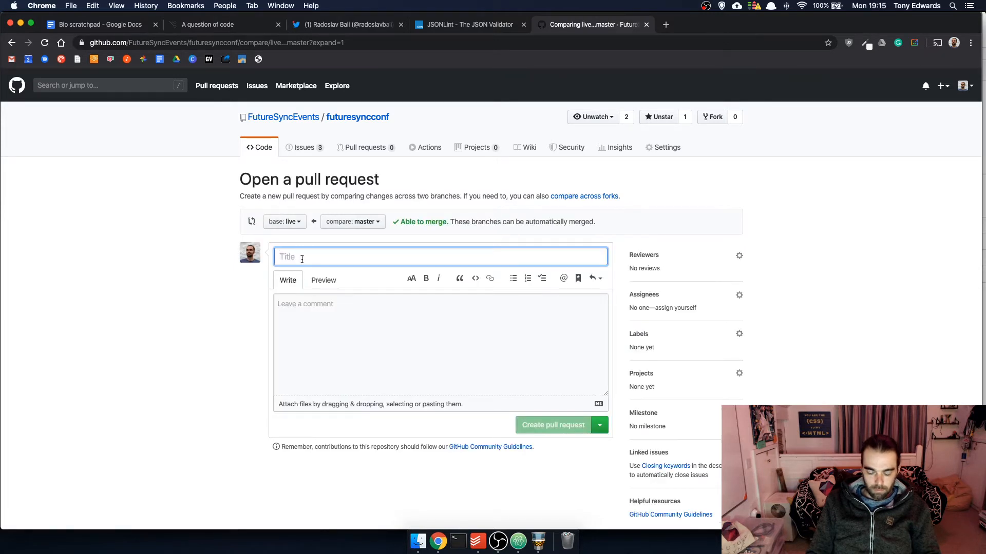
Create the pull request 'Adds speakers and sponsors' with a description naming the new speakers
{"action": "type", "text": "Adds"}
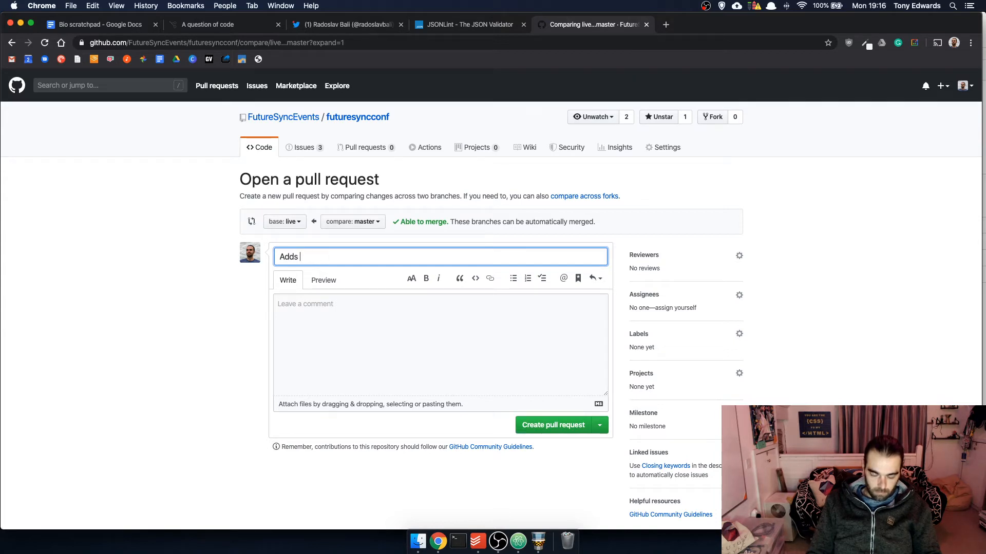
{"action": "type", "text": "speakers and sponsors"}
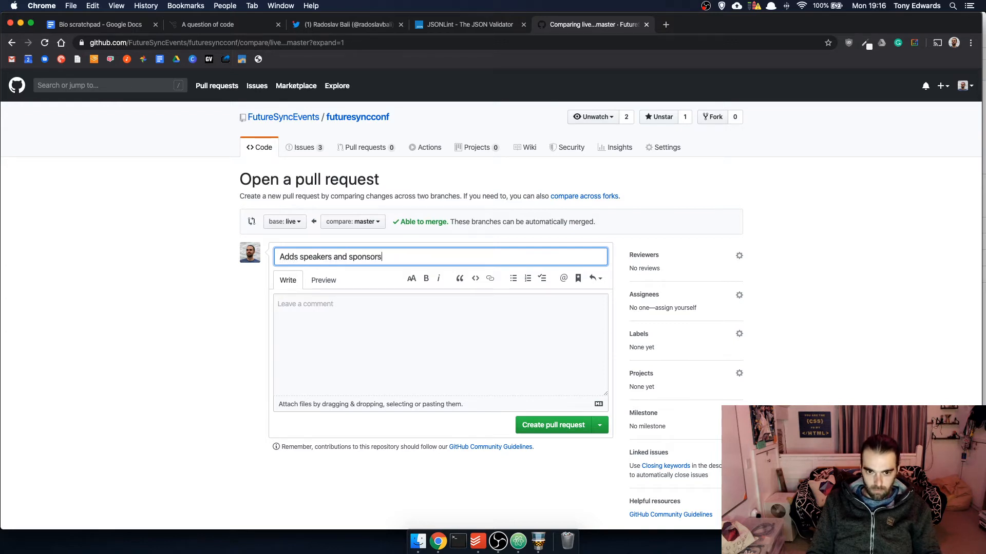
{"action": "key", "text": "Tab"}
{"action": "key", "text": "Tab"}
{"action": "left_click", "coordinate": [305, 314]}
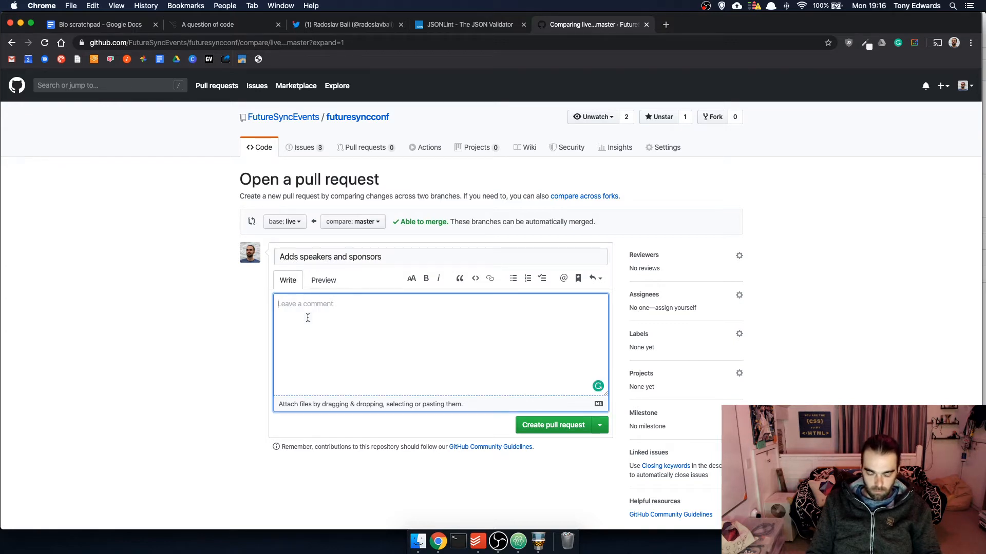
{"action": "type", "text": "Add"}
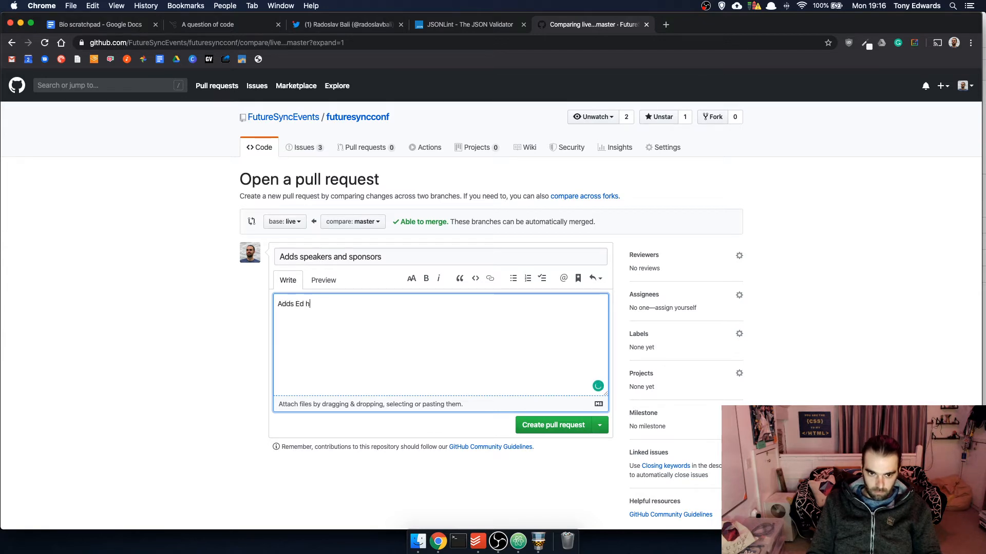
{"action": "type", "text": "s Ed Hazle"}
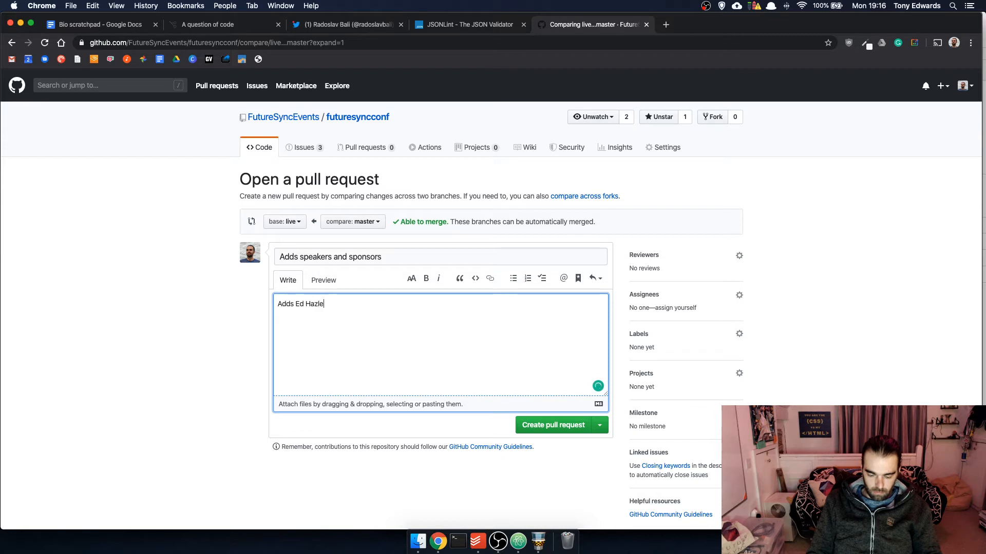
{"action": "type", "text": "dine and Radoslave"}
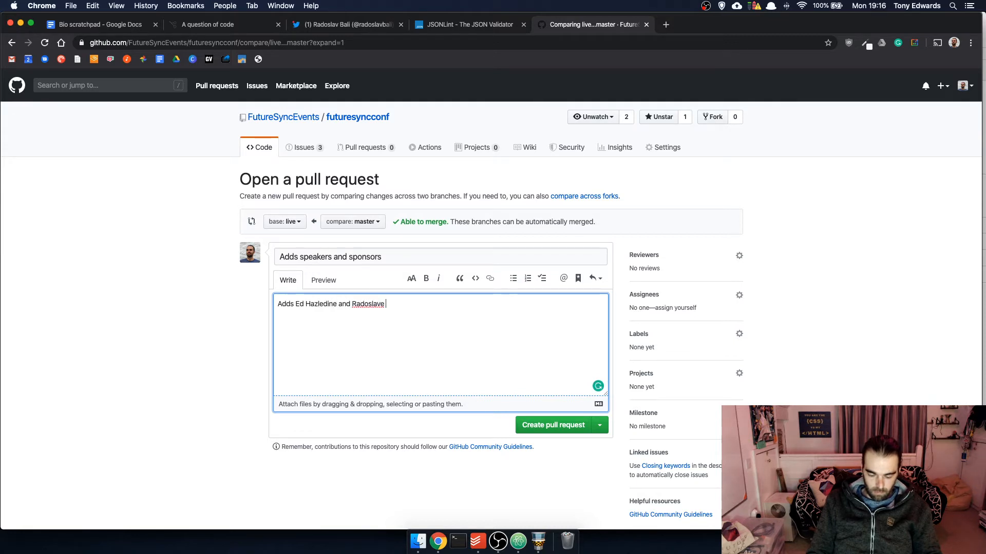
{"action": "type", "text": " Bali plus the latest speaker"}
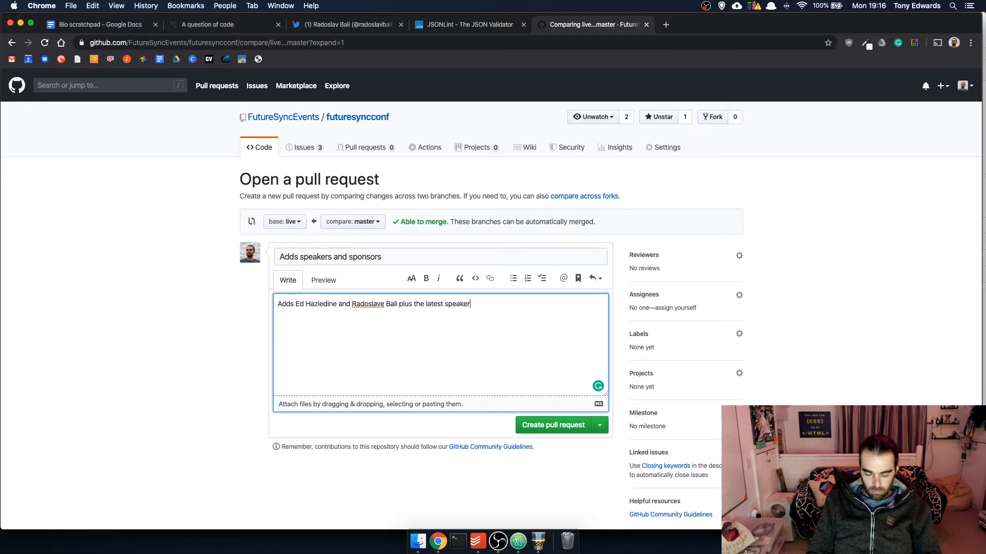
{"action": "type", "text": ", C"}
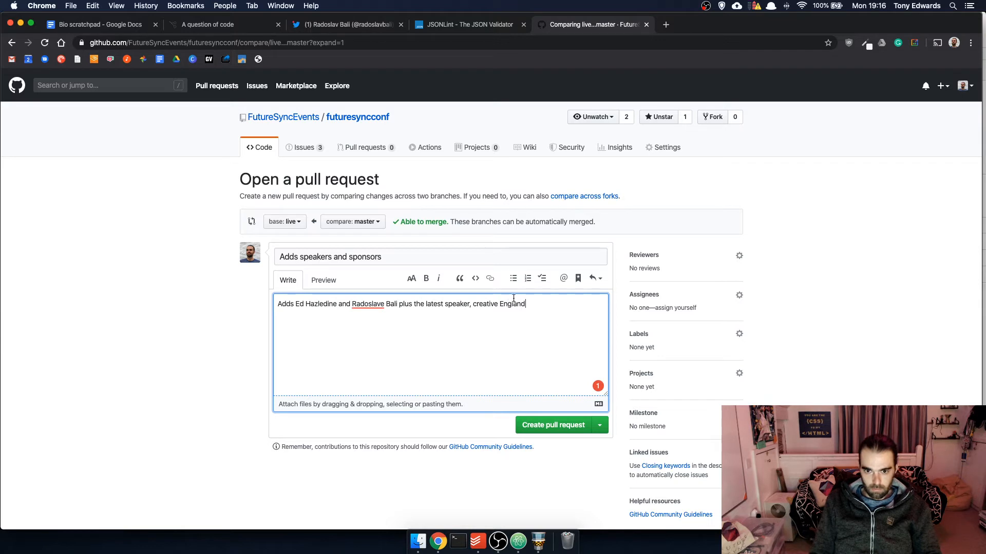
{"action": "left_click", "coordinate": [475, 305]}
{"action": "key", "text": "BackSpace"}
{"action": "type", "text": "C"}
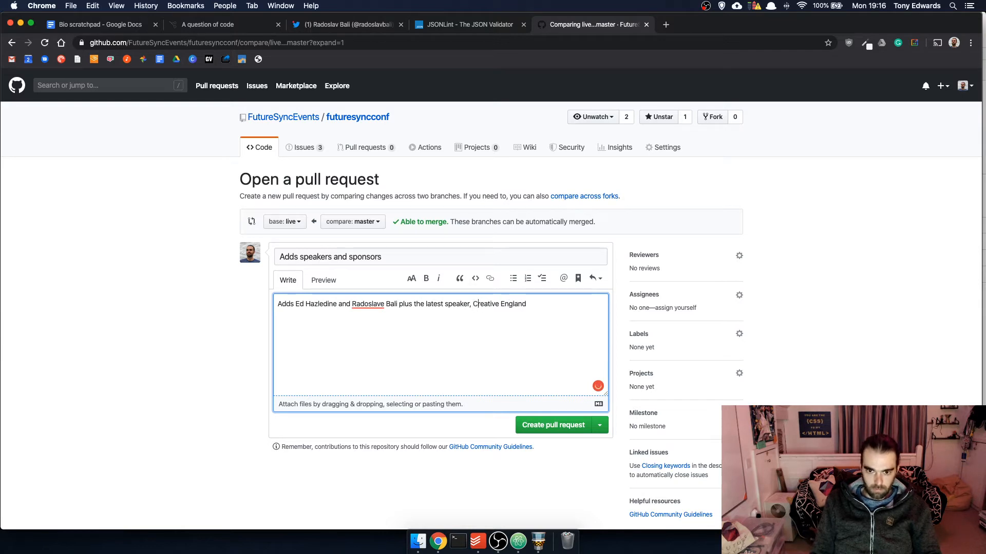
{"action": "left_click", "coordinate": [563, 427]}
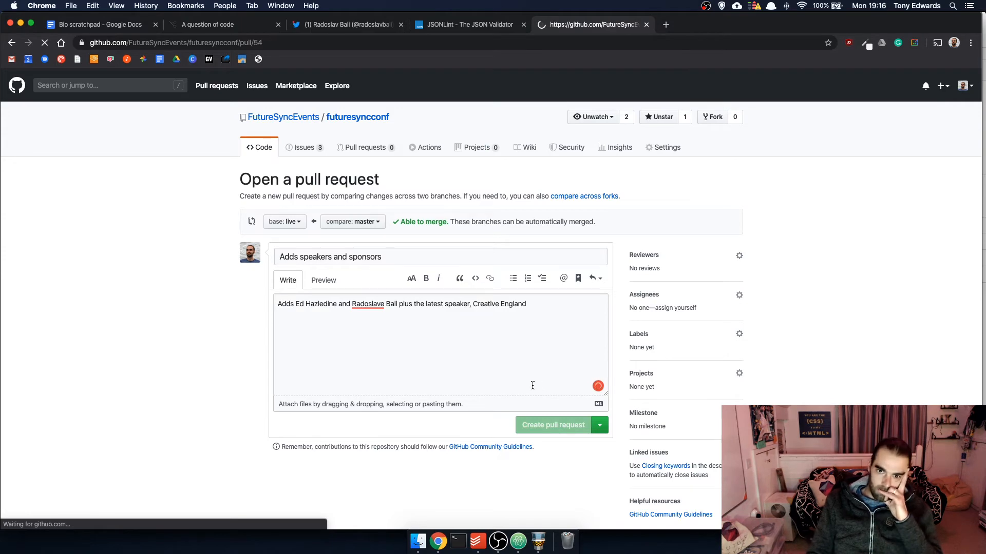
Merge pull request #54 into live and confirm the merge
{"action": "scroll", "coordinate": [424, 391], "scroll_direction": "down", "scroll_amount": 5}
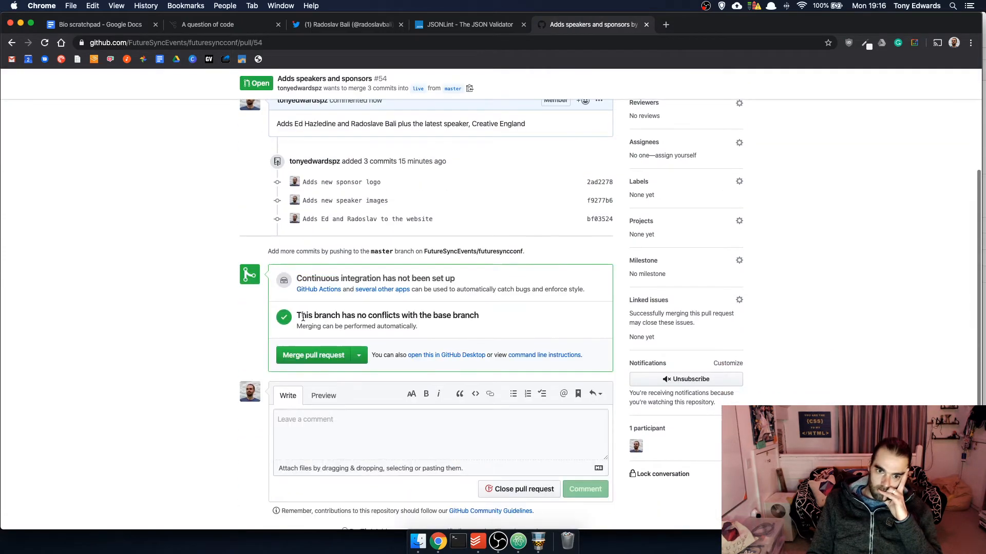
{"action": "left_click", "coordinate": [317, 358]}
{"action": "left_click", "coordinate": [323, 341]}
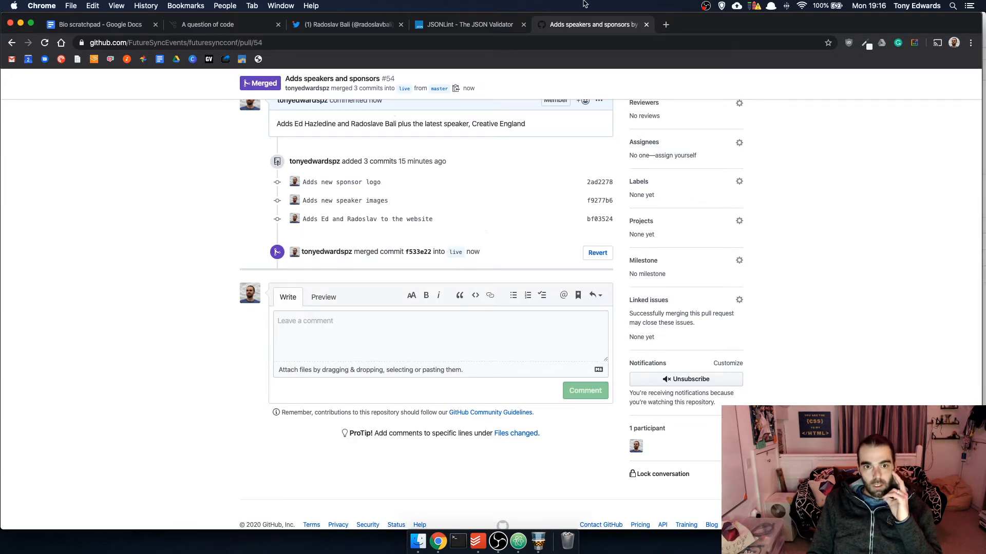
Load futuresync.co.uk and scroll through the speakers to confirm the new entries are live
{"action": "left_click", "coordinate": [665, 25]}
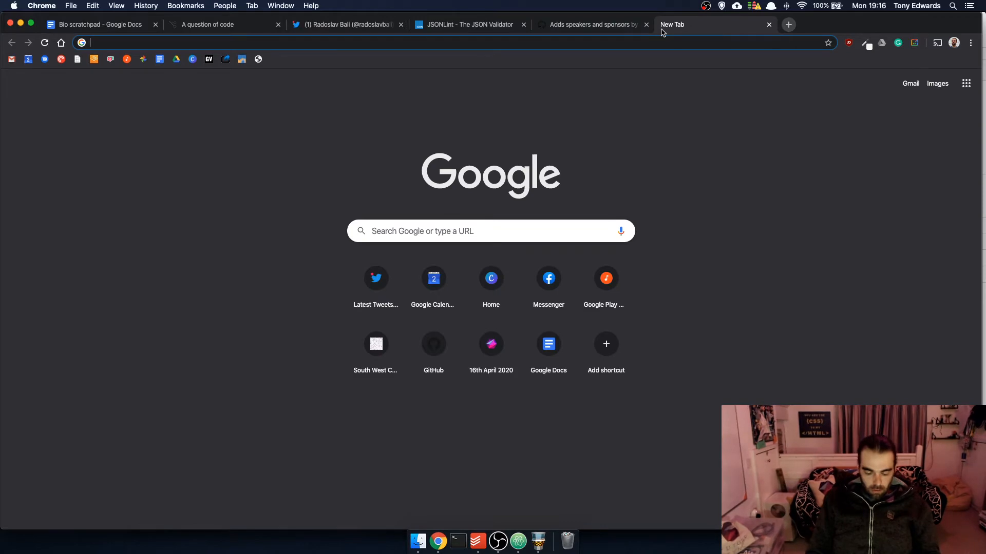
{"action": "type", "text": "futuresync.co.uk"}
{"action": "key", "text": "Return"}
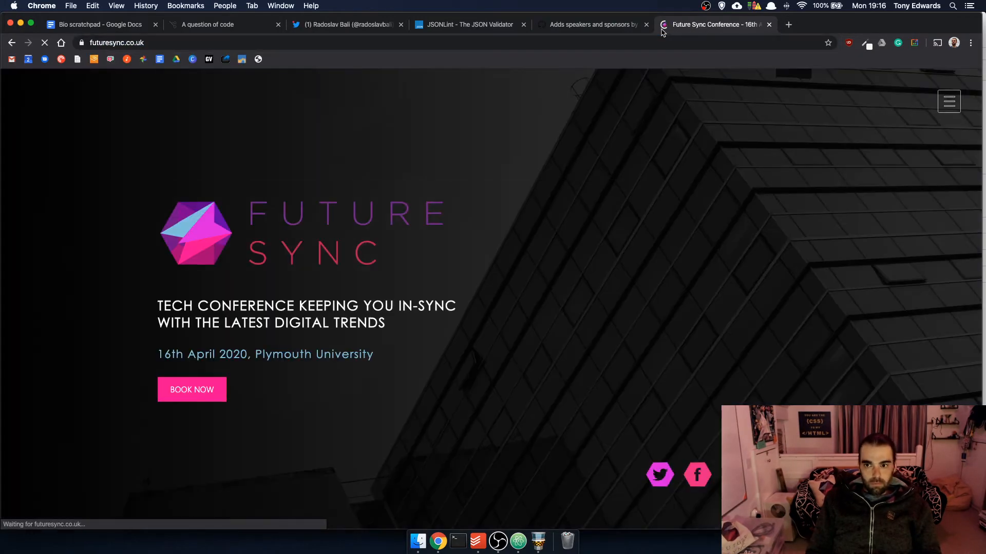
{"action": "scroll", "coordinate": [435, 290], "scroll_direction": "down", "scroll_amount": 10}
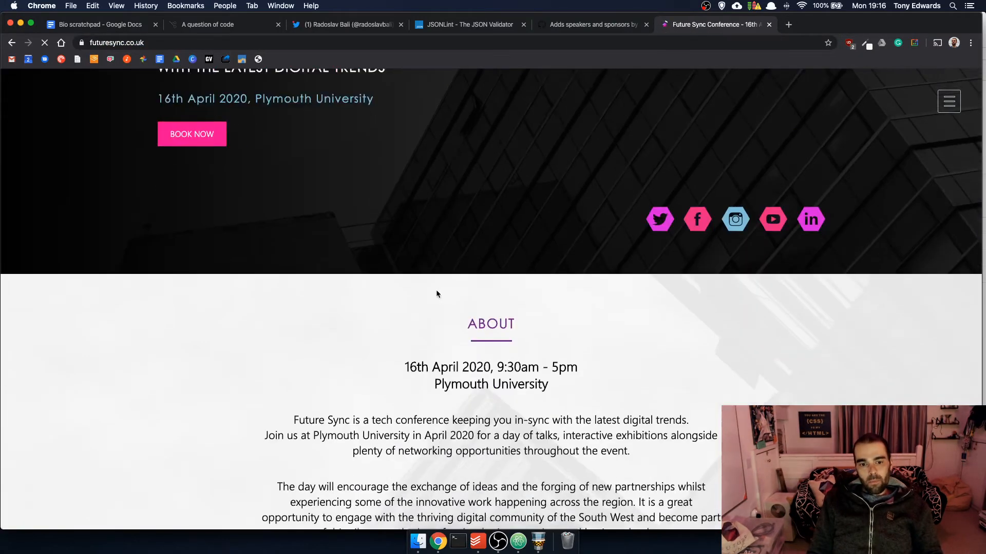
{"action": "scroll", "coordinate": [436, 289], "scroll_direction": "down", "scroll_amount": 15}
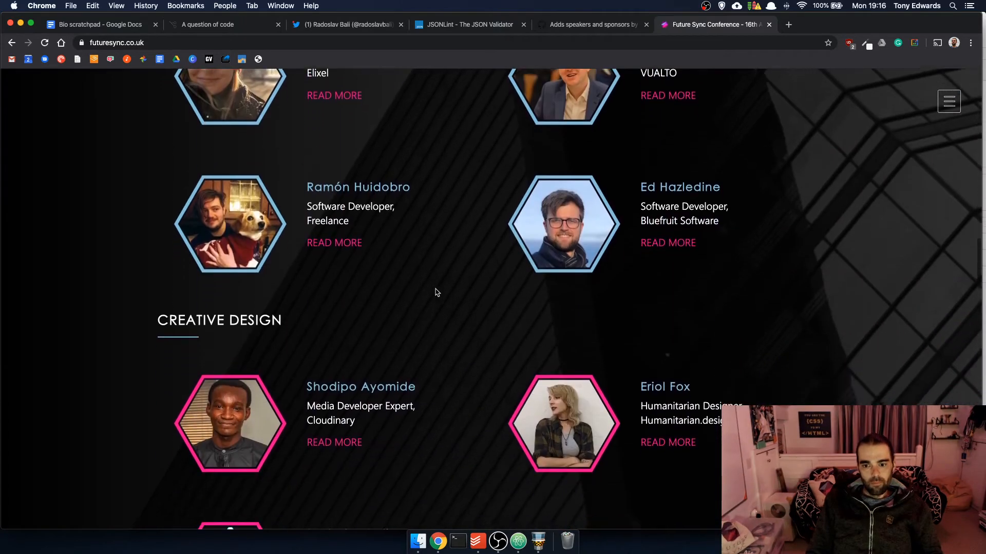
{"action": "scroll", "coordinate": [437, 293], "scroll_direction": "down", "scroll_amount": 2}
{"action": "scroll", "coordinate": [435, 292], "scroll_direction": "down", "scroll_amount": 8}
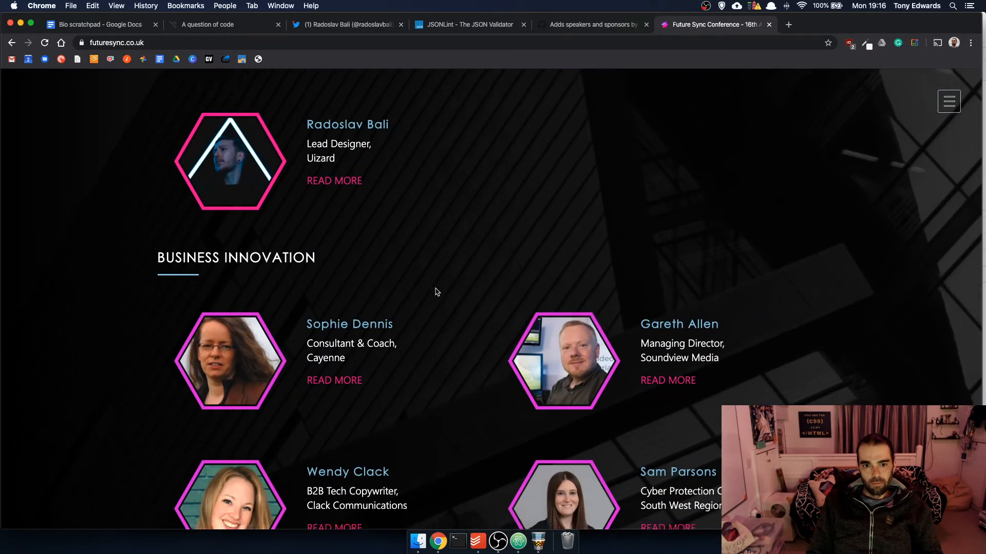
{"action": "scroll", "coordinate": [436, 291], "scroll_direction": "up", "scroll_amount": 5}
{"action": "scroll", "coordinate": [436, 292], "scroll_direction": "up", "scroll_amount": 15}
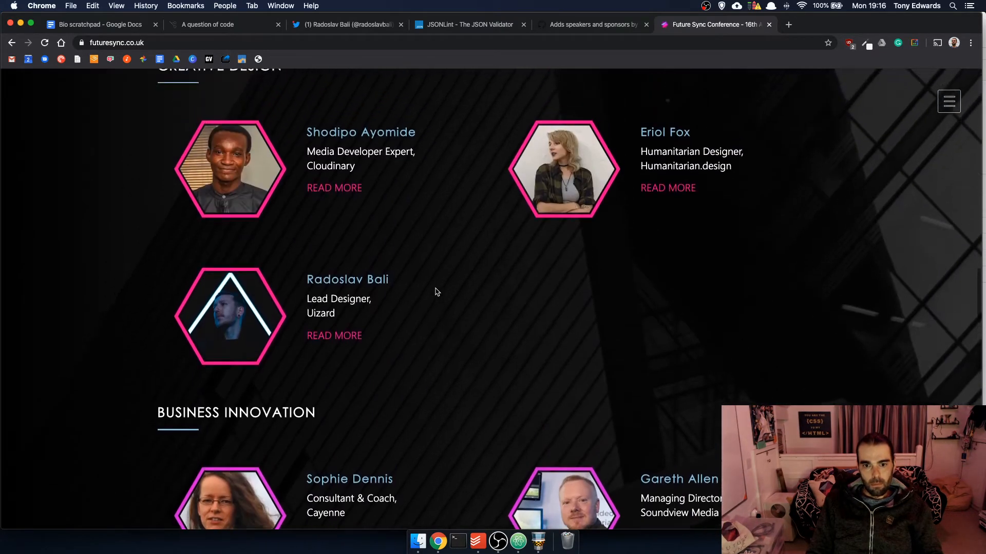
{"action": "scroll", "coordinate": [436, 289], "scroll_direction": "up", "scroll_amount": 15}
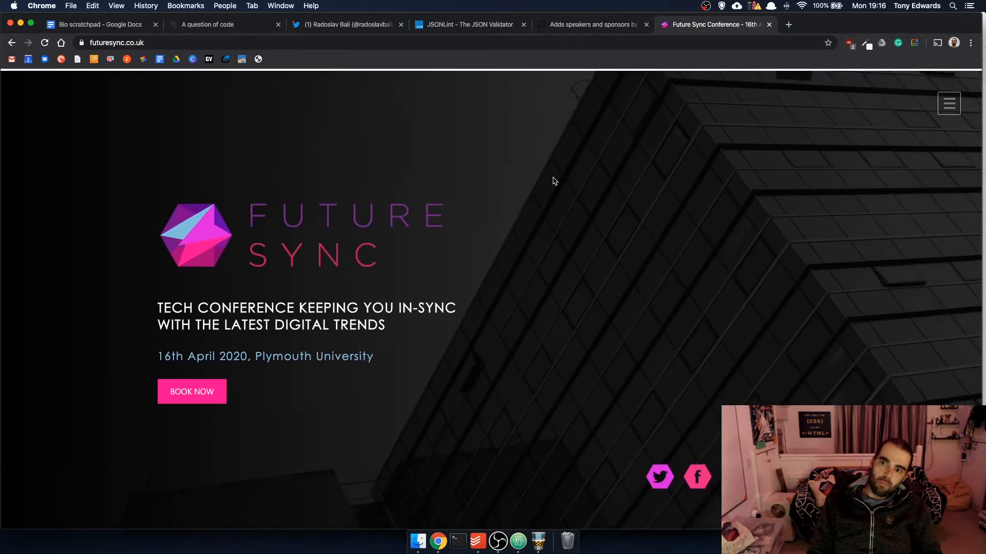
Close the site, pull request and JSONLint tabs, then view Twitter notifications
{"action": "left_click", "coordinate": [768, 24]}
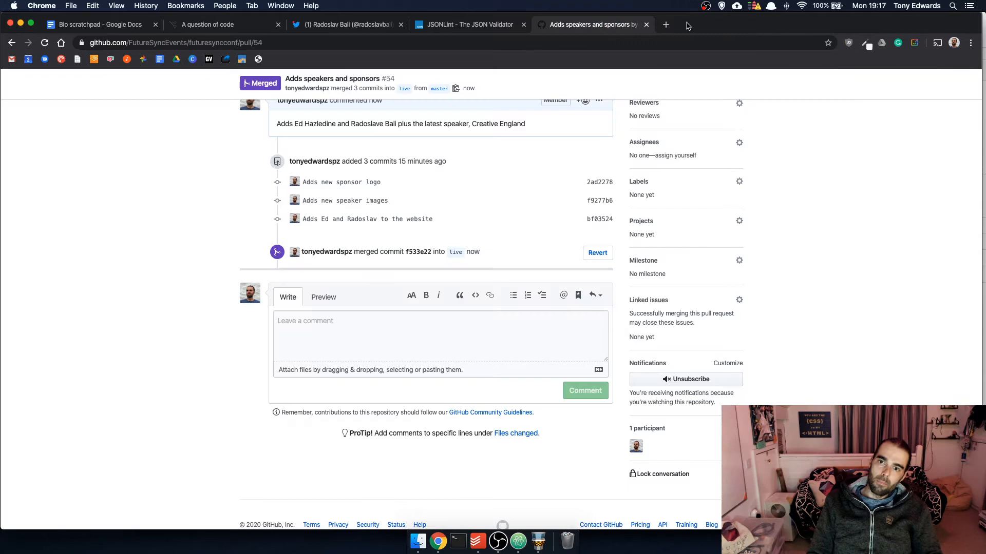
{"action": "left_click", "coordinate": [646, 24]}
{"action": "left_click", "coordinate": [523, 24]}
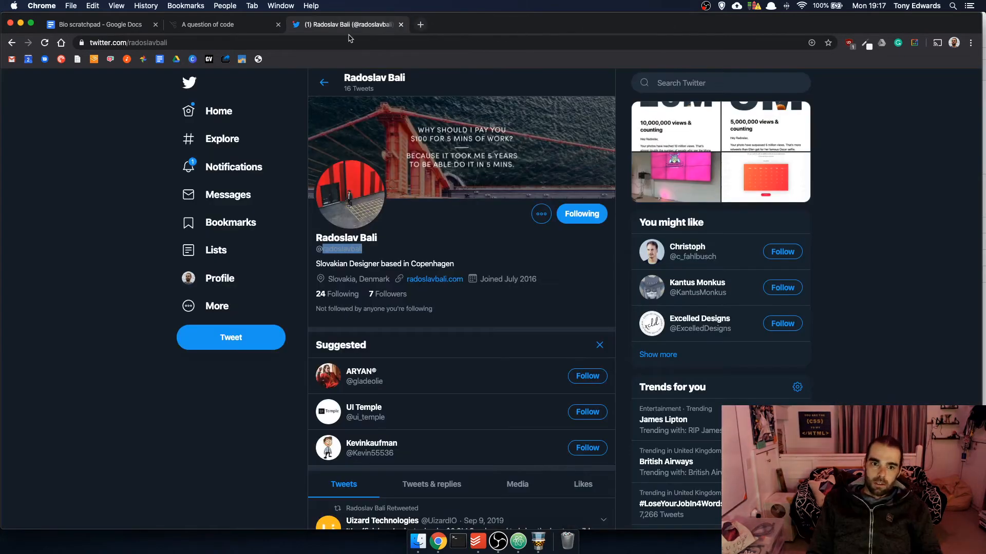
{"action": "left_click", "coordinate": [233, 167]}
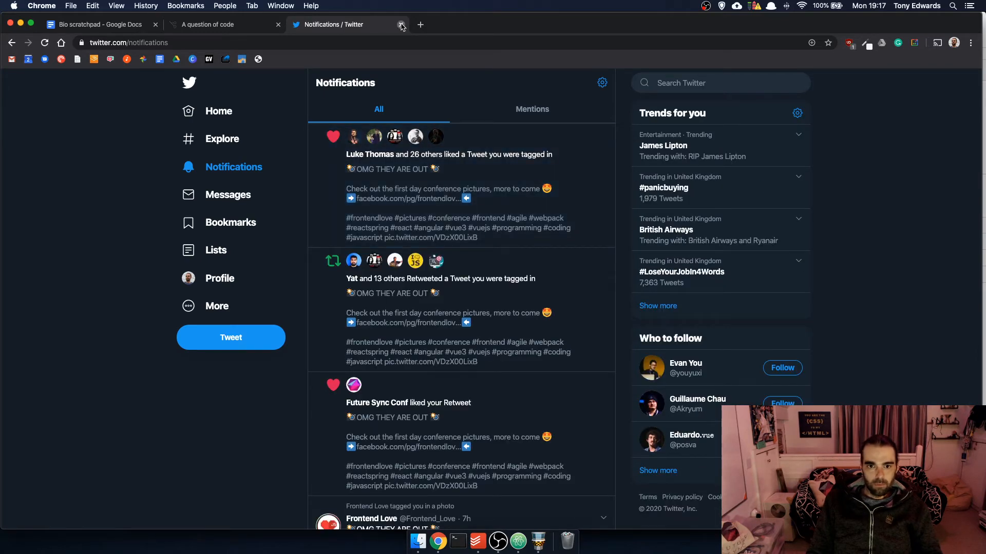
View the liked tweet's second conference photo, then close the Twitter and 'A question of code' tabs and the Google Docs window
{"action": "left_click", "coordinate": [488, 169]}
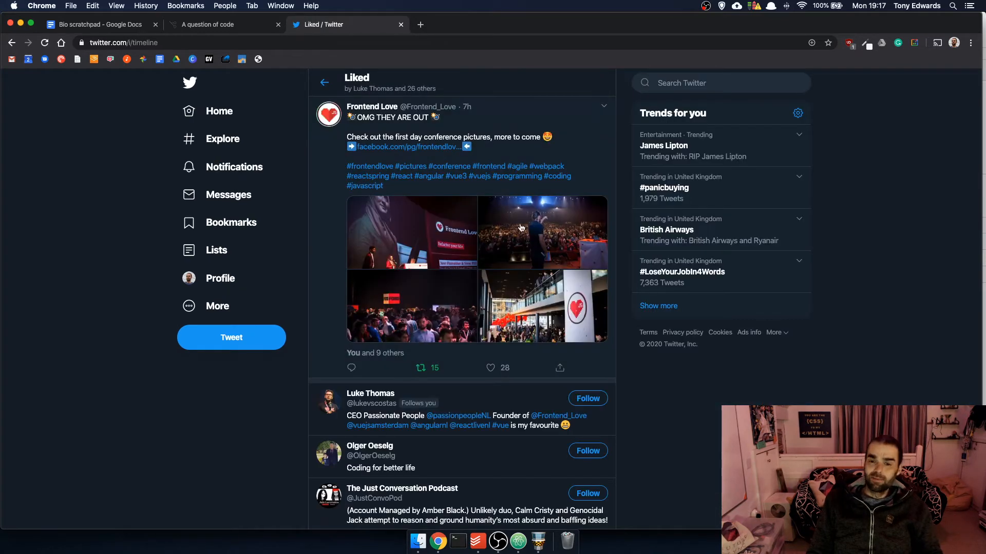
{"action": "left_click", "coordinate": [521, 228]}
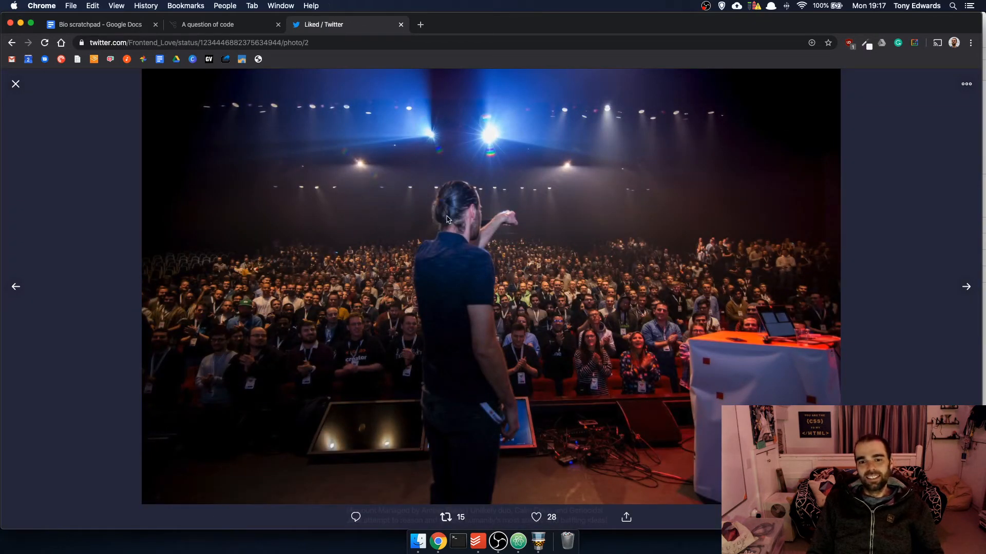
{"action": "left_click", "coordinate": [401, 24]}
{"action": "left_click", "coordinate": [278, 25]}
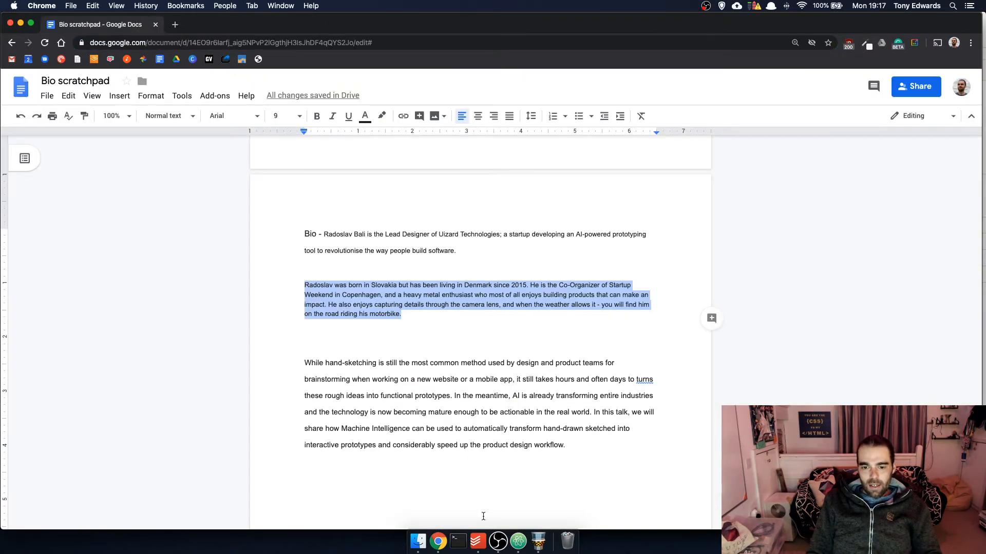
{"action": "left_click", "coordinate": [498, 541]}
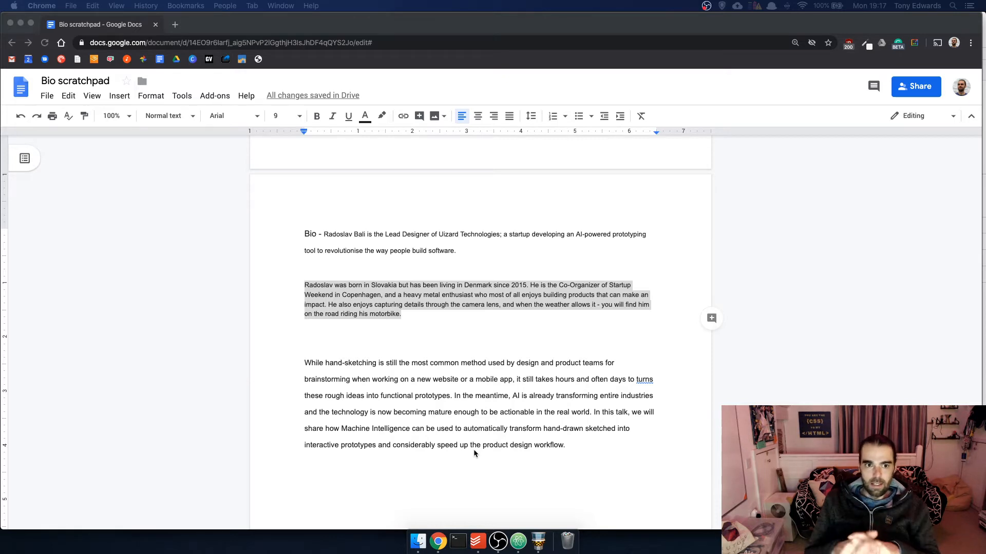
{"action": "left_click", "coordinate": [10, 24]}
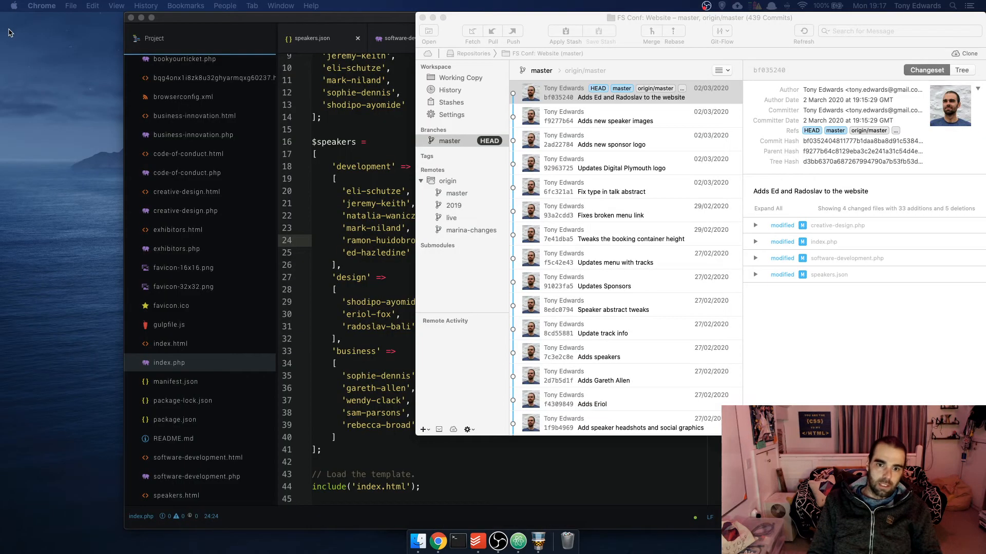
Open a Future Sync profile window on the left half, close its JSON validator tab, and load Canva's home page
{"action": "right_click", "coordinate": [434, 540]}
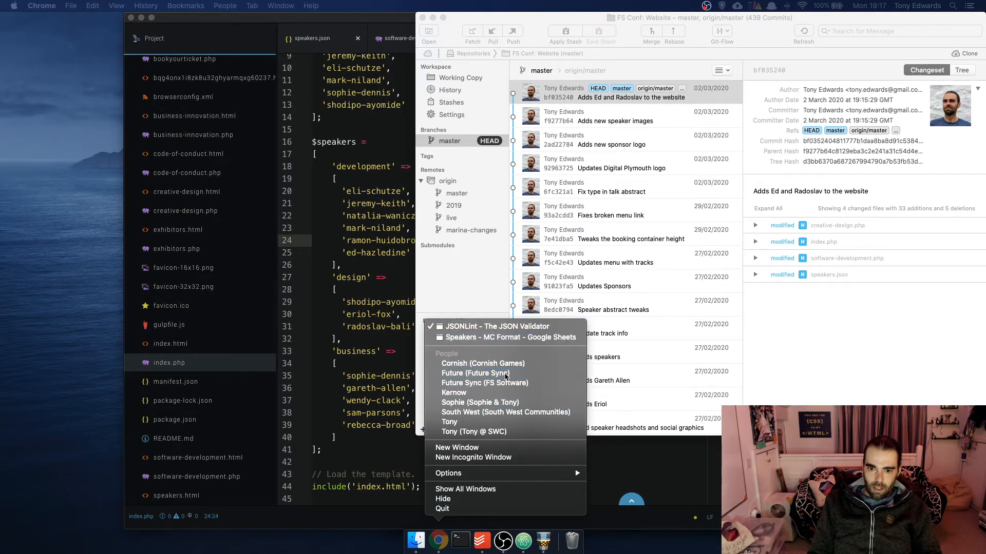
{"action": "left_click", "coordinate": [504, 373]}
{"action": "left_click_drag", "start_coordinate": [719, 26], "coordinate": [336, 2]}
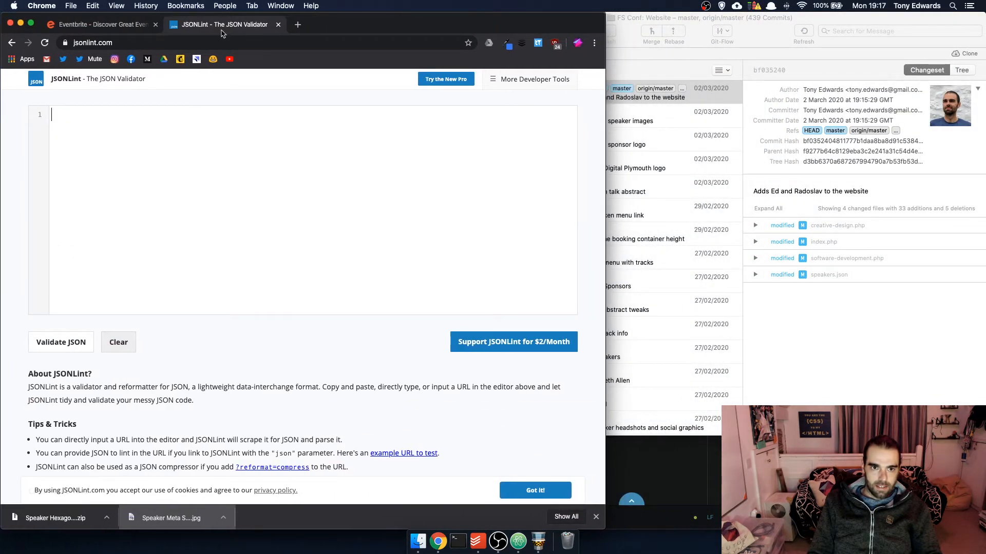
{"action": "left_click", "coordinate": [278, 24]}
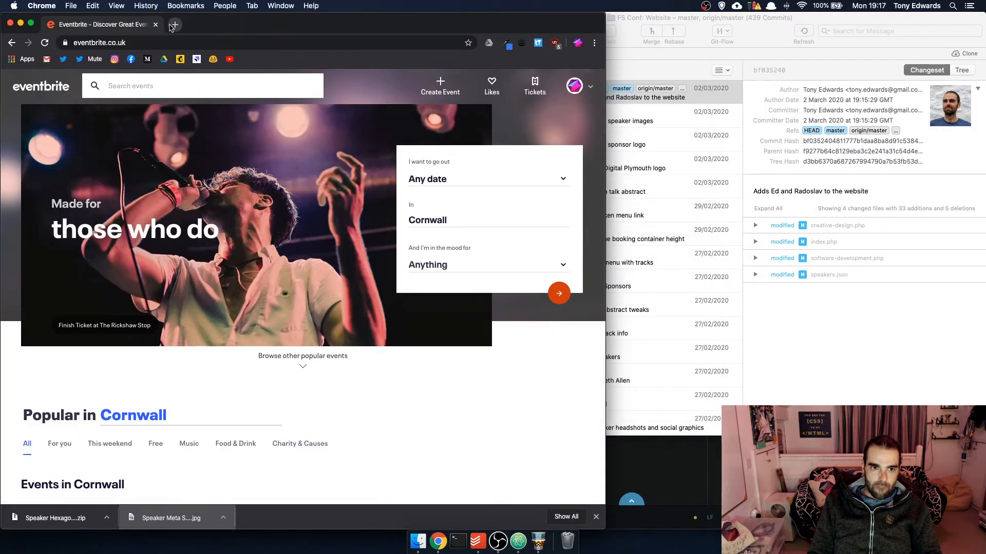
{"action": "left_click", "coordinate": [174, 25]}
{"action": "type", "text": "ca"}
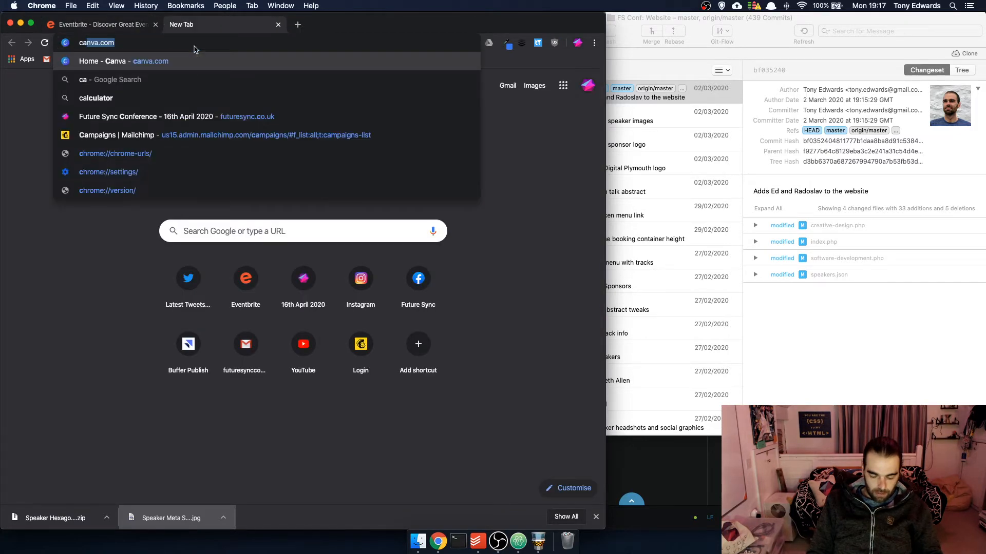
{"action": "type", "text": "nva"}
{"action": "key", "text": "Return"}
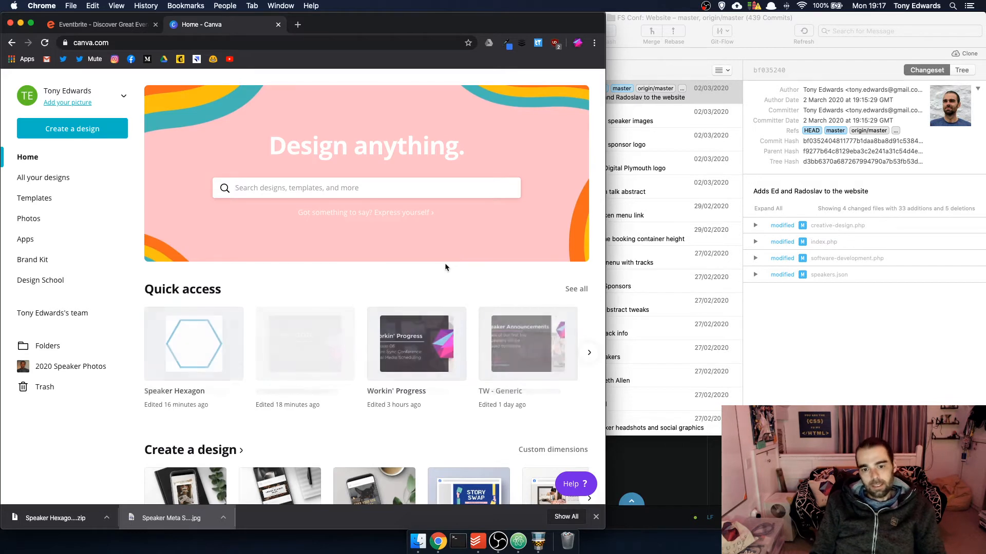
{"action": "scroll", "coordinate": [444, 267], "scroll_direction": "down", "scroll_amount": 3}
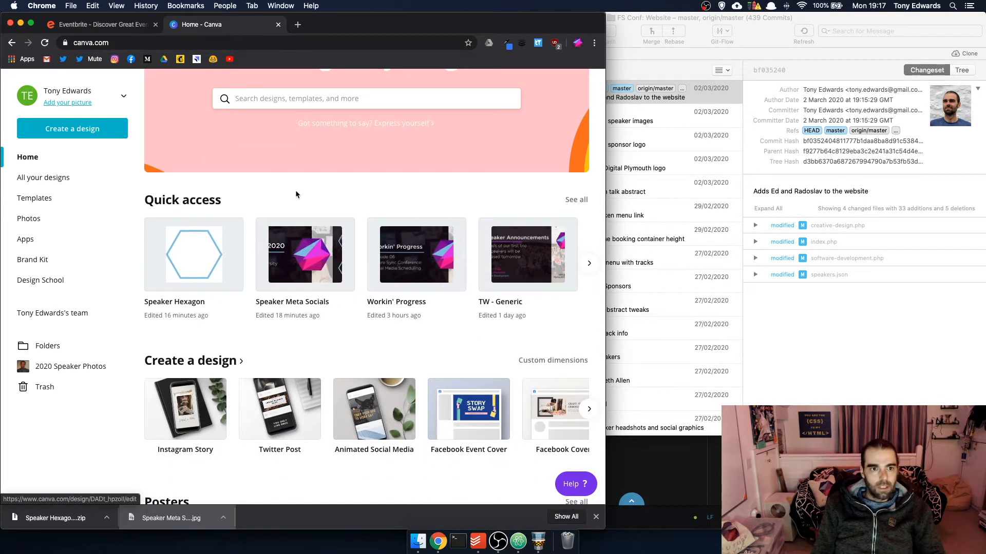
Load futuresync.co.uk in another tab and read the new developer speaker's full page
{"action": "left_click", "coordinate": [298, 24]}
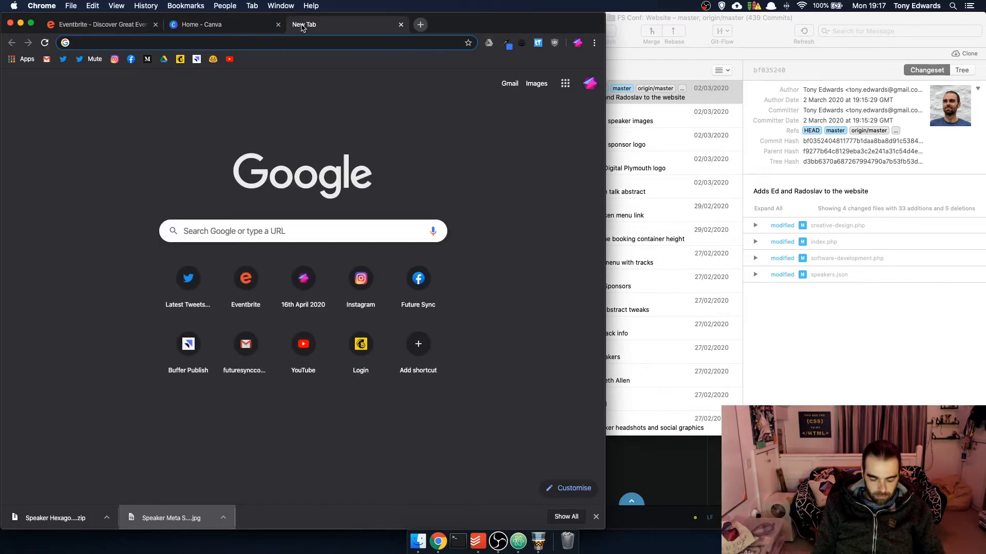
{"action": "type", "text": "futur"}
{"action": "key", "text": "Return"}
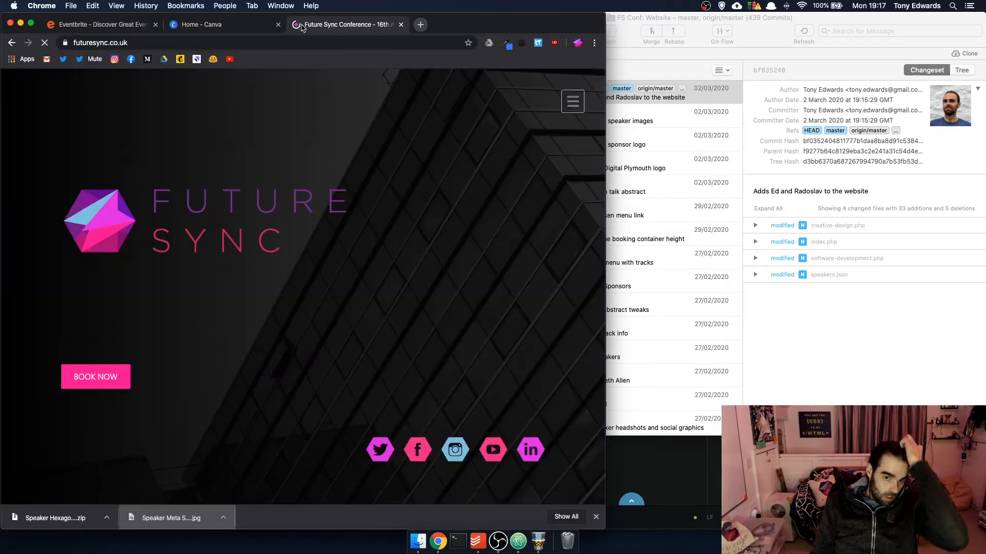
{"action": "scroll", "coordinate": [291, 269], "scroll_direction": "down", "scroll_amount": 20}
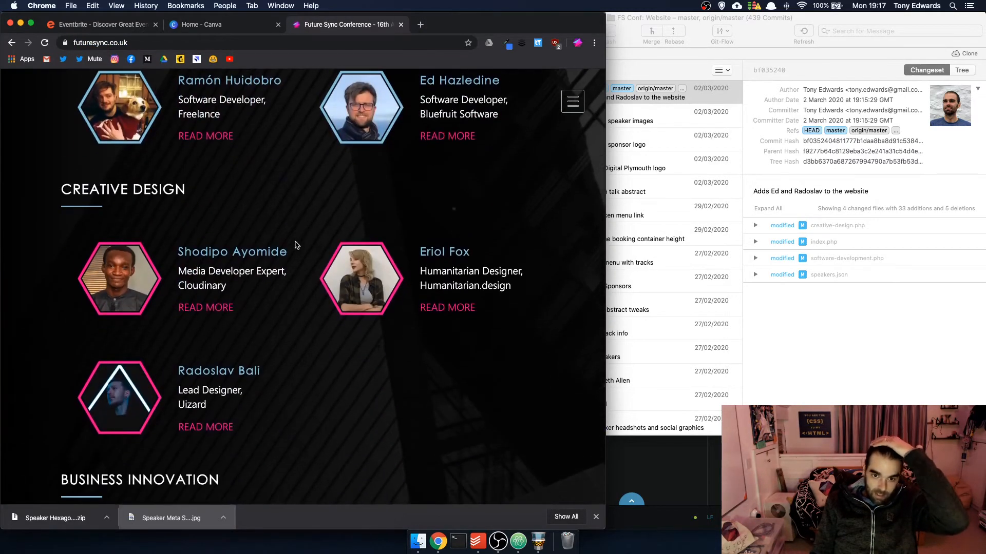
{"action": "left_click", "coordinate": [454, 140]}
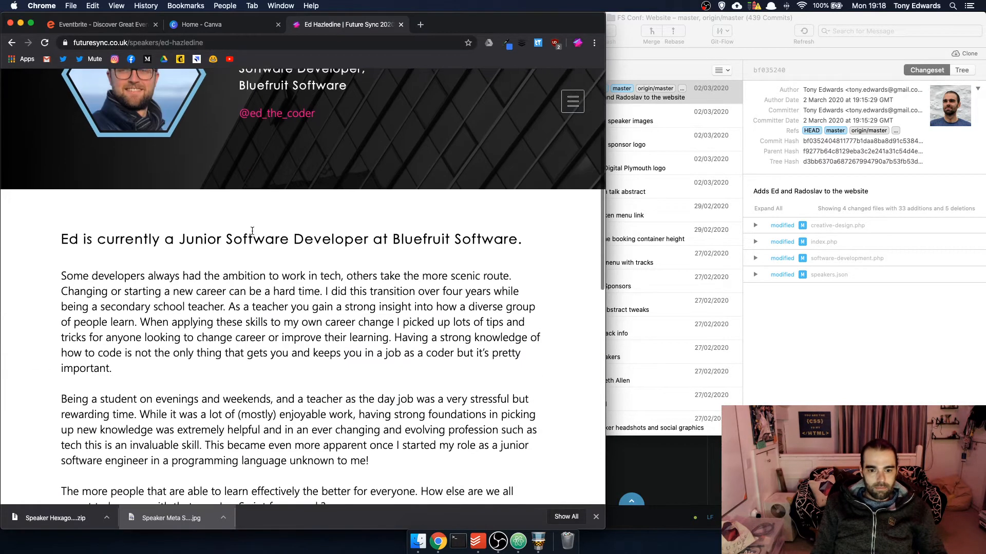
{"action": "scroll", "coordinate": [252, 231], "scroll_direction": "down", "scroll_amount": 4}
{"action": "scroll", "coordinate": [251, 231], "scroll_direction": "down", "scroll_amount": 2}
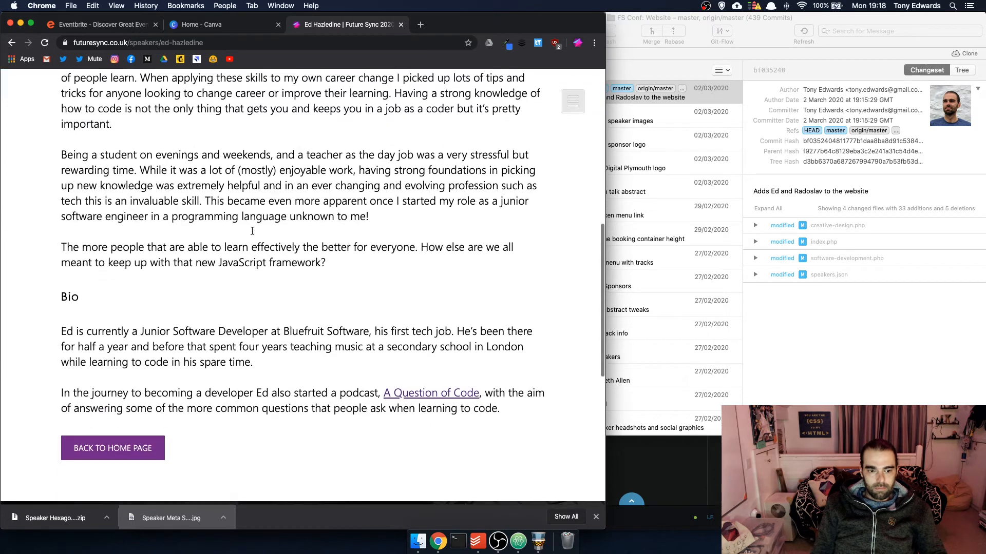
{"action": "scroll", "coordinate": [251, 230], "scroll_direction": "up", "scroll_amount": 3}
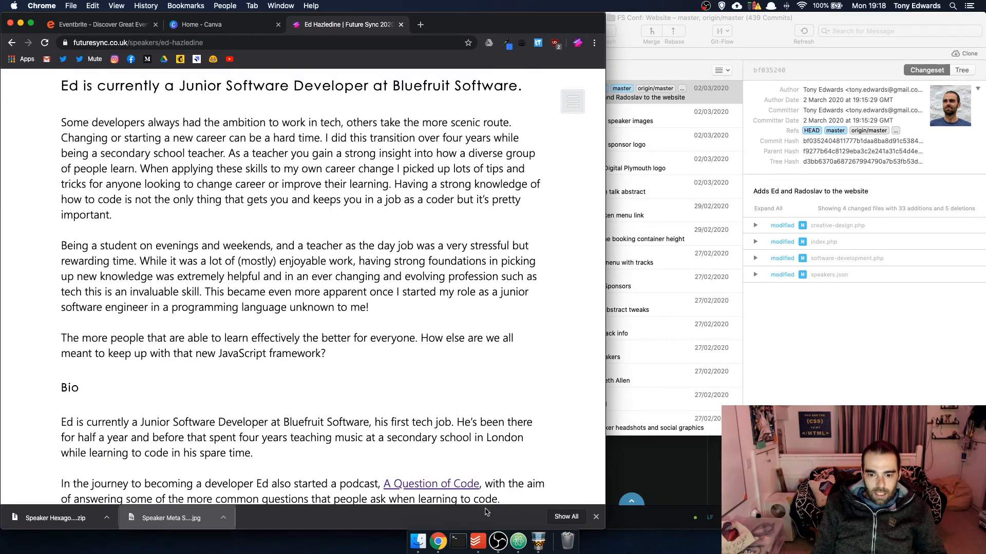
{"action": "left_click", "coordinate": [538, 542]}
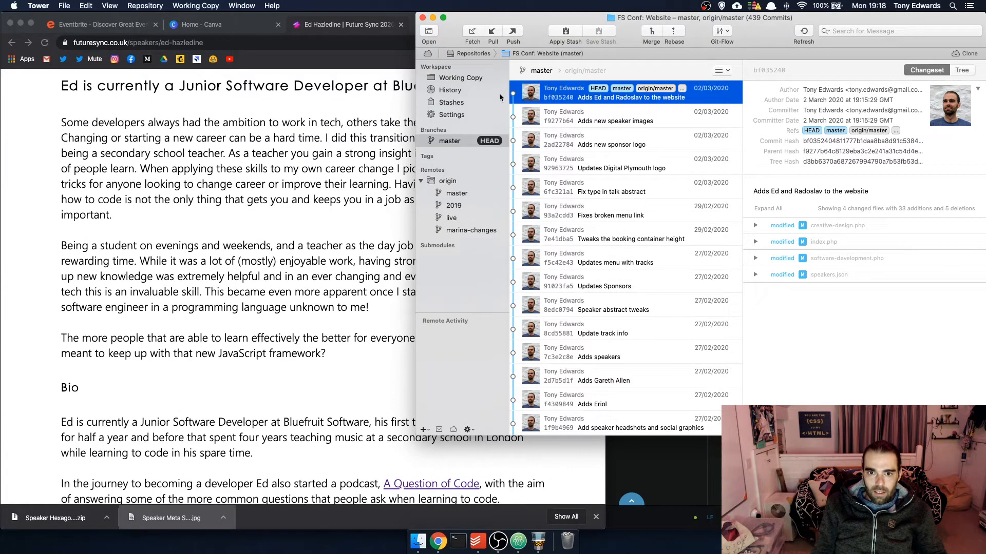
In speakers.json, replace the talk title with 'When the teacher becomes a student: an honest guide to becoming a developer' and save
{"action": "left_click", "coordinate": [518, 541]}
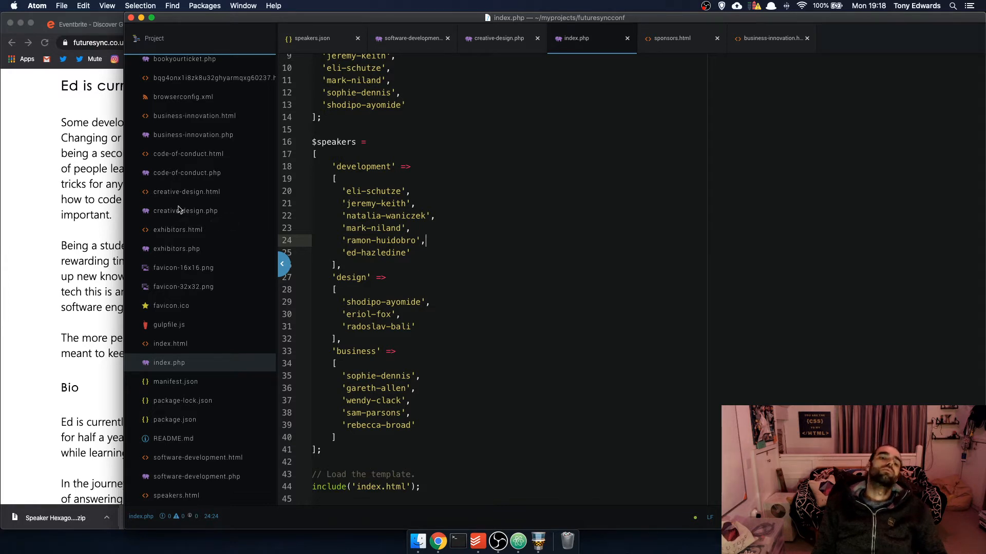
{"action": "scroll", "coordinate": [179, 208], "scroll_direction": "down", "scroll_amount": 3}
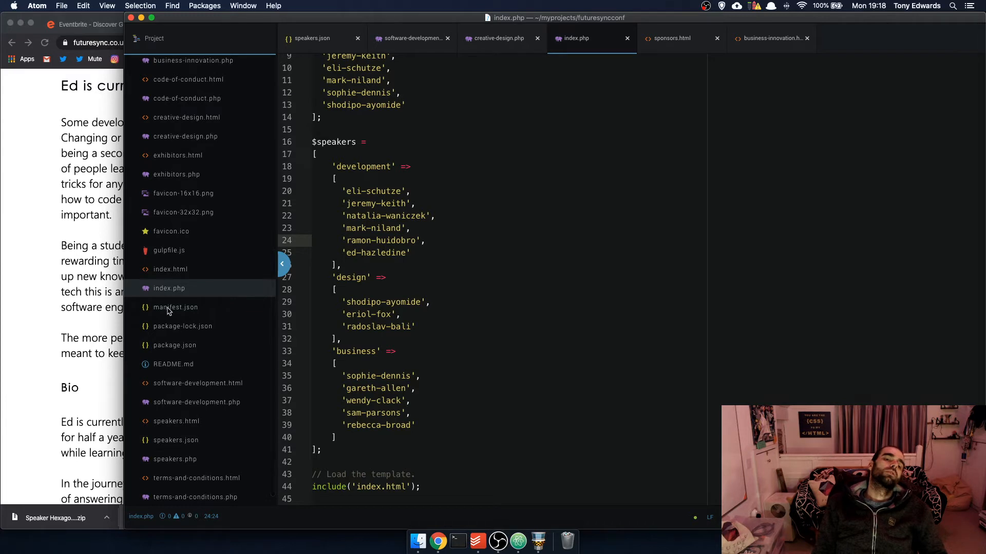
{"action": "left_click", "coordinate": [188, 447]}
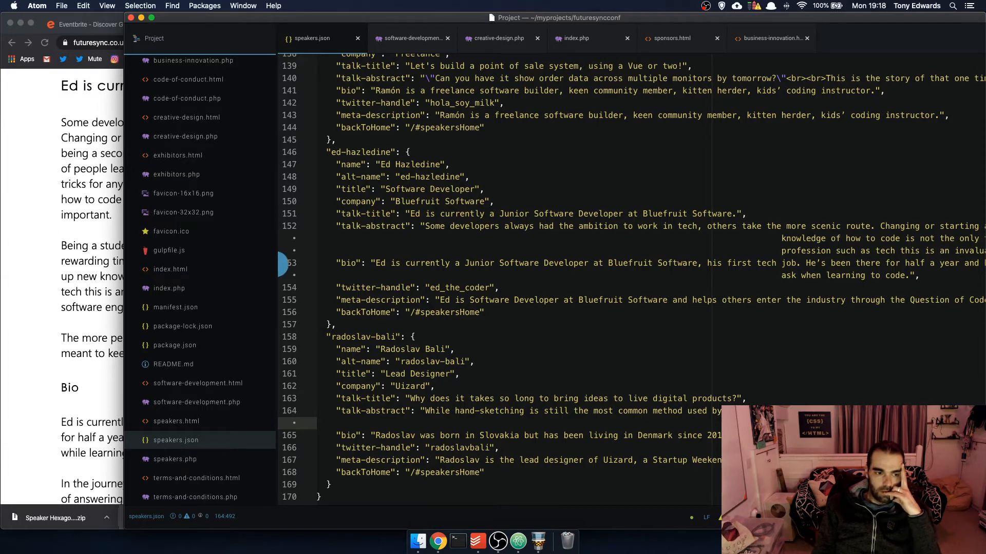
{"action": "left_click", "coordinate": [105, 284]}
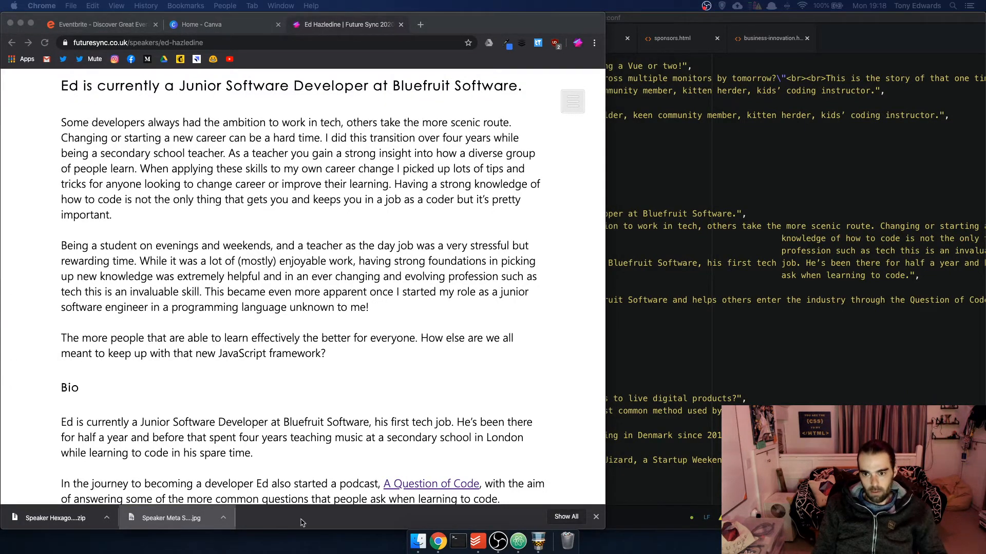
{"action": "left_click", "coordinate": [701, 482]}
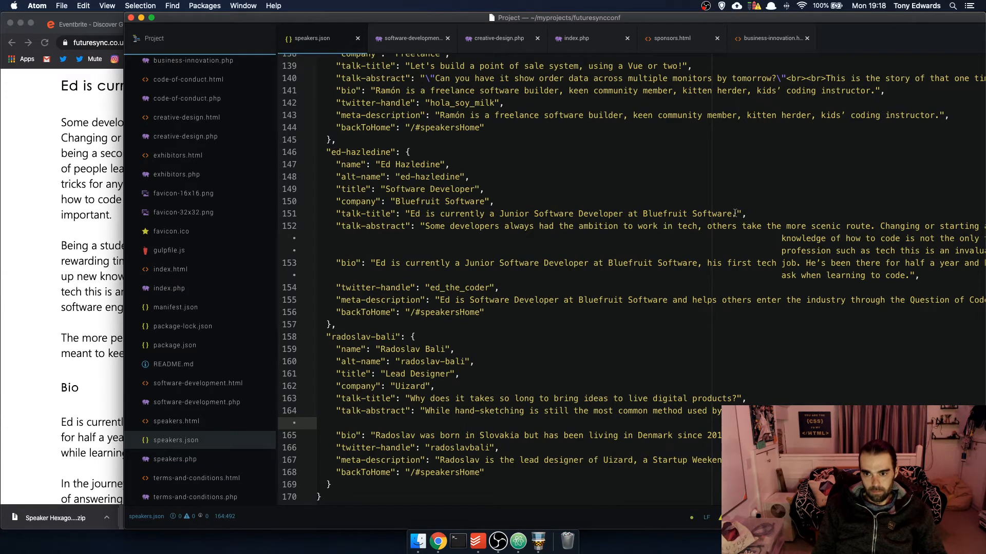
{"action": "left_click_drag", "start_coordinate": [735, 213], "coordinate": [409, 214]}
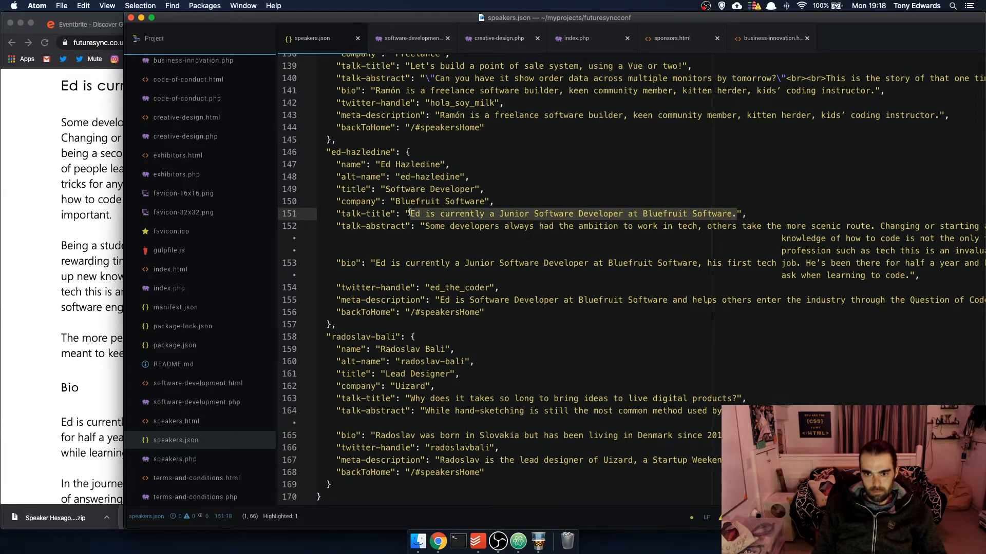
{"action": "type", "text": "When the teacher becomes a student: an honest guide to becoming a developer"}
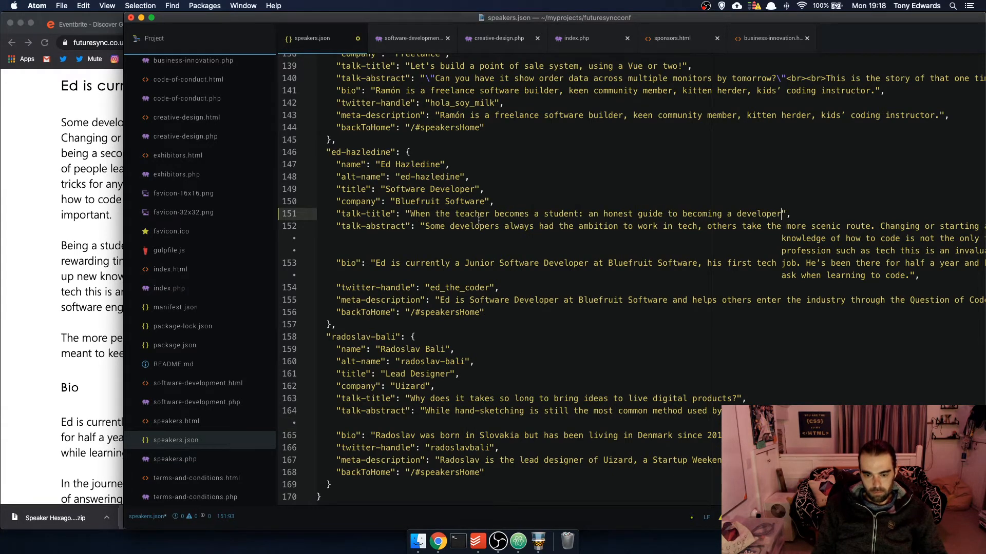
{"action": "key", "text": "super+s"}
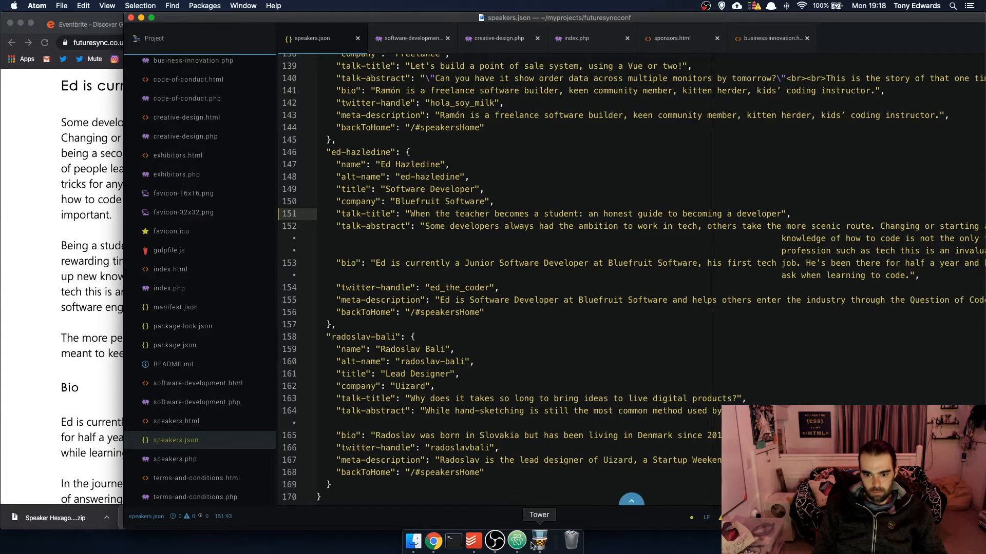
{"action": "left_click", "coordinate": [538, 542]}
Stage the speakers.json change and commit it as 'Updates talk title'
{"action": "left_click", "coordinate": [477, 81]}
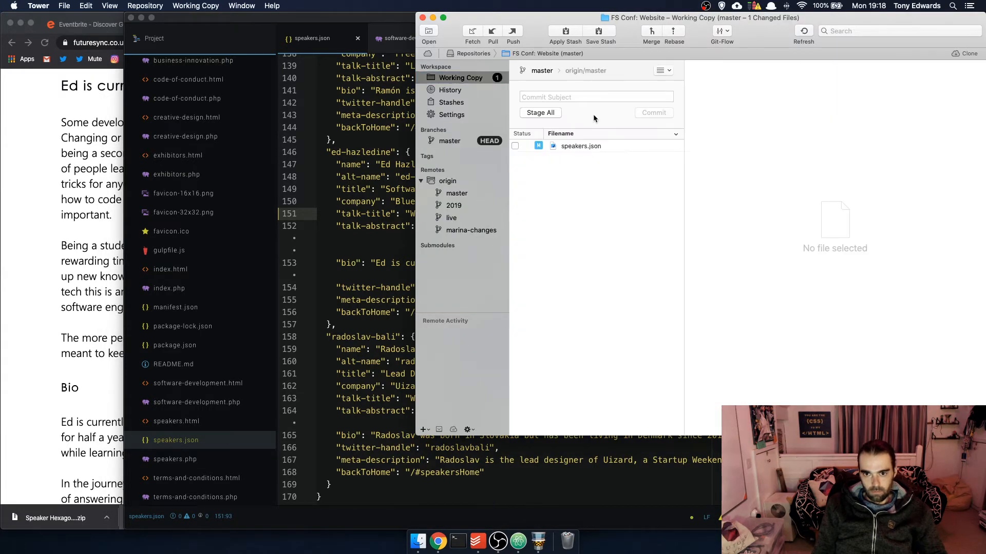
{"action": "left_click", "coordinate": [540, 113]}
{"action": "left_click", "coordinate": [550, 96]}
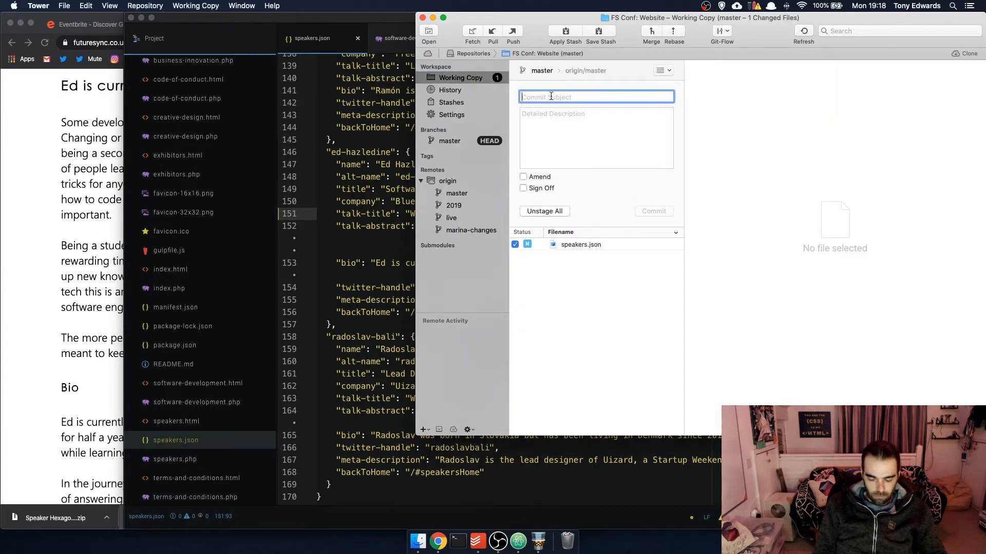
{"action": "type", "text": "Updates talk title"}
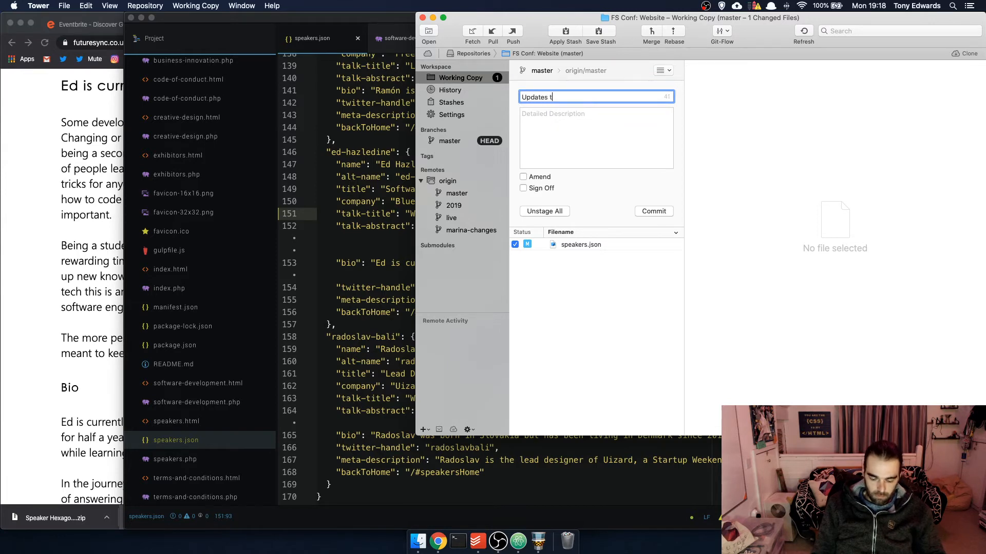
{"action": "left_click", "coordinate": [654, 213]}
{"action": "left_click", "coordinate": [73, 253]}
{"action": "left_click", "coordinate": [153, 43]}
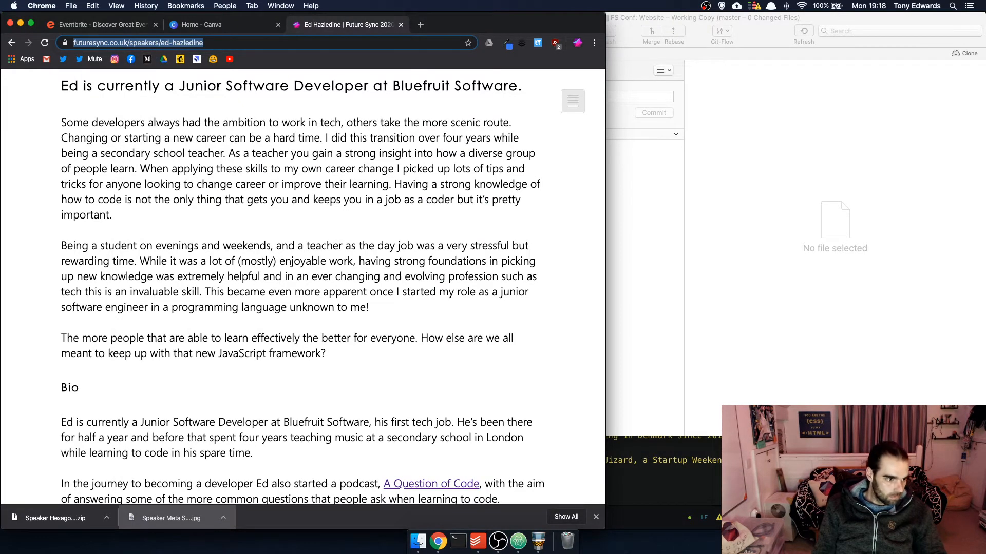
Go back to the speakers list, open the new Creative Design speaker's page, then return to Tower
{"action": "key", "text": "super+Tab"}
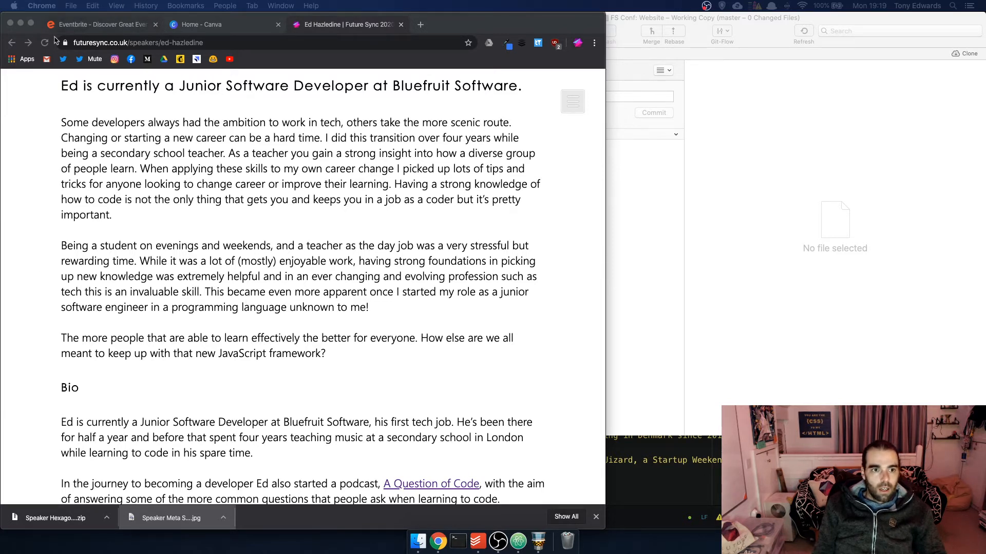
{"action": "left_click", "coordinate": [12, 43]}
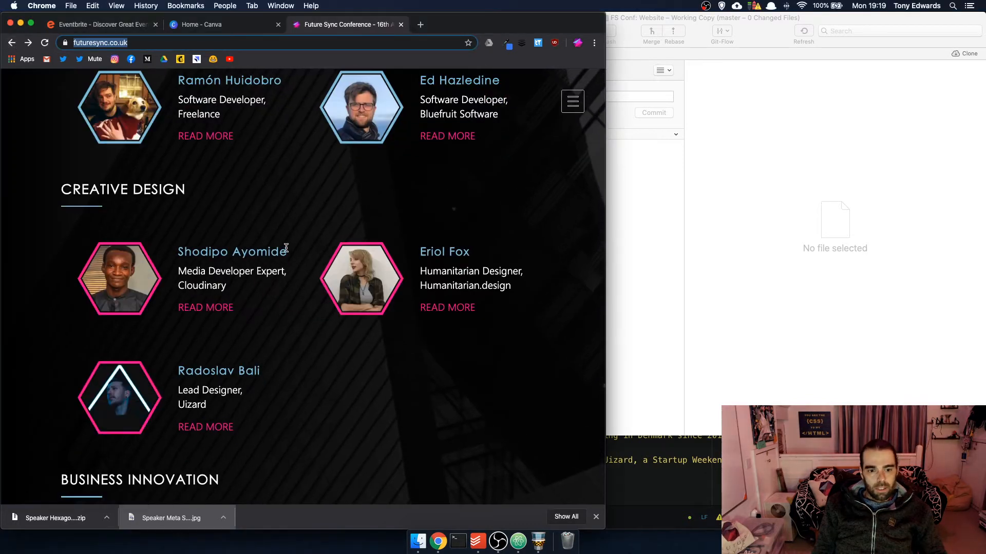
{"action": "left_click", "coordinate": [190, 425]}
{"action": "scroll", "coordinate": [253, 366], "scroll_direction": "down", "scroll_amount": 5}
{"action": "scroll", "coordinate": [253, 366], "scroll_direction": "down", "scroll_amount": 2}
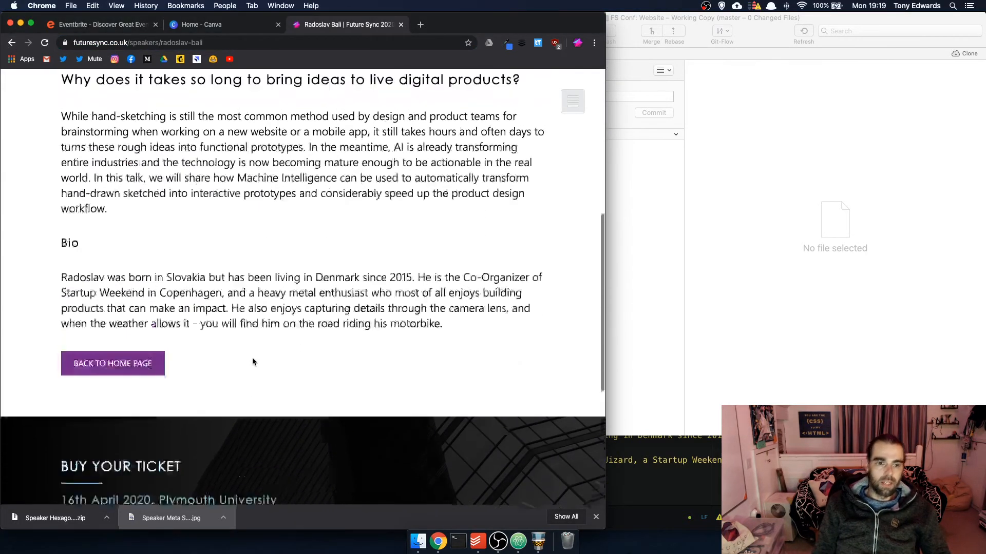
{"action": "scroll", "coordinate": [252, 358], "scroll_direction": "up", "scroll_amount": 7}
{"action": "left_click", "coordinate": [208, 42]}
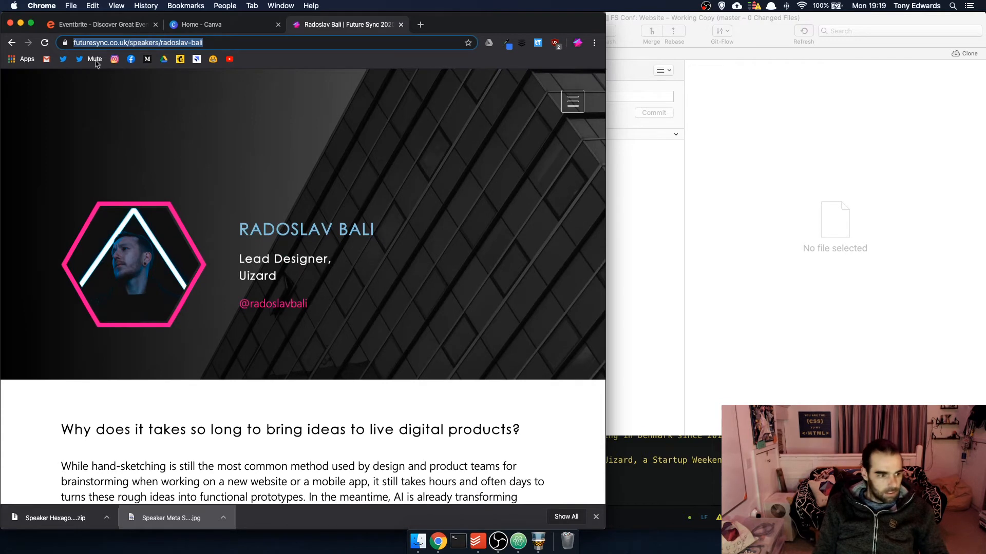
{"action": "key", "text": "super+Tab"}
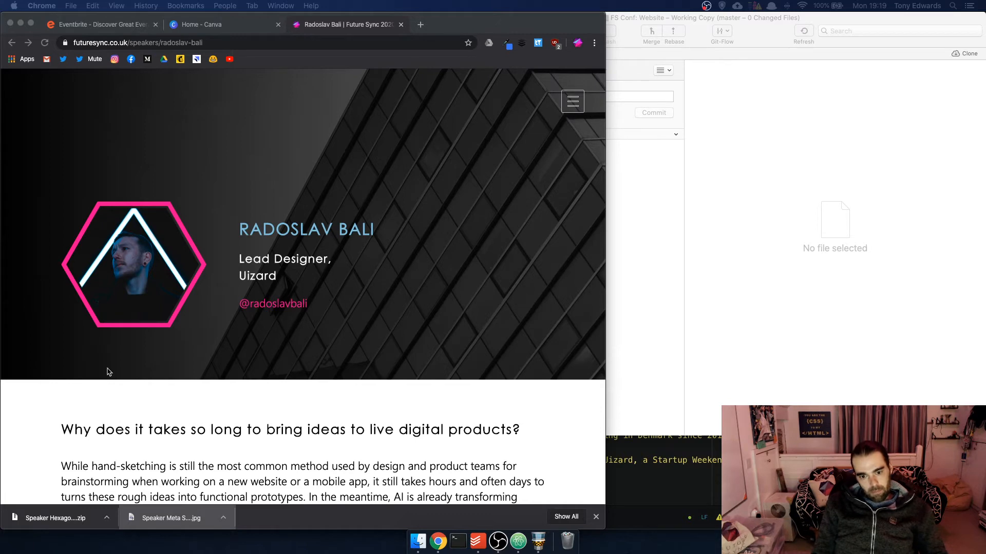
{"action": "left_click", "coordinate": [710, 363]}
Push the master branch from Tower's sidebar to origin/master
{"action": "left_click", "coordinate": [453, 144]}
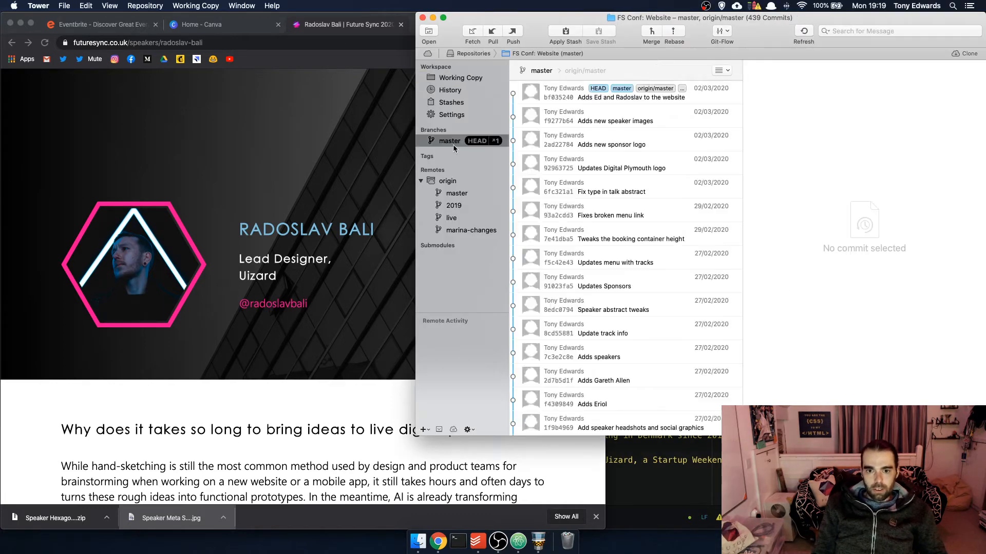
{"action": "right_click", "coordinate": [453, 148]}
{"action": "left_click", "coordinate": [470, 174]}
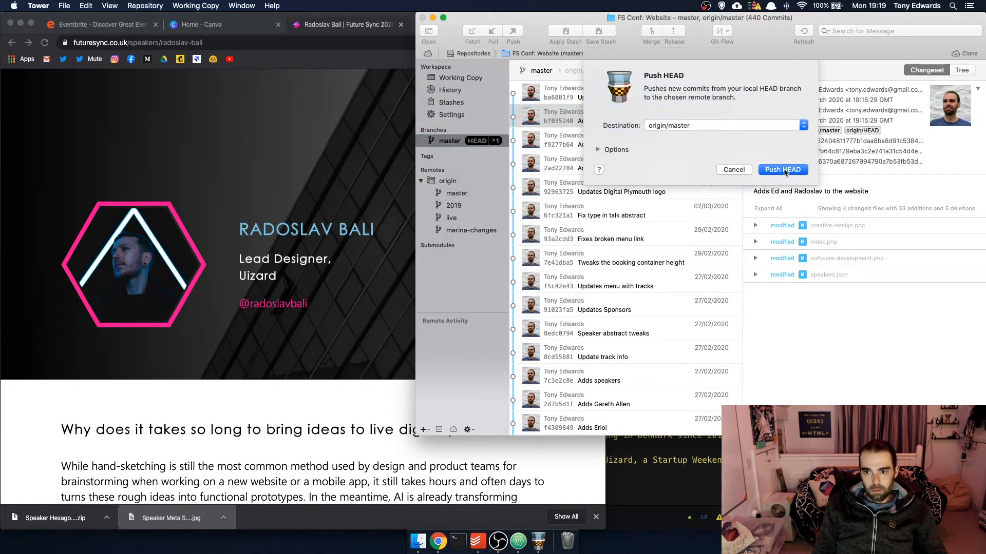
{"action": "left_click", "coordinate": [783, 170]}
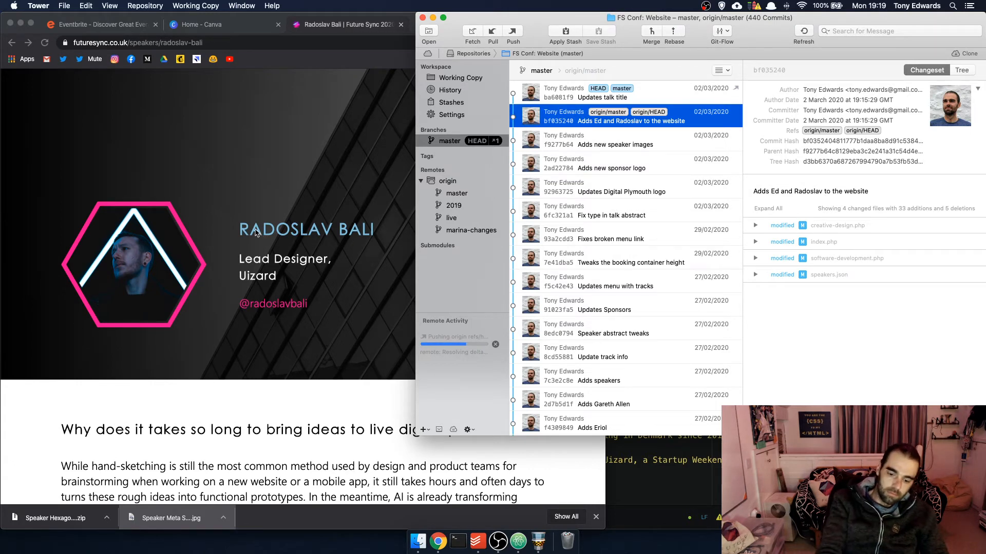
Return to Chrome and go back to the futuresync.co.uk speakers list
{"action": "left_click", "coordinate": [50, 135]}
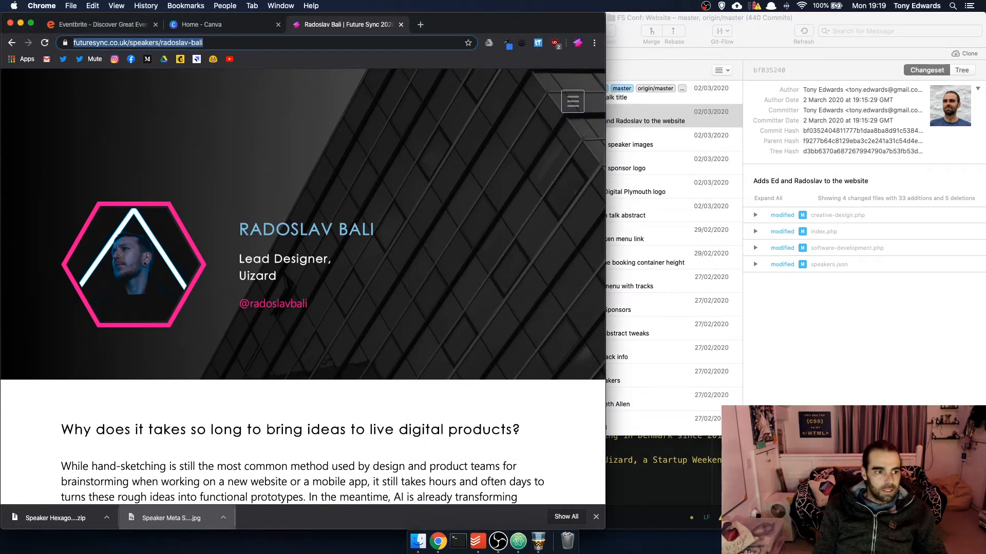
{"action": "key", "text": "super+Tab"}
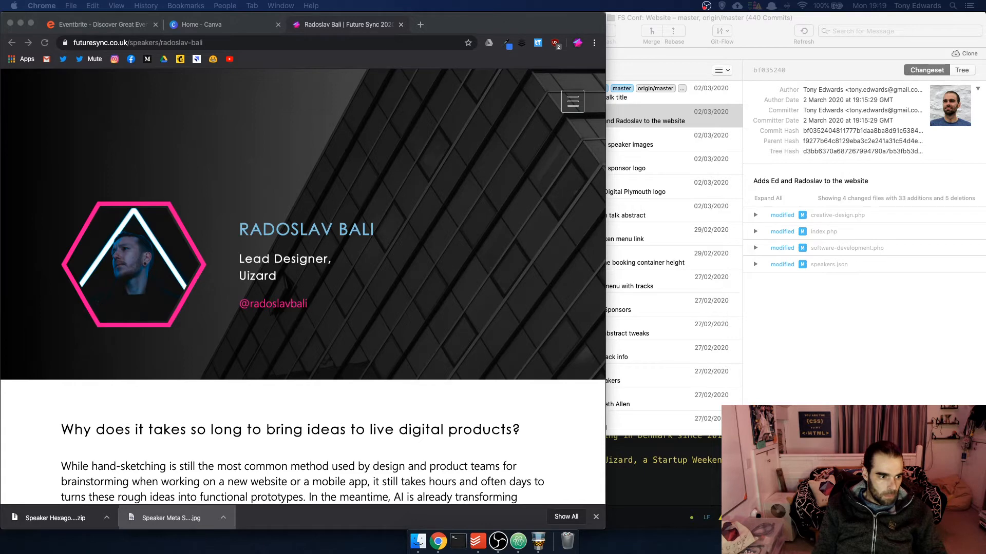
{"action": "left_click", "coordinate": [323, 125]}
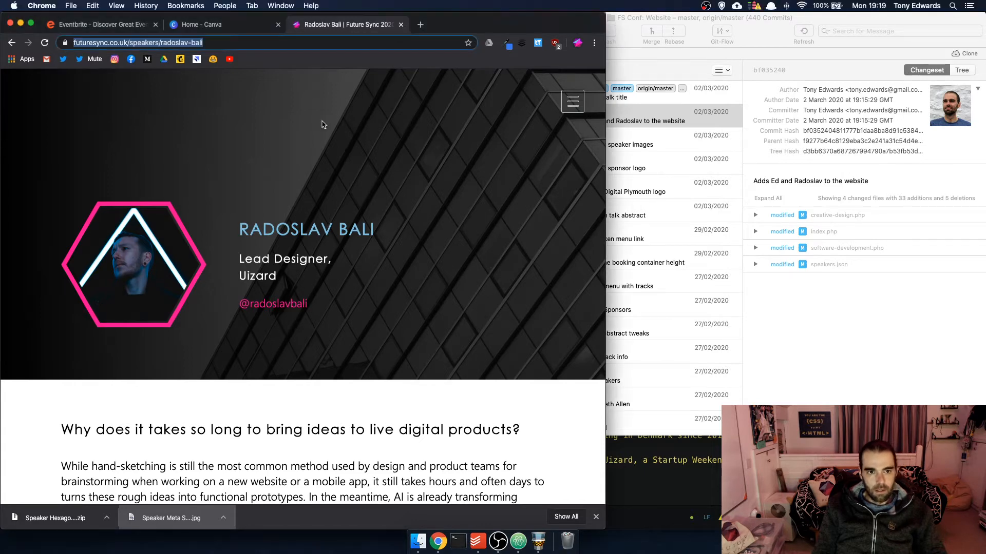
{"action": "left_click", "coordinate": [11, 43]}
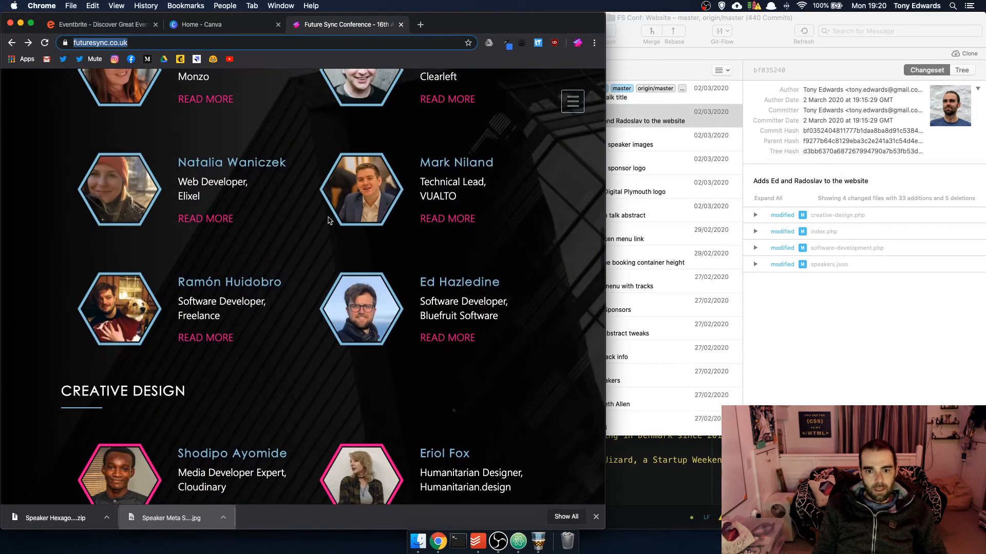
Open Ed Hazledine's speaker page, confirm the title 'When the teacher becomes a student', then close it
{"action": "left_click", "coordinate": [450, 337]}
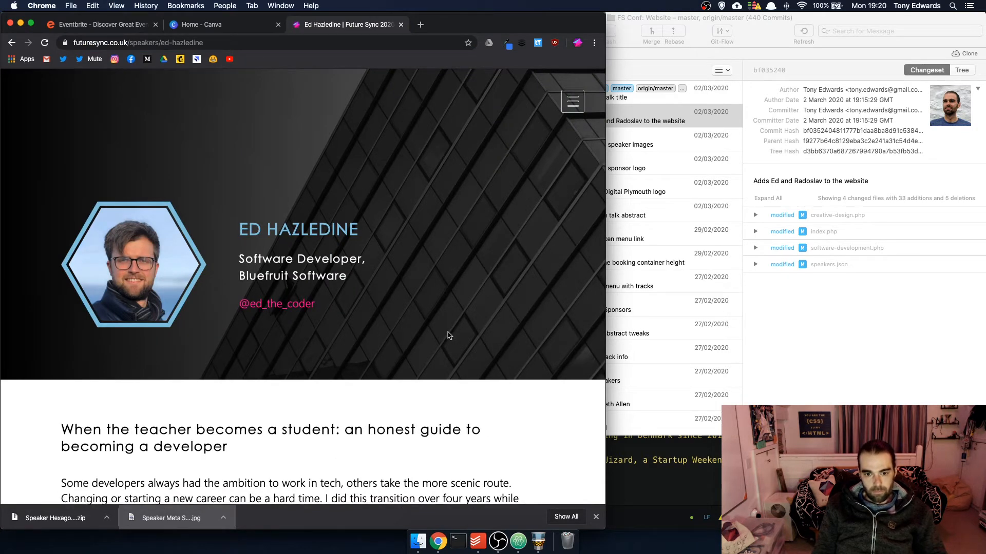
{"action": "scroll", "coordinate": [392, 334], "scroll_direction": "down", "scroll_amount": 3}
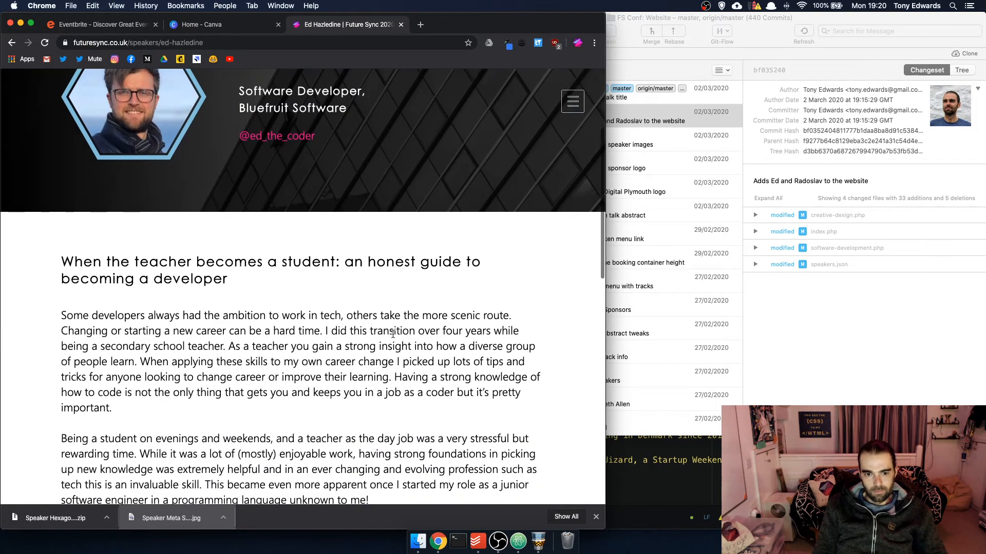
{"action": "scroll", "coordinate": [393, 335], "scroll_direction": "down", "scroll_amount": 6}
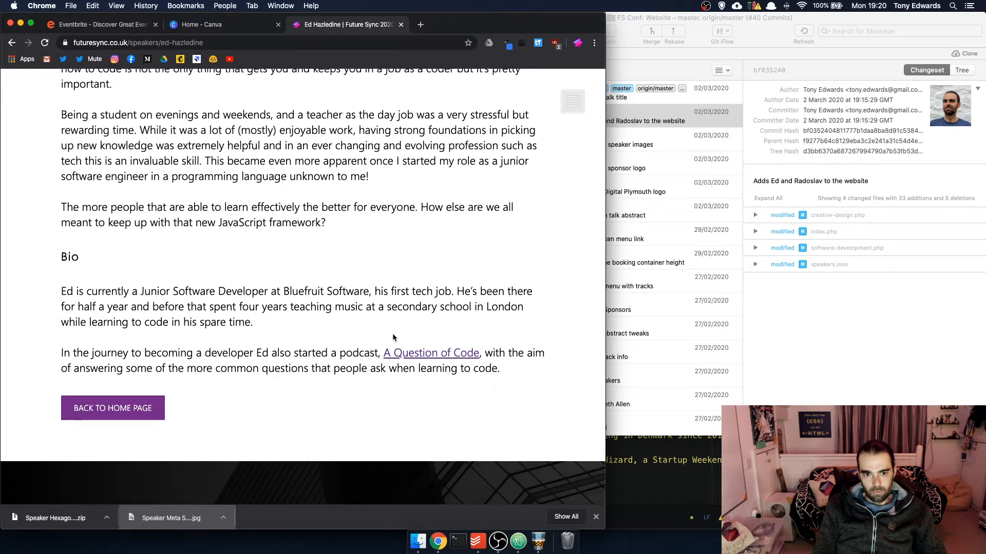
{"action": "scroll", "coordinate": [392, 336], "scroll_direction": "up", "scroll_amount": 3}
{"action": "scroll", "coordinate": [393, 334], "scroll_direction": "up", "scroll_amount": 6}
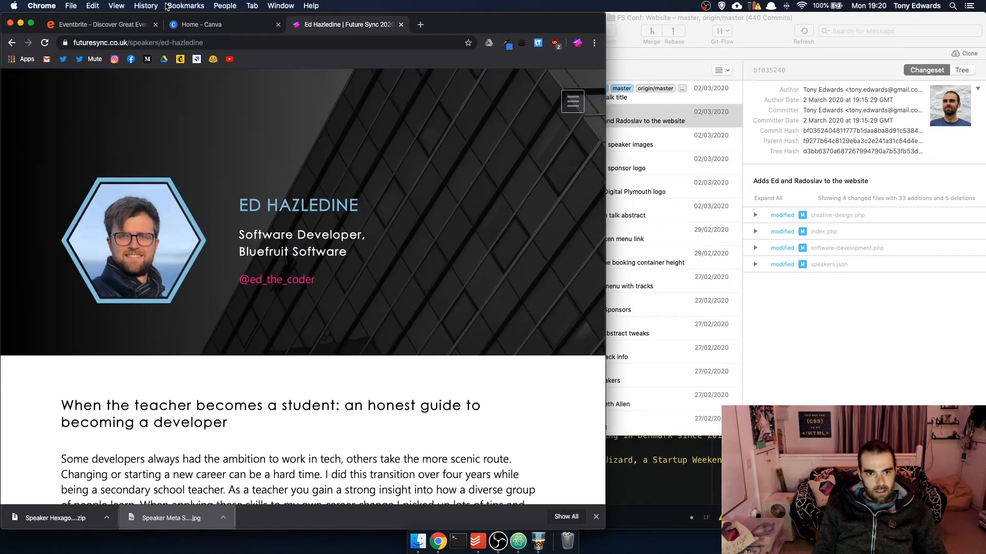
{"action": "left_click", "coordinate": [401, 24]}
Open the Workin' Progress design and change Episode 06 to Episode 07
{"action": "left_click", "coordinate": [397, 353]}
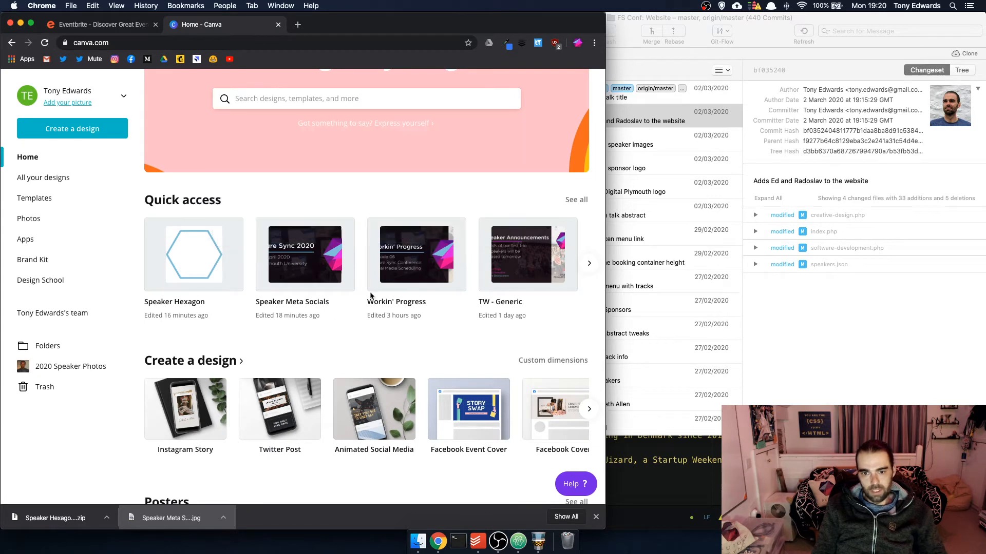
{"action": "left_click", "coordinate": [403, 259]}
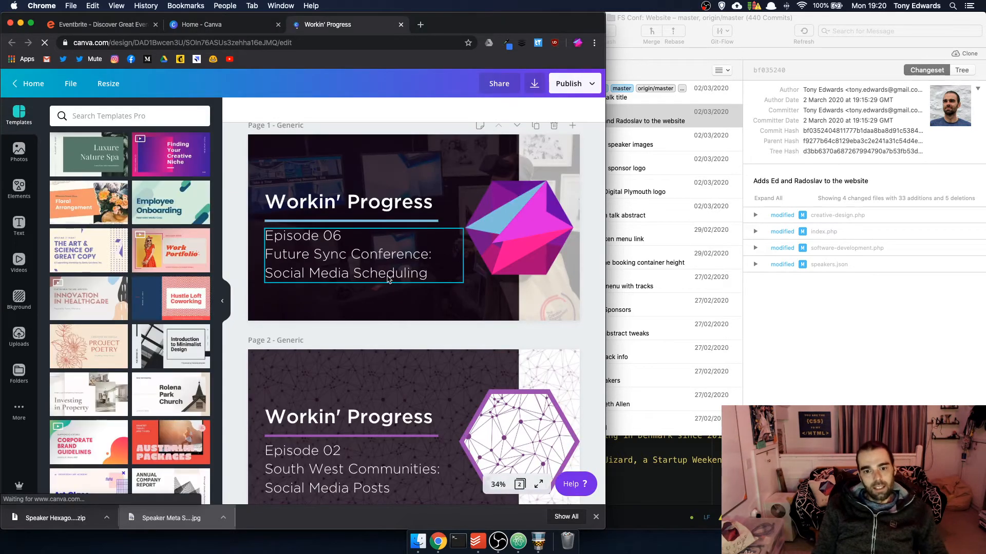
{"action": "left_click", "coordinate": [348, 234]}
{"action": "key", "text": "BackSpace"}
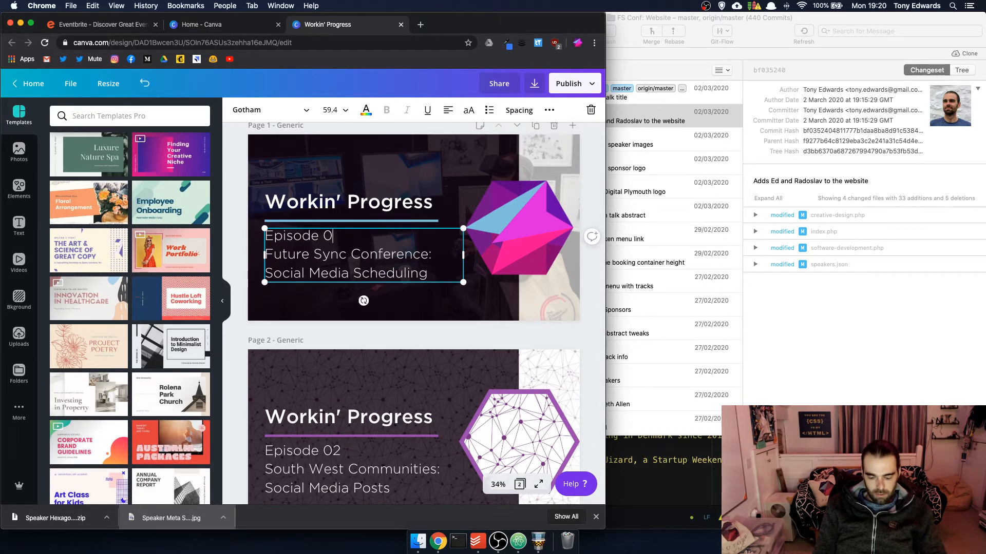
{"action": "type", "text": "7"}
Replace the 'Social Media Scheduling' subtitle with 'Website and Social Updates'
{"action": "left_click_drag", "start_coordinate": [429, 274], "coordinate": [270, 274]}
{"action": "key", "text": "BackSpace"}
{"action": "key", "text": "BackSpace"}
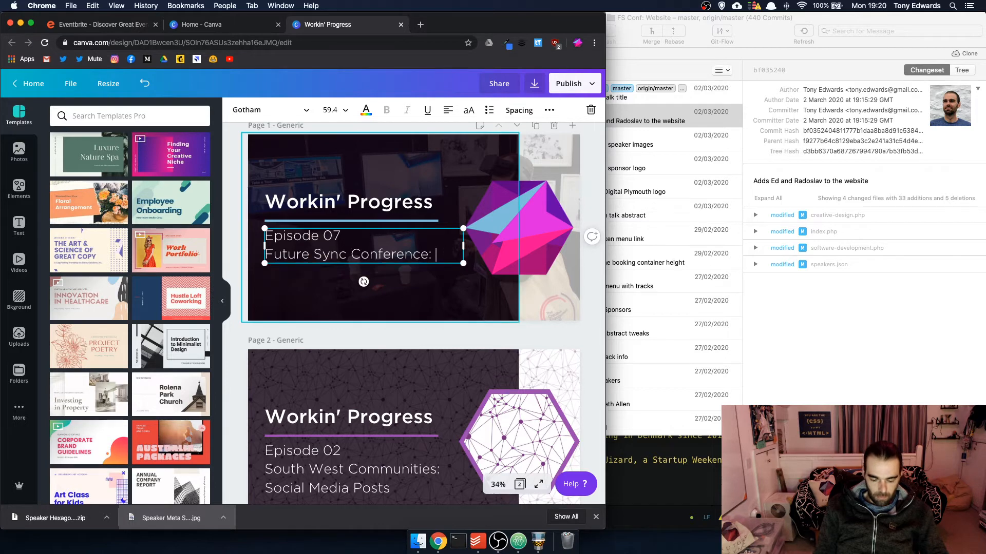
{"action": "type", "text": "Website and "}
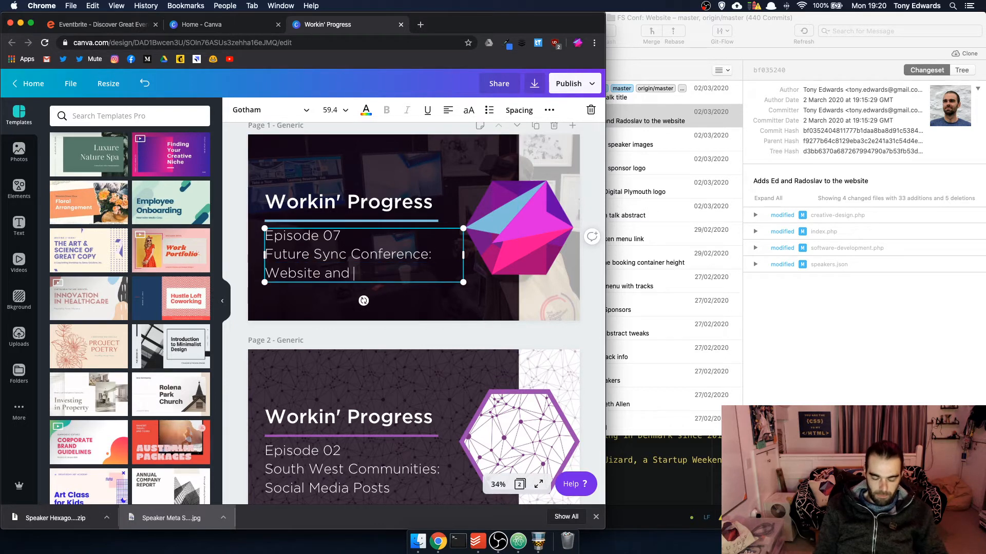
{"action": "type", "text": "Social in"}
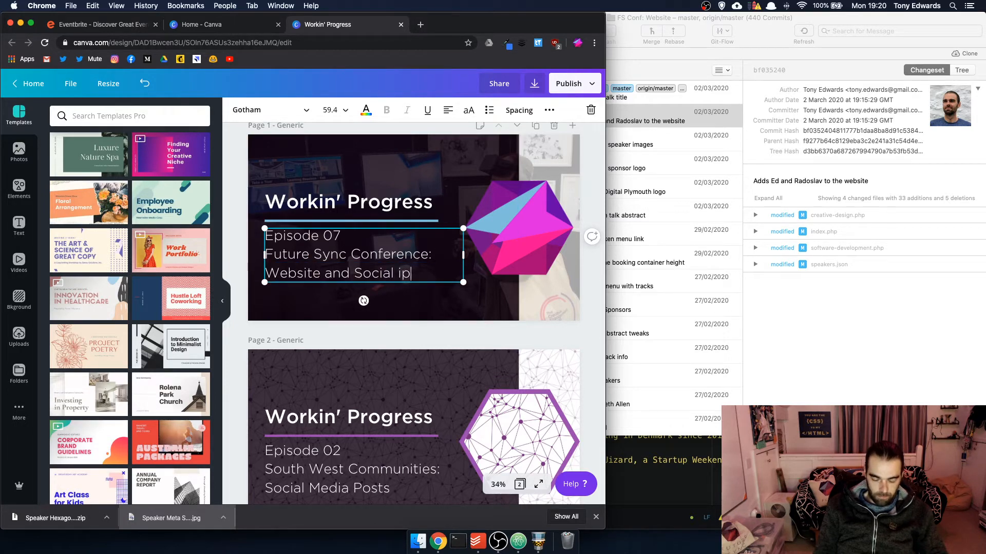
{"action": "key", "text": "BackSpace"}
{"action": "key", "text": "BackSpace"}
{"action": "type", "text": "updates"}
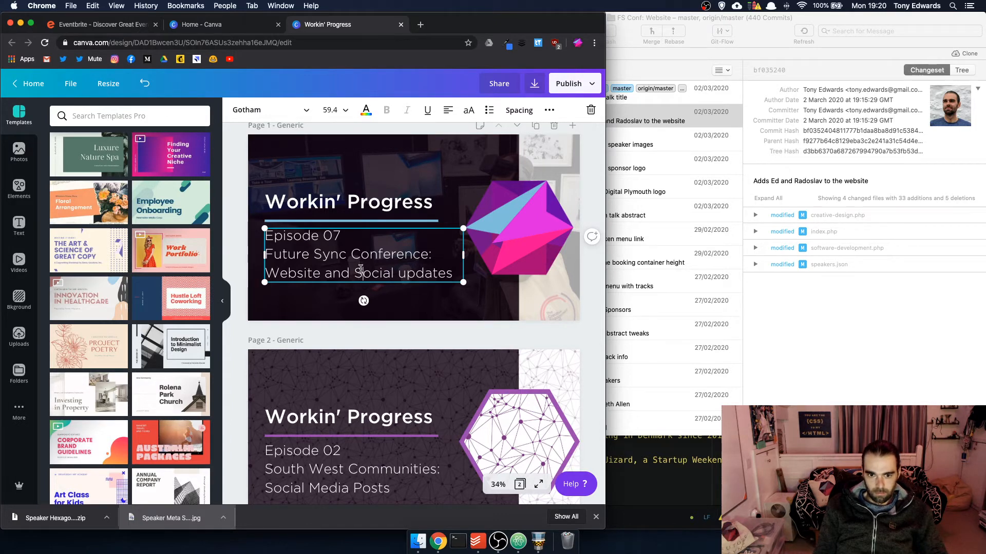
{"action": "left_click", "coordinate": [407, 274]}
{"action": "key", "text": "BackSpace"}
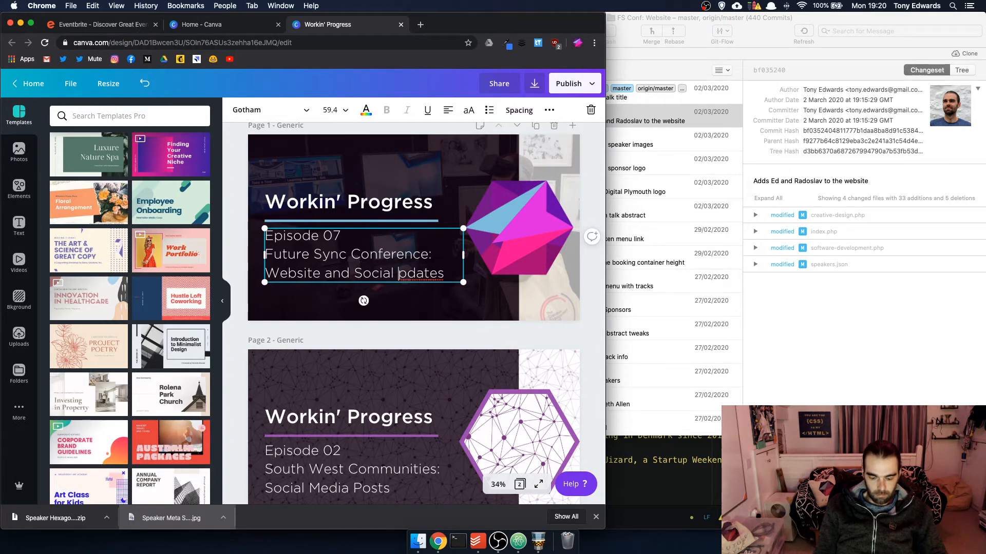
{"action": "type", "text": "U"}
{"action": "left_click", "coordinate": [531, 292]}
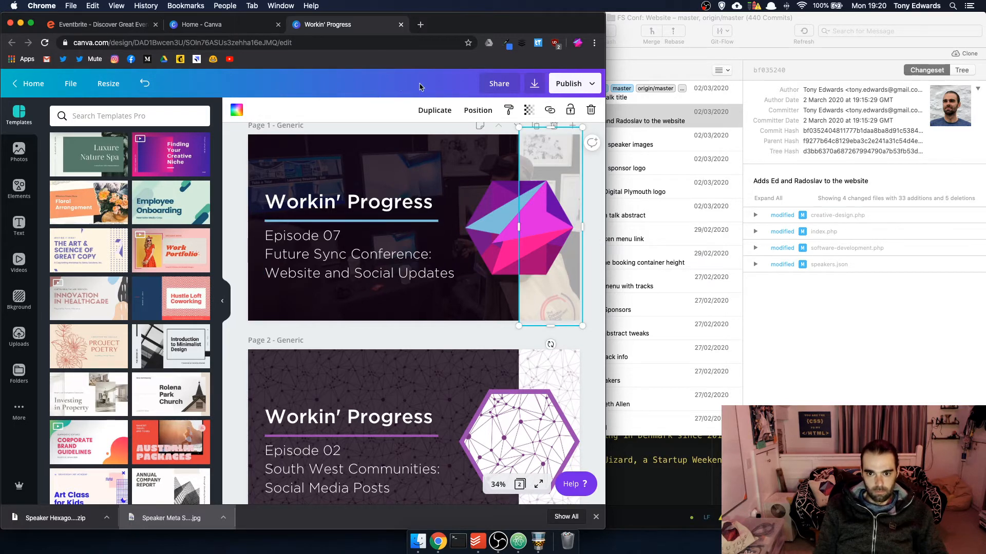
{"action": "left_click", "coordinate": [421, 325]}
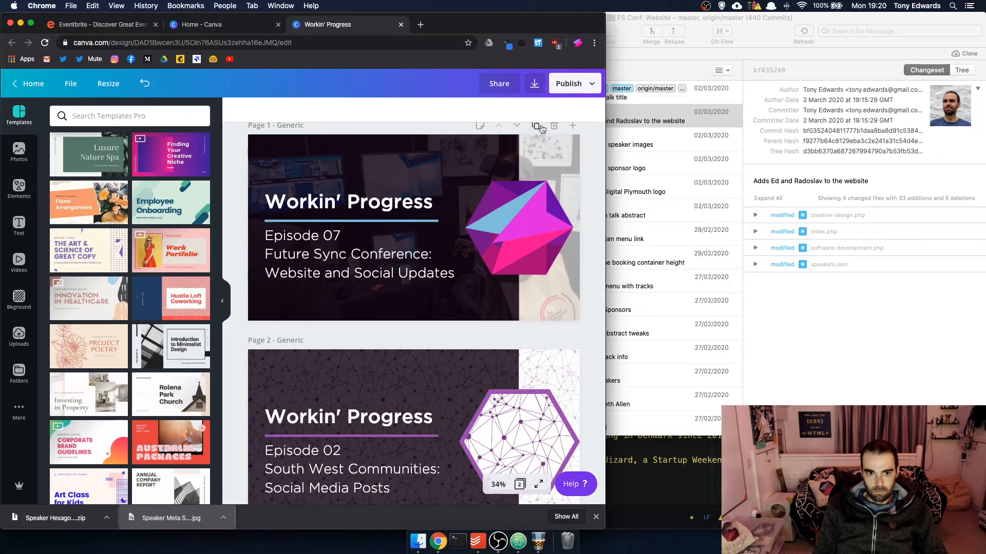
Download page 1 of the design as a JPG
{"action": "left_click", "coordinate": [533, 83]}
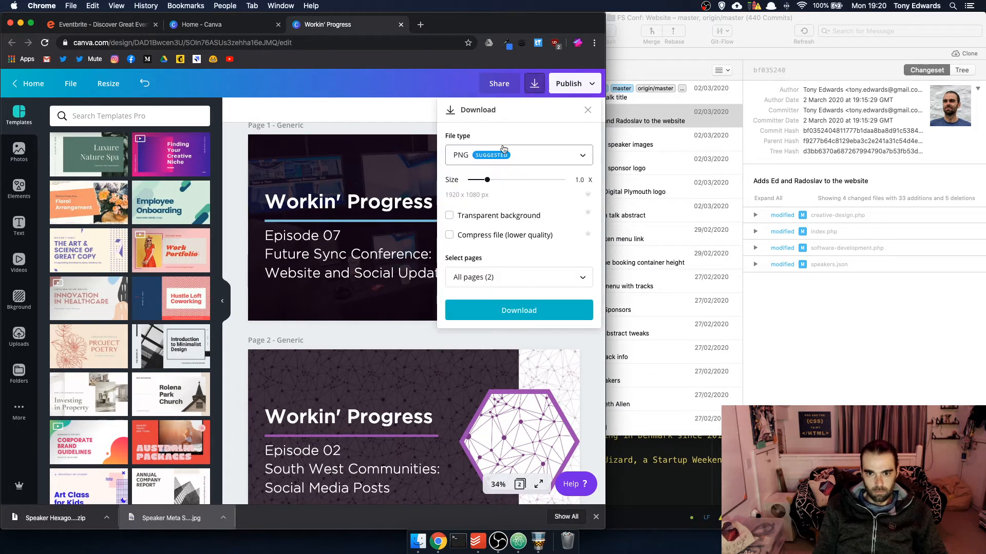
{"action": "left_click", "coordinate": [503, 149]}
{"action": "left_click", "coordinate": [492, 188]}
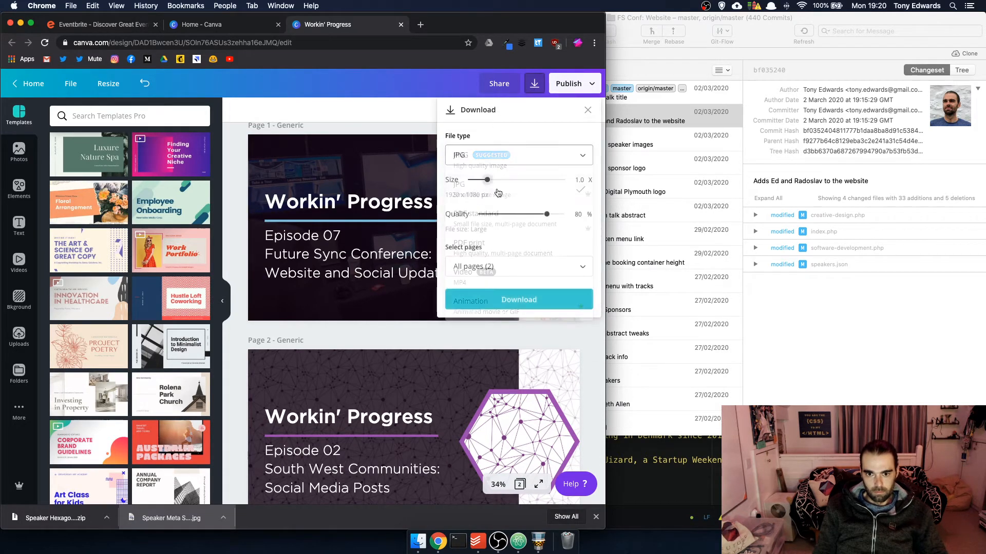
{"action": "left_click", "coordinate": [548, 266]}
{"action": "left_click", "coordinate": [470, 323]}
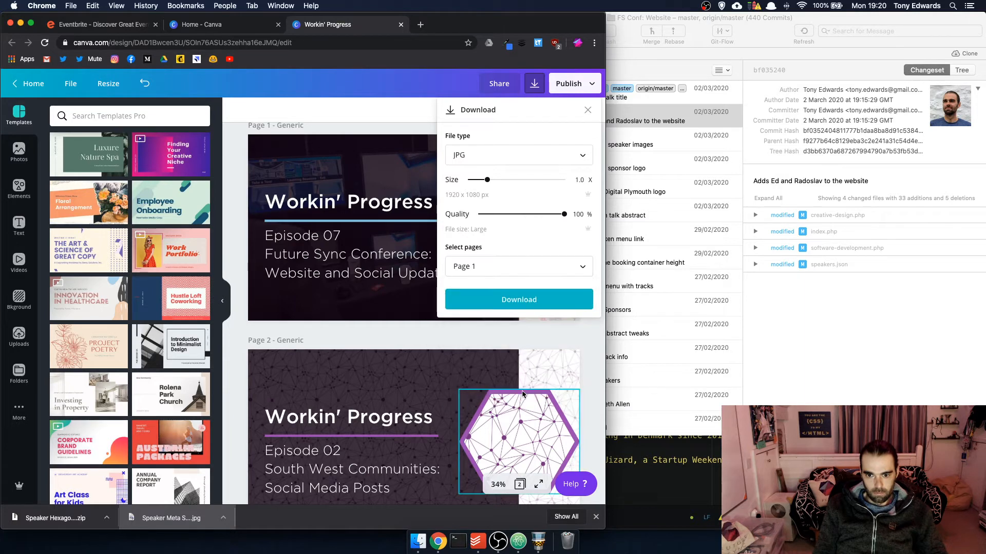
{"action": "left_click", "coordinate": [519, 302]}
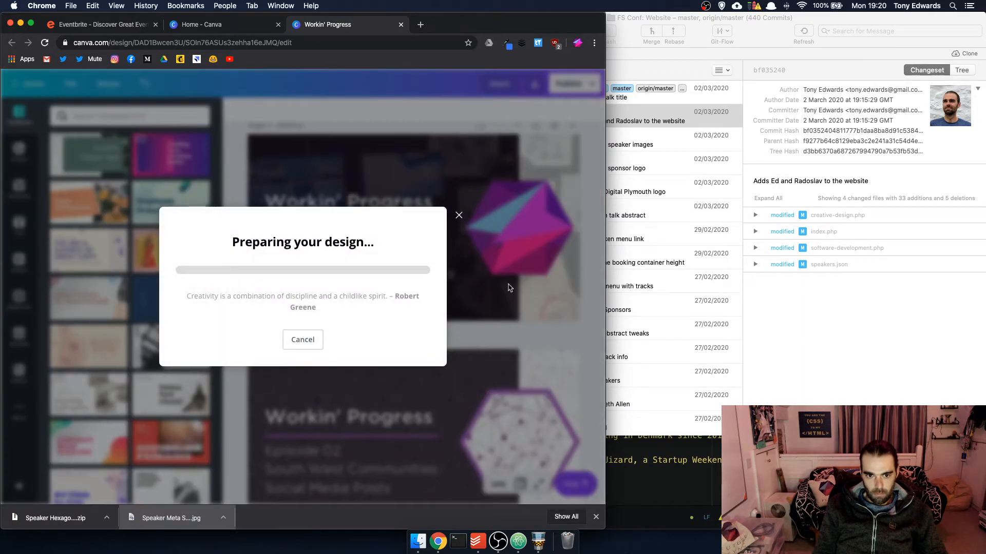
{"action": "left_click", "coordinate": [244, 25]}
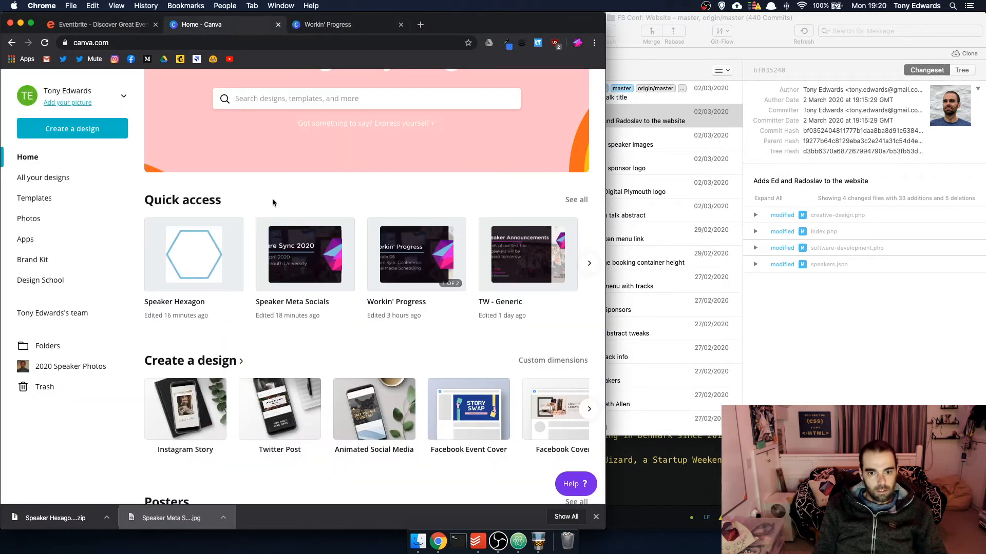
Find TW - Speakers in the Quick access row, open it, and close the Workin' Progress tab
{"action": "scroll", "coordinate": [346, 251], "scroll_direction": "right", "scroll_amount": 3}
{"action": "scroll", "coordinate": [346, 251], "scroll_direction": "left", "scroll_amount": 3}
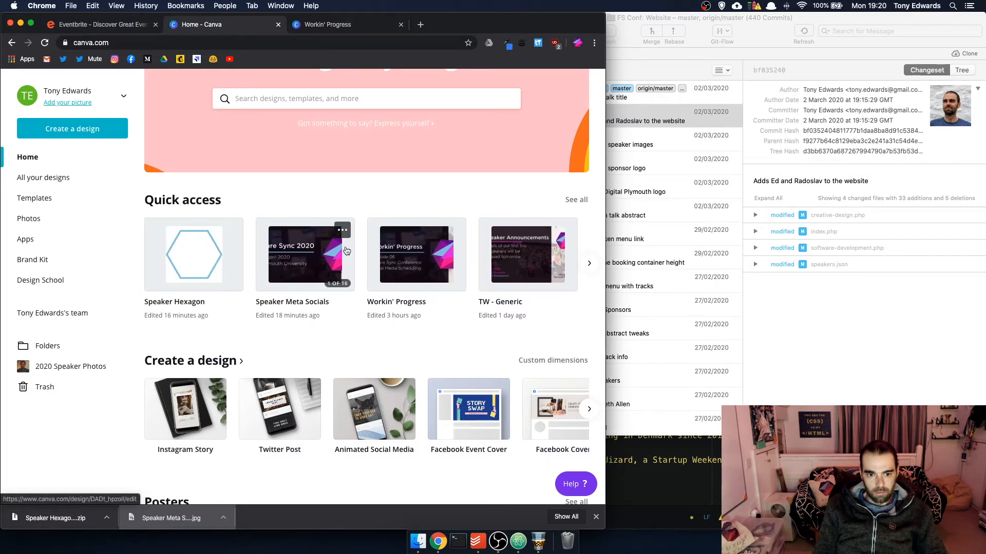
{"action": "scroll", "coordinate": [347, 251], "scroll_direction": "right", "scroll_amount": 5}
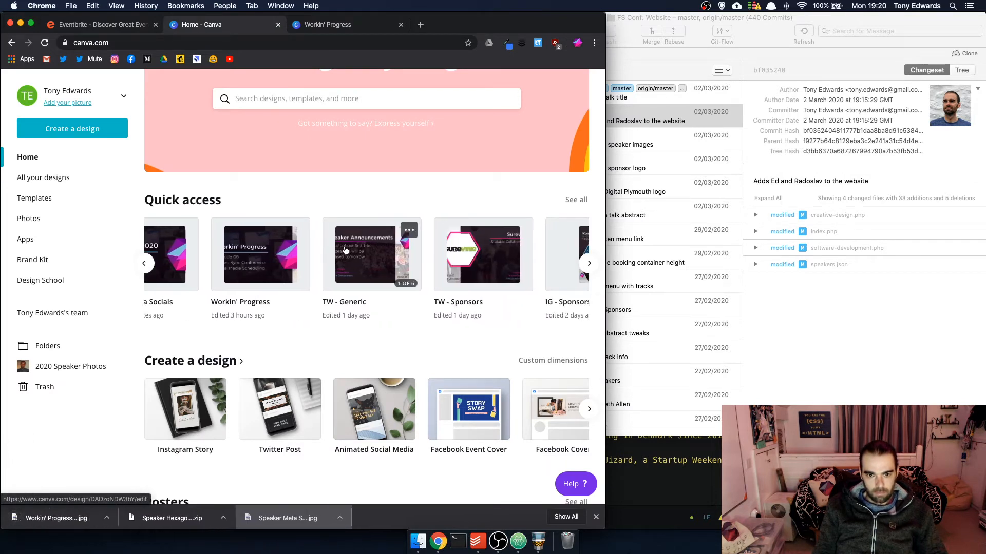
{"action": "scroll", "coordinate": [345, 251], "scroll_direction": "right", "scroll_amount": 2}
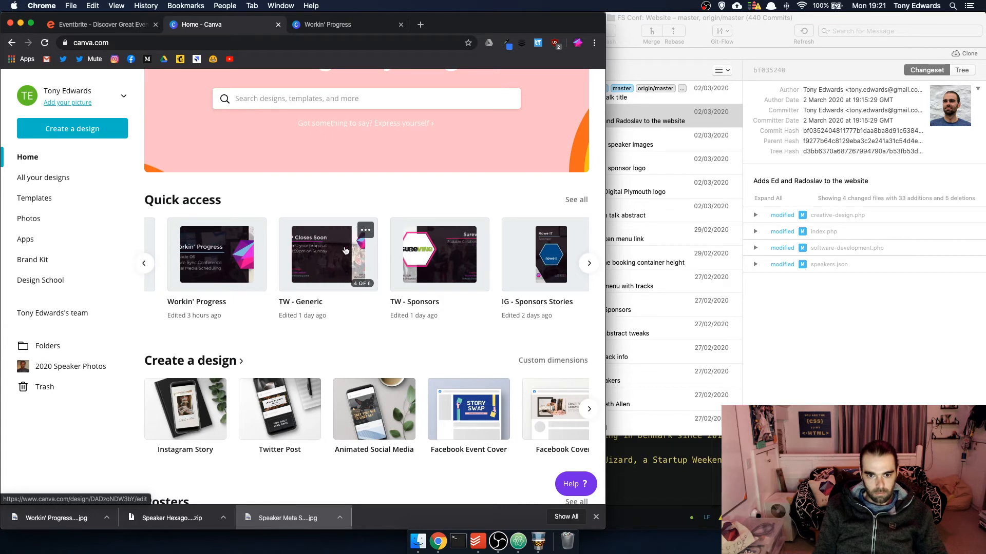
{"action": "scroll", "coordinate": [345, 251], "scroll_direction": "right", "scroll_amount": 5}
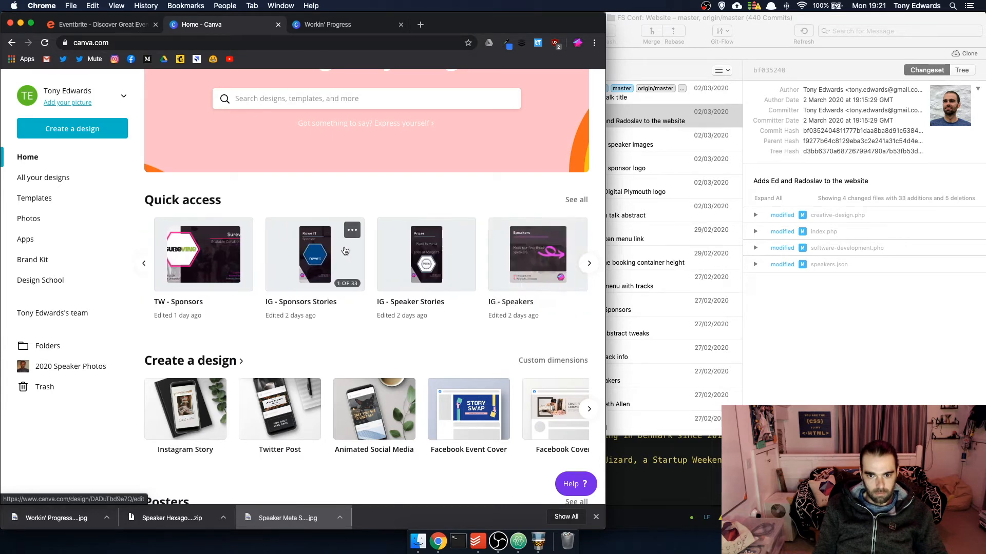
{"action": "scroll", "coordinate": [345, 251], "scroll_direction": "right", "scroll_amount": 4}
{"action": "left_click", "coordinate": [365, 250]}
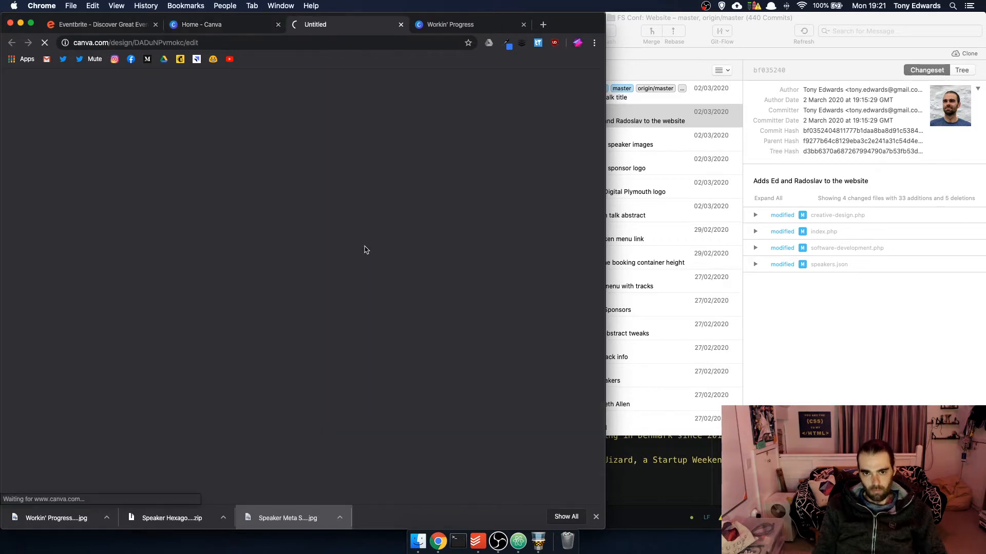
{"action": "left_click", "coordinate": [523, 24]}
Duplicate the Page 9 card and put 'Ed Hazledine' in the new page title and name heading
{"action": "scroll", "coordinate": [417, 340], "scroll_direction": "down", "scroll_amount": 20}
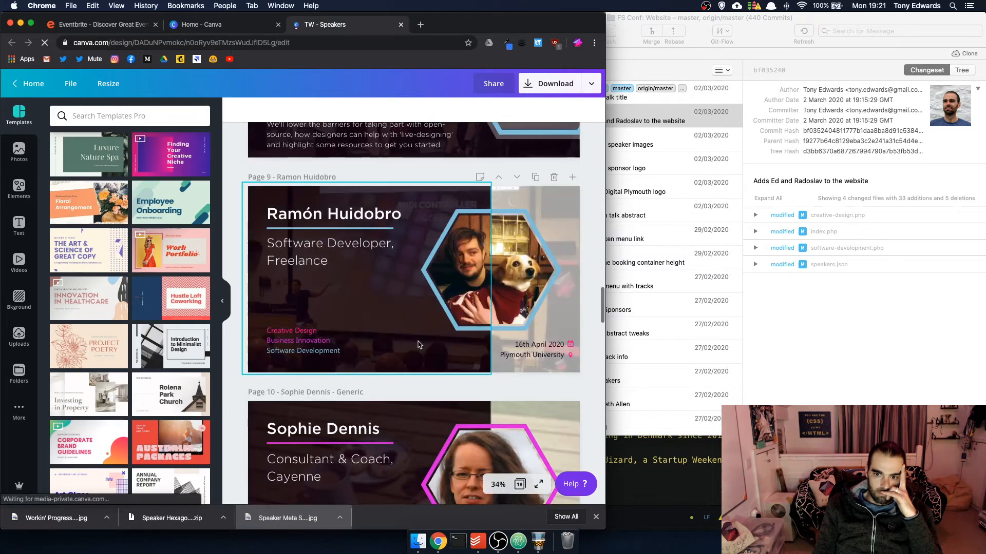
{"action": "left_click", "coordinate": [535, 176]}
{"action": "double_click", "coordinate": [323, 177]}
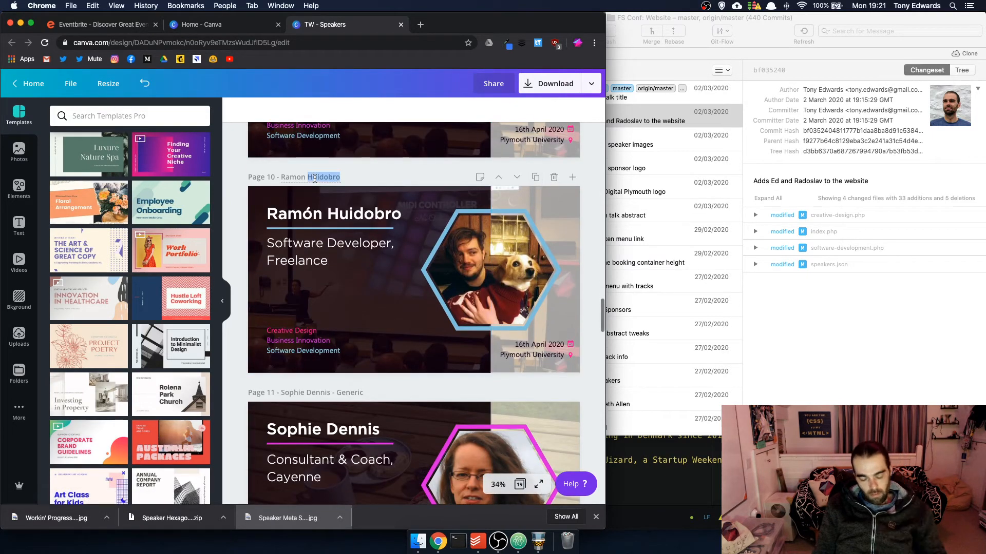
{"action": "key", "text": "BackSpace"}
{"action": "key", "text": "BackSpace"}
{"action": "key", "text": "BackSpace"}
{"action": "key", "text": "BackSpace"}
{"action": "key", "text": "BackSpace"}
{"action": "key", "text": "BackSpace"}
{"action": "key", "text": "BackSpace"}
{"action": "type", "text": "Ed"}
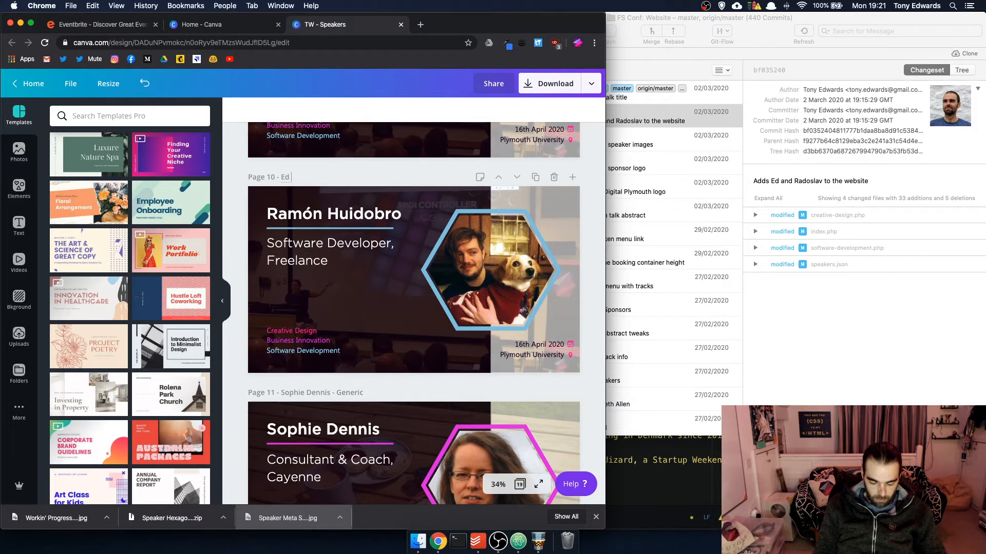
{"action": "type", "text": " Hazledine"}
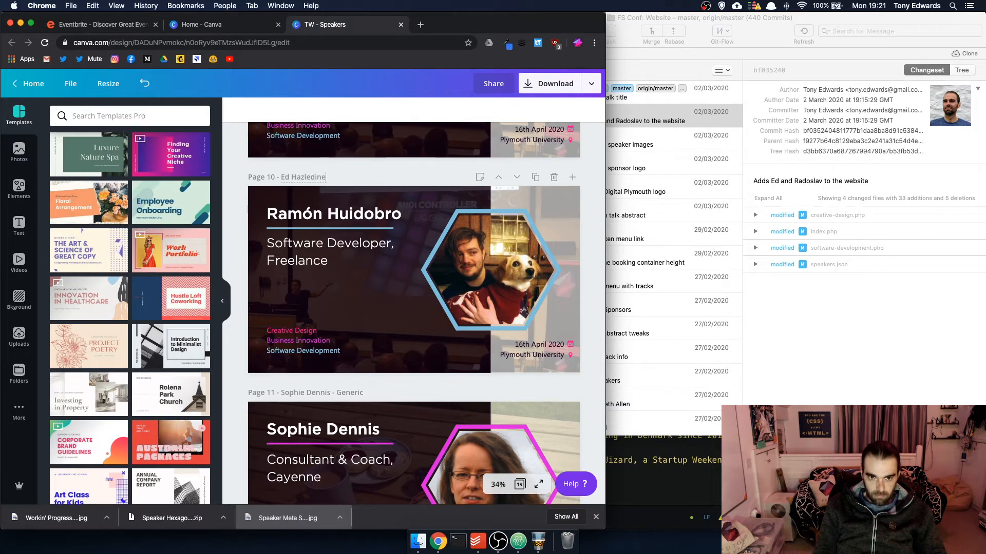
{"action": "left_click", "coordinate": [324, 210]}
{"action": "left_click", "coordinate": [324, 210]}
{"action": "key", "text": "BackSpace"}
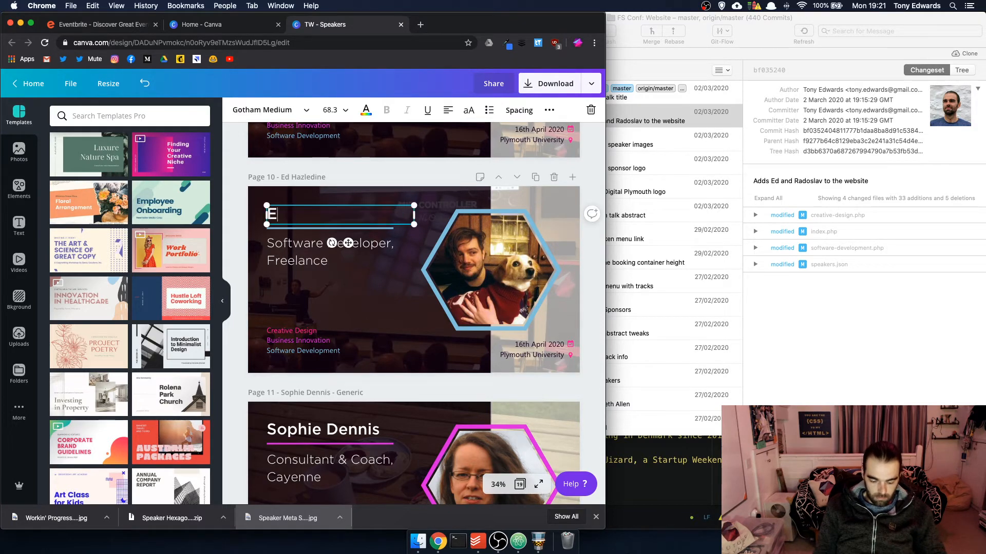
{"action": "type", "text": "Ed Hazledine"}
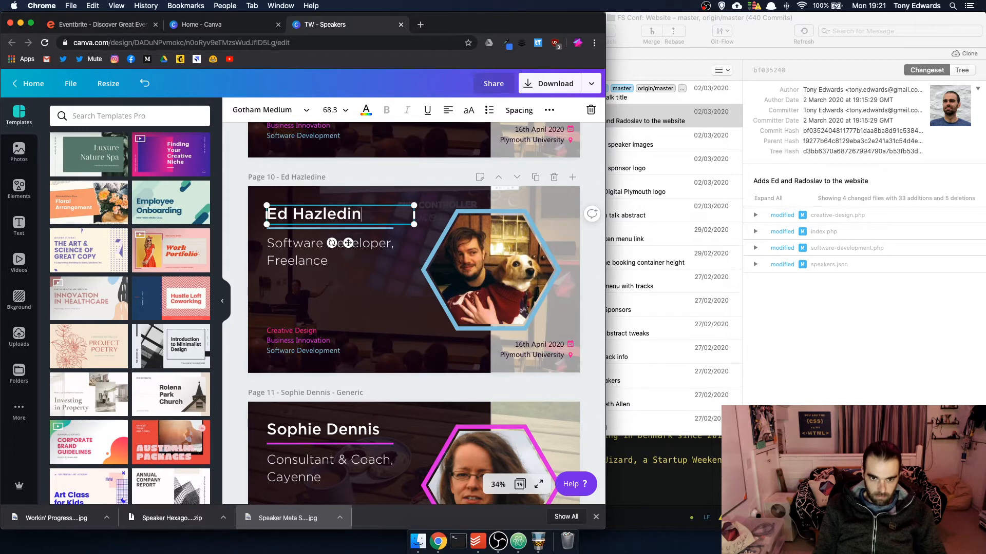
Change the subtitle to 'Software Developer, Bluefruit Software' and resize its text box
{"action": "left_click", "coordinate": [320, 247]}
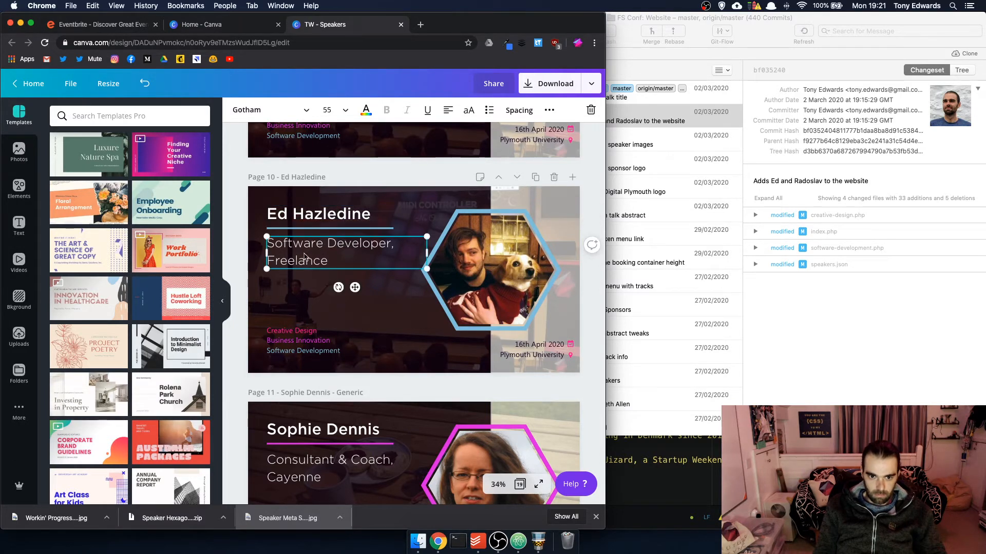
{"action": "double_click", "coordinate": [306, 259]}
{"action": "type", "text": "Bluefruit Software"}
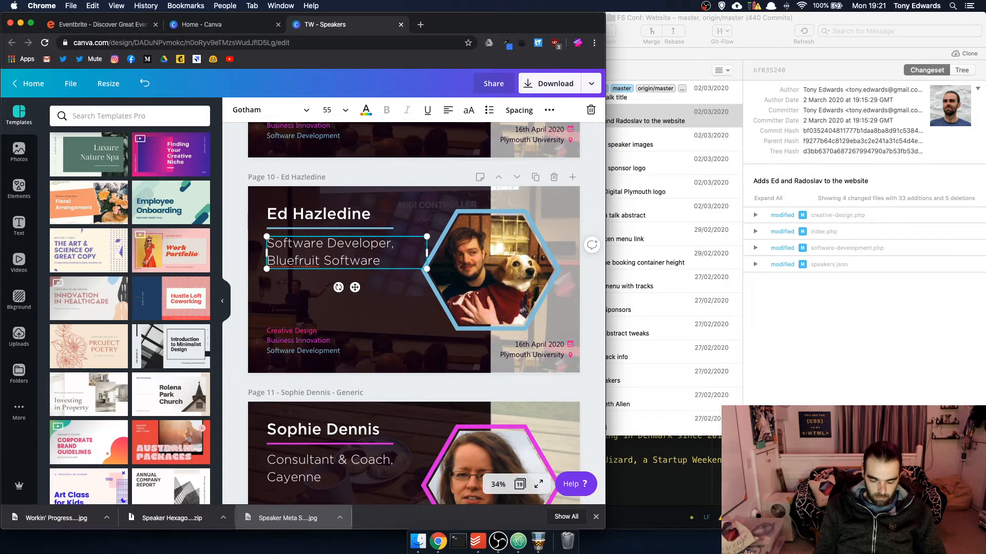
{"action": "type", "text": "Junior Software"}
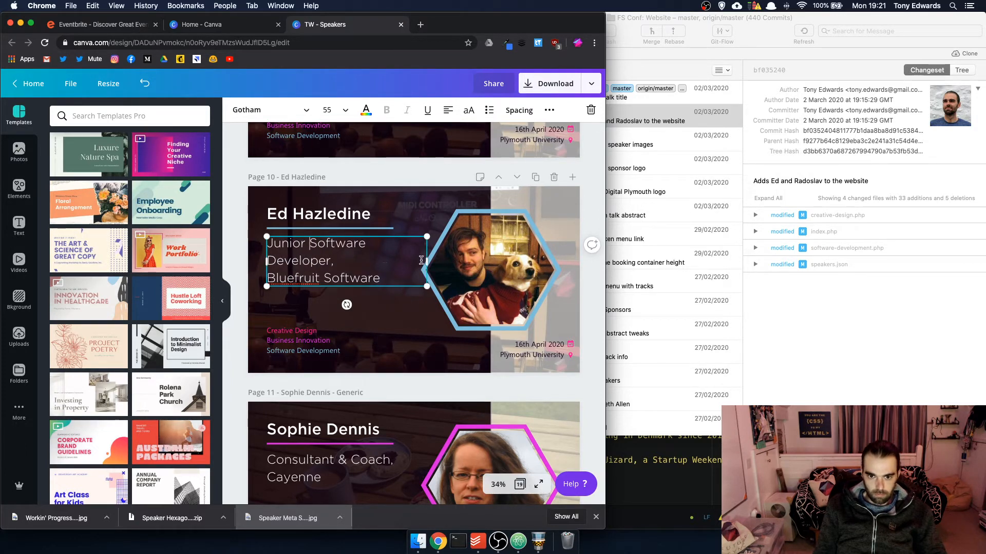
{"action": "left_click_drag", "start_coordinate": [425, 260], "coordinate": [443, 261]}
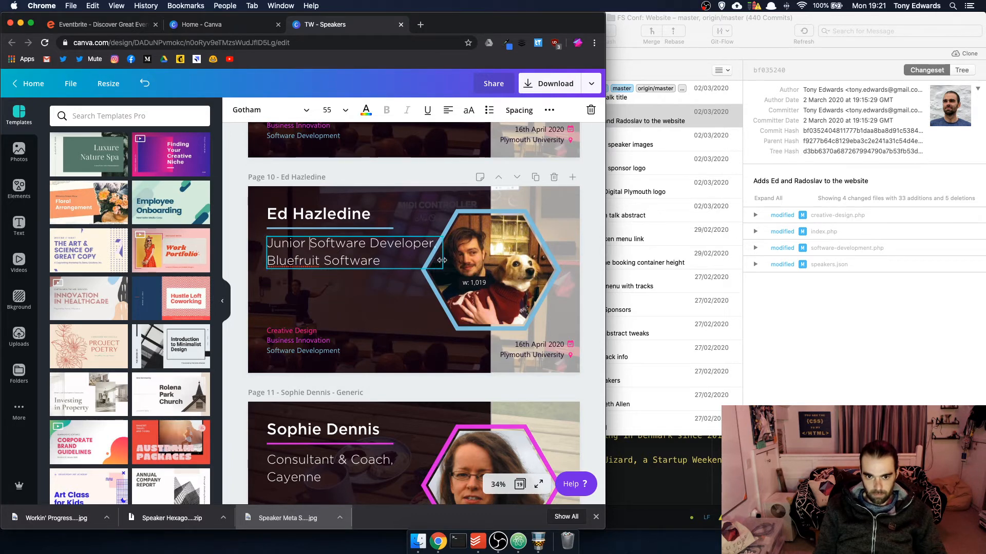
{"action": "left_click_drag", "start_coordinate": [442, 260], "coordinate": [442, 260]}
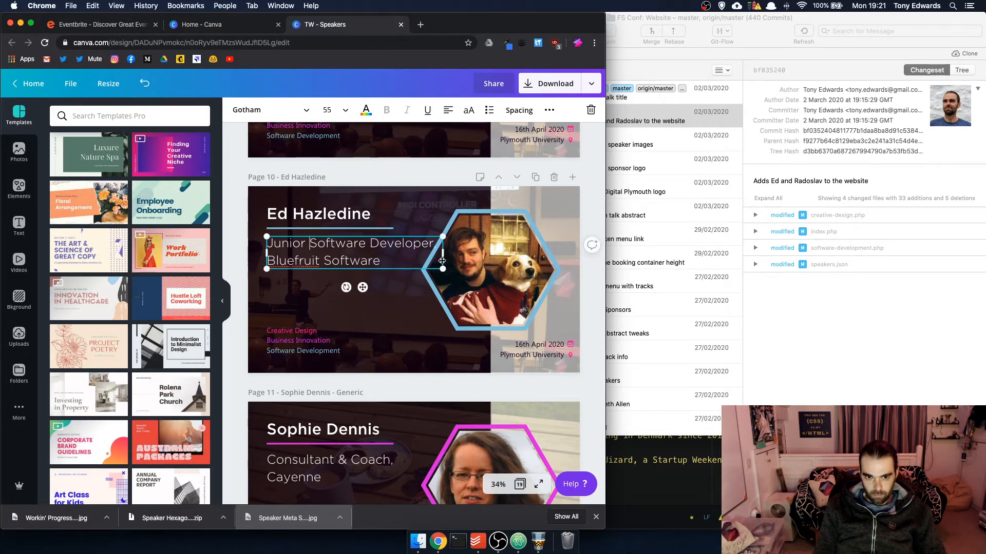
{"action": "key", "text": "BackSpace"}
{"action": "key", "text": "BackSpace"}
{"action": "key", "text": "BackSpace"}
{"action": "key", "text": "BackSpace"}
{"action": "key", "text": "BackSpace"}
{"action": "key", "text": "BackSpace"}
{"action": "key", "text": "BackSpace"}
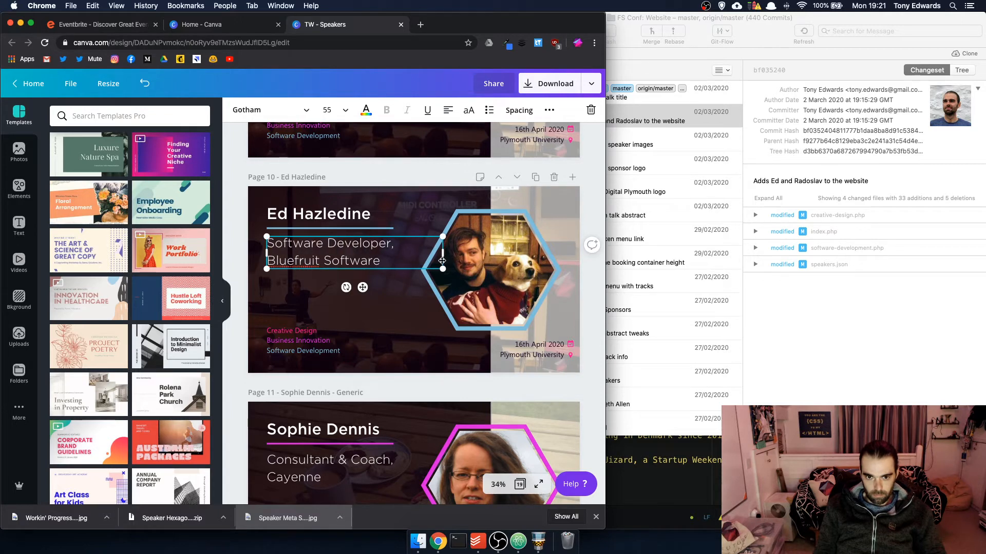
{"action": "left_click_drag", "start_coordinate": [441, 252], "coordinate": [421, 252]}
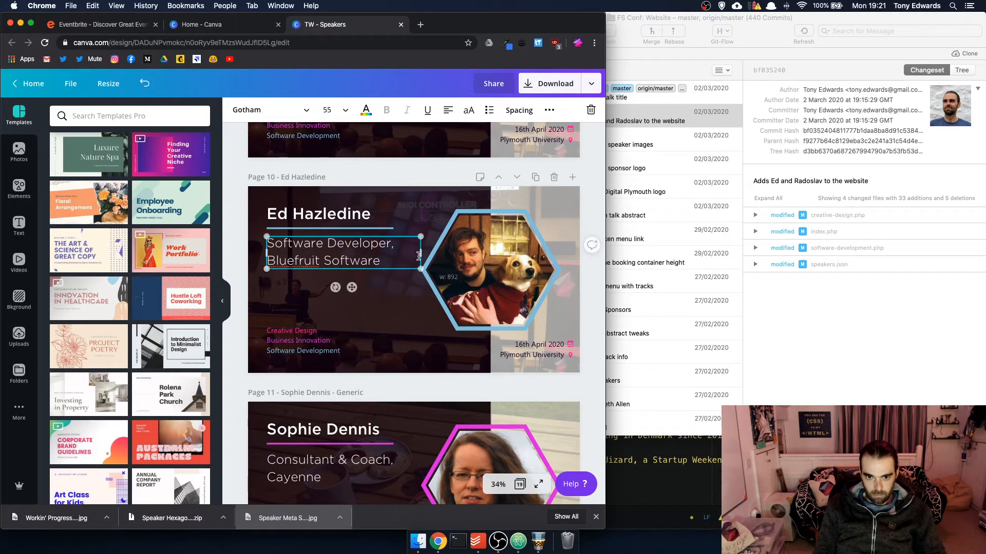
{"action": "left_click", "coordinate": [397, 303]}
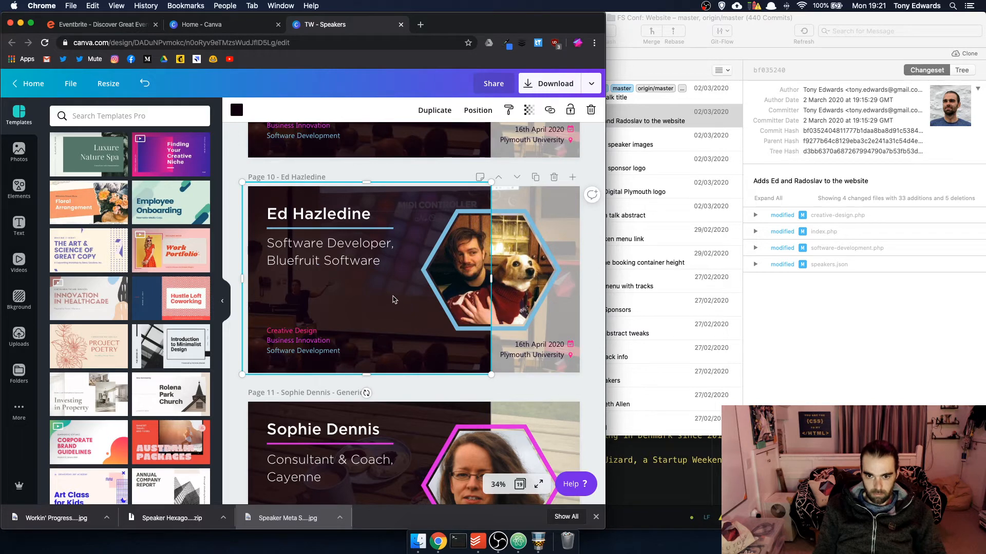
Place the glasses portrait from the 2020 Speaker Photos folder into the hexagon frame
{"action": "left_click", "coordinate": [19, 374]}
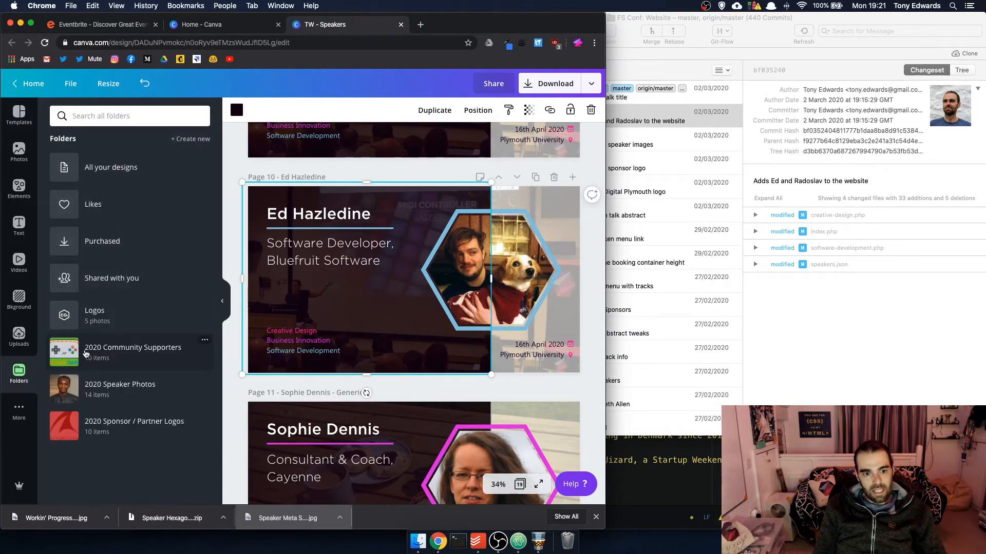
{"action": "left_click", "coordinate": [122, 386]}
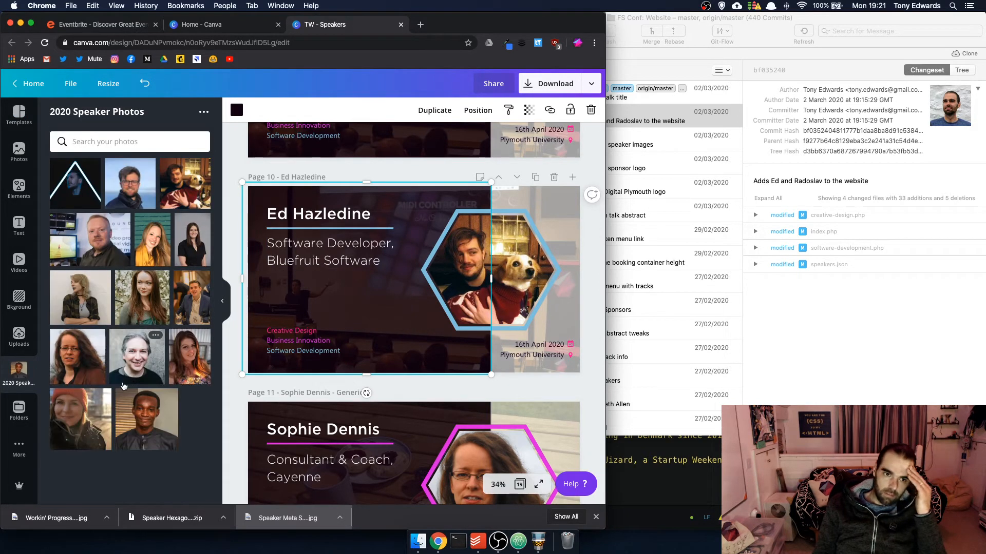
{"action": "left_click_drag", "start_coordinate": [130, 183], "coordinate": [469, 267]}
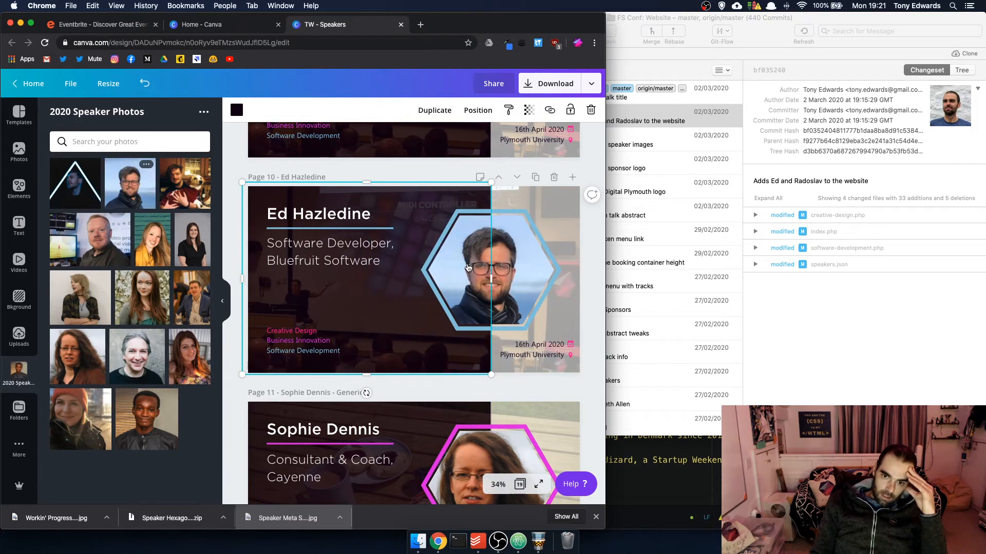
{"action": "left_click", "coordinate": [587, 178]}
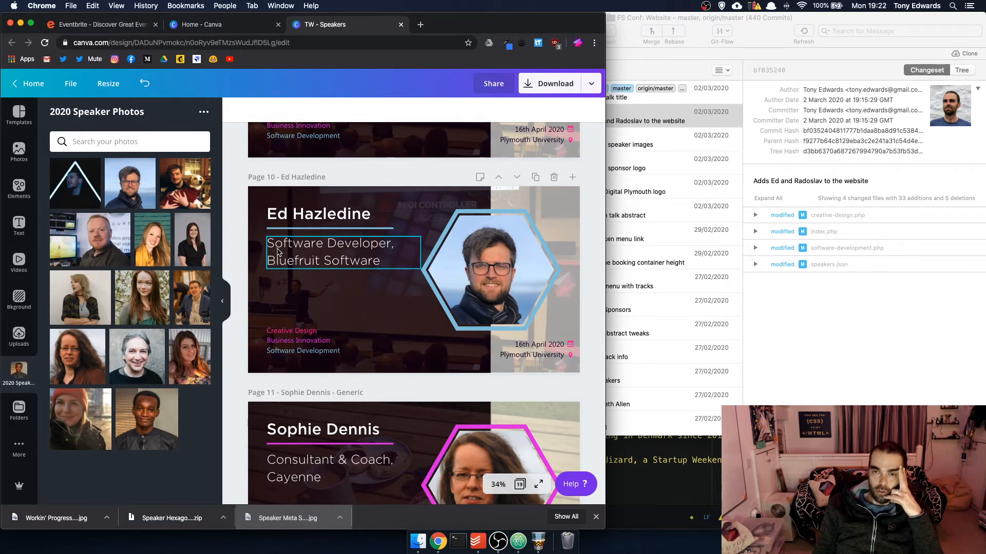
Shorten the background image to the card's height and replace it with an uploaded conference photo
{"action": "left_click", "coordinate": [341, 297]}
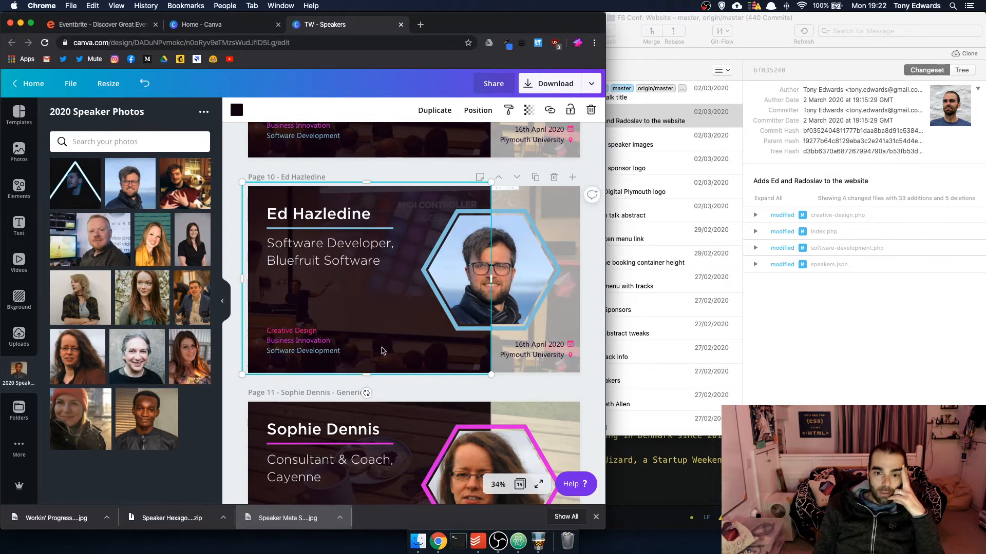
{"action": "left_click_drag", "start_coordinate": [366, 374], "coordinate": [366, 349]}
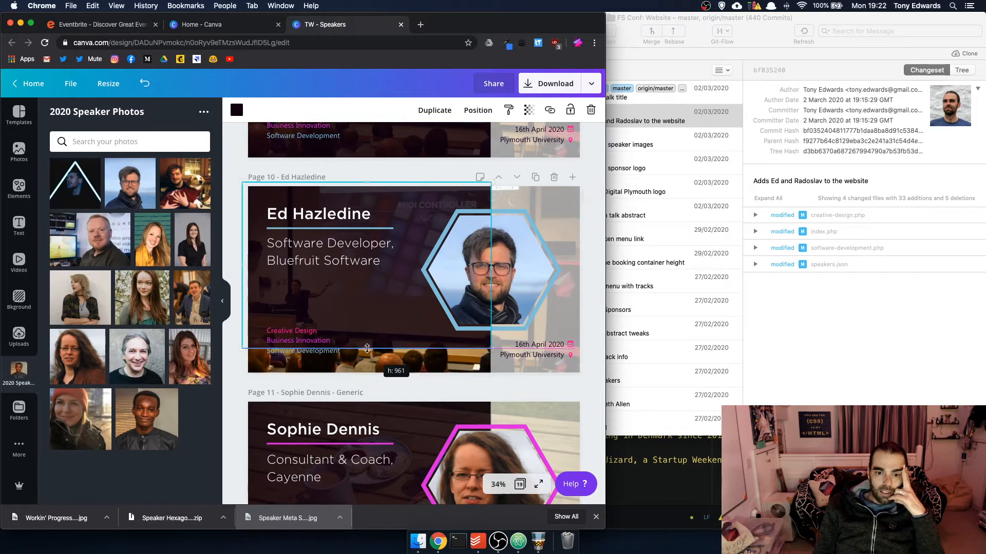
{"action": "left_click", "coordinate": [19, 336]}
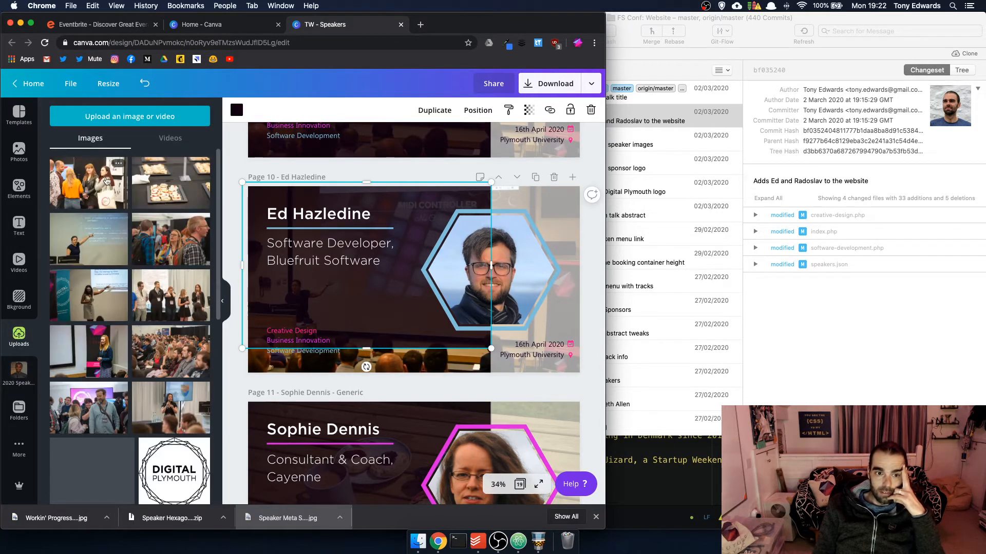
{"action": "left_click_drag", "start_coordinate": [157, 248], "coordinate": [370, 371]}
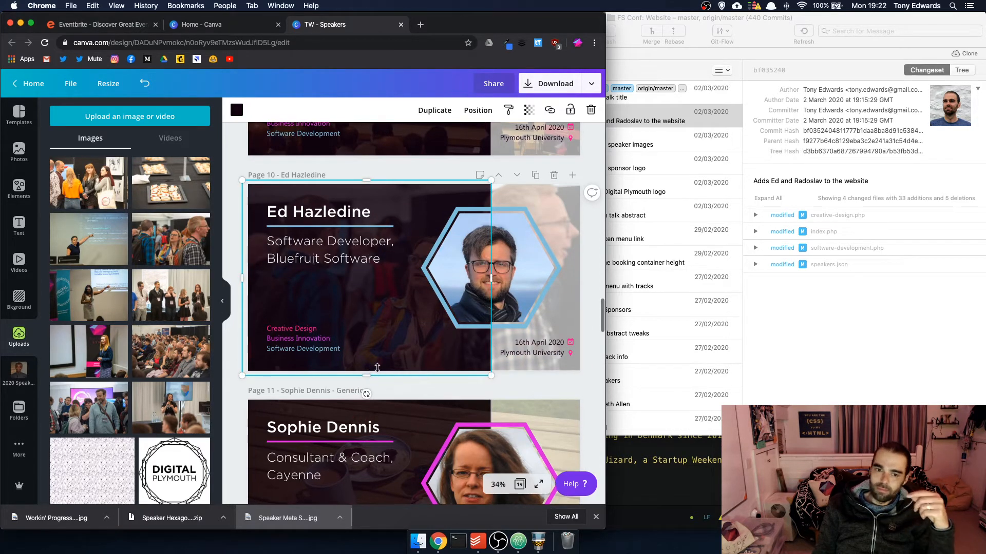
Duplicate the Eriol card on page 19 and drop Radoslav's portrait into the hexagon
{"action": "scroll", "coordinate": [384, 366], "scroll_direction": "down", "scroll_amount": 1}
{"action": "scroll", "coordinate": [384, 365], "scroll_direction": "down", "scroll_amount": 20}
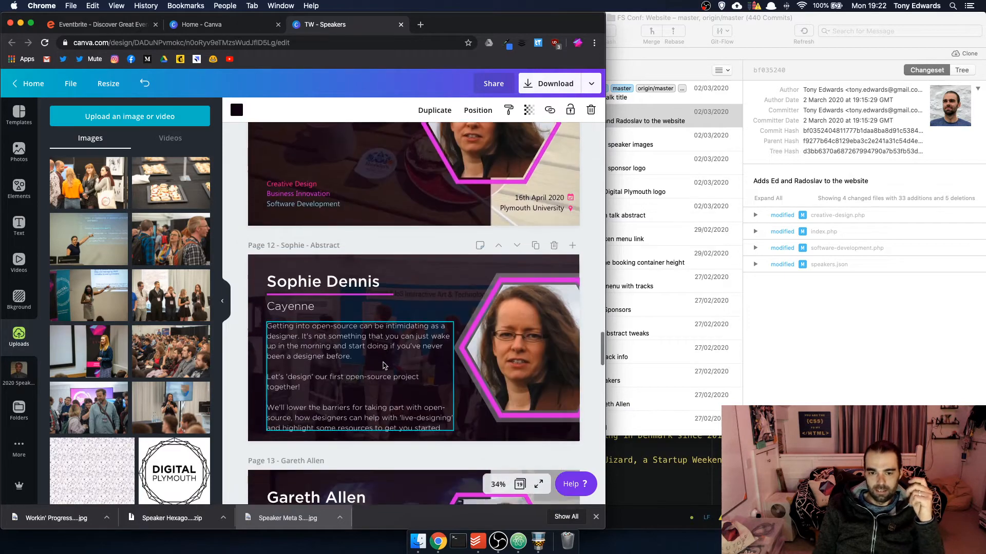
{"action": "scroll", "coordinate": [384, 366], "scroll_direction": "down", "scroll_amount": 12}
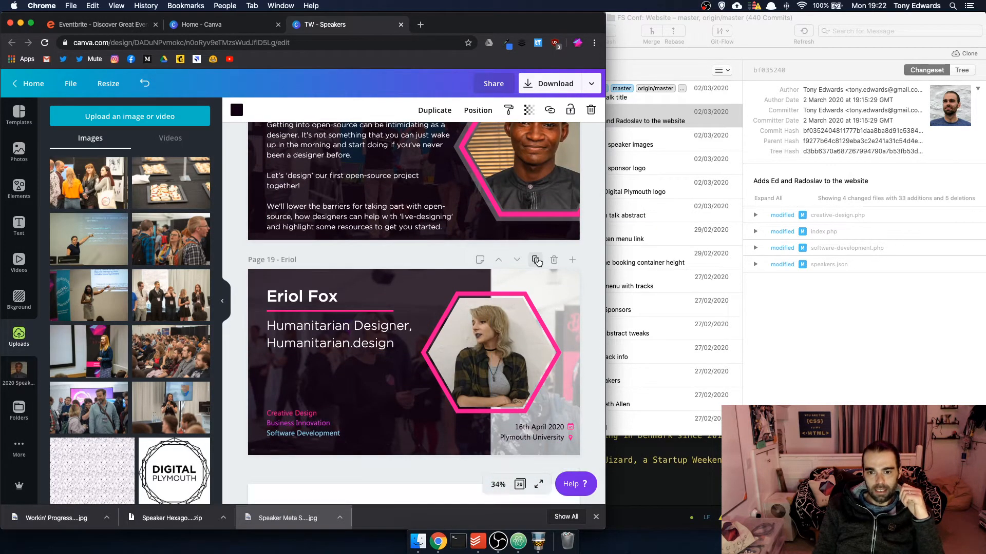
{"action": "left_click", "coordinate": [535, 259]}
{"action": "left_click", "coordinate": [19, 370]}
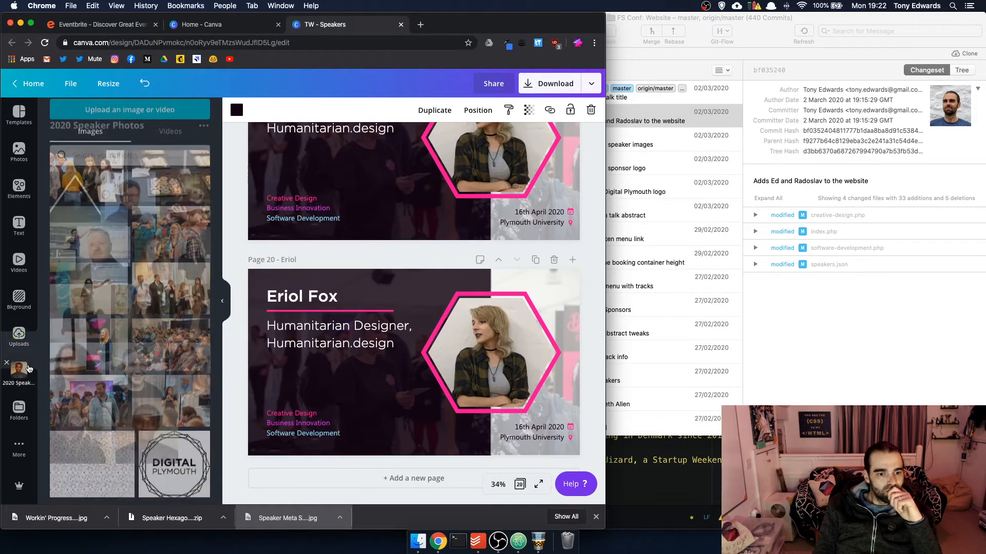
{"action": "left_click_drag", "start_coordinate": [65, 194], "coordinate": [454, 347]}
Retype the name as Radoslav Bali, the subtitle as 'Lead Designer, Uizard', and rename the page Radoslav
{"action": "left_click", "coordinate": [292, 295]}
{"action": "triple_click", "coordinate": [292, 292]}
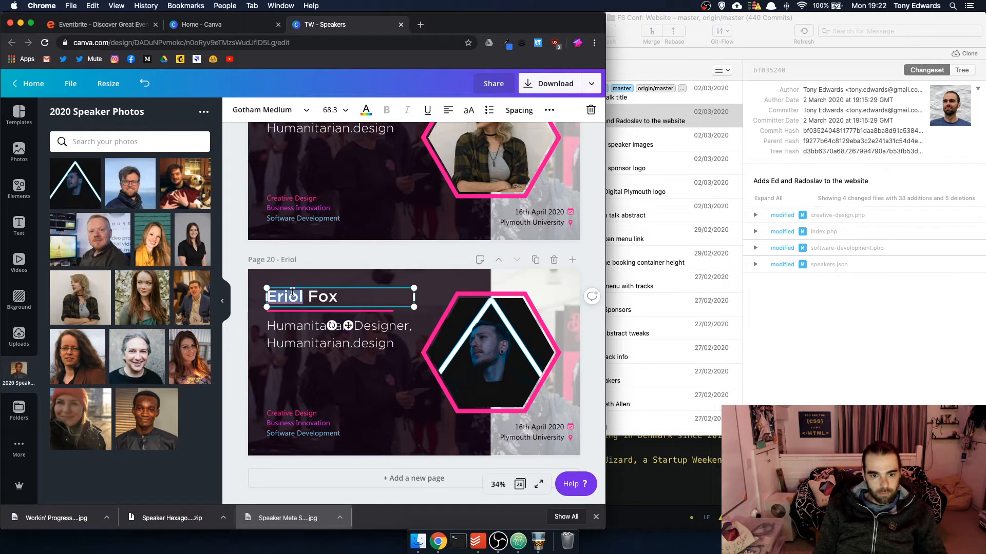
{"action": "type", "text": "Radoslav Bali"}
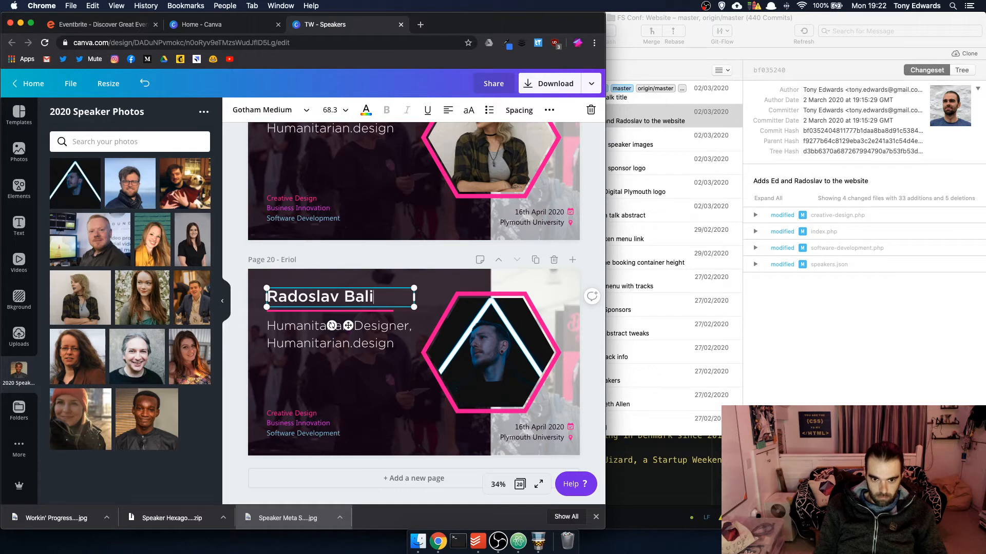
{"action": "left_click", "coordinate": [285, 331]}
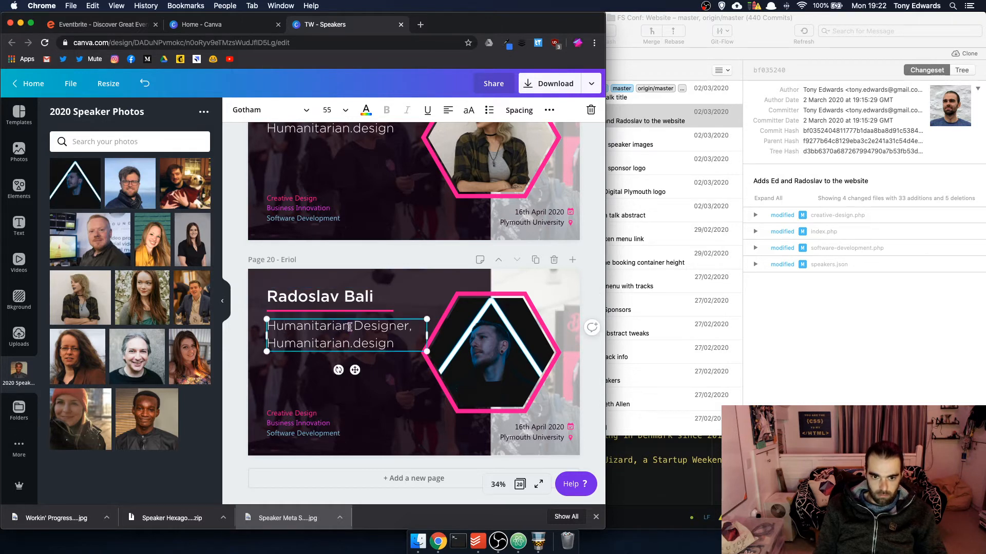
{"action": "left_click_drag", "start_coordinate": [349, 327], "coordinate": [257, 329]}
{"action": "type", "text": "Lead"}
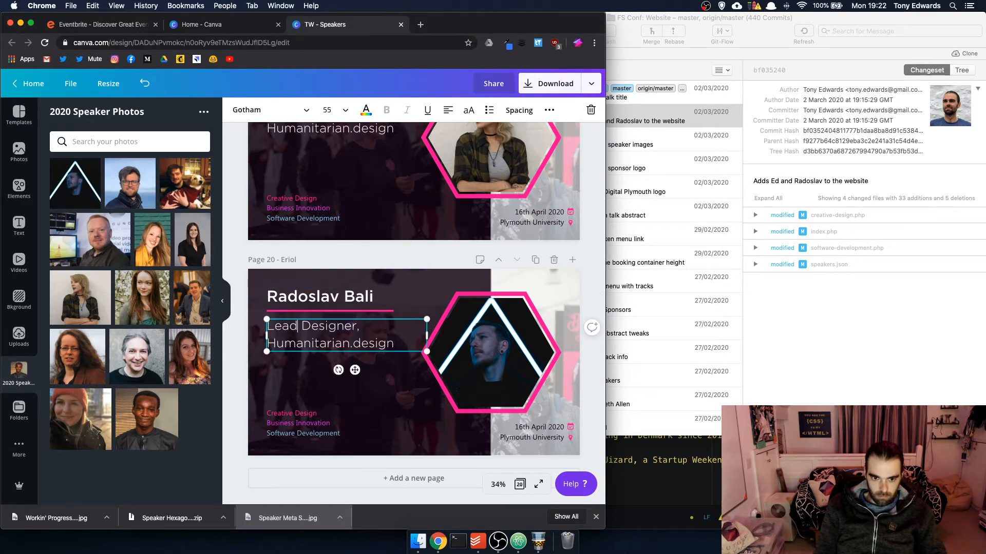
{"action": "left_click", "coordinate": [403, 345]}
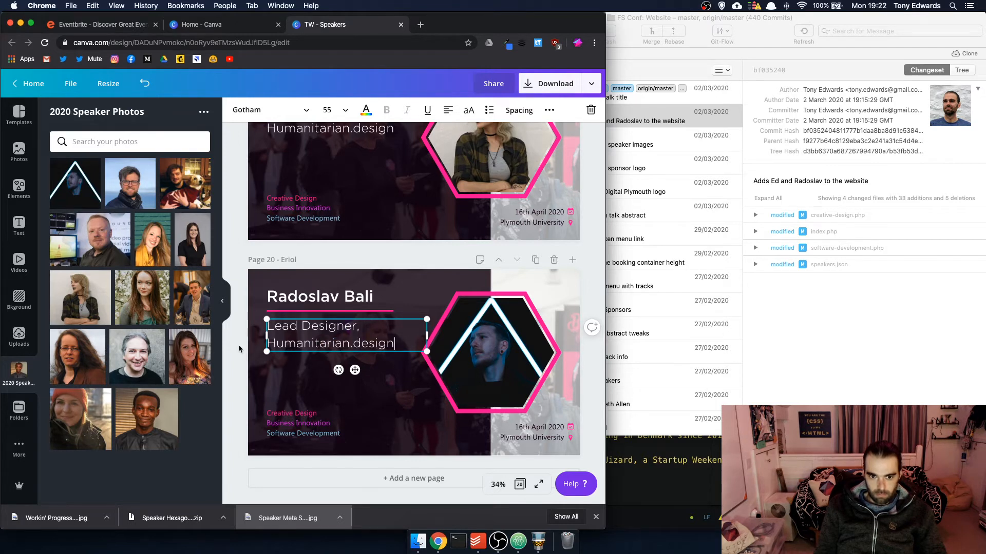
{"action": "left_click_drag", "start_coordinate": [401, 345], "coordinate": [286, 345]}
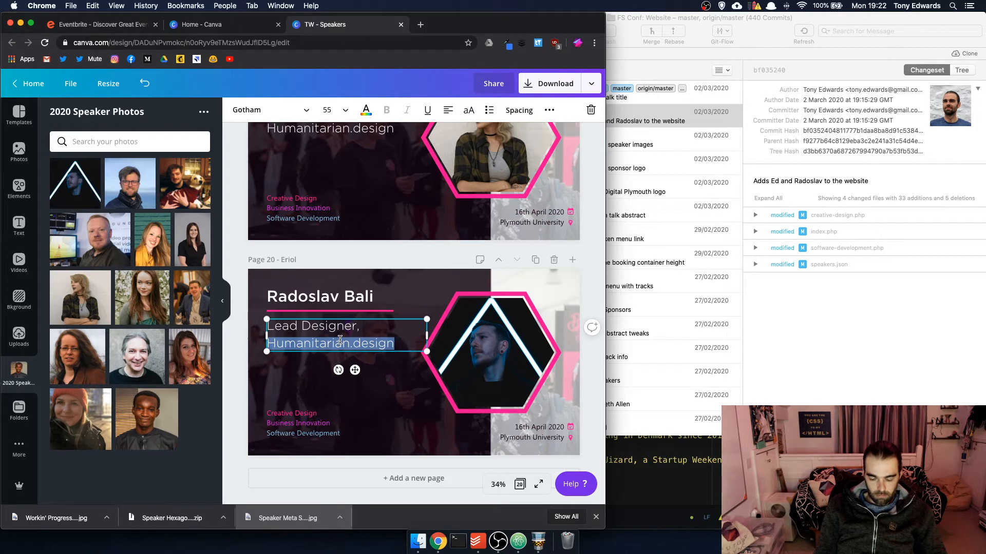
{"action": "type", "text": "Uizard"}
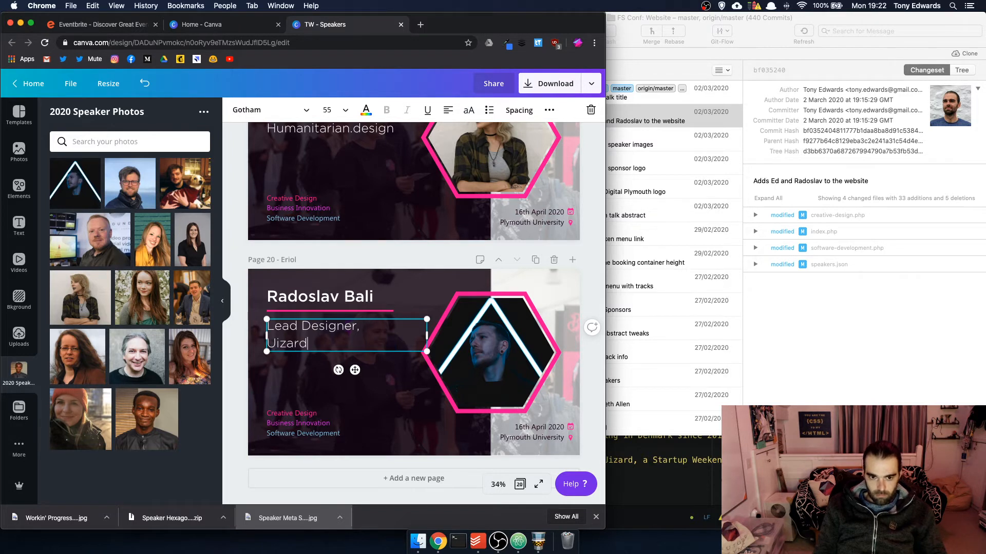
{"action": "left_click", "coordinate": [364, 254]}
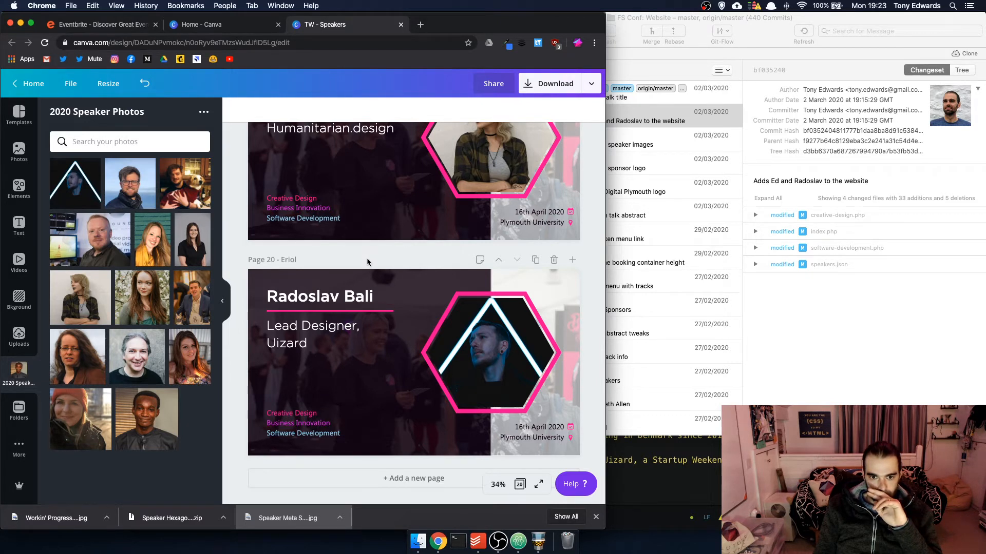
{"action": "double_click", "coordinate": [290, 259]}
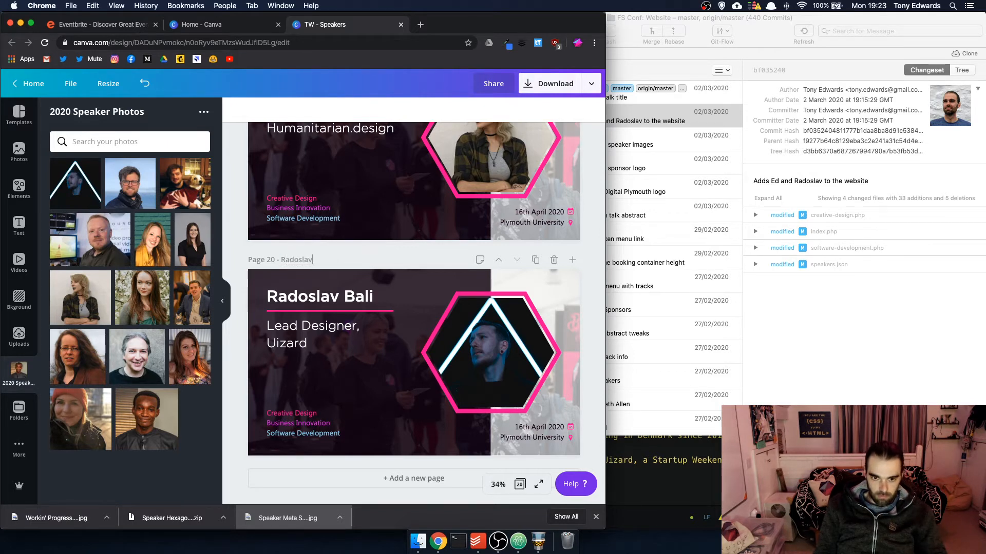
Commit the page title and set the download to JPG at 100% quality
{"action": "left_click", "coordinate": [587, 99]}
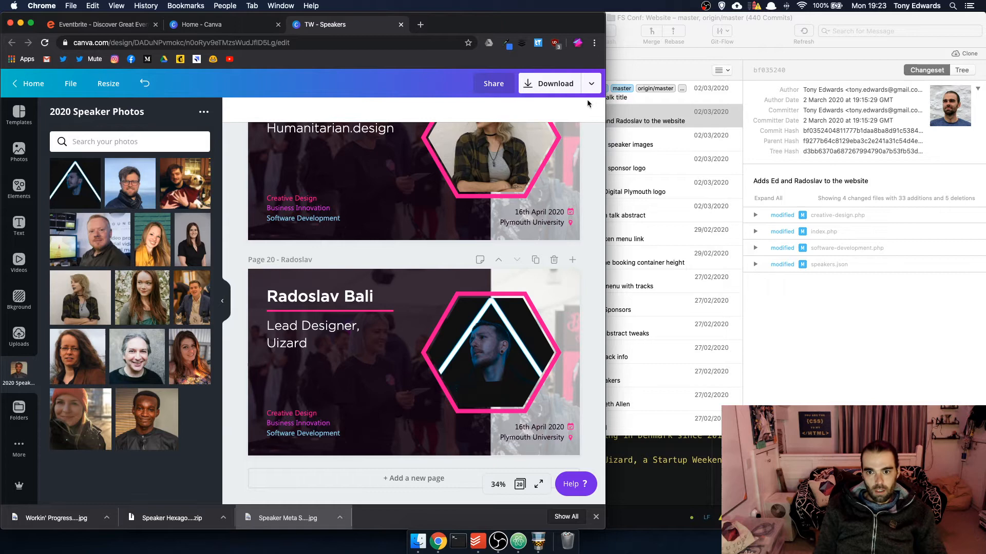
{"action": "left_click", "coordinate": [561, 93]}
{"action": "left_click", "coordinate": [502, 156]}
{"action": "left_click", "coordinate": [506, 189]}
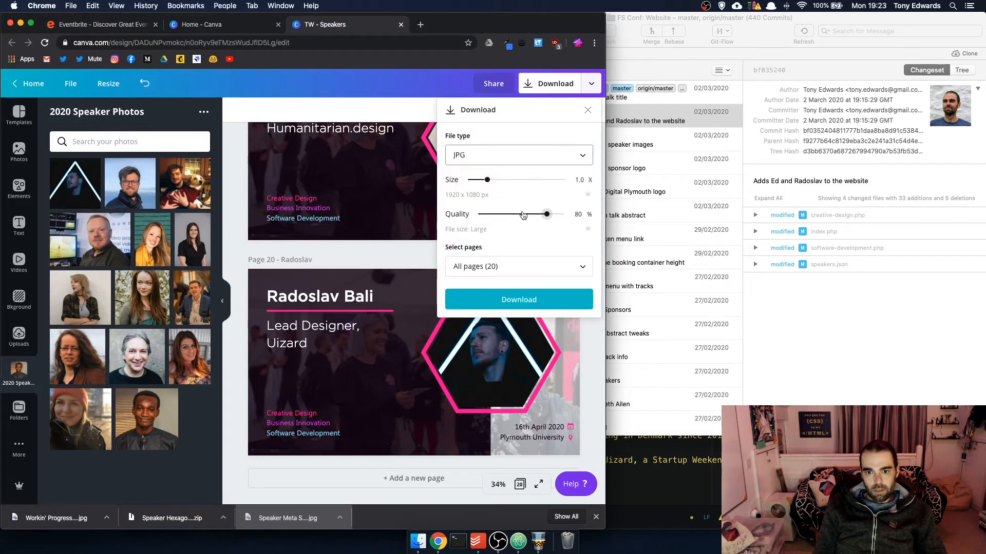
{"action": "left_click_drag", "start_coordinate": [546, 215], "coordinate": [564, 215]}
Export pages 10 and 20 as TW - Speakers (4).zip, then open the IG - Speakers design
{"action": "left_click", "coordinate": [535, 266]}
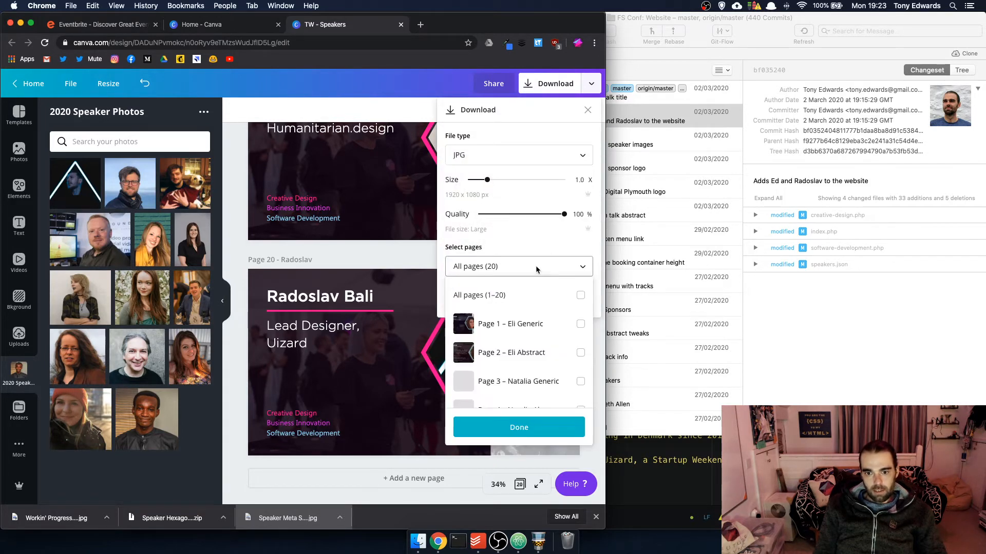
{"action": "scroll", "coordinate": [535, 366], "scroll_direction": "down", "scroll_amount": 8}
{"action": "left_click", "coordinate": [534, 367]}
{"action": "left_click", "coordinate": [534, 366]}
{"action": "scroll", "coordinate": [536, 380], "scroll_direction": "down", "scroll_amount": 2}
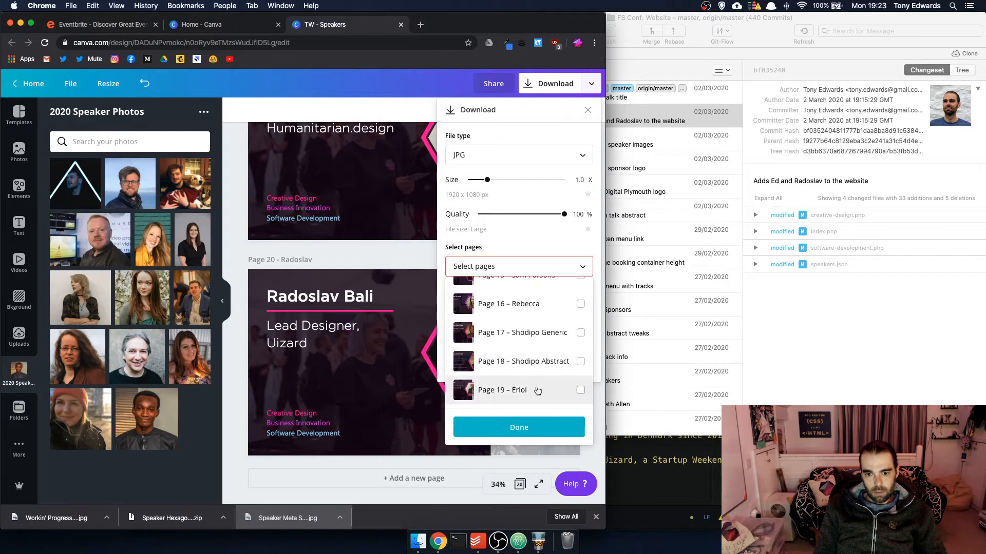
{"action": "left_click", "coordinate": [538, 392]}
{"action": "scroll", "coordinate": [538, 383], "scroll_direction": "up", "scroll_amount": 5}
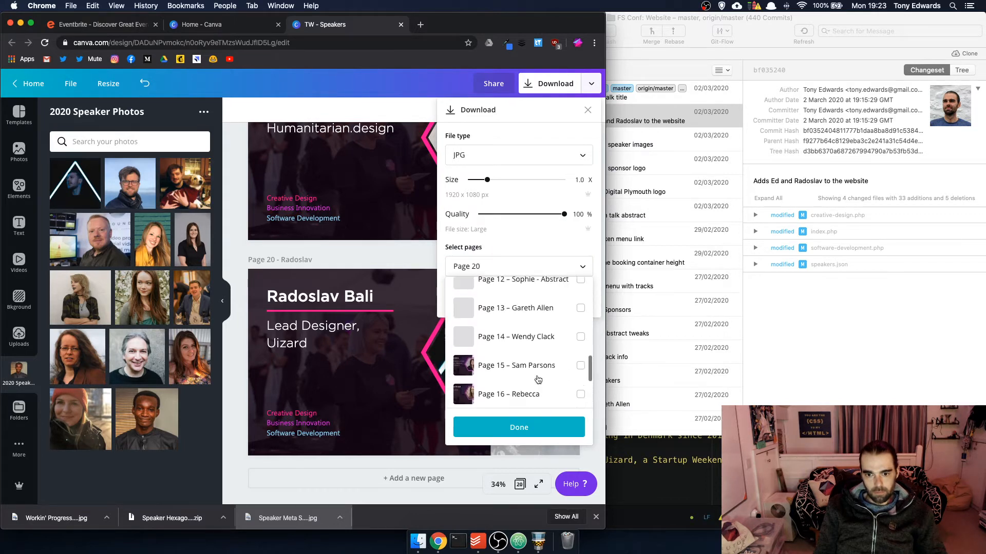
{"action": "scroll", "coordinate": [535, 380], "scroll_direction": "up", "scroll_amount": 4}
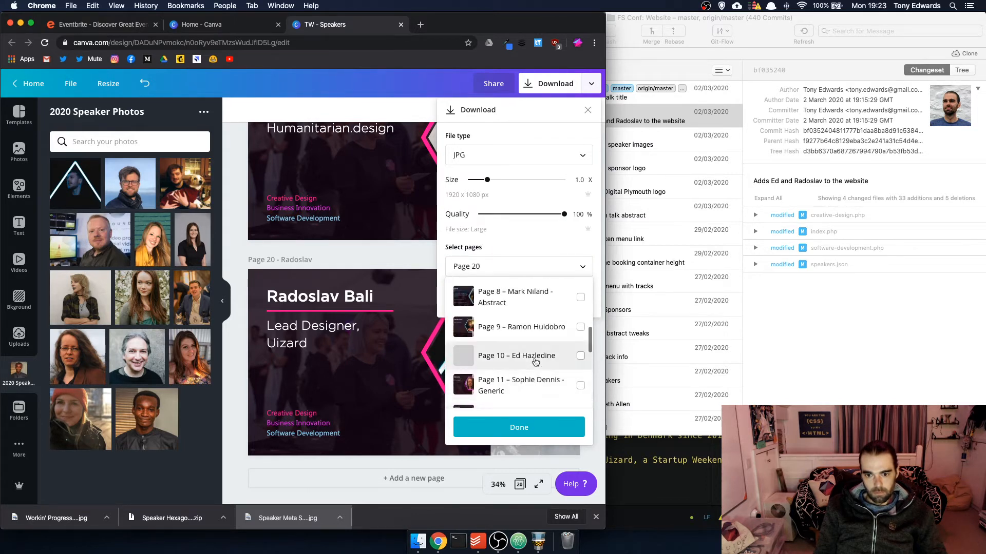
{"action": "left_click", "coordinate": [533, 354]}
{"action": "left_click", "coordinate": [523, 427]}
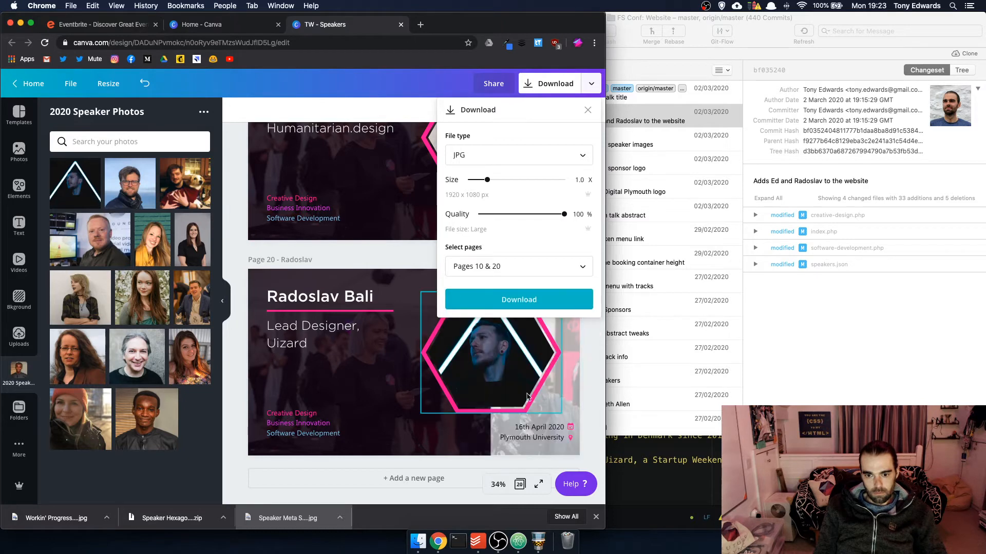
{"action": "left_click", "coordinate": [528, 301]}
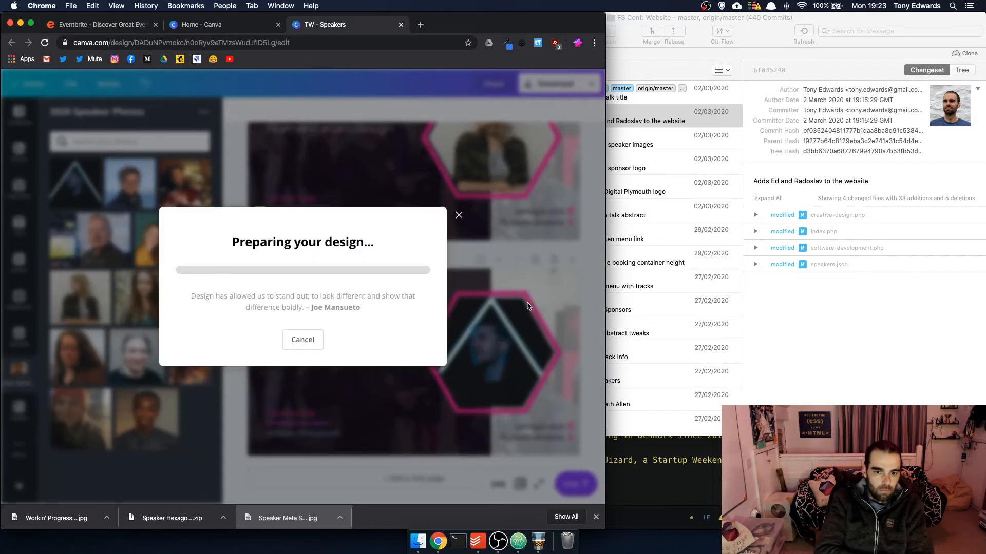
{"action": "left_click", "coordinate": [216, 24]}
{"action": "left_click", "coordinate": [308, 303]}
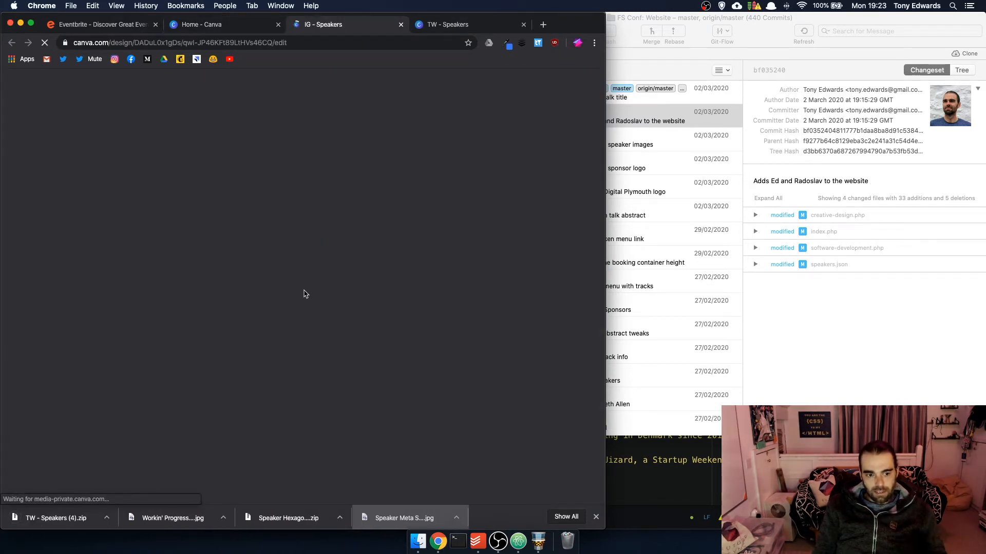
Open the 2020 Speaker Photos folder and put the glasses-wearing man's photo in Page 6's lower hexagon
{"action": "scroll", "coordinate": [305, 292], "scroll_direction": "down", "scroll_amount": 5}
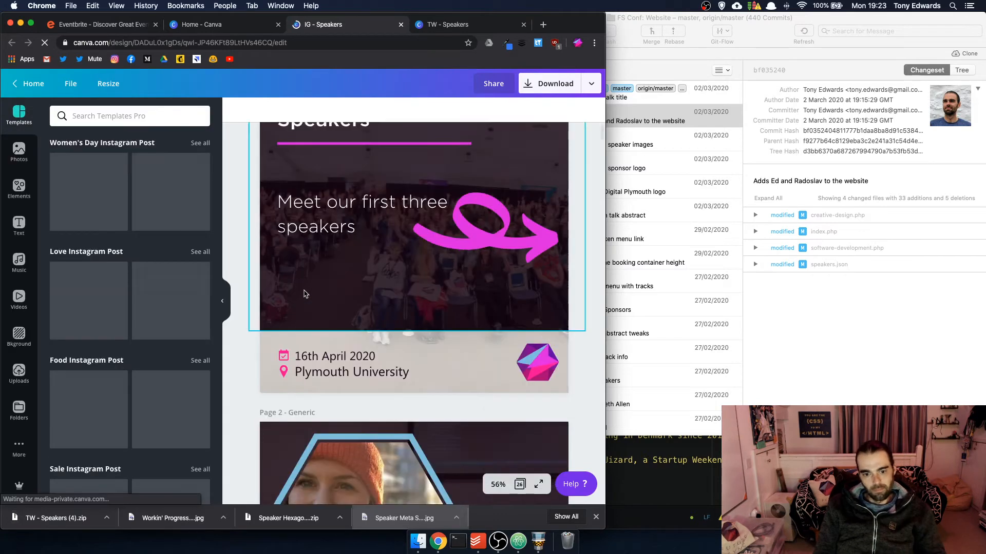
{"action": "scroll", "coordinate": [306, 291], "scroll_direction": "down", "scroll_amount": 15}
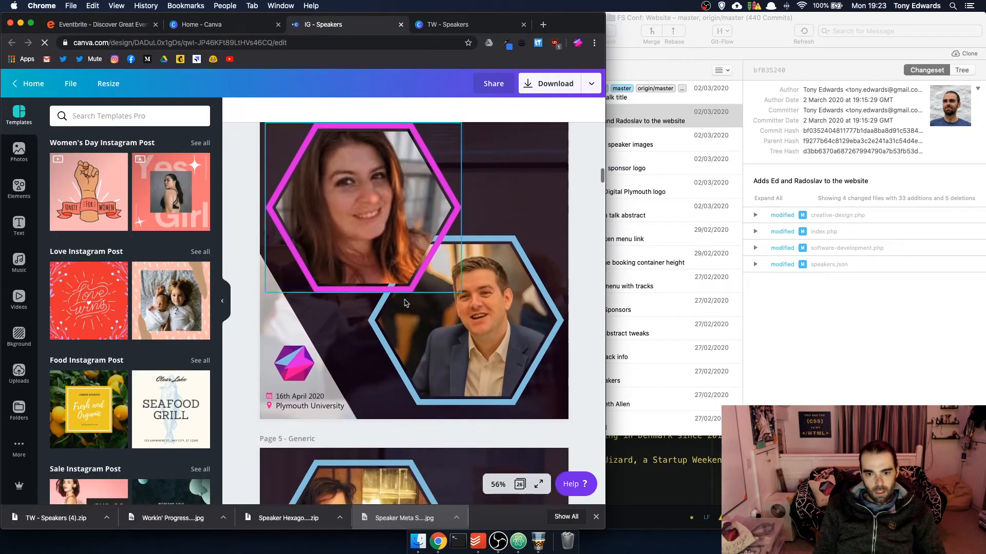
{"action": "scroll", "coordinate": [456, 315], "scroll_direction": "down", "scroll_amount": 15}
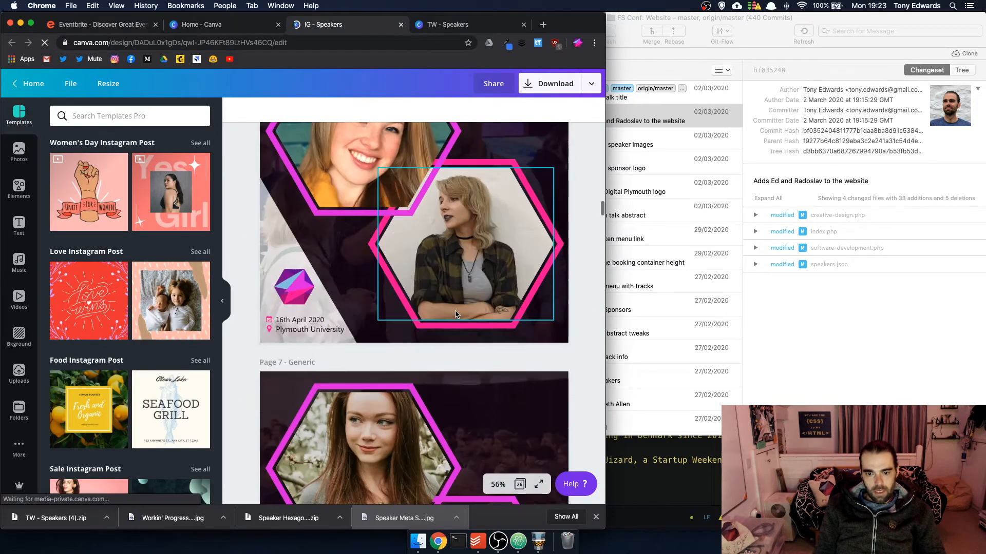
{"action": "scroll", "coordinate": [454, 314], "scroll_direction": "down", "scroll_amount": 10}
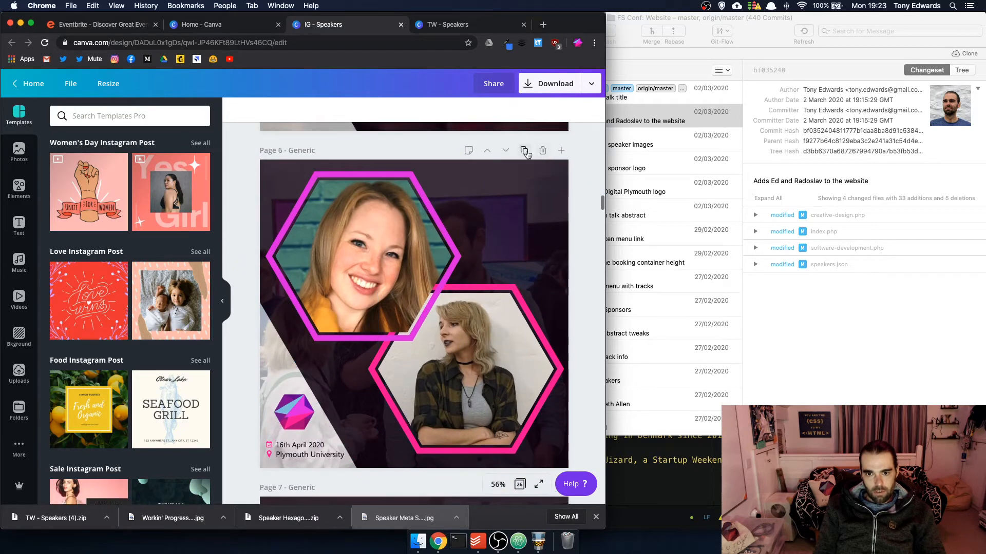
{"action": "scroll", "coordinate": [518, 215], "scroll_direction": "down", "scroll_amount": 5}
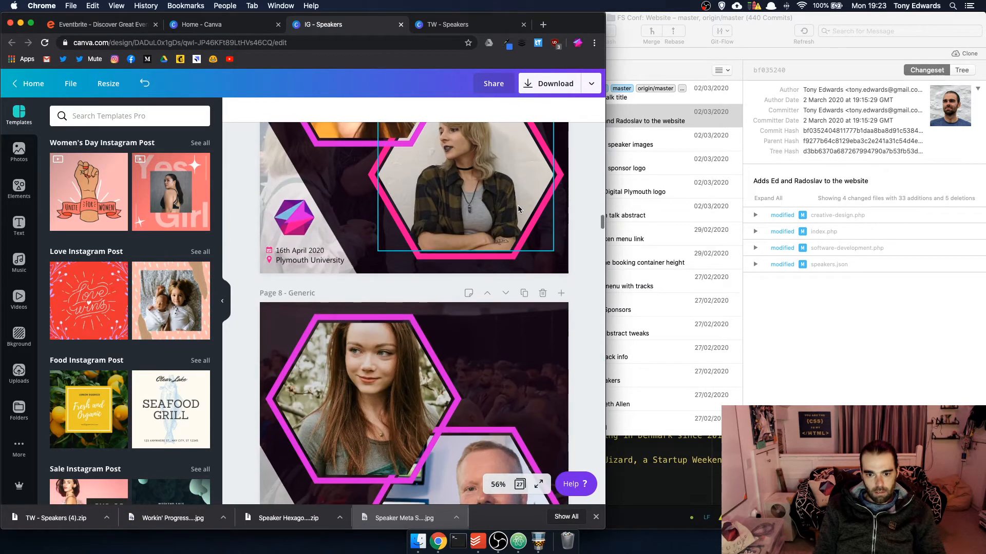
{"action": "scroll", "coordinate": [519, 211], "scroll_direction": "up", "scroll_amount": 4}
{"action": "scroll", "coordinate": [518, 209], "scroll_direction": "up", "scroll_amount": 15}
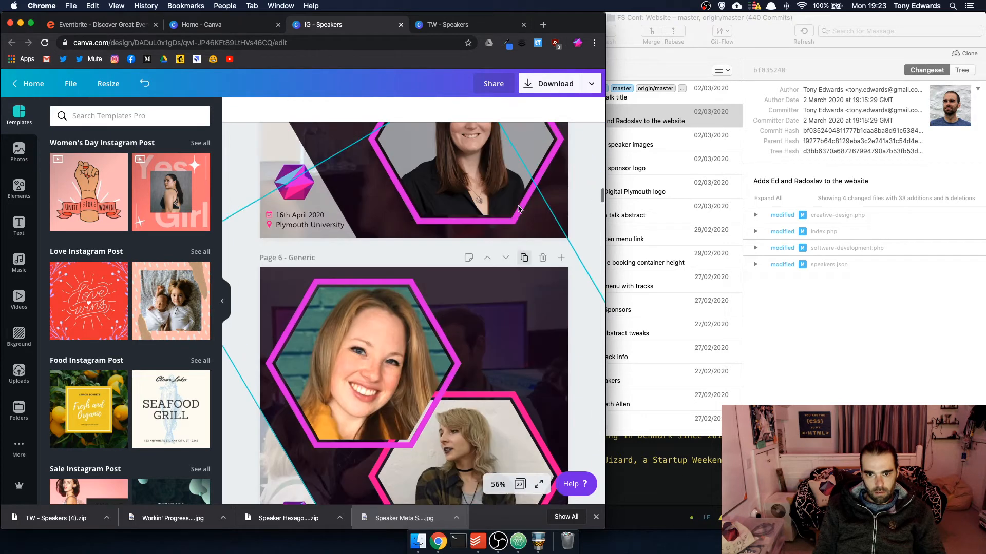
{"action": "scroll", "coordinate": [518, 208], "scroll_direction": "down", "scroll_amount": 14}
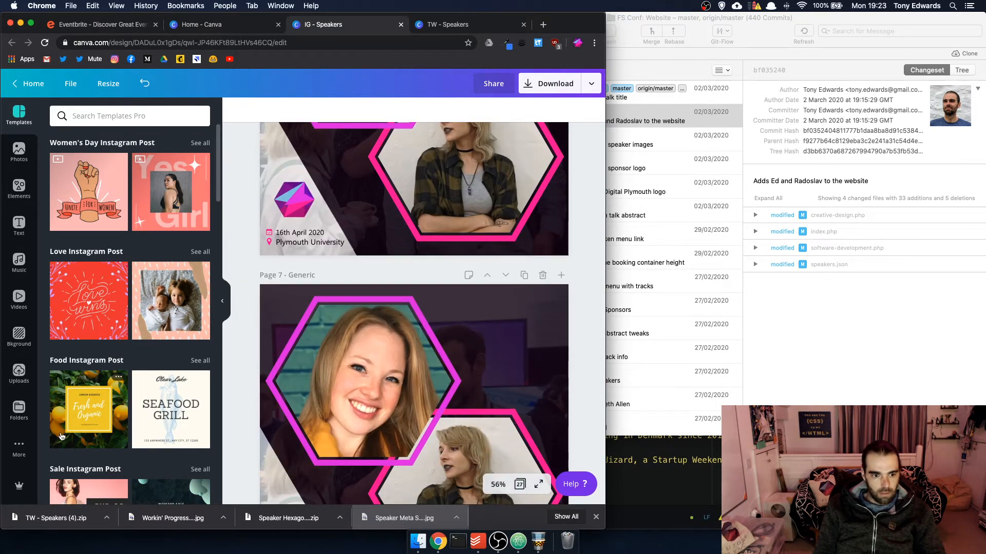
{"action": "left_click", "coordinate": [30, 412]}
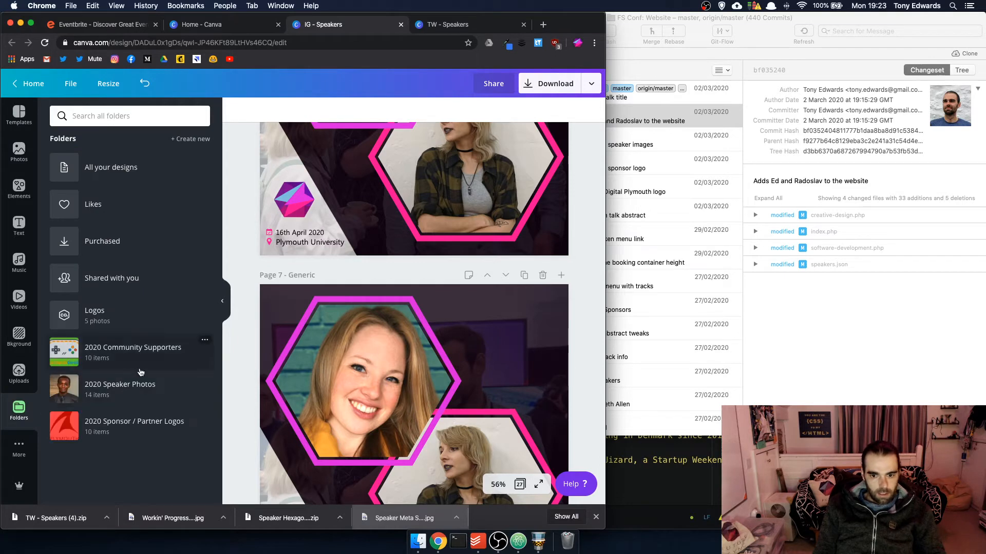
{"action": "left_click", "coordinate": [132, 394]}
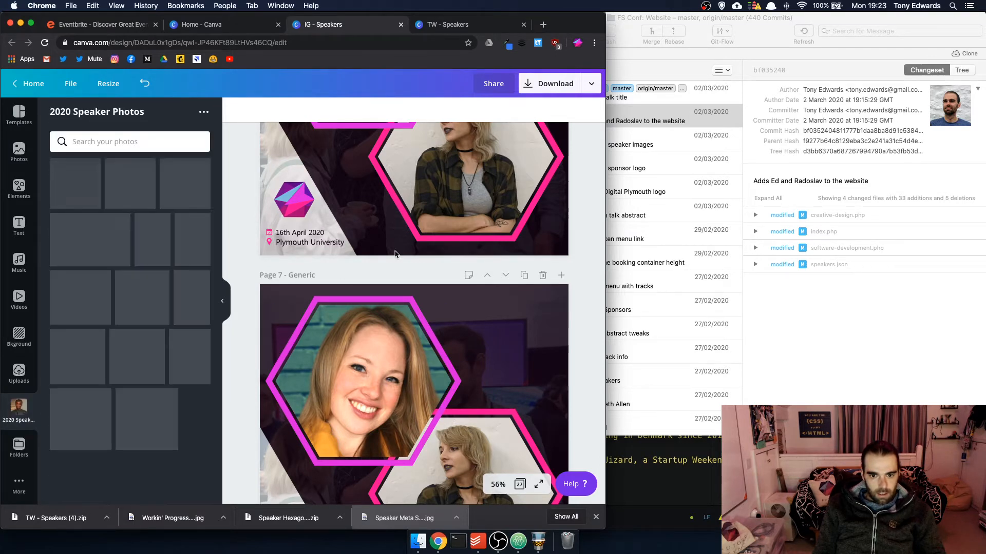
{"action": "scroll", "coordinate": [392, 255], "scroll_direction": "up", "scroll_amount": 3}
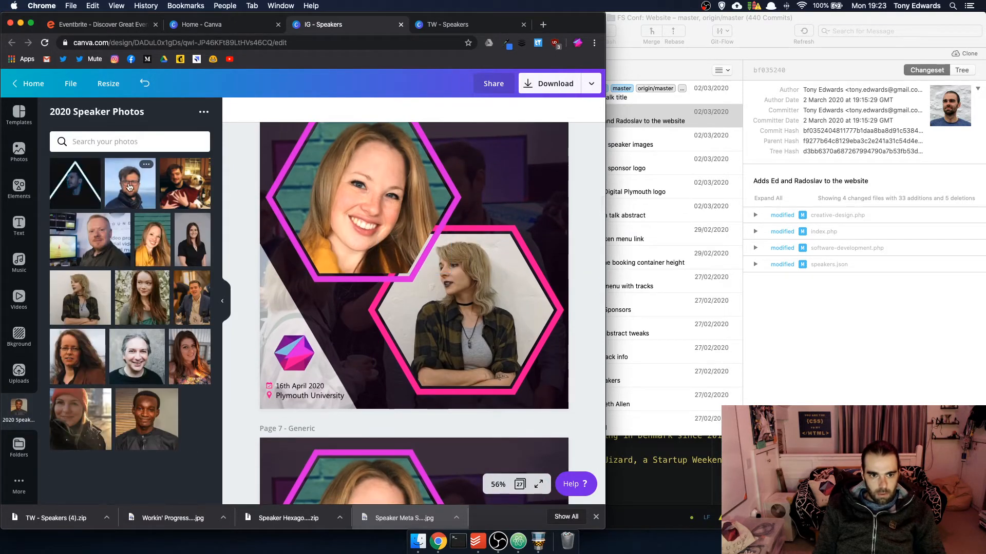
{"action": "left_click_drag", "start_coordinate": [130, 183], "coordinate": [469, 310]}
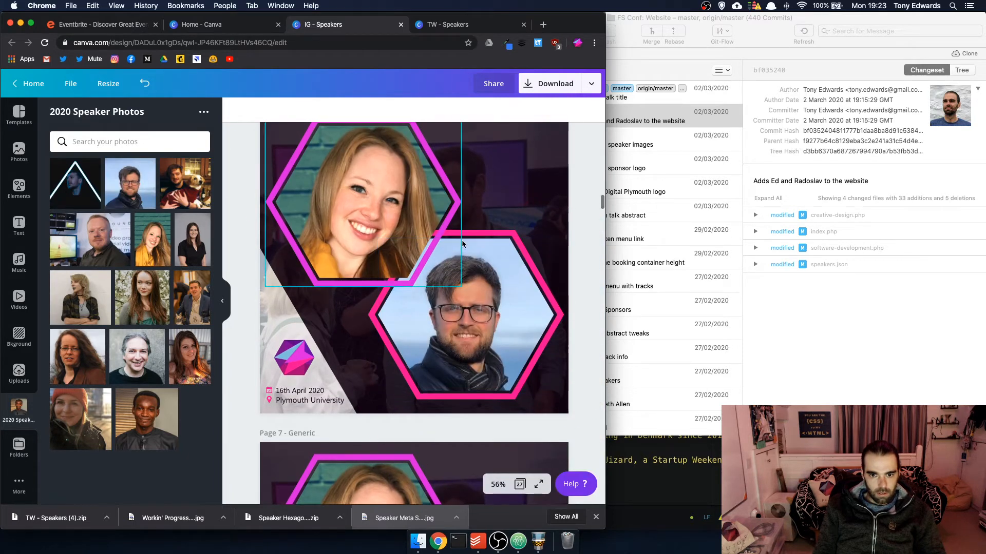
Make Page 6's lower hexagon frame light blue
{"action": "left_click", "coordinate": [237, 110]}
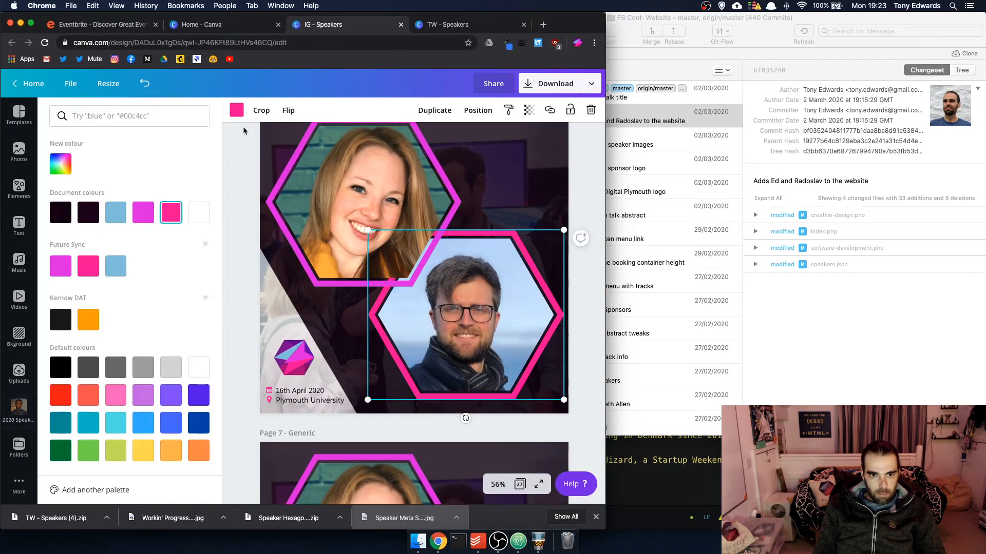
{"action": "left_click", "coordinate": [116, 212]}
{"action": "left_click", "coordinate": [240, 291]}
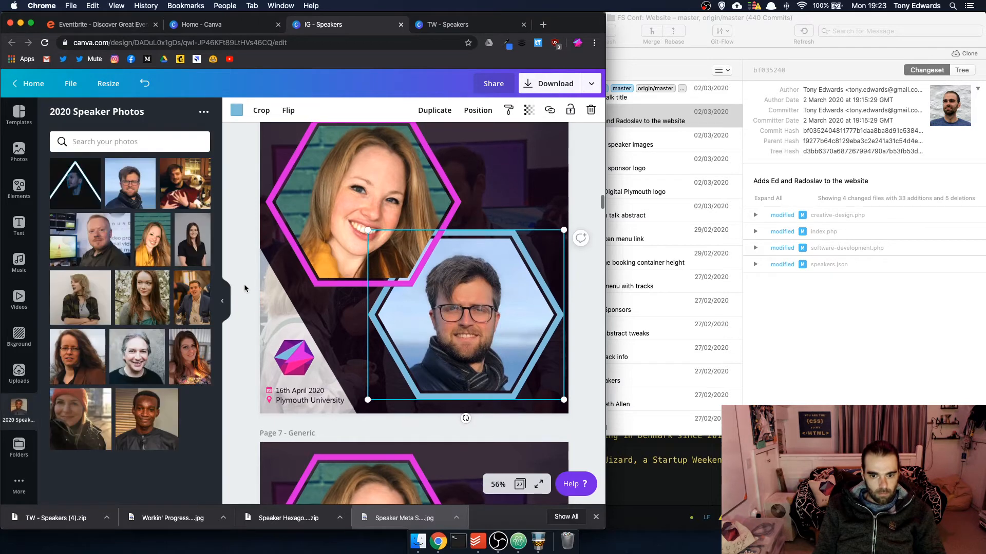
{"action": "scroll", "coordinate": [244, 282], "scroll_direction": "down", "scroll_amount": 5}
{"action": "scroll", "coordinate": [245, 280], "scroll_direction": "up", "scroll_amount": 4}
{"action": "scroll", "coordinate": [245, 284], "scroll_direction": "down", "scroll_amount": 4}
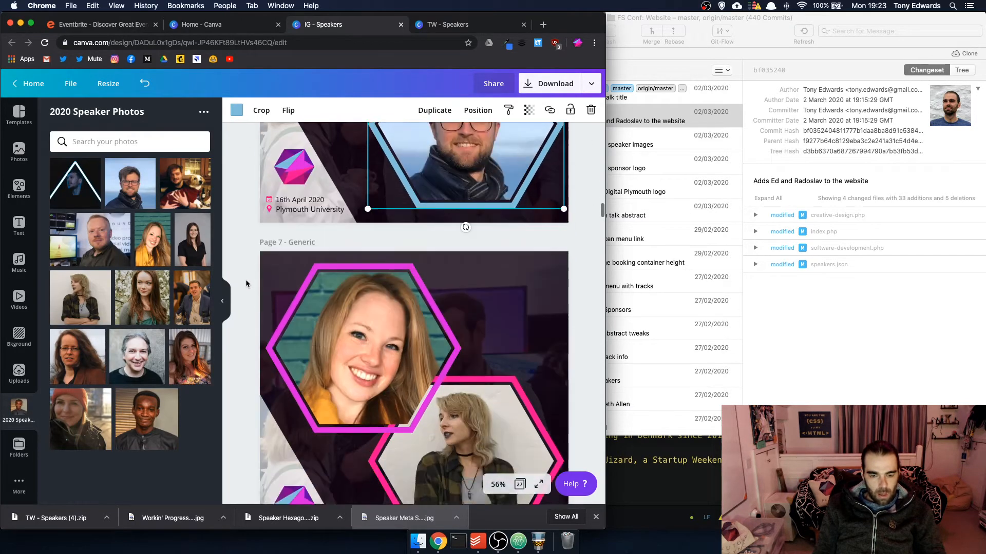
{"action": "scroll", "coordinate": [246, 284], "scroll_direction": "up", "scroll_amount": 2}
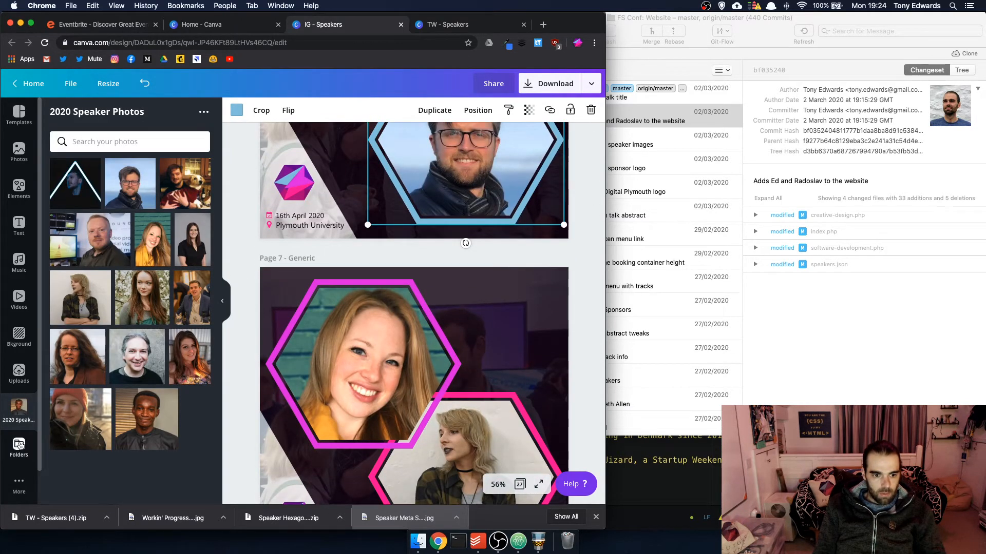
Replace Page 7's top hexagon photo with the neon-triangle portrait and frame it hot pink
{"action": "left_click_drag", "start_coordinate": [75, 183], "coordinate": [363, 373]}
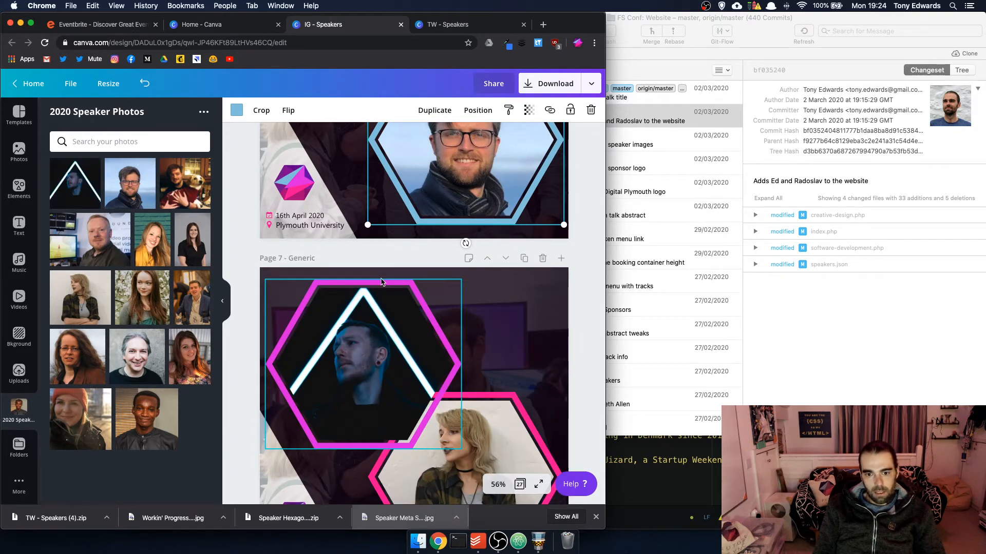
{"action": "left_click", "coordinate": [236, 110]}
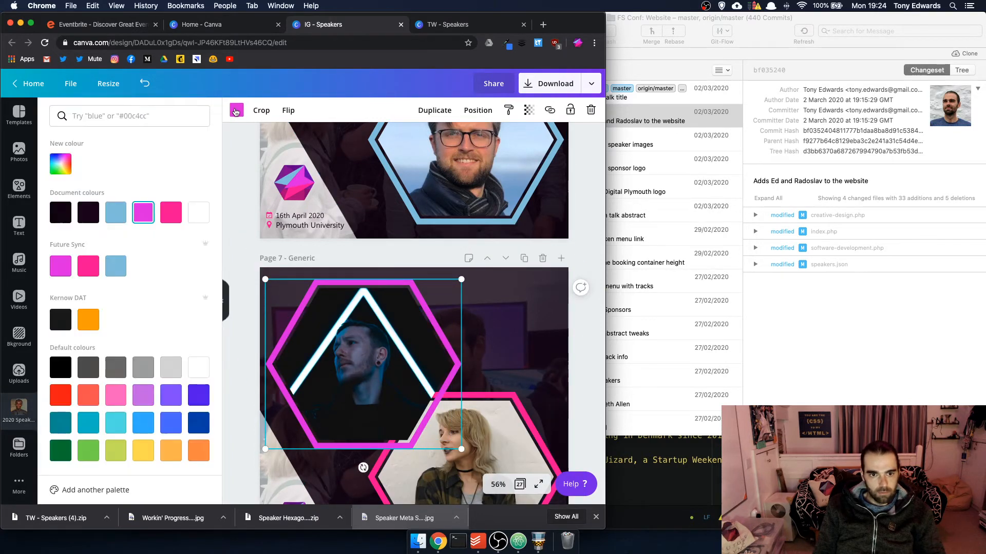
{"action": "left_click", "coordinate": [171, 212]}
{"action": "left_click", "coordinate": [365, 254]}
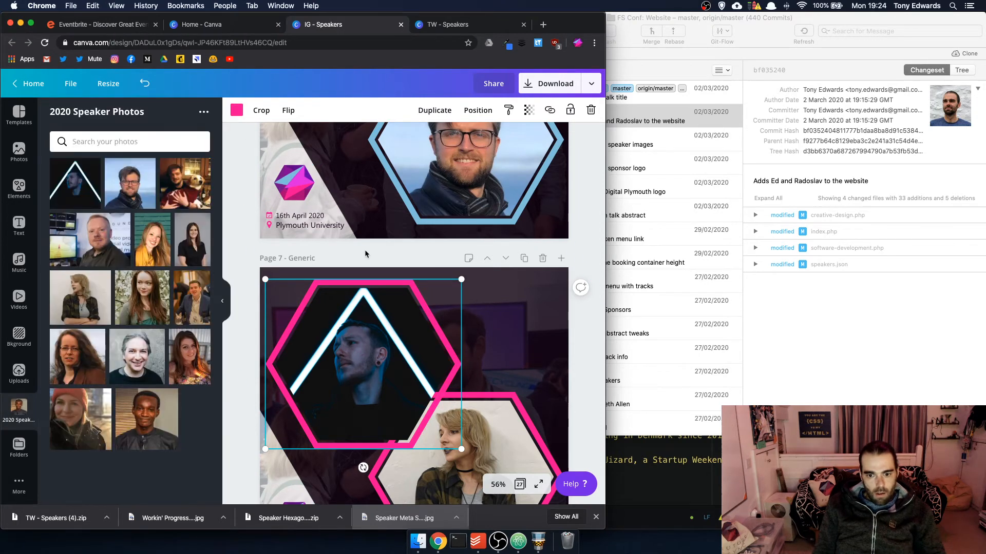
{"action": "scroll", "coordinate": [503, 390], "scroll_direction": "down", "scroll_amount": 3}
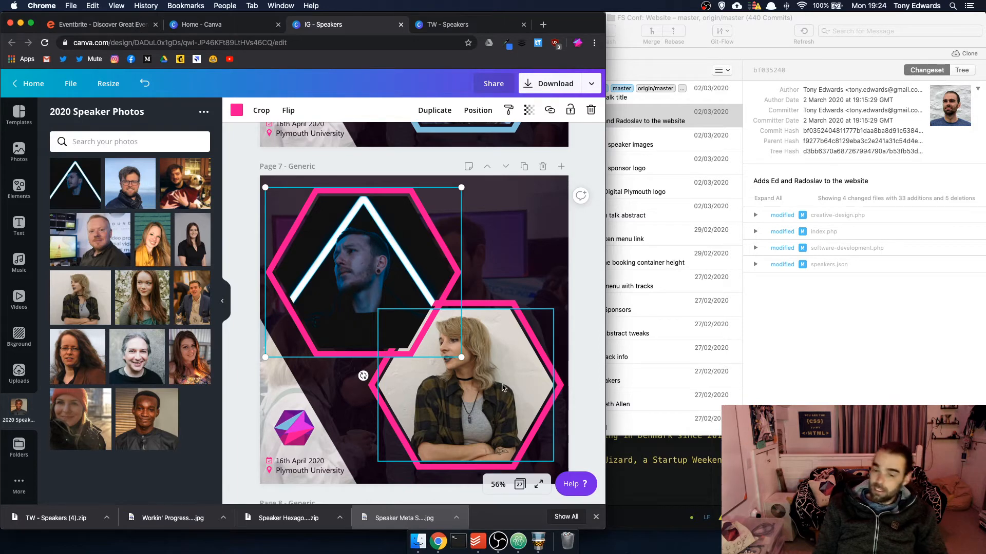
{"action": "left_click", "coordinate": [585, 351]}
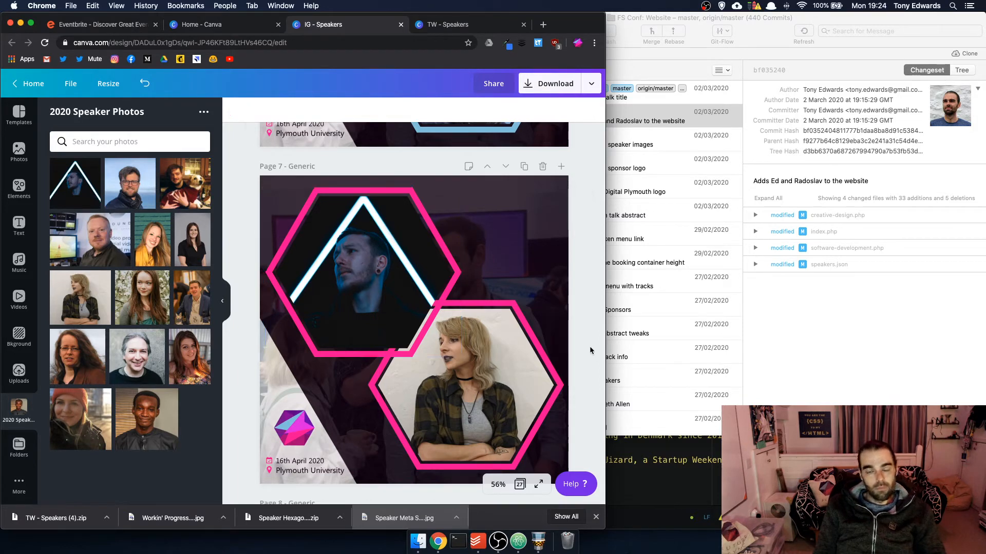
Scroll through the pages and drag another speaker photo onto the design
{"action": "scroll", "coordinate": [589, 346], "scroll_direction": "up", "scroll_amount": 5}
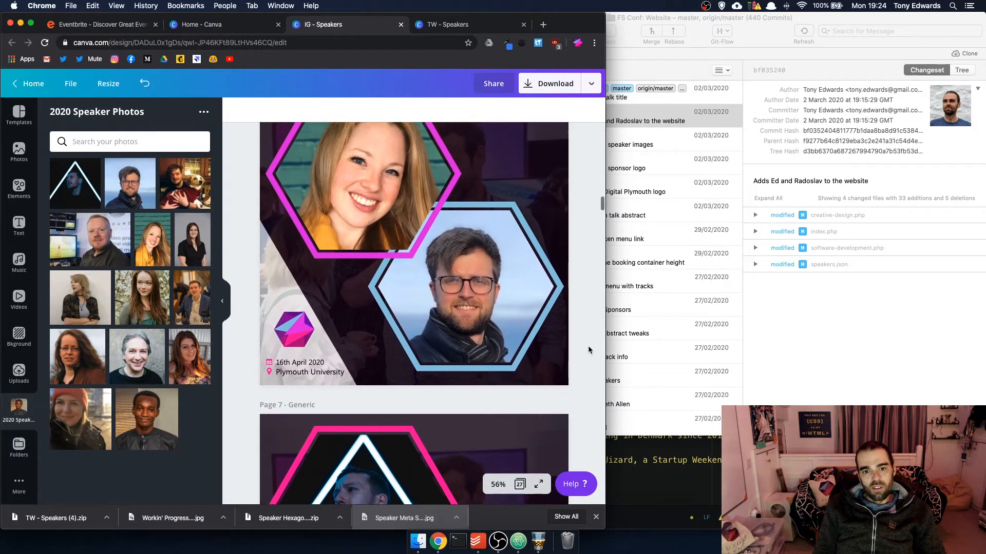
{"action": "scroll", "coordinate": [589, 350], "scroll_direction": "up", "scroll_amount": 5}
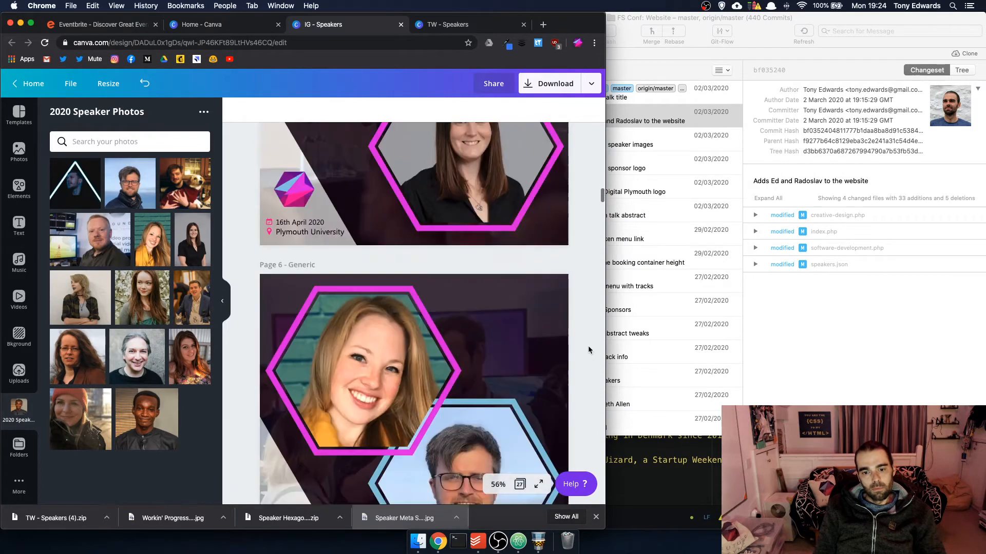
{"action": "scroll", "coordinate": [588, 350], "scroll_direction": "up", "scroll_amount": 10}
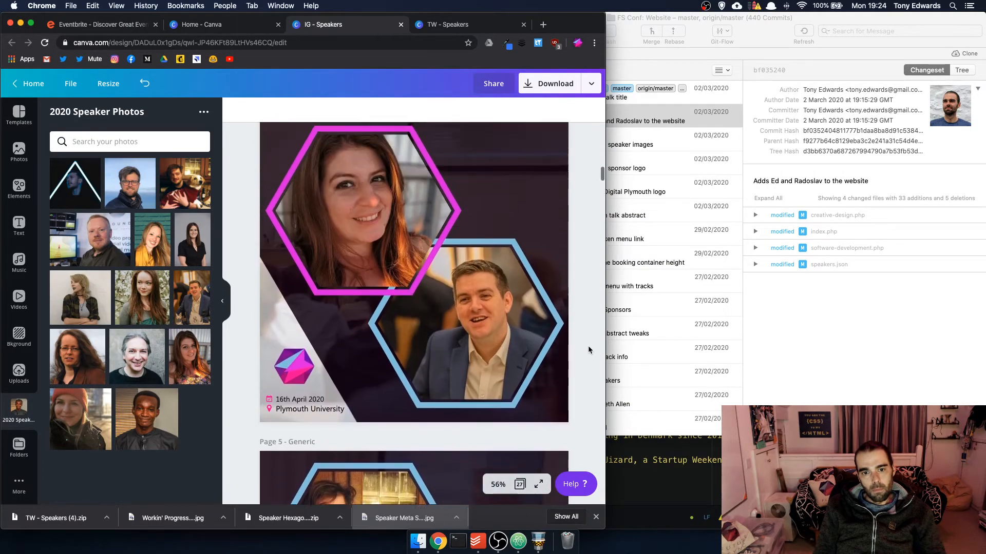
{"action": "scroll", "coordinate": [588, 348], "scroll_direction": "down", "scroll_amount": 15}
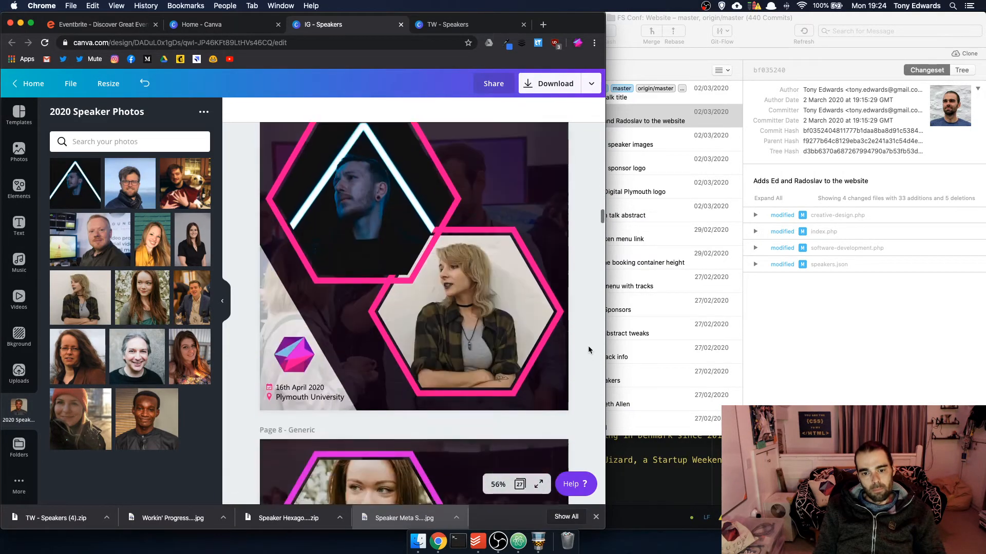
{"action": "scroll", "coordinate": [588, 348], "scroll_direction": "down", "scroll_amount": 10}
{"action": "scroll", "coordinate": [588, 348], "scroll_direction": "up", "scroll_amount": 6}
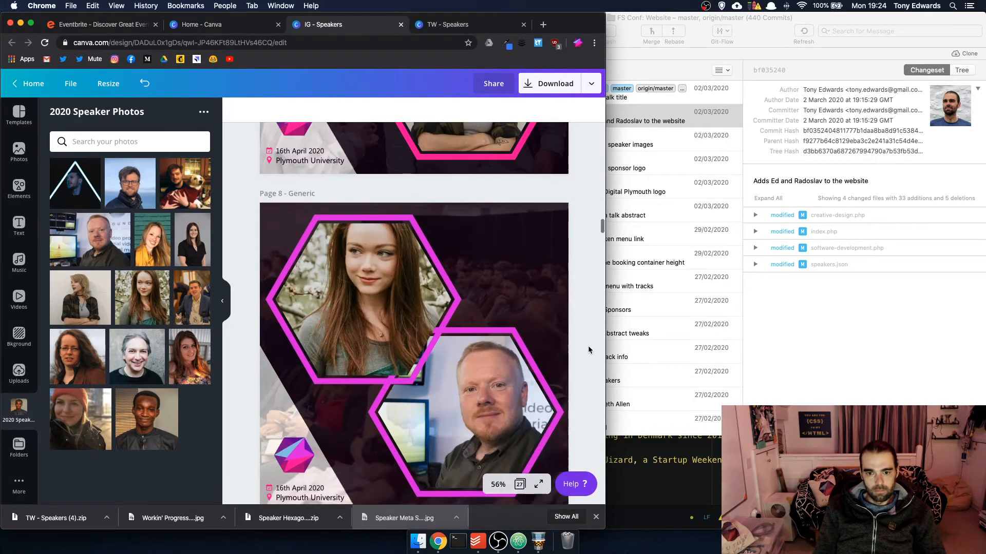
{"action": "scroll", "coordinate": [588, 348], "scroll_direction": "up", "scroll_amount": 5}
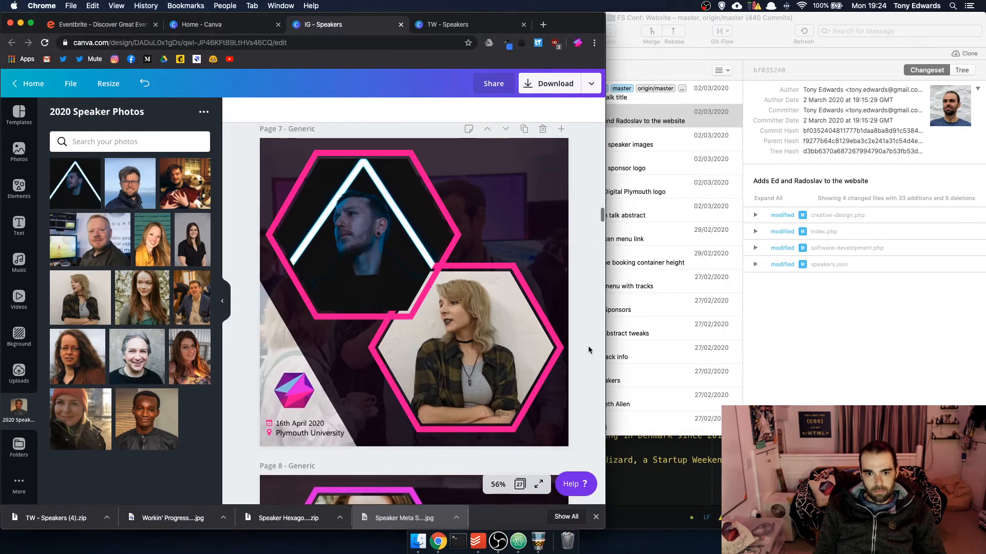
{"action": "scroll", "coordinate": [588, 350], "scroll_direction": "down", "scroll_amount": 5}
{"action": "scroll", "coordinate": [589, 349], "scroll_direction": "up", "scroll_amount": 4}
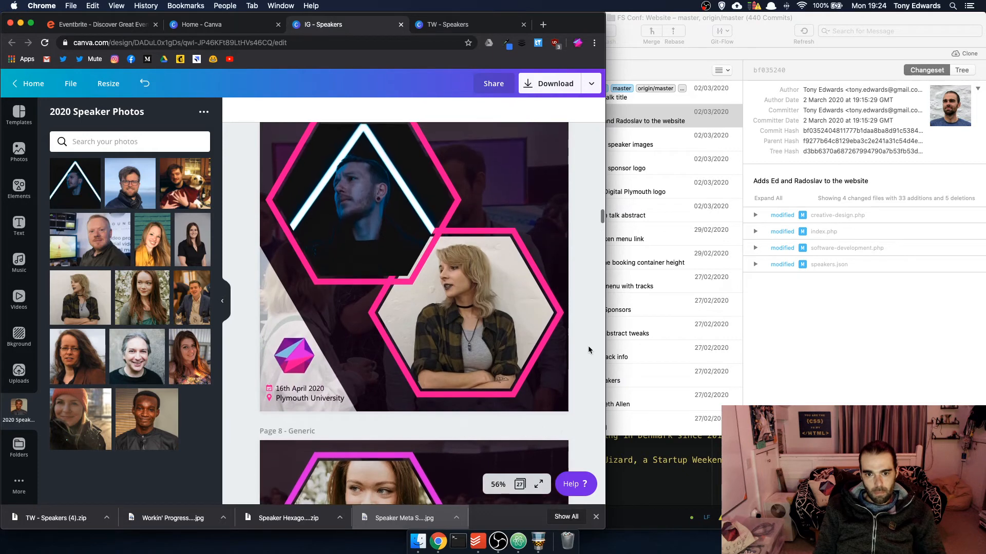
{"action": "scroll", "coordinate": [588, 350], "scroll_direction": "down", "scroll_amount": 2}
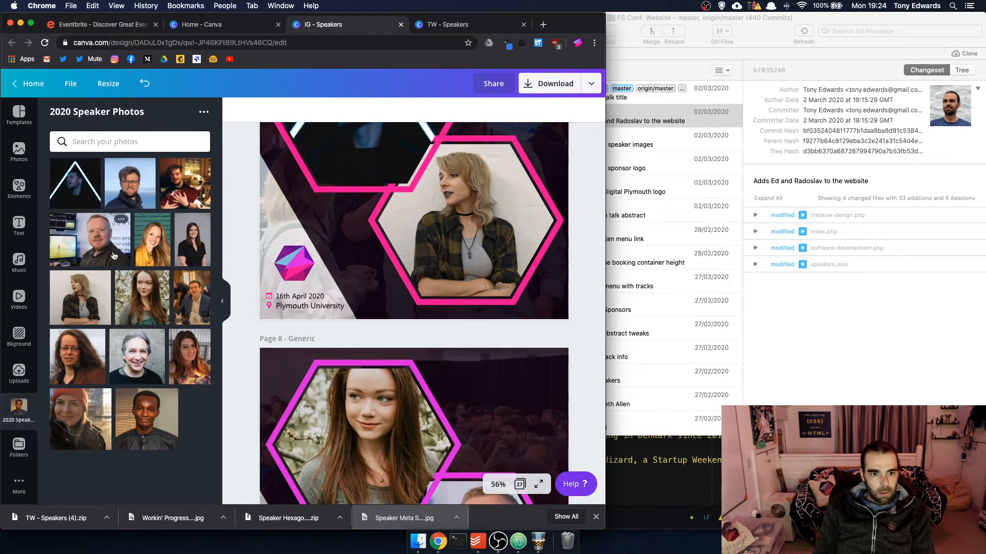
{"action": "left_click_drag", "start_coordinate": [103, 242], "coordinate": [484, 235]}
{"action": "scroll", "coordinate": [484, 236], "scroll_direction": "down", "scroll_amount": 3}
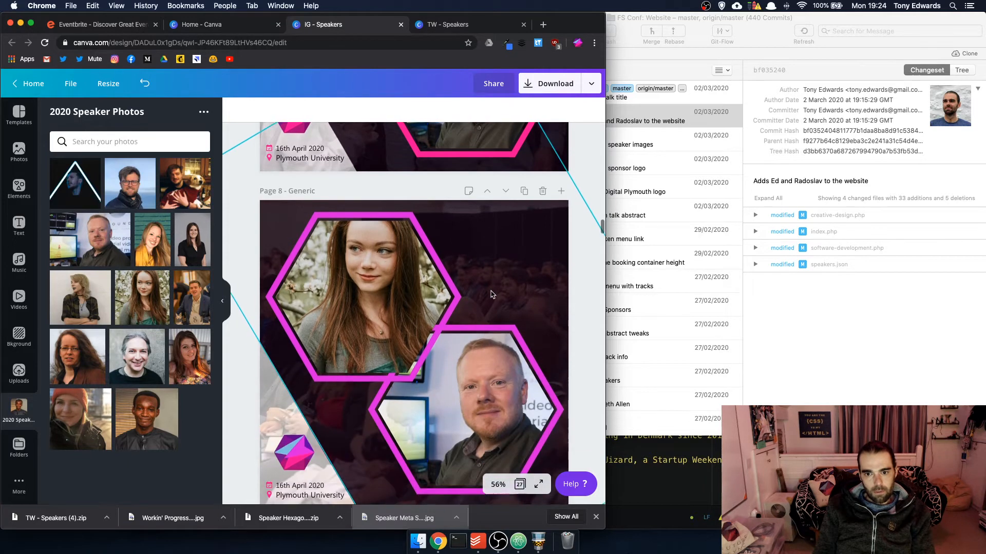
Put the blonde woman's photo in Page 8's lower hexagon and frame it hot pink
{"action": "left_click", "coordinate": [467, 402]}
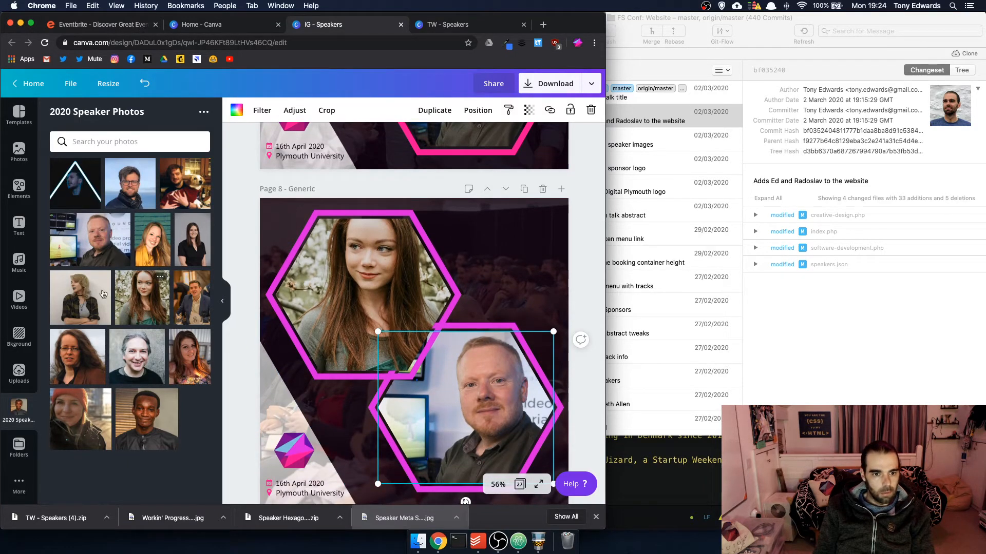
{"action": "left_click_drag", "start_coordinate": [96, 303], "coordinate": [453, 396]}
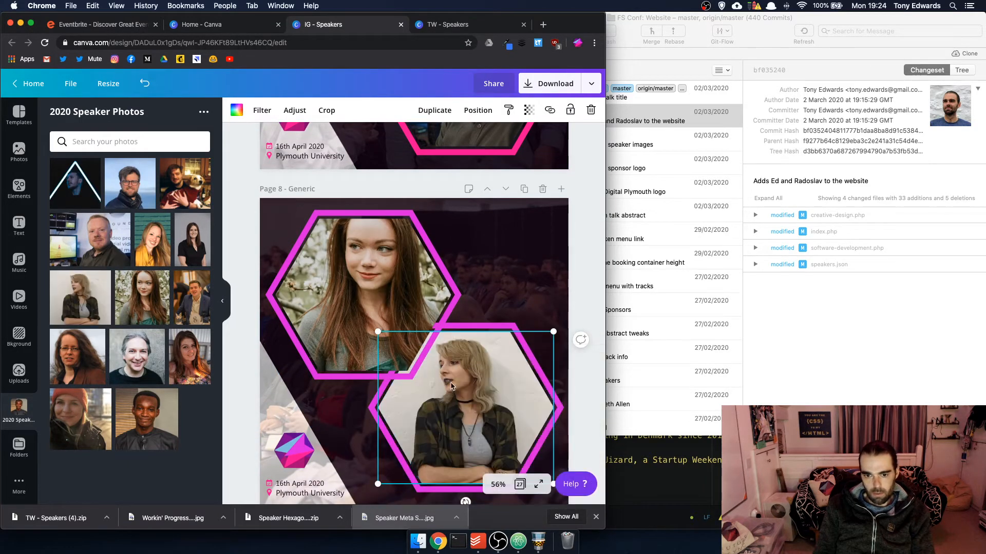
{"action": "scroll", "coordinate": [468, 342], "scroll_direction": "down", "scroll_amount": 1}
{"action": "left_click", "coordinate": [481, 323]}
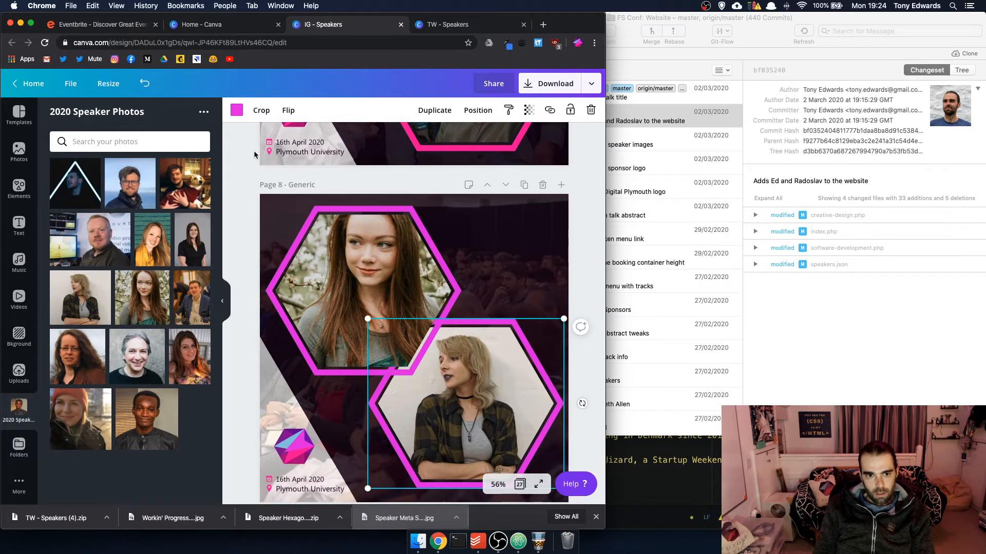
{"action": "left_click", "coordinate": [235, 109]}
{"action": "left_click", "coordinate": [173, 217]}
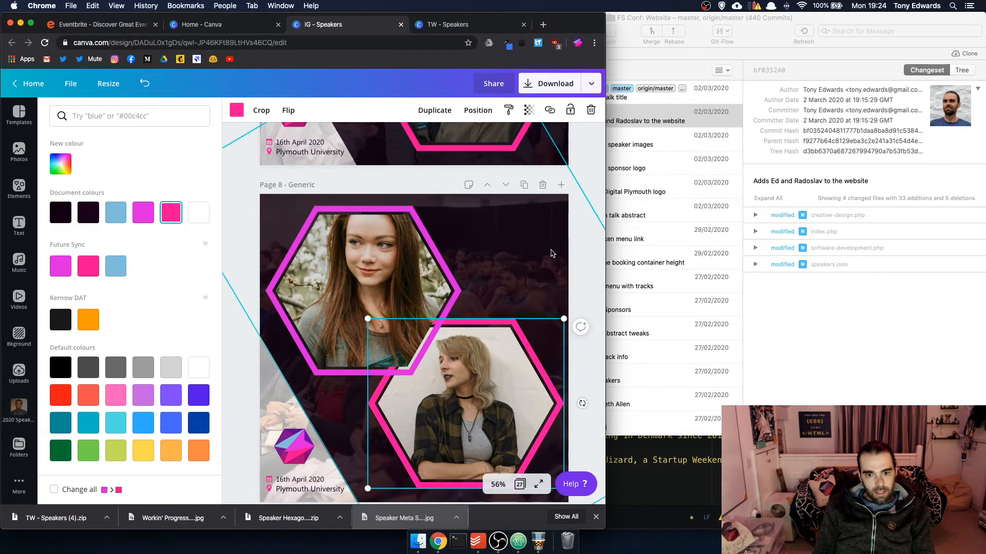
{"action": "scroll", "coordinate": [503, 275], "scroll_direction": "up", "scroll_amount": 5}
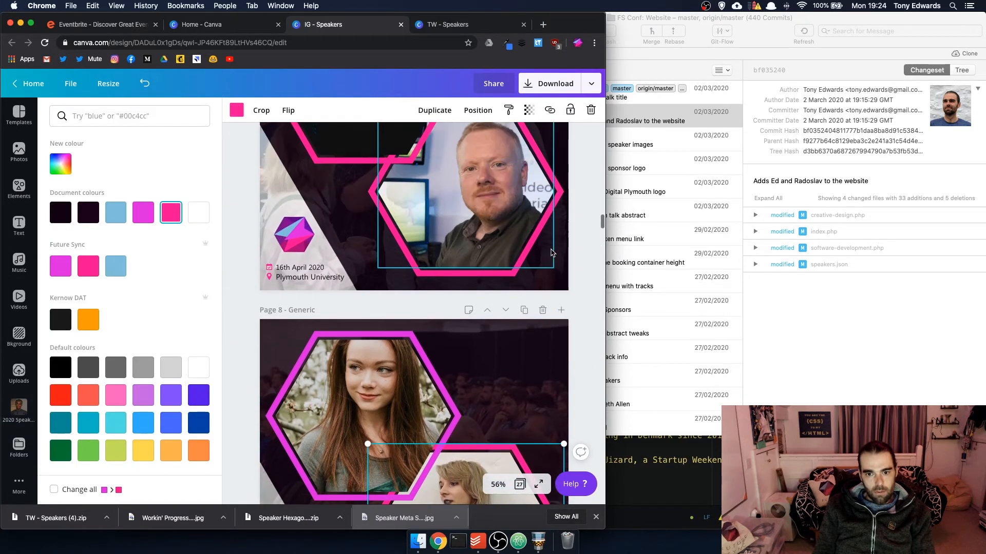
{"action": "left_click", "coordinate": [237, 111]}
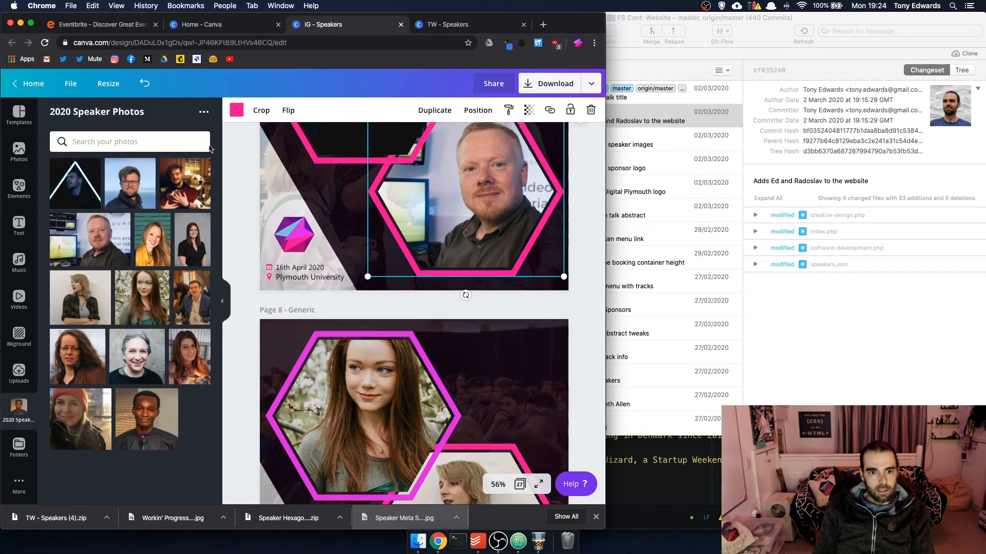
Recolour Page 7's lower hexagon frame to magenta
{"action": "left_click", "coordinate": [229, 116]}
{"action": "left_click", "coordinate": [143, 213]}
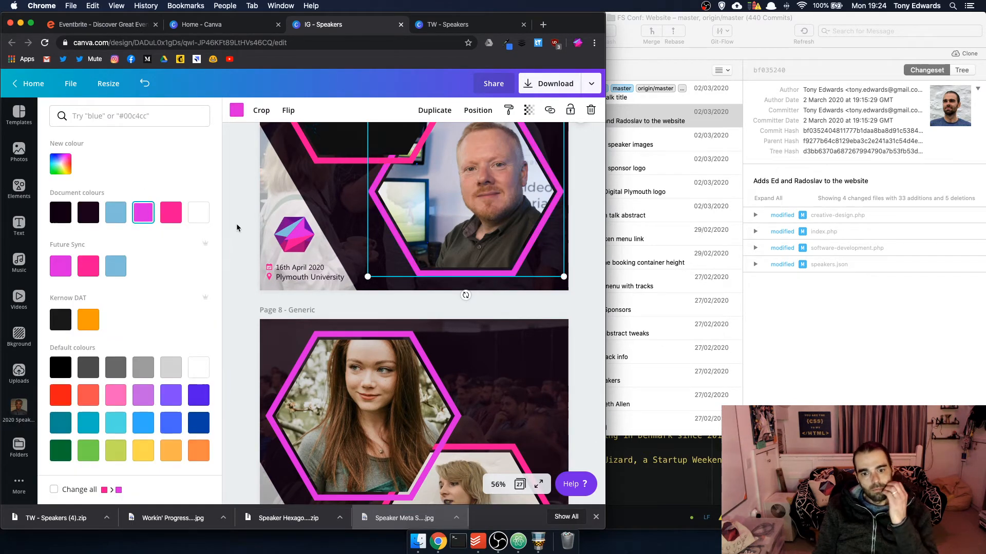
{"action": "left_click", "coordinate": [238, 220]}
{"action": "scroll", "coordinate": [253, 223], "scroll_direction": "up", "scroll_amount": 5}
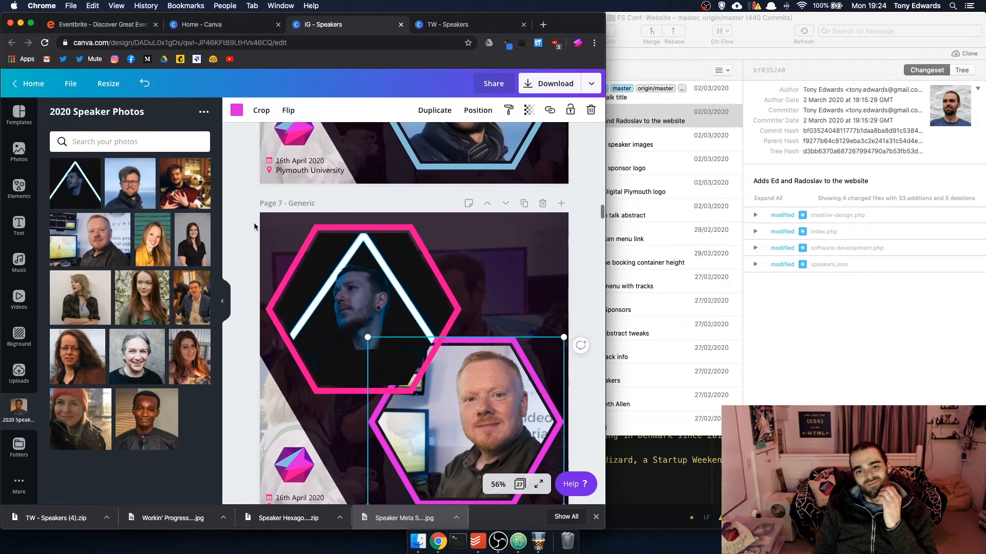
{"action": "scroll", "coordinate": [254, 223], "scroll_direction": "down", "scroll_amount": 15}
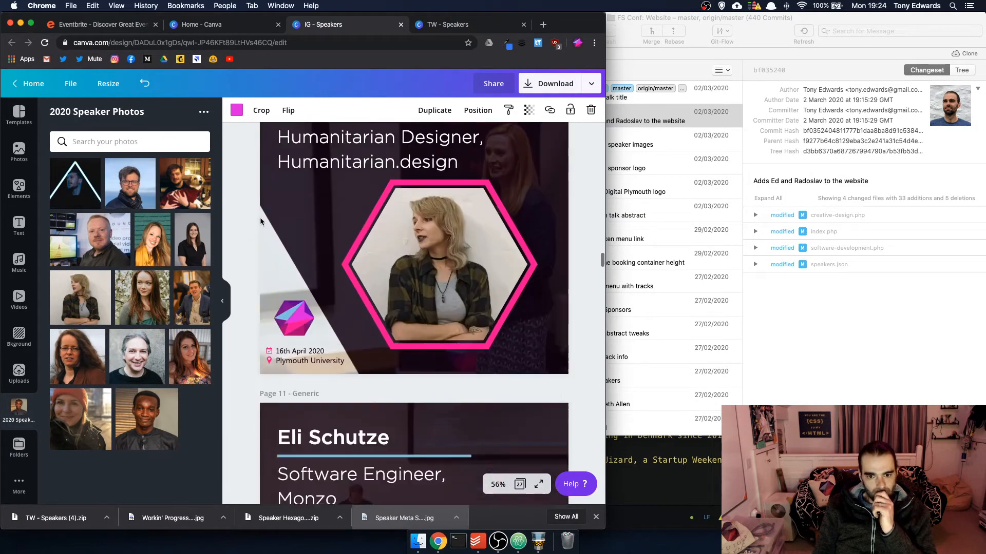
{"action": "scroll", "coordinate": [260, 221], "scroll_direction": "down", "scroll_amount": 5}
{"action": "scroll", "coordinate": [471, 169], "scroll_direction": "up", "scroll_amount": 7}
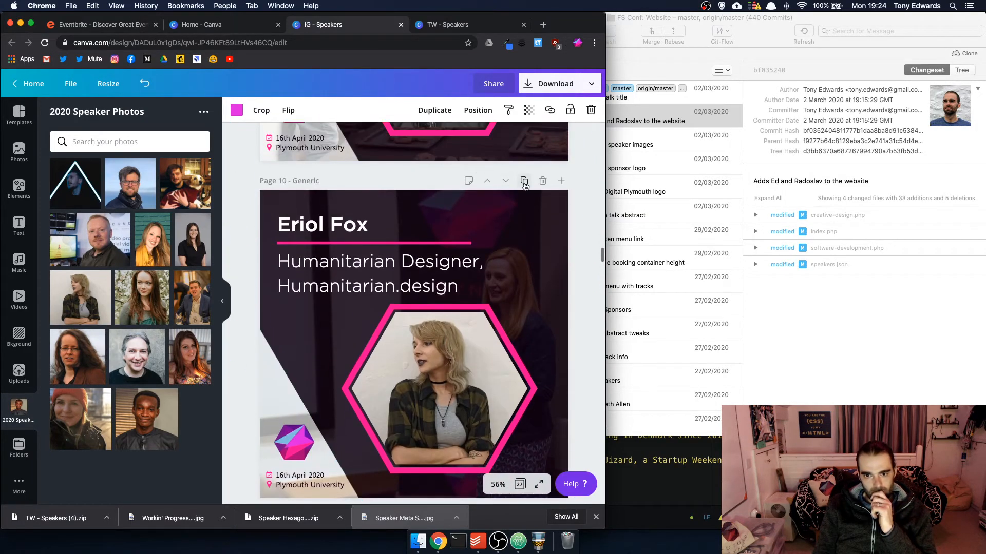
{"action": "left_click", "coordinate": [525, 181]}
{"action": "double_click", "coordinate": [349, 226]}
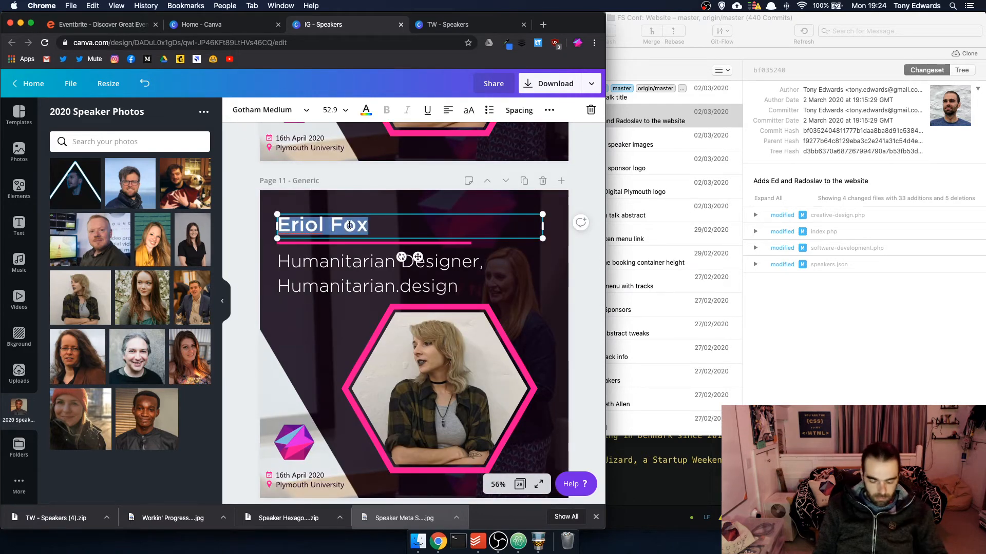
{"action": "type", "text": "Radoslav Bali"}
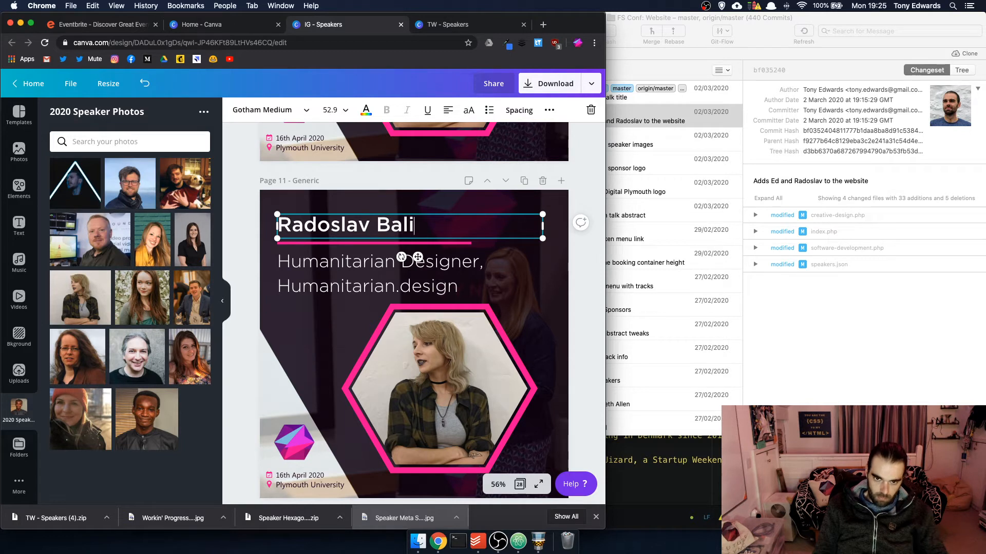
{"action": "left_click", "coordinate": [380, 264]}
{"action": "left_click_drag", "start_coordinate": [402, 263], "coordinate": [308, 260]}
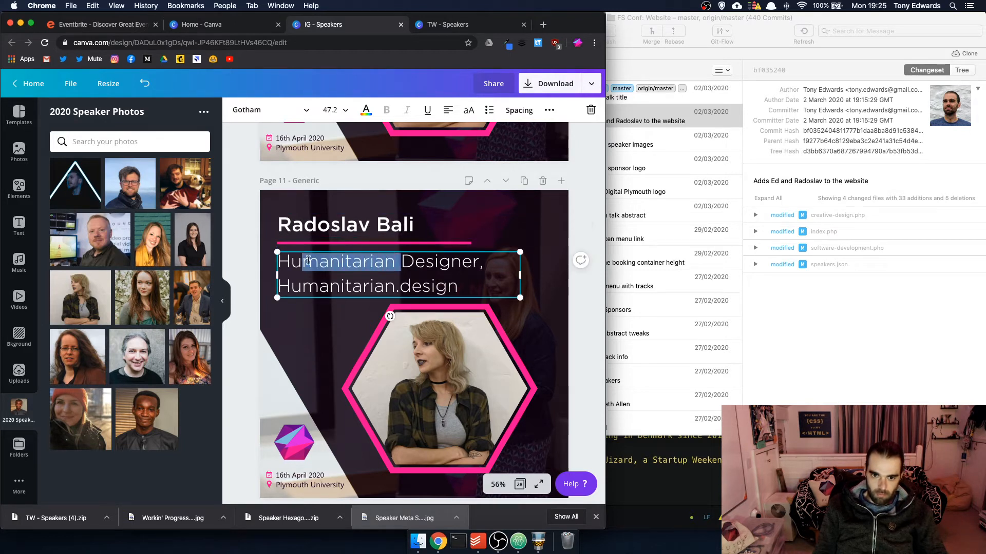
{"action": "type", "text": "Lead"}
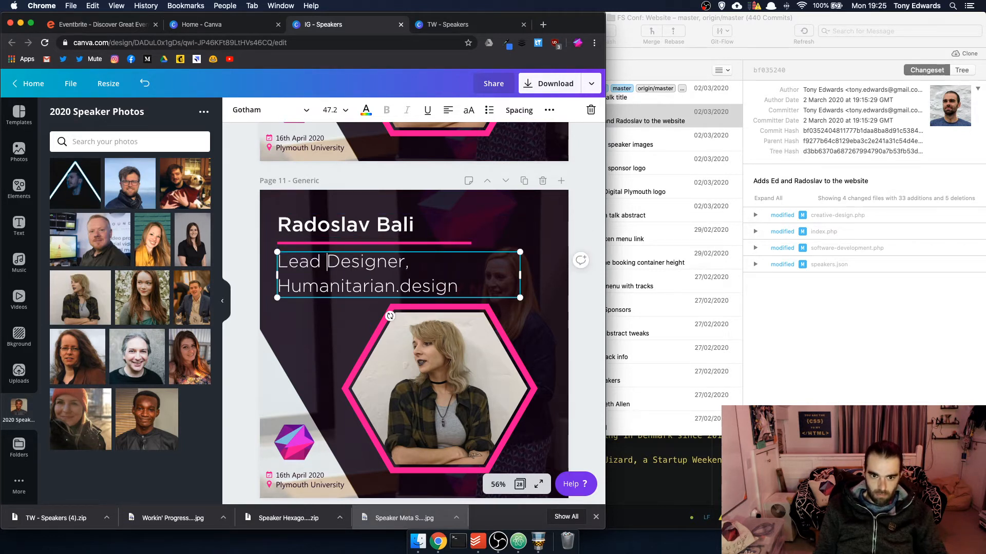
{"action": "left_click_drag", "start_coordinate": [456, 286], "coordinate": [306, 289]}
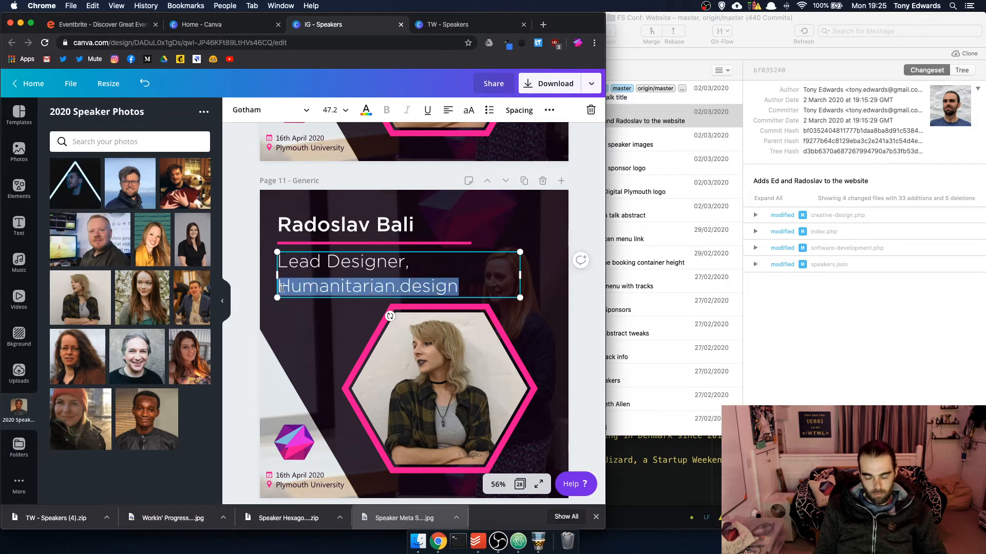
{"action": "type", "text": "Uizard"}
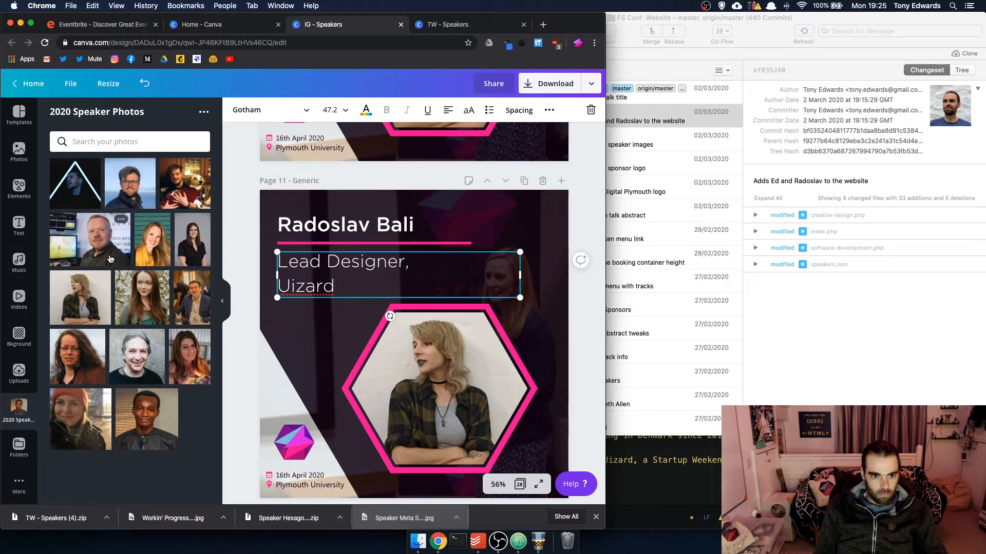
Drag the neon-triangle portrait into the new card's hexagon
{"action": "left_click_drag", "start_coordinate": [77, 184], "coordinate": [416, 398]}
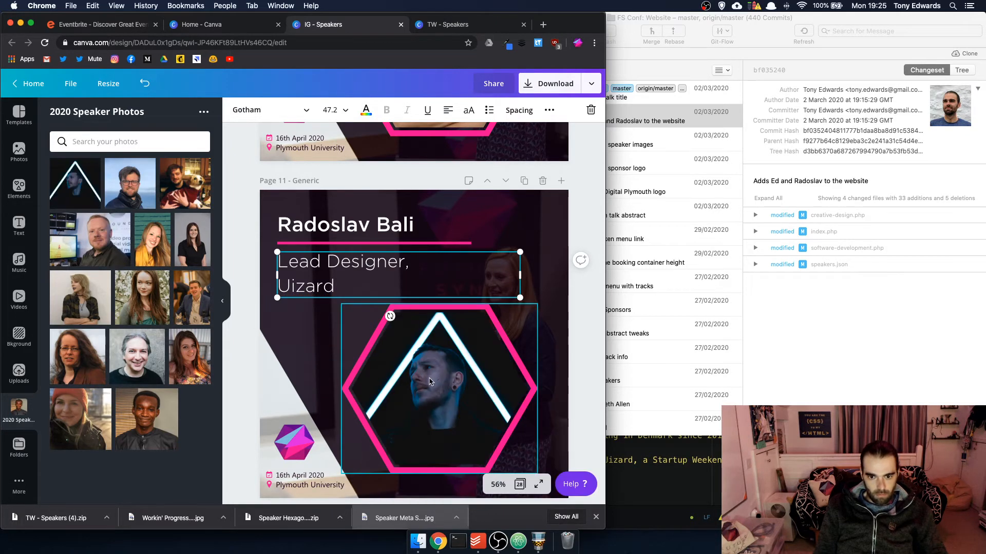
{"action": "scroll", "coordinate": [430, 382], "scroll_direction": "down", "scroll_amount": 5}
{"action": "scroll", "coordinate": [430, 382], "scroll_direction": "down", "scroll_amount": 3}
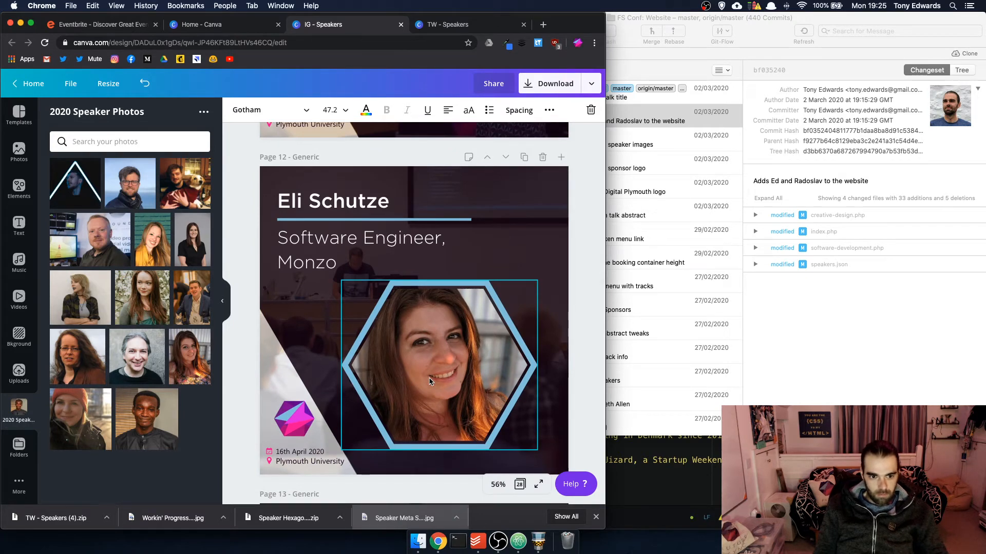
{"action": "scroll", "coordinate": [429, 380], "scroll_direction": "up", "scroll_amount": 7}
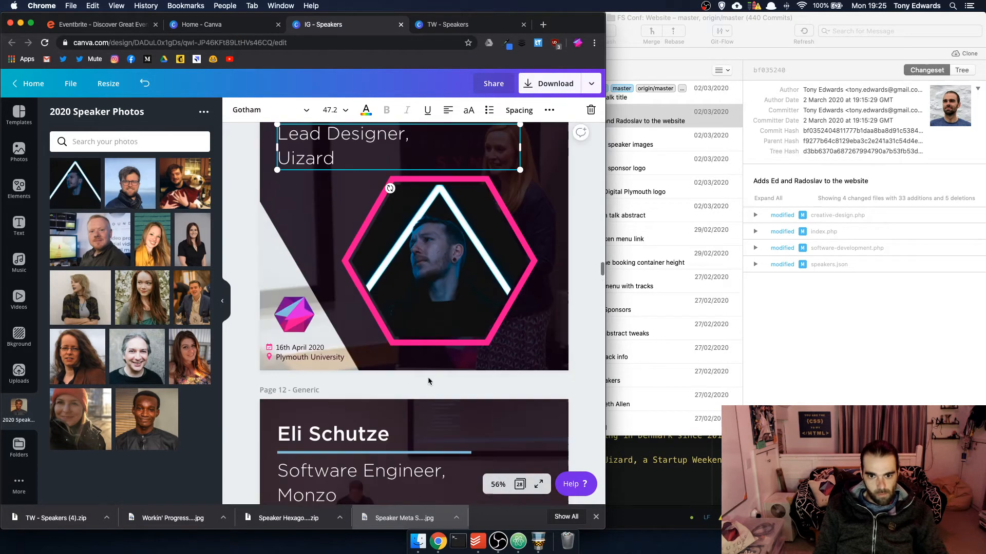
{"action": "scroll", "coordinate": [430, 382], "scroll_direction": "down", "scroll_amount": 20}
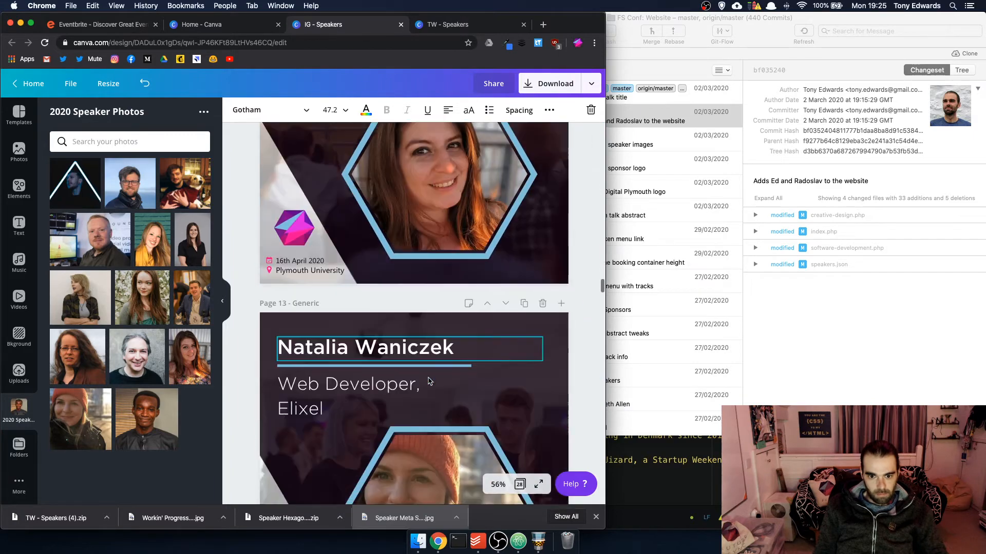
{"action": "scroll", "coordinate": [427, 380], "scroll_direction": "down", "scroll_amount": 20}
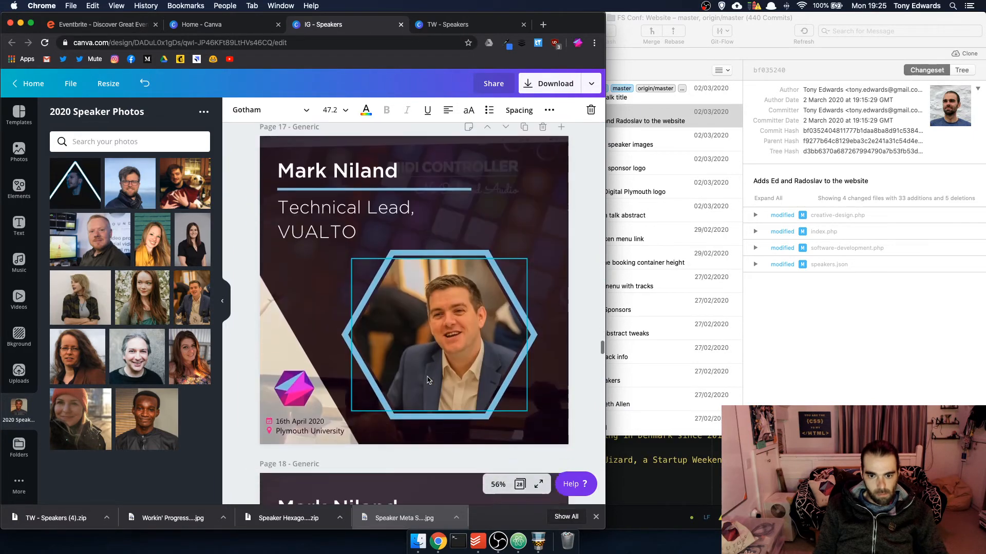
{"action": "scroll", "coordinate": [429, 380], "scroll_direction": "down", "scroll_amount": 20}
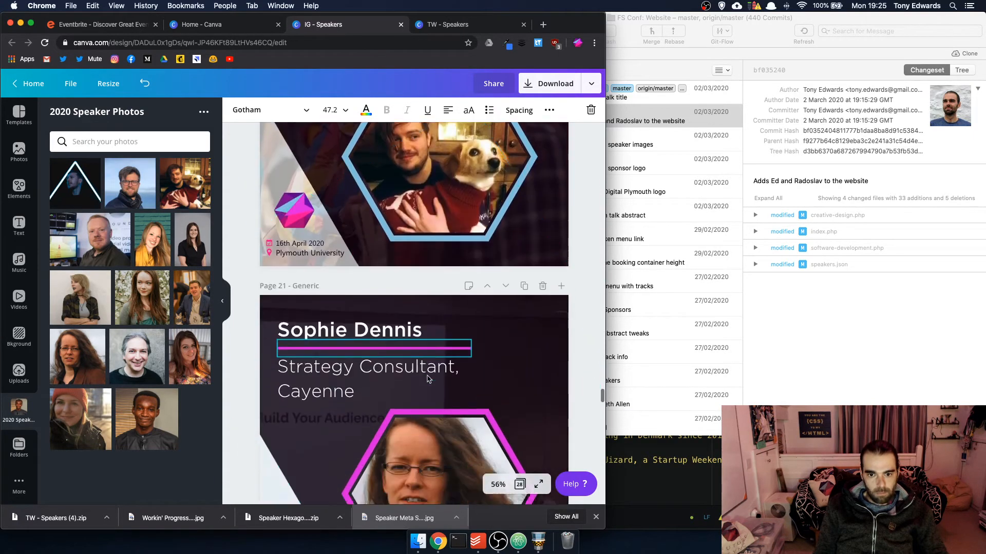
{"action": "scroll", "coordinate": [427, 379], "scroll_direction": "down", "scroll_amount": 20}
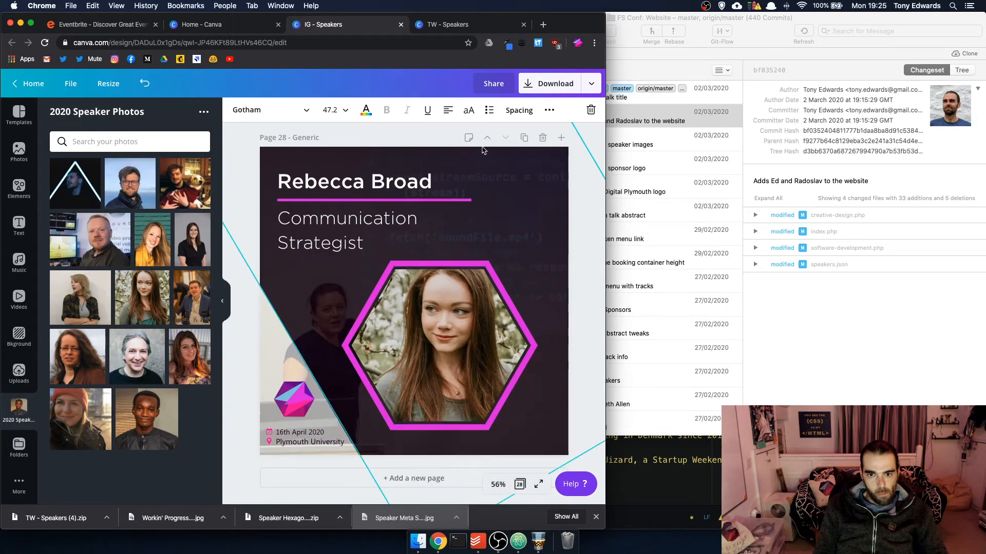
{"action": "scroll", "coordinate": [506, 192], "scroll_direction": "up", "scroll_amount": 8}
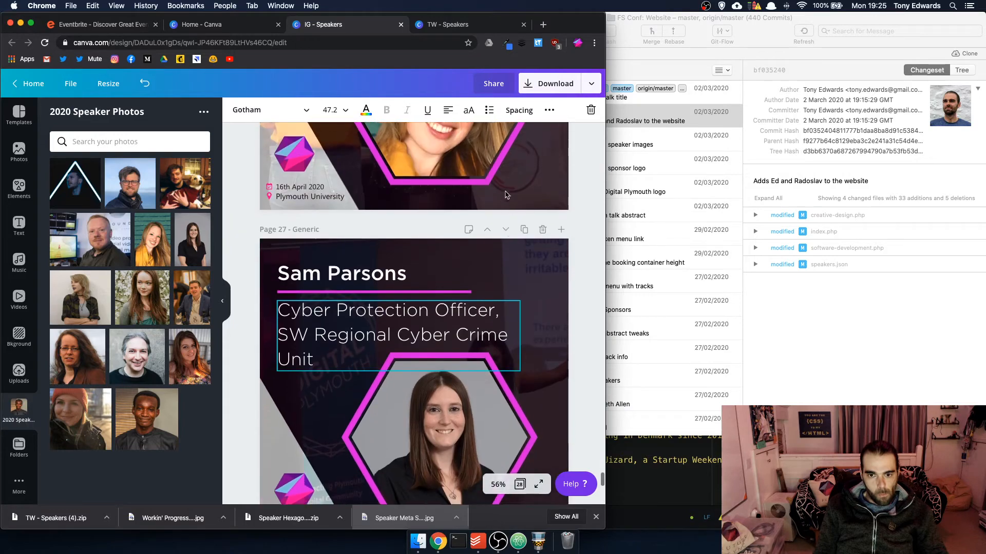
{"action": "scroll", "coordinate": [506, 195], "scroll_direction": "up", "scroll_amount": 20}
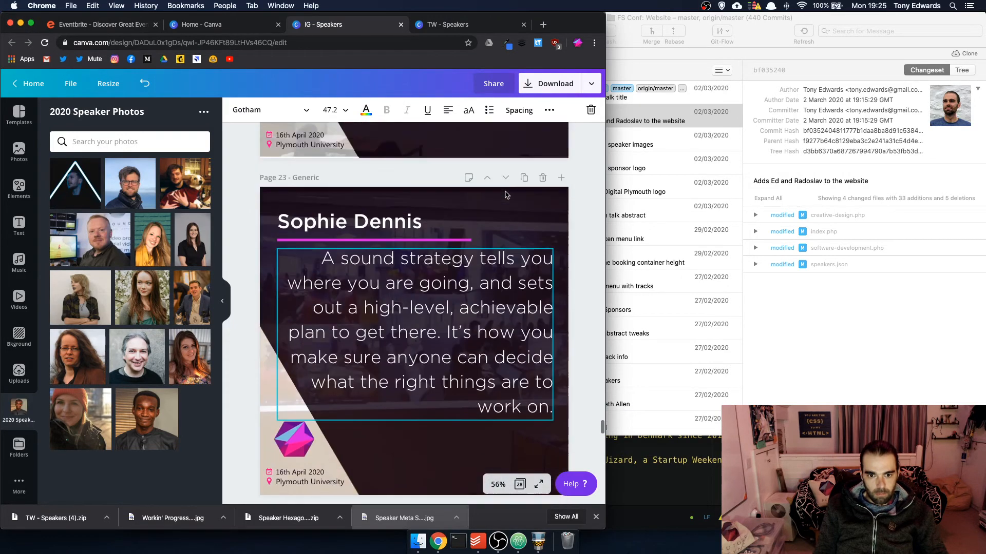
{"action": "scroll", "coordinate": [506, 195], "scroll_direction": "up", "scroll_amount": 20}
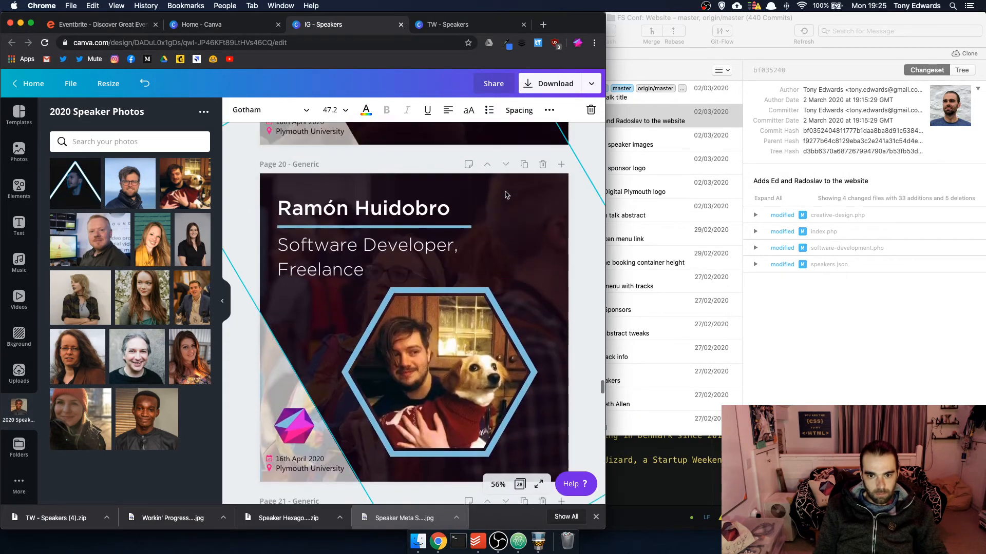
{"action": "left_click", "coordinate": [523, 164]}
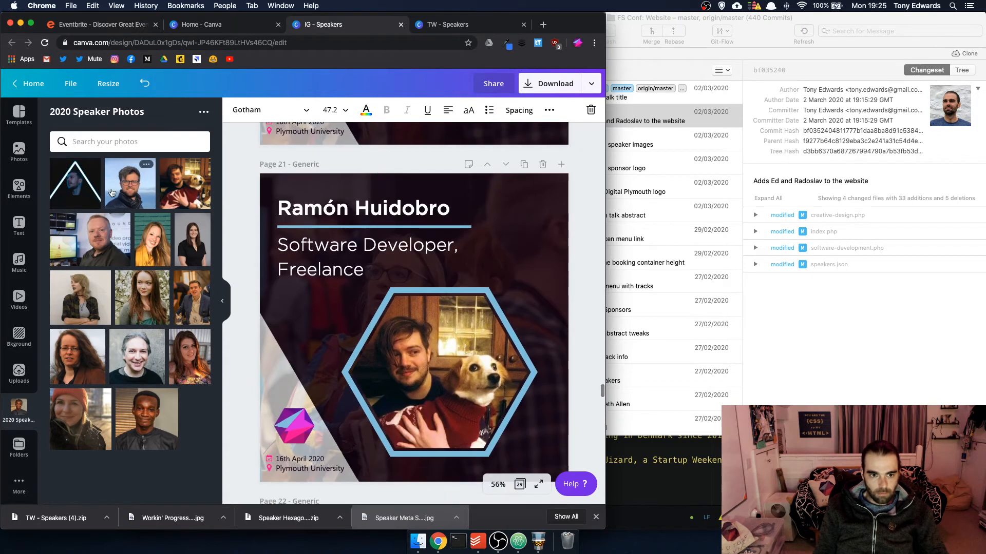
{"action": "left_click_drag", "start_coordinate": [112, 192], "coordinate": [441, 380]}
{"action": "left_click", "coordinate": [384, 210]}
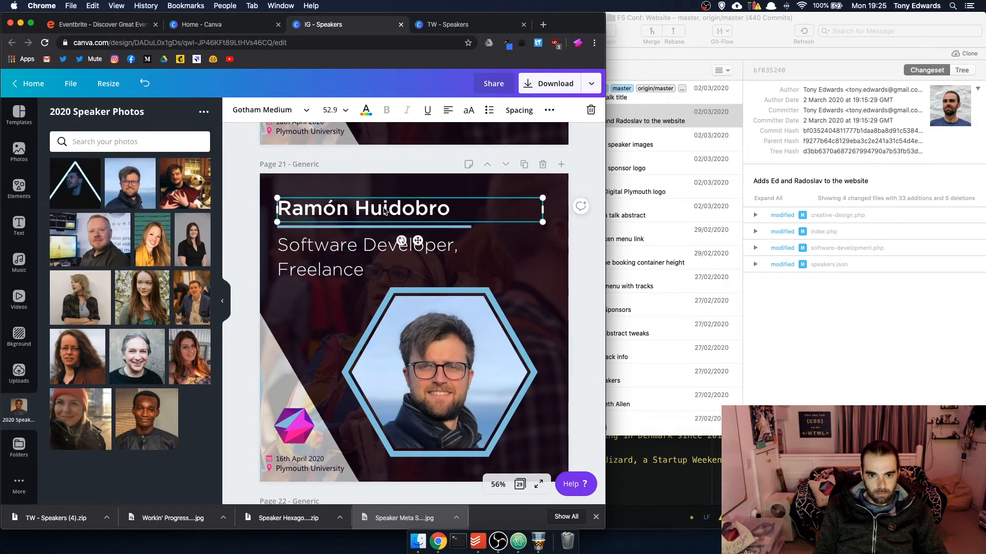
{"action": "double_click", "coordinate": [384, 211]}
{"action": "type", "text": "Ed Hazledine"}
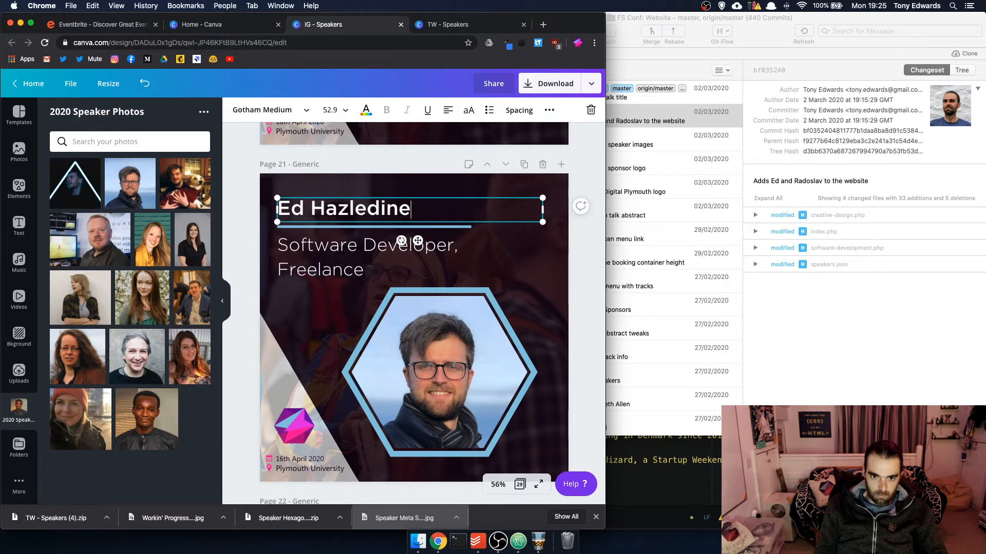
{"action": "left_click", "coordinate": [296, 249]}
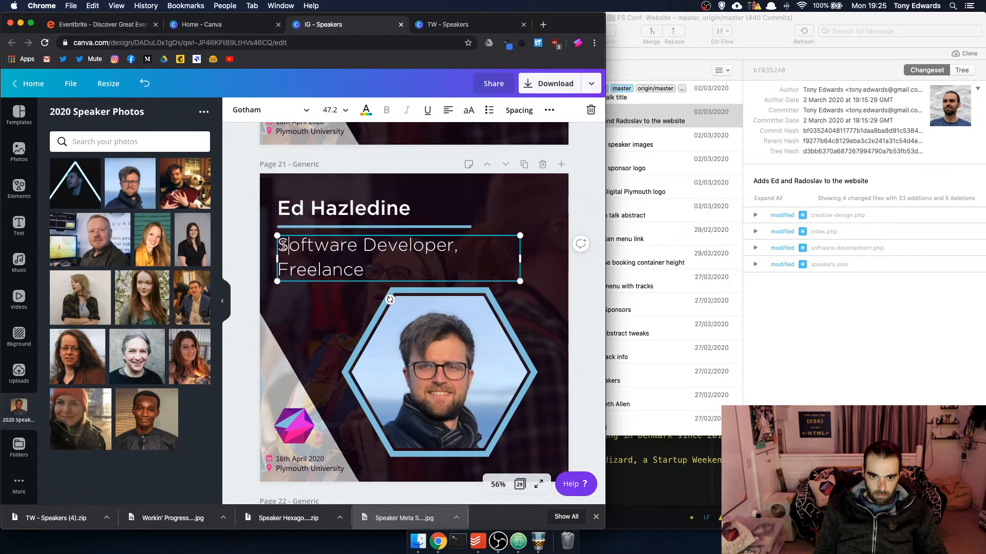
{"action": "type", "text": "Junior "}
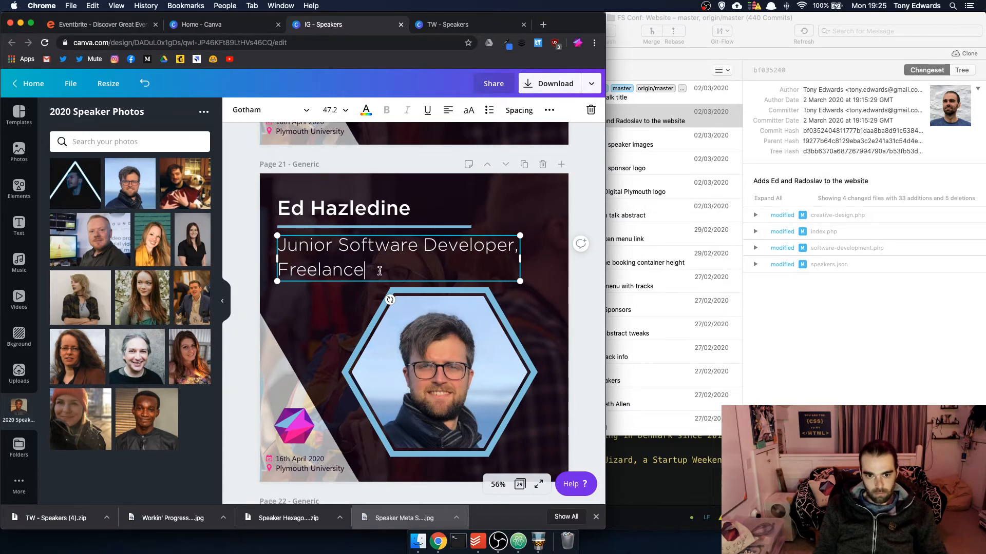
{"action": "type", "text": "Bluefruit Software"}
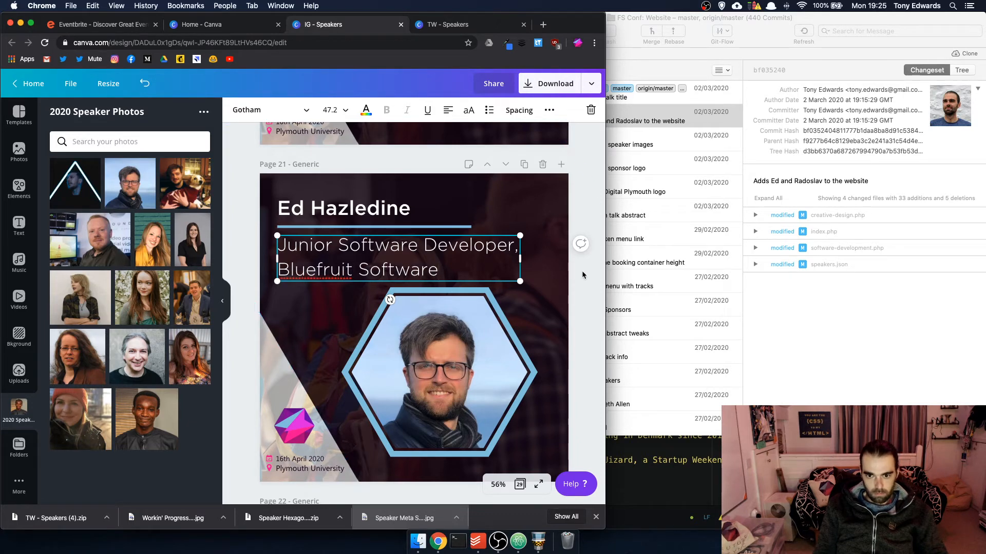
{"action": "left_click", "coordinate": [581, 270]}
{"action": "scroll", "coordinate": [582, 270], "scroll_direction": "down", "scroll_amount": 5}
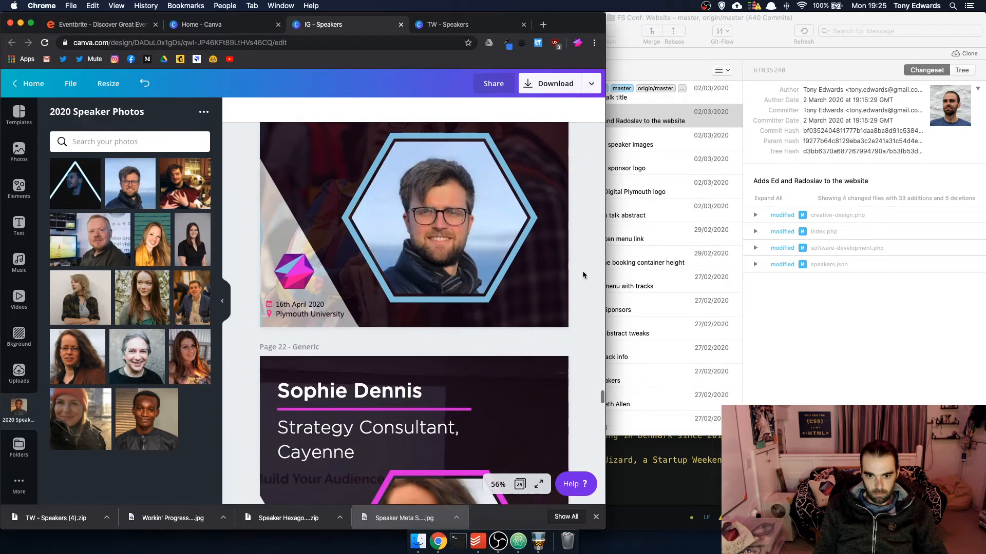
{"action": "scroll", "coordinate": [583, 270], "scroll_direction": "up", "scroll_amount": 3}
{"action": "left_click", "coordinate": [571, 286]}
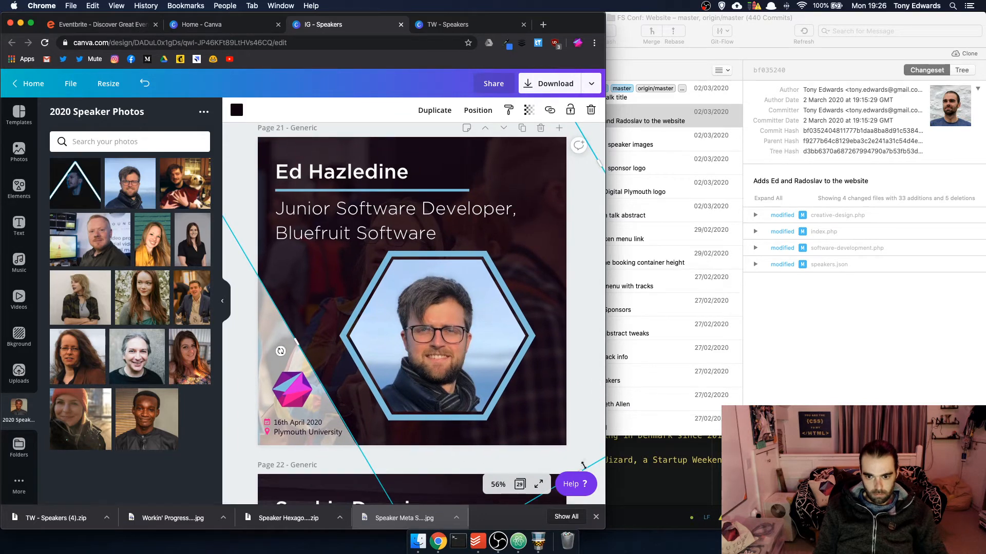
Resize the rotated shape and set an uploaded conference crowd photo as the card background
{"action": "left_click_drag", "start_coordinate": [539, 430], "coordinate": [537, 405]}
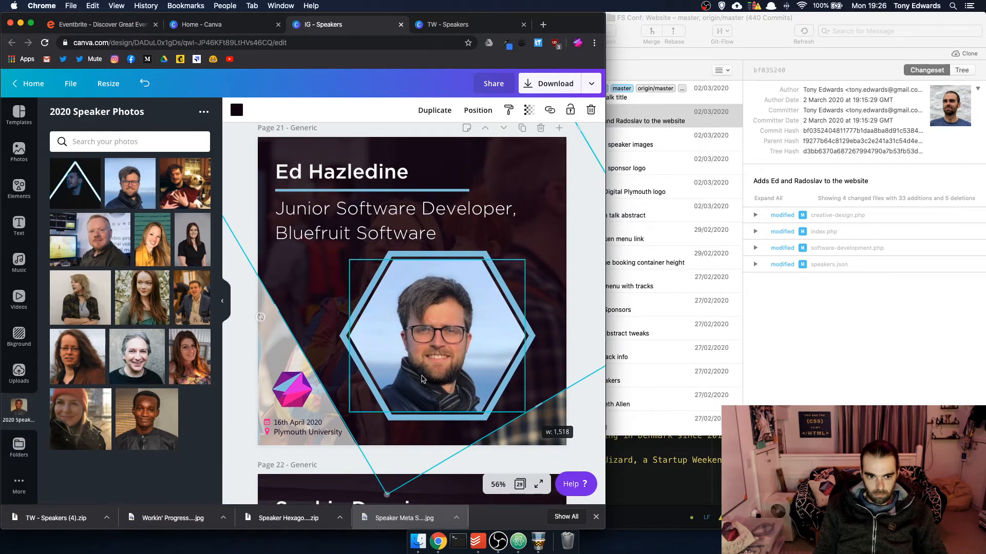
{"action": "left_click", "coordinate": [21, 370]}
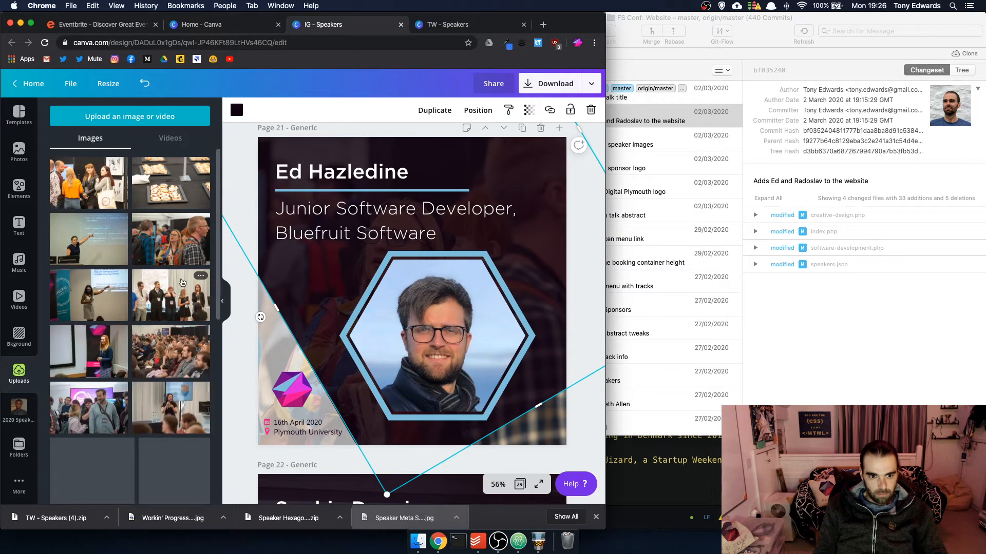
{"action": "scroll", "coordinate": [303, 284], "scroll_direction": "down", "scroll_amount": 2}
{"action": "left_click_drag", "start_coordinate": [158, 299], "coordinate": [538, 334]}
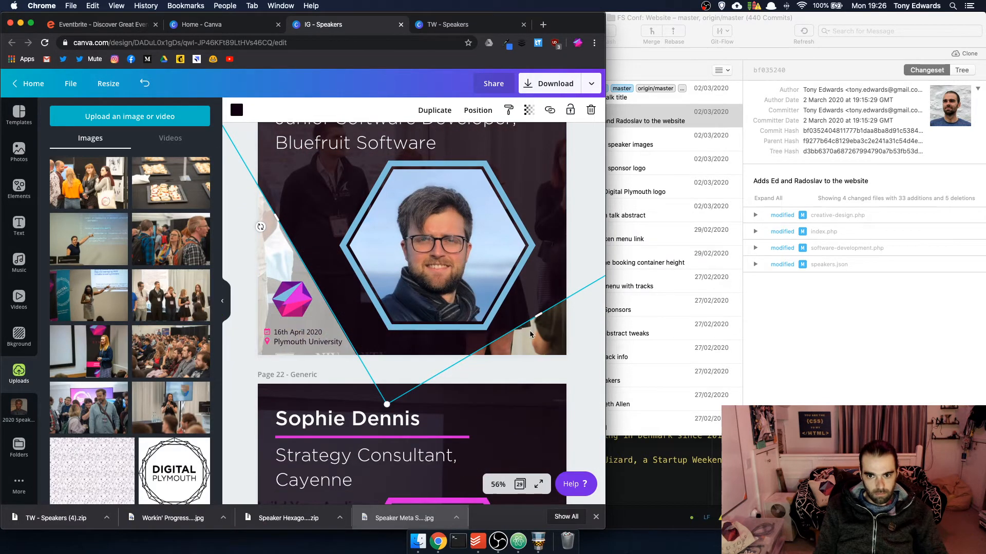
{"action": "scroll", "coordinate": [539, 339], "scroll_direction": "up", "scroll_amount": 1}
Crop the background photo, enlarging it and shifting the crowd further left
{"action": "double_click", "coordinate": [546, 360]}
{"action": "scroll", "coordinate": [437, 342], "scroll_direction": "up", "scroll_amount": 3}
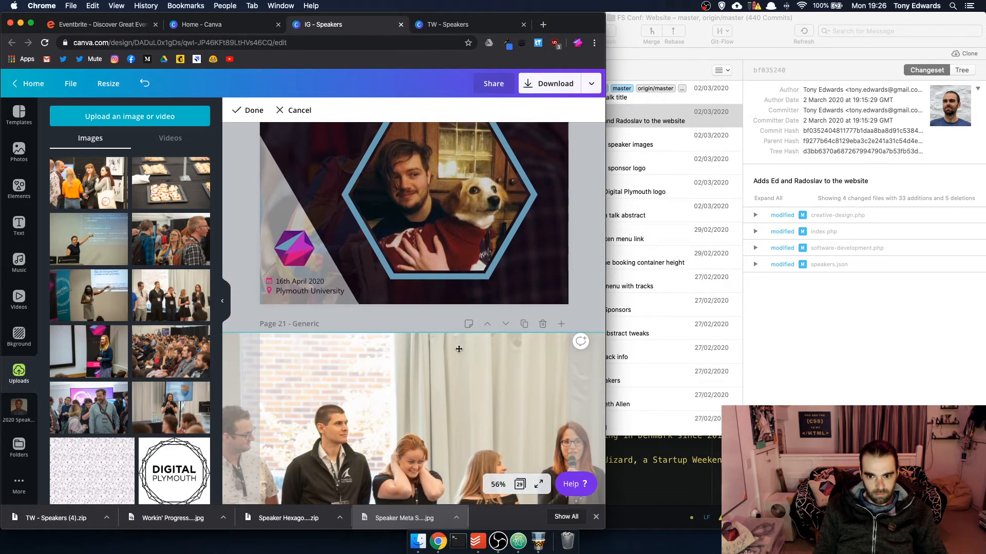
{"action": "scroll", "coordinate": [459, 349], "scroll_direction": "right", "scroll_amount": 2}
{"action": "left_click_drag", "start_coordinate": [602, 329], "coordinate": [661, 286]}
{"action": "left_click_drag", "start_coordinate": [475, 421], "coordinate": [395, 416]}
{"action": "key", "text": "Return"}
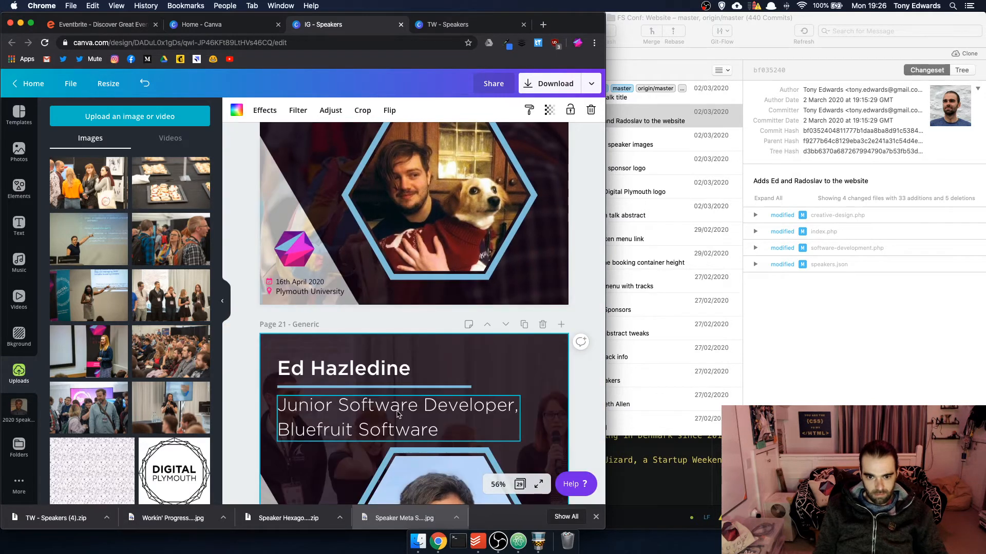
{"action": "scroll", "coordinate": [422, 401], "scroll_direction": "down", "scroll_amount": 5}
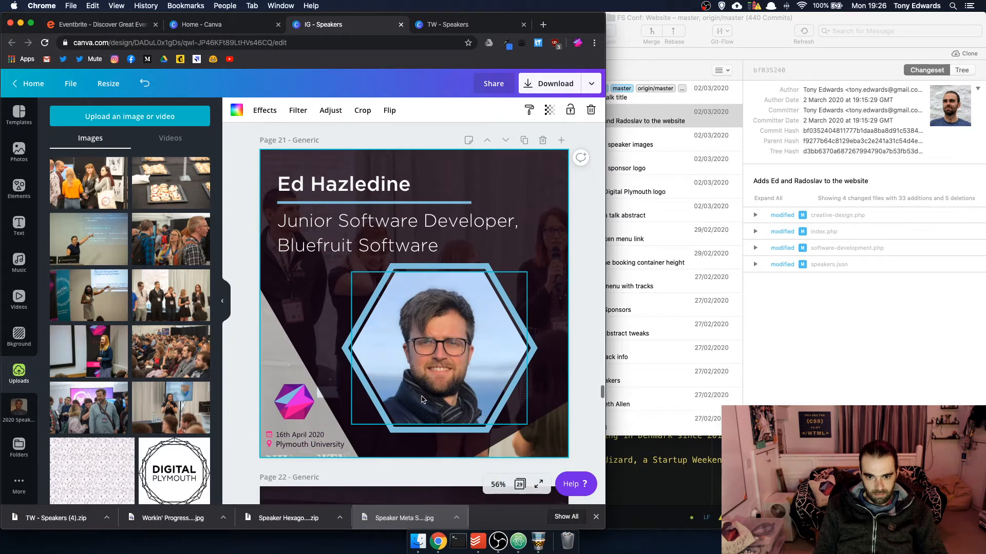
{"action": "left_click", "coordinate": [539, 404]}
{"action": "left_click_drag", "start_coordinate": [541, 411], "coordinate": [562, 466]}
{"action": "scroll", "coordinate": [544, 407], "scroll_direction": "down", "scroll_amount": 15}
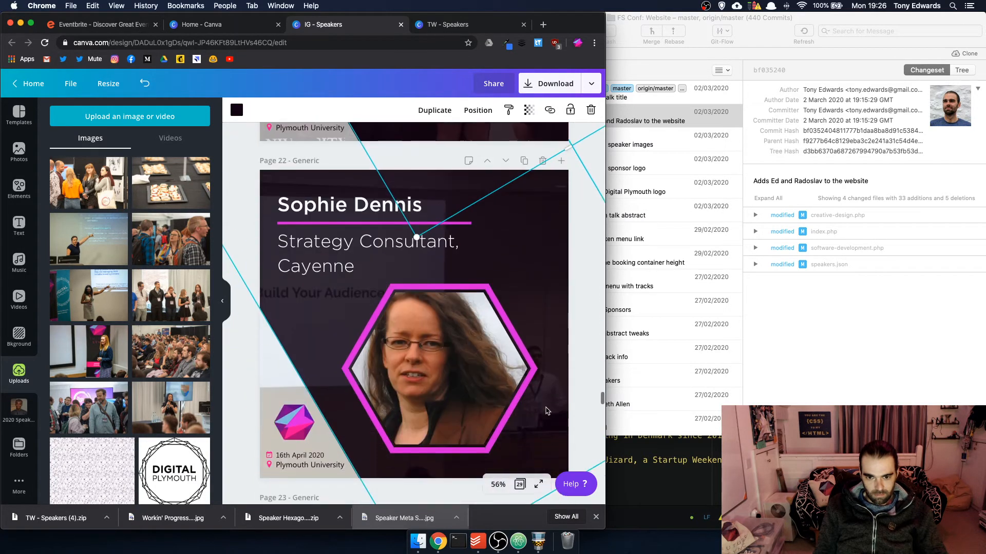
{"action": "scroll", "coordinate": [544, 407], "scroll_direction": "up", "scroll_amount": 20}
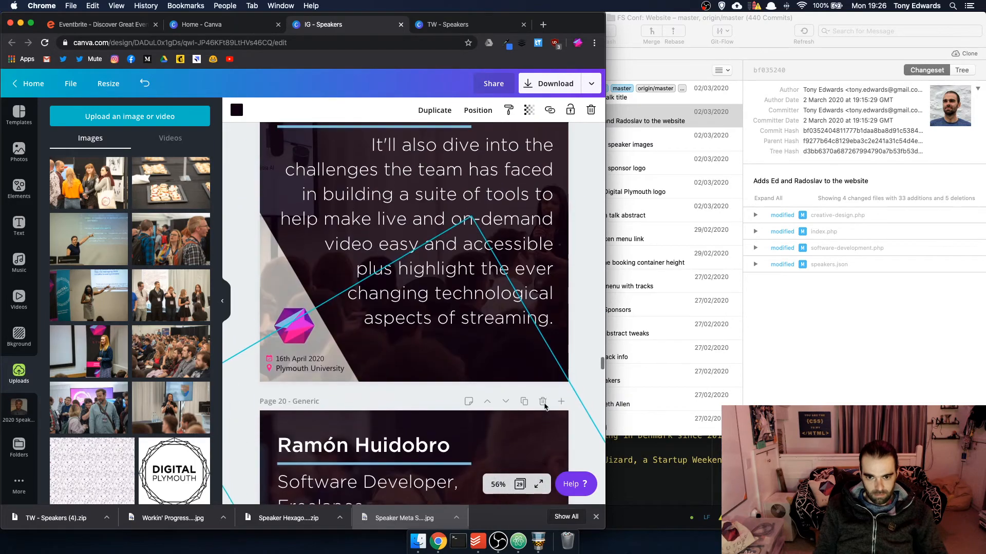
{"action": "scroll", "coordinate": [544, 407], "scroll_direction": "up", "scroll_amount": 10}
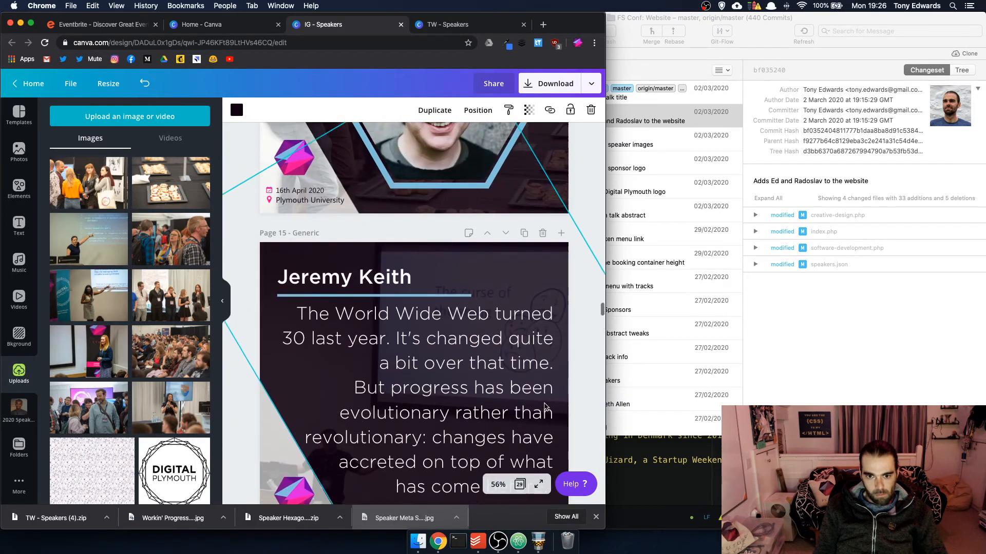
{"action": "scroll", "coordinate": [546, 407], "scroll_direction": "up", "scroll_amount": 10}
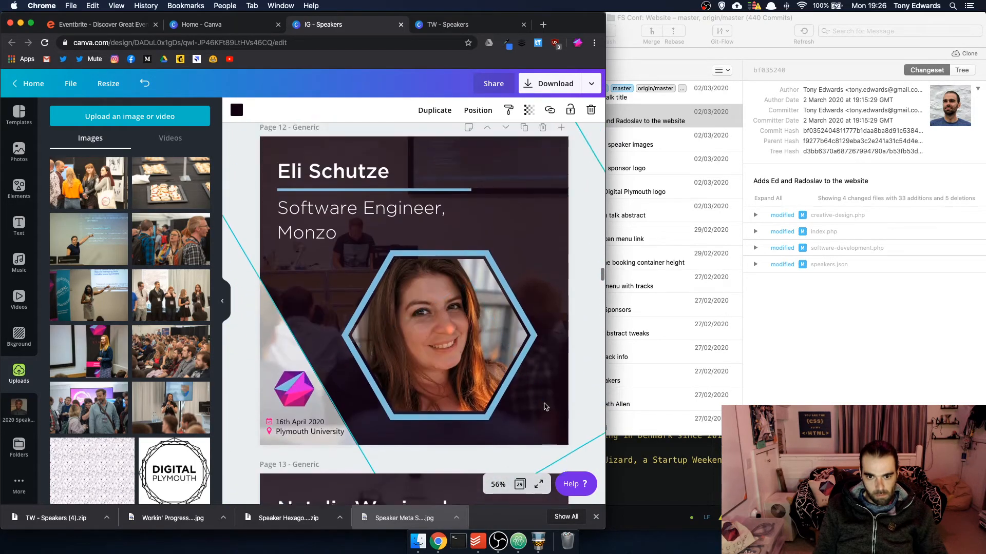
{"action": "scroll", "coordinate": [546, 407], "scroll_direction": "up", "scroll_amount": 2}
{"action": "scroll", "coordinate": [543, 385], "scroll_direction": "down", "scroll_amount": 10}
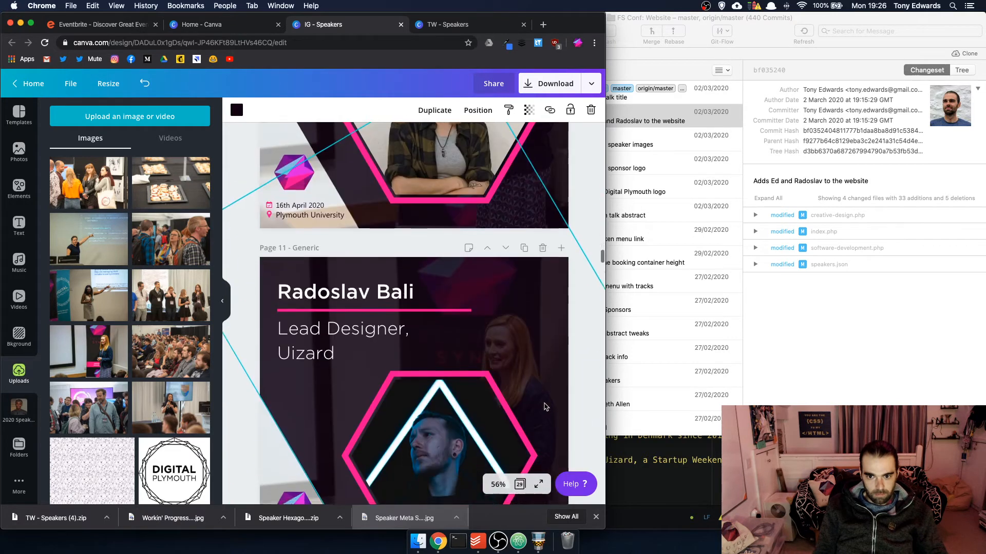
{"action": "left_click", "coordinate": [549, 348]}
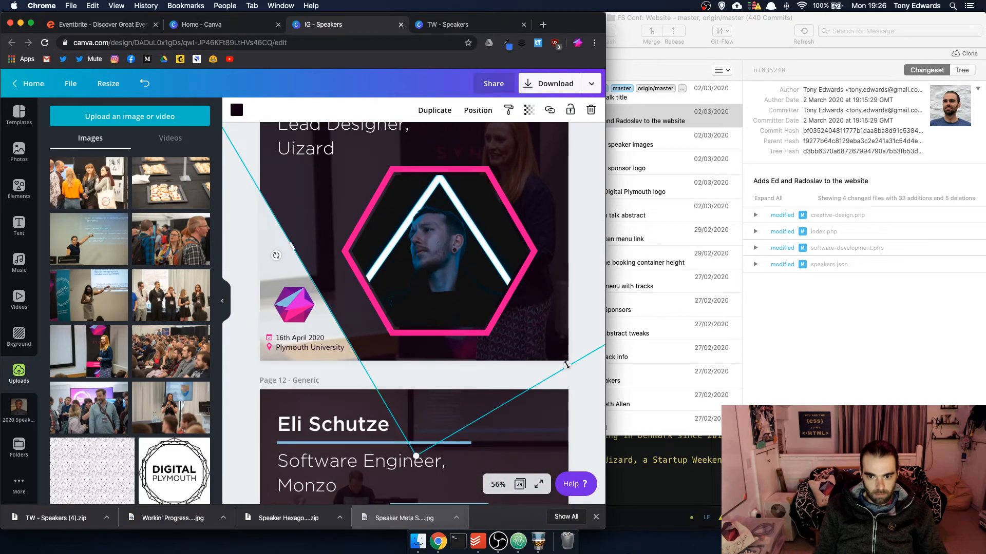
{"action": "left_click_drag", "start_coordinate": [566, 365], "coordinate": [537, 315]}
Set an uploaded lecture-hall photo as the card's background
{"action": "scroll", "coordinate": [153, 339], "scroll_direction": "down", "scroll_amount": 15}
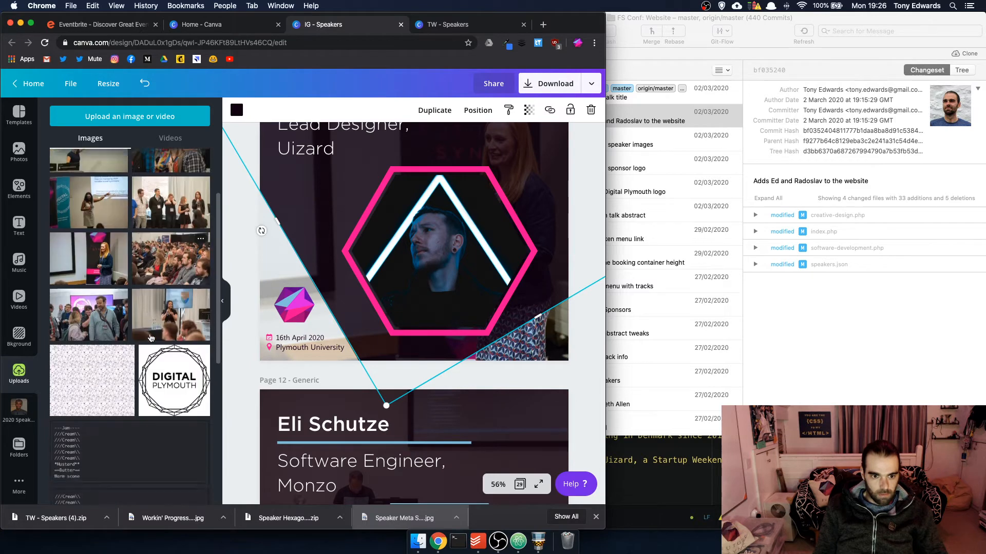
{"action": "scroll", "coordinate": [149, 336], "scroll_direction": "down", "scroll_amount": 2}
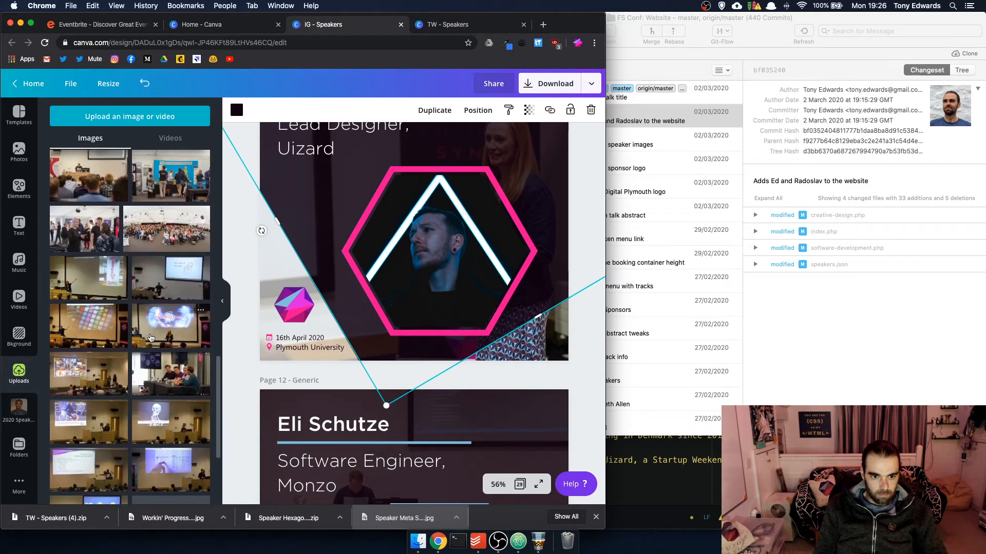
{"action": "left_click_drag", "start_coordinate": [95, 324], "coordinate": [562, 353]}
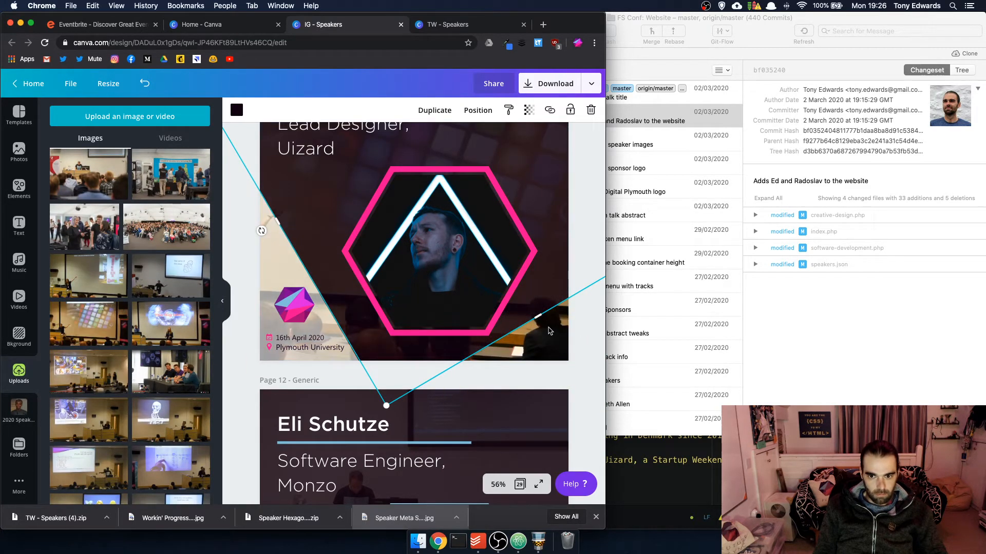
{"action": "left_click", "coordinate": [580, 414]}
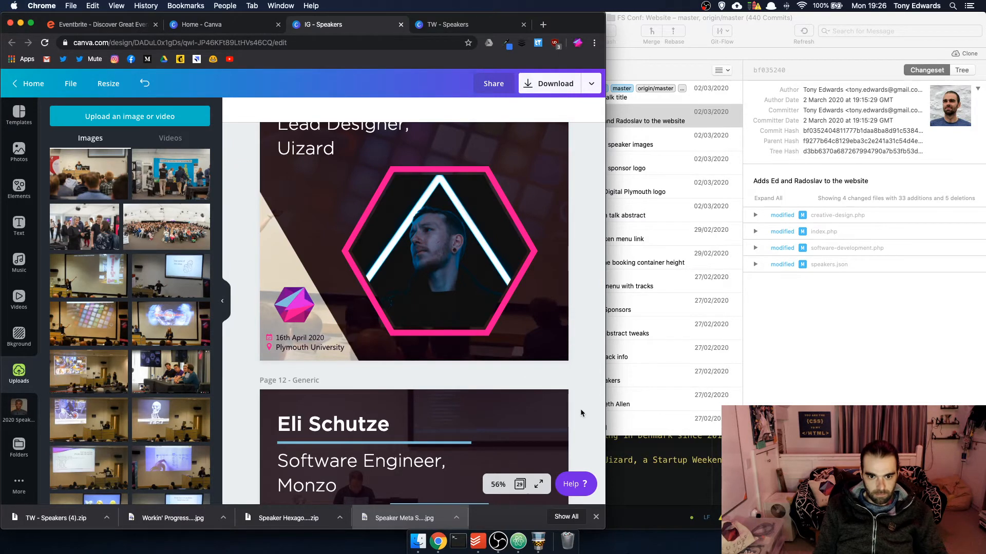
{"action": "scroll", "coordinate": [581, 411], "scroll_direction": "down", "scroll_amount": 5}
{"action": "scroll", "coordinate": [580, 412], "scroll_direction": "down", "scroll_amount": 15}
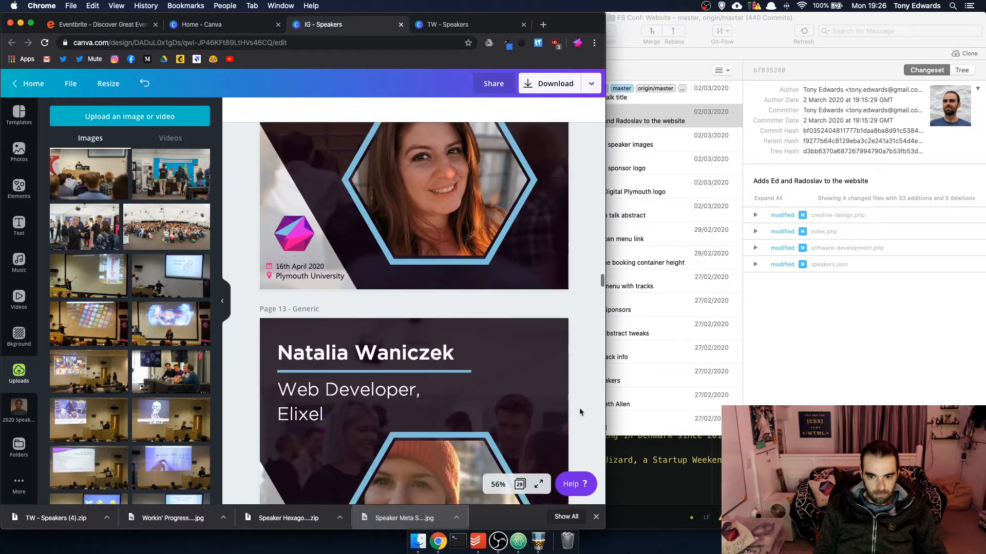
{"action": "scroll", "coordinate": [580, 412], "scroll_direction": "down", "scroll_amount": 15}
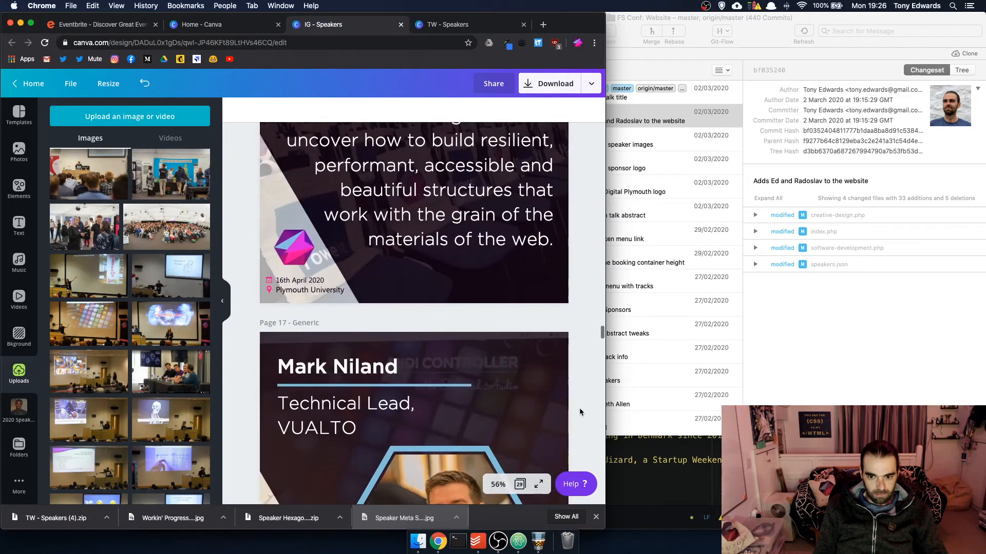
{"action": "scroll", "coordinate": [580, 412], "scroll_direction": "down", "scroll_amount": 20}
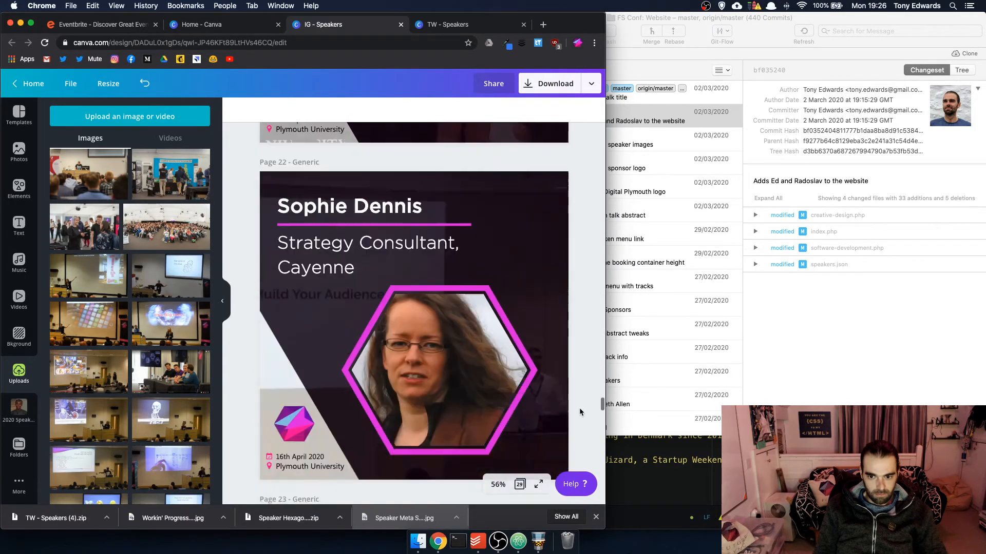
{"action": "scroll", "coordinate": [580, 411], "scroll_direction": "down", "scroll_amount": 10}
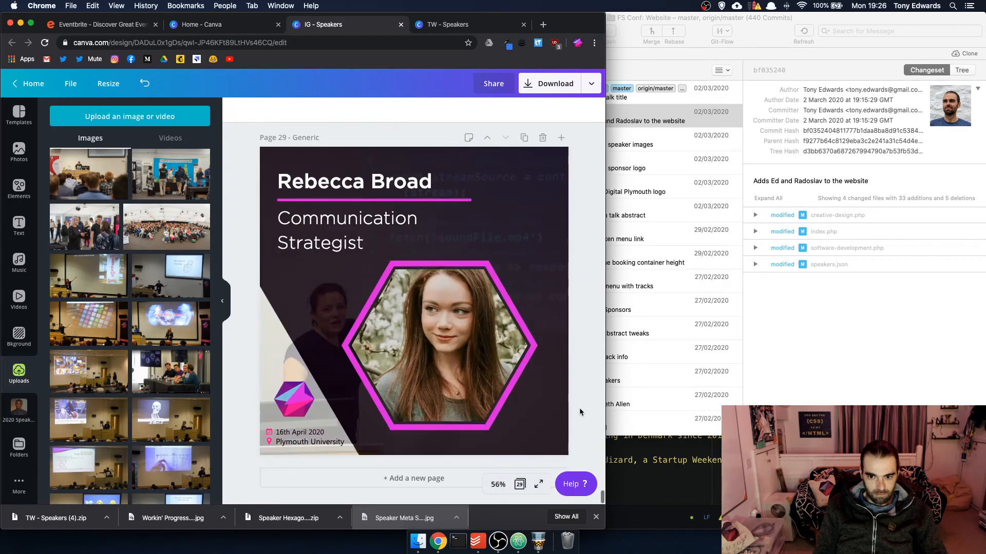
{"action": "scroll", "coordinate": [580, 411], "scroll_direction": "up", "scroll_amount": 8}
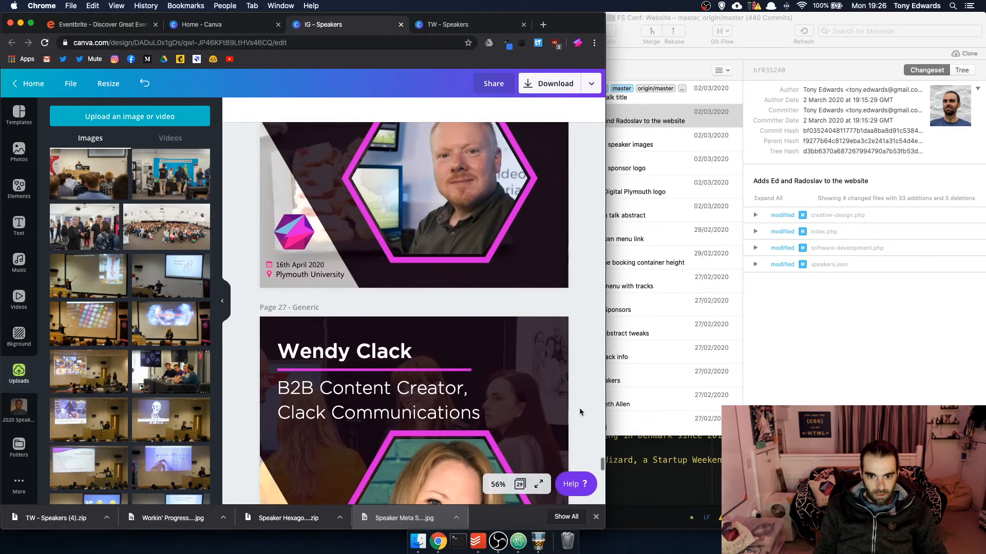
Set the download file type to JPG
{"action": "left_click", "coordinate": [539, 85]}
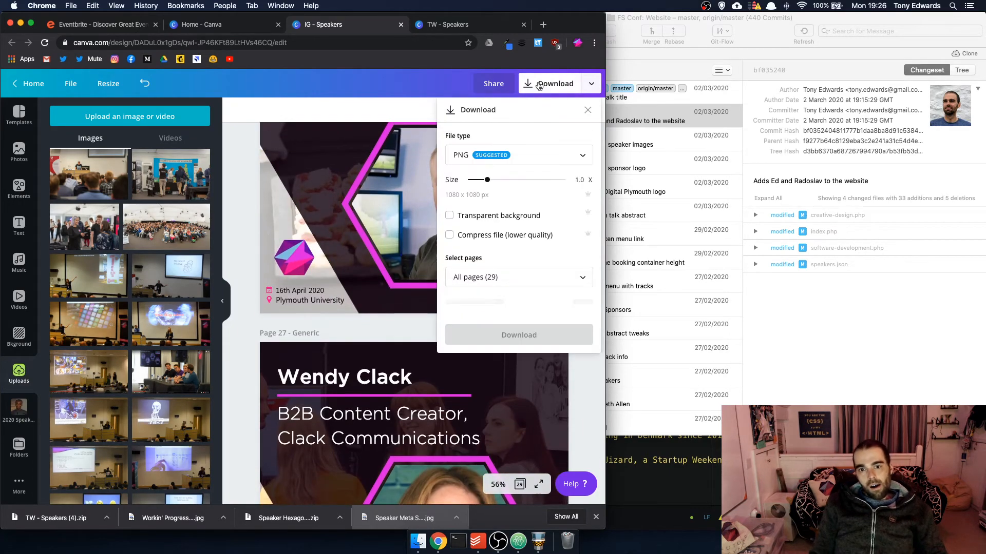
{"action": "left_click", "coordinate": [535, 164]}
{"action": "left_click", "coordinate": [520, 183]}
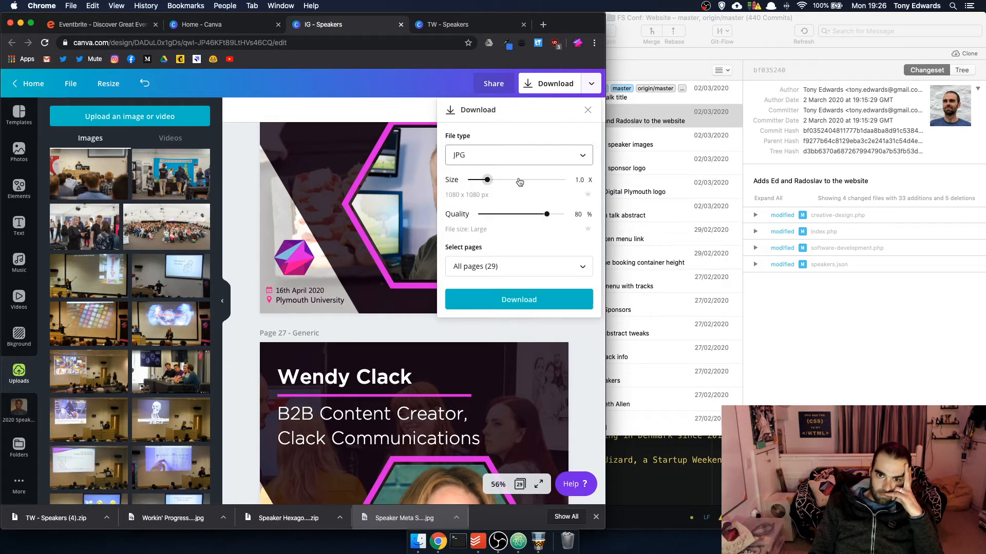
Select pages 5–8, 11 and 21 for export and start the download
{"action": "left_click", "coordinate": [540, 276]}
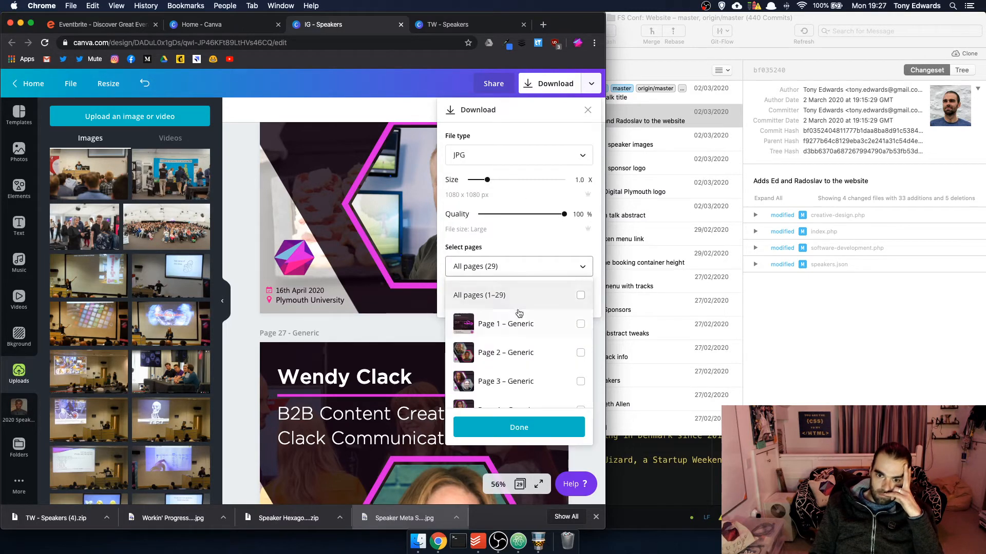
{"action": "scroll", "coordinate": [518, 314], "scroll_direction": "down", "scroll_amount": 2}
{"action": "scroll", "coordinate": [518, 314], "scroll_direction": "down", "scroll_amount": 2}
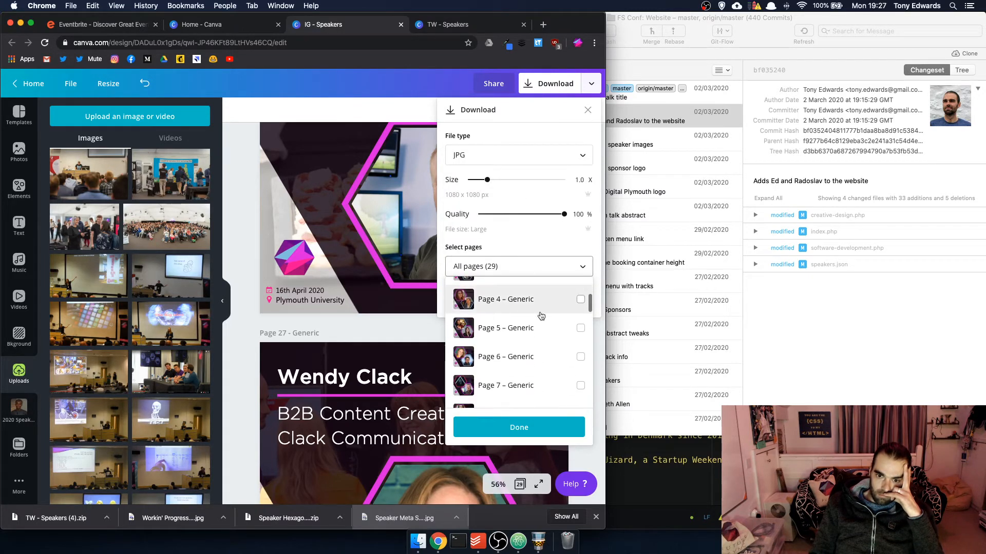
{"action": "left_click", "coordinate": [542, 329]}
{"action": "left_click", "coordinate": [542, 357]}
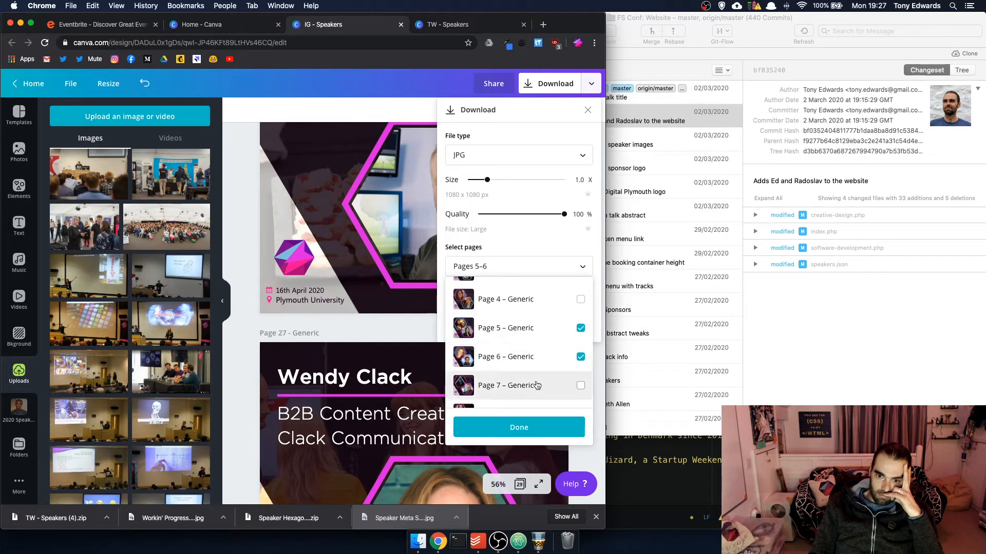
{"action": "left_click", "coordinate": [542, 385]}
{"action": "scroll", "coordinate": [544, 347], "scroll_direction": "down", "scroll_amount": 3}
{"action": "left_click", "coordinate": [539, 337]}
{"action": "scroll", "coordinate": [537, 341], "scroll_direction": "down", "scroll_amount": 4}
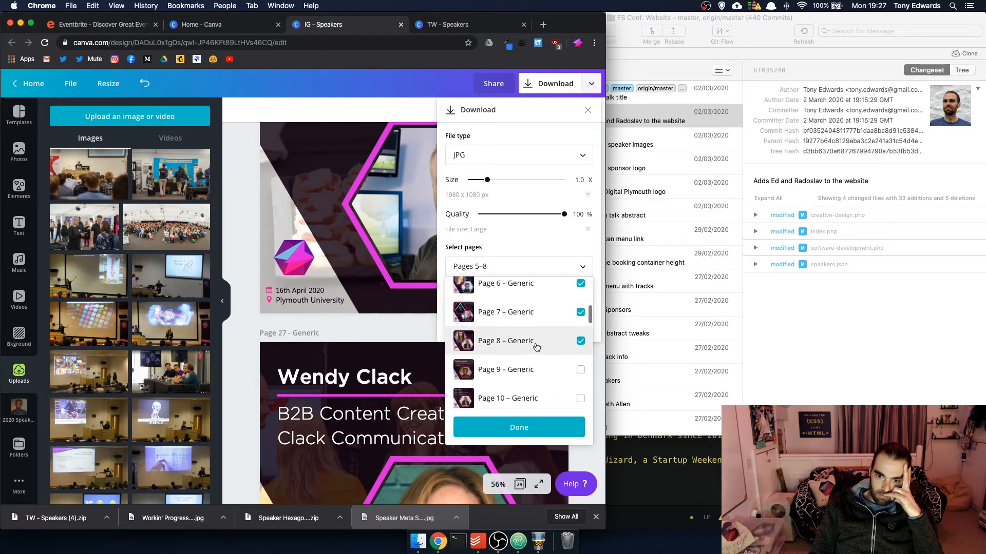
{"action": "scroll", "coordinate": [531, 329], "scroll_direction": "down", "scroll_amount": 1}
{"action": "left_click", "coordinate": [528, 307]}
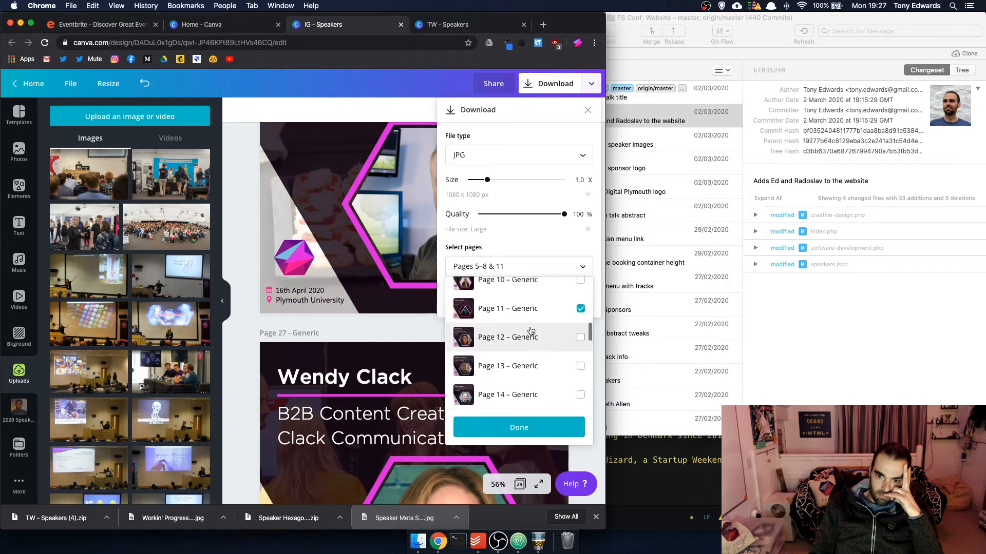
{"action": "scroll", "coordinate": [530, 324], "scroll_direction": "down", "scroll_amount": 3}
{"action": "scroll", "coordinate": [531, 331], "scroll_direction": "down", "scroll_amount": 5}
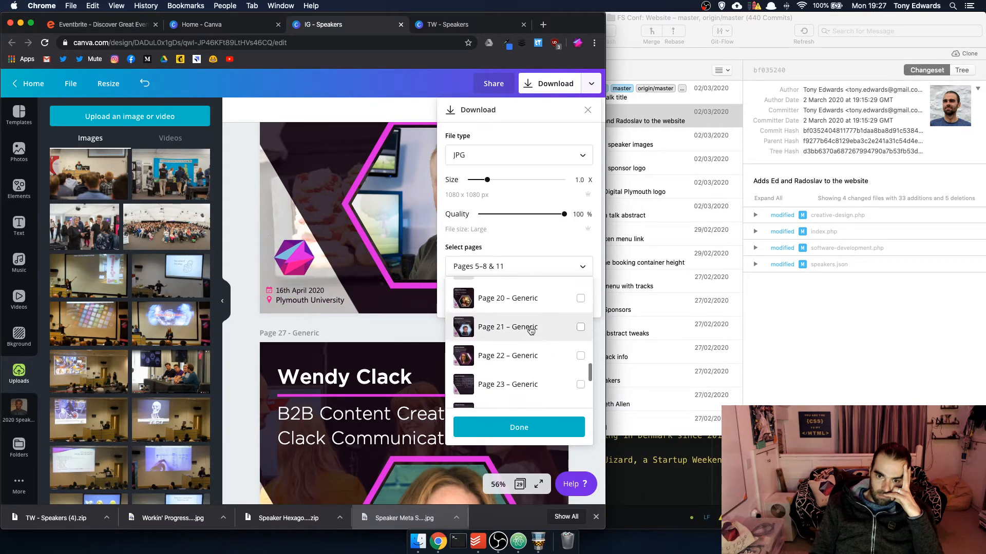
{"action": "left_click", "coordinate": [534, 349]}
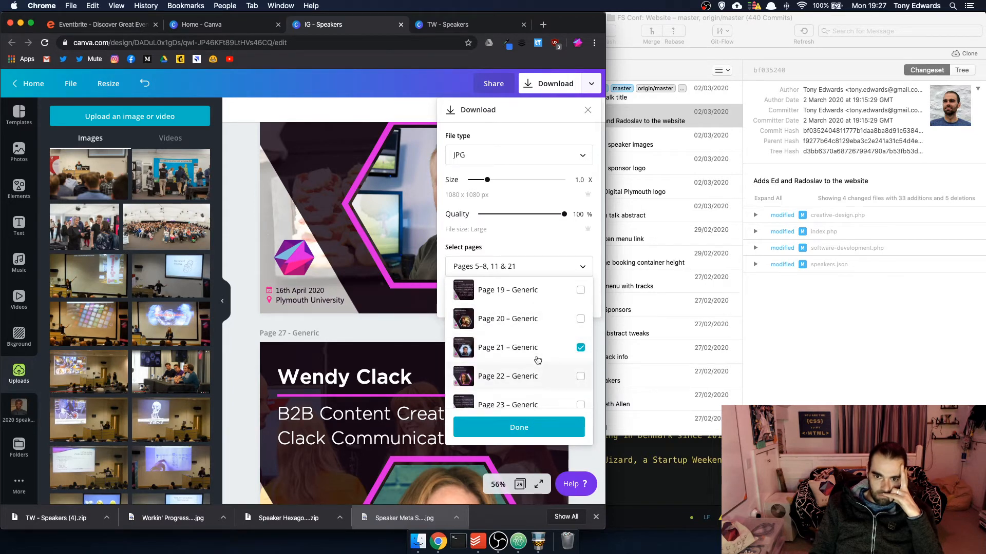
{"action": "left_click", "coordinate": [528, 429]}
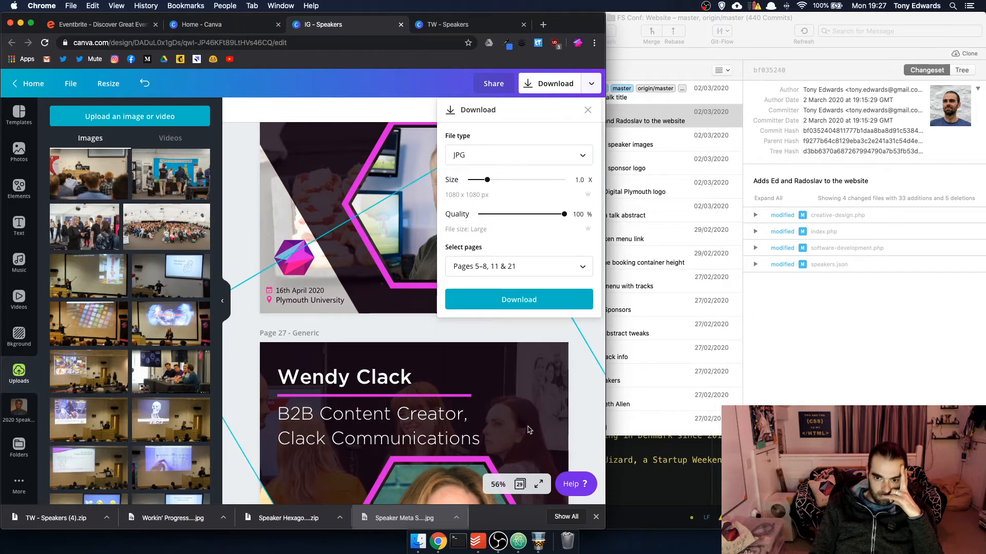
{"action": "left_click", "coordinate": [520, 303]}
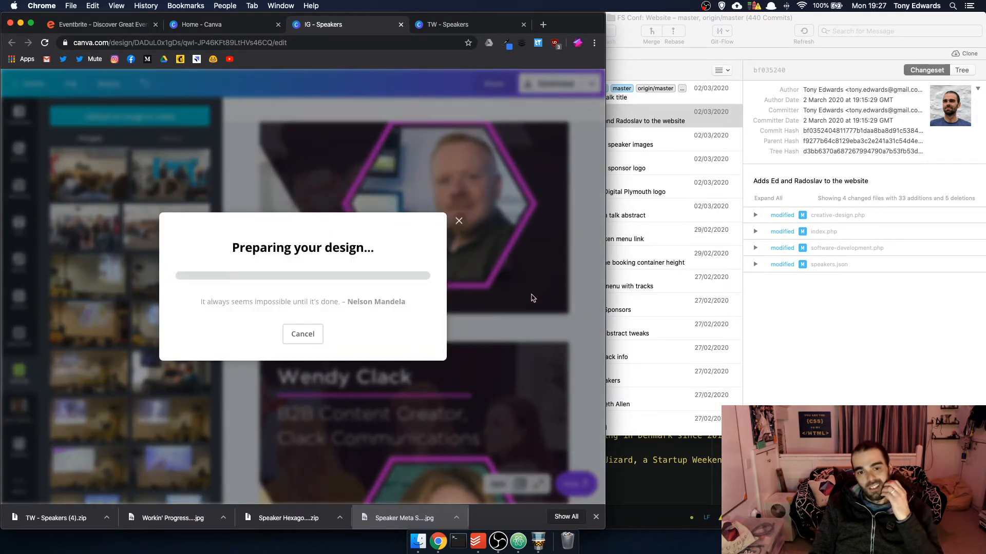
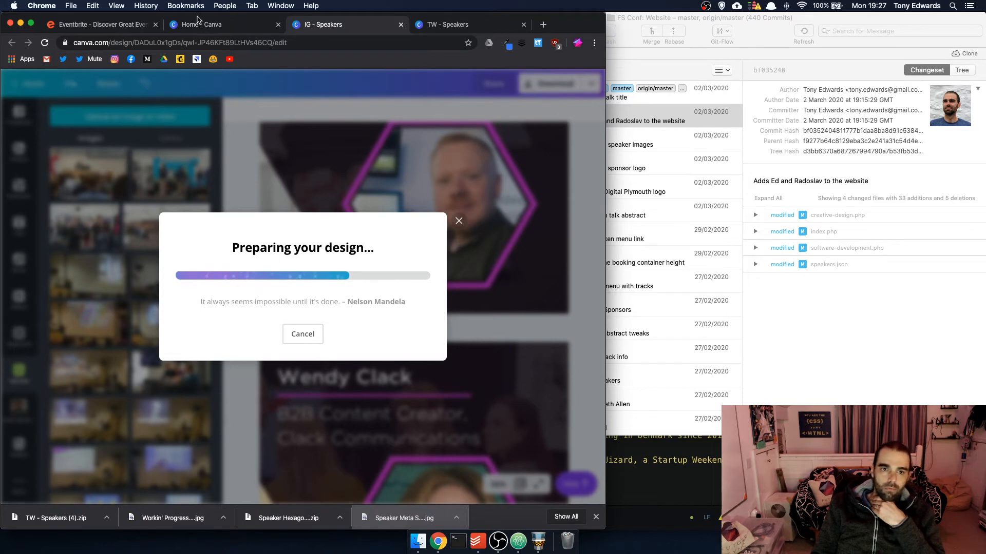
Return to the Canva home page and open the IG - Speaker Stories design
{"action": "left_click", "coordinate": [197, 23]}
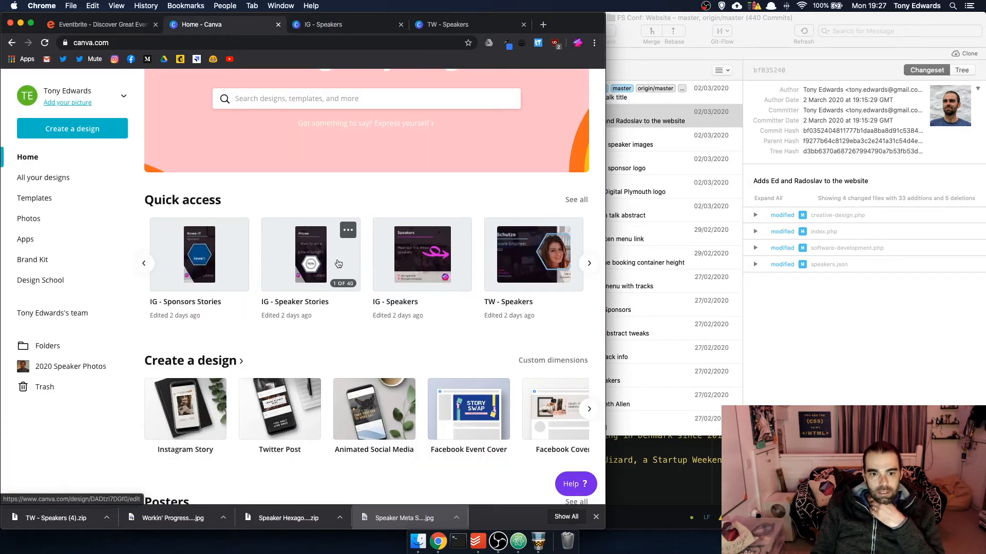
{"action": "left_click", "coordinate": [338, 264]}
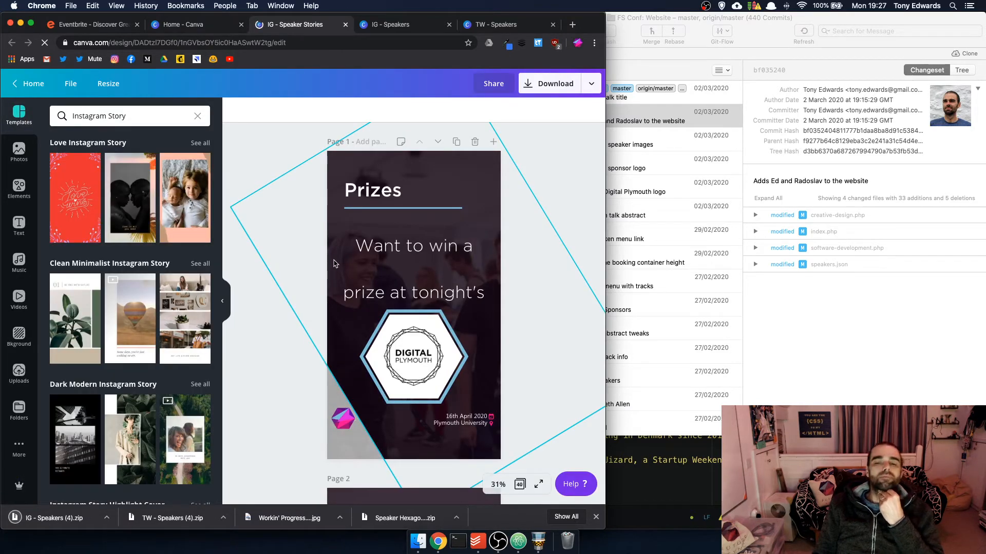
Duplicate the speaker's photo page and move the copy down two places
{"action": "scroll", "coordinate": [373, 299], "scroll_direction": "down", "scroll_amount": 20}
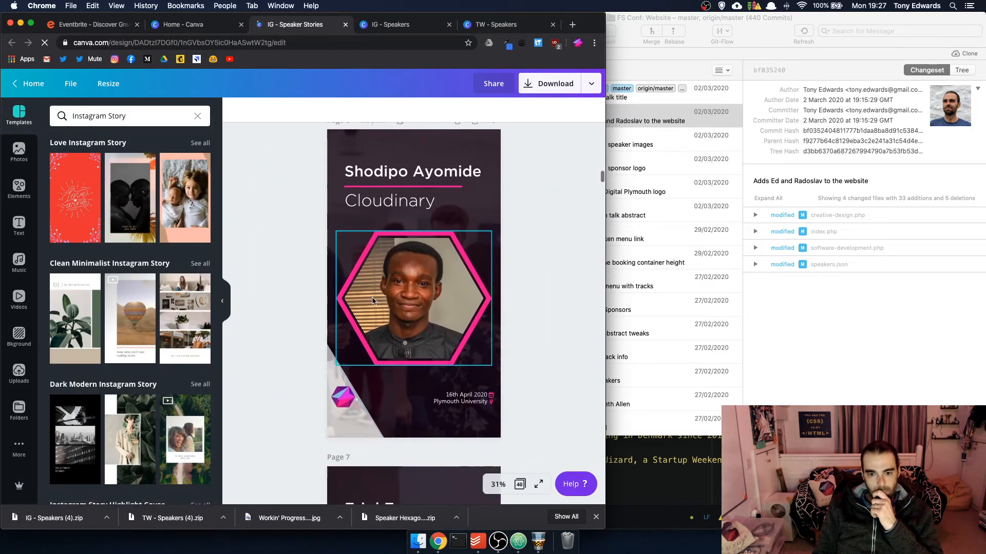
{"action": "scroll", "coordinate": [372, 300], "scroll_direction": "down", "scroll_amount": 20}
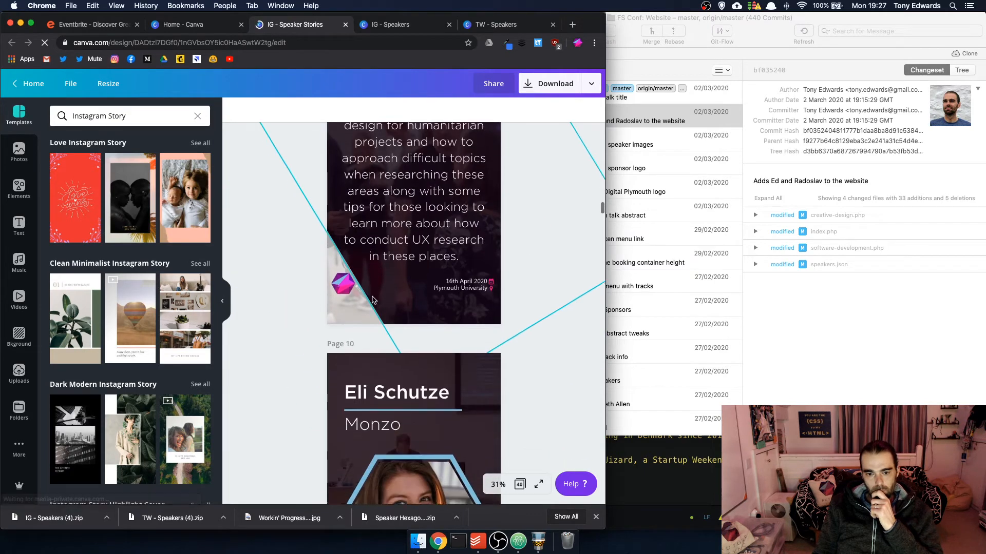
{"action": "scroll", "coordinate": [373, 300], "scroll_direction": "up", "scroll_amount": 12}
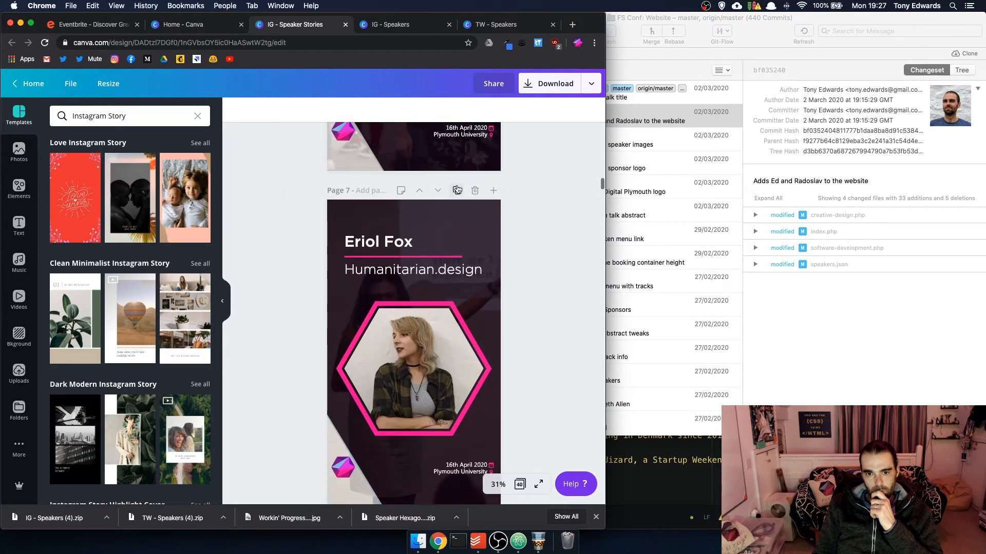
{"action": "left_click", "coordinate": [457, 190]}
{"action": "left_click", "coordinate": [438, 191]}
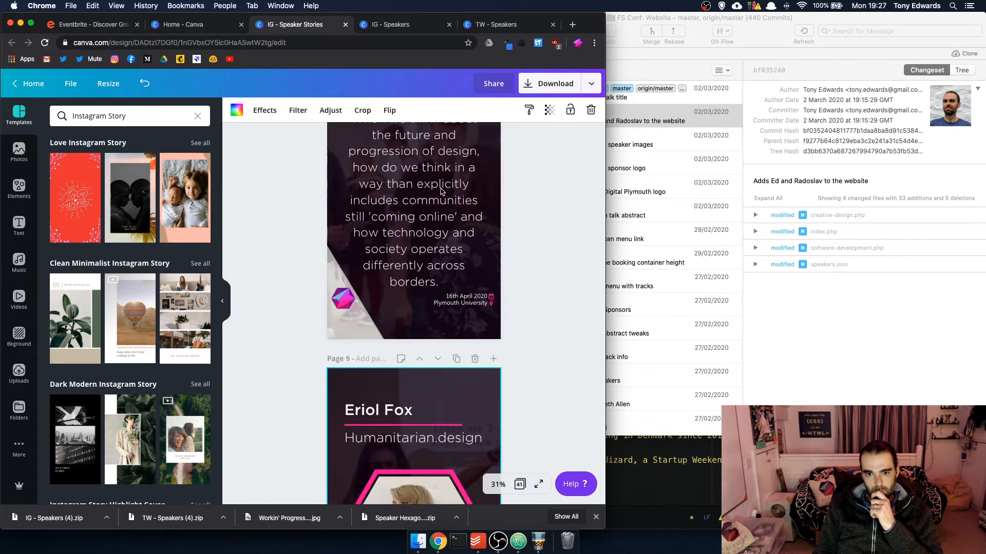
{"action": "left_click", "coordinate": [438, 190]}
Duplicate the talk-abstract page and move that copy up one place
{"action": "scroll", "coordinate": [441, 192], "scroll_direction": "down", "scroll_amount": 3}
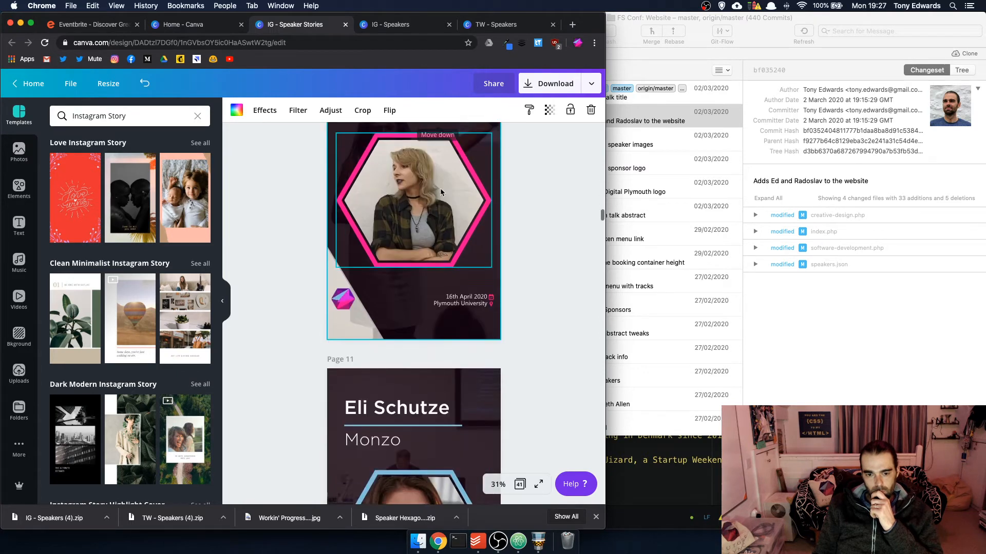
{"action": "scroll", "coordinate": [441, 192], "scroll_direction": "up", "scroll_amount": 6}
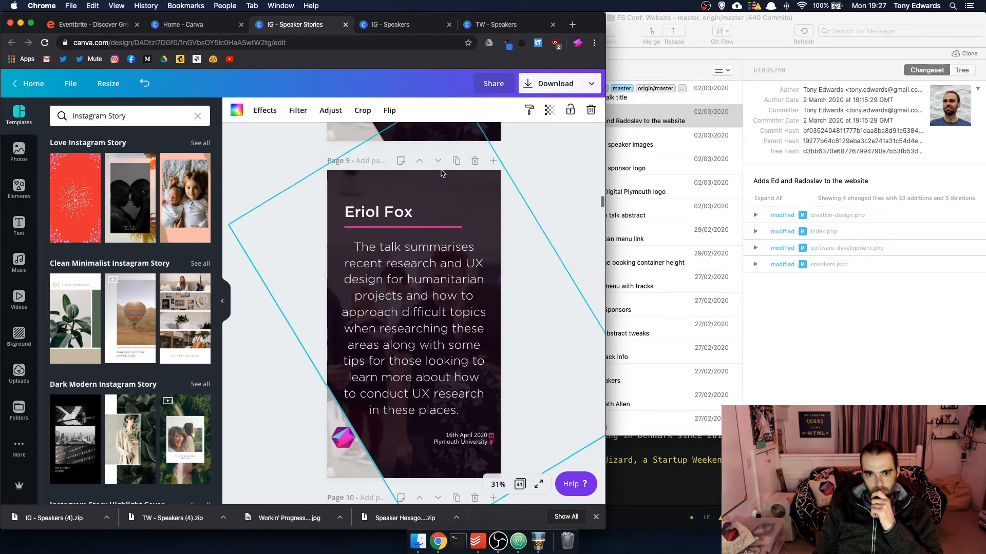
{"action": "left_click", "coordinate": [457, 161]}
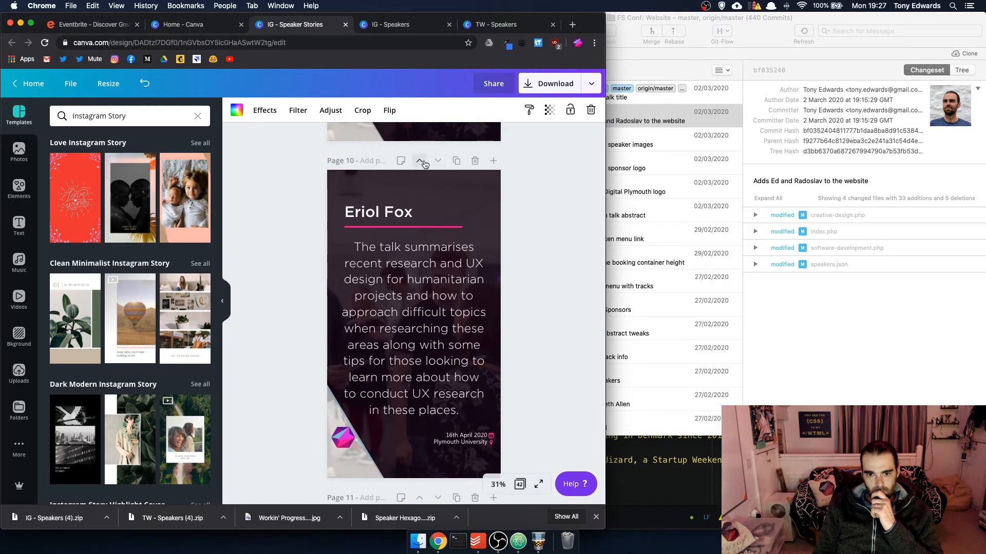
{"action": "left_click", "coordinate": [422, 162]}
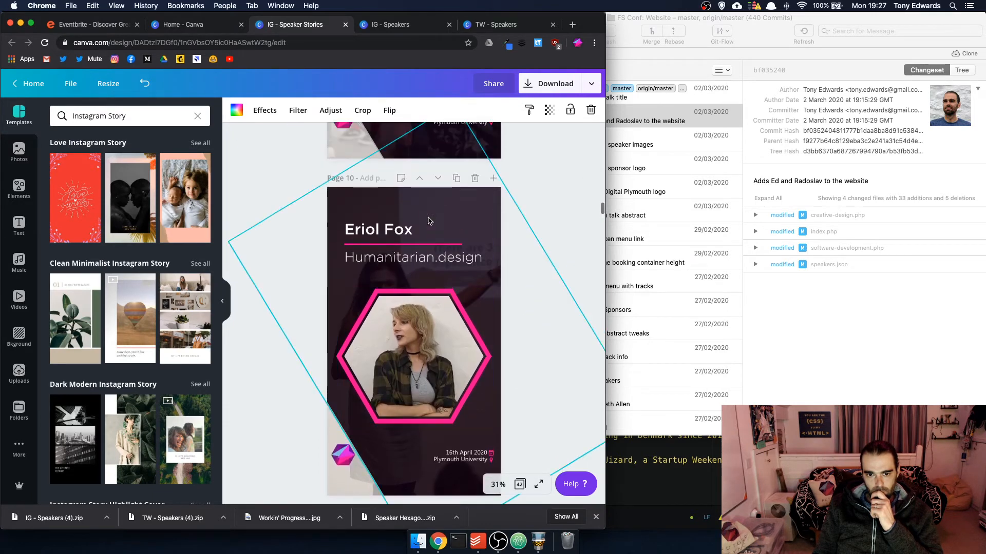
{"action": "left_click", "coordinate": [34, 367]}
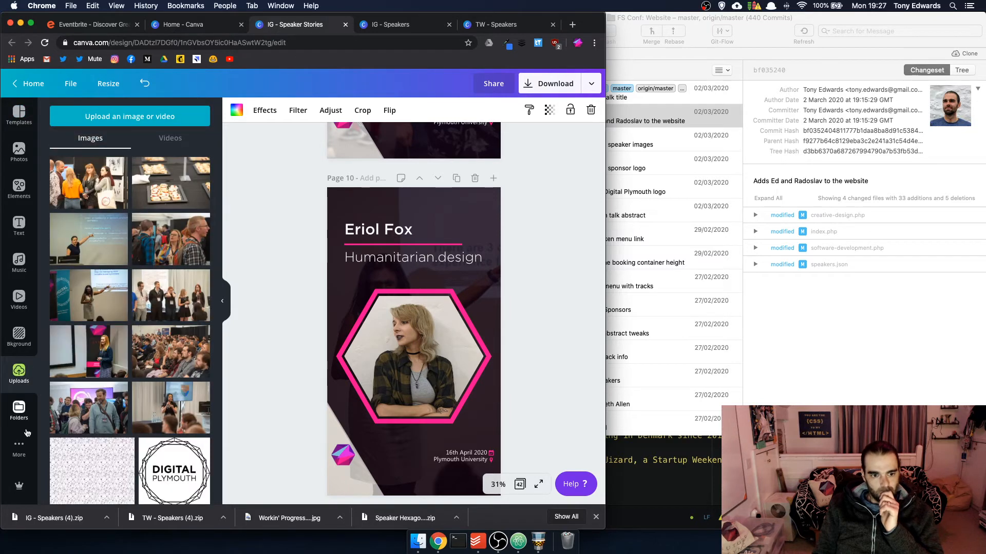
Place a new speaker photo from the 2020 Speaker Photos folder into the hexagon frame
{"action": "left_click", "coordinate": [14, 411]}
{"action": "left_click", "coordinate": [120, 385]}
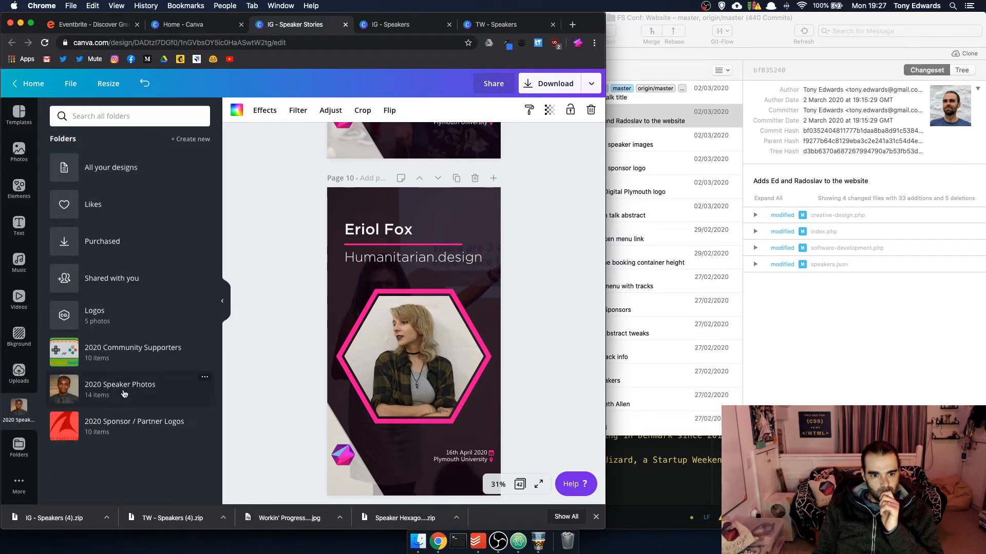
{"action": "left_click_drag", "start_coordinate": [77, 183], "coordinate": [413, 357]}
Replace the speaker name and set the company name to Uizard
{"action": "left_click", "coordinate": [376, 234]}
{"action": "left_click", "coordinate": [376, 234]}
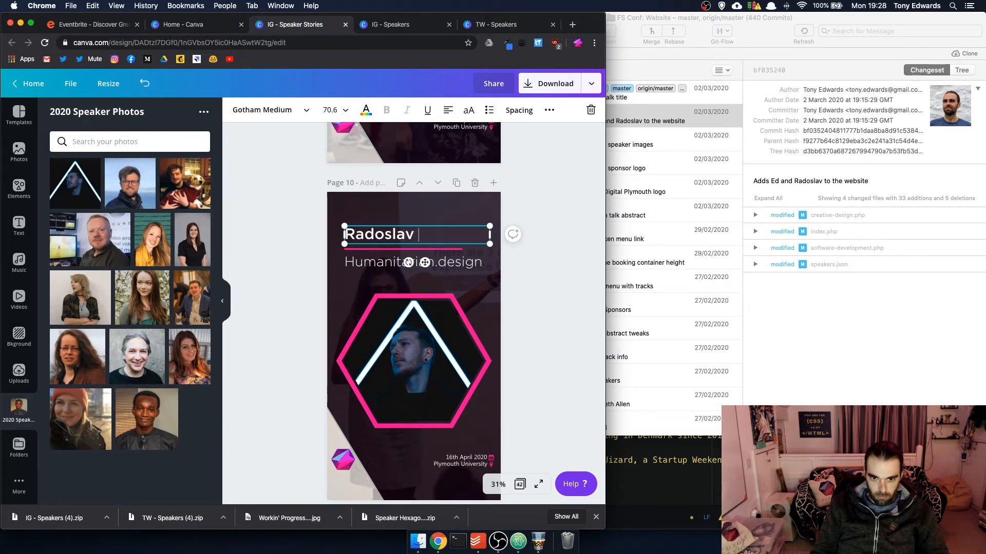
{"action": "left_click", "coordinate": [384, 261]}
{"action": "left_click", "coordinate": [384, 262]}
{"action": "type", "text": "Uizard"}
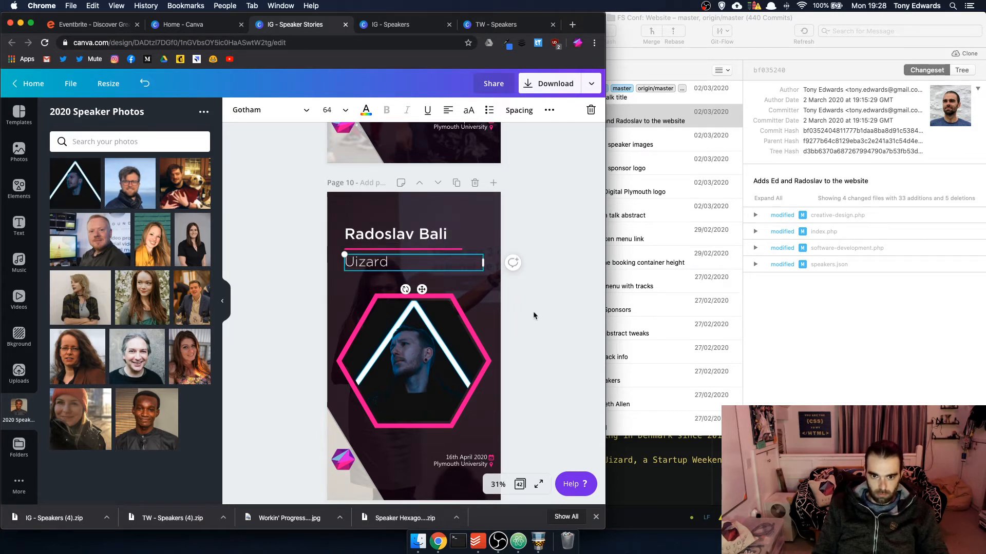
{"action": "left_click", "coordinate": [546, 315]}
Put the new speaker's name on the abstract page and duplicate that page
{"action": "scroll", "coordinate": [545, 314], "scroll_direction": "down", "scroll_amount": 5}
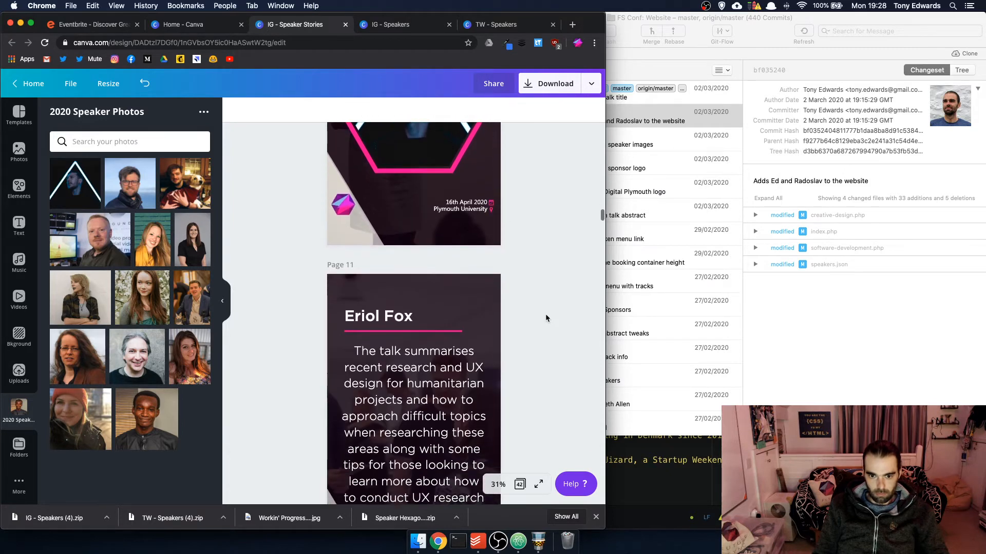
{"action": "scroll", "coordinate": [402, 177], "scroll_direction": "up", "scroll_amount": 3}
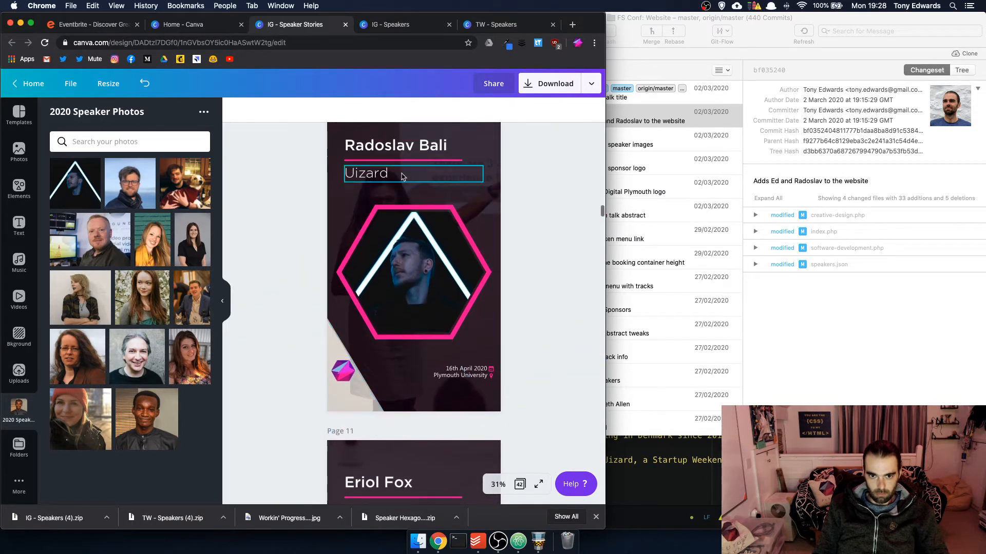
{"action": "double_click", "coordinate": [393, 146]}
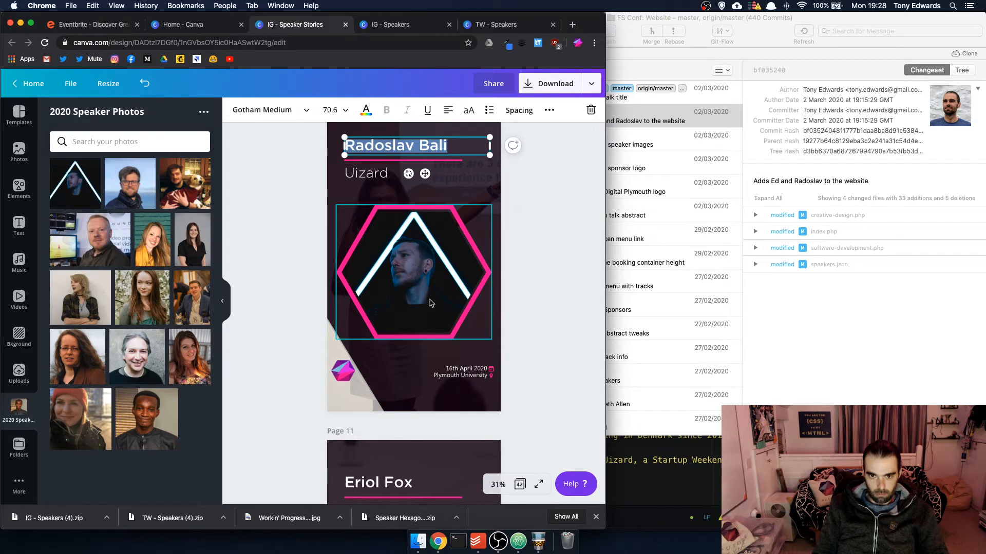
{"action": "scroll", "coordinate": [428, 303], "scroll_direction": "down", "scroll_amount": 3}
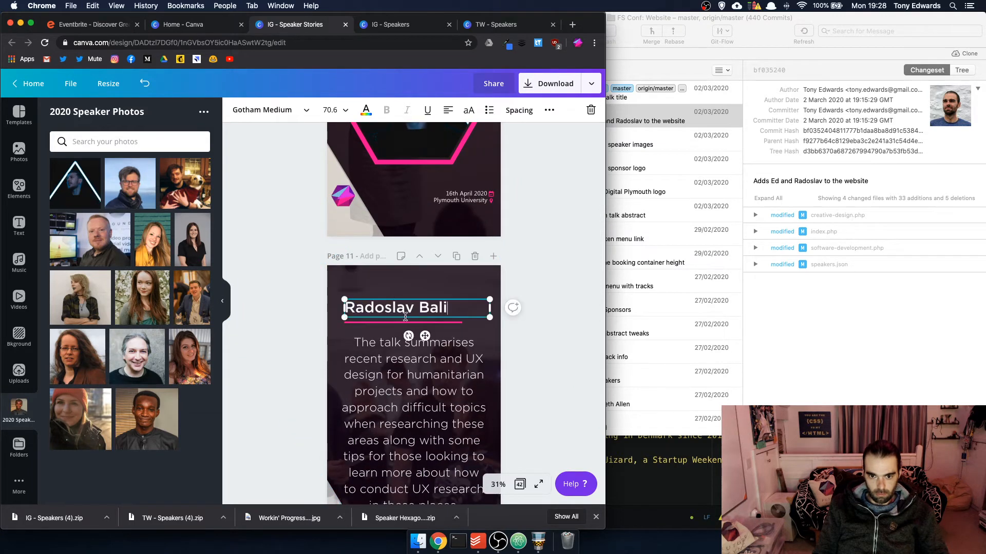
{"action": "scroll", "coordinate": [462, 282], "scroll_direction": "down", "scroll_amount": 1}
{"action": "left_click", "coordinate": [517, 239]}
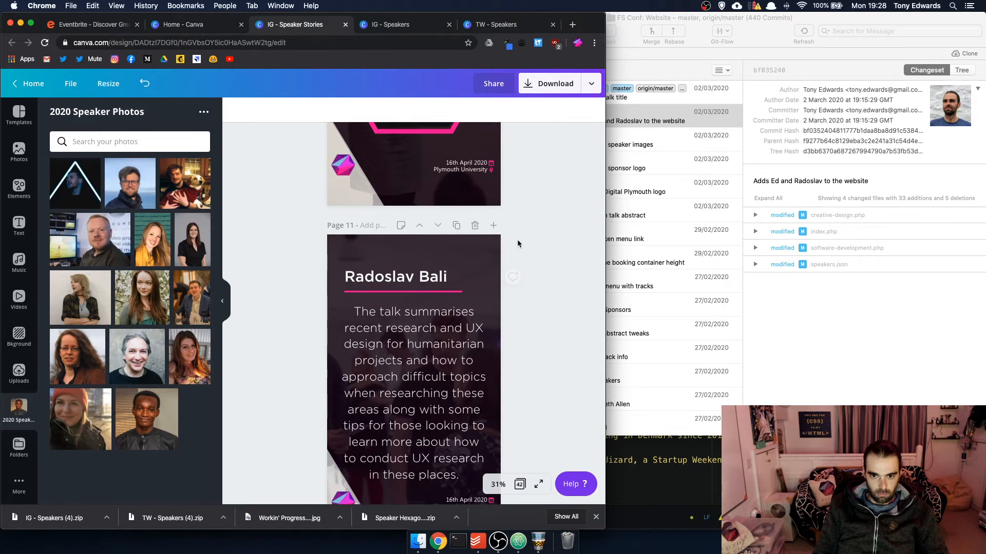
{"action": "left_click", "coordinate": [456, 225]}
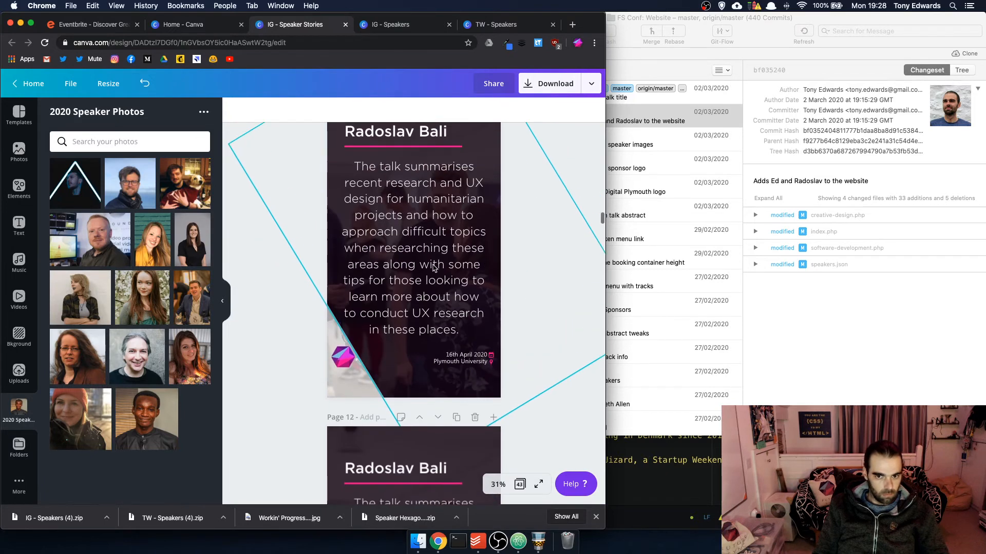
{"action": "scroll", "coordinate": [433, 268], "scroll_direction": "up", "scroll_amount": 2}
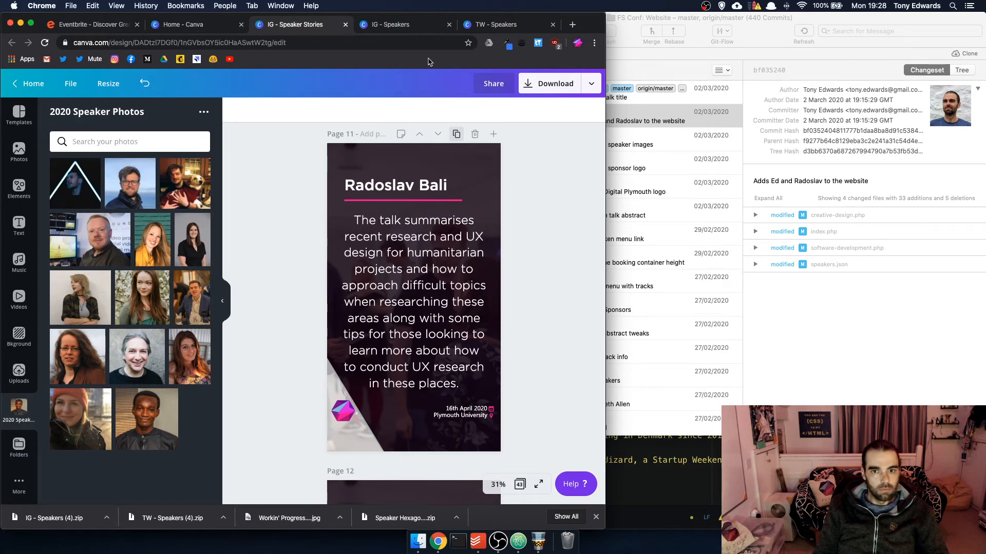
{"action": "left_click", "coordinate": [573, 26]}
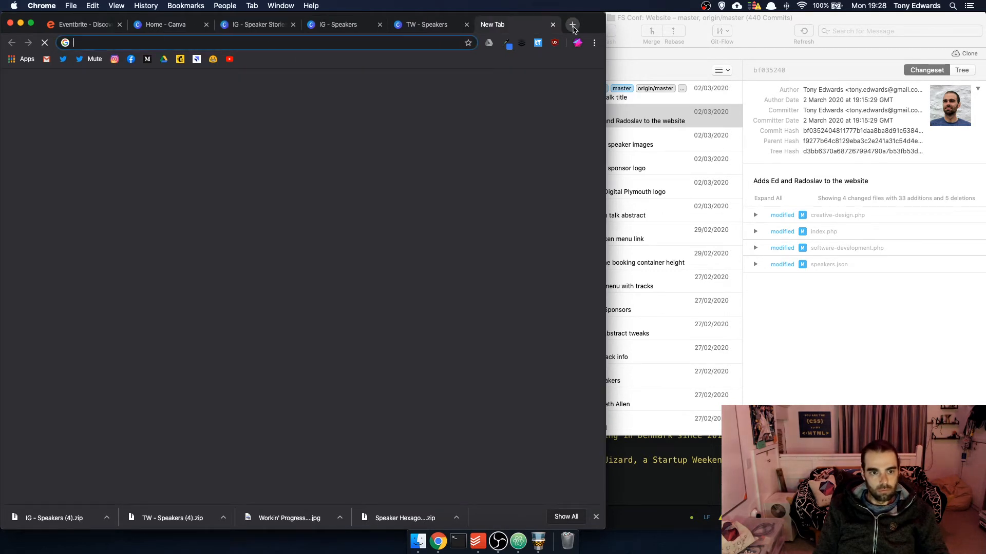
Load the Future Sync website in its own window, arranged side by side with Canva
{"action": "type", "text": "futu"}
{"action": "key", "text": "Return"}
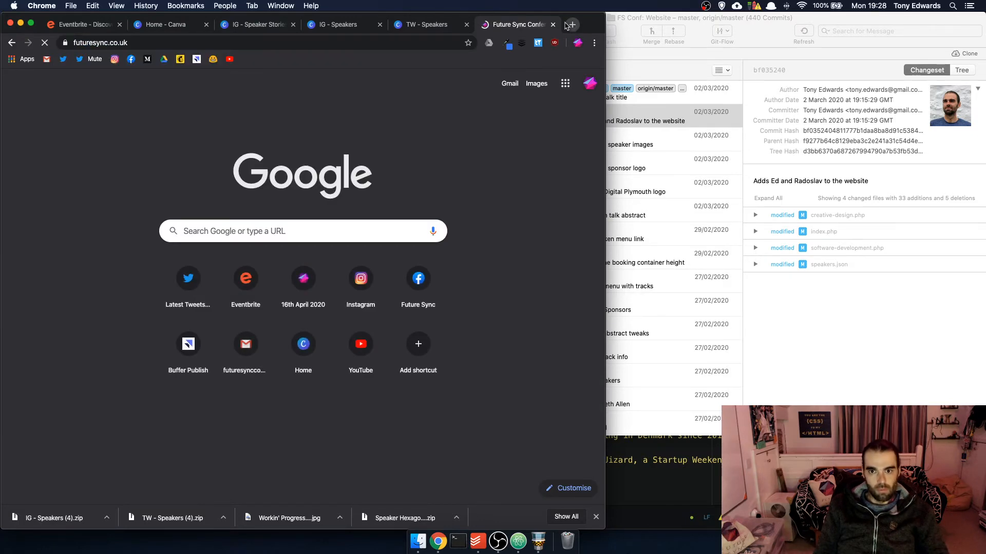
{"action": "left_click_drag", "start_coordinate": [539, 24], "coordinate": [653, 49]}
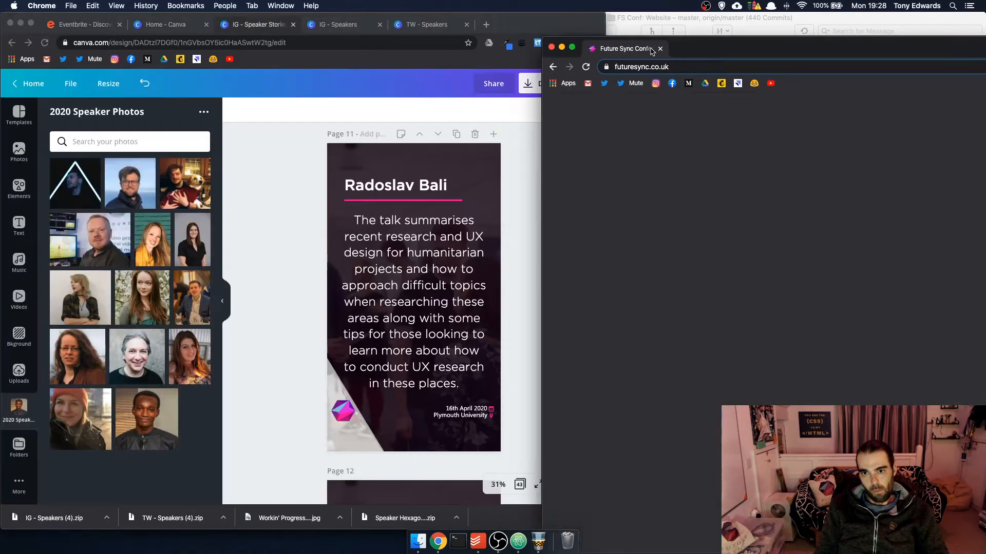
{"action": "left_click", "coordinate": [539, 122]}
{"action": "left_click", "coordinate": [610, 114]}
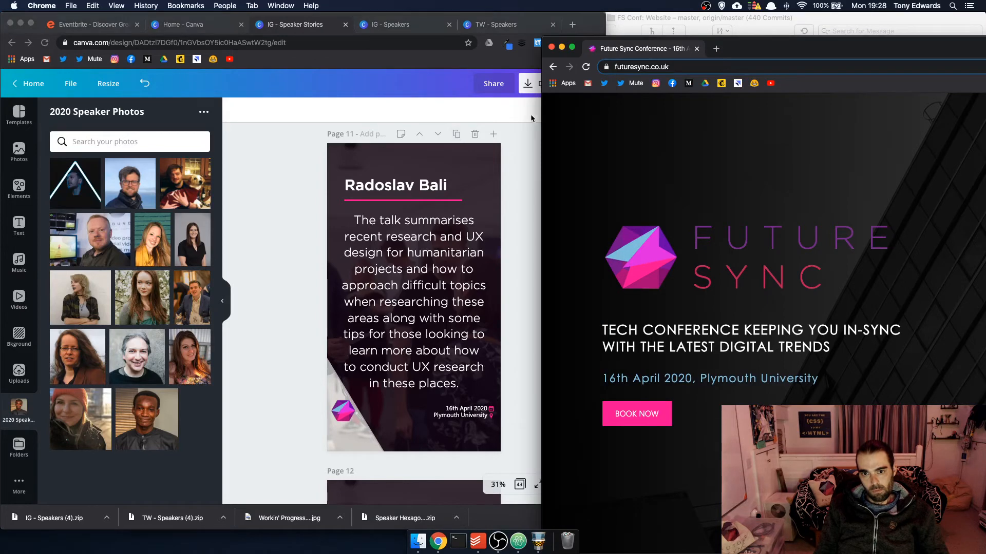
{"action": "left_click_drag", "start_coordinate": [542, 115], "coordinate": [749, 115]}
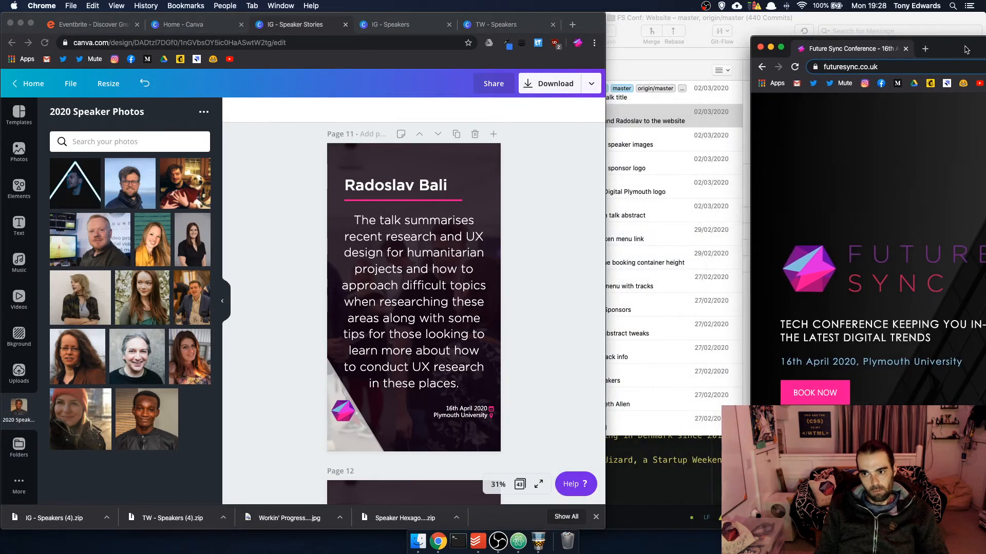
{"action": "left_click_drag", "start_coordinate": [965, 50], "coordinate": [807, 27]}
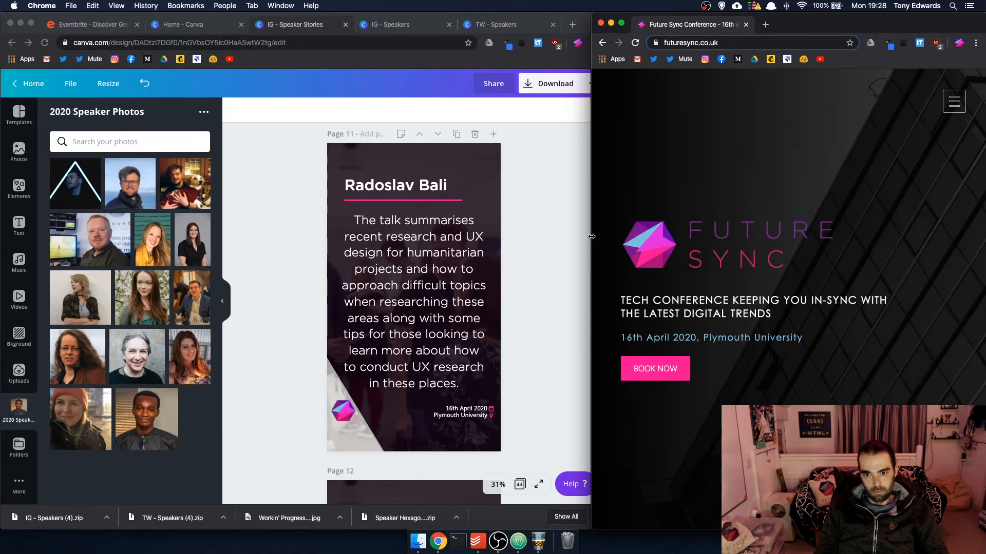
{"action": "left_click_drag", "start_coordinate": [591, 236], "coordinate": [523, 242]}
{"action": "left_click", "coordinate": [523, 242]}
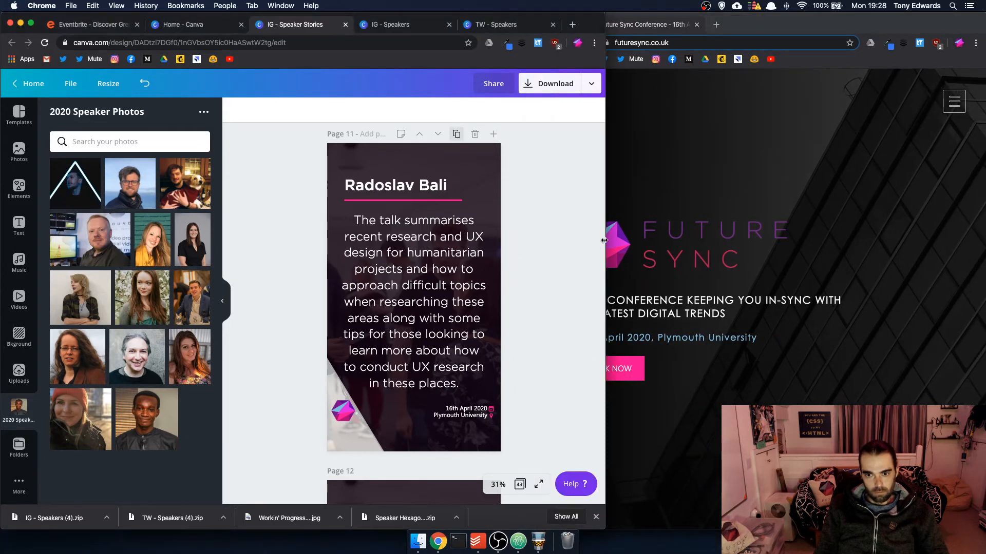
{"action": "left_click_drag", "start_coordinate": [603, 240], "coordinate": [502, 260]}
{"action": "left_click", "coordinate": [592, 260]}
Open the Uizard lead designer's profile and select the first sentence of his talk description
{"action": "scroll", "coordinate": [632, 308], "scroll_direction": "down", "scroll_amount": 15}
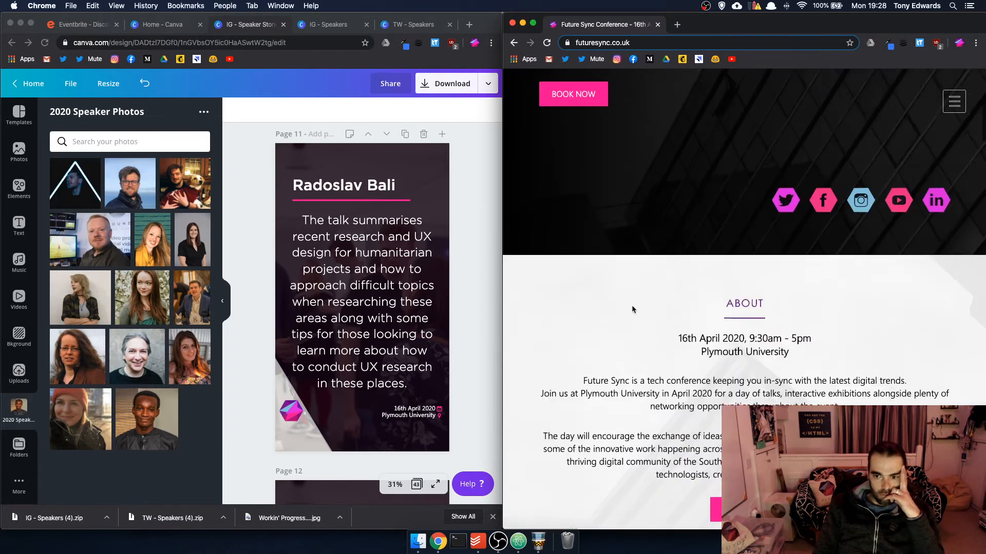
{"action": "scroll", "coordinate": [649, 301], "scroll_direction": "down", "scroll_amount": 20}
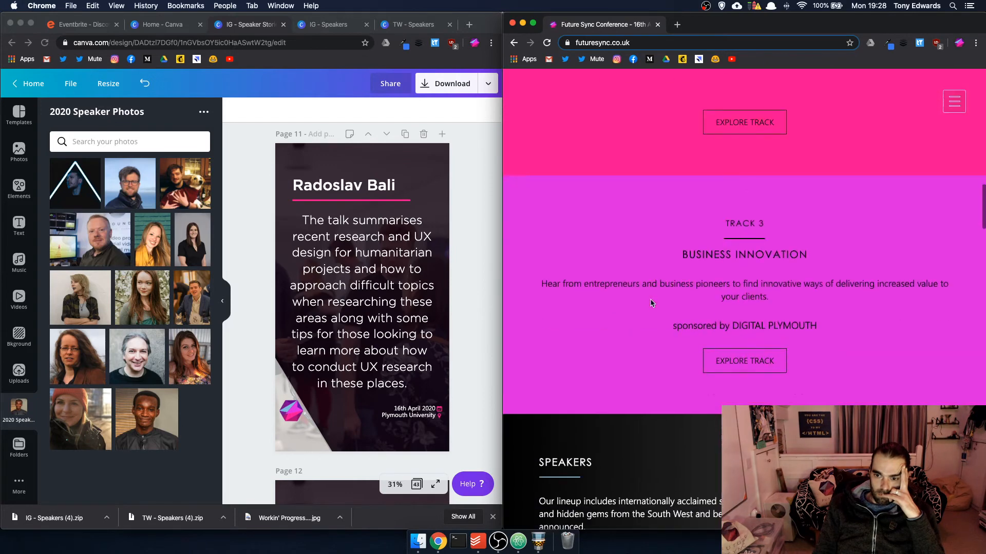
{"action": "scroll", "coordinate": [654, 303], "scroll_direction": "down", "scroll_amount": 4}
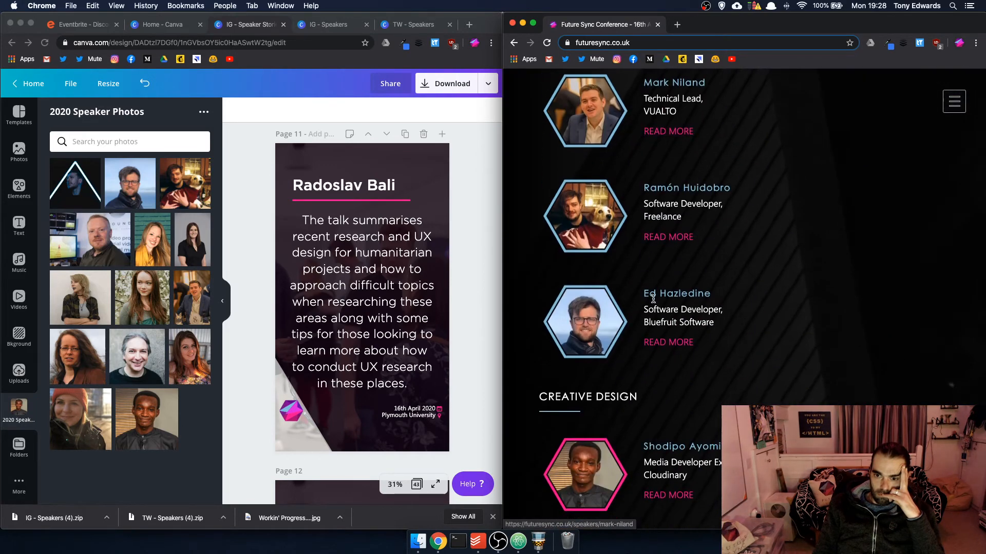
{"action": "scroll", "coordinate": [653, 302], "scroll_direction": "down", "scroll_amount": 8}
{"action": "left_click", "coordinate": [654, 304]}
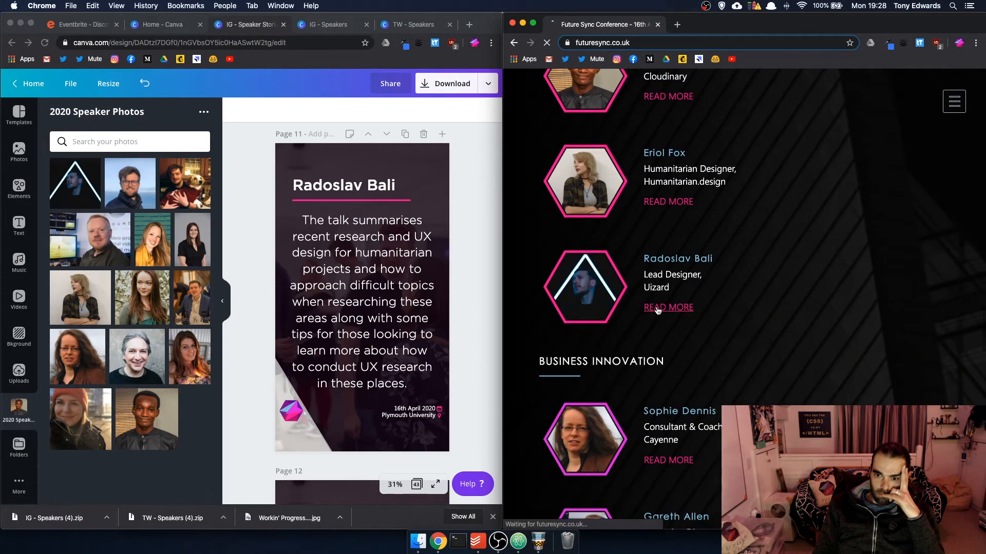
{"action": "scroll", "coordinate": [627, 301], "scroll_direction": "down", "scroll_amount": 3}
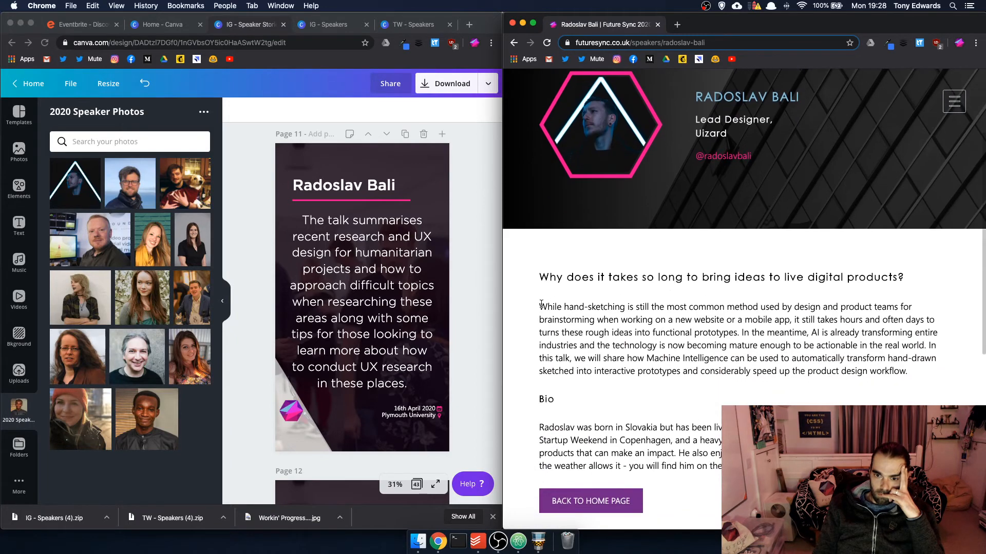
{"action": "left_click_drag", "start_coordinate": [541, 306], "coordinate": [740, 329]}
{"action": "key", "text": "ctrl+c"}
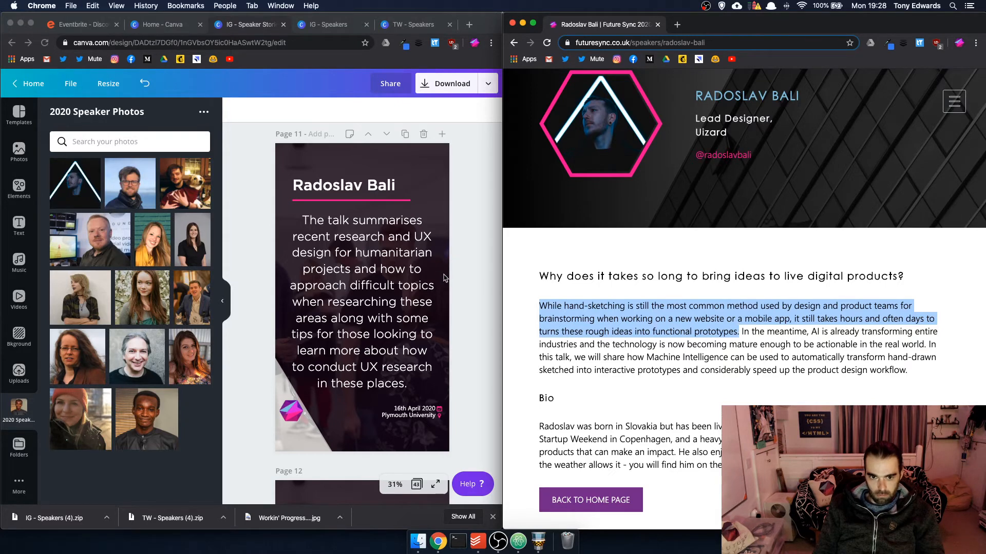
Replace page 11's body text with the description's first sentence
{"action": "left_click", "coordinate": [380, 286]}
{"action": "double_click", "coordinate": [380, 286]}
{"action": "key", "text": "ctrl+v"}
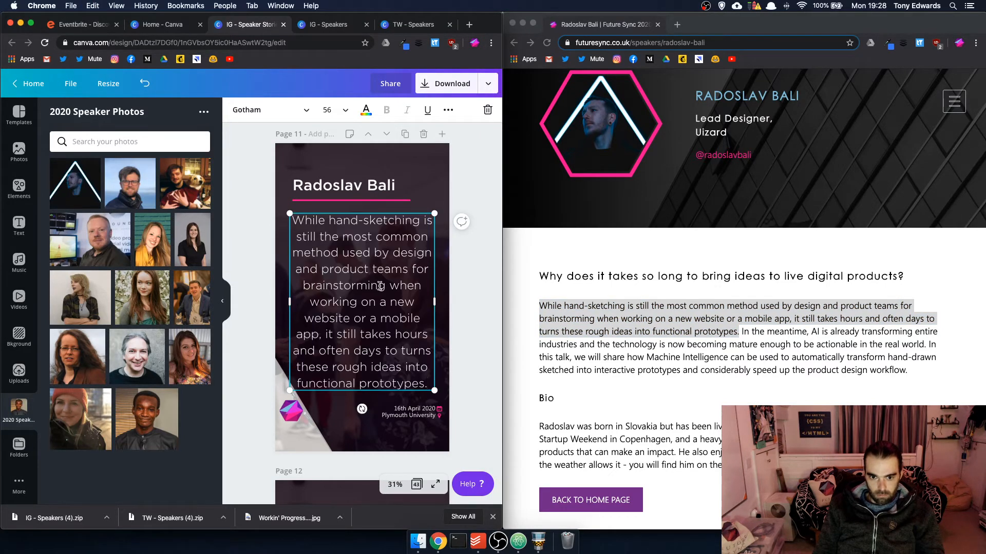
{"action": "scroll", "coordinate": [405, 215], "scroll_direction": "up", "scroll_amount": 5}
{"action": "scroll", "coordinate": [421, 168], "scroll_direction": "down", "scroll_amount": 5}
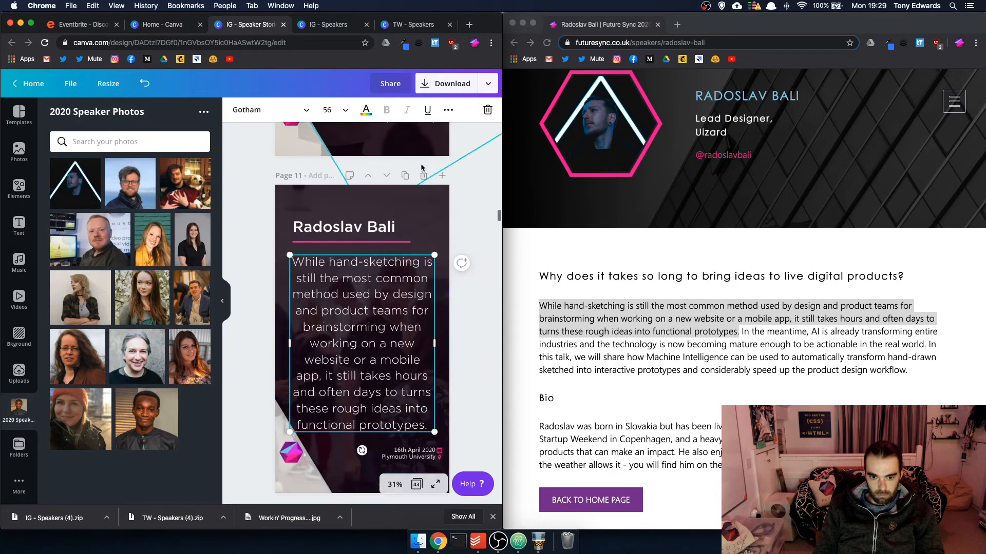
{"action": "scroll", "coordinate": [421, 169], "scroll_direction": "down", "scroll_amount": 6}
Paste the second sentence over page 12's body text and lower the block to centre it
{"action": "left_click", "coordinate": [748, 315]}
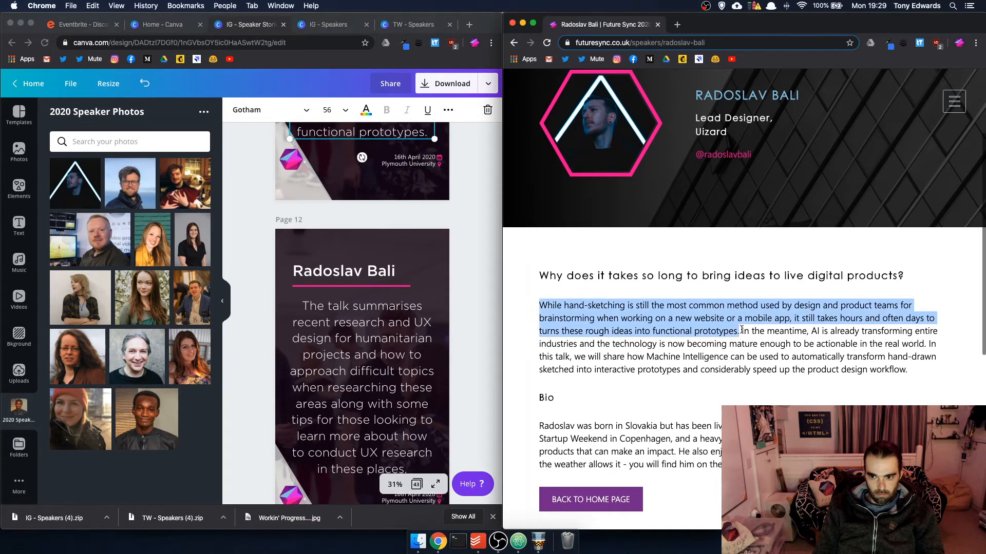
{"action": "left_click_drag", "start_coordinate": [742, 331], "coordinate": [899, 345]}
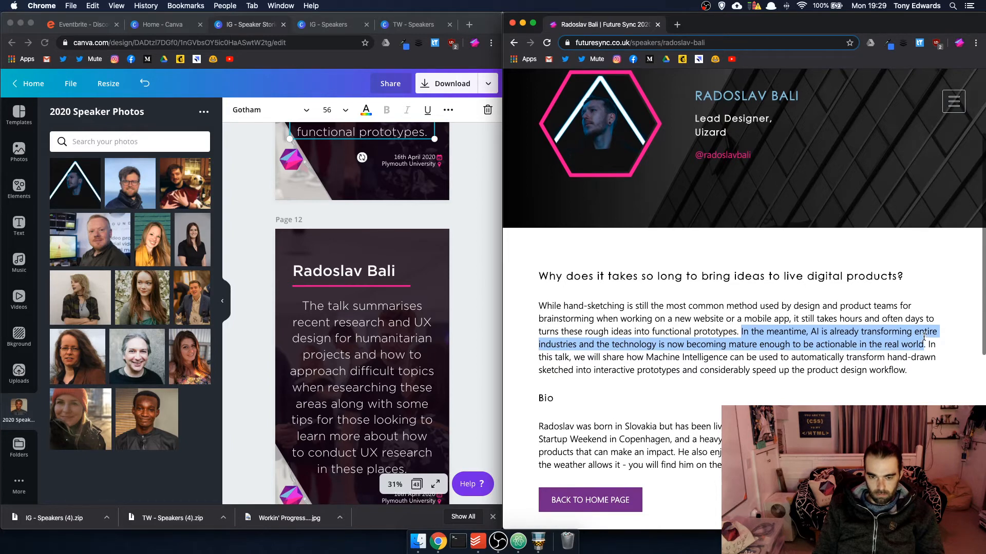
{"action": "left_click", "coordinate": [349, 370]}
{"action": "double_click", "coordinate": [347, 368]}
{"action": "type", "text": "In the meantime, AI is already transforming entire industries and the technology is now becoming mature enough to be actionable in the real world"}
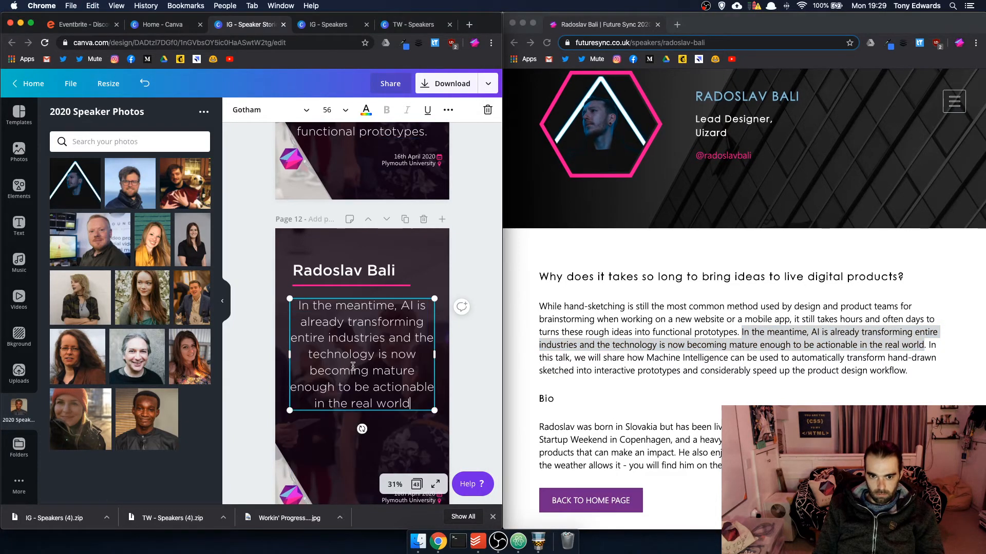
{"action": "left_click_drag", "start_coordinate": [377, 298], "coordinate": [378, 327]}
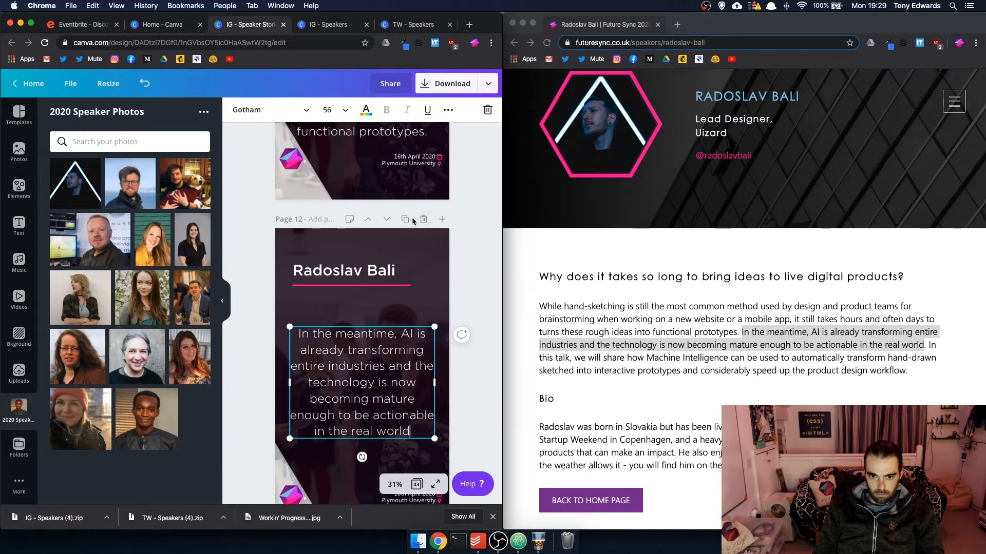
Duplicate page 11 as page 13 and paste the description's final part into it
{"action": "scroll", "coordinate": [410, 221], "scroll_direction": "up", "scroll_amount": 7}
{"action": "left_click", "coordinate": [405, 249]}
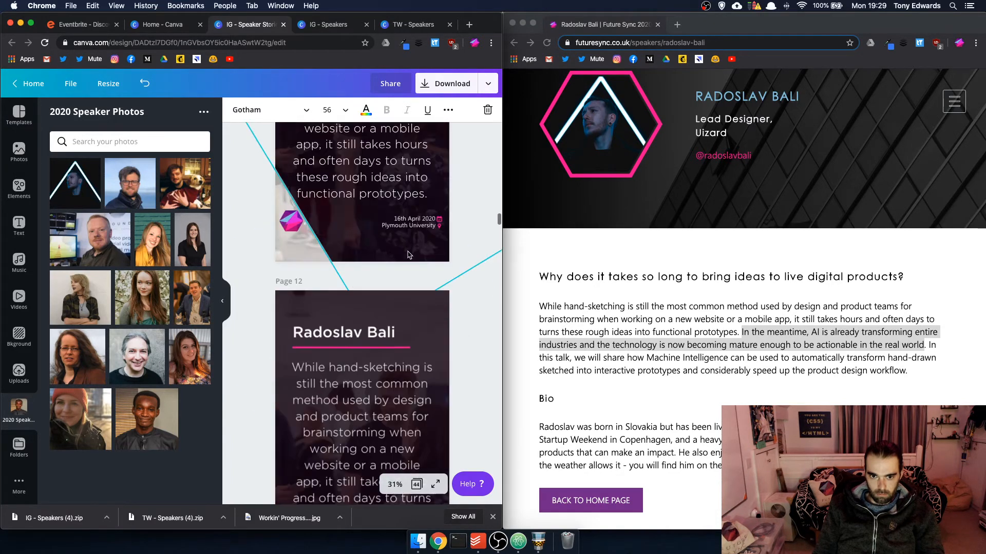
{"action": "left_click", "coordinate": [387, 249]}
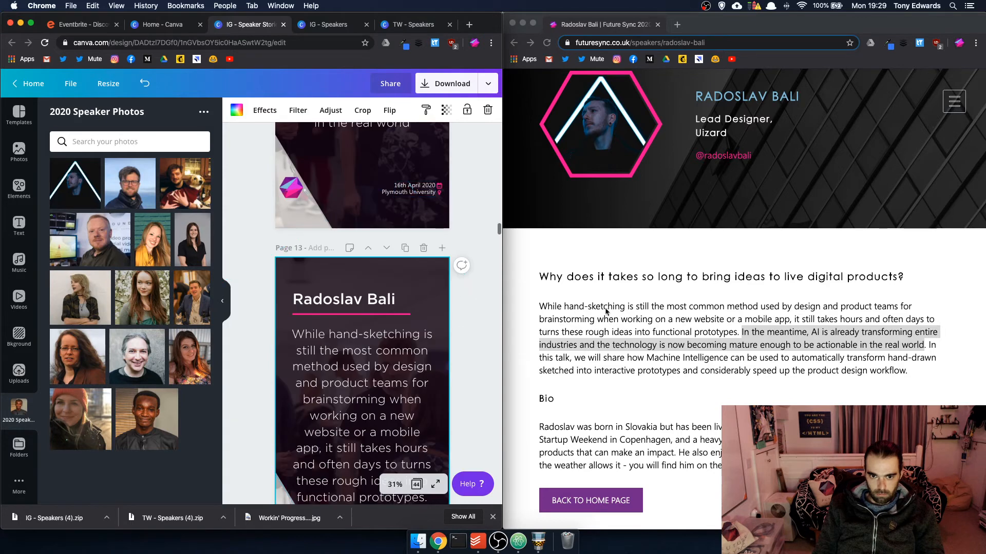
{"action": "scroll", "coordinate": [687, 351], "scroll_direction": "down", "scroll_amount": 2}
{"action": "left_click", "coordinate": [896, 338]}
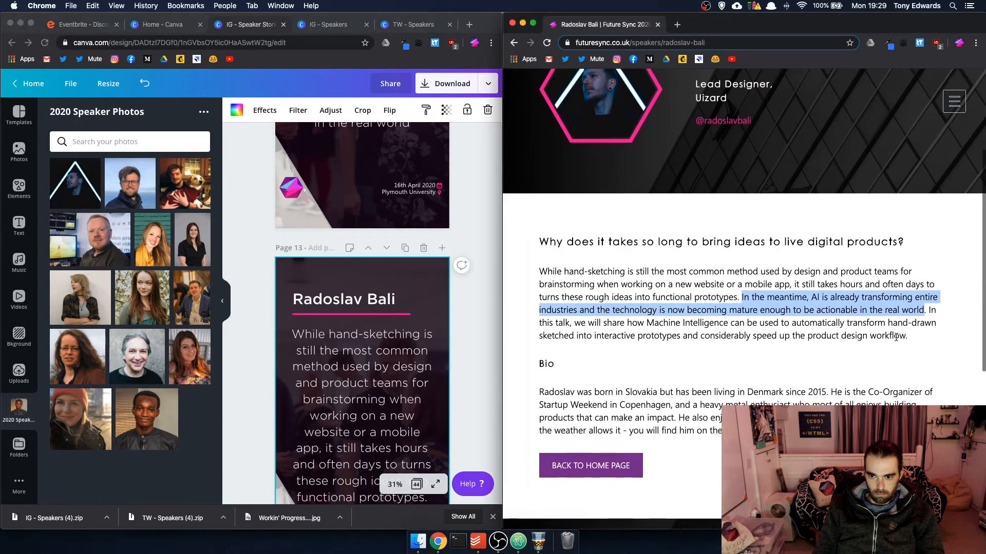
{"action": "left_click_drag", "start_coordinate": [918, 336], "coordinate": [628, 323]}
{"action": "key", "text": "super+c"}
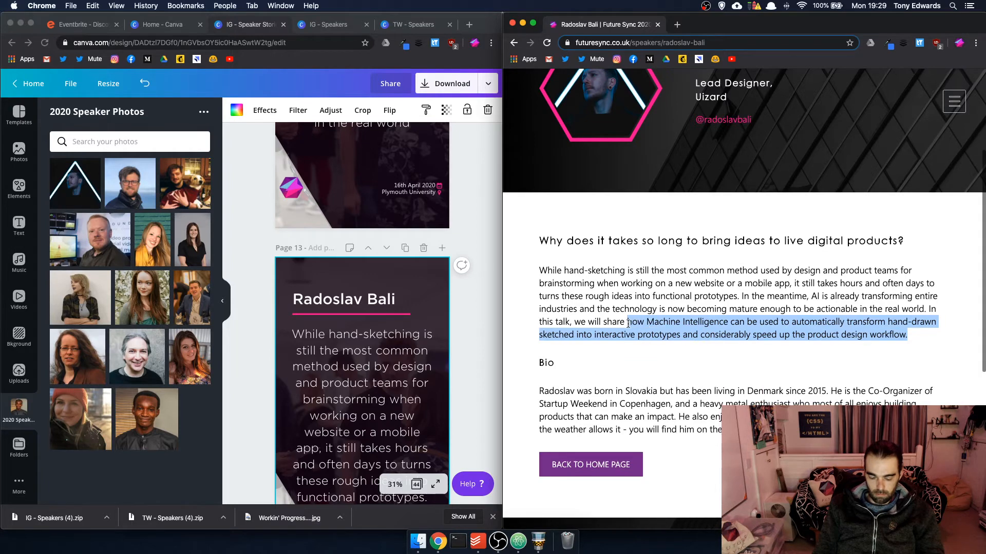
{"action": "double_click", "coordinate": [320, 411]}
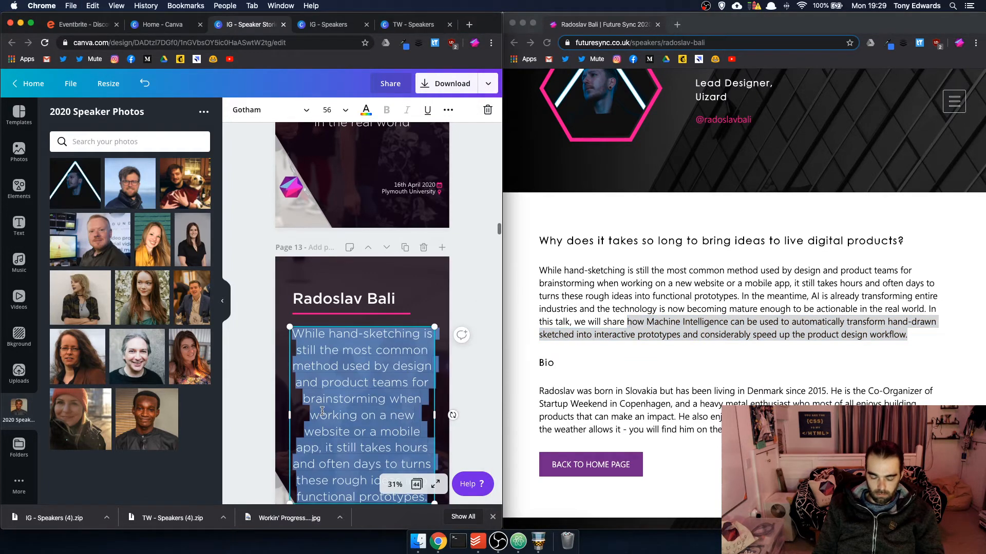
{"action": "key", "text": "super+v"}
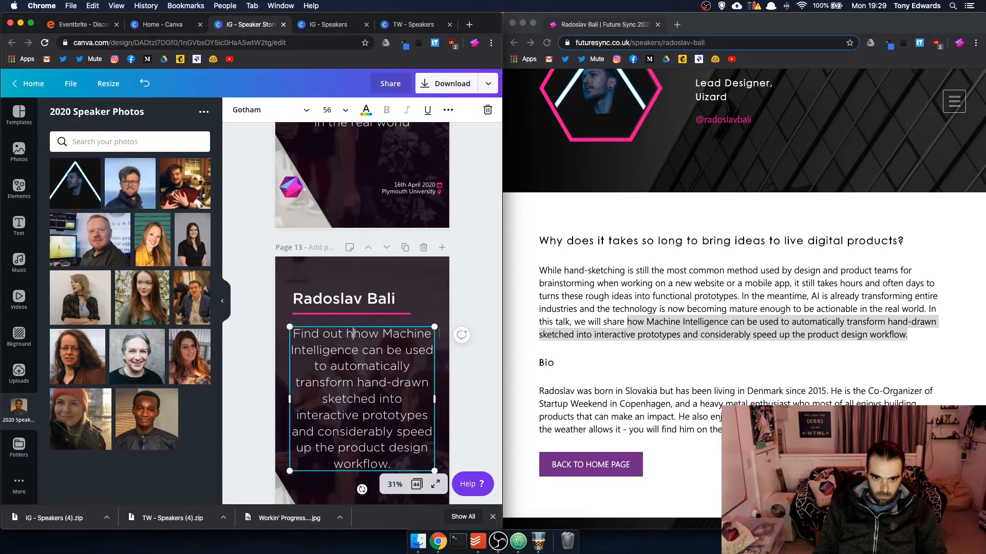
Nudge page 13's text slightly and review the three abstract pages
{"action": "scroll", "coordinate": [423, 330], "scroll_direction": "down", "scroll_amount": 2}
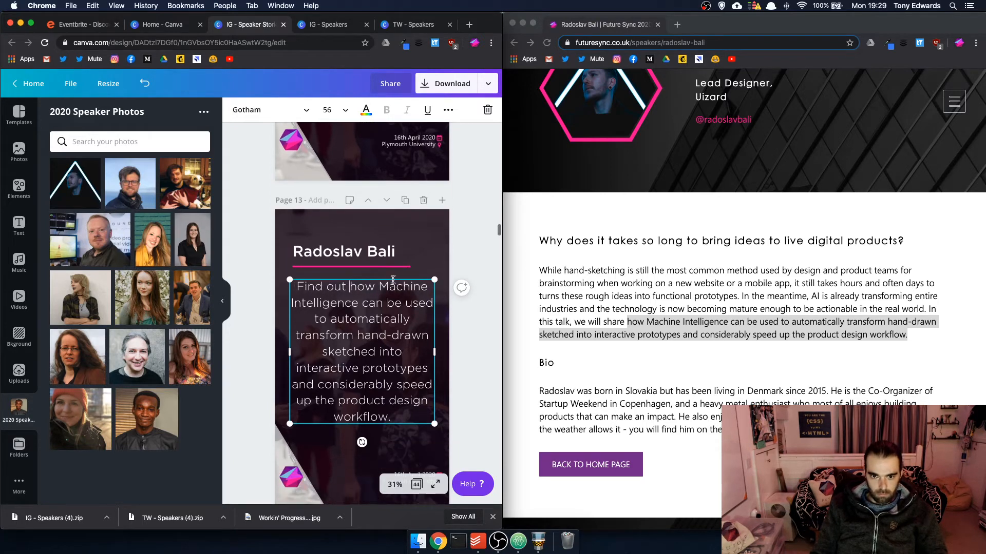
{"action": "left_click_drag", "start_coordinate": [392, 280], "coordinate": [392, 291]}
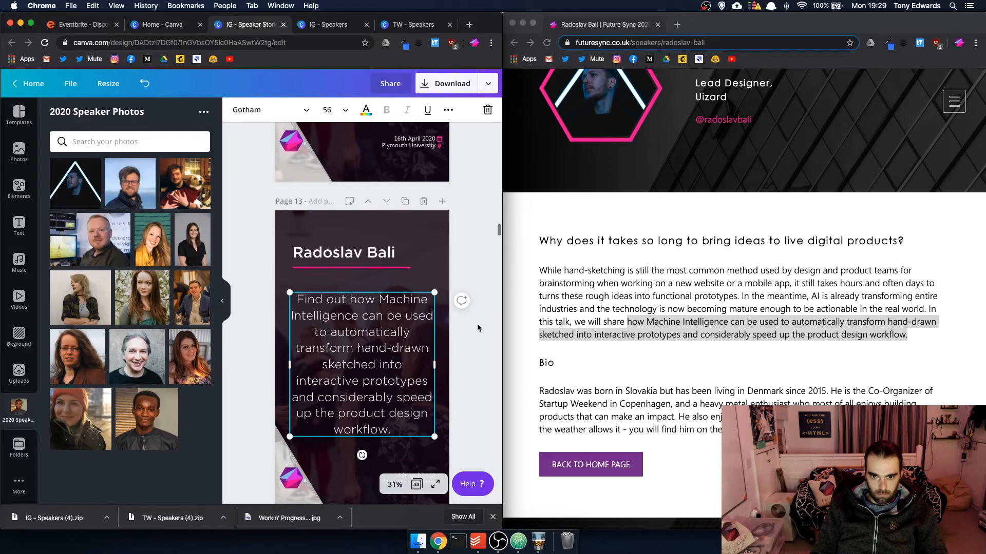
{"action": "scroll", "coordinate": [476, 308], "scroll_direction": "up", "scroll_amount": 10}
{"action": "scroll", "coordinate": [476, 303], "scroll_direction": "down", "scroll_amount": 2}
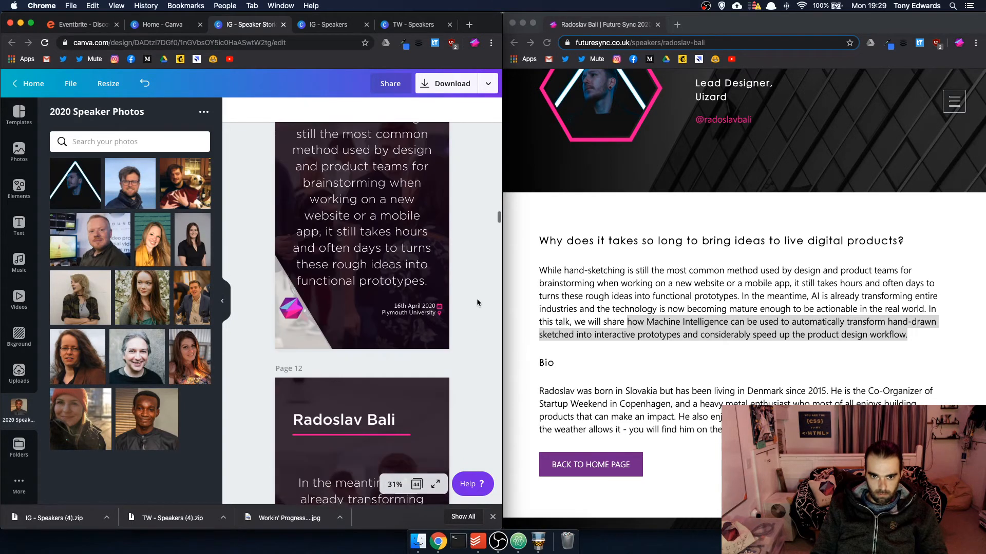
{"action": "scroll", "coordinate": [477, 303], "scroll_direction": "up", "scroll_amount": 8}
{"action": "scroll", "coordinate": [477, 303], "scroll_direction": "down", "scroll_amount": 8}
{"action": "scroll", "coordinate": [476, 302], "scroll_direction": "down", "scroll_amount": 4}
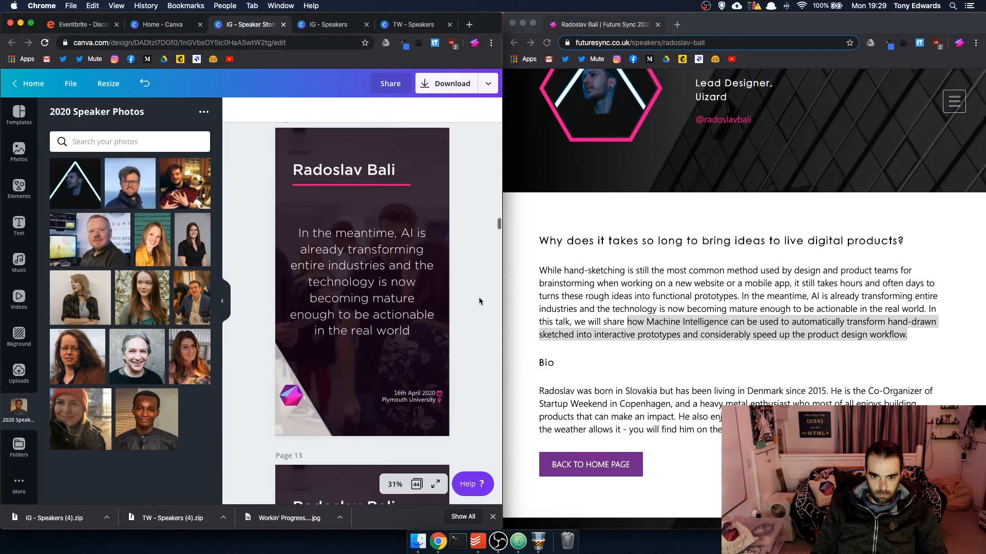
Resize page 12's hexagon graphic and set the pastry photo as its background
{"action": "left_click", "coordinate": [434, 393]}
{"action": "left_click_drag", "start_coordinate": [439, 399], "coordinate": [421, 375]}
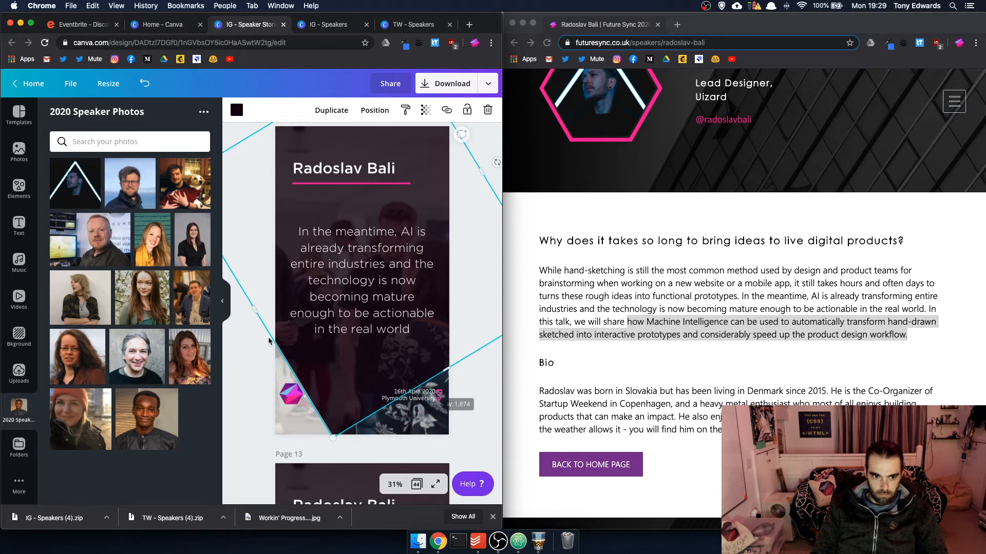
{"action": "left_click", "coordinate": [19, 372]}
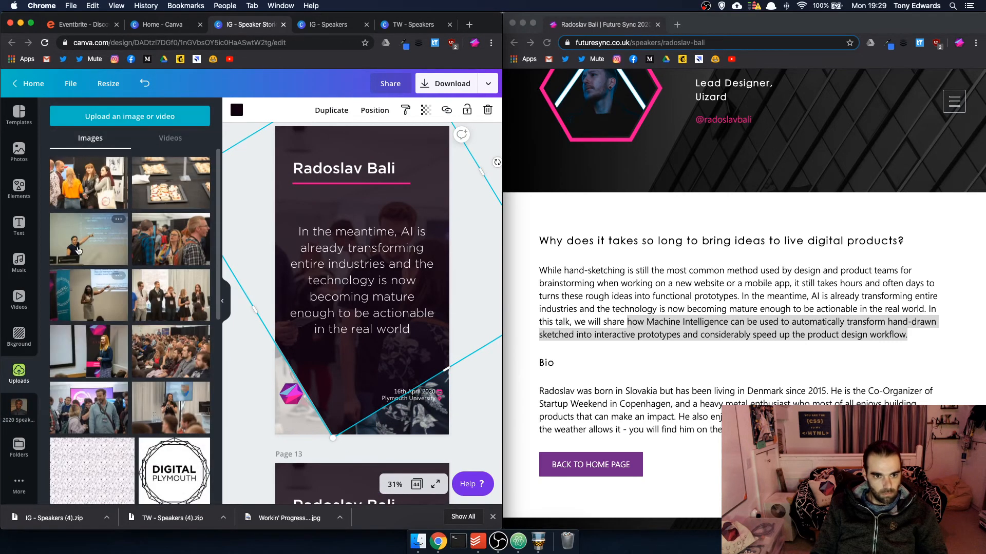
{"action": "left_click_drag", "start_coordinate": [149, 202], "coordinate": [404, 431]}
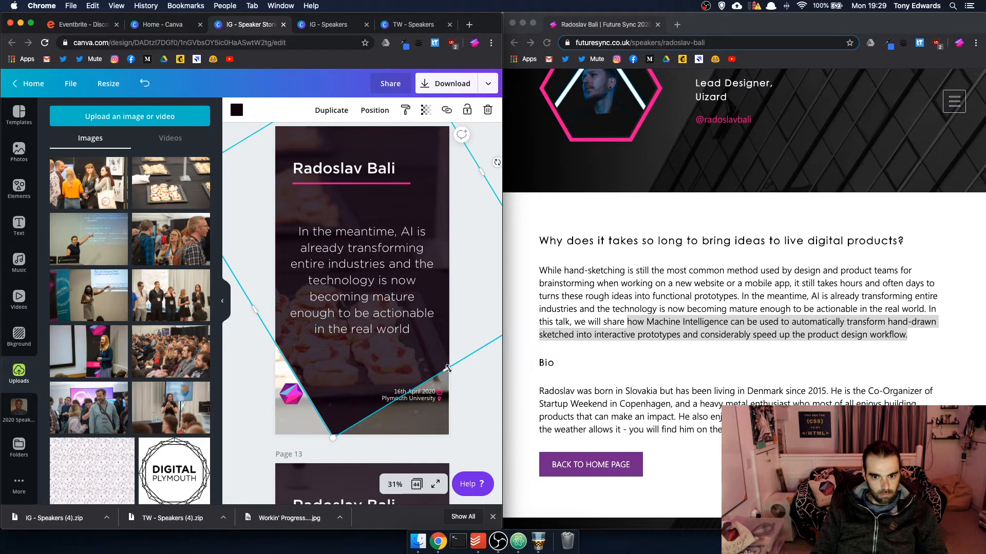
Resize the graphic and give page 13 an uploaded photo background, enlarged to fill
{"action": "scroll", "coordinate": [354, 390], "scroll_direction": "down", "scroll_amount": 5}
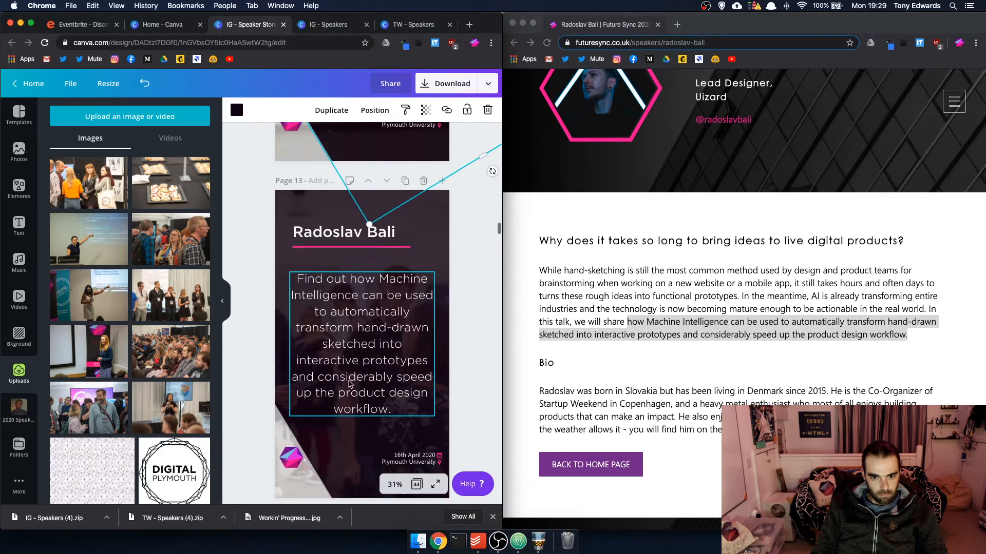
{"action": "scroll", "coordinate": [349, 384], "scroll_direction": "down", "scroll_amount": 2}
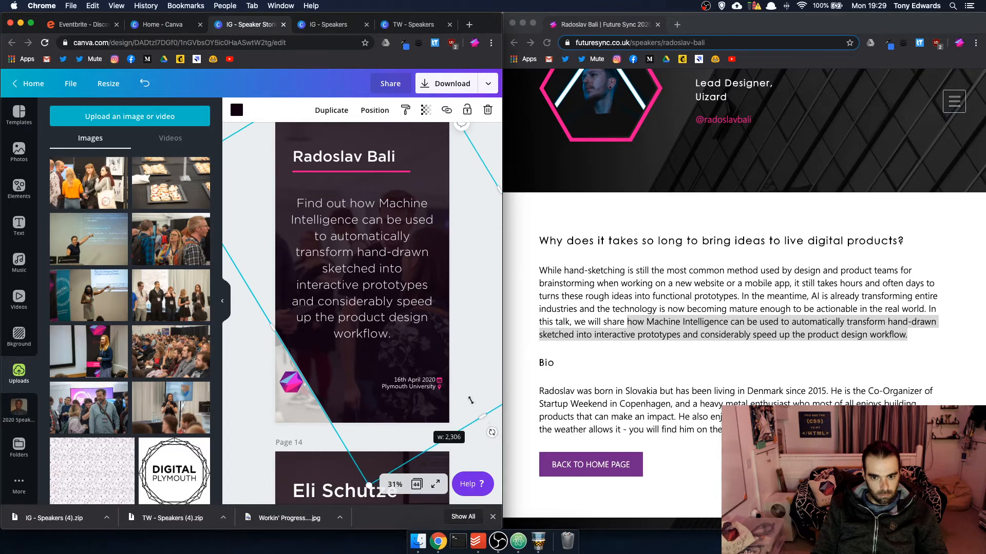
{"action": "left_click_drag", "start_coordinate": [470, 400], "coordinate": [441, 354]}
{"action": "left_click_drag", "start_coordinate": [99, 410], "coordinate": [418, 410]}
{"action": "left_click_drag", "start_coordinate": [451, 371], "coordinate": [469, 417]}
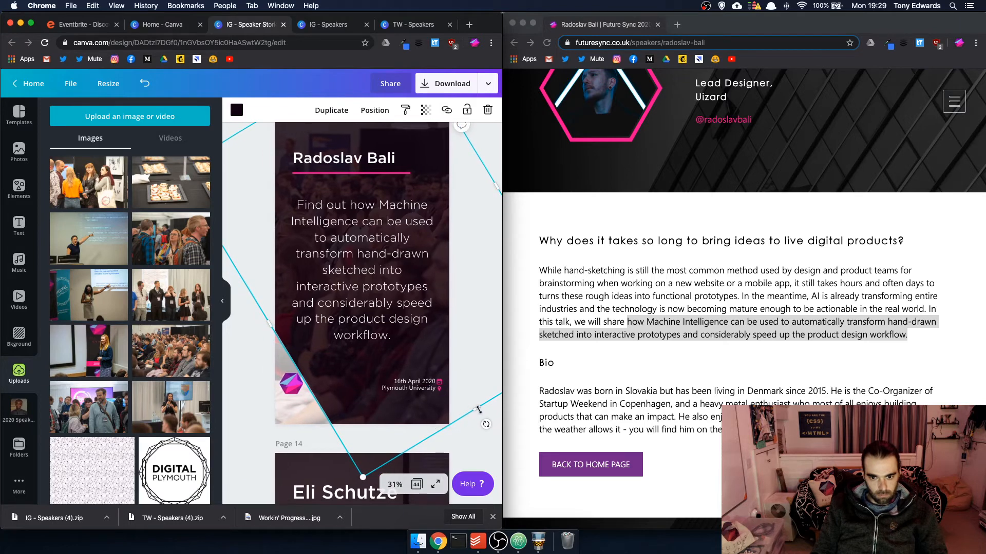
Scroll through the design to check the copied speaker photo page
{"action": "scroll", "coordinate": [450, 416], "scroll_direction": "up", "scroll_amount": 15}
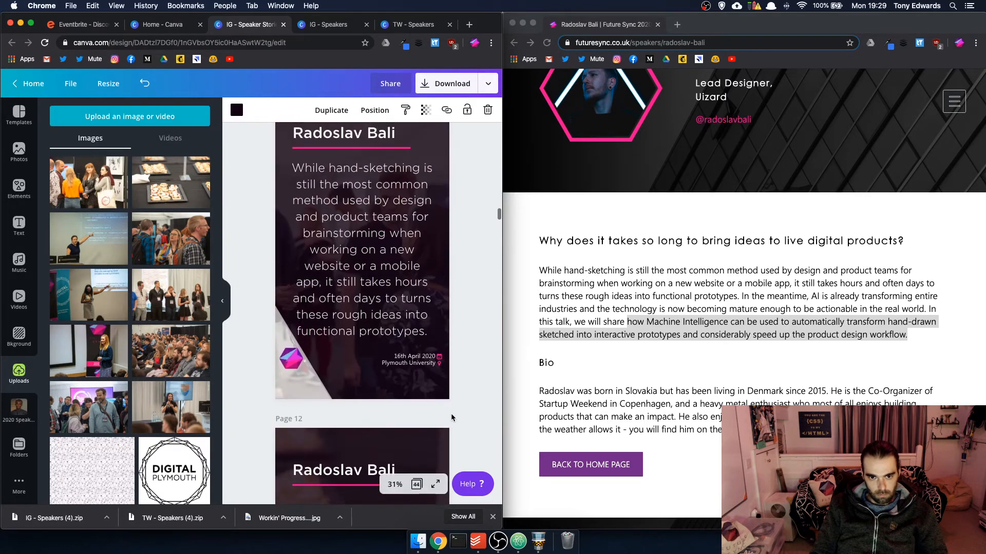
{"action": "scroll", "coordinate": [451, 412], "scroll_direction": "down", "scroll_amount": 20}
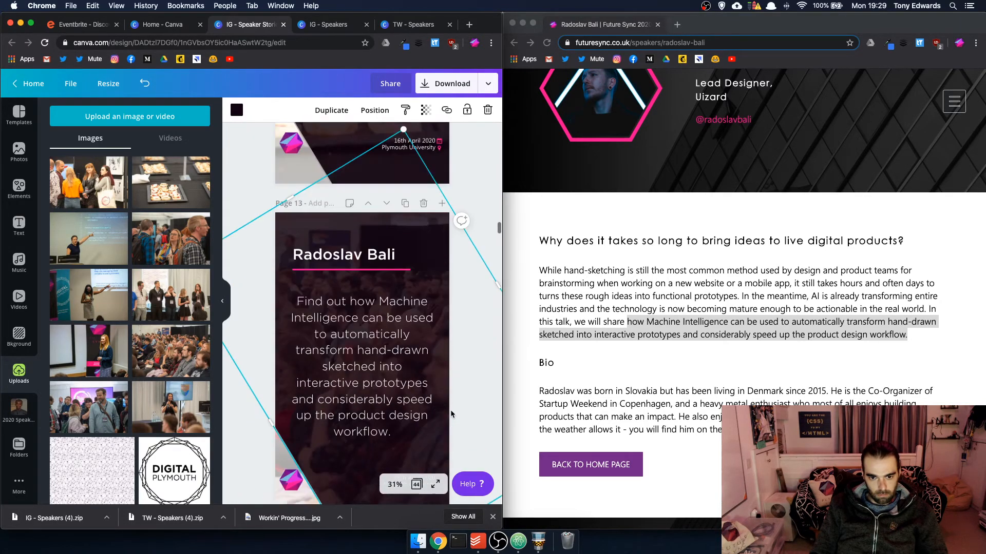
{"action": "scroll", "coordinate": [451, 414], "scroll_direction": "down", "scroll_amount": 20}
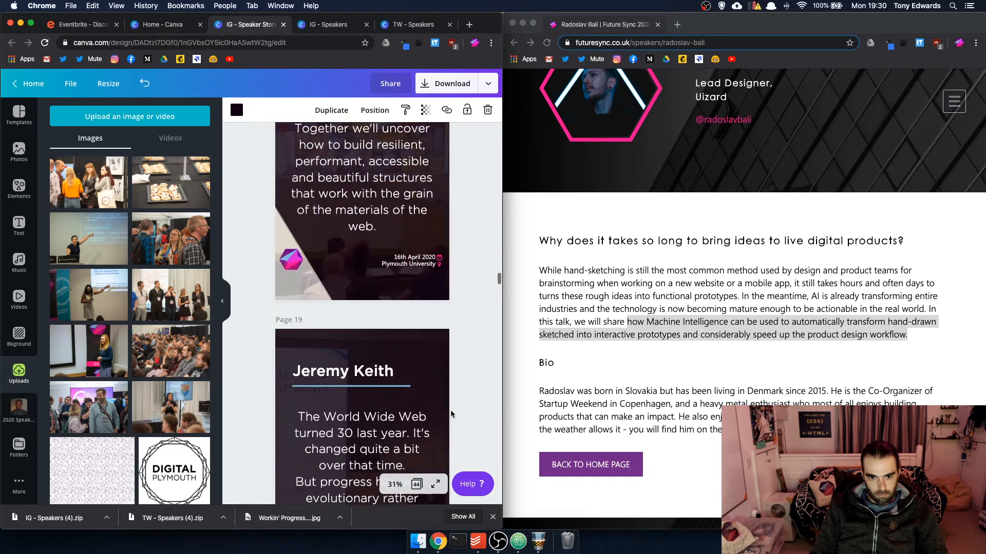
{"action": "scroll", "coordinate": [451, 414], "scroll_direction": "down", "scroll_amount": 20}
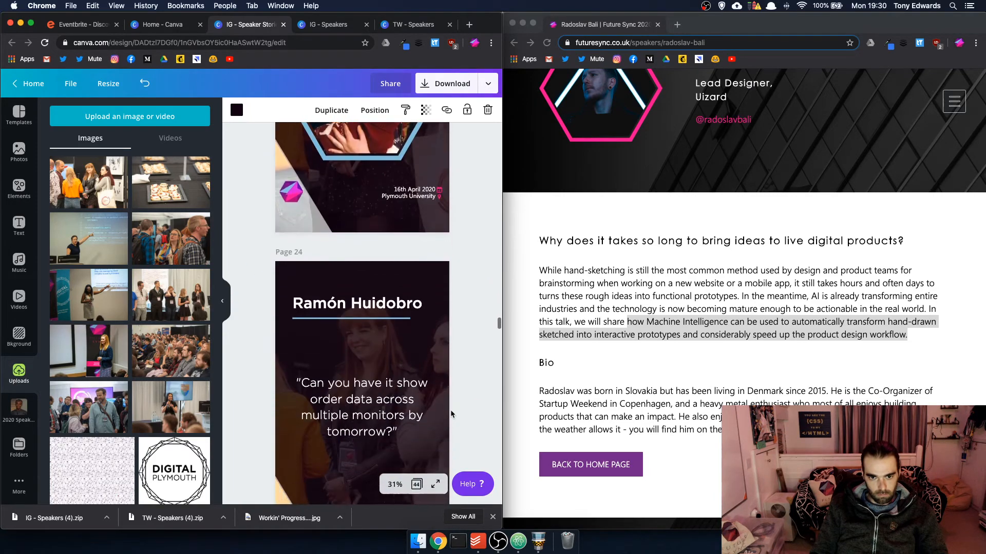
{"action": "scroll", "coordinate": [450, 411], "scroll_direction": "up", "scroll_amount": 20}
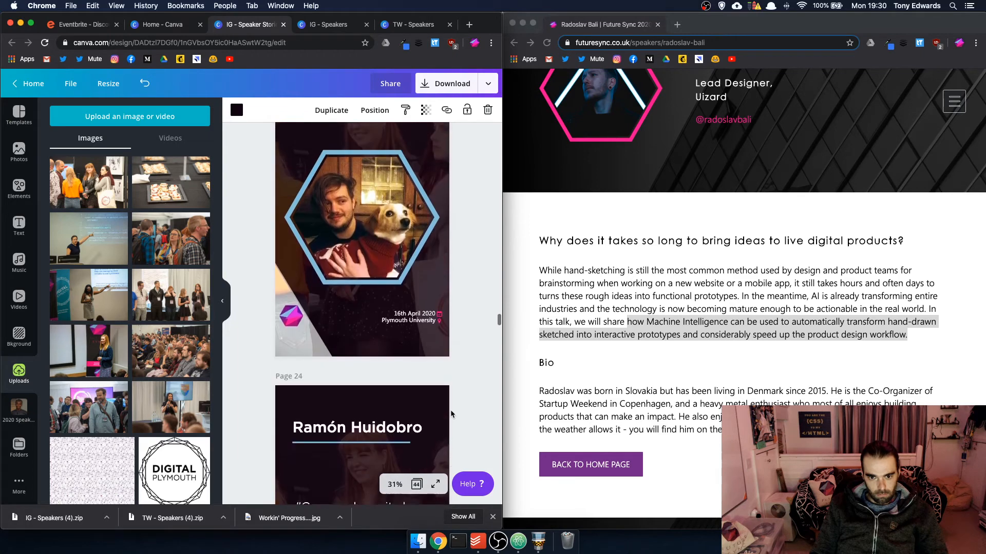
{"action": "scroll", "coordinate": [420, 280], "scroll_direction": "down", "scroll_amount": 6}
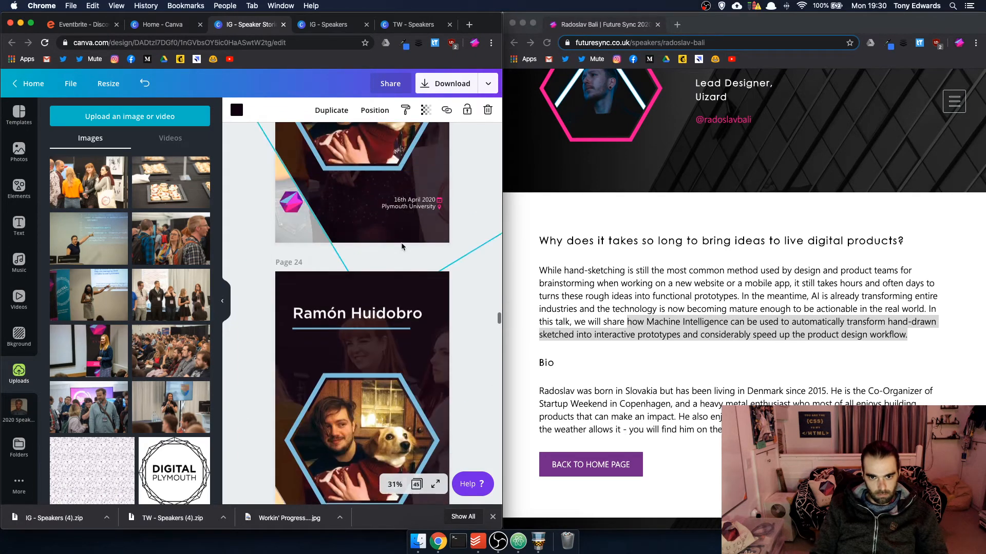
{"action": "scroll", "coordinate": [410, 277], "scroll_direction": "up", "scroll_amount": 1}
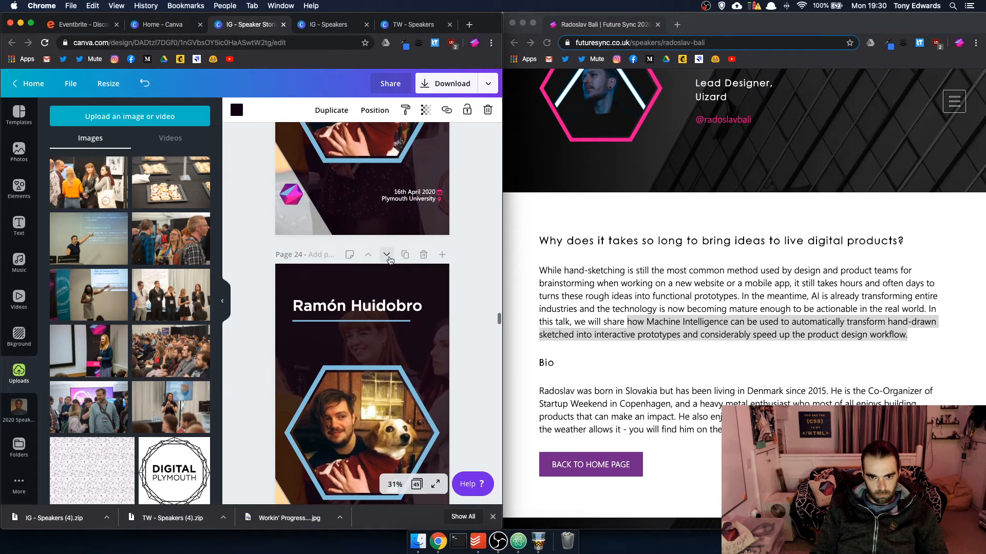
Move the copied photo page down to position 26
{"action": "left_click", "coordinate": [388, 256]}
{"action": "scroll", "coordinate": [400, 306], "scroll_direction": "down", "scroll_amount": 5}
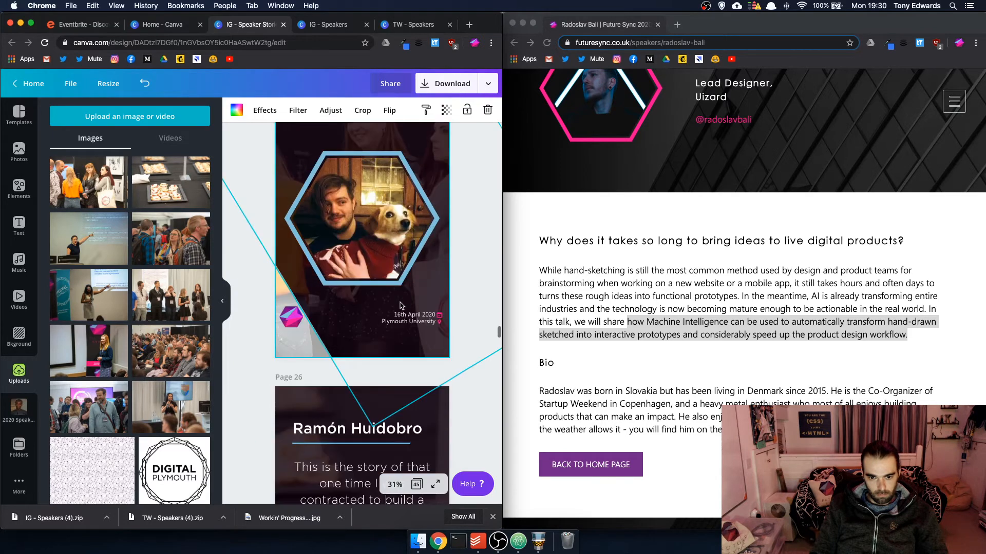
{"action": "scroll", "coordinate": [385, 231], "scroll_direction": "up", "scroll_amount": 4}
{"action": "left_click", "coordinate": [387, 178]}
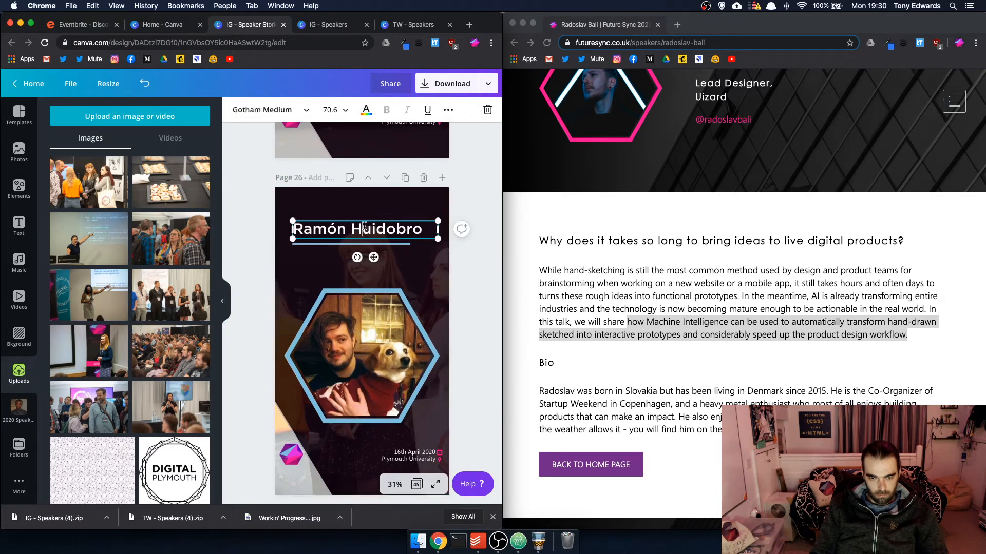
Replace the page's speaker name heading with the new speaker's name
{"action": "key", "text": "super+a"}
{"action": "type", "text": "E"}
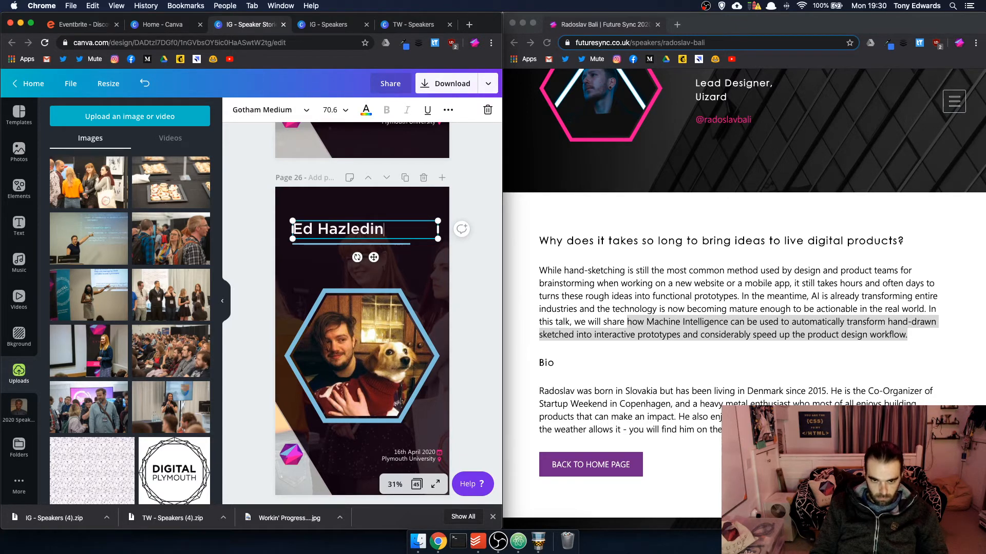
{"action": "left_click", "coordinate": [466, 174]}
{"action": "scroll", "coordinate": [467, 176], "scroll_direction": "up", "scroll_amount": 15}
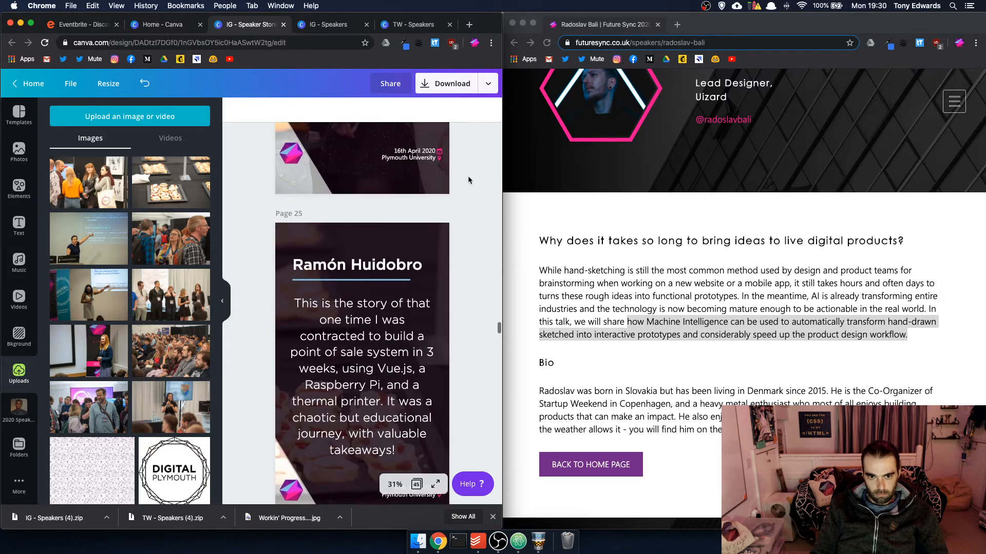
{"action": "scroll", "coordinate": [468, 180], "scroll_direction": "up", "scroll_amount": 10}
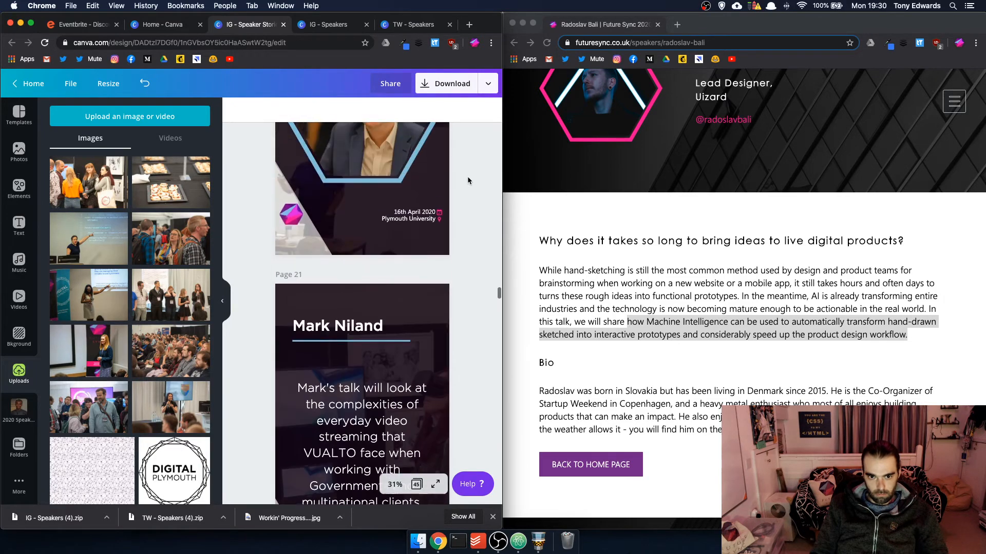
{"action": "scroll", "coordinate": [467, 180], "scroll_direction": "up", "scroll_amount": 5}
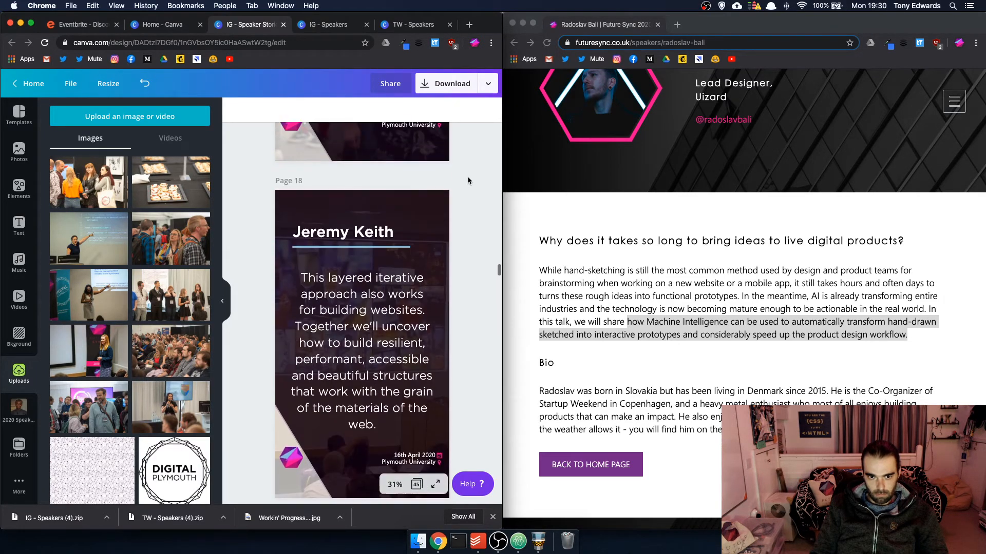
{"action": "scroll", "coordinate": [468, 180], "scroll_direction": "down", "scroll_amount": 5}
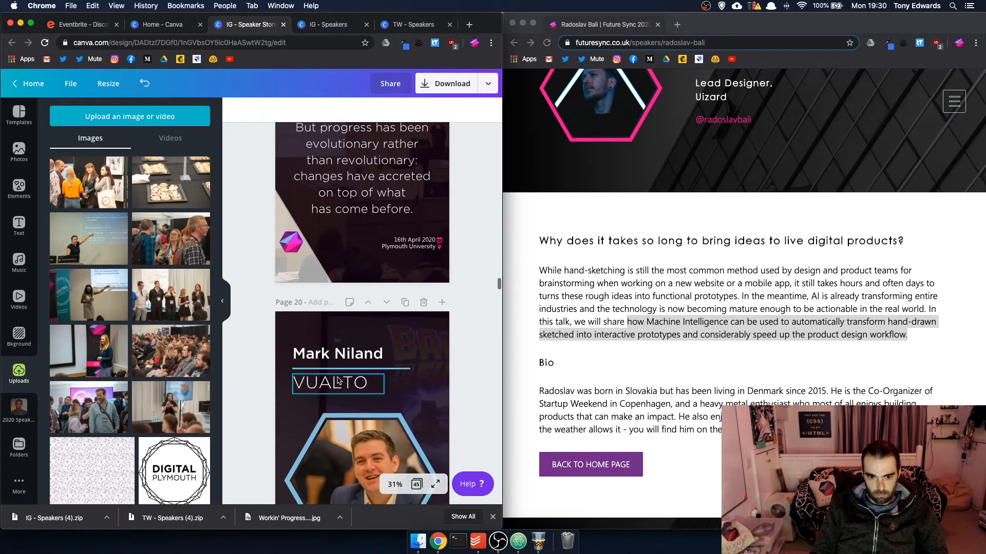
{"action": "scroll", "coordinate": [351, 365], "scroll_direction": "down", "scroll_amount": 15}
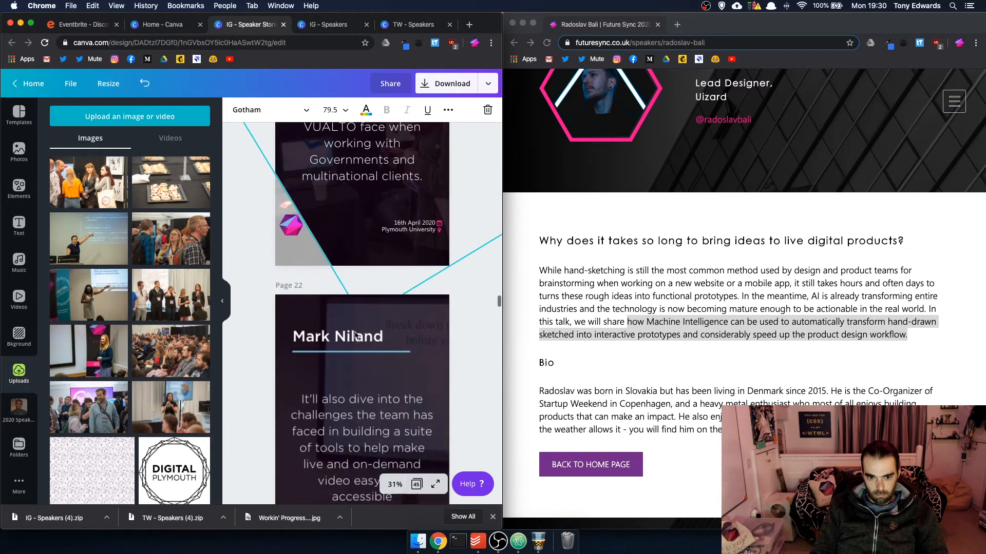
{"action": "scroll", "coordinate": [355, 336], "scroll_direction": "down", "scroll_amount": 10}
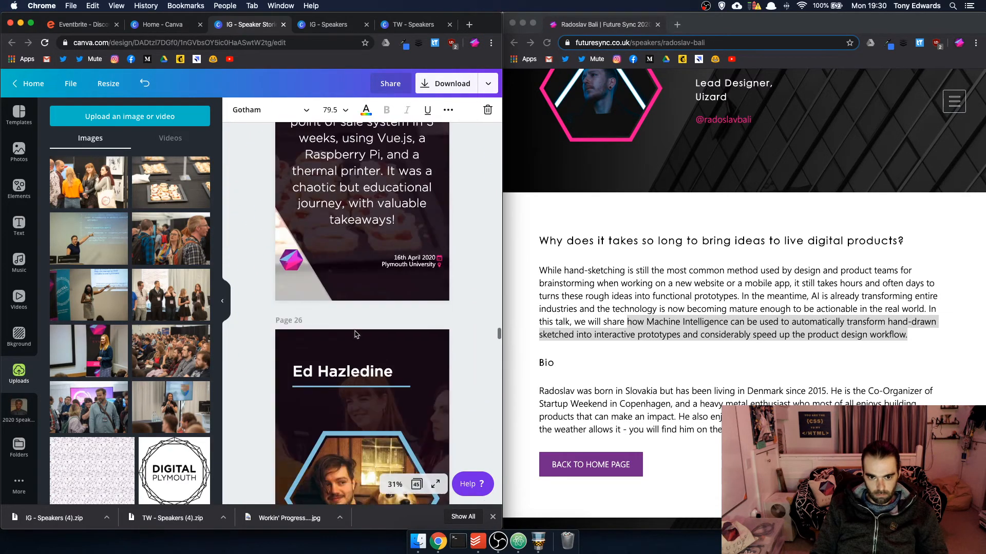
Paste in a widened company text box reading 'Bluefruit Software', set to size 72
{"action": "type", "text": "VUALTO"}
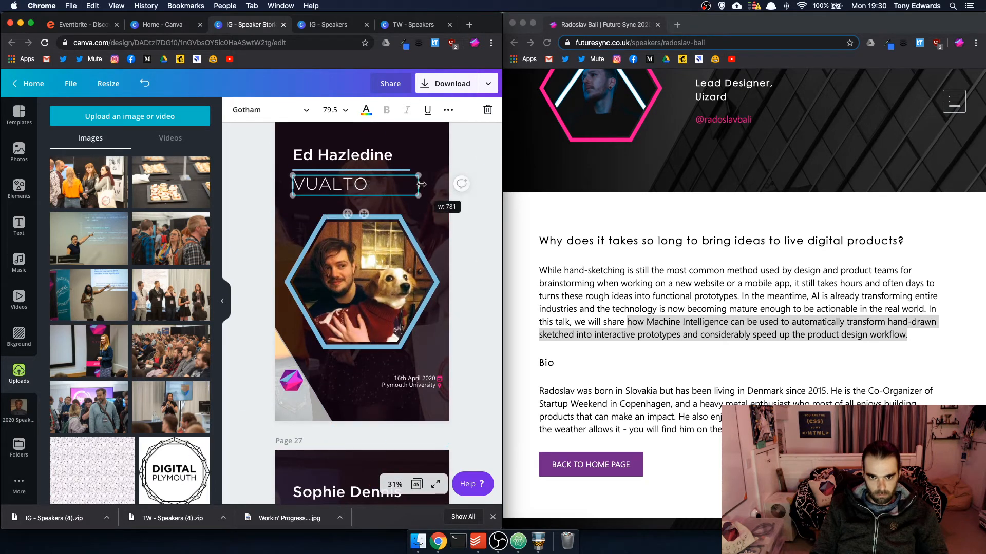
{"action": "left_click_drag", "start_coordinate": [421, 184], "coordinate": [433, 185]}
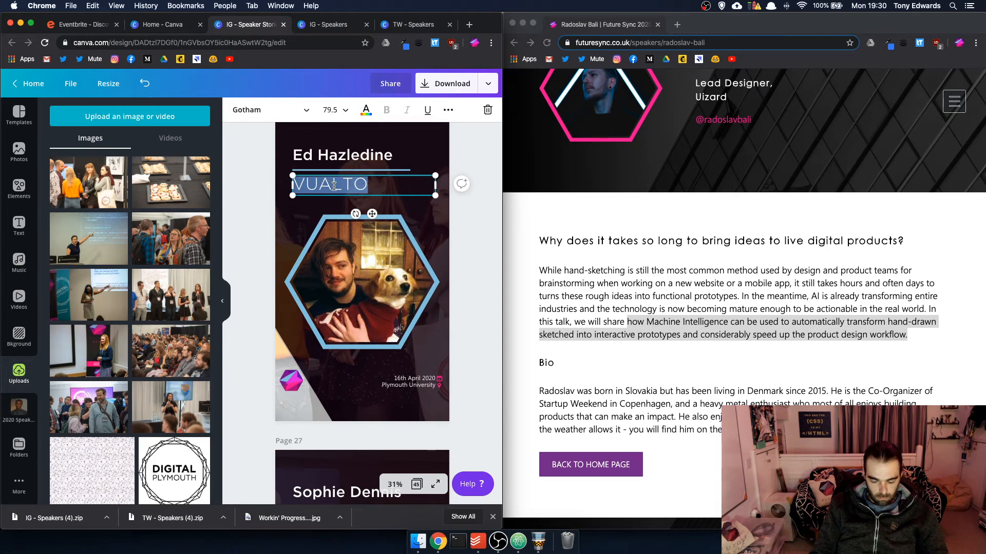
{"action": "type", "text": "Bluefruit"}
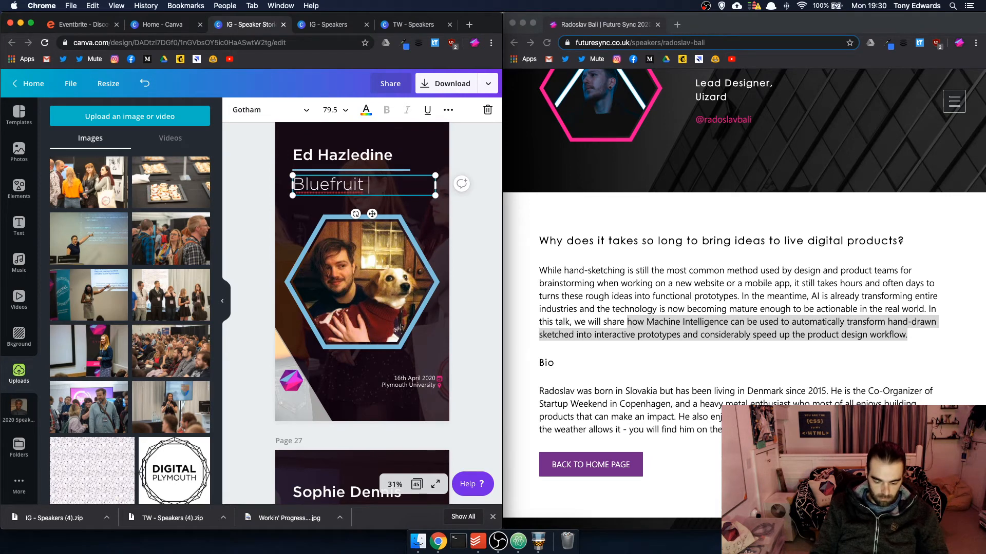
{"action": "type", "text": " Software"}
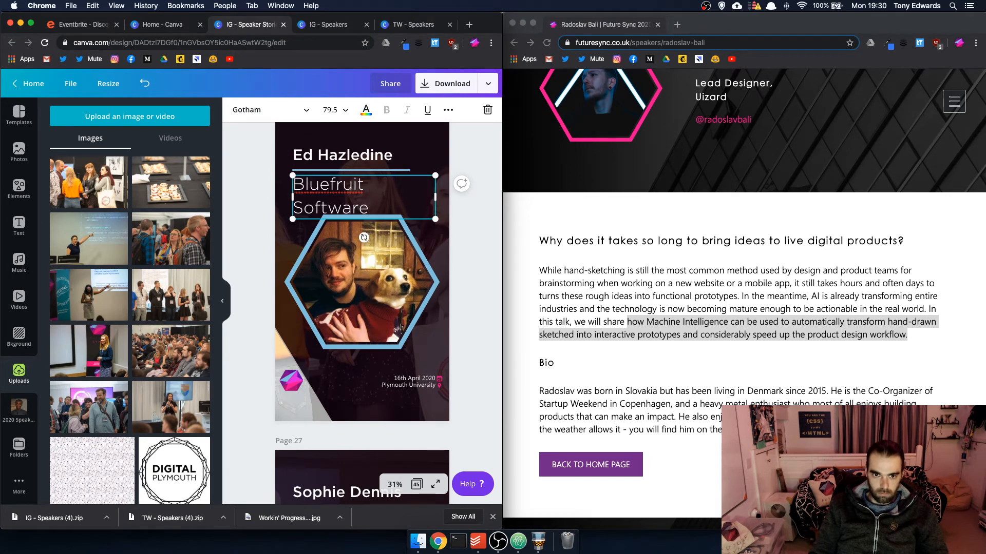
{"action": "left_click_drag", "start_coordinate": [364, 208], "coordinate": [326, 189]}
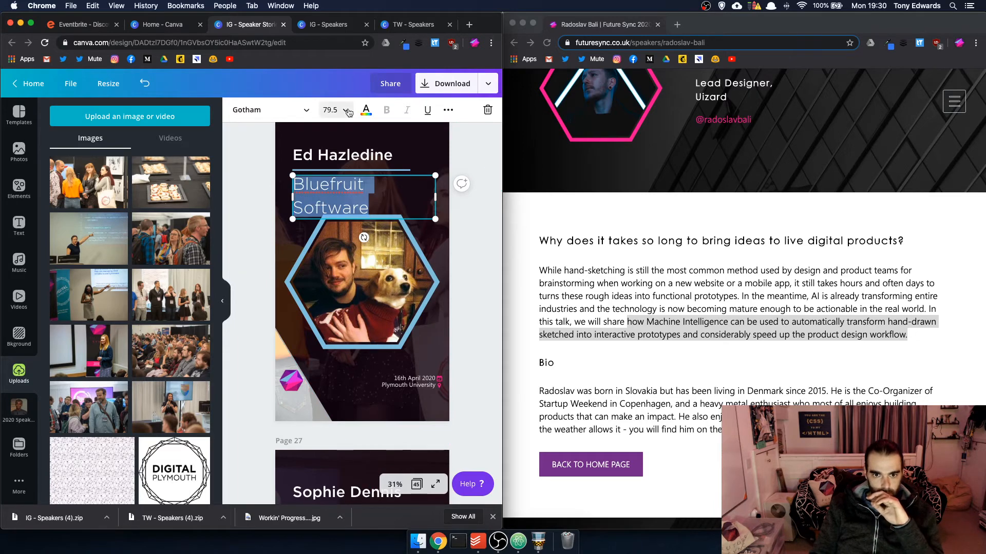
{"action": "left_click", "coordinate": [330, 110]}
{"action": "scroll", "coordinate": [341, 278], "scroll_direction": "down", "scroll_amount": 2}
{"action": "scroll", "coordinate": [341, 278], "scroll_direction": "down", "scroll_amount": 2}
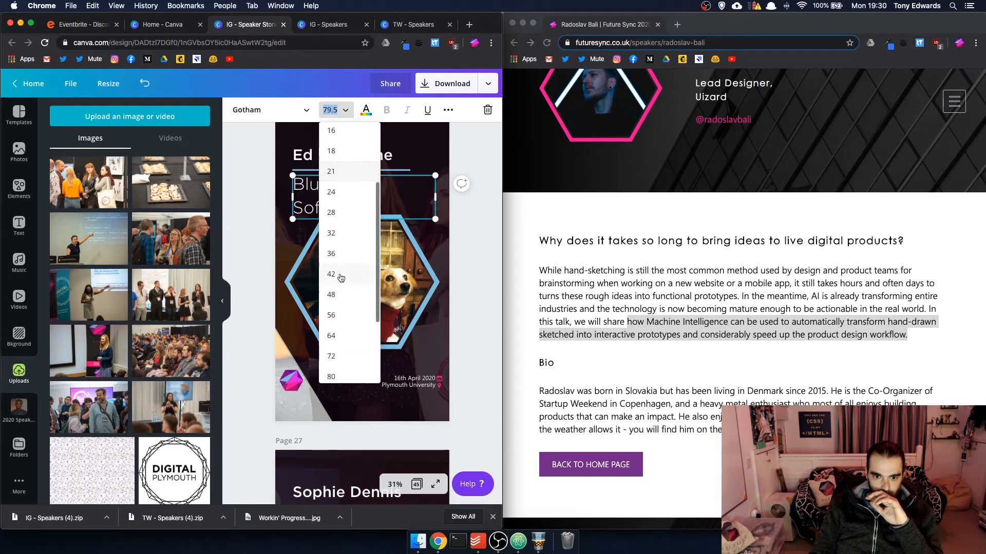
{"action": "left_click", "coordinate": [333, 355]}
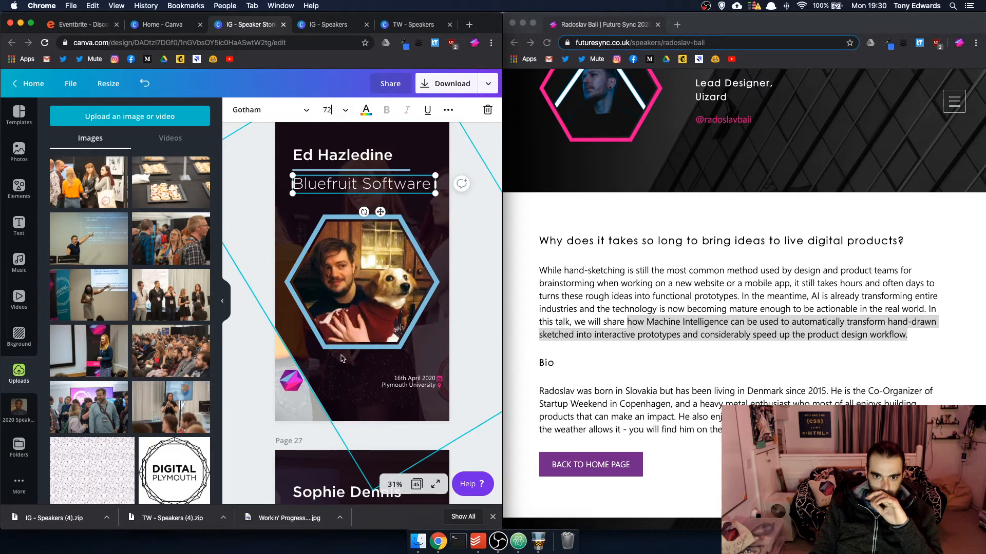
{"action": "left_click", "coordinate": [467, 215]}
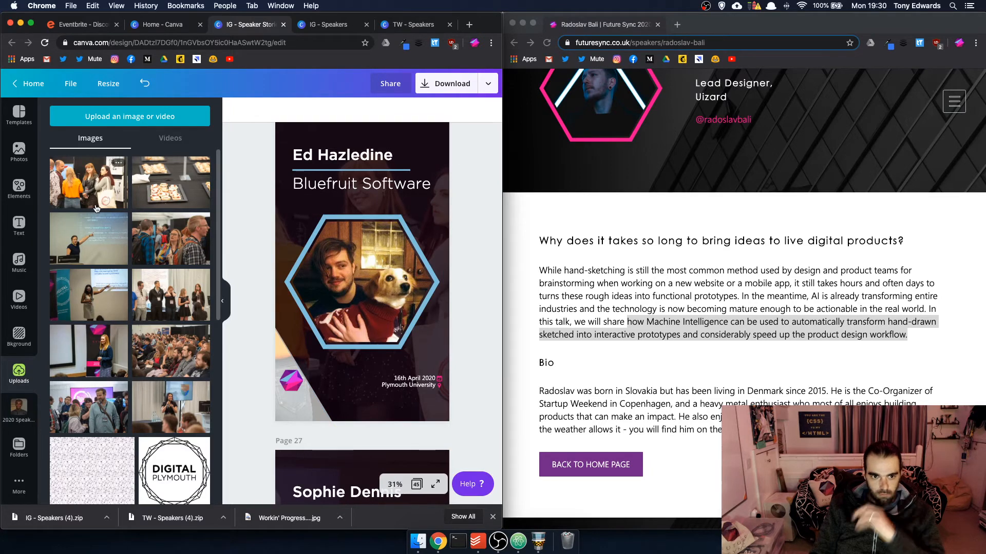
Fill the hexagon with the bearded, bespectacled speaker's photo and duplicate page 25
{"action": "left_click", "coordinate": [4, 411]}
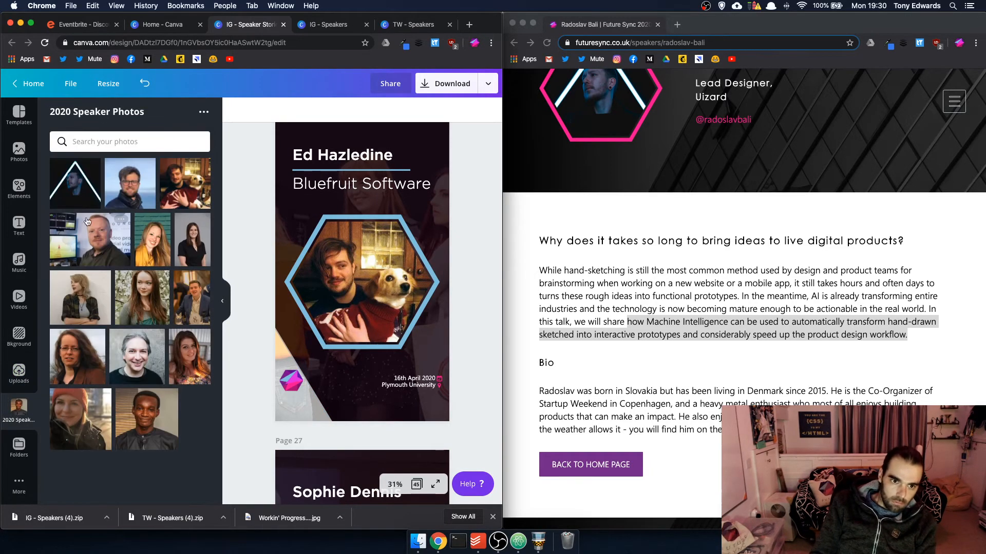
{"action": "left_click_drag", "start_coordinate": [124, 180], "coordinate": [341, 284]}
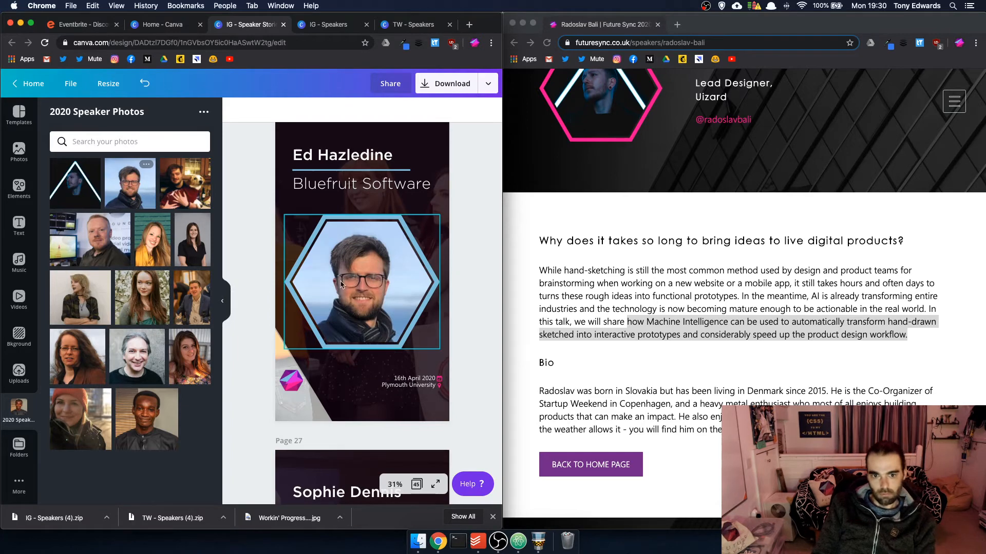
{"action": "scroll", "coordinate": [374, 286], "scroll_direction": "down", "scroll_amount": 3}
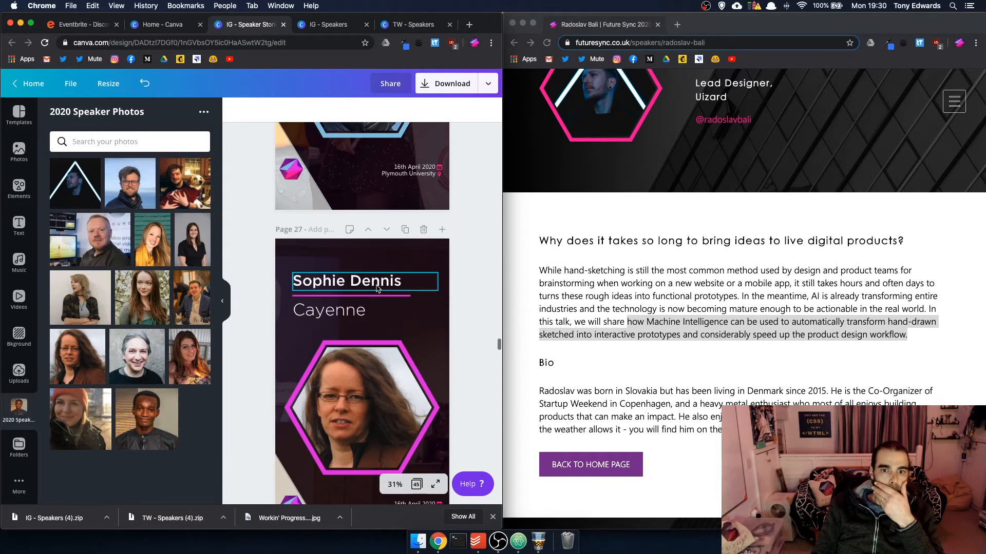
{"action": "scroll", "coordinate": [376, 289], "scroll_direction": "up", "scroll_amount": 3}
{"action": "scroll", "coordinate": [376, 288], "scroll_direction": "up", "scroll_amount": 3}
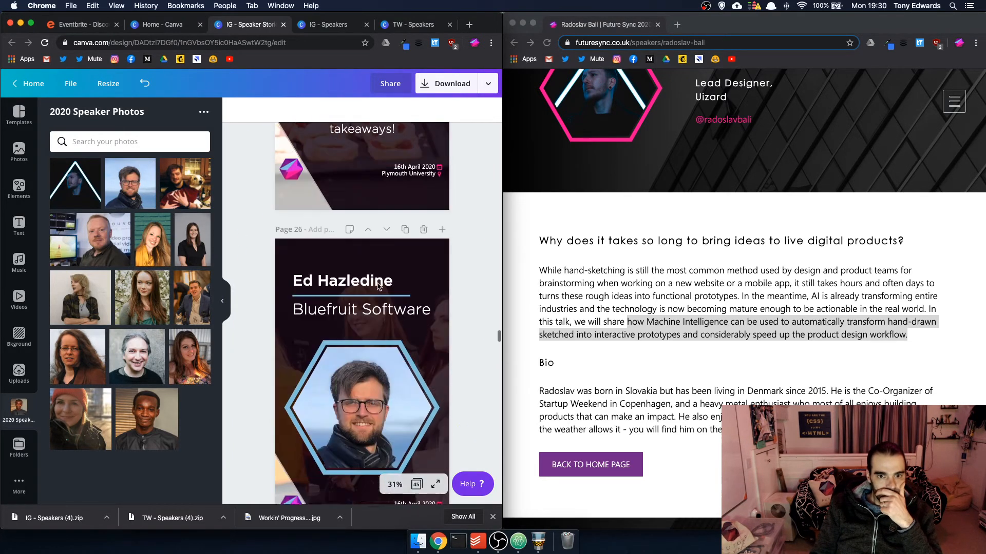
{"action": "scroll", "coordinate": [378, 290], "scroll_direction": "down", "scroll_amount": 4}
{"action": "scroll", "coordinate": [429, 329], "scroll_direction": "up", "scroll_amount": 6}
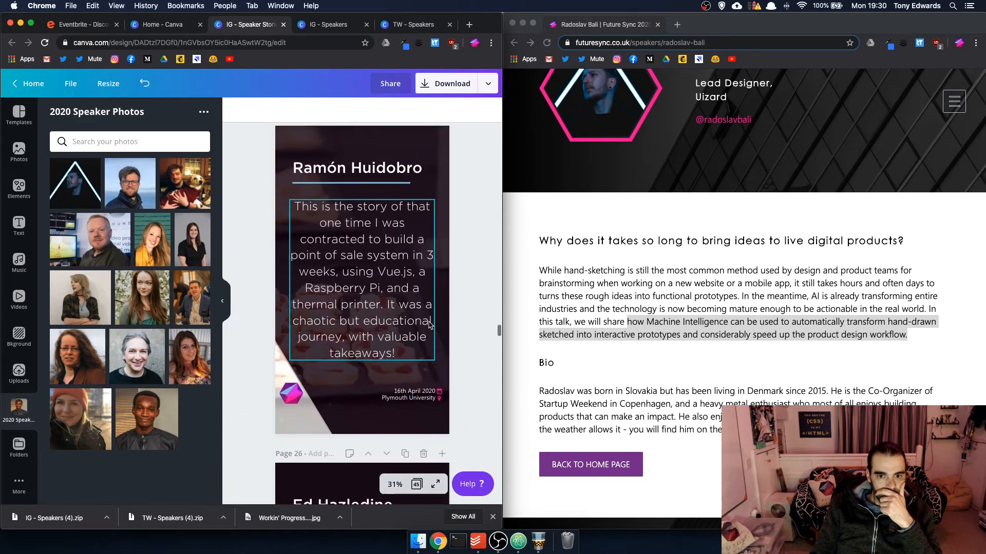
{"action": "left_click", "coordinate": [406, 151]}
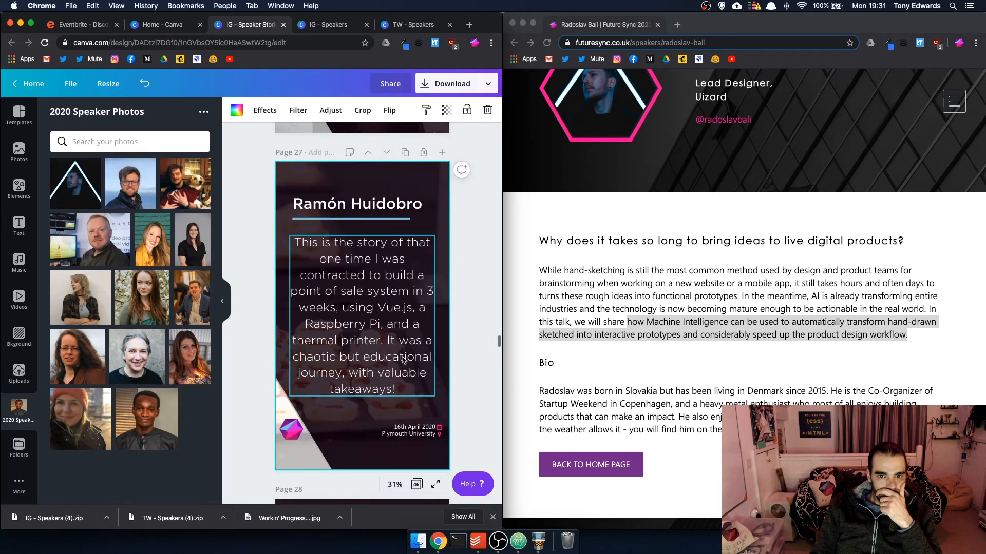
Shrink the rotated shape, add an event photo background with enlarged overlay, then duplicate the page
{"action": "left_click", "coordinate": [431, 457]}
{"action": "left_click_drag", "start_coordinate": [473, 462], "coordinate": [454, 416]}
{"action": "left_click", "coordinate": [28, 380]}
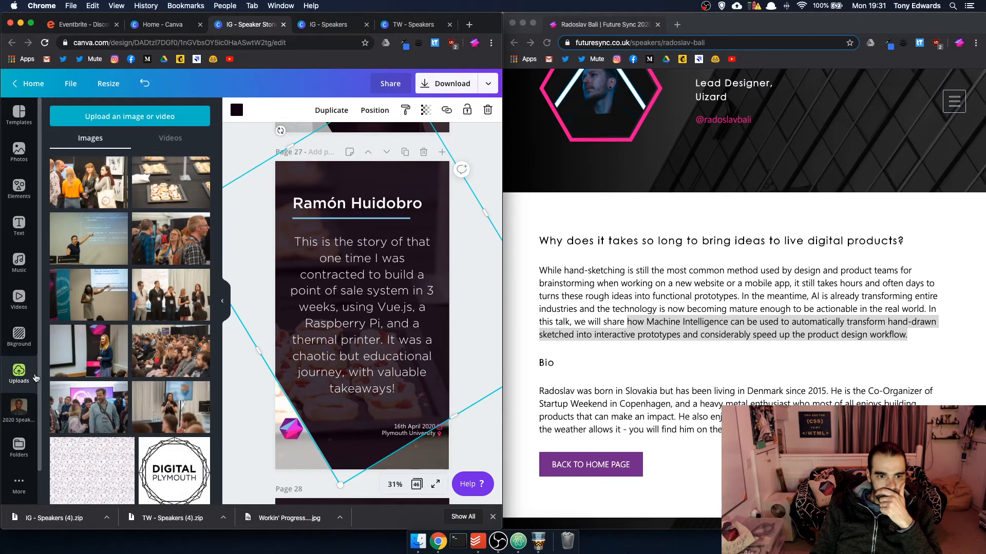
{"action": "left_click_drag", "start_coordinate": [90, 298], "coordinate": [434, 469]}
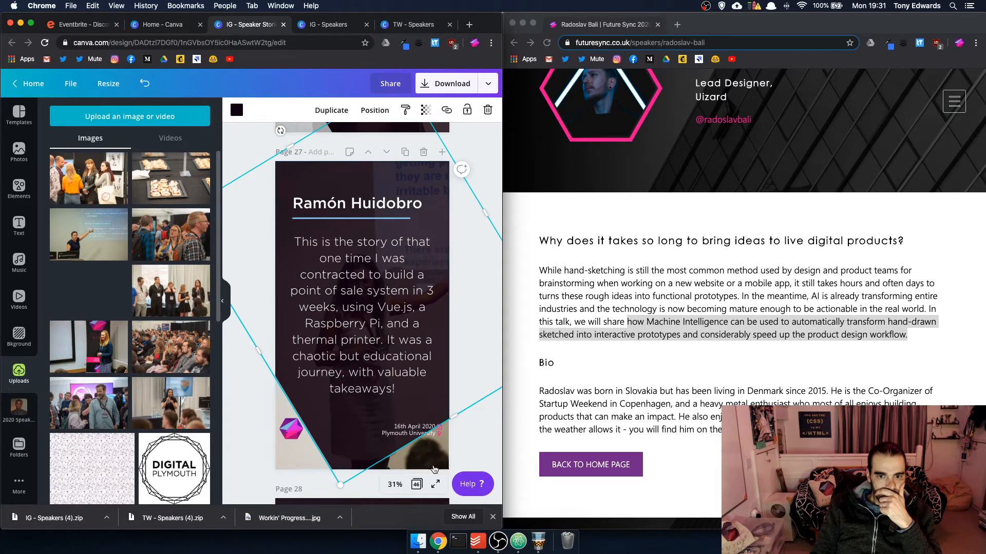
{"action": "left_click_drag", "start_coordinate": [461, 431], "coordinate": [482, 463]}
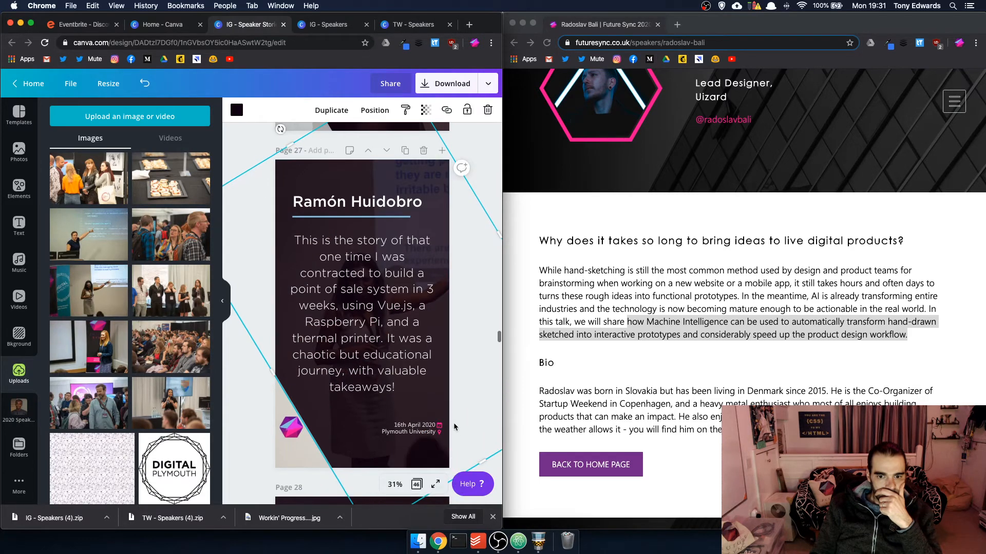
{"action": "left_click", "coordinate": [405, 151]}
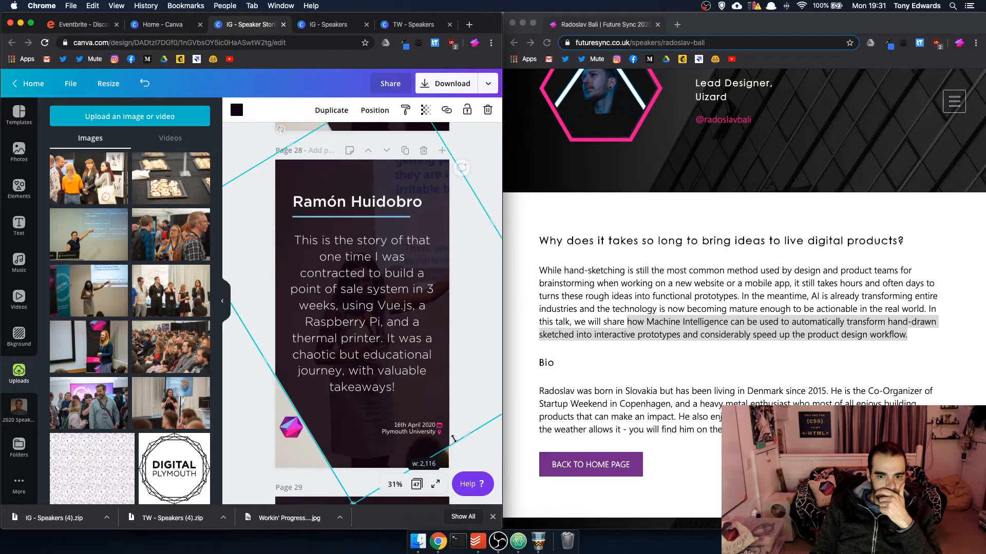
Make the group photo page 28's background, shifted left within the frame
{"action": "left_click_drag", "start_coordinate": [175, 290], "coordinate": [440, 465]}
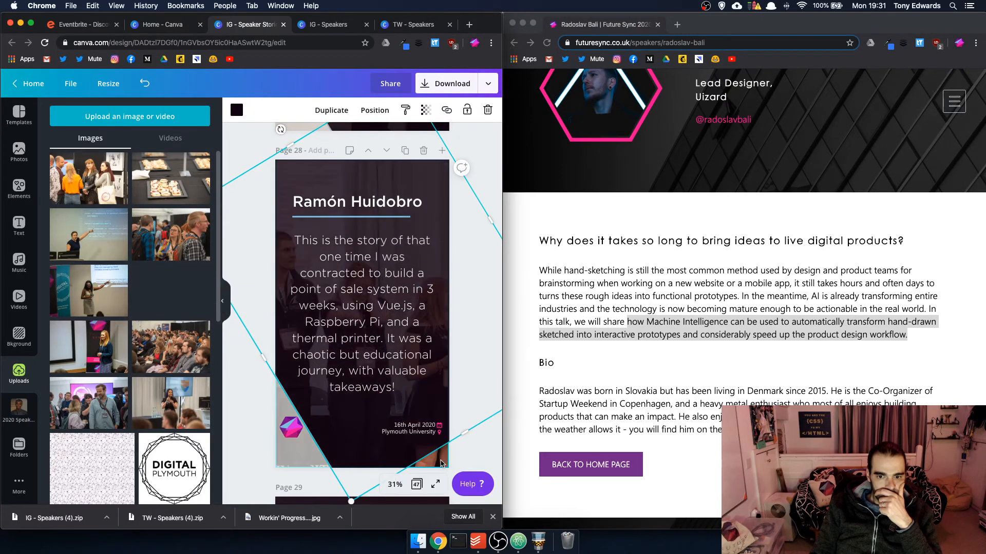
{"action": "double_click", "coordinate": [438, 460]}
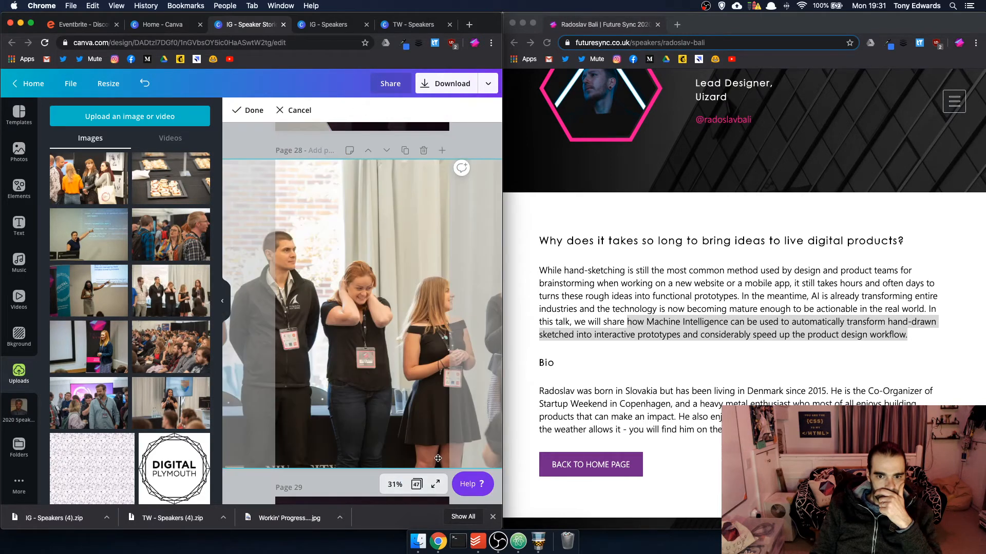
{"action": "left_click_drag", "start_coordinate": [433, 457], "coordinate": [318, 468]}
{"action": "key", "text": "Return"}
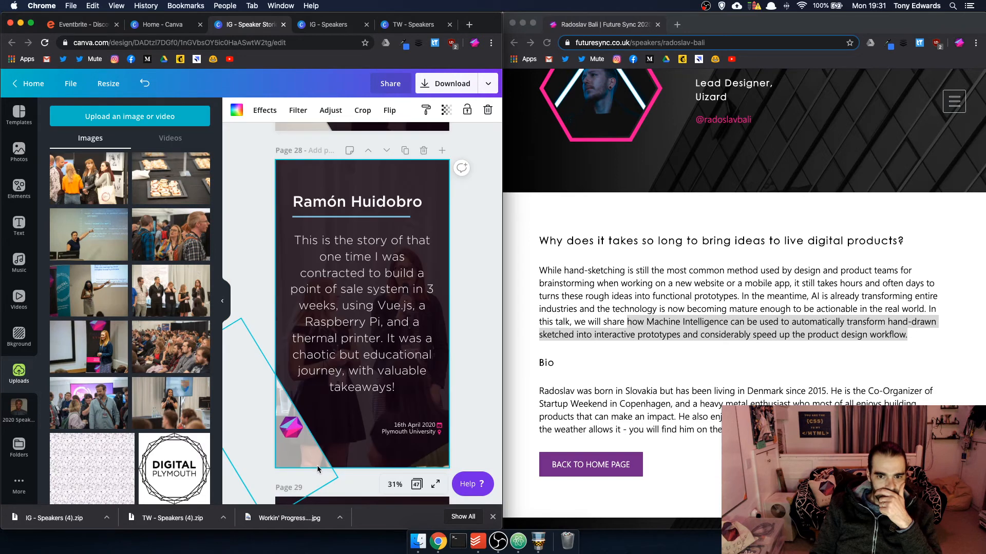
Copy the 'Ed Hazledine' title text from page 26
{"action": "left_click", "coordinate": [426, 407]}
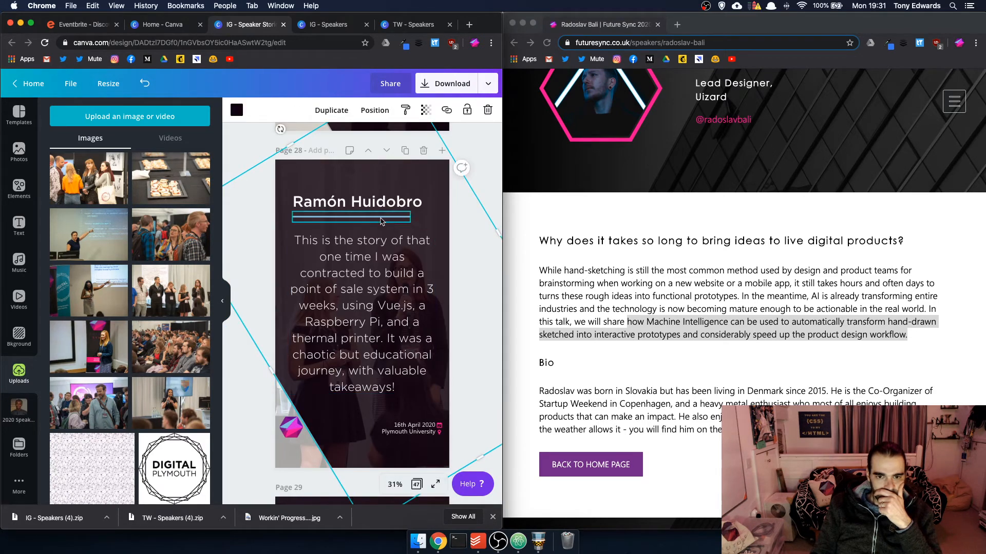
{"action": "scroll", "coordinate": [362, 205], "scroll_direction": "up", "scroll_amount": 1}
{"action": "scroll", "coordinate": [363, 205], "scroll_direction": "up", "scroll_amount": 10}
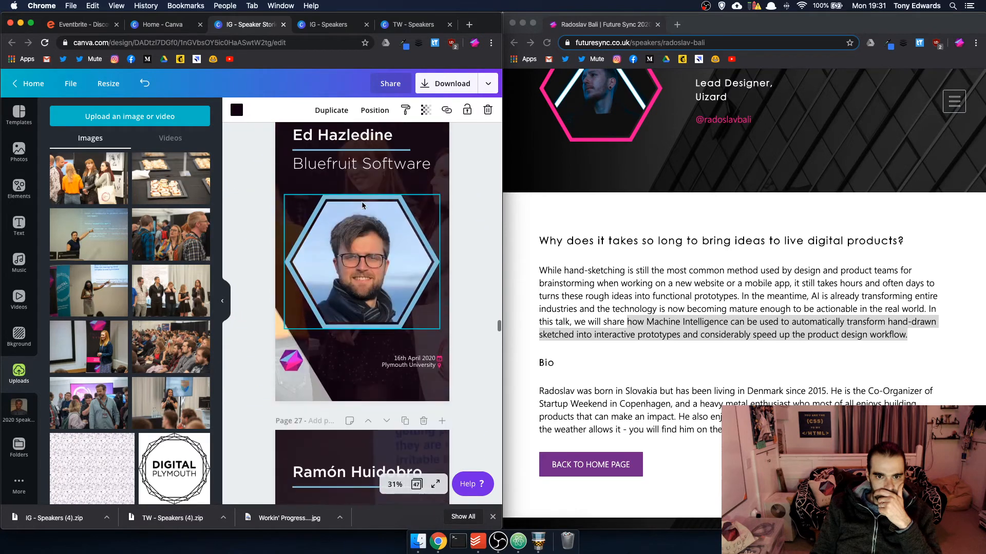
{"action": "left_click", "coordinate": [354, 262]}
{"action": "double_click", "coordinate": [354, 262]}
{"action": "key", "text": "super+c"}
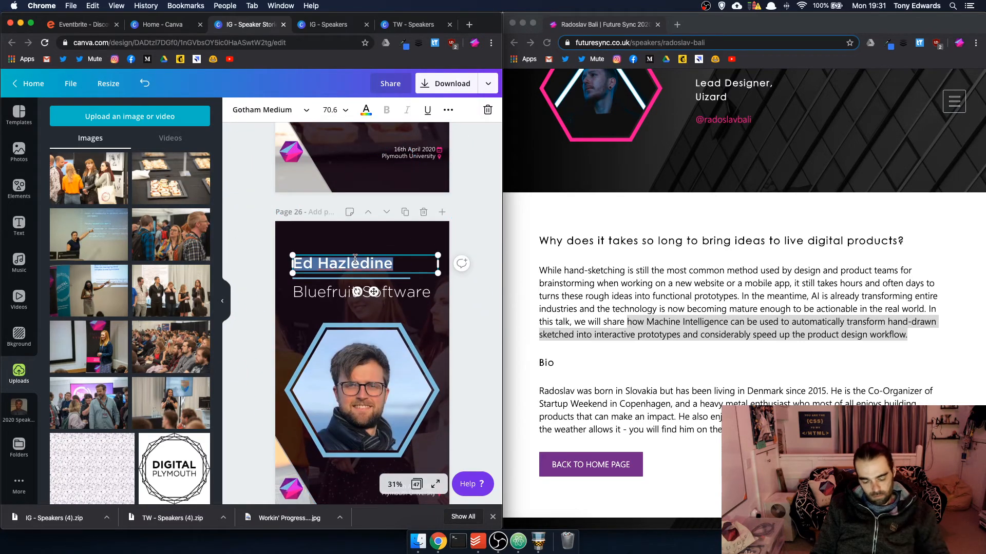
Paste 'Ed Hazledine' over the Ramón Huidobro titles on pages 27 and 28
{"action": "scroll", "coordinate": [363, 251], "scroll_direction": "down", "scroll_amount": 5}
{"action": "scroll", "coordinate": [364, 251], "scroll_direction": "down", "scroll_amount": 10}
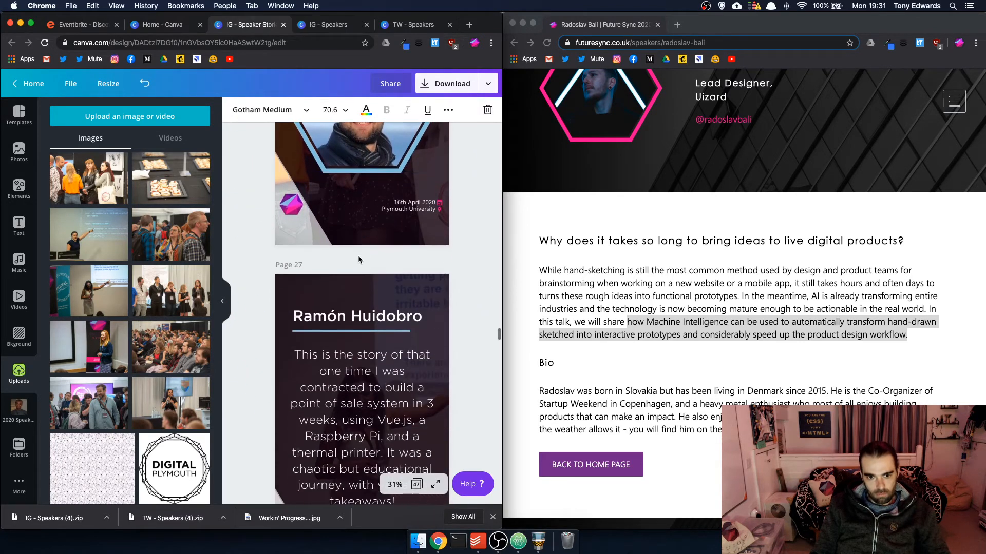
{"action": "left_click", "coordinate": [355, 310]}
{"action": "double_click", "coordinate": [355, 311]}
{"action": "key", "text": "super+v"}
{"action": "scroll", "coordinate": [355, 311], "scroll_direction": "down", "scroll_amount": 15}
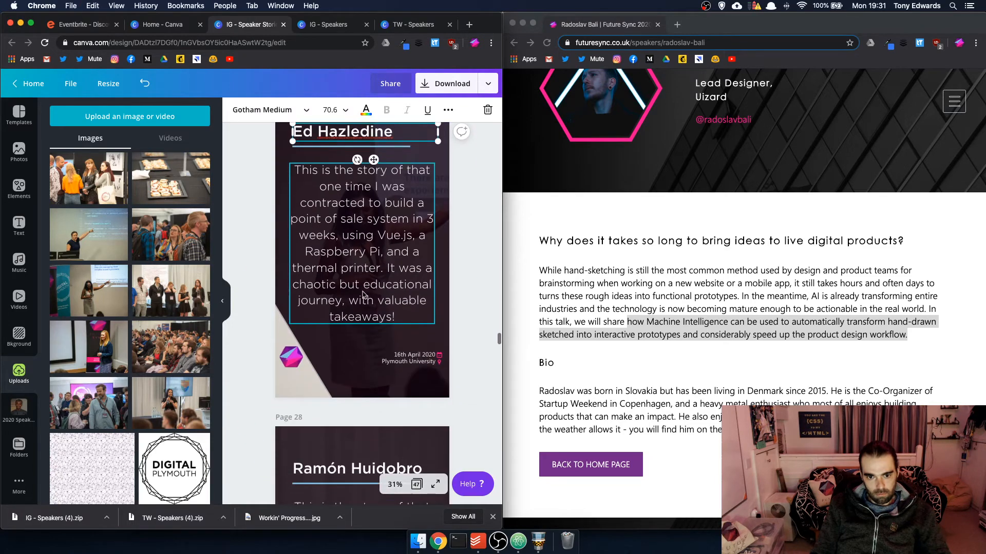
{"action": "left_click", "coordinate": [358, 311]}
{"action": "double_click", "coordinate": [358, 310]}
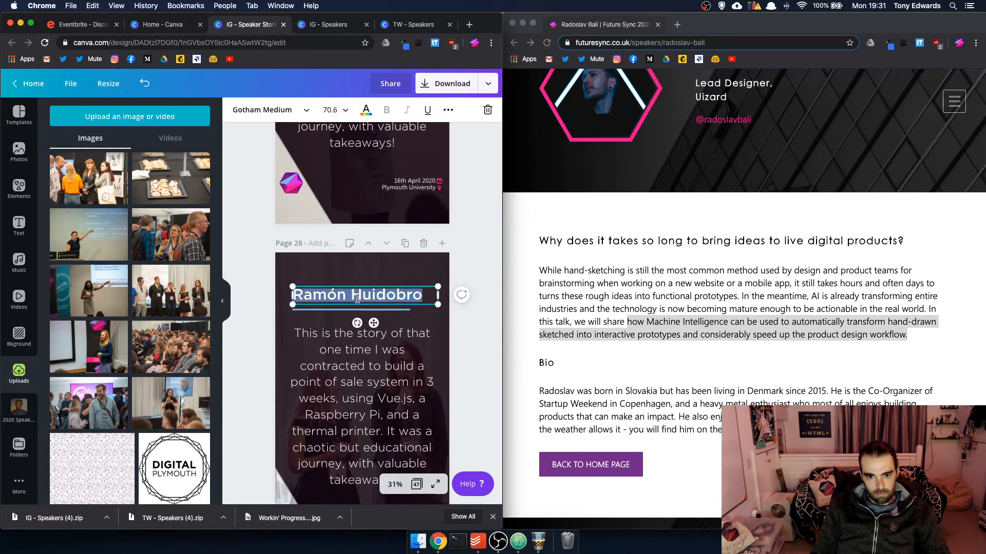
{"action": "key", "text": "super+v"}
{"action": "key", "text": "super+grave"}
{"action": "scroll", "coordinate": [400, 302], "scroll_direction": "down", "scroll_amount": 5}
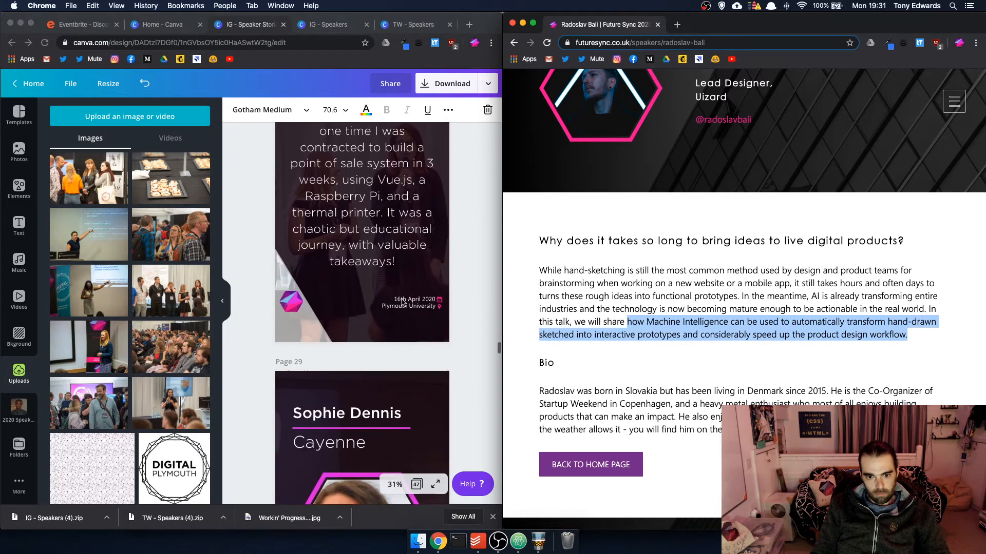
{"action": "scroll", "coordinate": [403, 301], "scroll_direction": "up", "scroll_amount": 10}
{"action": "scroll", "coordinate": [403, 301], "scroll_direction": "up", "scroll_amount": 3}
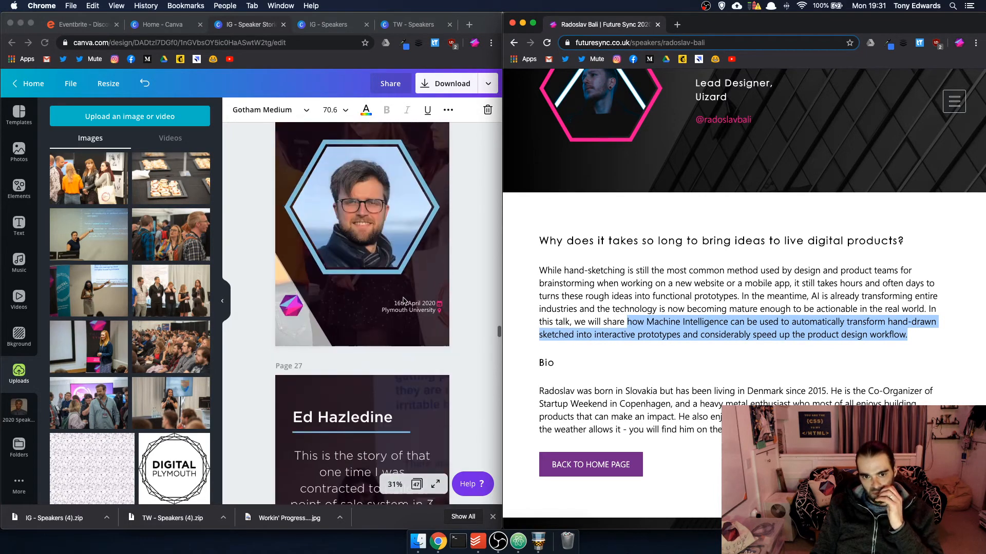
{"action": "left_click", "coordinate": [658, 303]}
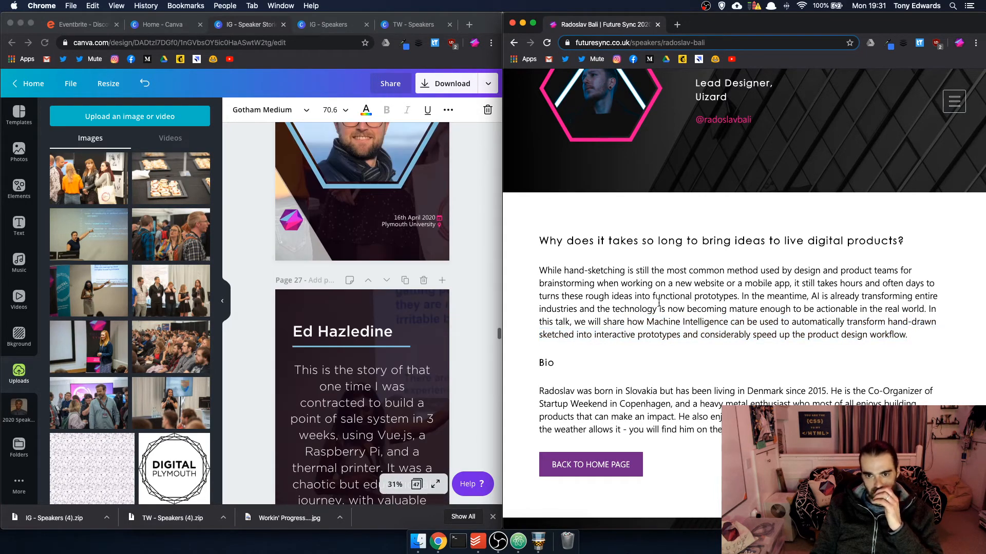
Open Ed Hazledine's Future Sync speaker page and select his talk description's first two sentences
{"action": "left_click", "coordinate": [514, 43]}
{"action": "scroll", "coordinate": [688, 210], "scroll_direction": "down", "scroll_amount": 4}
{"action": "scroll", "coordinate": [689, 214], "scroll_direction": "up", "scroll_amount": 10}
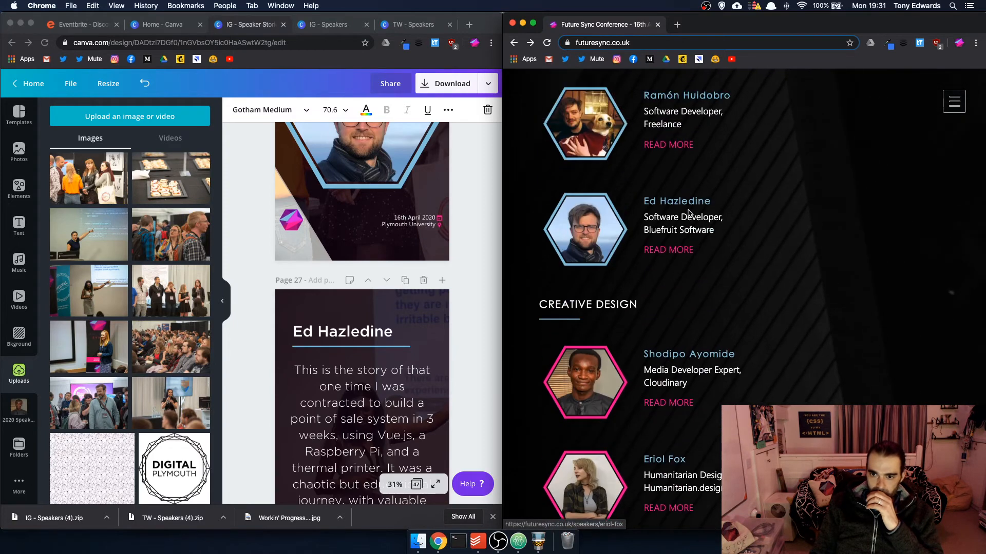
{"action": "left_click", "coordinate": [667, 249]}
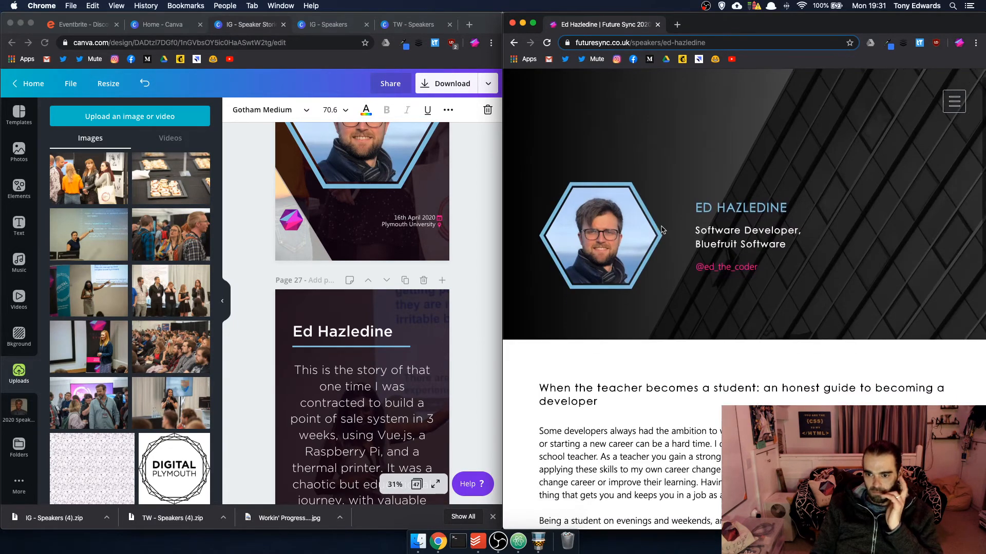
{"action": "scroll", "coordinate": [661, 230], "scroll_direction": "down", "scroll_amount": 3}
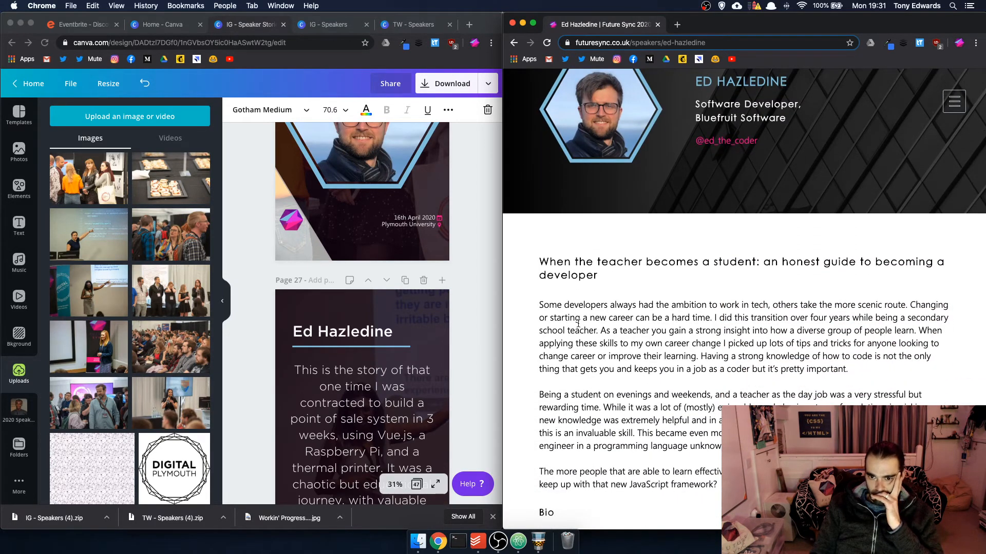
{"action": "left_click_drag", "start_coordinate": [540, 304], "coordinate": [715, 313]}
{"action": "key", "text": "super+c"}
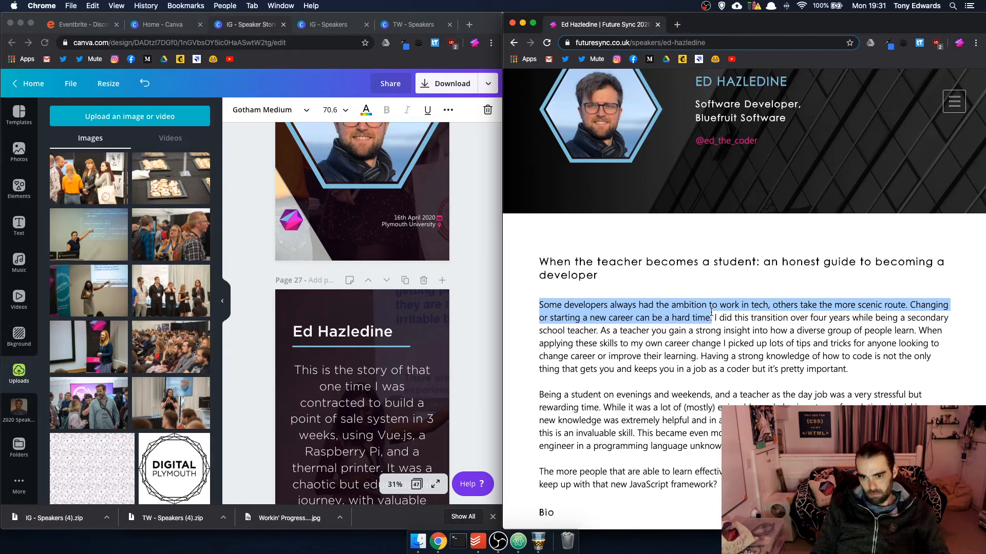
Paste the copied talk sentences over page 27's body text and add a blank line
{"action": "left_click", "coordinate": [410, 403]}
{"action": "double_click", "coordinate": [410, 402]}
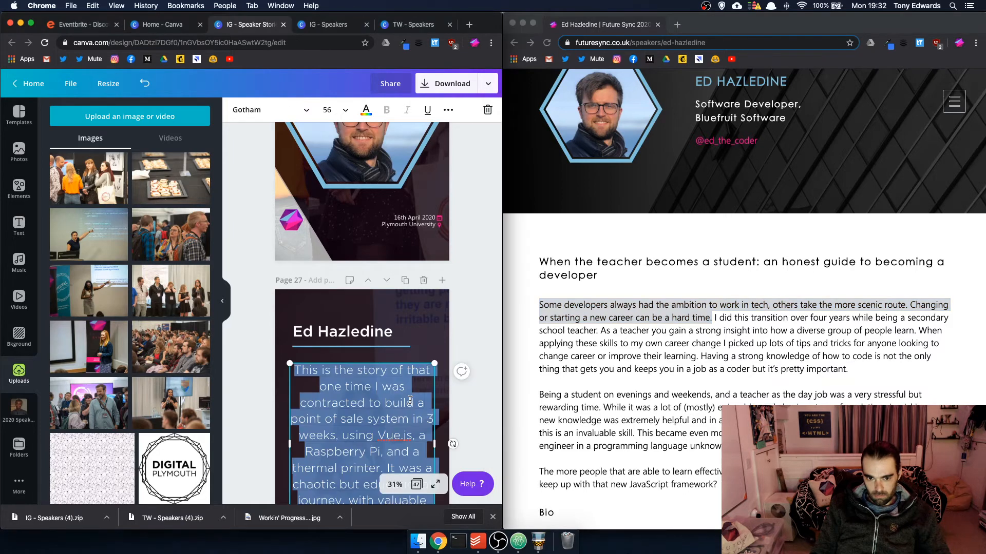
{"action": "key", "text": "super+v"}
{"action": "scroll", "coordinate": [417, 383], "scroll_direction": "down", "scroll_amount": 5}
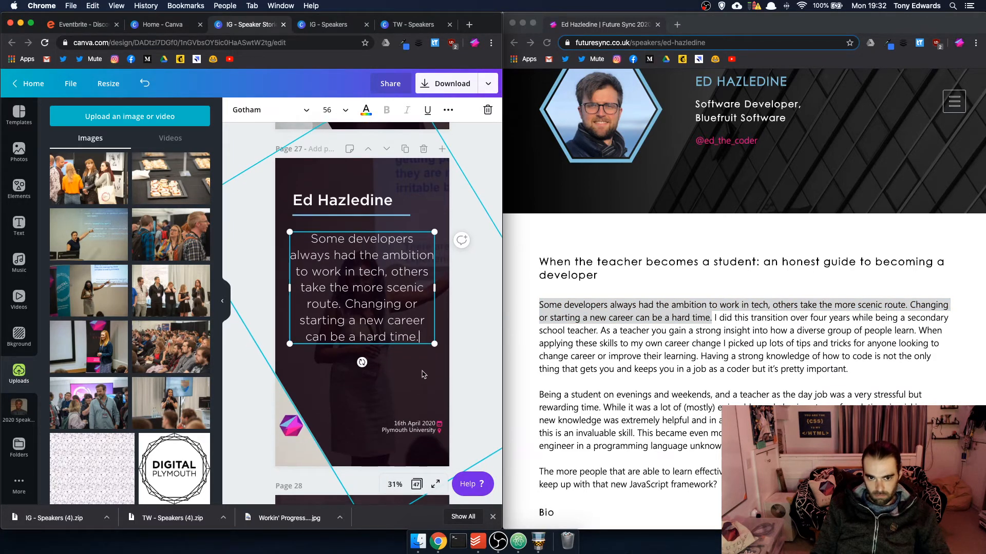
{"action": "key", "text": "Return"}
{"action": "key", "text": "Return"}
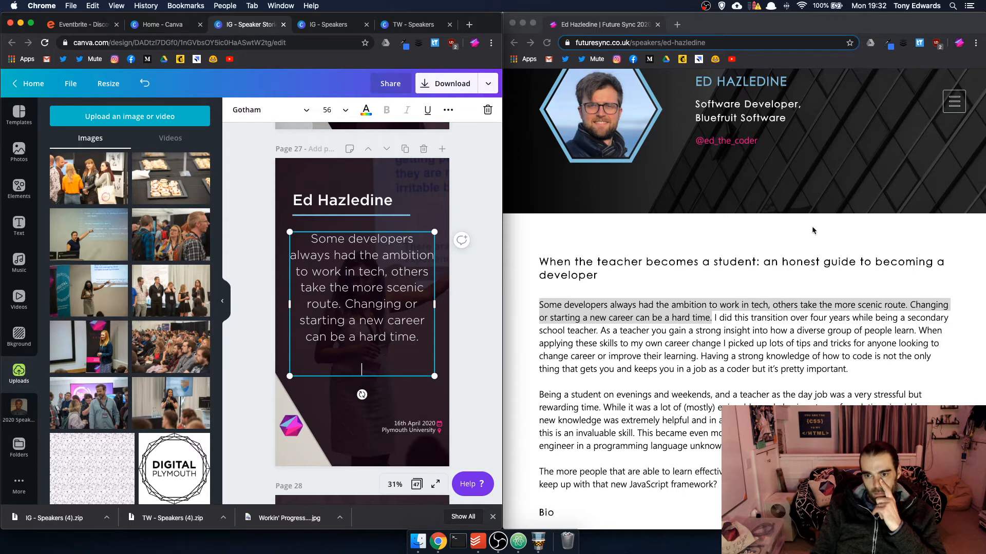
Add the teaching career-change sentence as a second paragraph starting with 'Ed', then reposition the box
{"action": "left_click", "coordinate": [718, 318]}
{"action": "left_click_drag", "start_coordinate": [719, 318], "coordinate": [598, 330]}
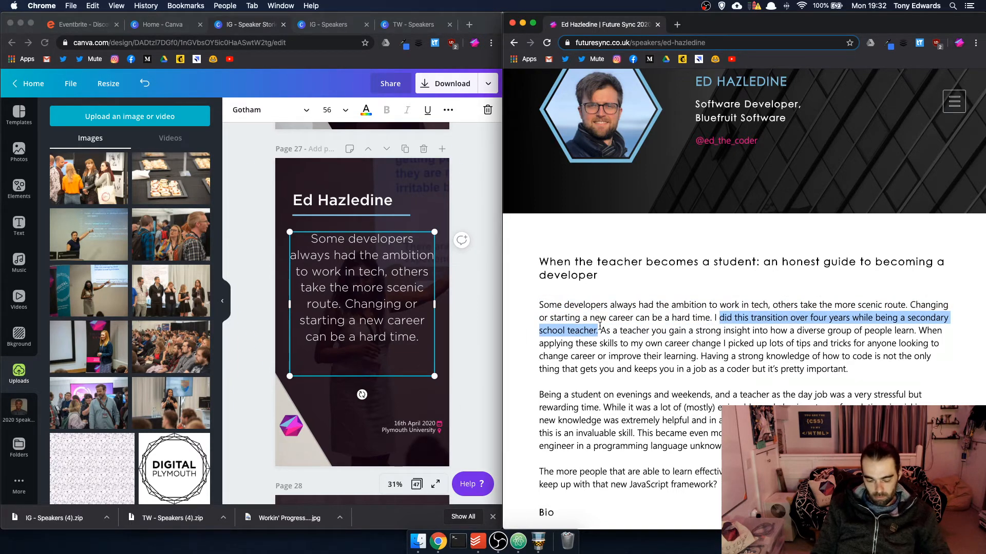
{"action": "key", "text": "super+c"}
{"action": "left_click", "coordinate": [345, 354]}
{"action": "key", "text": "super+v"}
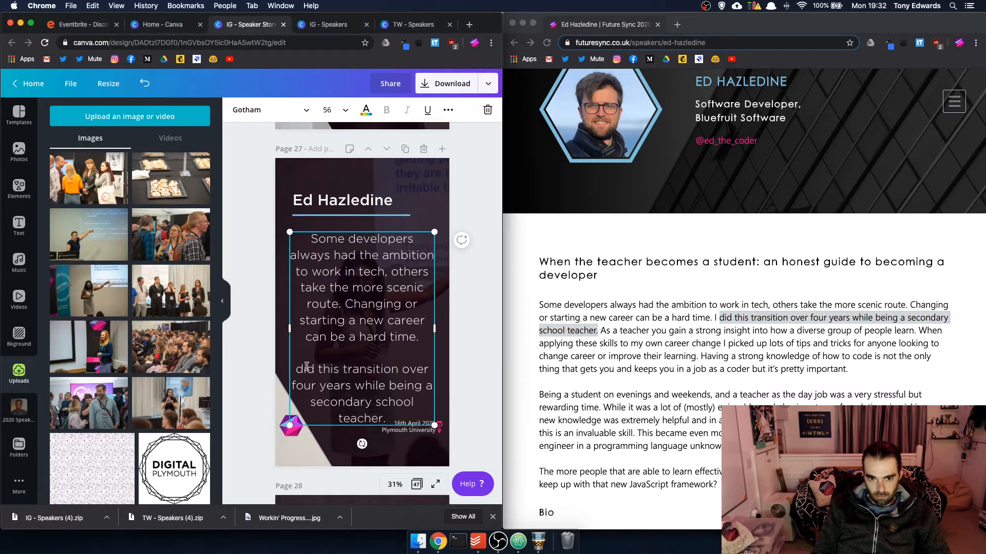
{"action": "type", "text": "Ed"}
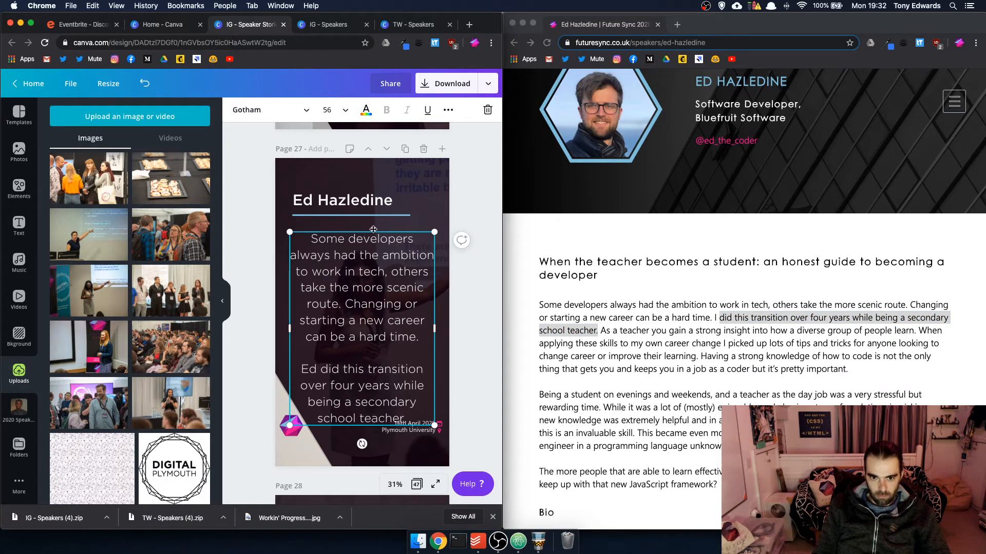
{"action": "left_click_drag", "start_coordinate": [373, 230], "coordinate": [373, 221]}
{"action": "scroll", "coordinate": [283, 184], "scroll_direction": "up", "scroll_amount": 6}
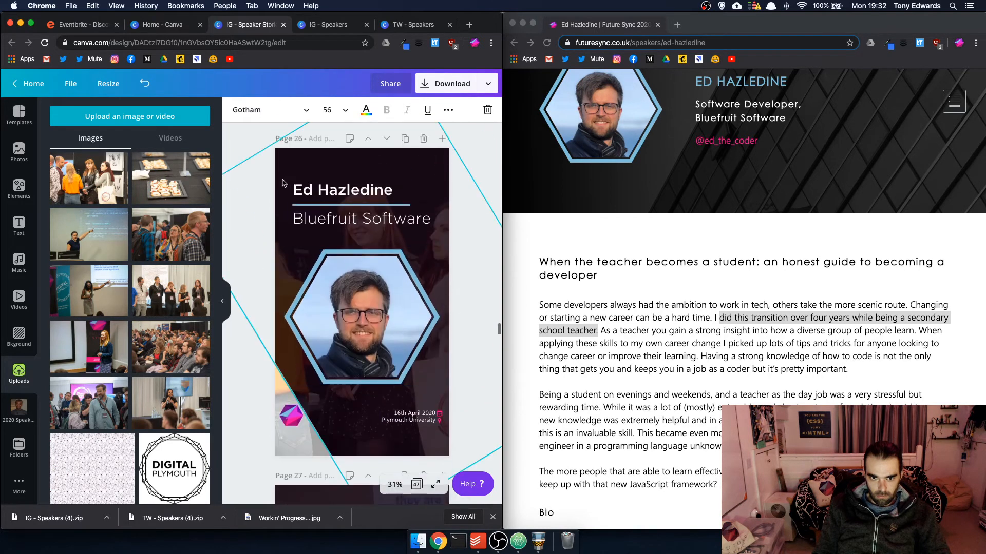
Replace page 27's heading with page 26's name, divider and Bluefruit Software group
{"action": "left_click_drag", "start_coordinate": [282, 183], "coordinate": [366, 221]}
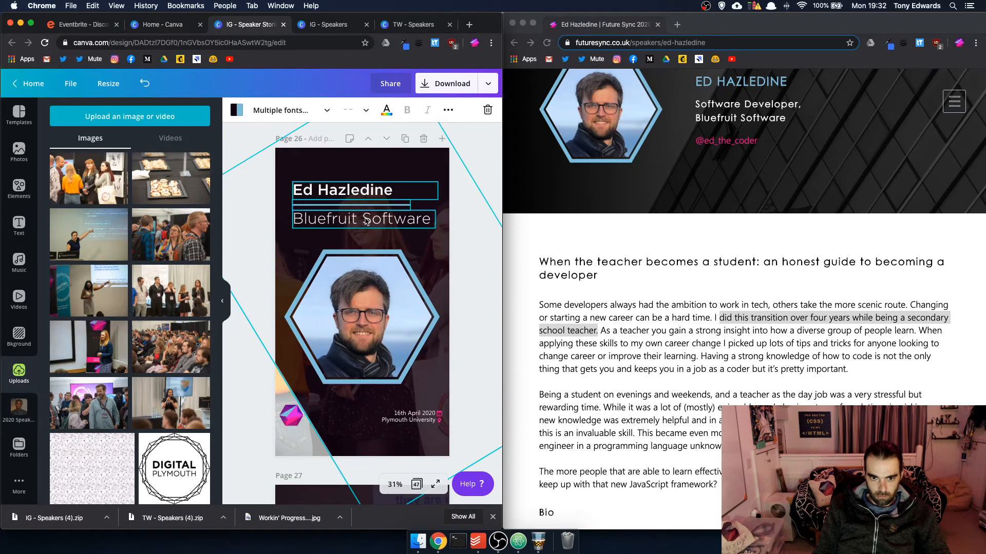
{"action": "scroll", "coordinate": [360, 231], "scroll_direction": "down", "scroll_amount": 5}
{"action": "left_click", "coordinate": [335, 294]}
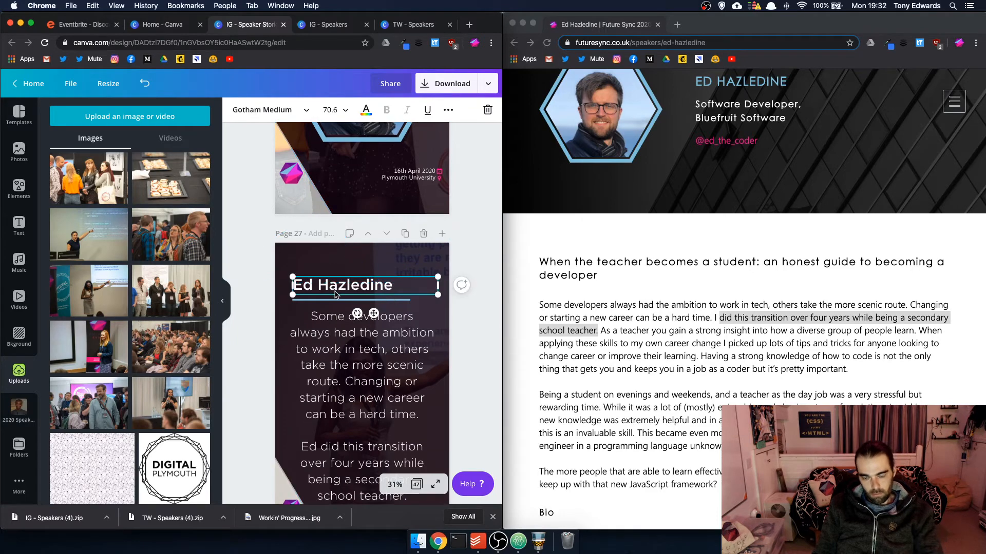
{"action": "key", "text": "Delete"}
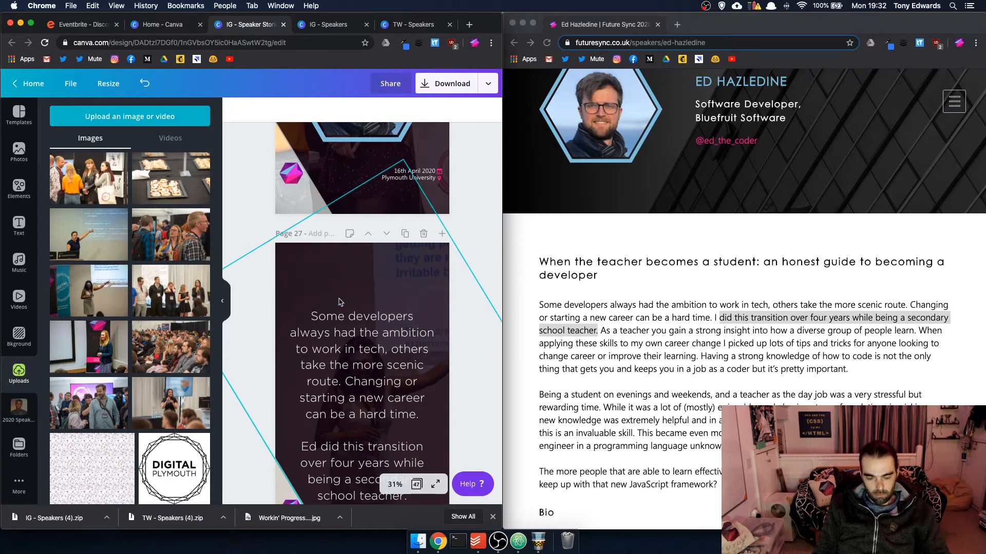
{"action": "key", "text": "super+v"}
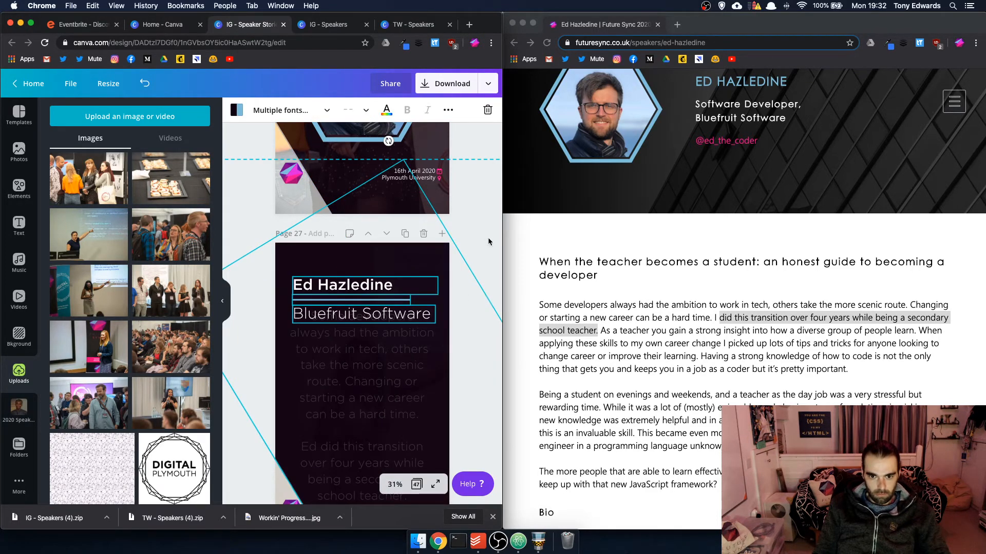
{"action": "key", "text": "super+z"}
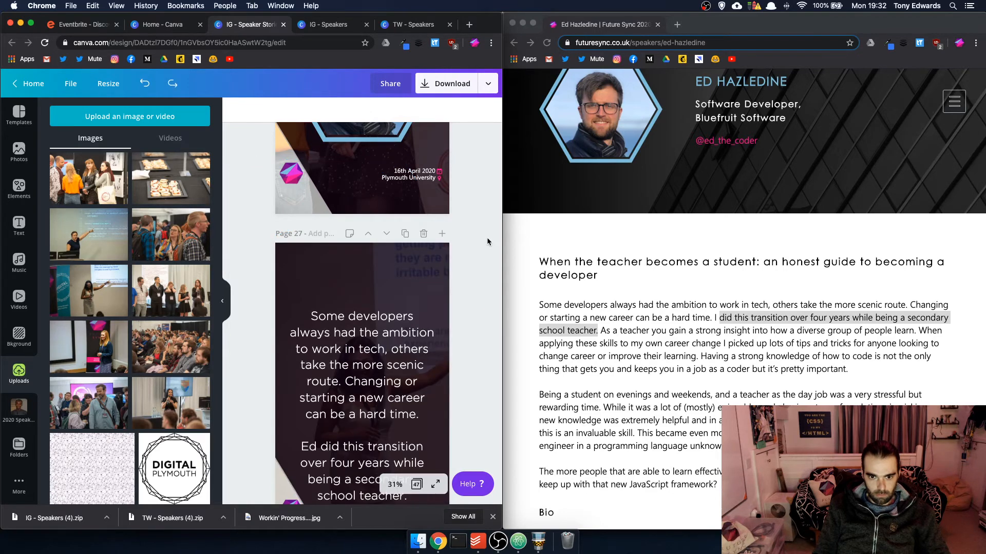
{"action": "left_click", "coordinate": [465, 261]}
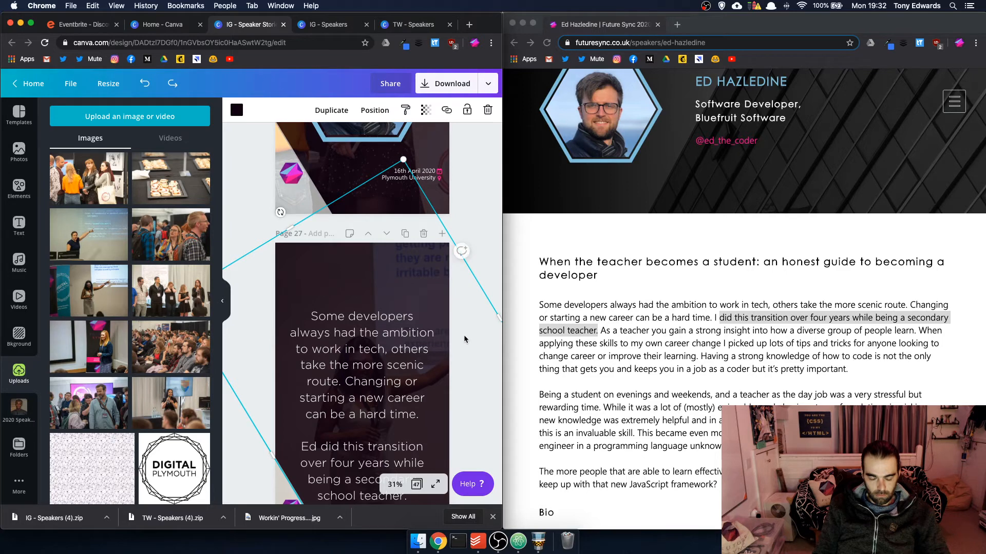
{"action": "key", "text": "super+shift+z"}
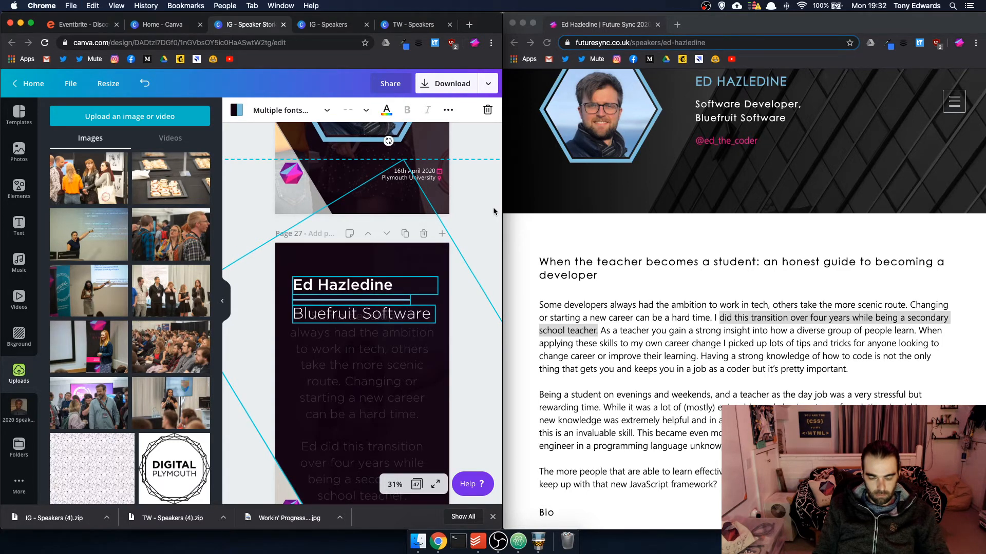
{"action": "key", "text": "super+z"}
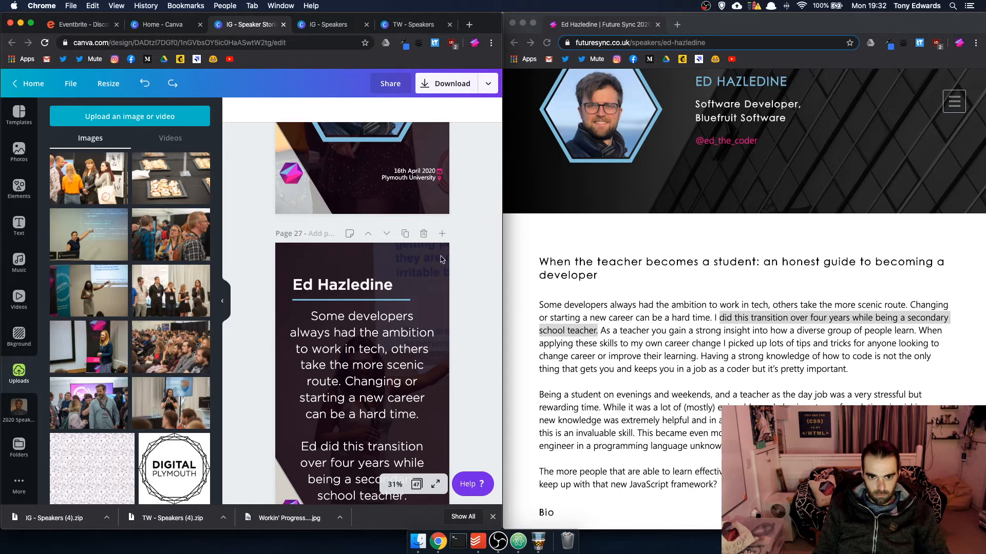
{"action": "scroll", "coordinate": [436, 295], "scroll_direction": "down", "scroll_amount": 3}
{"action": "scroll", "coordinate": [437, 295], "scroll_direction": "down", "scroll_amount": 3}
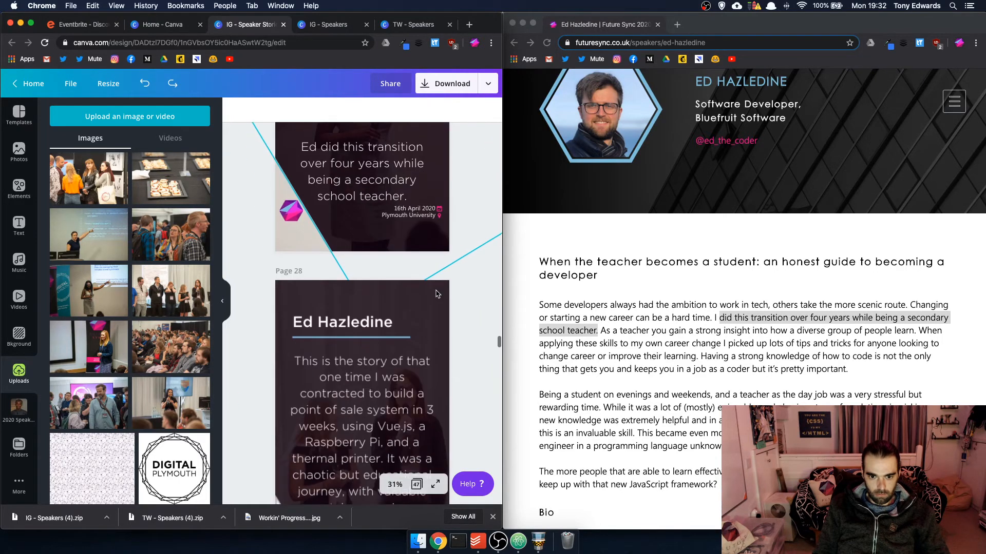
Copy the article paragraph starting 'As a teacher' and paste it over page 28's body
{"action": "left_click", "coordinate": [672, 333]}
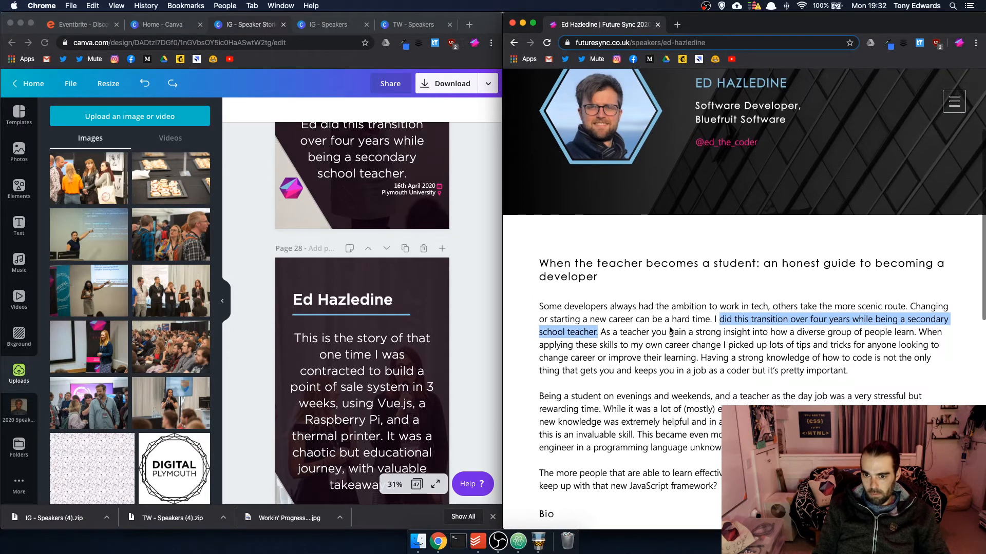
{"action": "scroll", "coordinate": [670, 331], "scroll_direction": "down", "scroll_amount": 2}
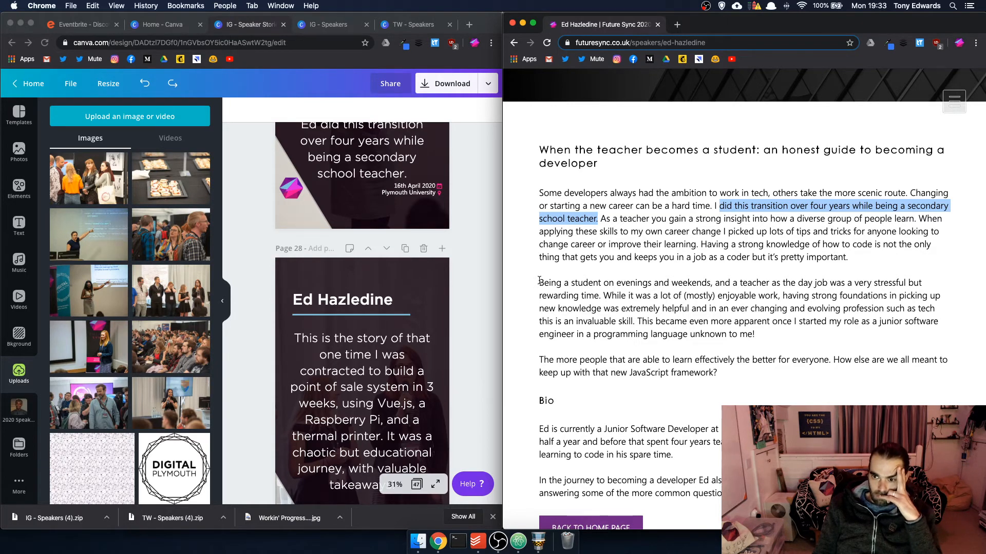
{"action": "left_click_drag", "start_coordinate": [848, 257], "coordinate": [606, 221]}
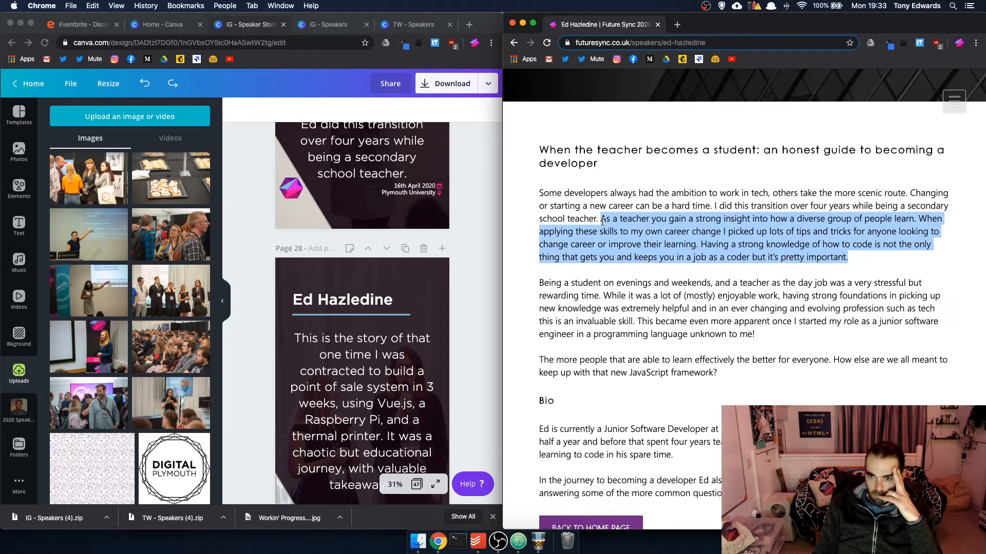
{"action": "key", "text": "super+c"}
{"action": "left_click", "coordinate": [337, 419]}
{"action": "double_click", "coordinate": [336, 418]}
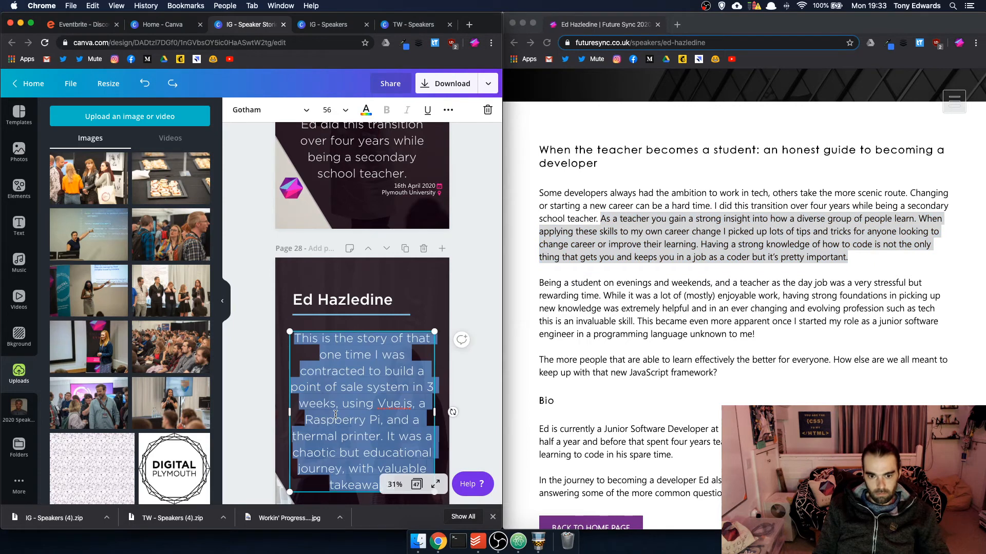
{"action": "key", "text": "super+v"}
Cut the body after 'how people learn.', move it lower, and duplicate page 28
{"action": "scroll", "coordinate": [344, 405], "scroll_direction": "down", "scroll_amount": 3}
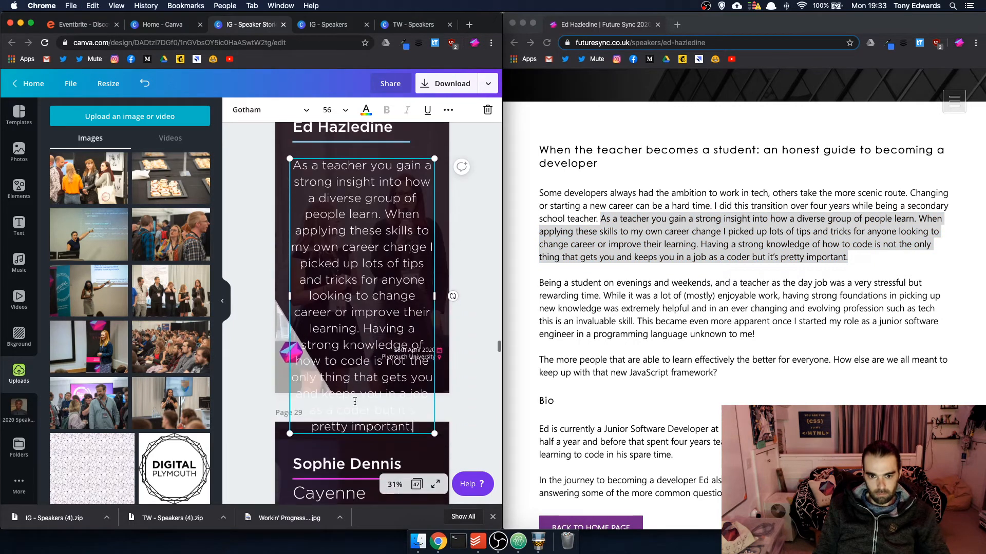
{"action": "left_click_drag", "start_coordinate": [423, 426], "coordinate": [383, 212]}
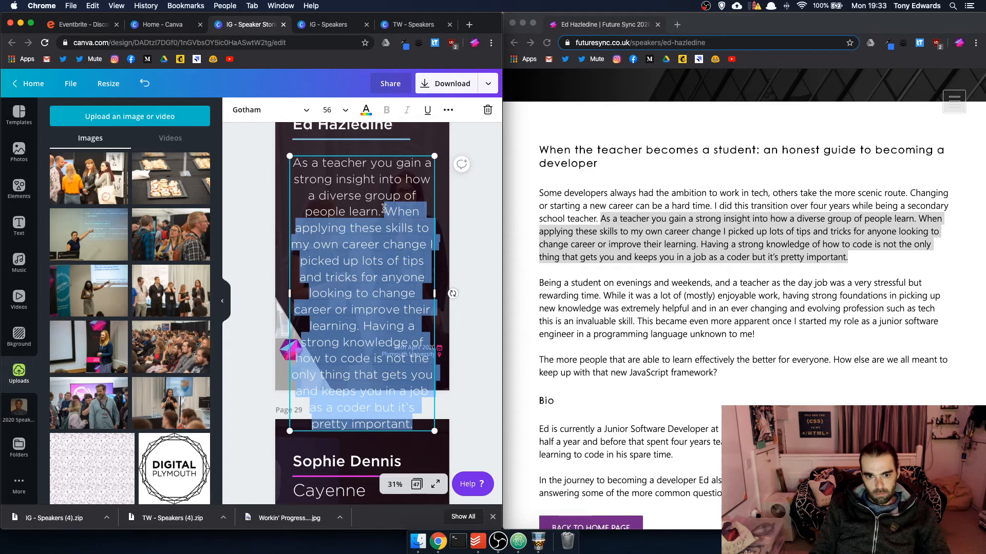
{"action": "key", "text": "BackSpace"}
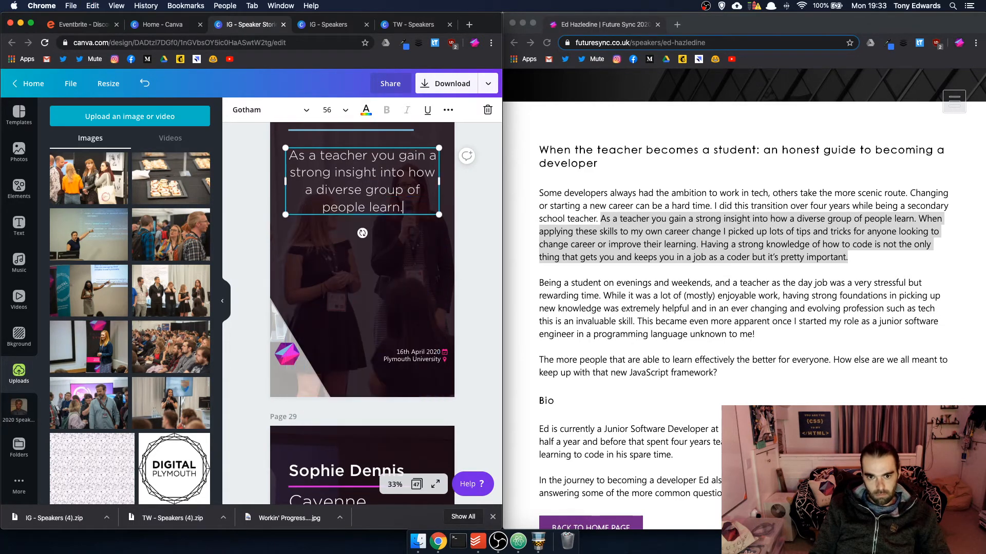
{"action": "left_click_drag", "start_coordinate": [394, 157], "coordinate": [392, 198]}
{"action": "scroll", "coordinate": [478, 257], "scroll_direction": "up", "scroll_amount": 4}
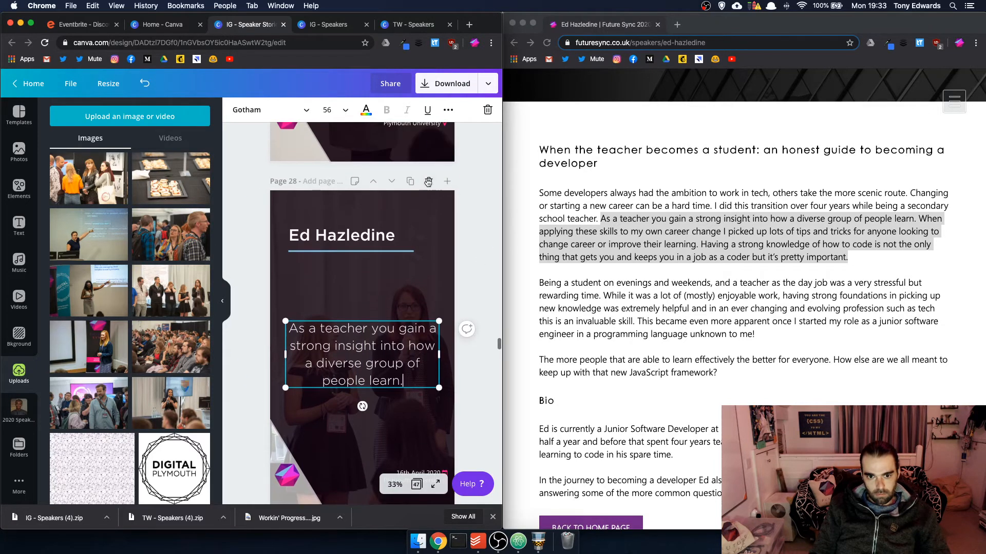
{"action": "left_click", "coordinate": [410, 181]}
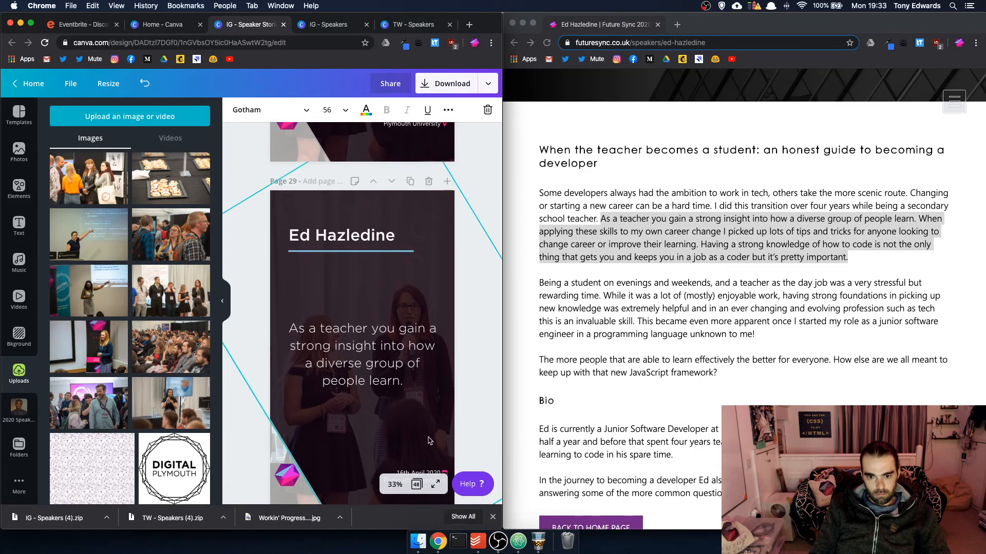
{"action": "left_click", "coordinate": [429, 441]}
{"action": "scroll", "coordinate": [429, 440], "scroll_direction": "down", "scroll_amount": 3}
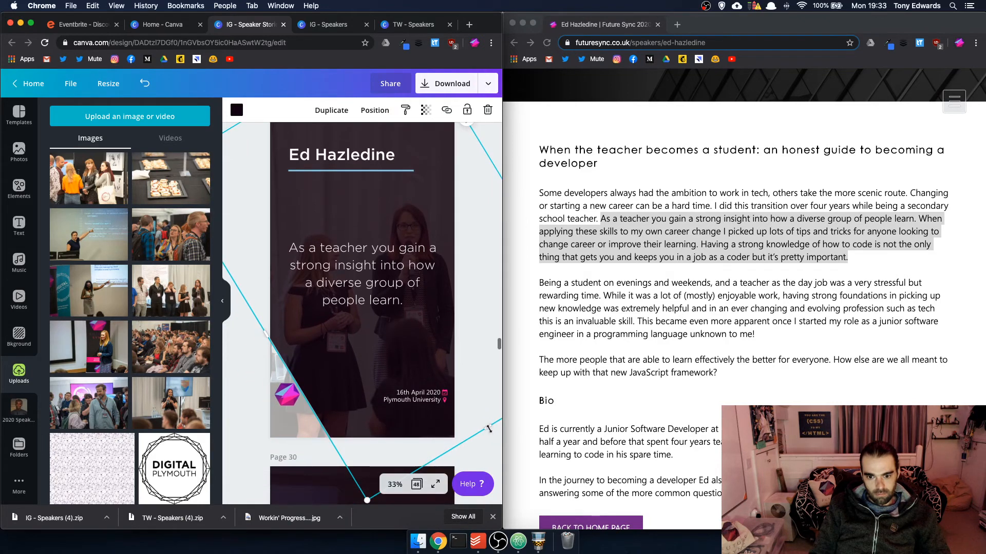
On page 29, reshape the cyan line, set a new uploaded background photo, and paste the career-change paragraph
{"action": "left_click_drag", "start_coordinate": [489, 429], "coordinate": [446, 360]}
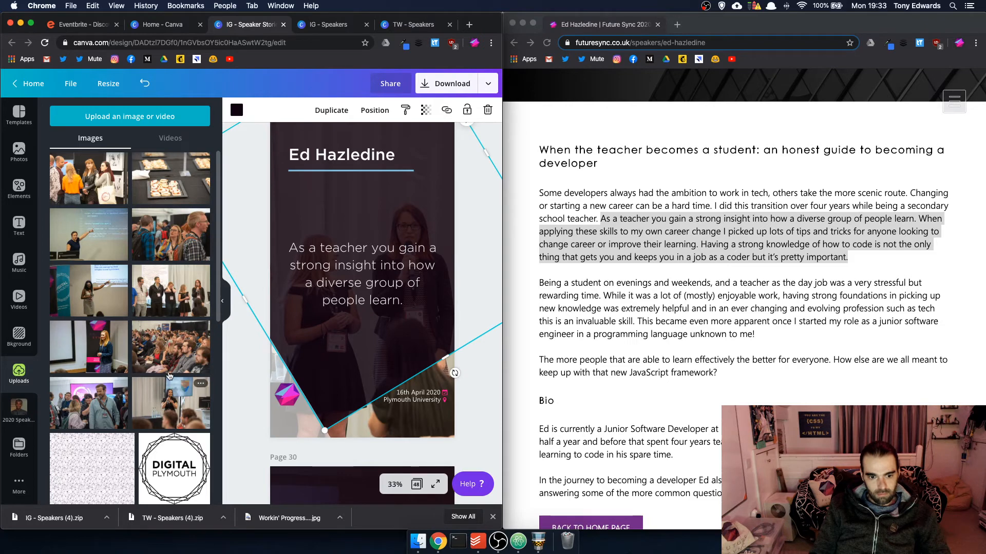
{"action": "scroll", "coordinate": [169, 377], "scroll_direction": "down", "scroll_amount": 10}
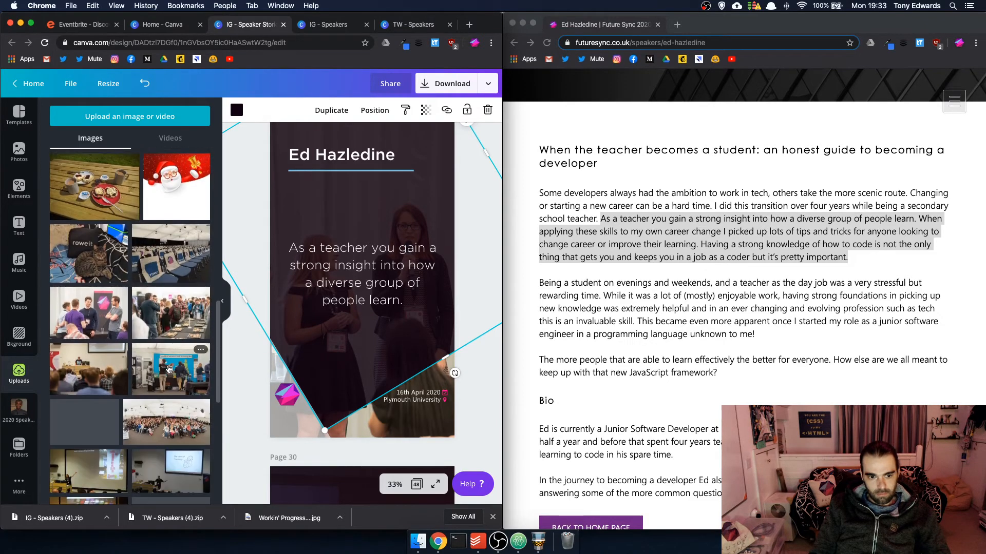
{"action": "scroll", "coordinate": [169, 369], "scroll_direction": "down", "scroll_amount": 3}
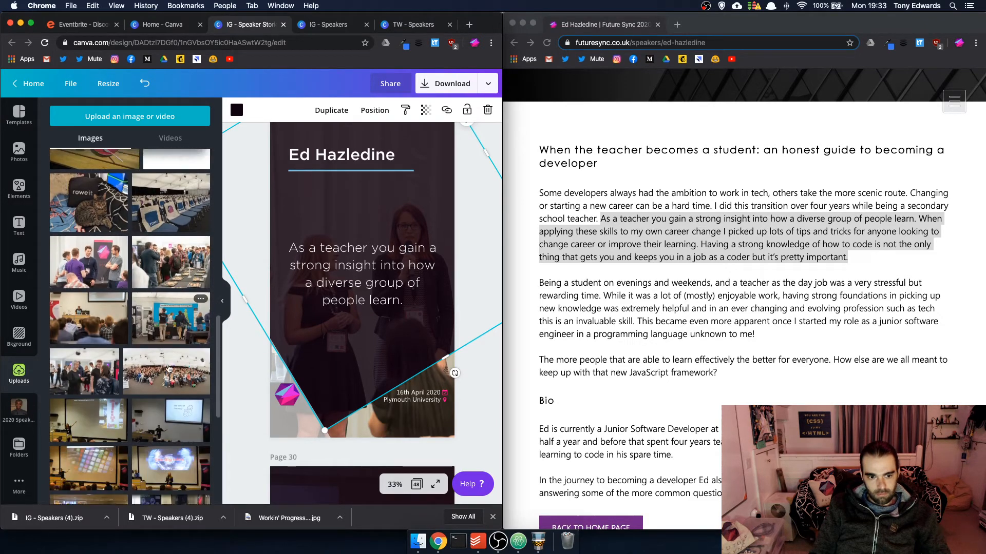
{"action": "scroll", "coordinate": [169, 368], "scroll_direction": "up", "scroll_amount": 15}
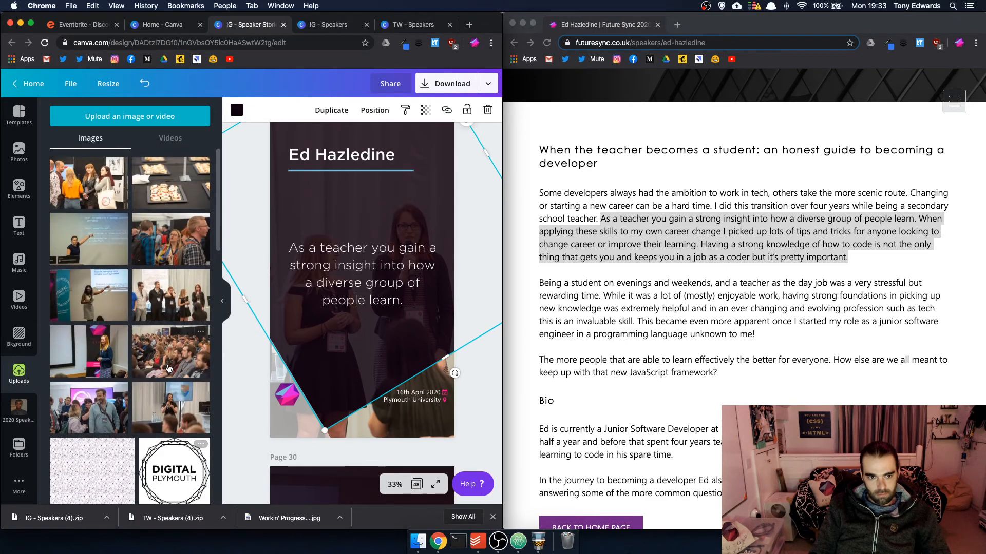
{"action": "left_click_drag", "start_coordinate": [97, 246], "coordinate": [421, 425]}
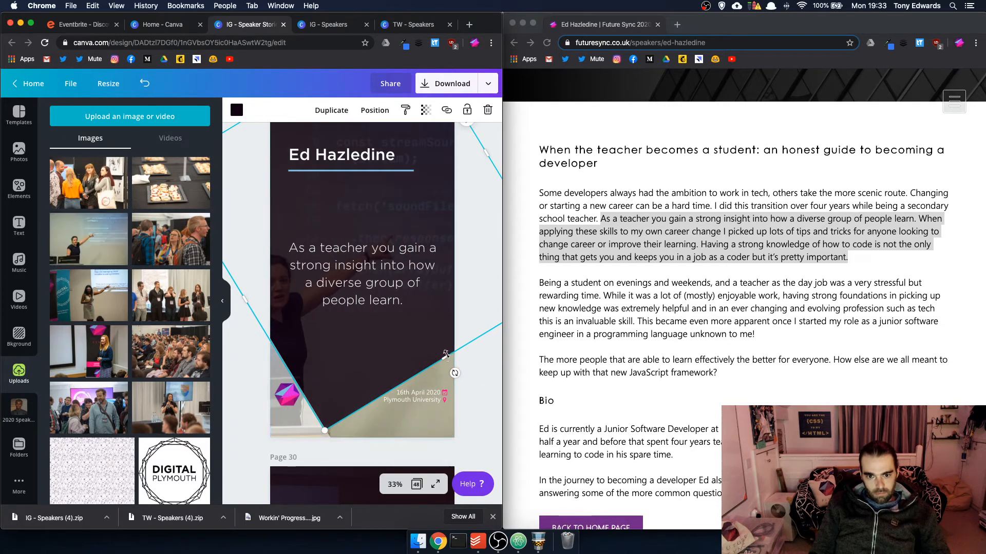
{"action": "left_click_drag", "start_coordinate": [445, 356], "coordinate": [462, 424]}
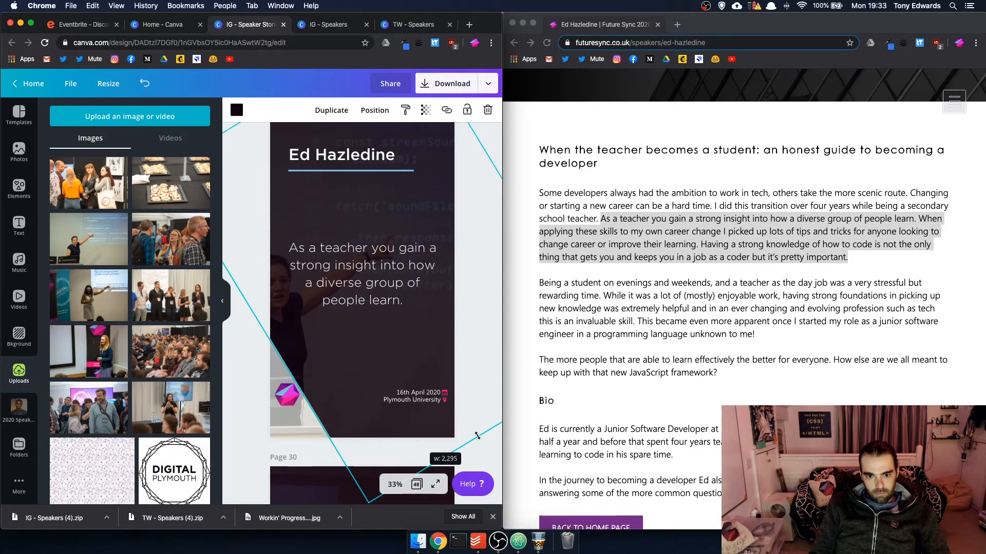
{"action": "double_click", "coordinate": [357, 284]}
{"action": "key", "text": "super+v"}
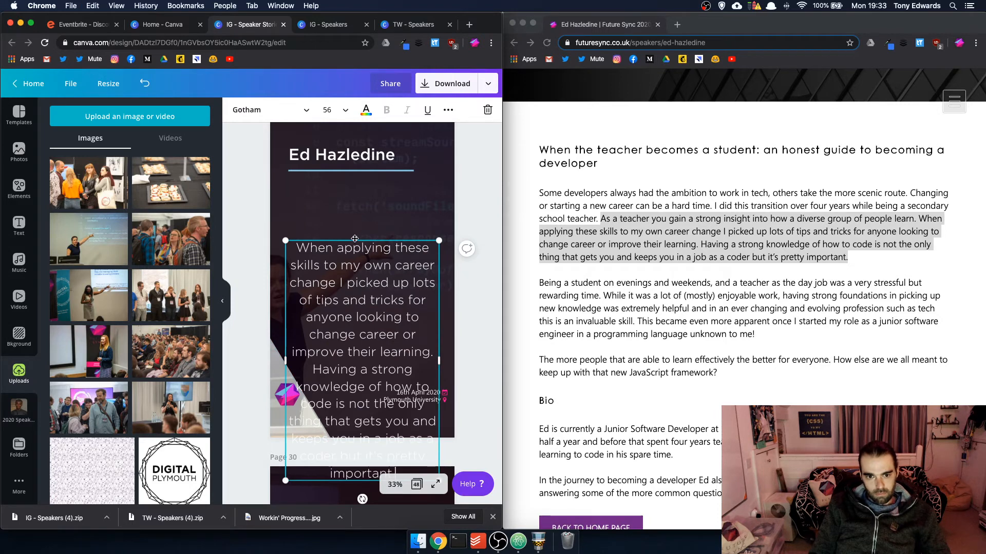
Rewrite page 29's body in third person: 'my own' becomes 'his', 'I' becomes ', he'
{"action": "left_click_drag", "start_coordinate": [356, 238], "coordinate": [382, 207]}
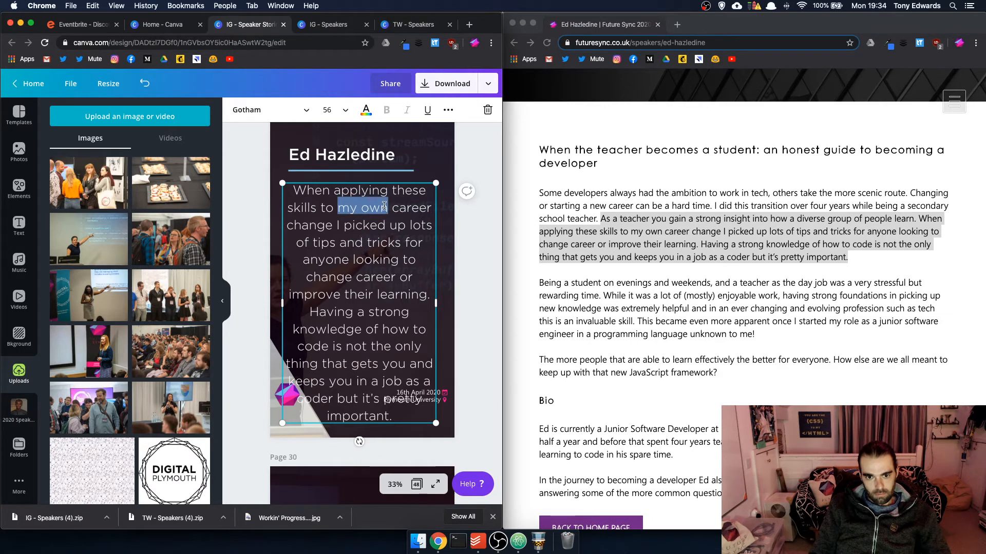
{"action": "type", "text": "his"}
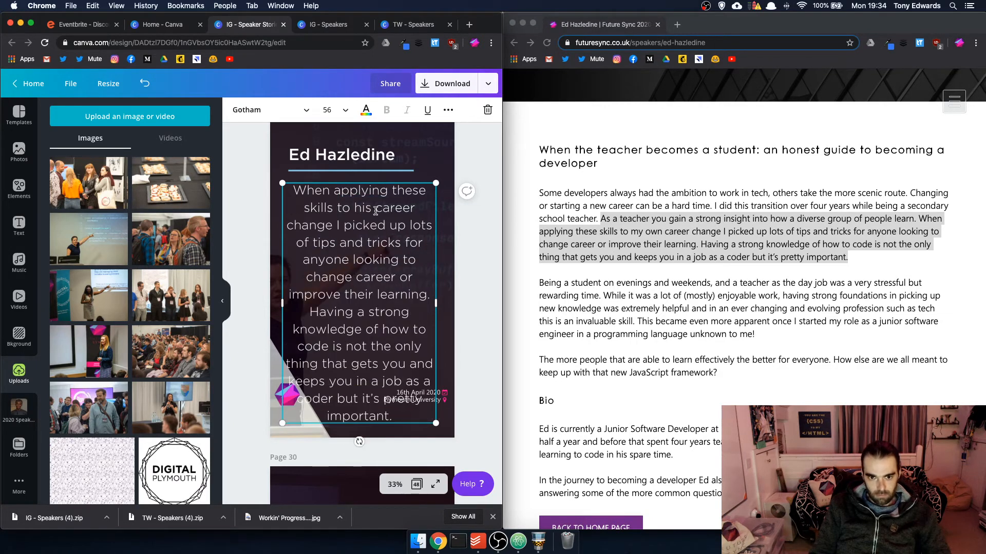
{"action": "left_click", "coordinate": [333, 225]}
{"action": "type", "text": ","}
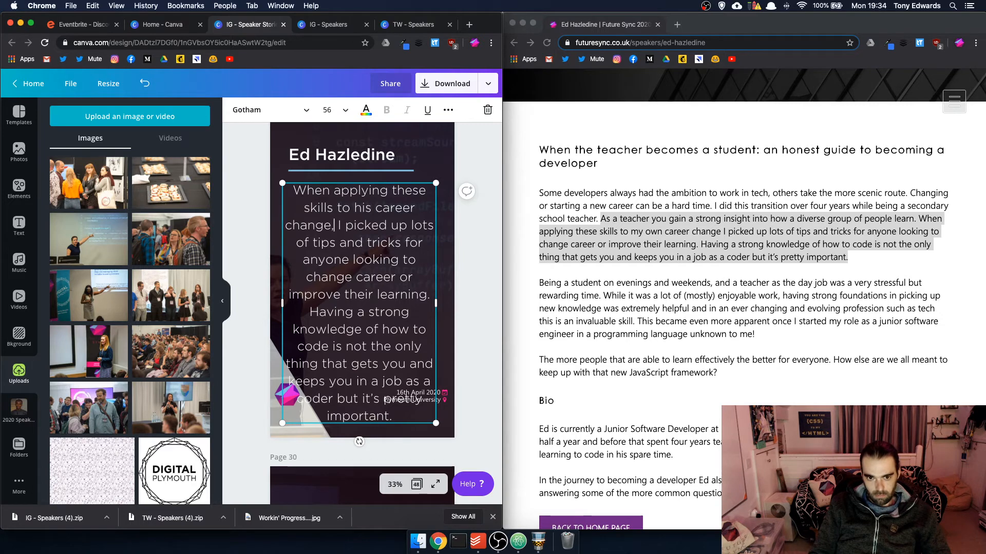
{"action": "key", "text": "Right"}
{"action": "key", "text": "Right"}
{"action": "key", "text": "BackSpace"}
{"action": "type", "text": "he"}
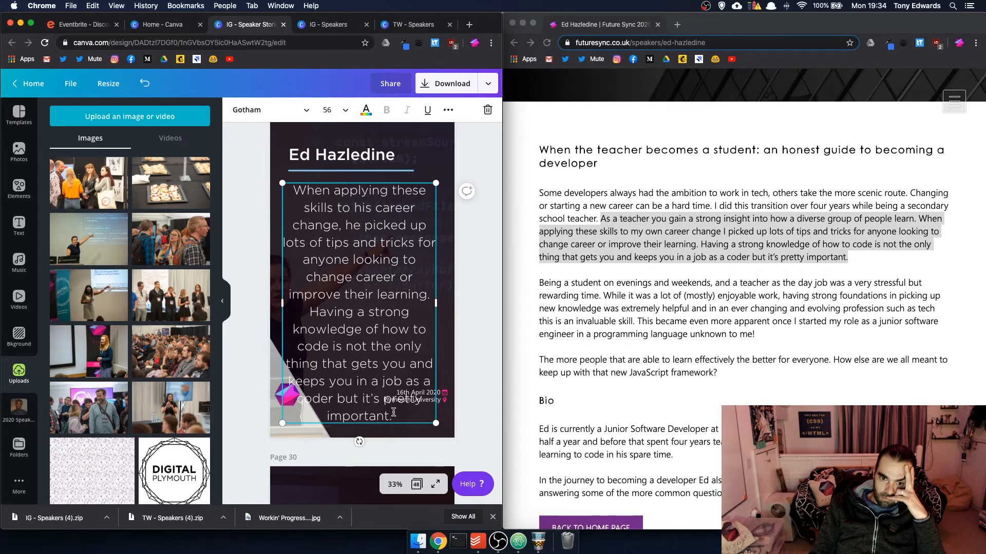
Delete the 'Having a strong knowledge…' sentences and move the shortened body lower
{"action": "left_click_drag", "start_coordinate": [393, 416], "coordinate": [308, 316]}
{"action": "key", "text": "BackSpace"}
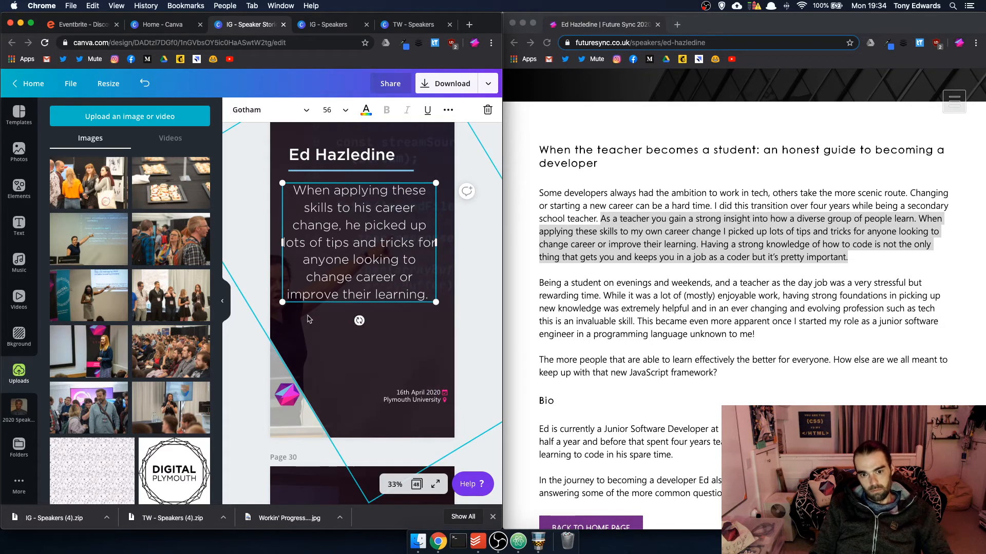
{"action": "left_click_drag", "start_coordinate": [350, 181], "coordinate": [354, 212]}
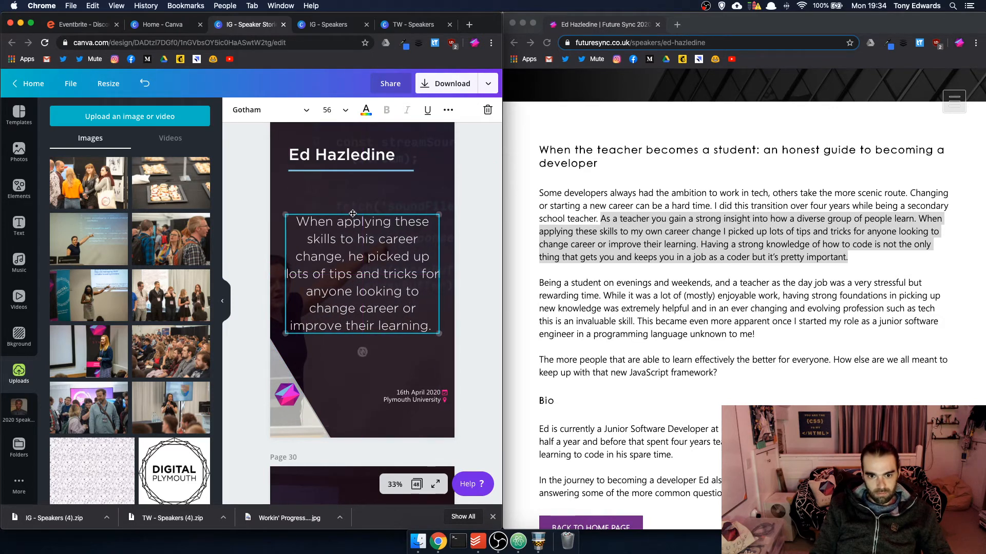
{"action": "left_click", "coordinate": [465, 270]}
{"action": "scroll", "coordinate": [469, 267], "scroll_direction": "down", "scroll_amount": 5}
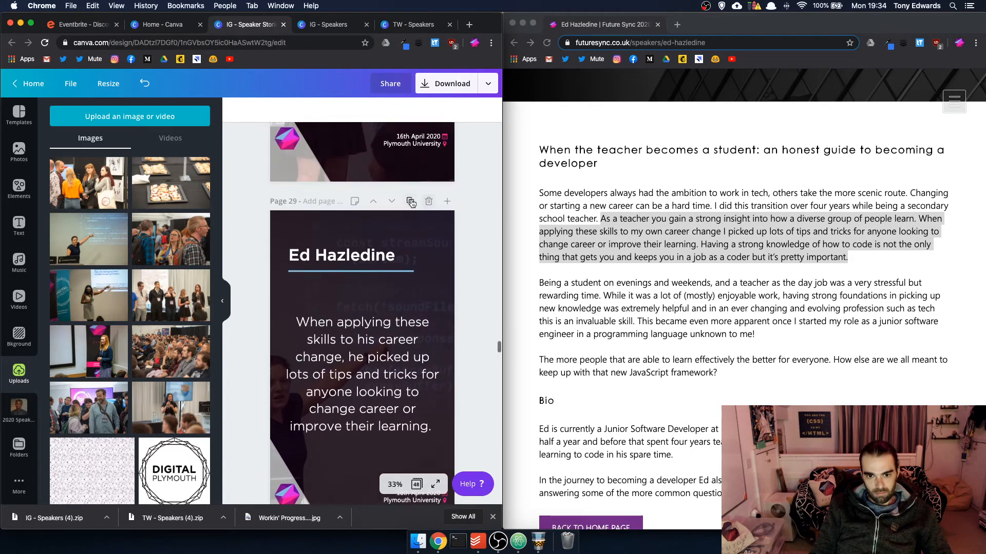
Duplicate the page and paste the 'Having a strong knowledge' sentence as page 30's body
{"action": "scroll", "coordinate": [405, 204], "scroll_direction": "down", "scroll_amount": 3}
{"action": "left_click", "coordinate": [358, 340]}
{"action": "left_click", "coordinate": [357, 340]}
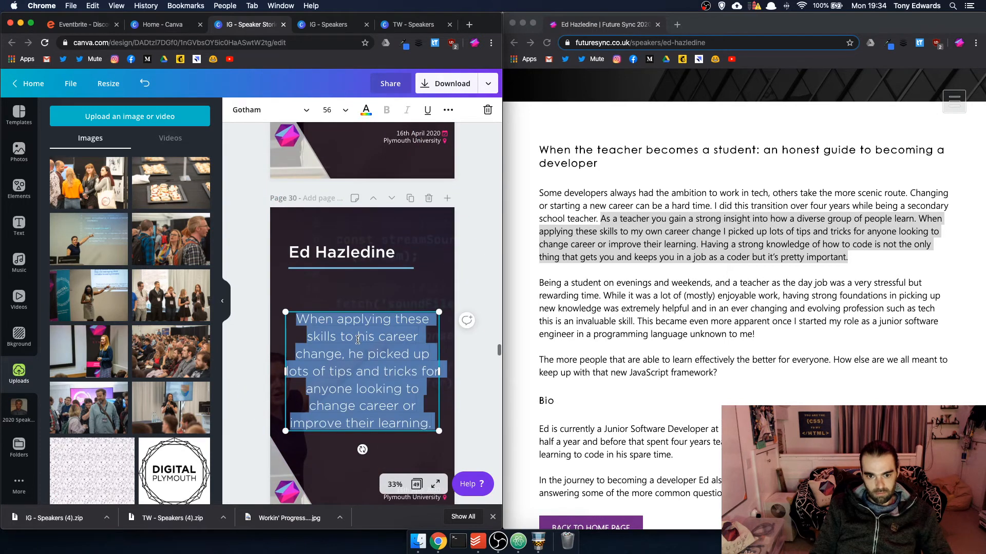
{"action": "key", "text": "super+v"}
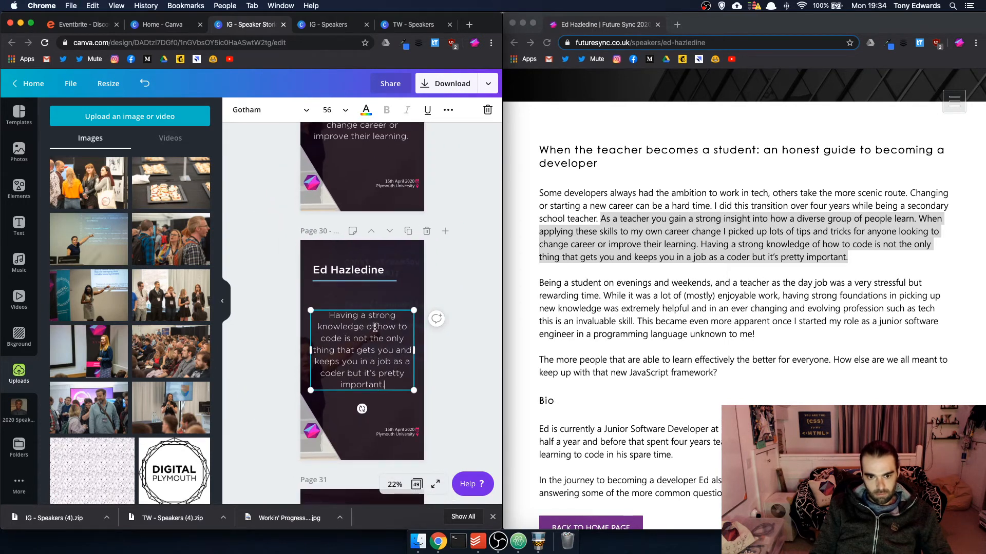
{"action": "left_click", "coordinate": [479, 369]}
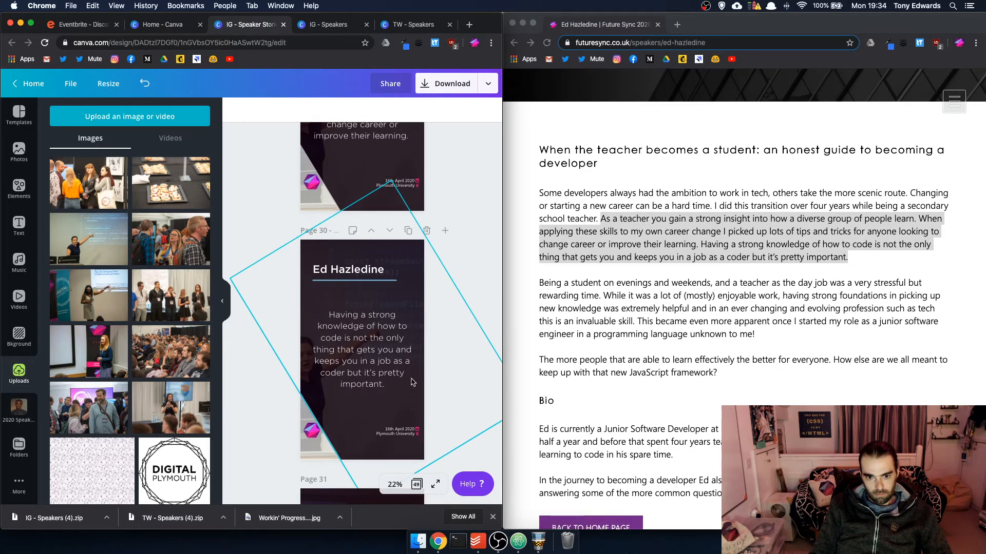
Add ')' after 'keeps you in' and replace 'coder' with 'software engineer......' in the quote
{"action": "left_click", "coordinate": [400, 360]}
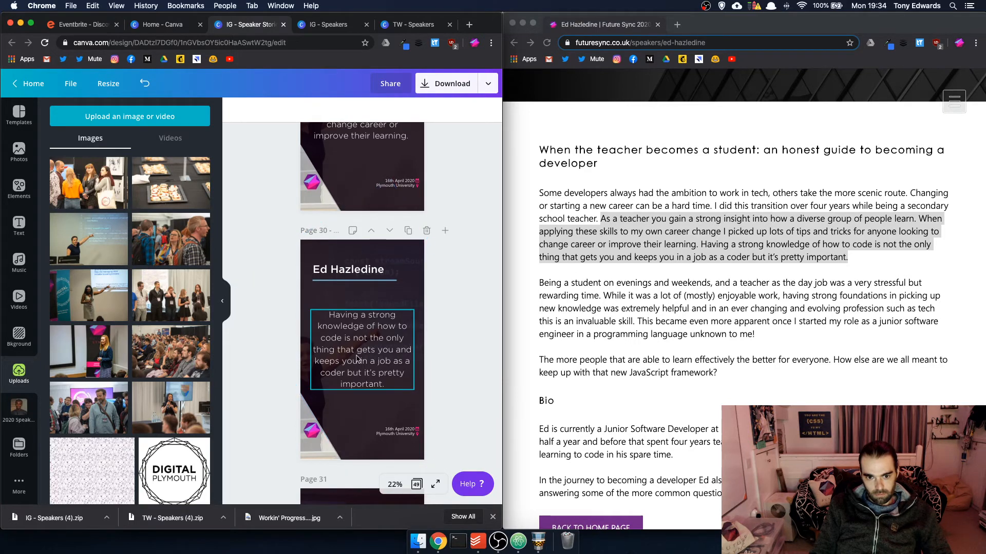
{"action": "scroll", "coordinate": [397, 349], "scroll_direction": "up", "scroll_amount": 1}
{"action": "left_click", "coordinate": [397, 349]}
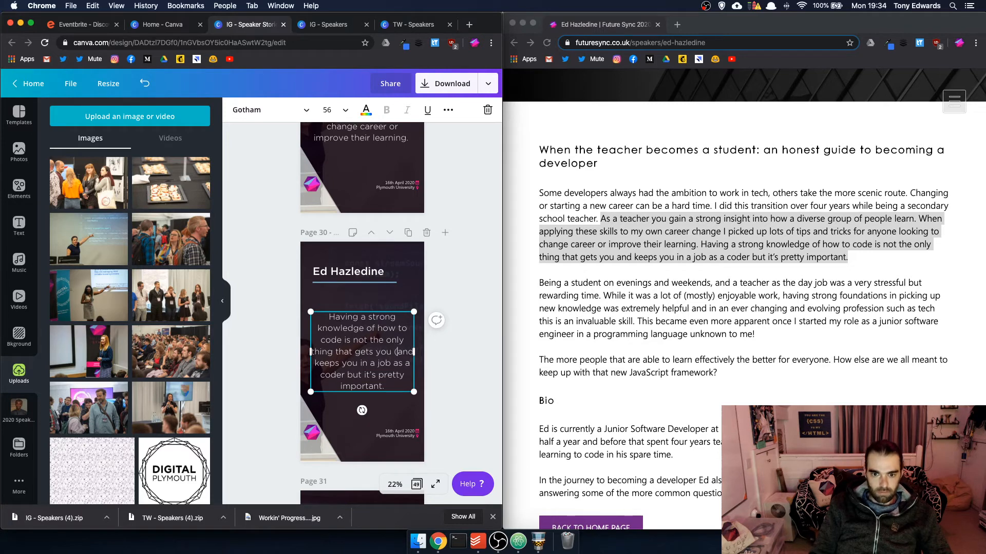
{"action": "scroll", "coordinate": [396, 351], "scroll_direction": "up", "scroll_amount": 1}
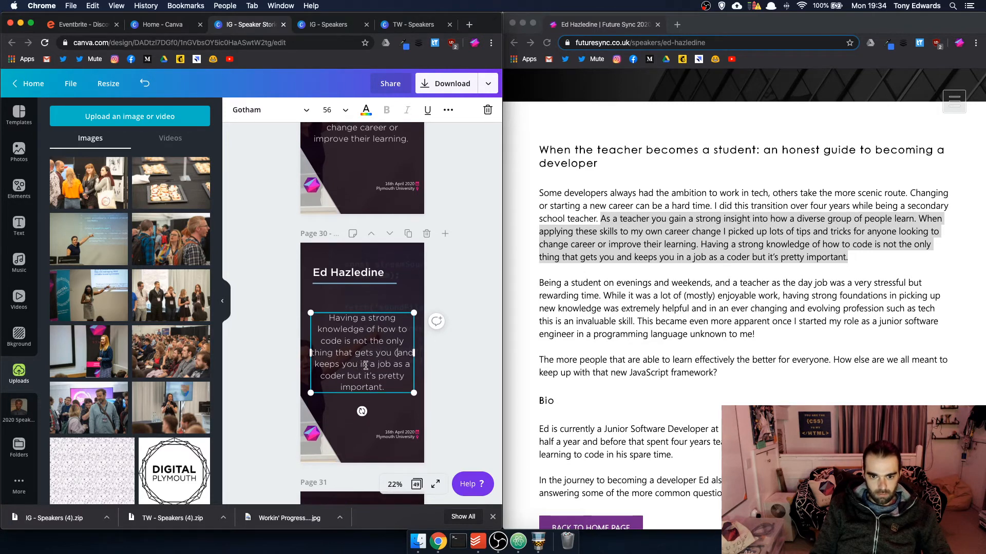
{"action": "left_click", "coordinate": [367, 365]}
{"action": "type", "text": ")"}
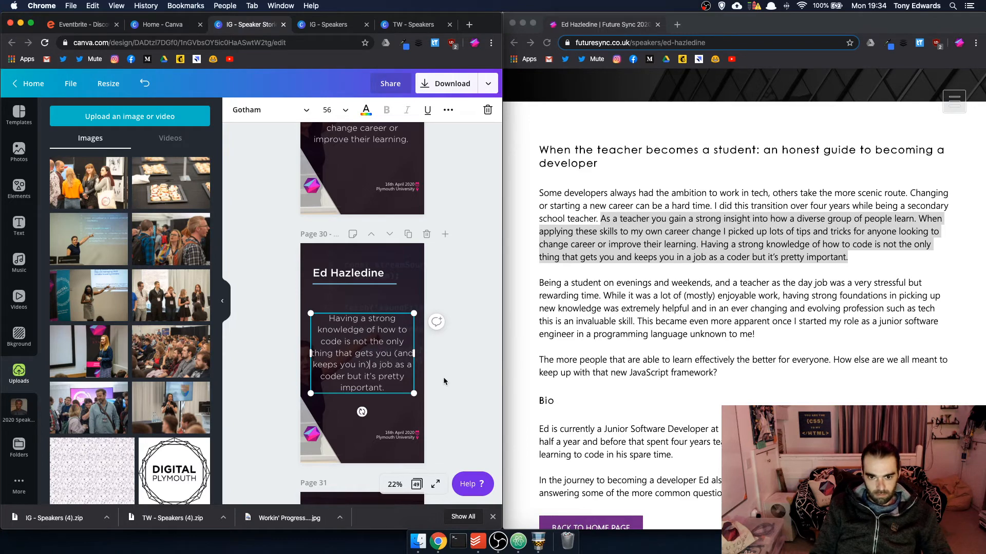
{"action": "double_click", "coordinate": [333, 374]}
{"action": "type", "text": "software en"}
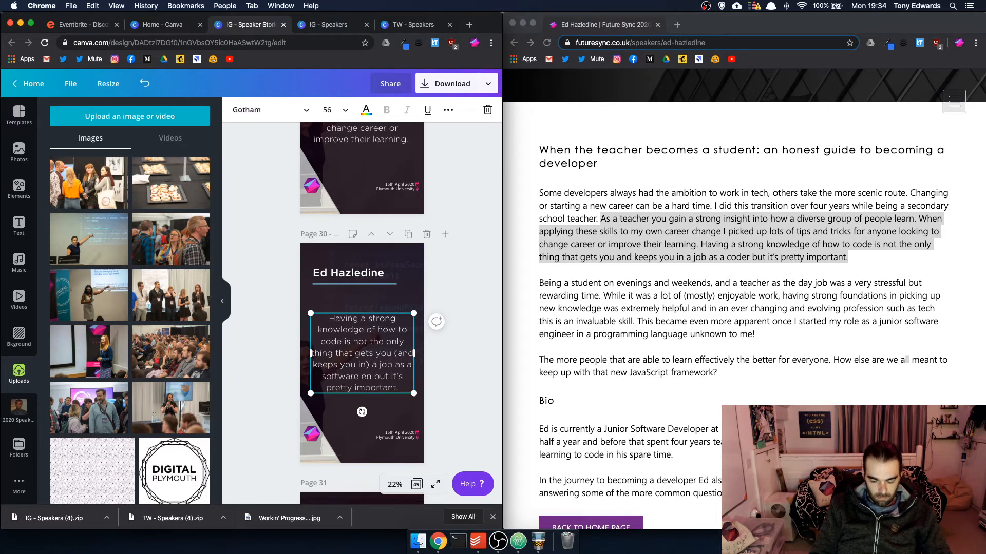
{"action": "type", "text": "gineer......"}
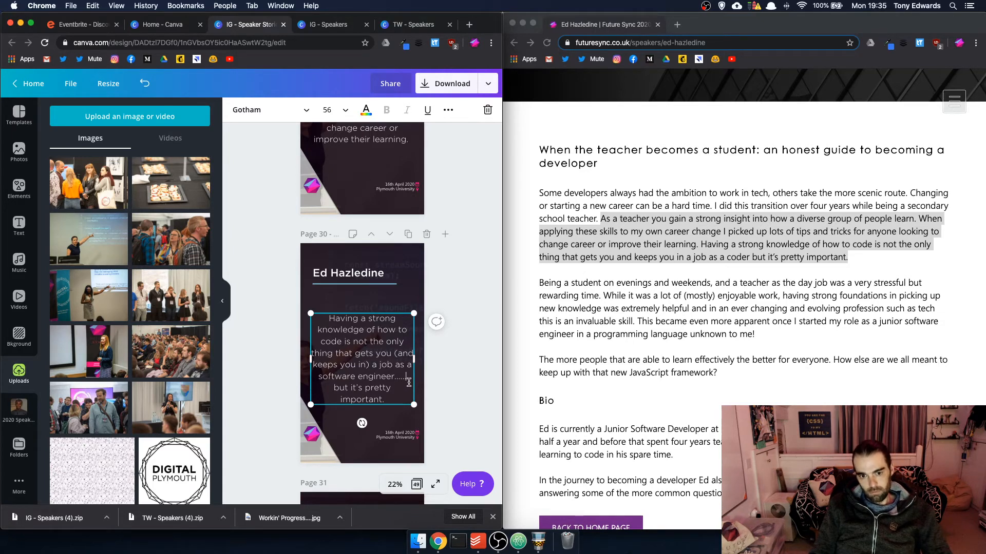
{"action": "left_click", "coordinate": [457, 383]}
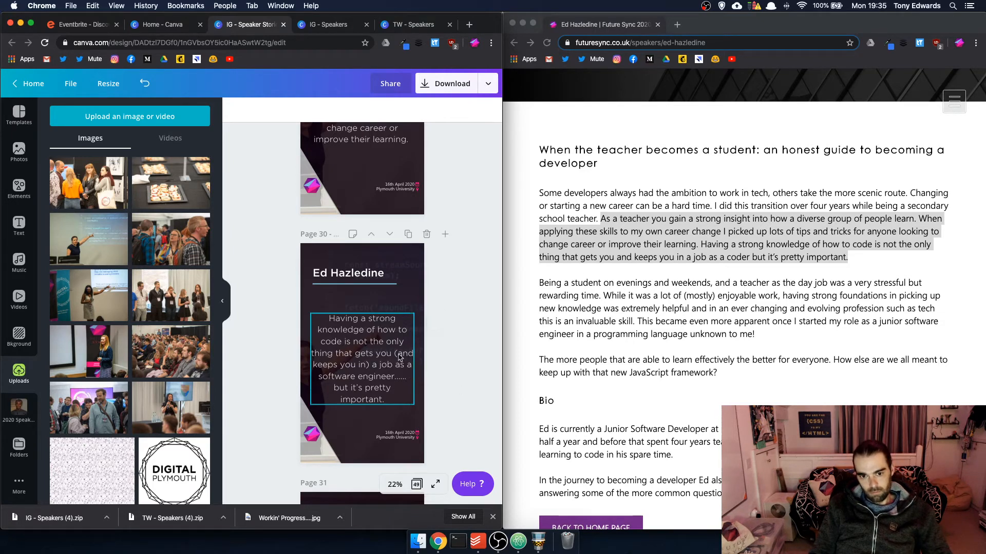
{"action": "left_click", "coordinate": [366, 319]}
{"action": "left_click", "coordinate": [367, 314]}
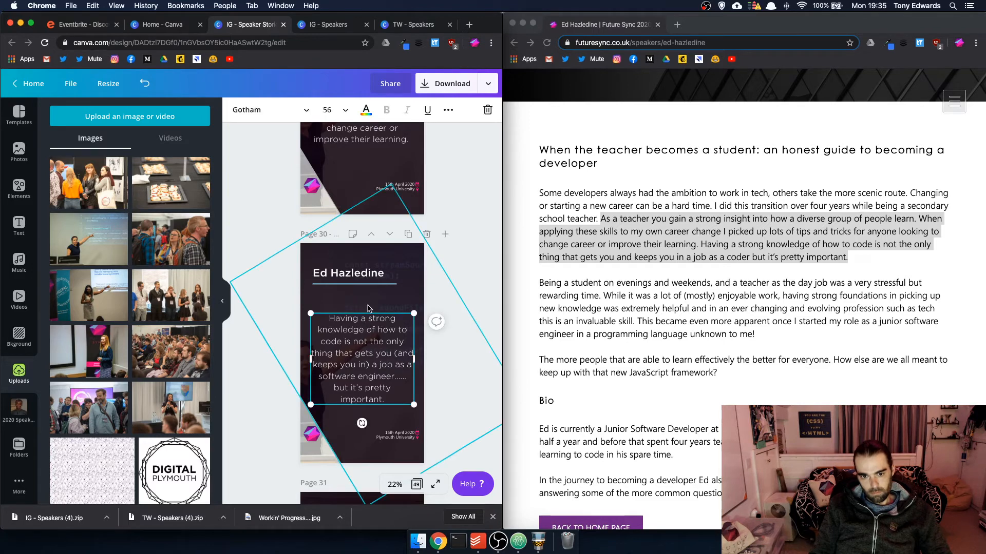
Raise the quote slightly on page 30 and pull back the dark overlay shape
{"action": "left_click_drag", "start_coordinate": [367, 312], "coordinate": [369, 306]}
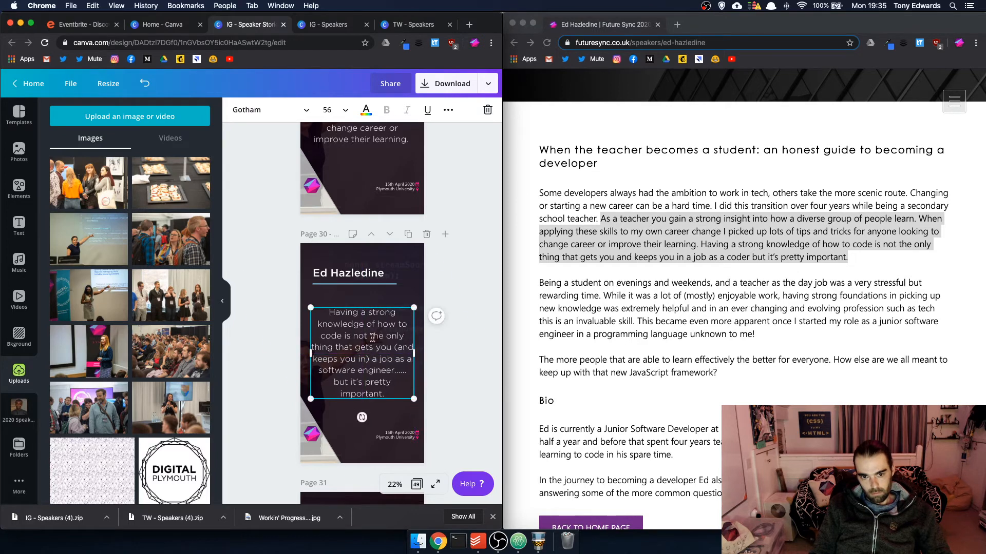
{"action": "scroll", "coordinate": [405, 447], "scroll_direction": "up", "scroll_amount": 3}
{"action": "scroll", "coordinate": [399, 444], "scroll_direction": "down", "scroll_amount": 5}
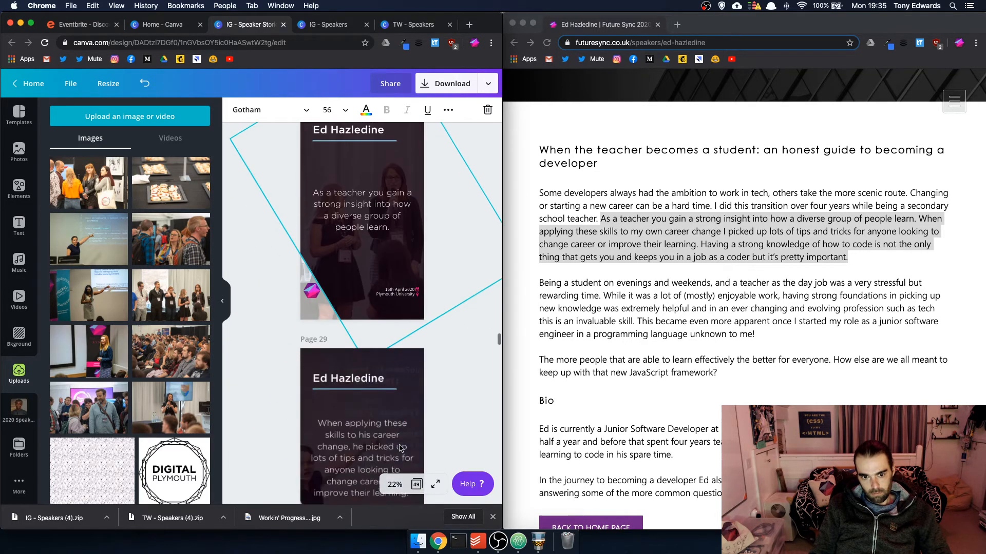
{"action": "left_click", "coordinate": [386, 351]}
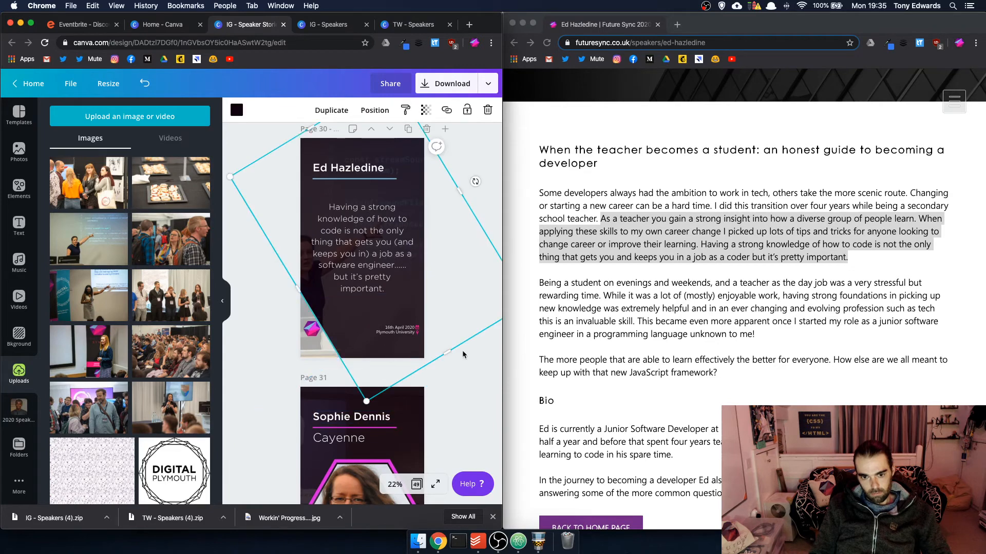
{"action": "left_click_drag", "start_coordinate": [441, 346], "coordinate": [390, 290]}
Set a different uploaded event photo as page 30's background and adjust its crop
{"action": "mouse_move", "coordinate": [118, 354]}
{"action": "left_mouse_down"}
{"action": "mouse_move", "coordinate": [305, 362]}
{"action": "mouse_move", "coordinate": [407, 353]}
{"action": "mouse_move", "coordinate": [124, 363]}
{"action": "left_mouse_up"}
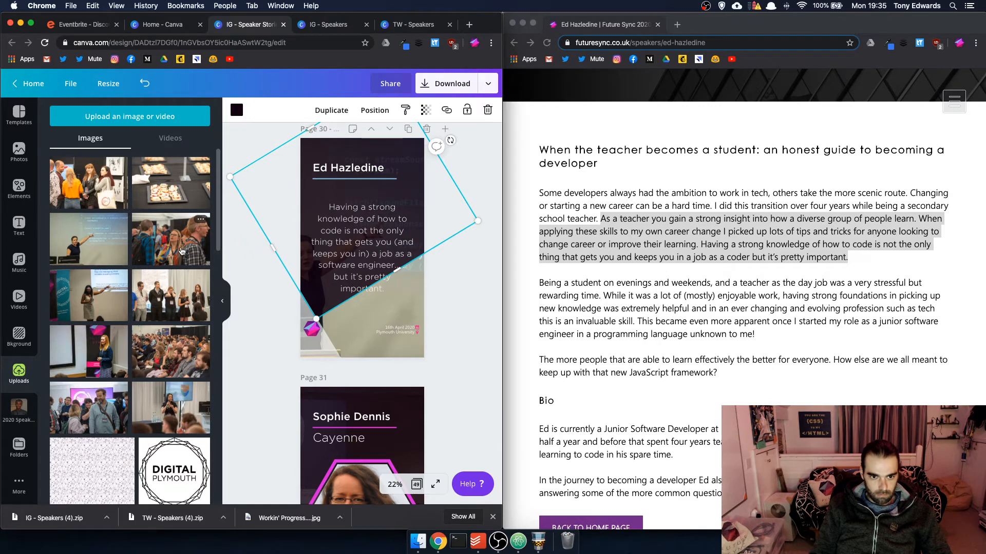
{"action": "scroll", "coordinate": [180, 250], "scroll_direction": "down", "scroll_amount": 10}
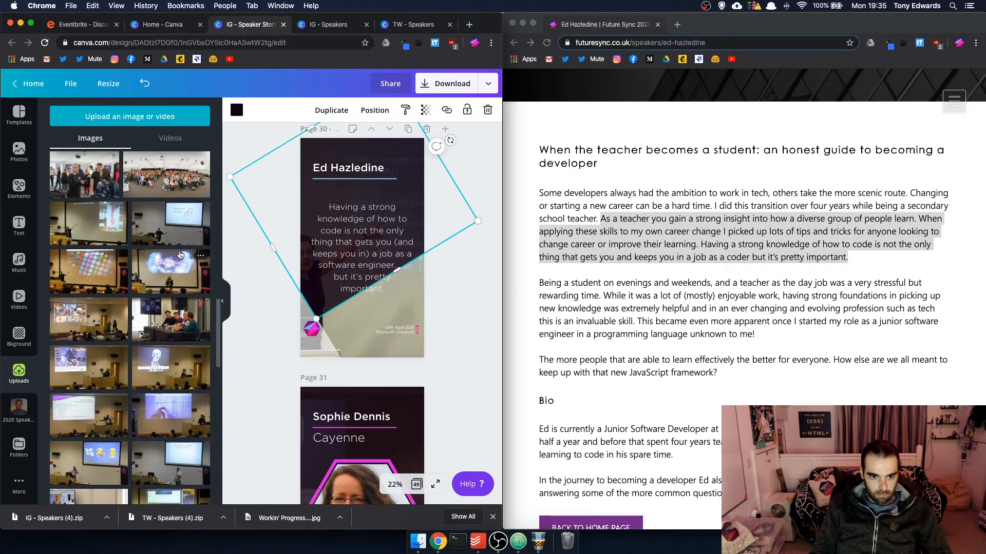
{"action": "scroll", "coordinate": [179, 254], "scroll_direction": "down", "scroll_amount": 5}
{"action": "scroll", "coordinate": [179, 254], "scroll_direction": "down", "scroll_amount": 3}
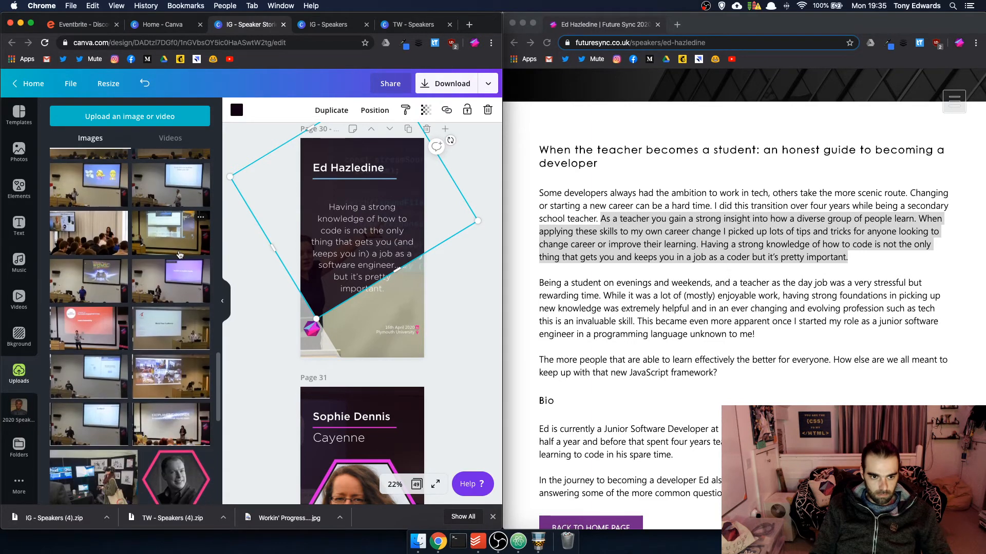
{"action": "left_click_drag", "start_coordinate": [88, 280], "coordinate": [403, 353]}
{"action": "double_click", "coordinate": [410, 353]}
{"action": "key", "text": "Return"}
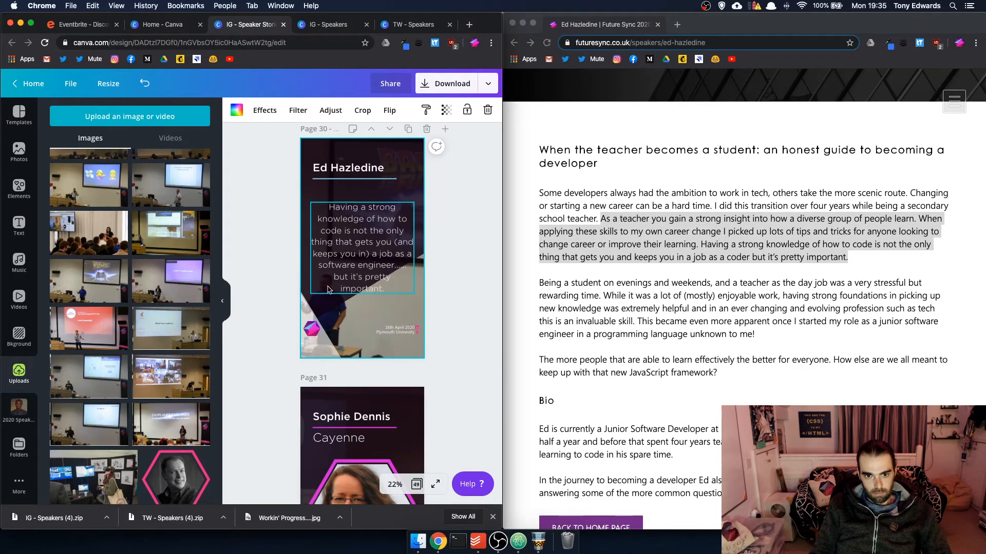
Resize the dark rotated overlay to stretch across page 30
{"action": "left_click", "coordinate": [395, 272]}
{"action": "left_click_drag", "start_coordinate": [397, 277], "coordinate": [454, 377]}
{"action": "left_click", "coordinate": [454, 379]}
{"action": "scroll", "coordinate": [455, 375], "scroll_direction": "up", "scroll_amount": 2}
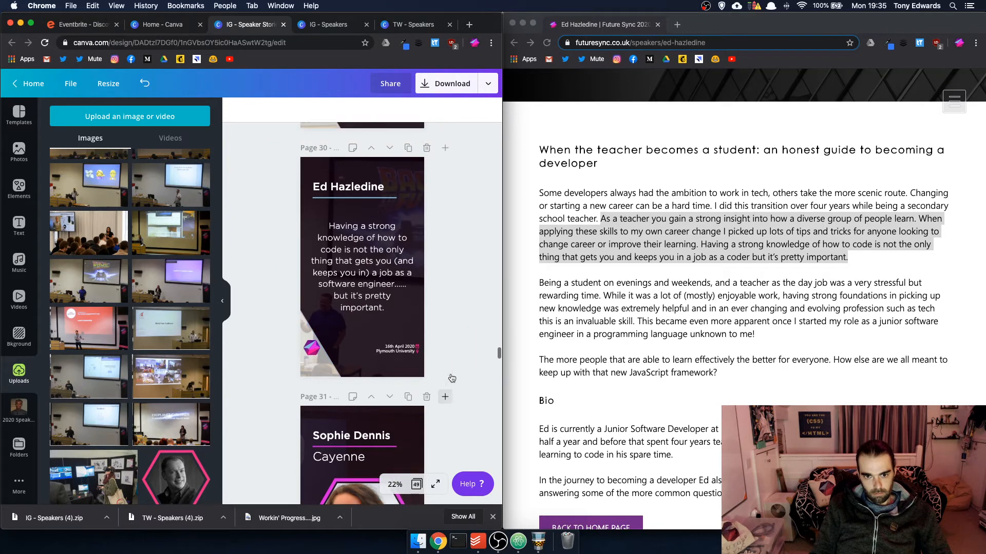
Set the download file type to JPG with quality raised to 100
{"action": "scroll", "coordinate": [449, 371], "scroll_direction": "up", "scroll_amount": 5}
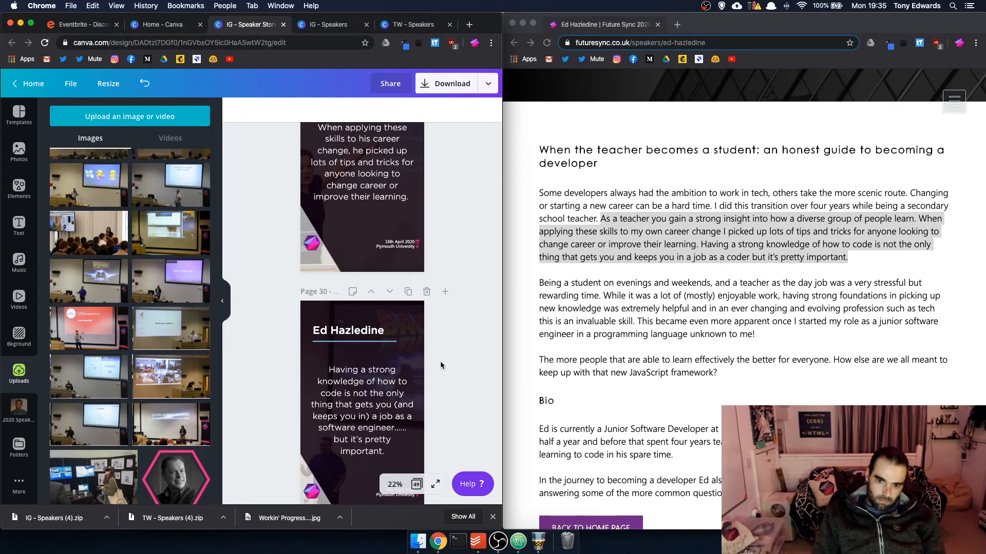
{"action": "scroll", "coordinate": [436, 365], "scroll_direction": "up", "scroll_amount": 6}
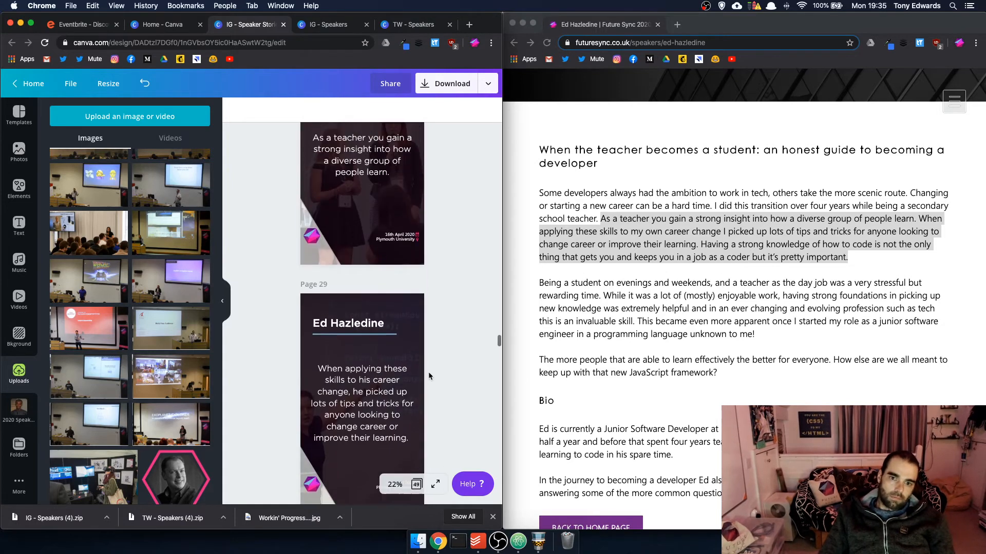
{"action": "left_click", "coordinate": [445, 84]}
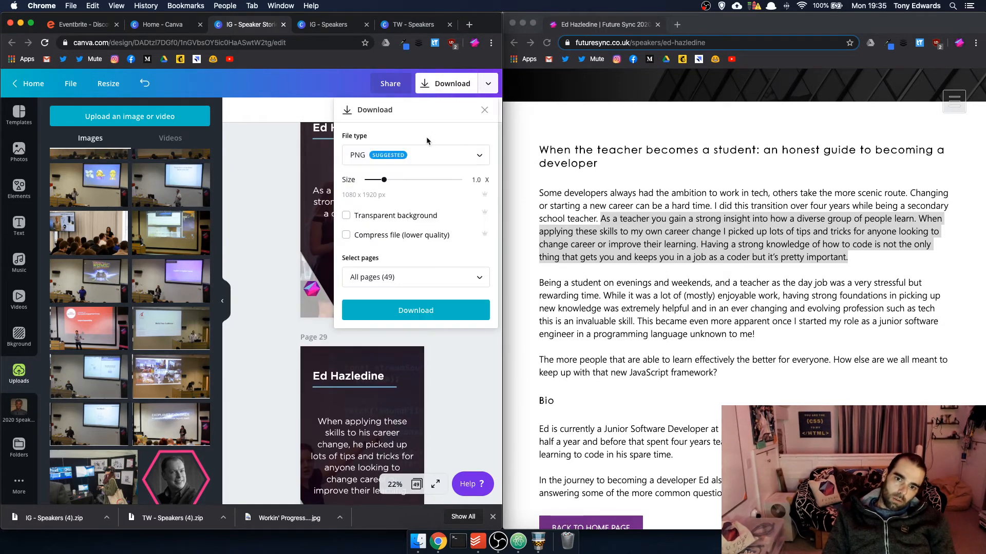
{"action": "left_click", "coordinate": [427, 155]}
{"action": "left_click", "coordinate": [411, 191]}
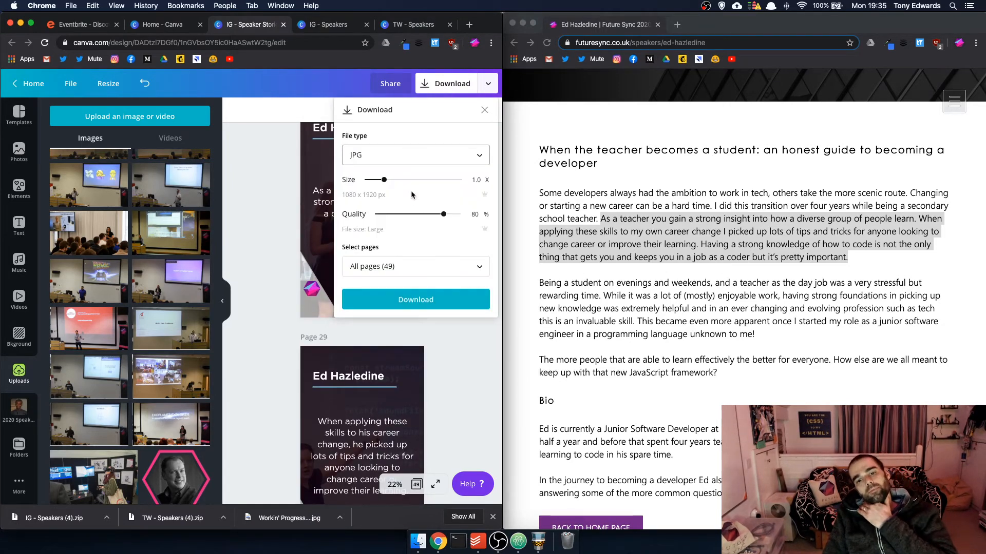
{"action": "left_click_drag", "start_coordinate": [447, 217], "coordinate": [462, 216]}
In the page selection, tick pages 10, 11, 12 and 13
{"action": "left_click", "coordinate": [431, 267]}
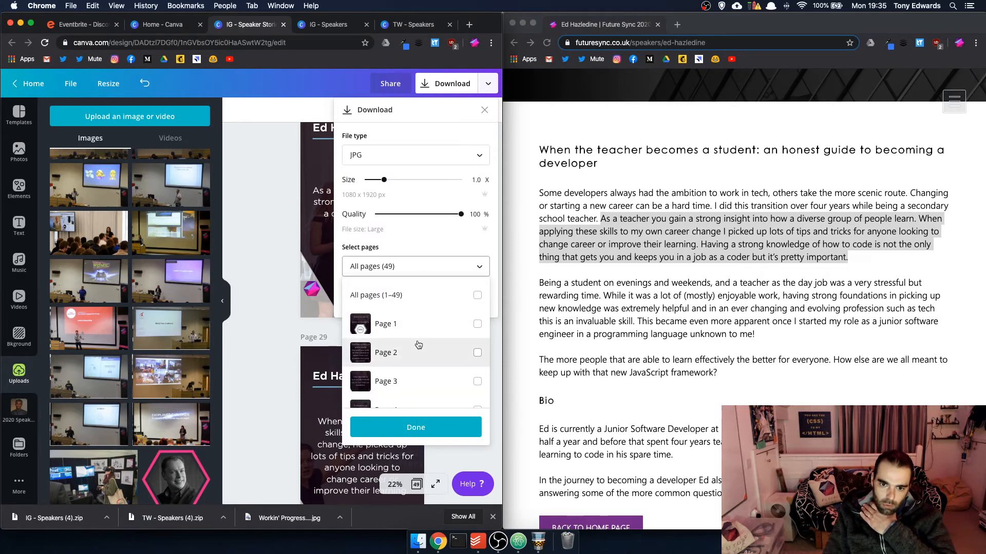
{"action": "scroll", "coordinate": [420, 343], "scroll_direction": "down", "scroll_amount": 5}
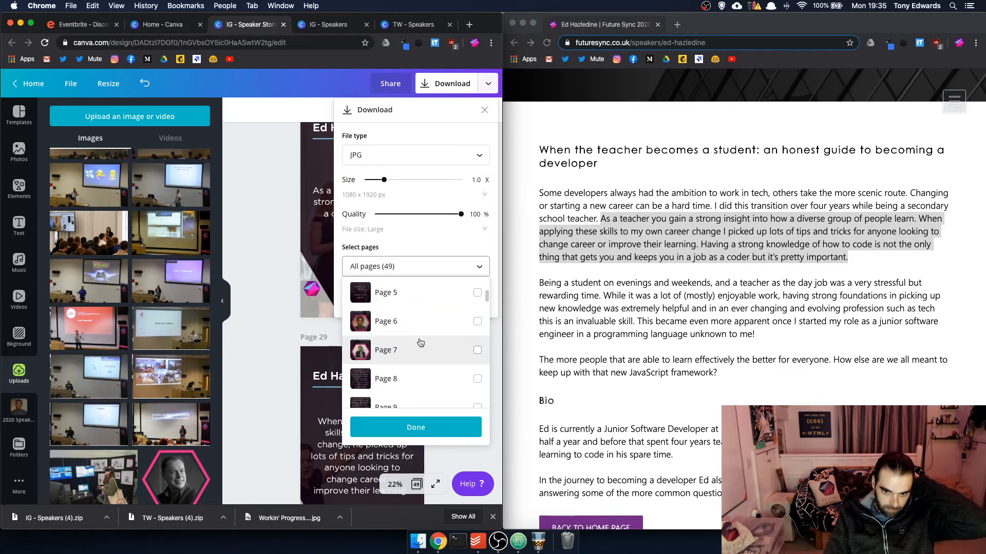
{"action": "scroll", "coordinate": [419, 343], "scroll_direction": "down", "scroll_amount": 3}
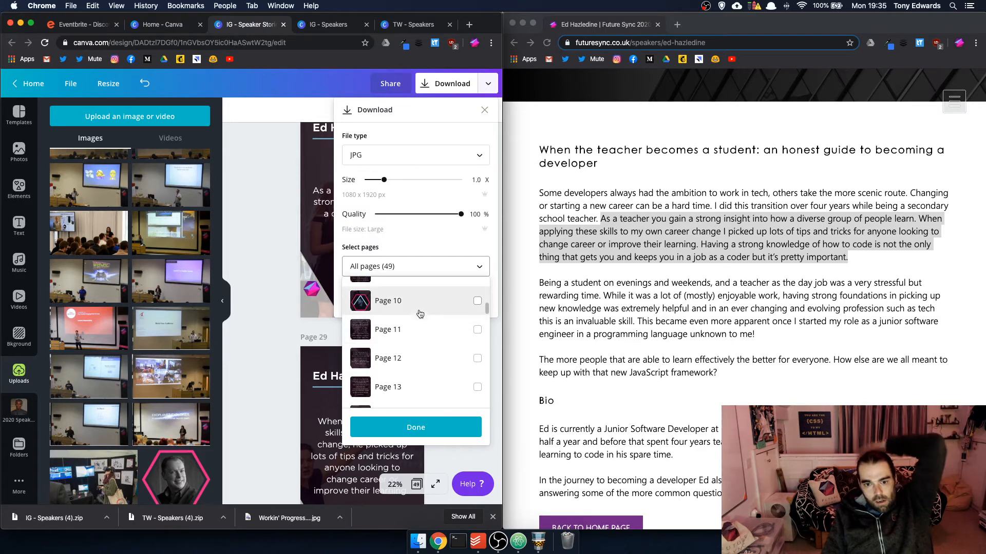
{"action": "left_click", "coordinate": [419, 308]}
{"action": "left_click", "coordinate": [419, 331]}
{"action": "left_click", "coordinate": [419, 359]}
{"action": "left_click", "coordinate": [419, 388]}
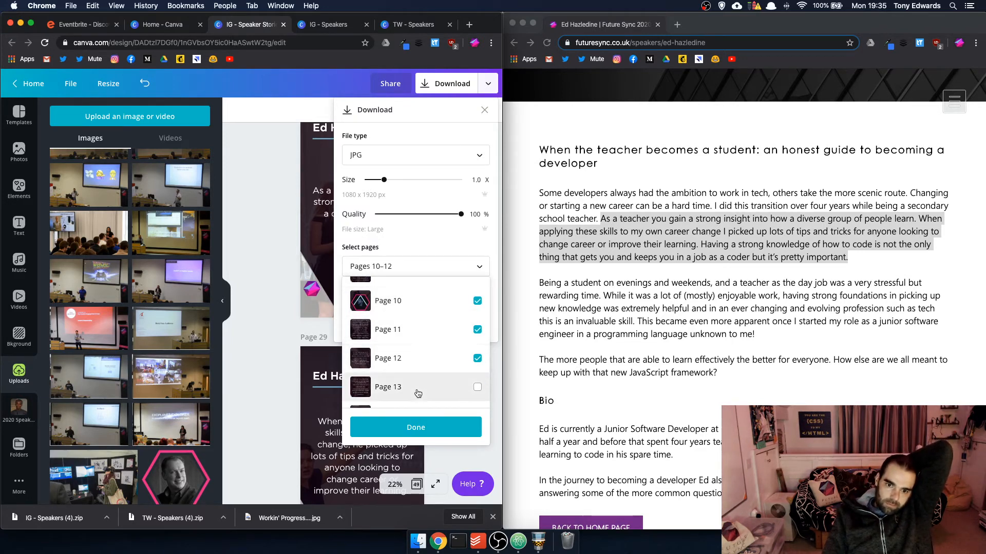
Also tick pages 26 through 30 and confirm the page selection
{"action": "scroll", "coordinate": [418, 392], "scroll_direction": "down", "scroll_amount": 3}
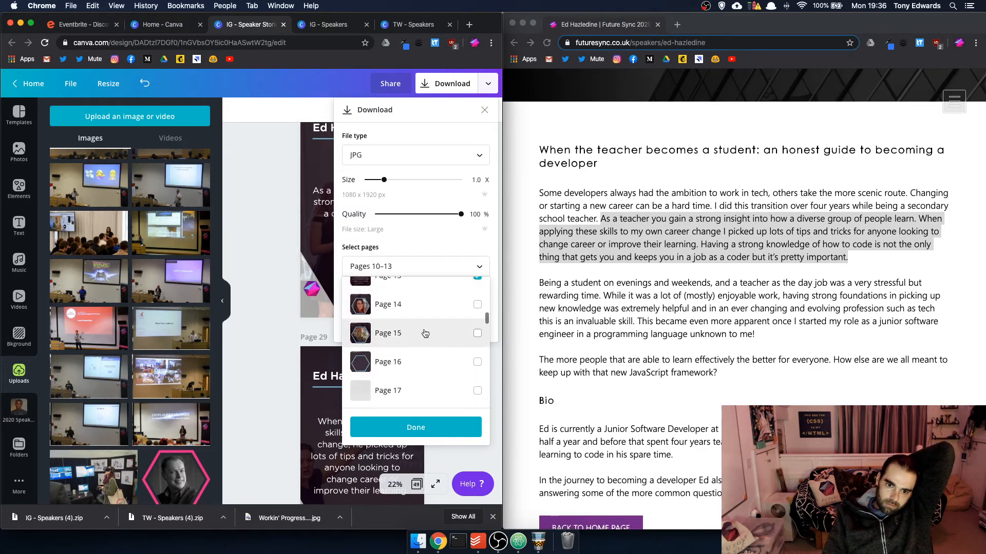
{"action": "scroll", "coordinate": [425, 333], "scroll_direction": "down", "scroll_amount": 6}
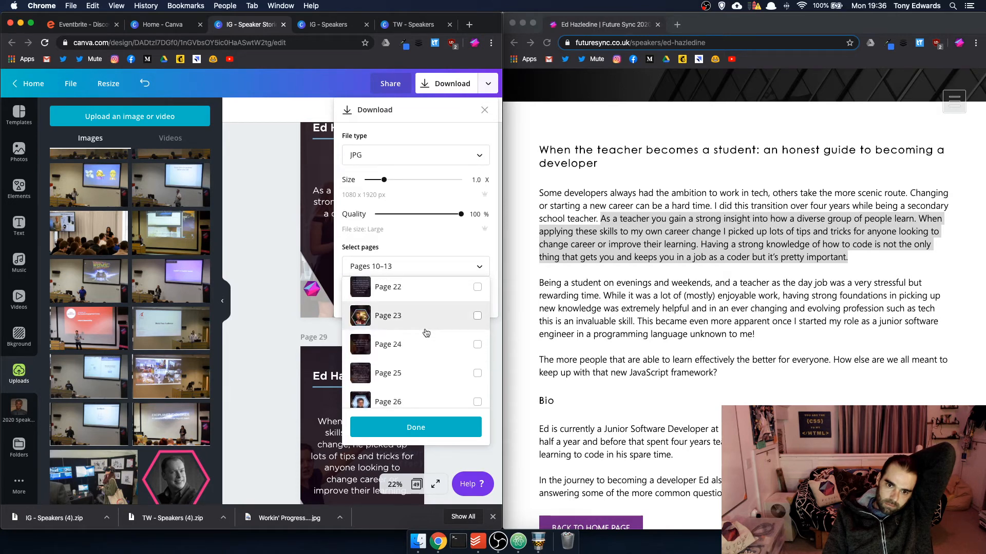
{"action": "scroll", "coordinate": [426, 333], "scroll_direction": "up", "scroll_amount": 1}
{"action": "scroll", "coordinate": [426, 333], "scroll_direction": "down", "scroll_amount": 2}
{"action": "left_click", "coordinate": [418, 303]}
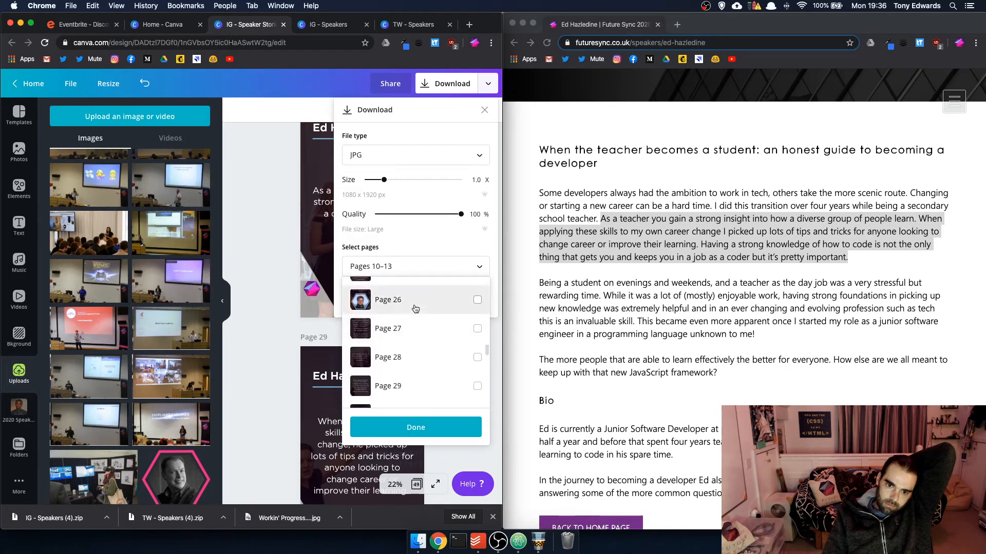
{"action": "left_click", "coordinate": [414, 333]}
{"action": "left_click", "coordinate": [413, 359]}
{"action": "left_click", "coordinate": [412, 386]}
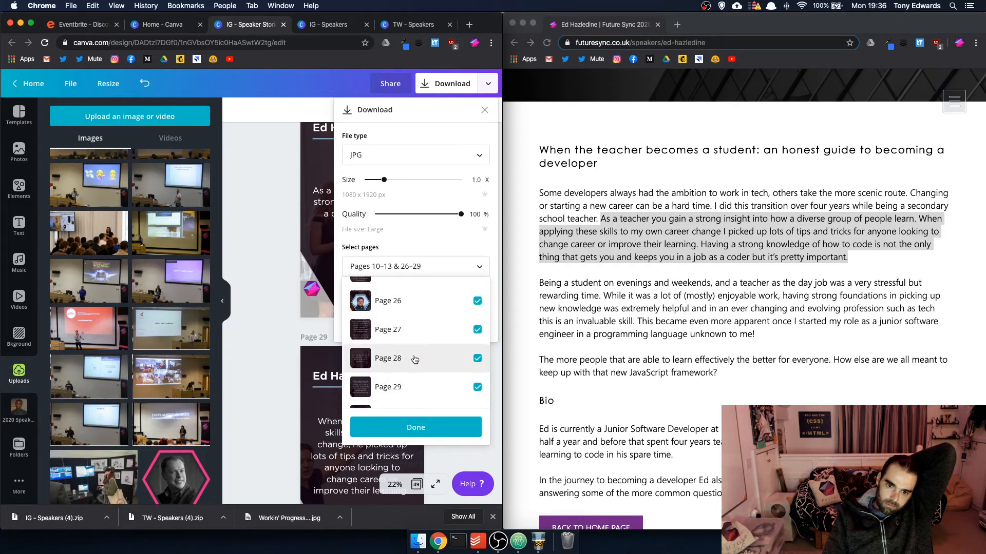
{"action": "scroll", "coordinate": [414, 359], "scroll_direction": "down", "scroll_amount": 2}
{"action": "left_click", "coordinate": [415, 359]}
{"action": "scroll", "coordinate": [417, 352], "scroll_direction": "down", "scroll_amount": 3}
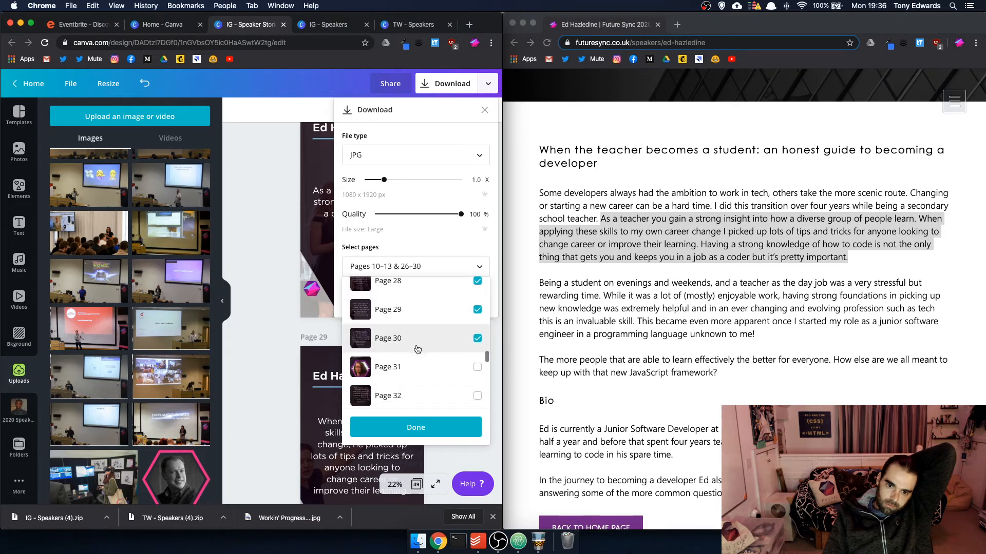
{"action": "scroll", "coordinate": [417, 349], "scroll_direction": "down", "scroll_amount": 10}
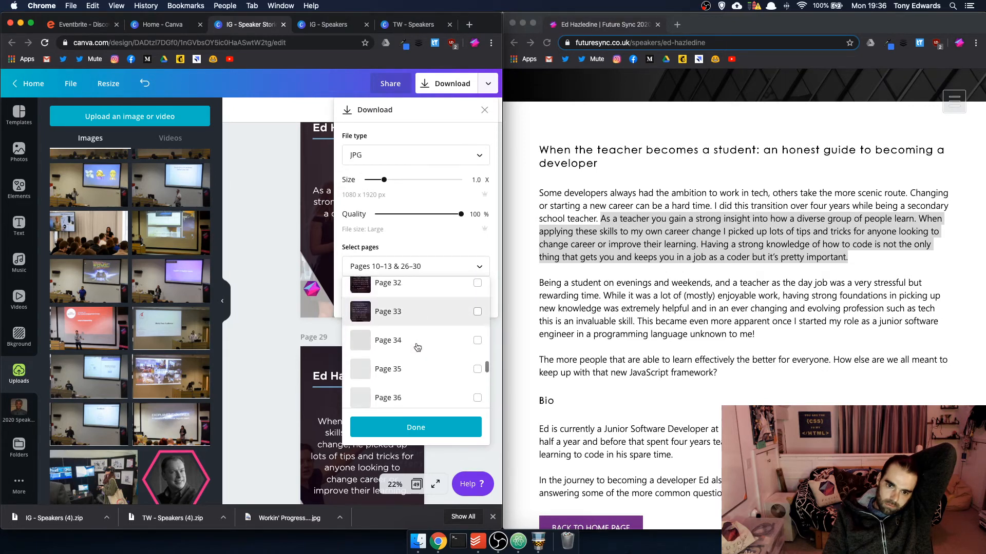
{"action": "left_click", "coordinate": [416, 428]}
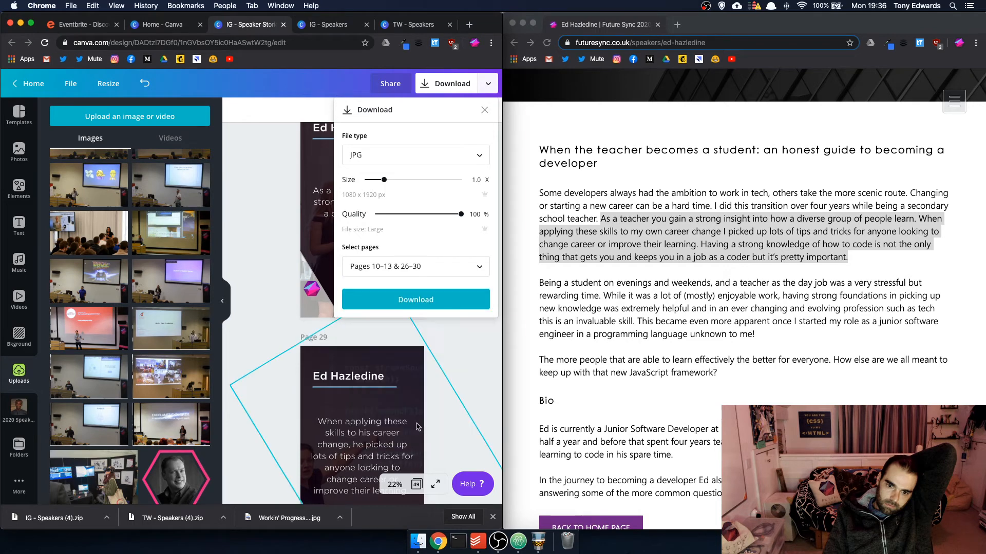
Download the selected pages as a JPG zip and unpack it into Downloads
{"action": "left_click", "coordinate": [417, 300]}
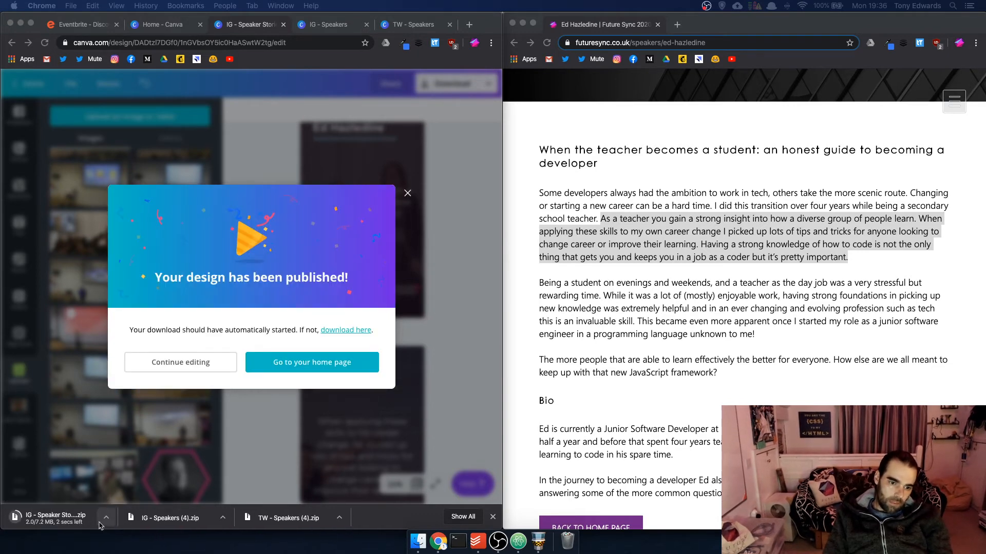
{"action": "left_click", "coordinate": [63, 518]}
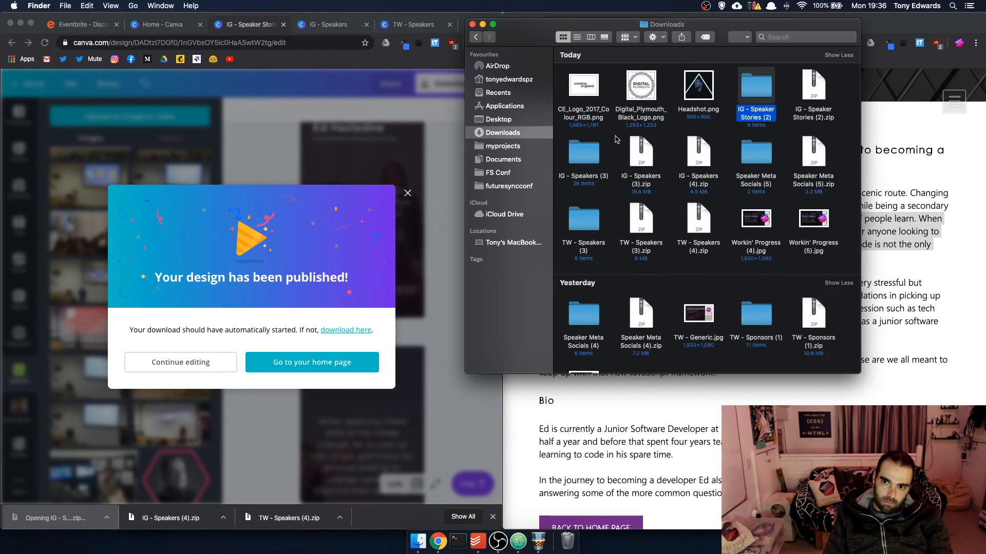
{"action": "double_click", "coordinate": [753, 88]}
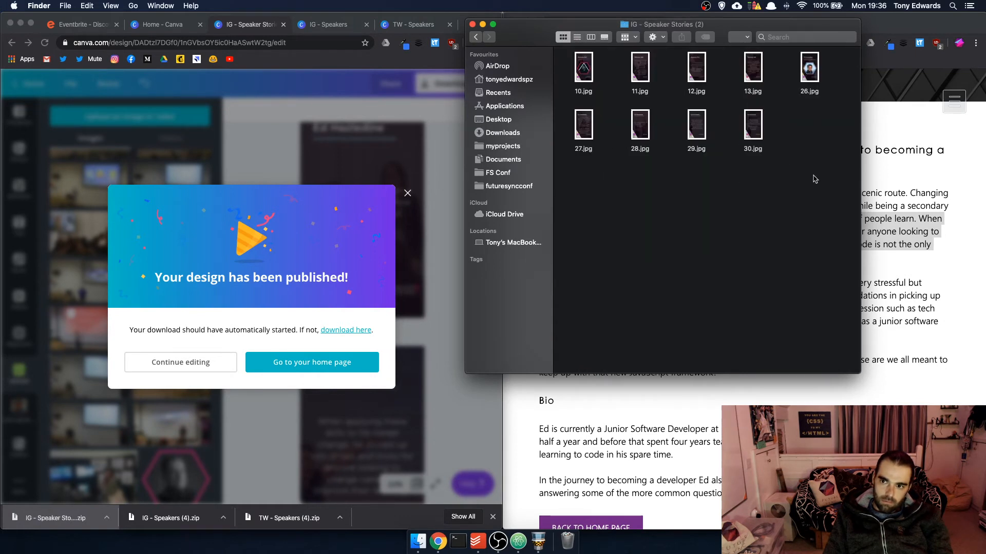
{"action": "left_click_drag", "start_coordinate": [815, 179], "coordinate": [588, 73]}
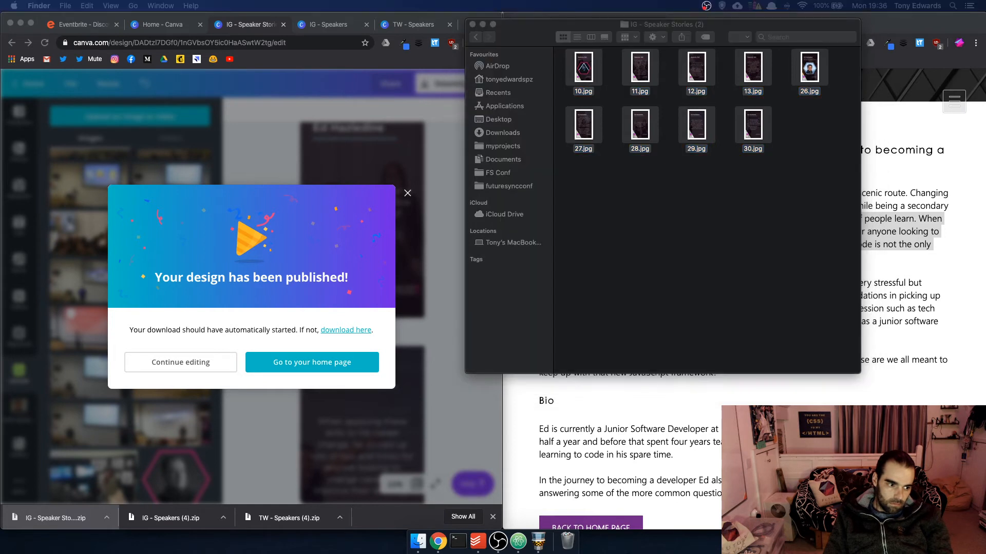
{"action": "left_click_drag", "start_coordinate": [583, 72], "coordinate": [30, 524]}
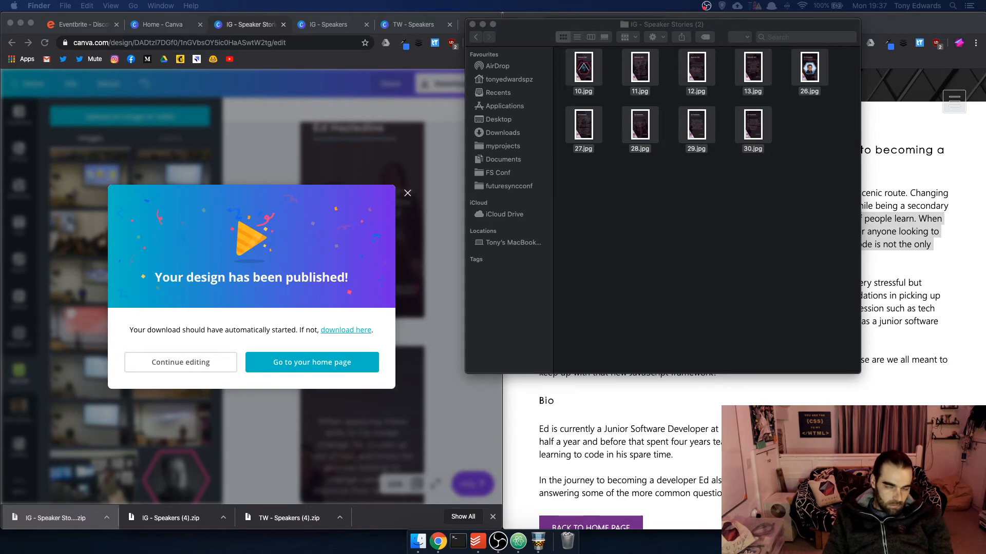
{"action": "left_click", "coordinate": [495, 34]}
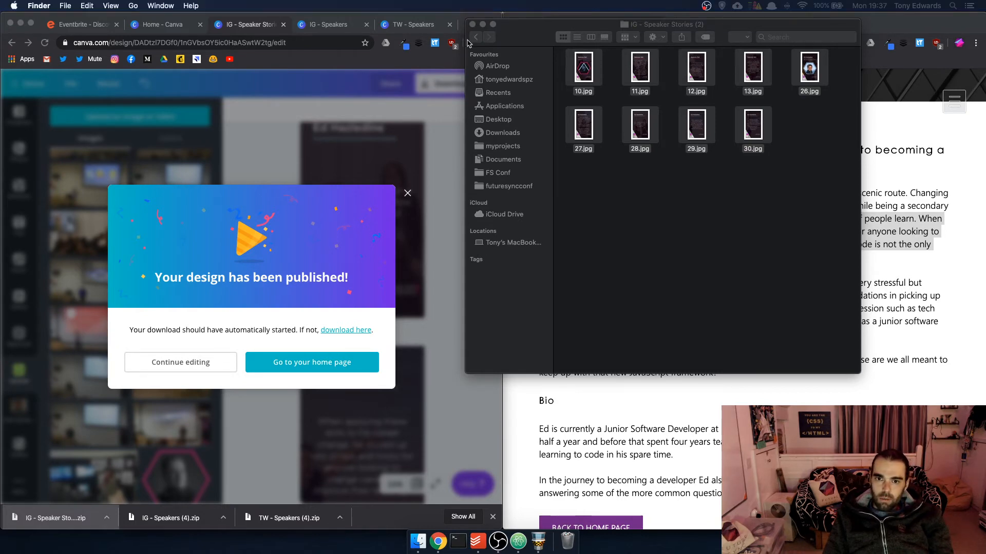
{"action": "left_click", "coordinate": [476, 37]}
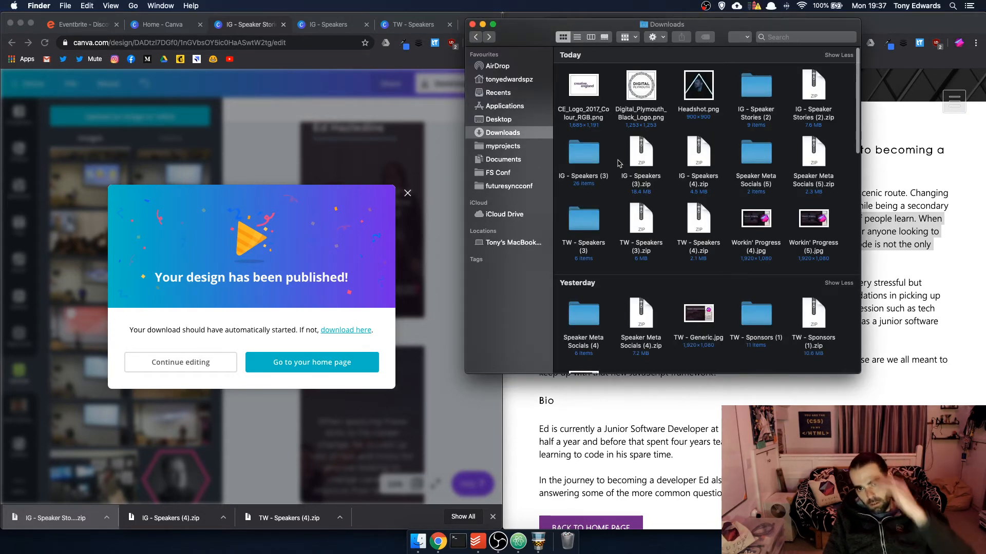
{"action": "double_click", "coordinate": [588, 154]}
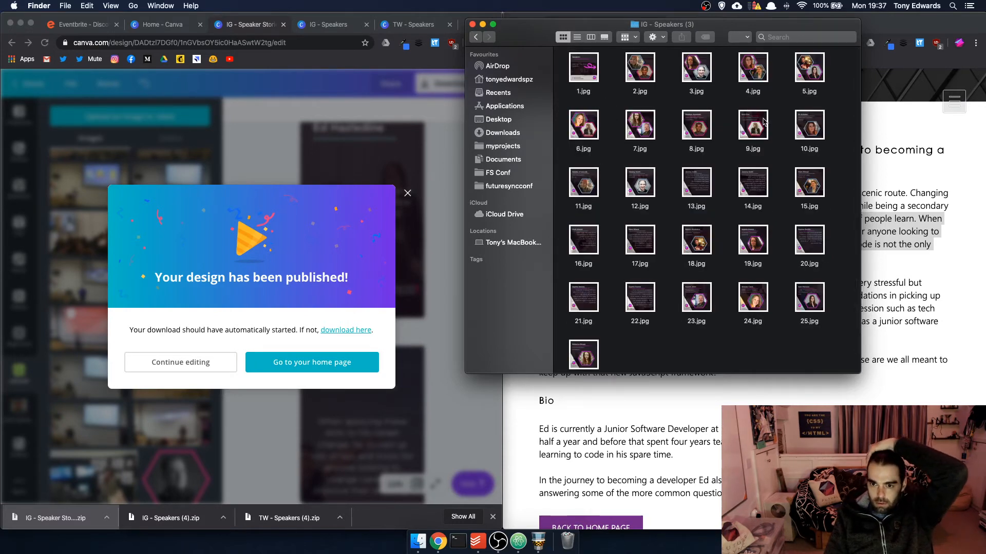
{"action": "scroll", "coordinate": [762, 117], "scroll_direction": "down", "scroll_amount": 1}
{"action": "scroll", "coordinate": [762, 117], "scroll_direction": "up", "scroll_amount": 1}
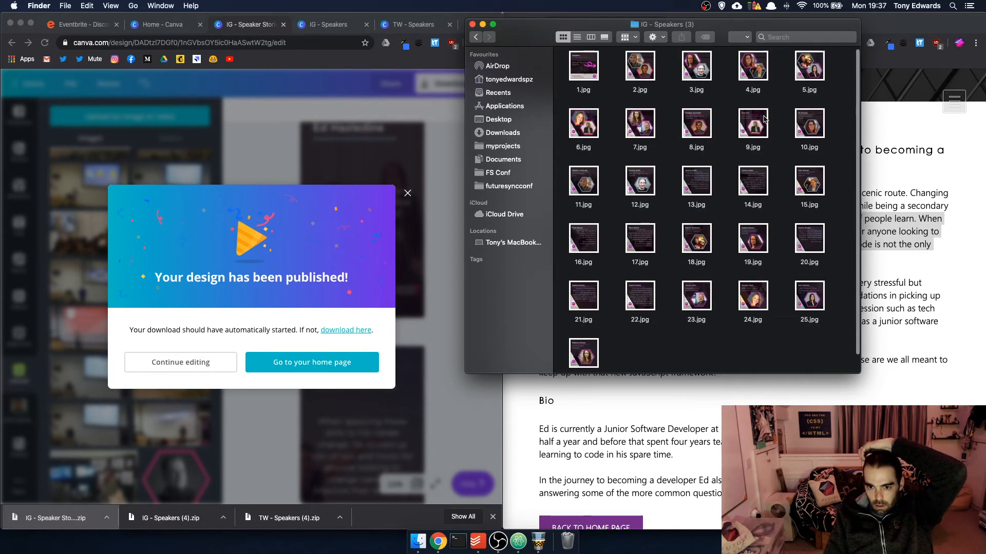
{"action": "left_click", "coordinate": [475, 37]}
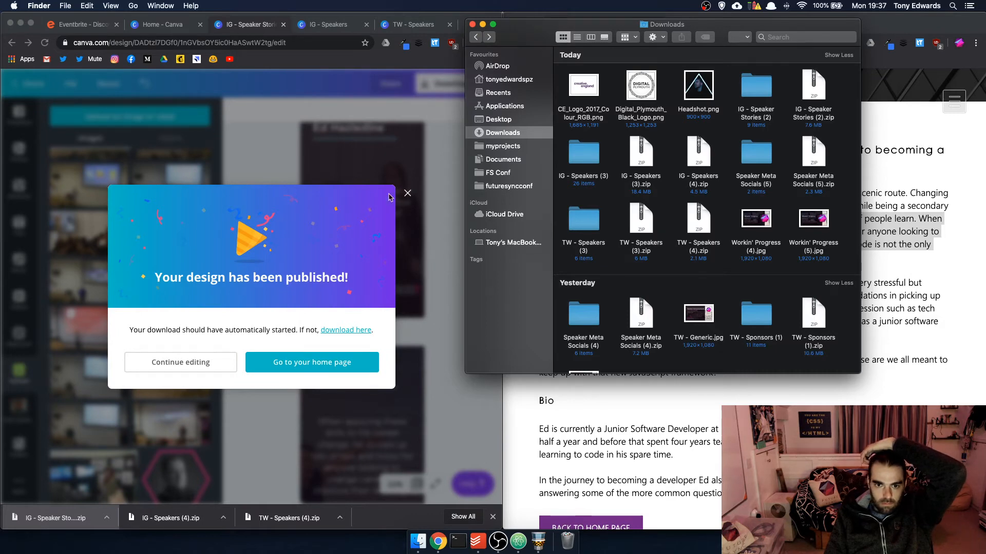
{"action": "left_click", "coordinate": [410, 197]}
{"action": "left_click", "coordinate": [404, 197]}
Switch to the IG - Speakers design, dismiss the published message and open Download
{"action": "left_click", "coordinate": [331, 25]}
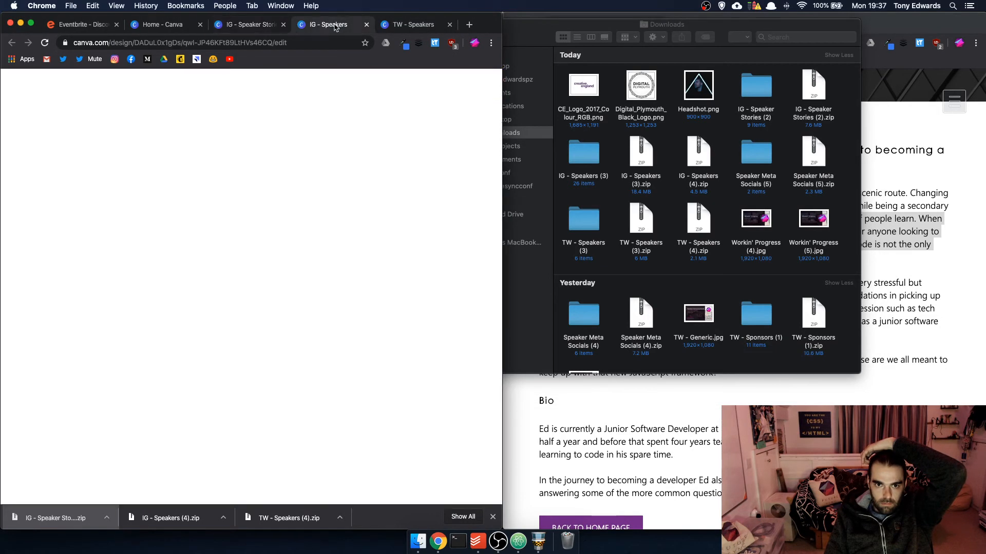
{"action": "left_click", "coordinate": [408, 194]}
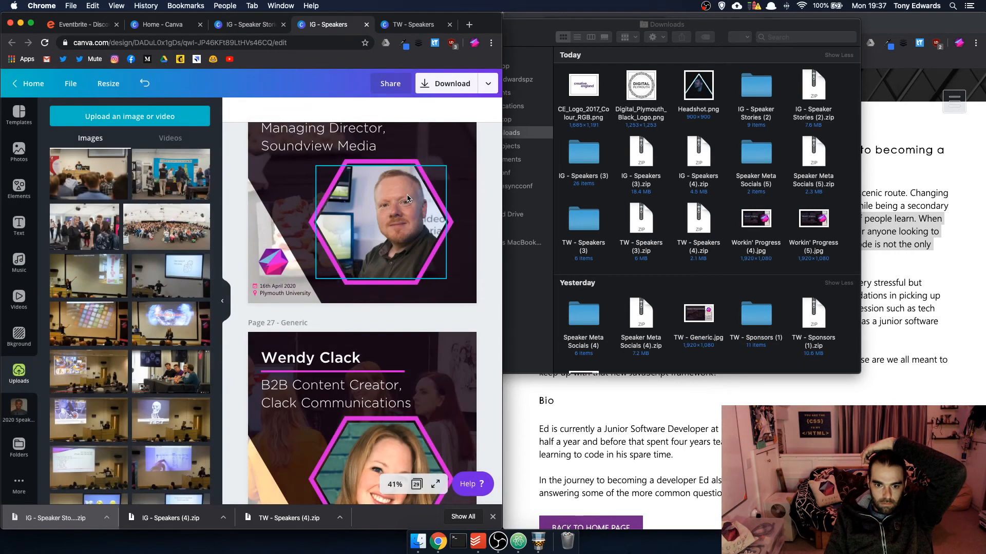
{"action": "left_click", "coordinate": [440, 86]}
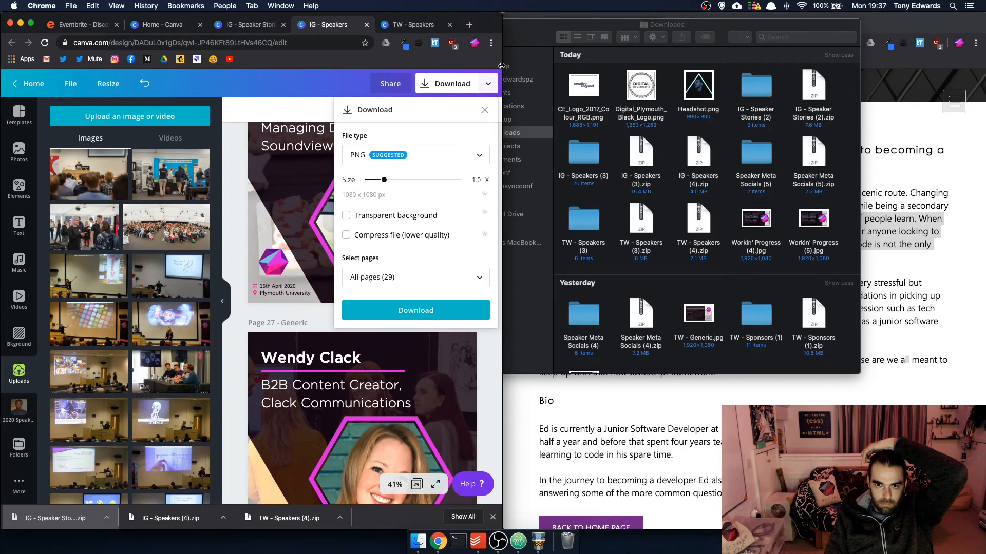
Resize the browser to reveal Finder and extract IG - Speakers (4).zip
{"action": "left_click_drag", "start_coordinate": [502, 66], "coordinate": [698, 64]}
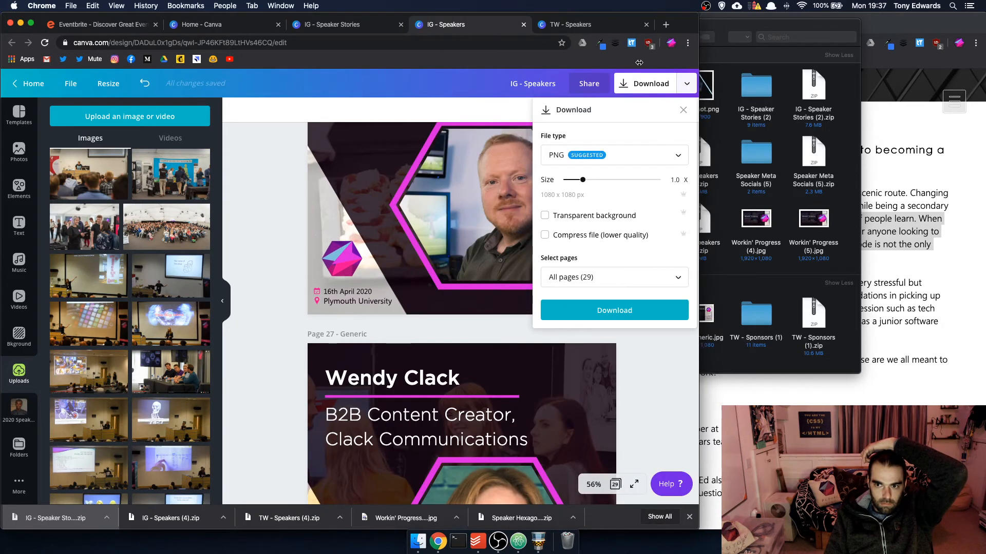
{"action": "left_click_drag", "start_coordinate": [639, 62], "coordinate": [503, 72]}
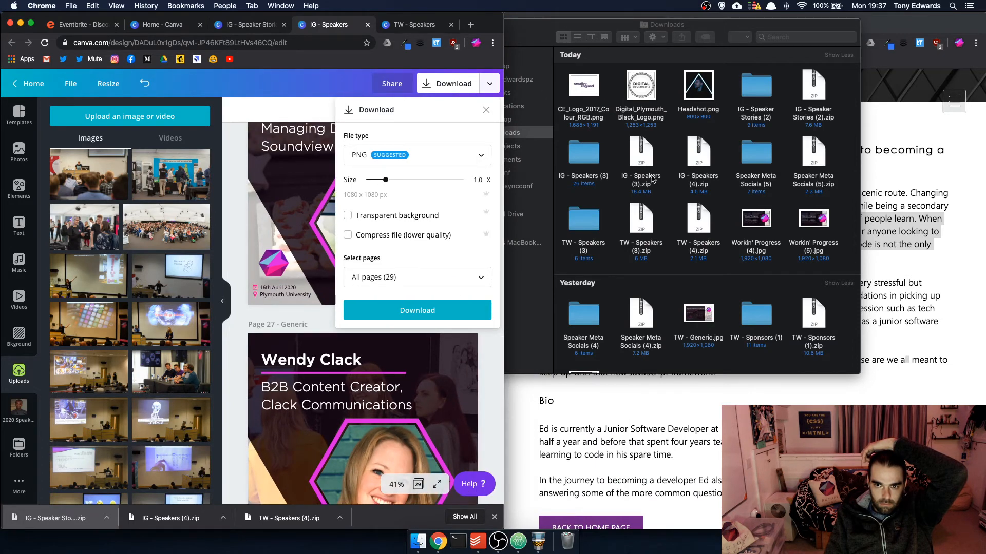
{"action": "double_click", "coordinate": [694, 157]}
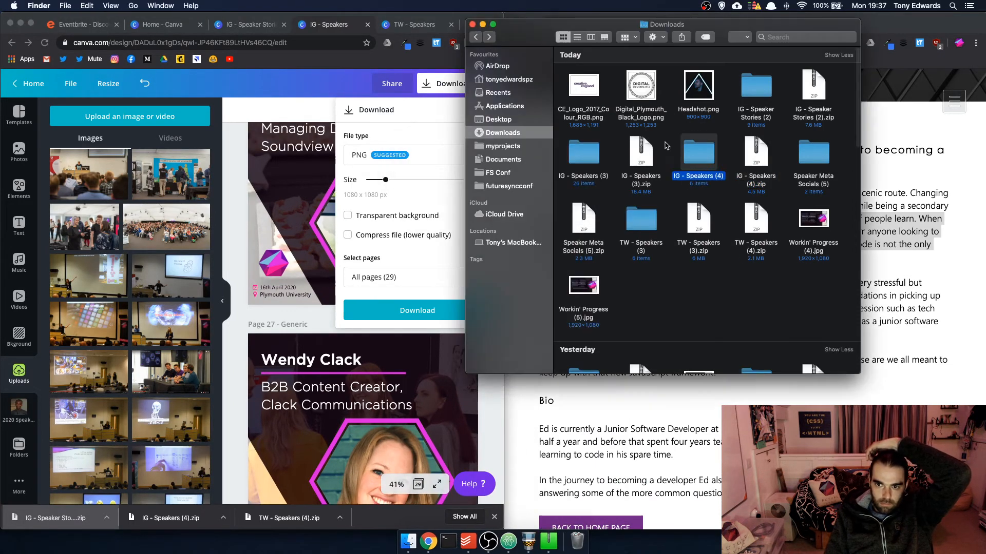
Bin IG - Speakers (3) folder and zip, IG - Speakers (4).zip and Speaker Meta Socials (5).zip
{"action": "left_click_drag", "start_coordinate": [665, 143], "coordinate": [580, 158]}
{"action": "right_click", "coordinate": [580, 158]}
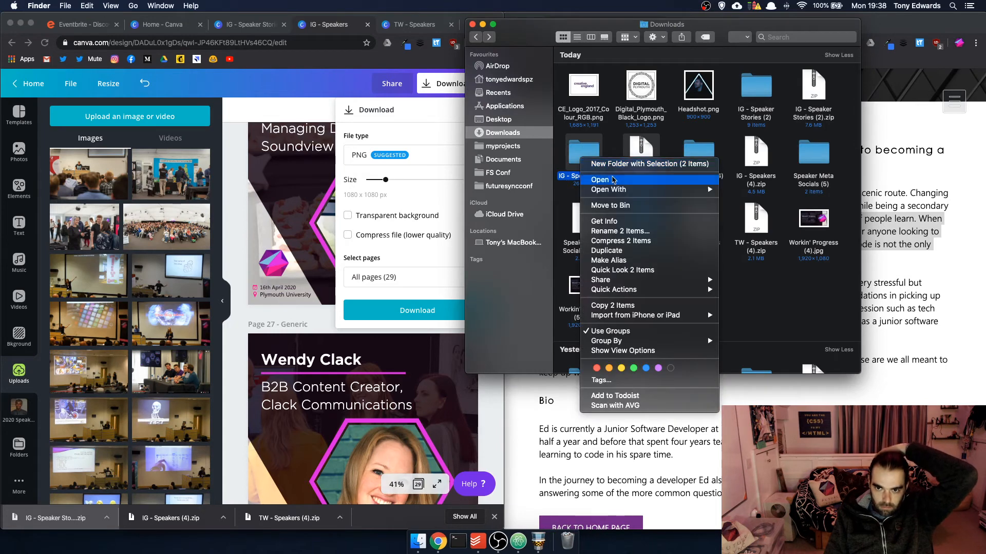
{"action": "left_click", "coordinate": [626, 205]}
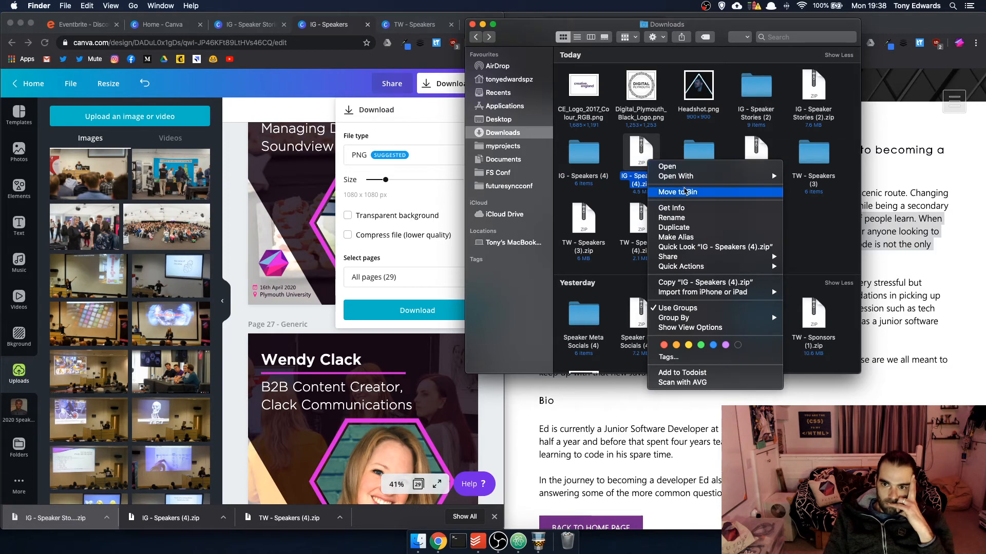
{"action": "left_click", "coordinate": [683, 191]}
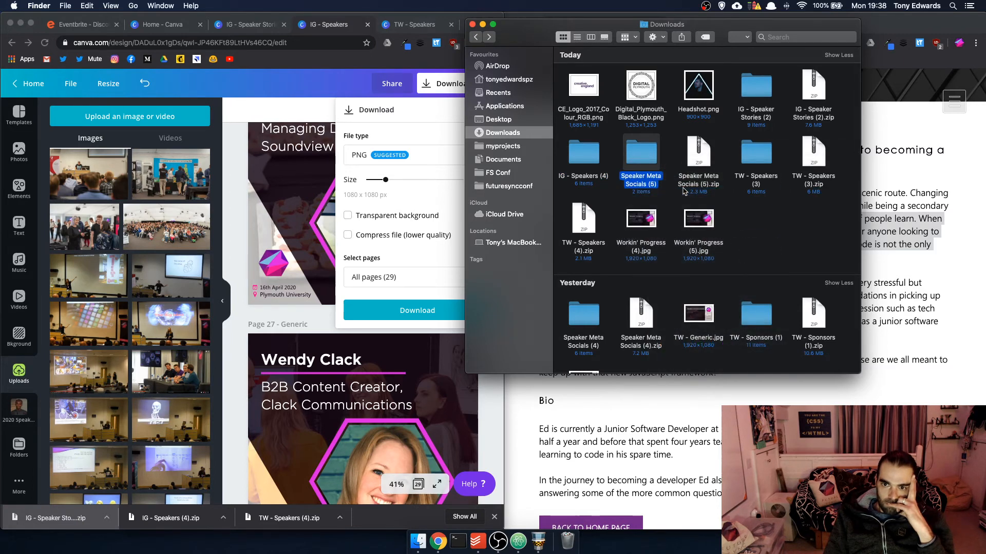
{"action": "right_click", "coordinate": [702, 159]}
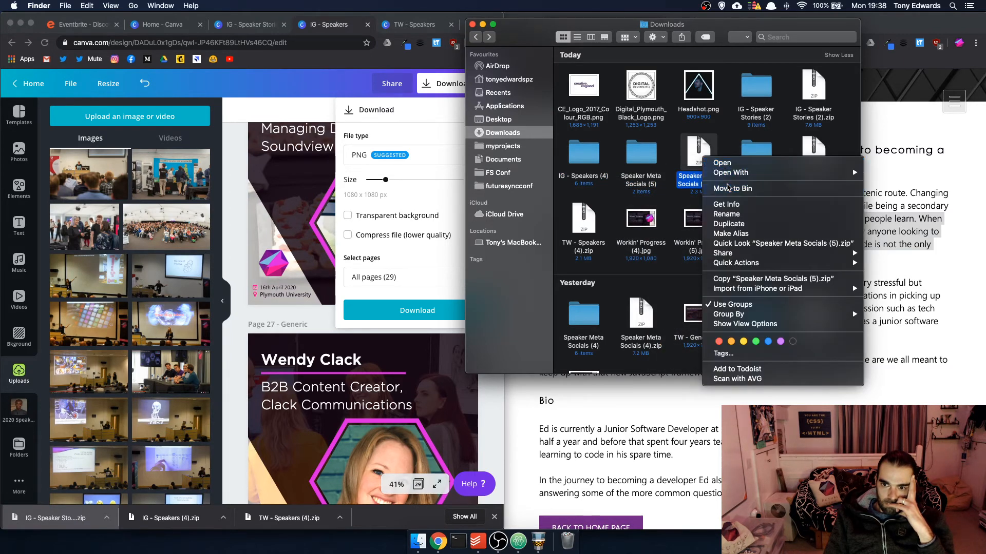
{"action": "left_click", "coordinate": [732, 188]}
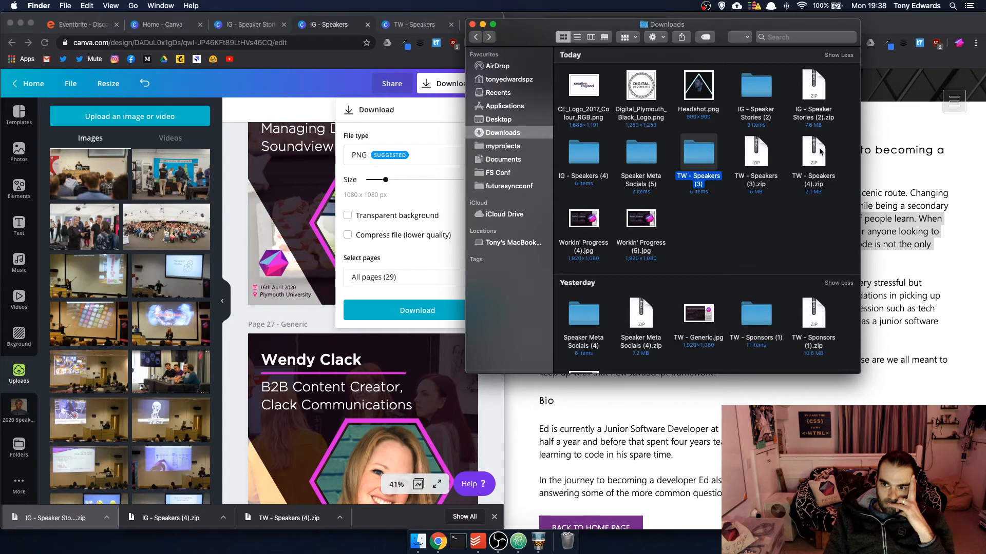
Check and bin TW - Speakers (3) with its zip; extract TW - Speakers (4) and bin its zip
{"action": "double_click", "coordinate": [711, 162]}
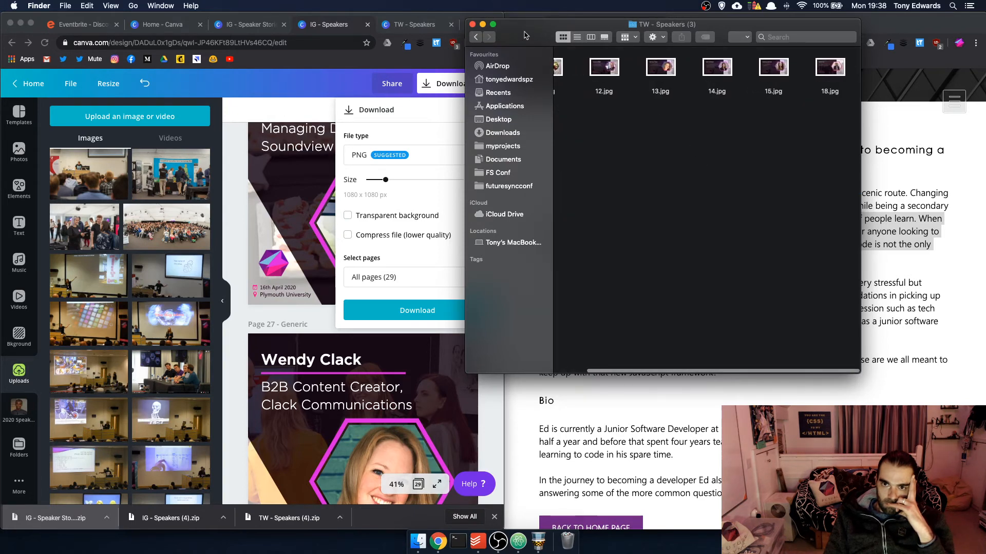
{"action": "left_click", "coordinate": [475, 37]}
{"action": "left_click_drag", "start_coordinate": [776, 208], "coordinate": [702, 161]}
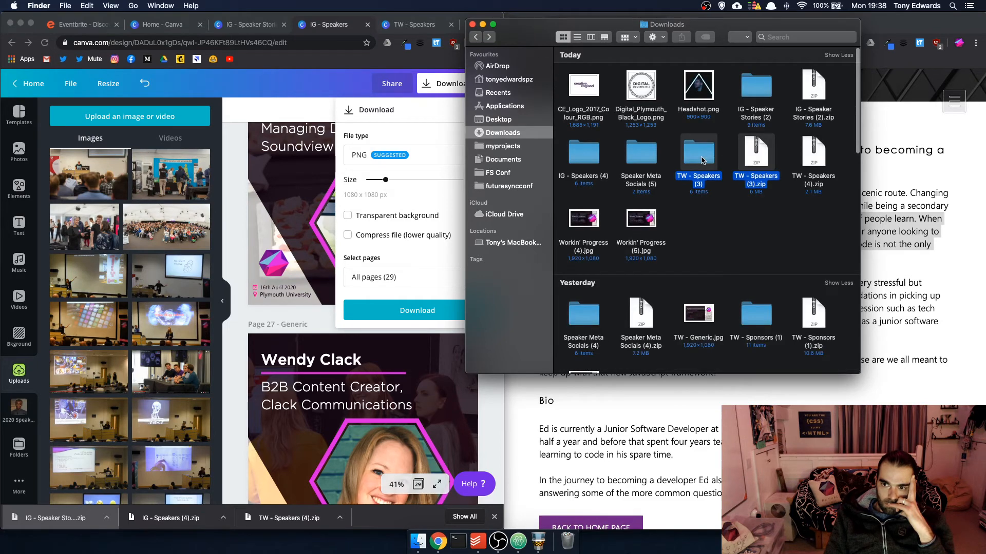
{"action": "right_click", "coordinate": [701, 161]}
{"action": "left_click", "coordinate": [746, 197]}
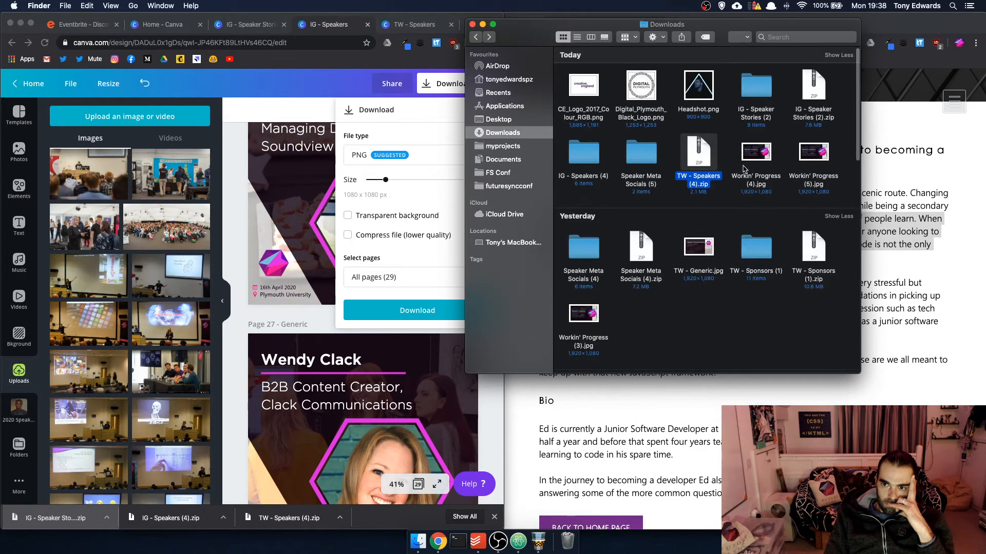
{"action": "double_click", "coordinate": [698, 154]}
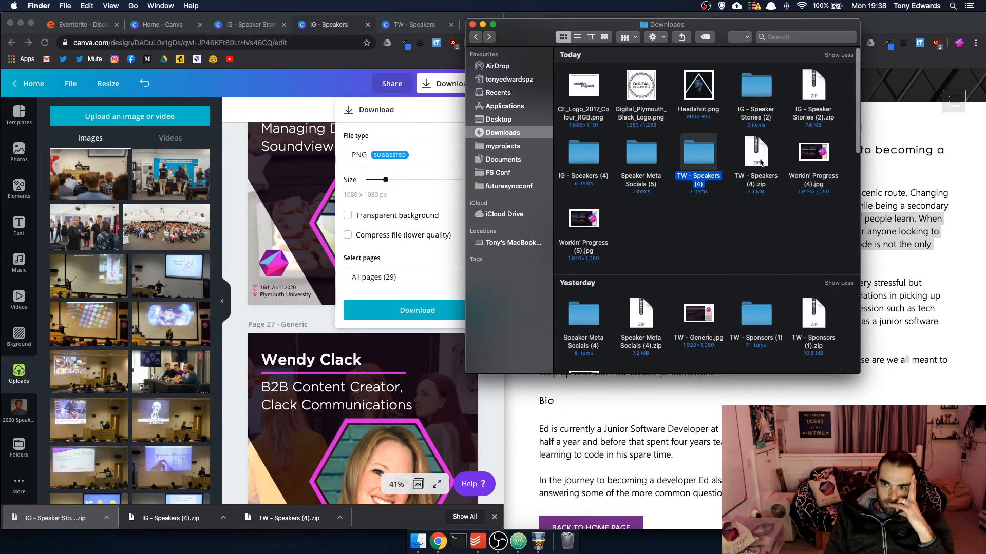
{"action": "right_click", "coordinate": [760, 162]}
{"action": "left_click", "coordinate": [787, 191]}
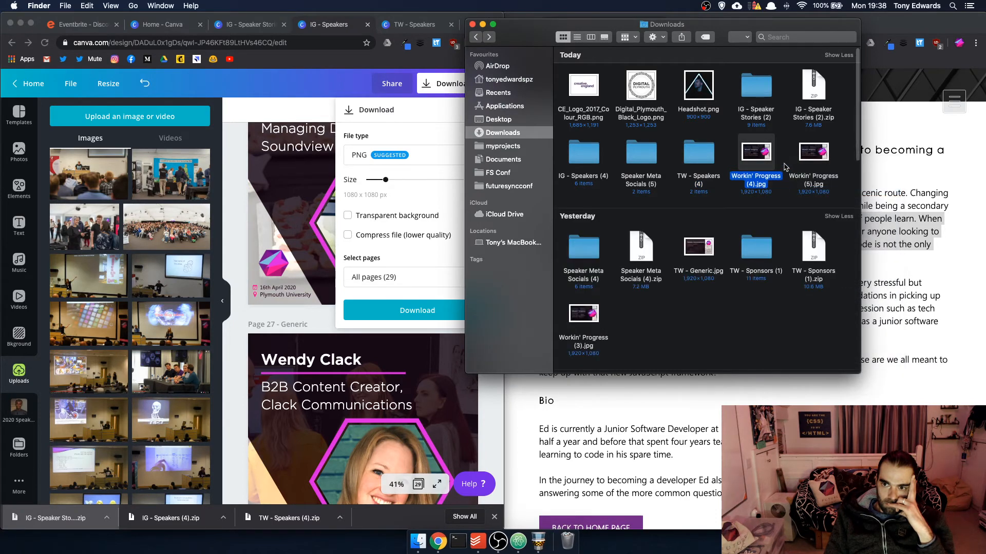
Check the IG - Speaker Stories (2) folder, then bin it with its zip
{"action": "double_click", "coordinate": [755, 86]}
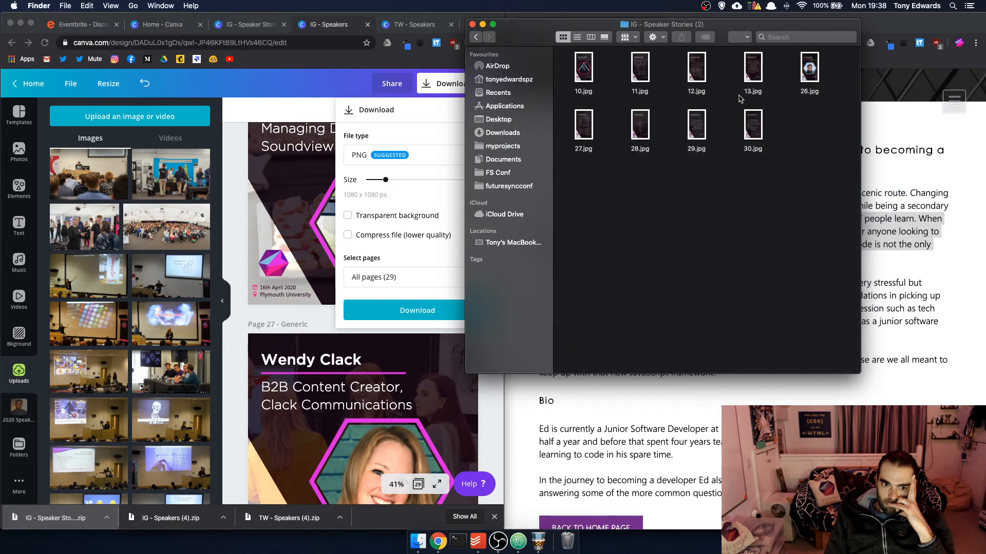
{"action": "left_click", "coordinate": [476, 37]}
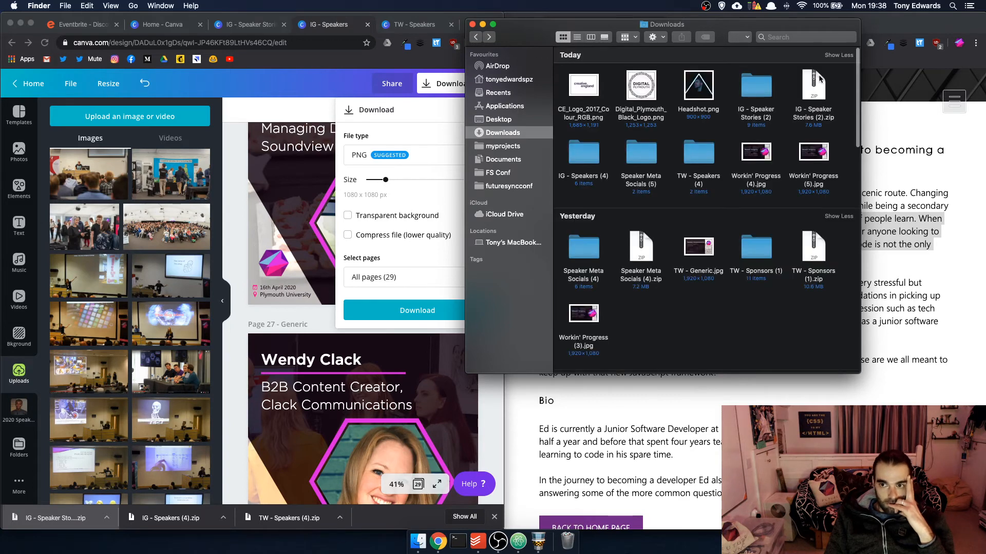
{"action": "left_click", "coordinate": [812, 72]}
{"action": "left_click", "coordinate": [756, 85], "text": "super"}
{"action": "right_click", "coordinate": [752, 88]}
{"action": "left_click", "coordinate": [773, 136]}
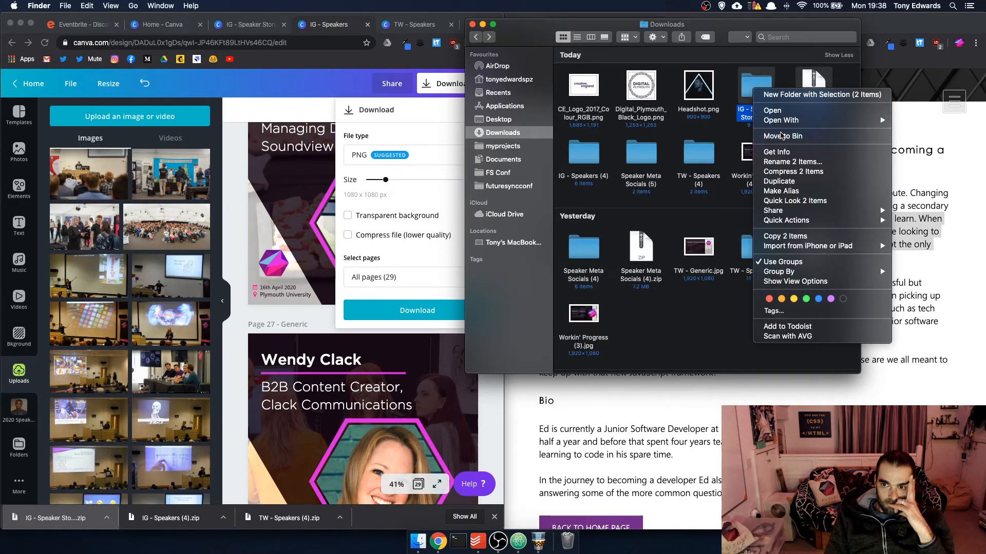
Bin an earlier Creative England logo file, the Digital Plymouth logo and Headshot.png
{"action": "right_click", "coordinate": [578, 92]}
{"action": "left_click", "coordinate": [629, 122]}
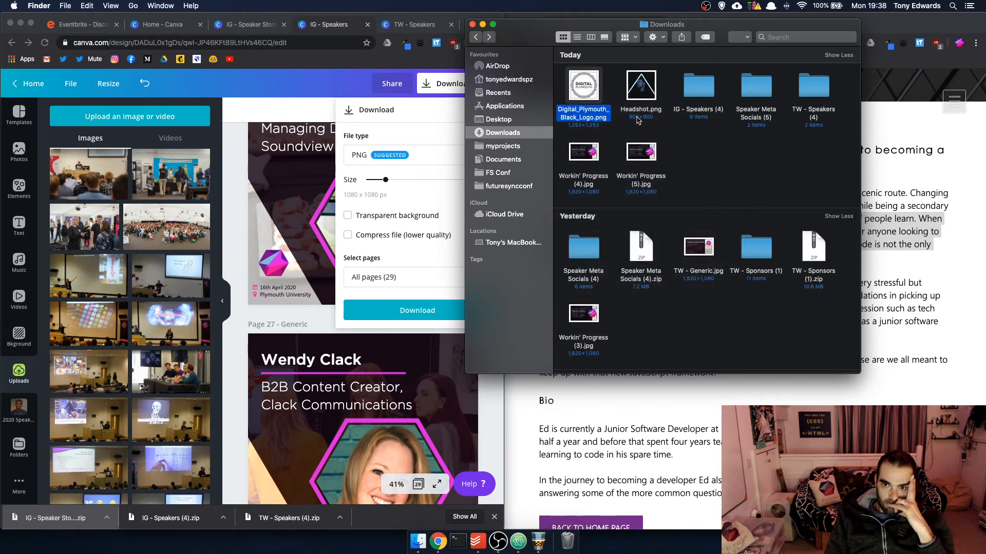
{"action": "right_click", "coordinate": [589, 87]}
{"action": "left_click", "coordinate": [611, 114]}
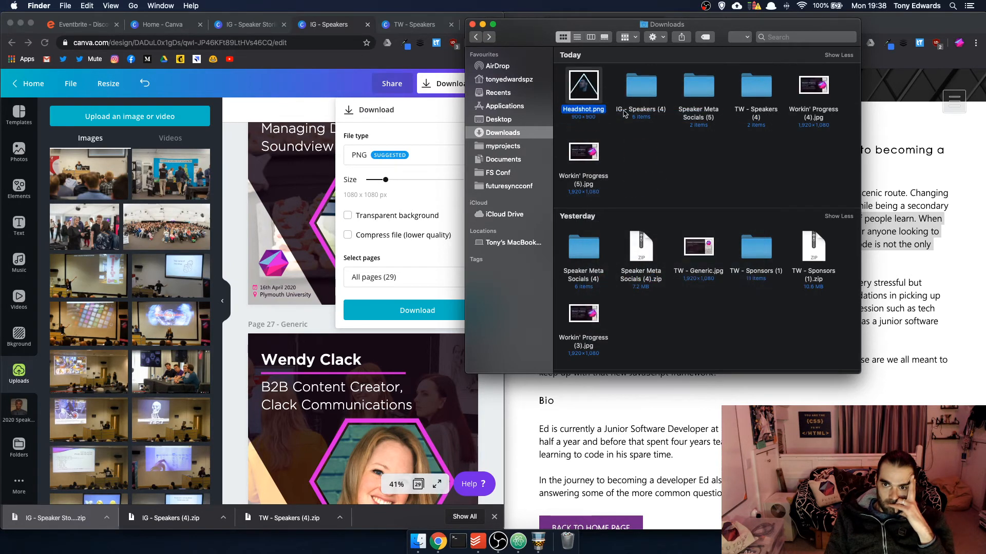
{"action": "right_click", "coordinate": [583, 91]}
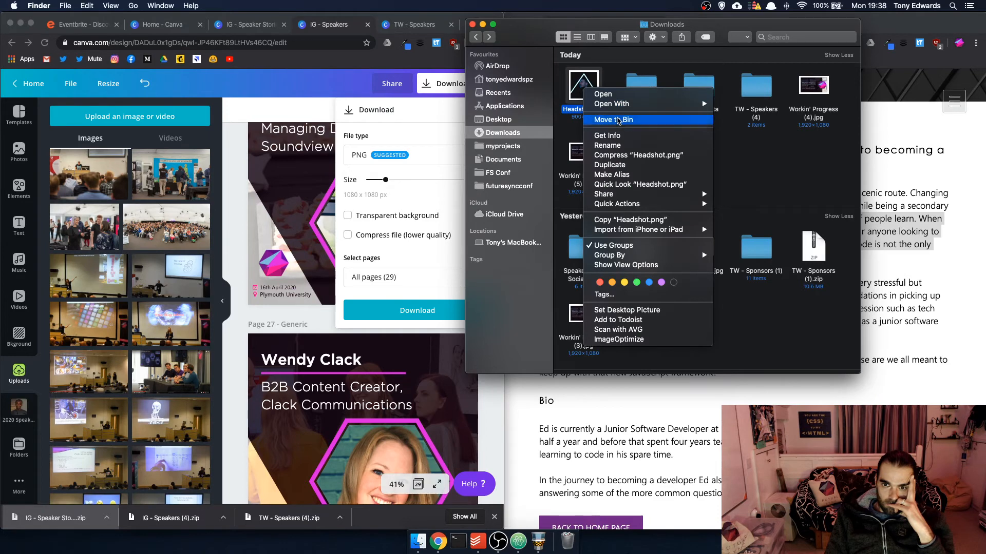
{"action": "left_click", "coordinate": [621, 120]}
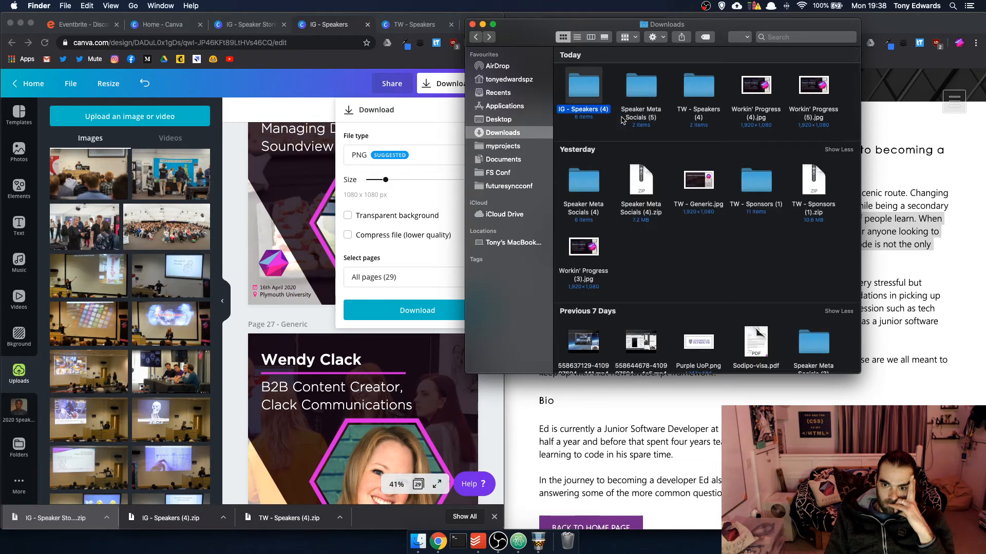
Bin TW - Sponsors (1).zip and the Speaker Meta Socials (4) folder and zip
{"action": "scroll", "coordinate": [632, 199], "scroll_direction": "down", "scroll_amount": 3}
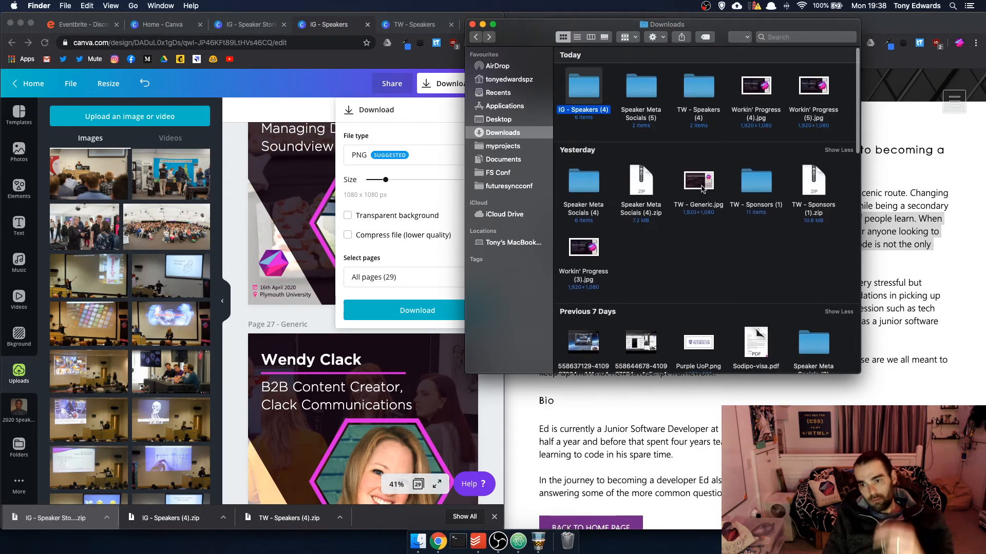
{"action": "right_click", "coordinate": [803, 179]}
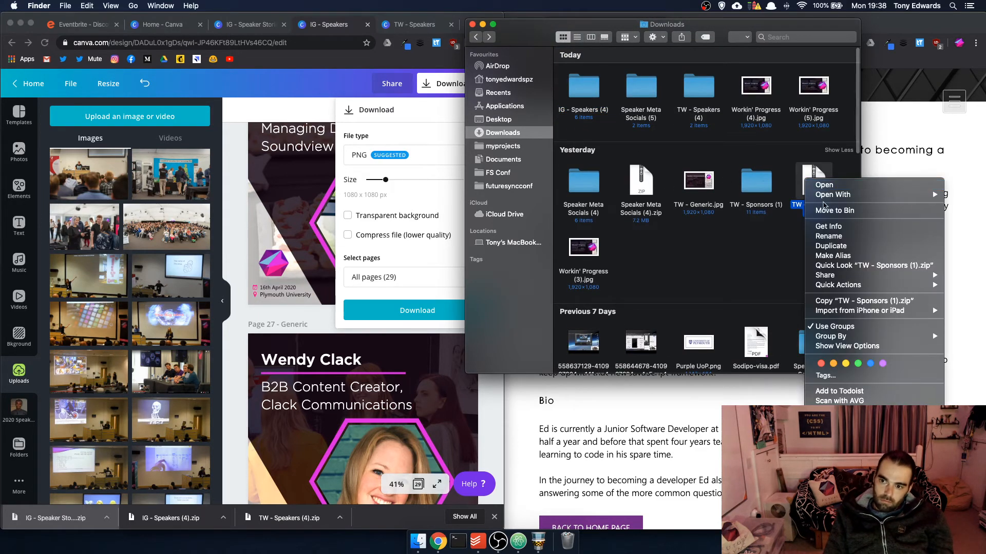
{"action": "left_click", "coordinate": [824, 210]}
{"action": "left_click", "coordinate": [638, 190]}
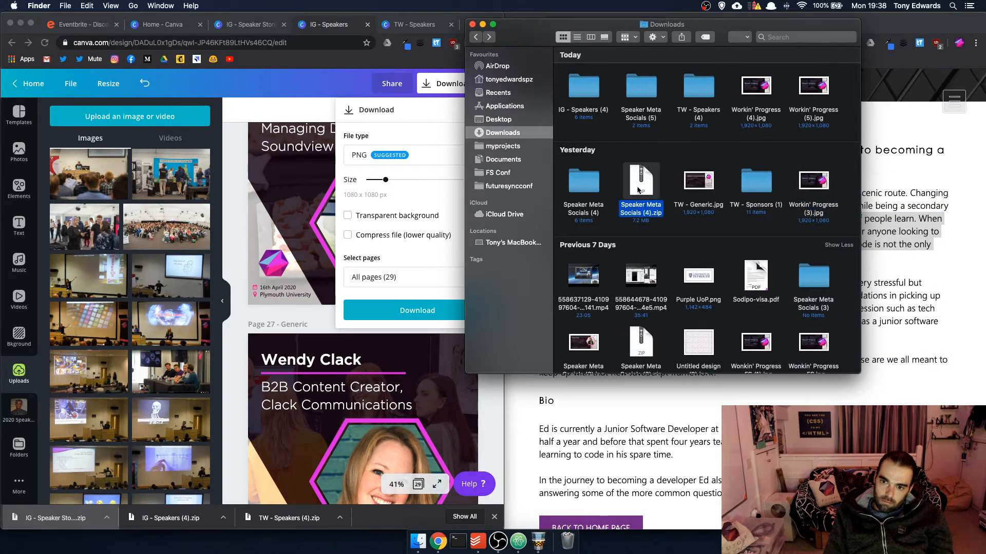
{"action": "right_click", "coordinate": [638, 190]}
{"action": "left_click", "coordinate": [638, 188]}
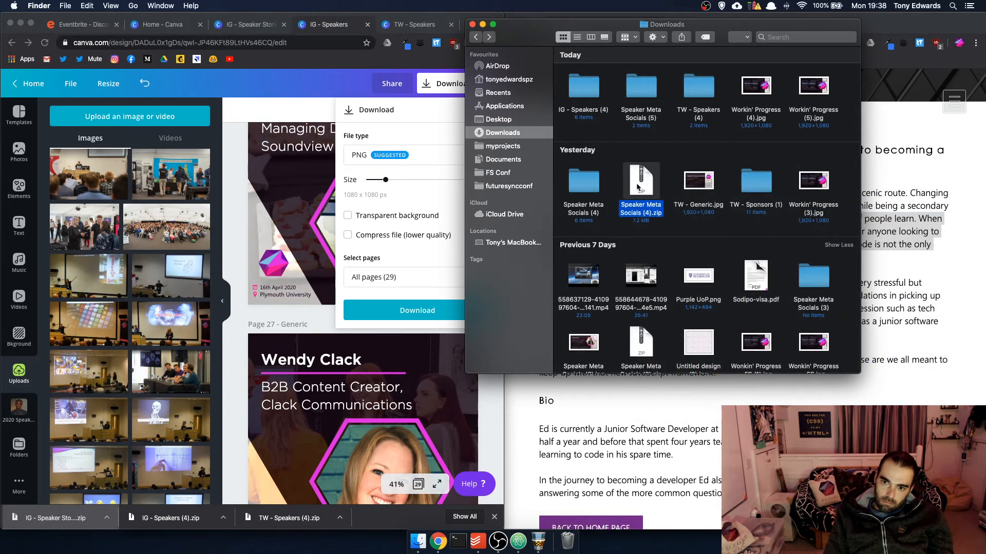
{"action": "left_click", "coordinate": [570, 176]}
{"action": "left_click", "coordinate": [647, 185], "text": "super"}
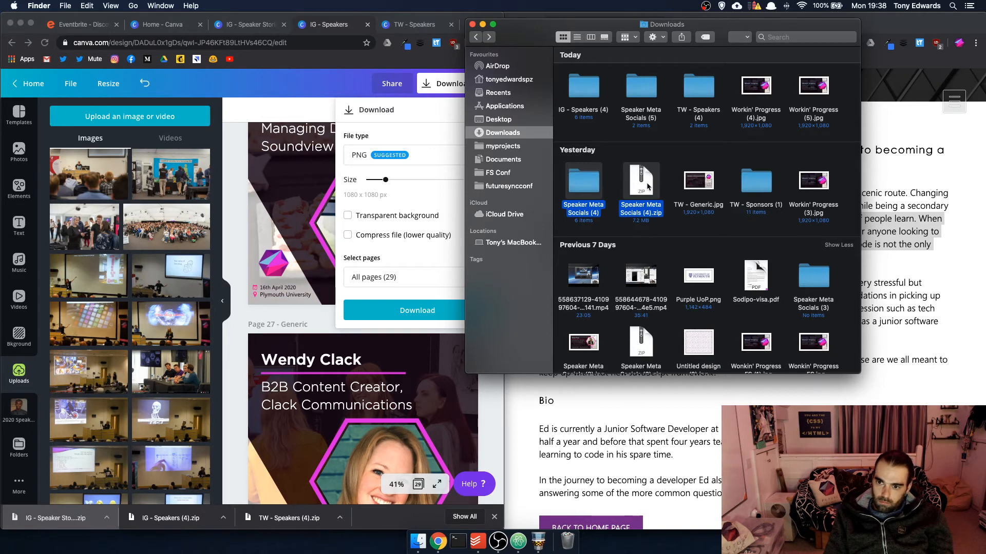
{"action": "right_click", "coordinate": [648, 186]}
{"action": "left_click", "coordinate": [694, 228]}
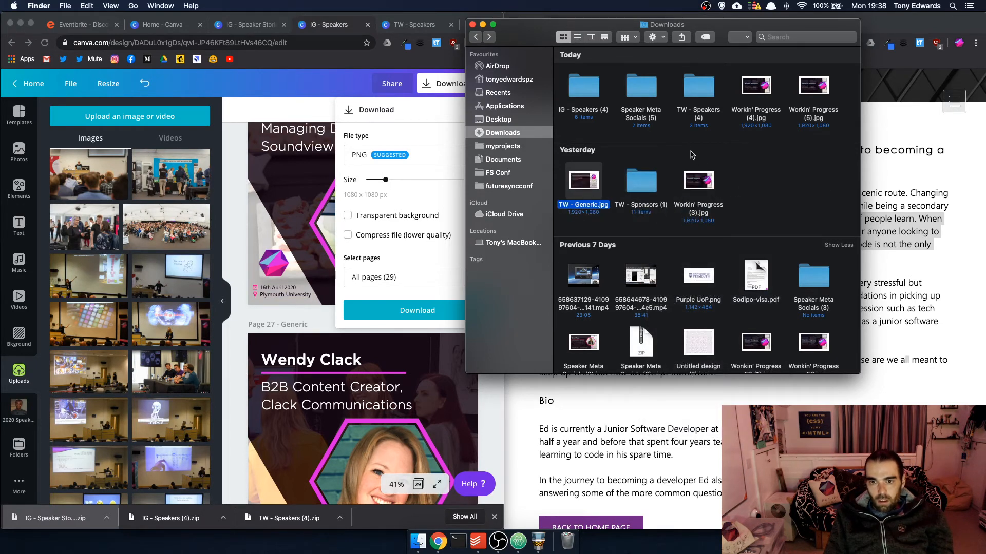
Inspect the TW - Speakers (4) folder, then return to Downloads
{"action": "double_click", "coordinate": [699, 87]}
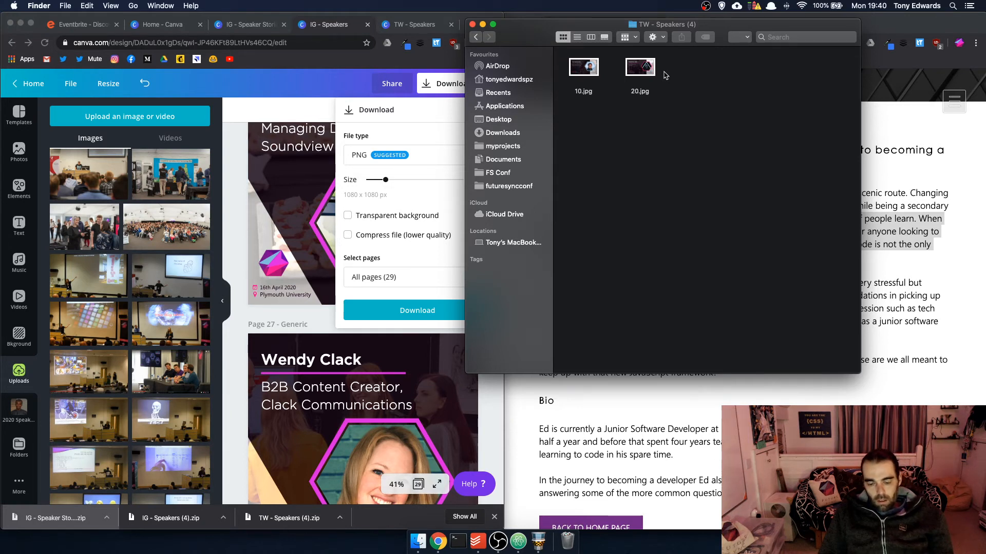
{"action": "left_click", "coordinate": [565, 543]}
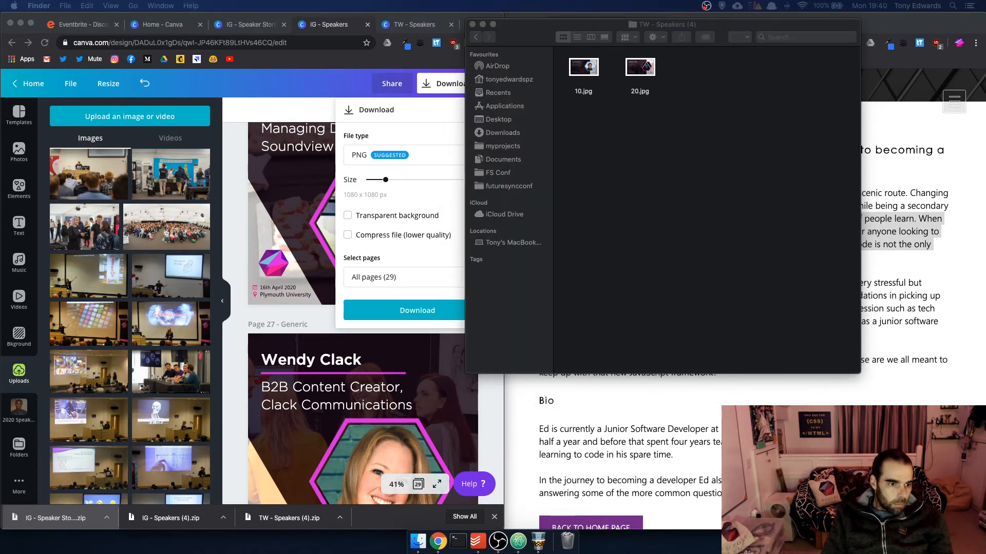
{"action": "left_click", "coordinate": [277, 199]}
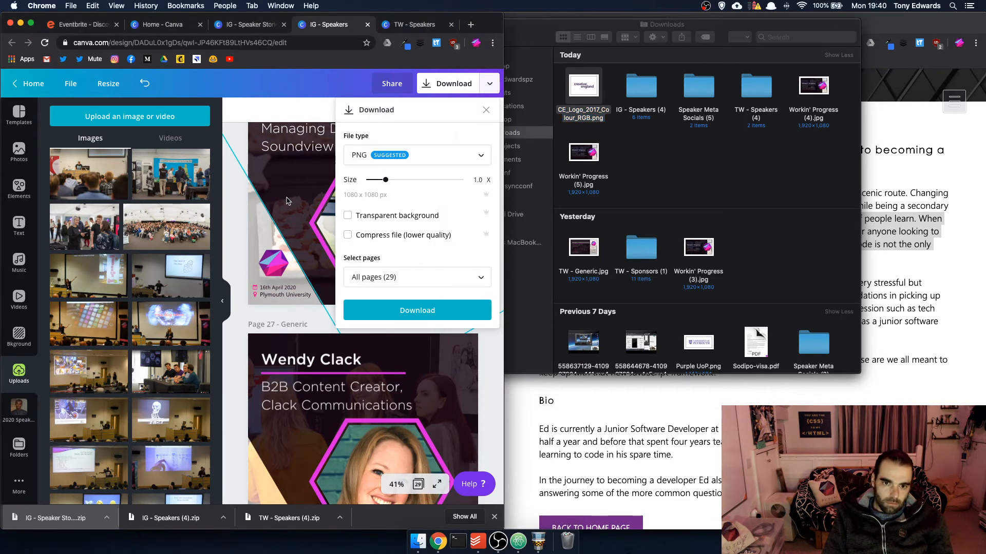
Upload CE_Logo_2017_Colour_RGB.png into Canva's 2020 Sponsor / Partner Logos folder
{"action": "left_click", "coordinate": [288, 195]}
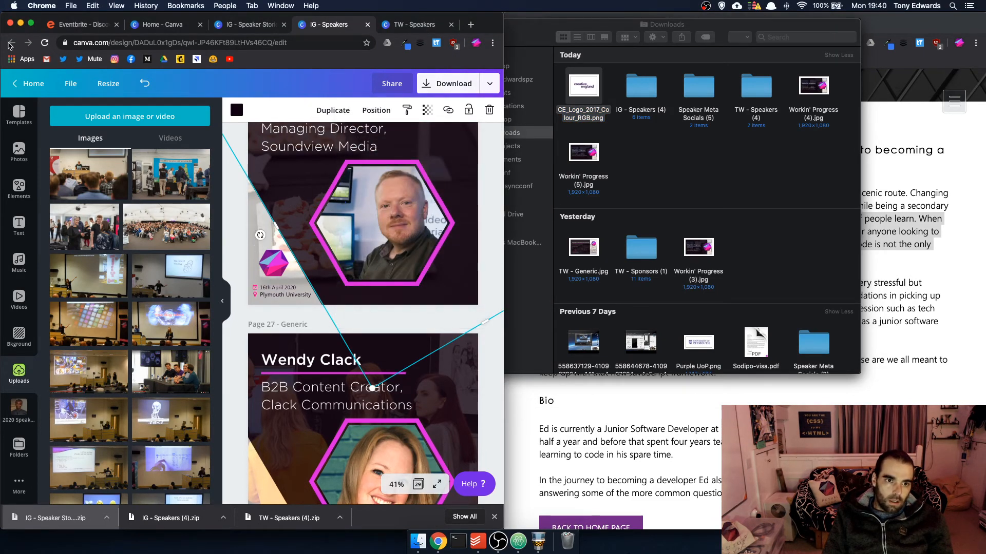
{"action": "left_click", "coordinate": [28, 83]}
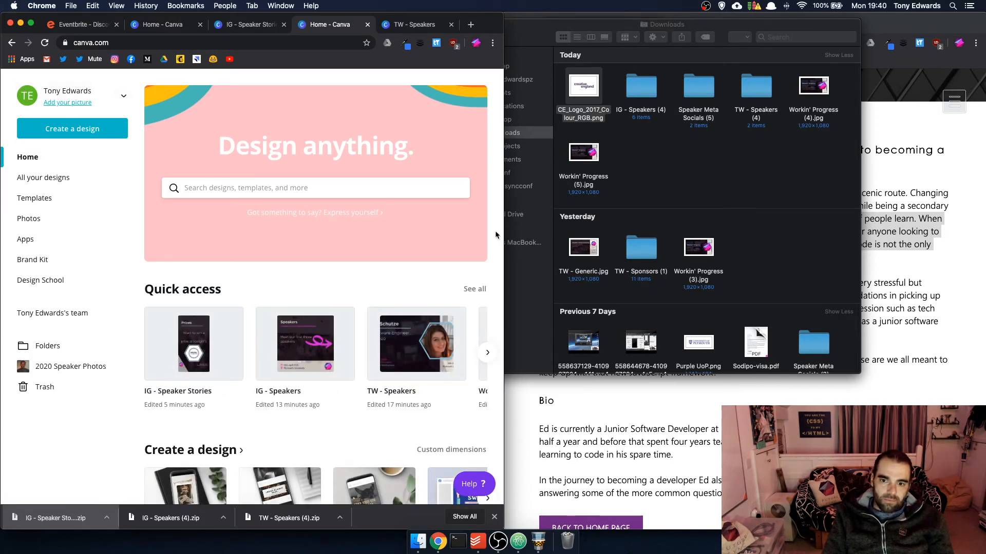
{"action": "left_click_drag", "start_coordinate": [505, 231], "coordinate": [557, 231]}
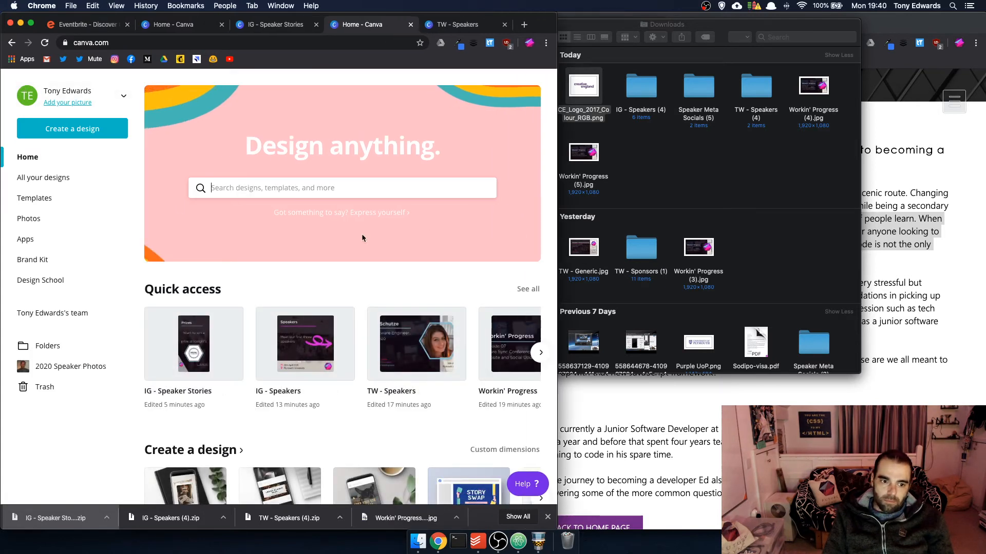
{"action": "left_click", "coordinate": [48, 346]}
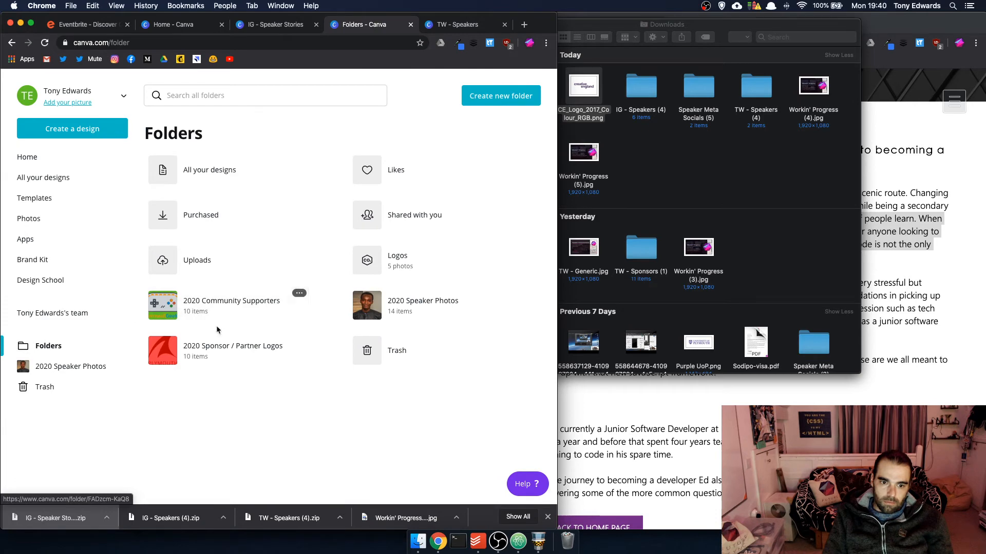
{"action": "left_click", "coordinate": [218, 339]}
{"action": "left_click_drag", "start_coordinate": [582, 89], "coordinate": [424, 232]}
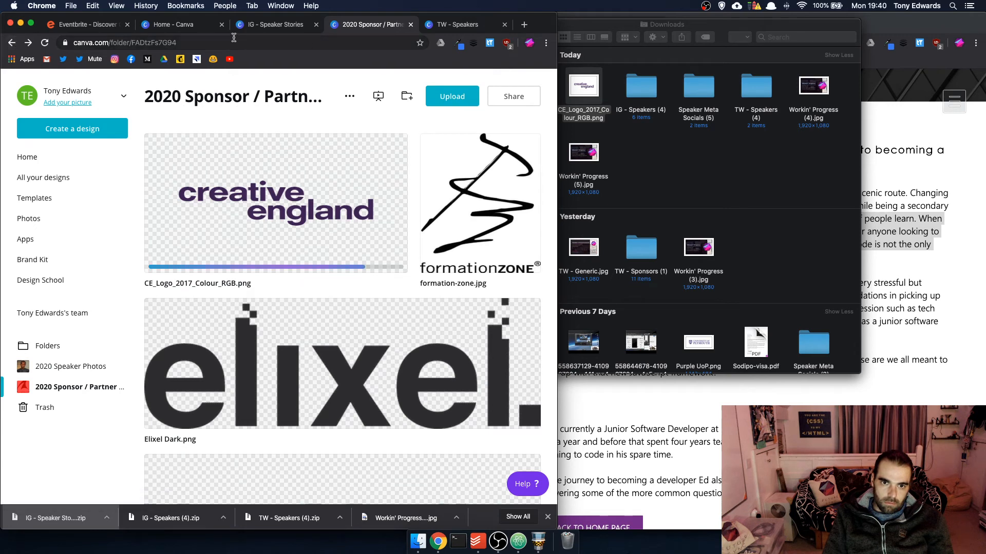
Close the IG - Speaker Stories, sponsor logos folder and TW - Speakers tabs
{"action": "left_click", "coordinate": [282, 29]}
{"action": "left_click", "coordinate": [316, 25]}
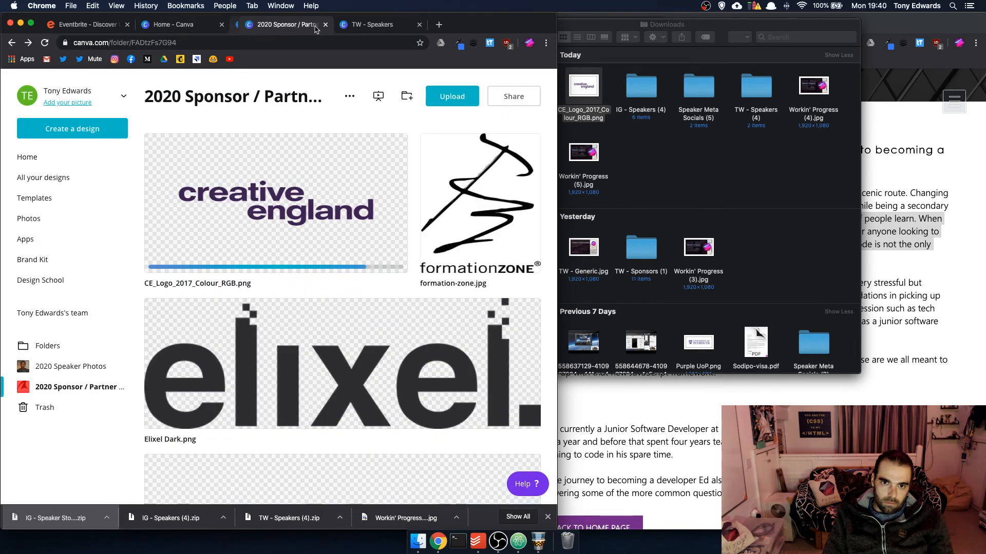
{"action": "left_click", "coordinate": [315, 24]}
{"action": "left_click", "coordinate": [315, 24]}
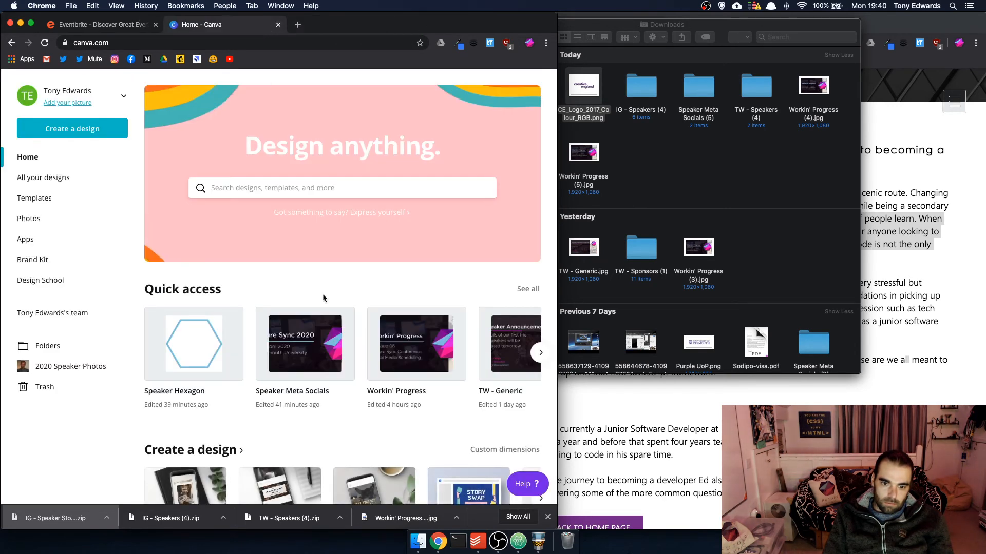
{"action": "scroll", "coordinate": [383, 355], "scroll_direction": "right", "scroll_amount": 10}
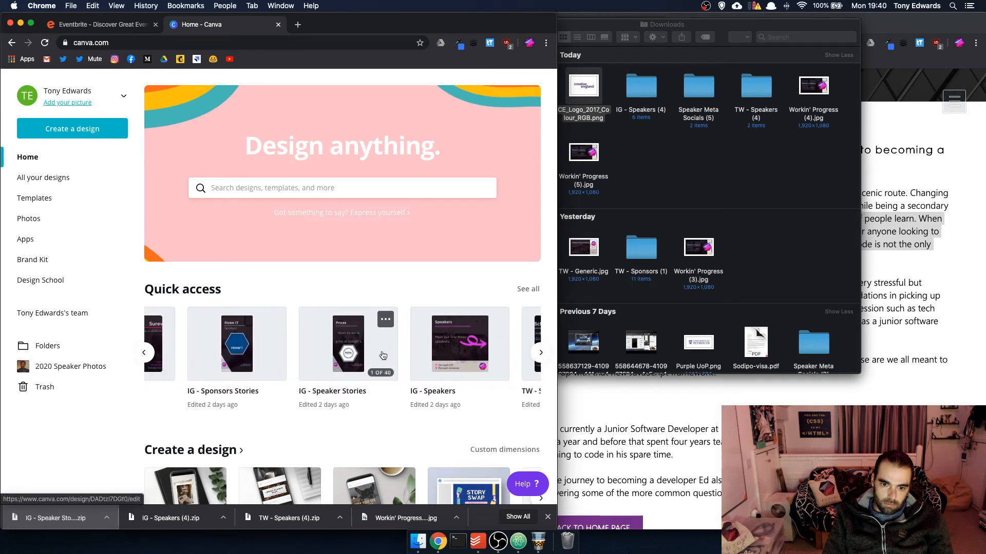
Open IG - Sponsors Stories and duplicate the Formation Zone supporter page, moving the copy to page 34
{"action": "left_click", "coordinate": [267, 342]}
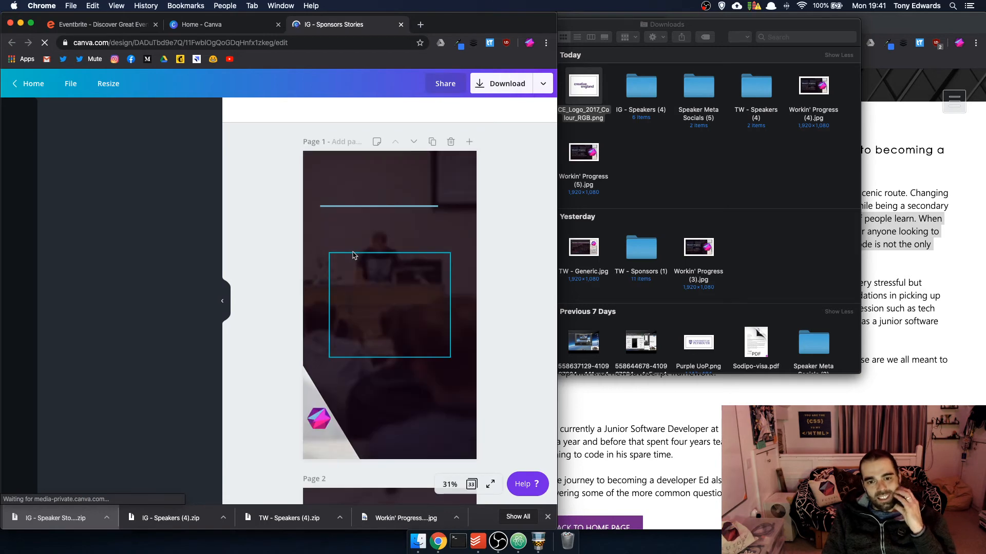
{"action": "scroll", "coordinate": [353, 255], "scroll_direction": "down", "scroll_amount": 15}
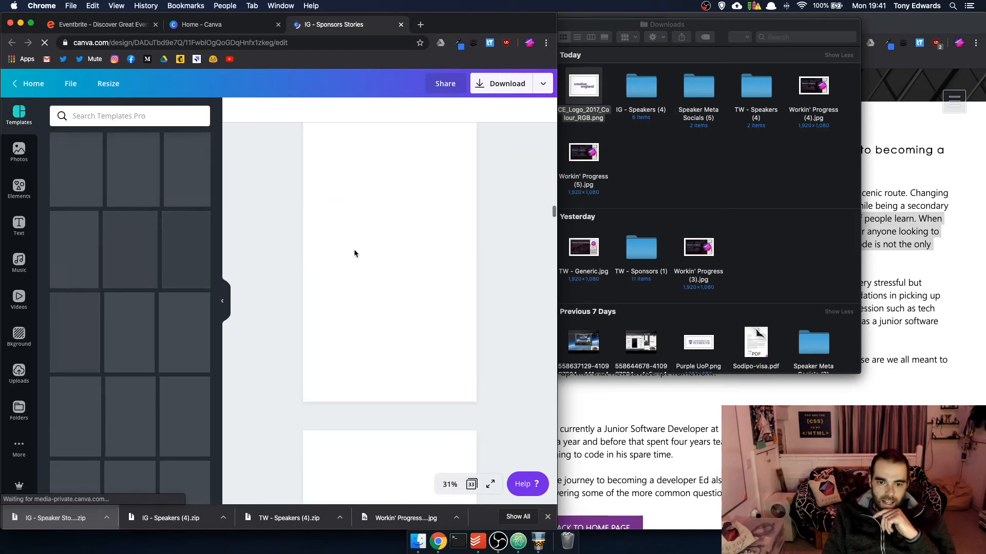
{"action": "scroll", "coordinate": [355, 250], "scroll_direction": "down", "scroll_amount": 20}
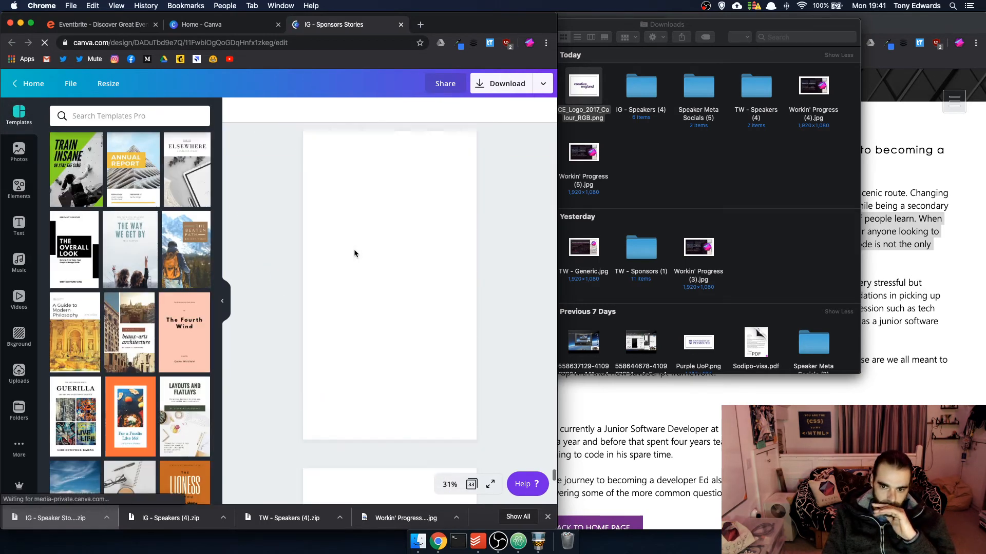
{"action": "scroll", "coordinate": [354, 251], "scroll_direction": "up", "scroll_amount": 10}
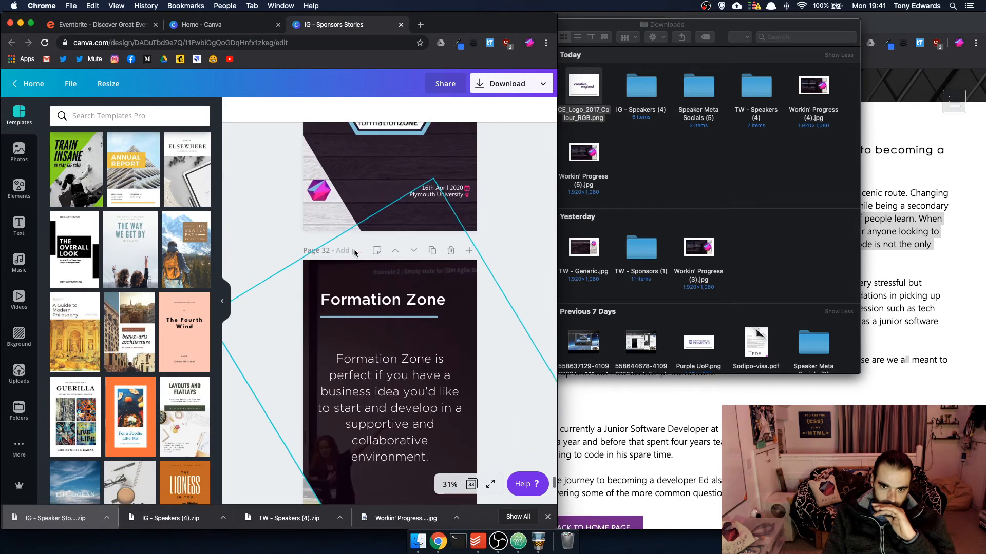
{"action": "scroll", "coordinate": [354, 253], "scroll_direction": "up", "scroll_amount": 1}
{"action": "left_click", "coordinate": [432, 179]}
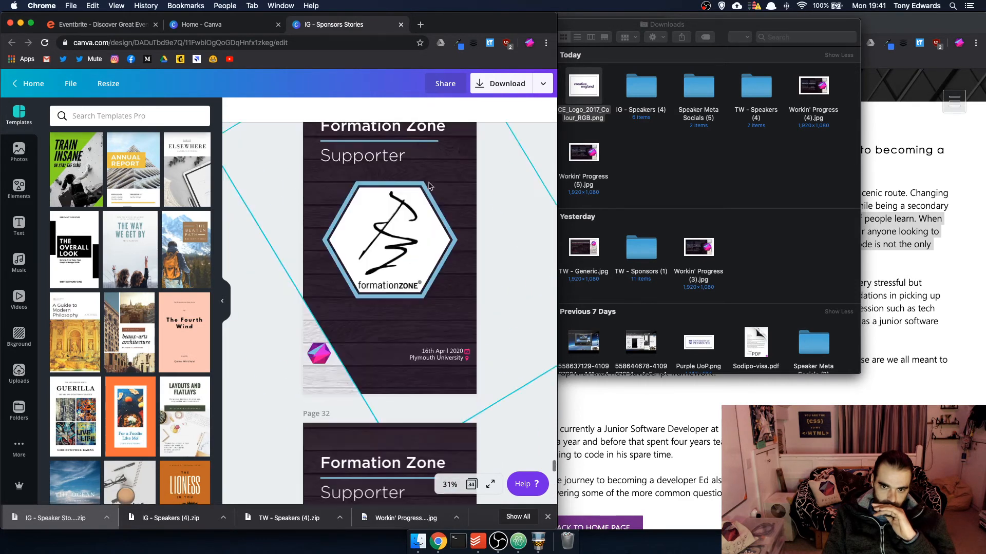
{"action": "left_click", "coordinate": [414, 179]}
{"action": "left_click", "coordinate": [414, 179]}
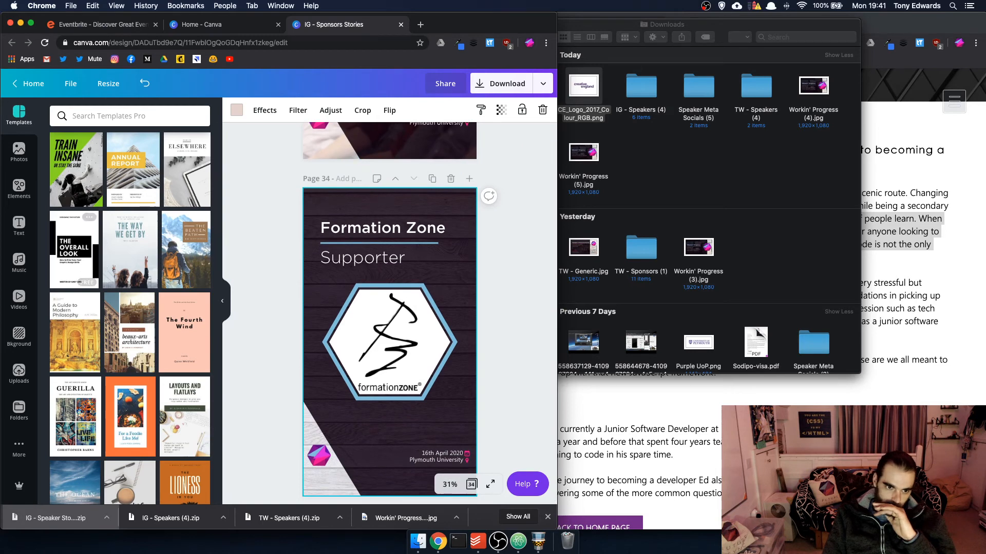
Replace page 34's wooden background with an uploaded photo enlarged to fill the page
{"action": "left_click", "coordinate": [19, 372]}
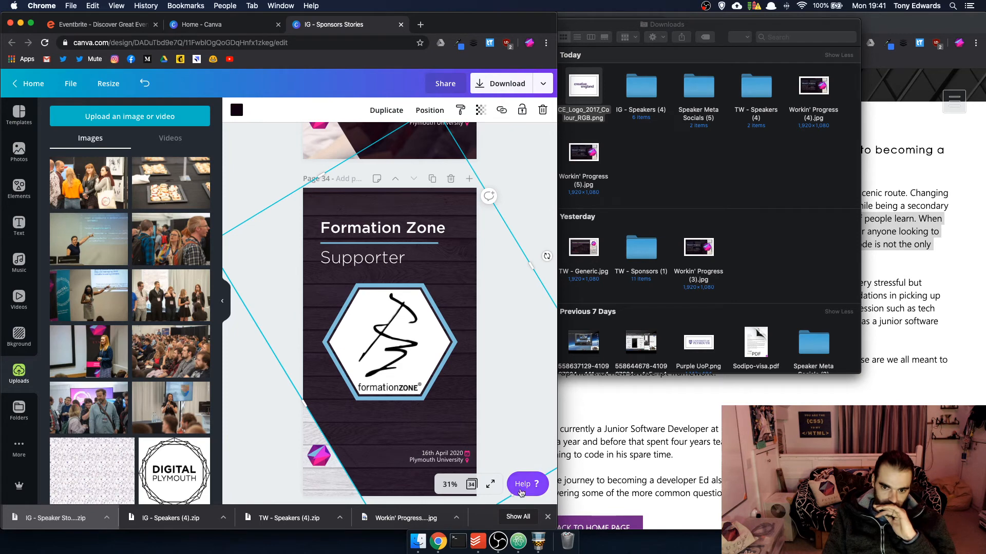
{"action": "left_click", "coordinate": [335, 213]}
{"action": "left_click_drag", "start_coordinate": [322, 175], "coordinate": [348, 221]}
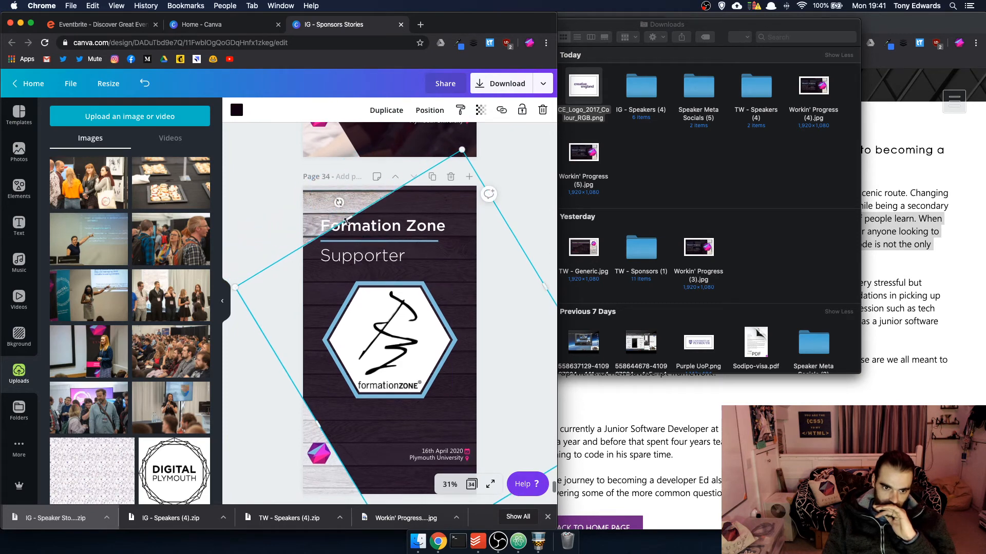
{"action": "scroll", "coordinate": [171, 296], "scroll_direction": "down", "scroll_amount": 10}
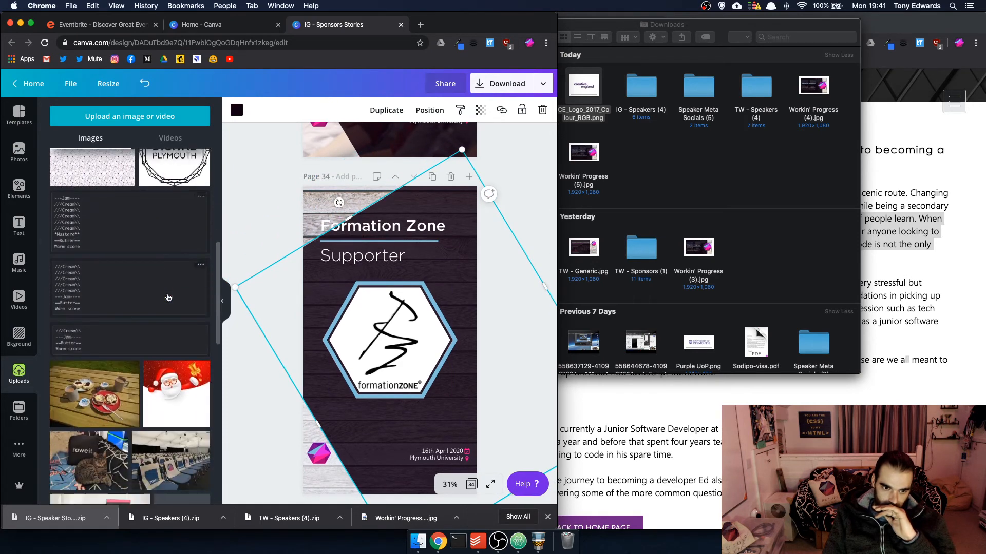
{"action": "scroll", "coordinate": [168, 296], "scroll_direction": "down", "scroll_amount": 5}
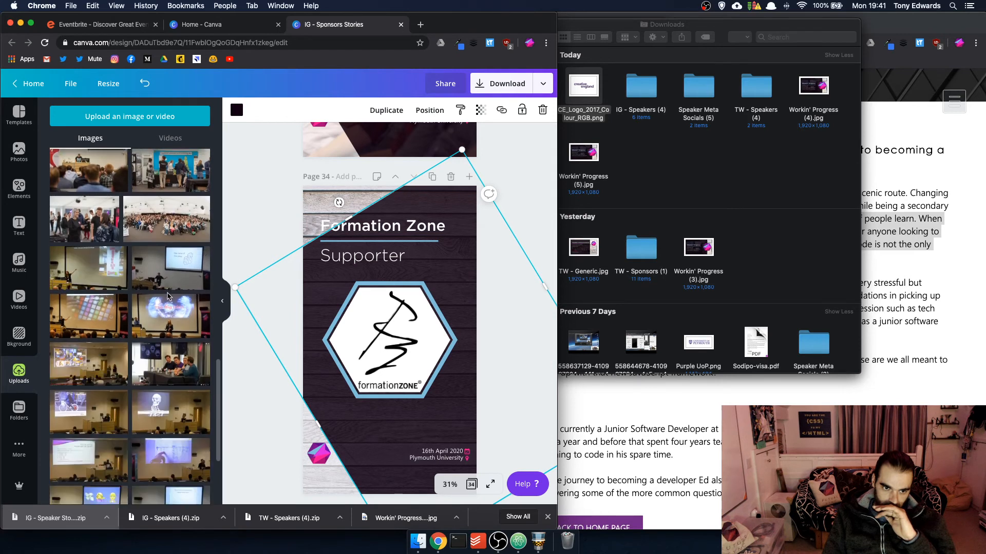
{"action": "scroll", "coordinate": [168, 297], "scroll_direction": "down", "scroll_amount": 3}
{"action": "scroll", "coordinate": [168, 297], "scroll_direction": "down", "scroll_amount": 5}
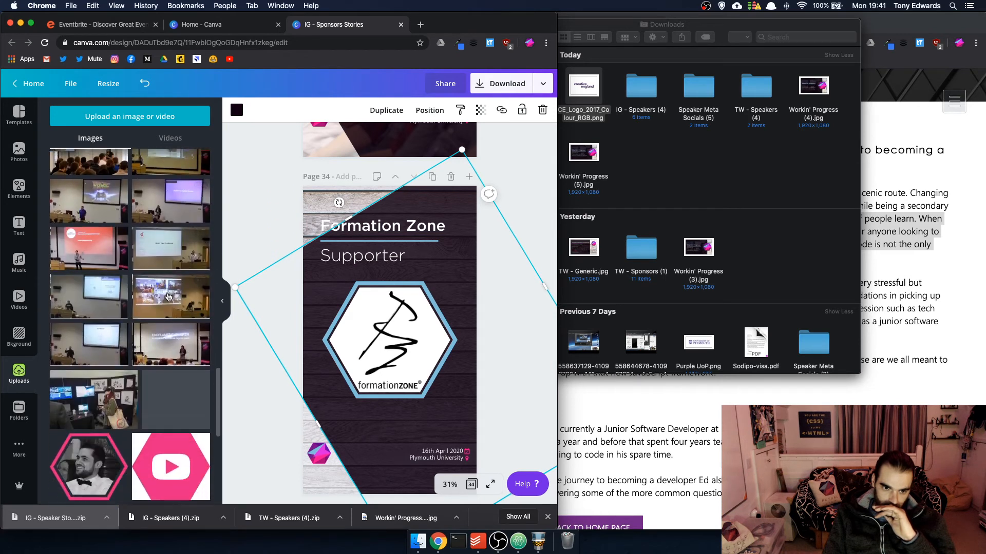
{"action": "left_click_drag", "start_coordinate": [111, 371], "coordinate": [310, 198]}
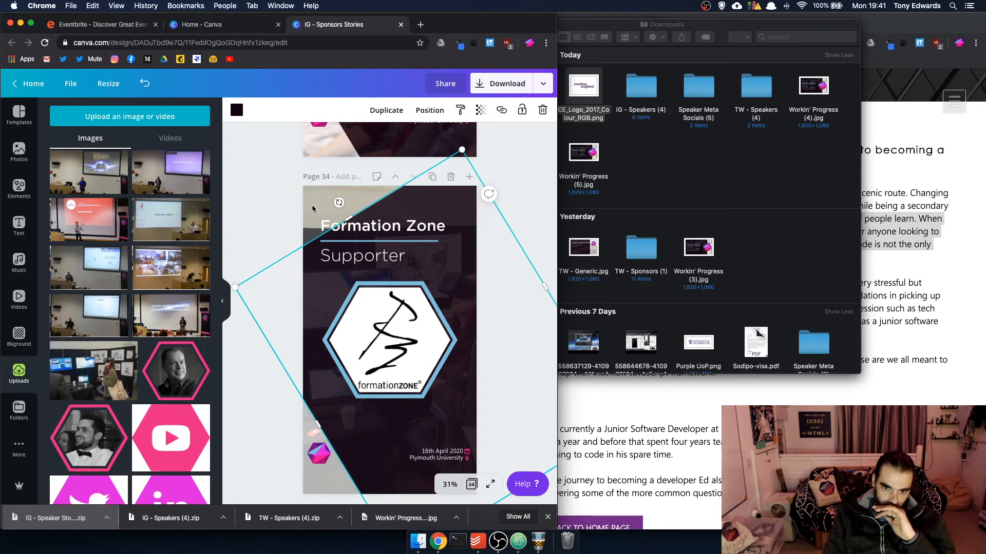
{"action": "left_click_drag", "start_coordinate": [349, 218], "coordinate": [395, 248]}
Change the heading to 'Creative England', the subtitle to 'Sponsor', and delete the hexagon's Formation Zone logo
{"action": "left_click", "coordinate": [394, 224]}
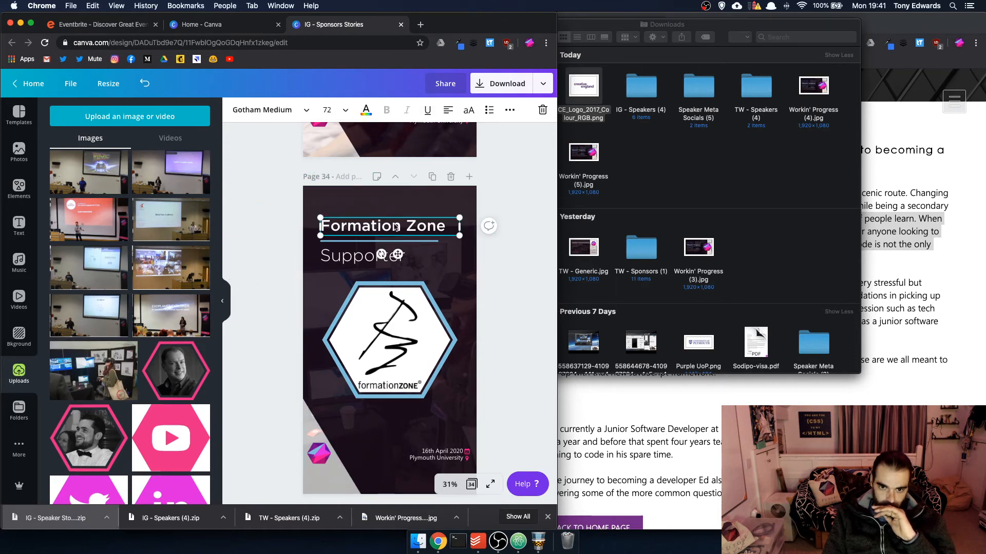
{"action": "left_click", "coordinate": [394, 224]}
{"action": "type", "text": "Creat"}
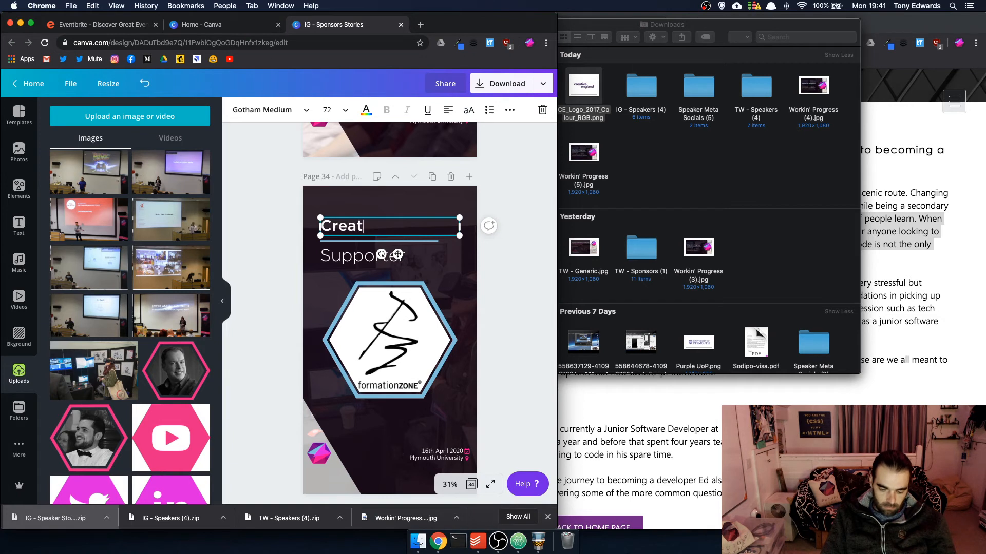
{"action": "type", "text": "ive England"}
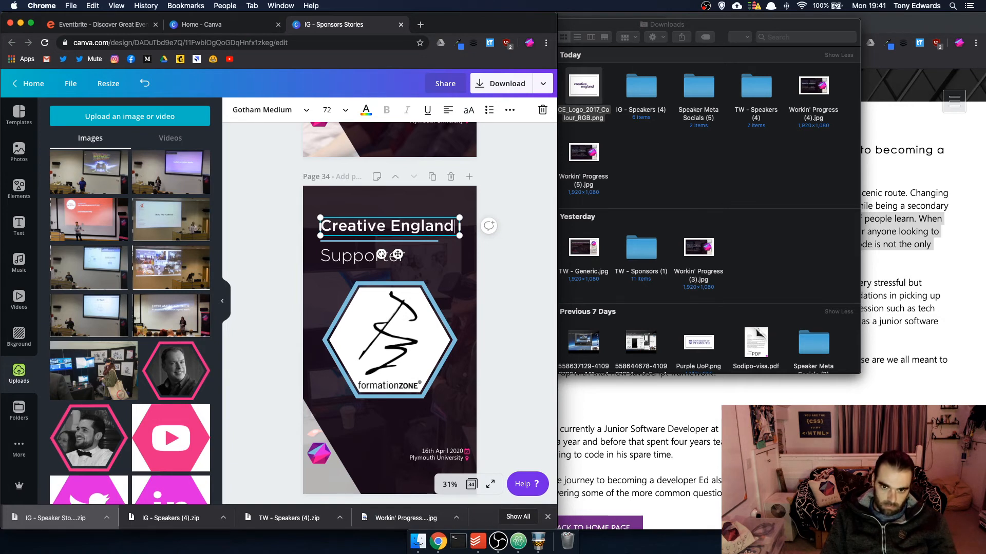
{"action": "left_click", "coordinate": [354, 257]}
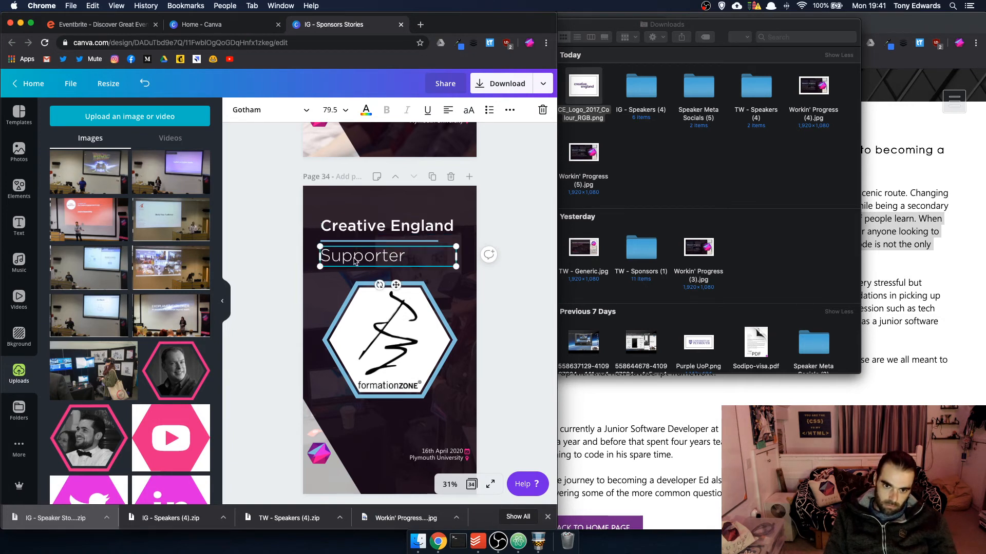
{"action": "left_click", "coordinate": [354, 258]}
{"action": "type", "text": "Sponsor"}
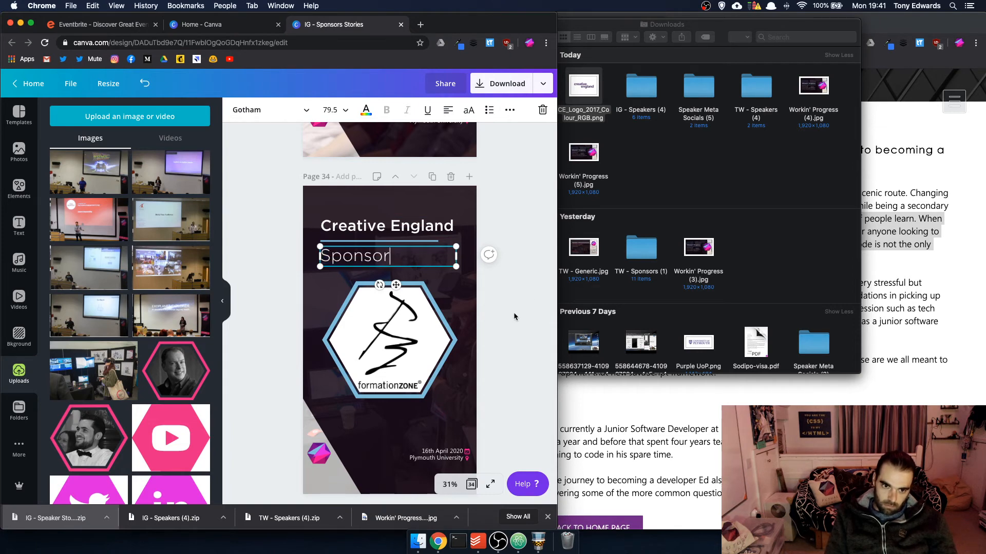
{"action": "left_click", "coordinate": [395, 345]}
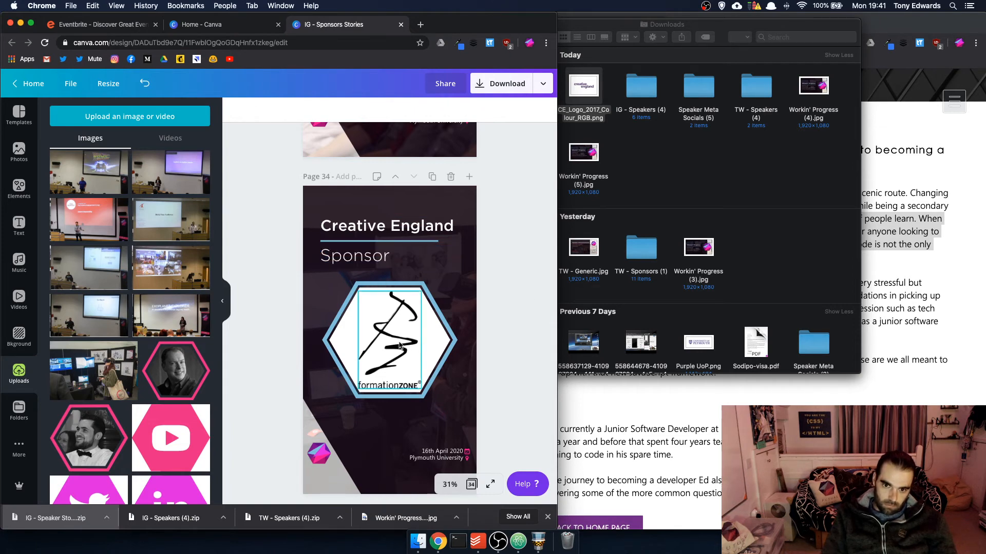
{"action": "key", "text": "BackSpace"}
Drop the Creative England logo from 2020 Sponsor / Partner Logos into the hexagon, resized and centred
{"action": "left_click", "coordinate": [19, 409]}
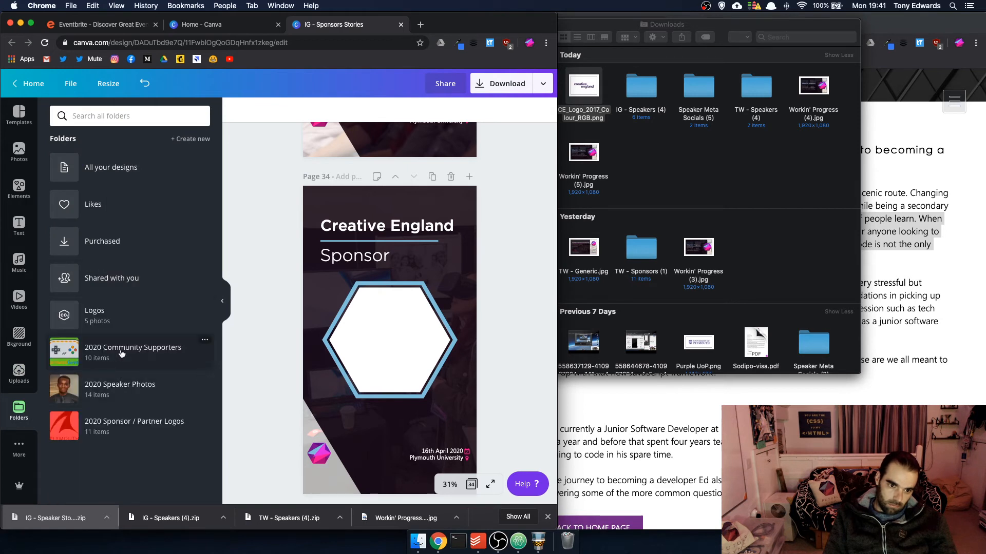
{"action": "left_click", "coordinate": [126, 423]}
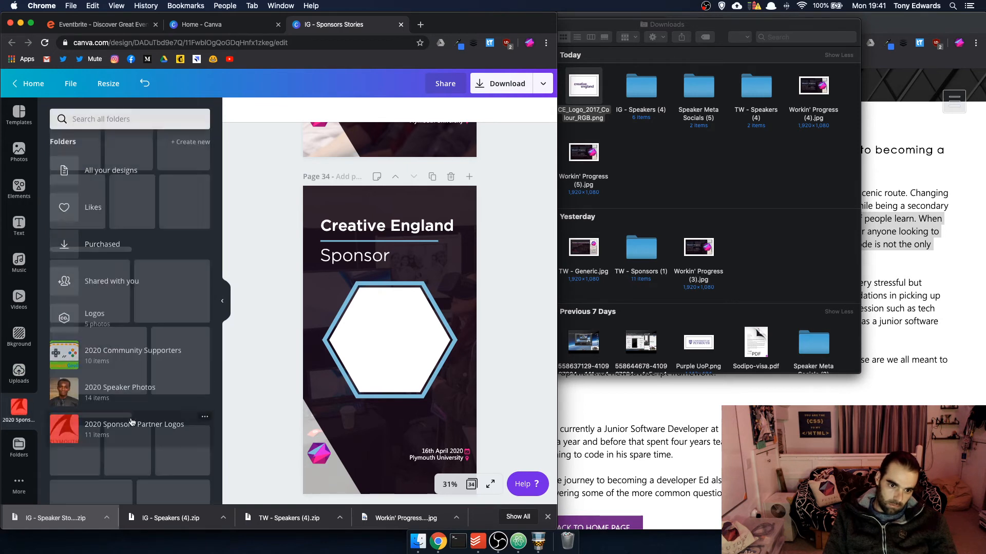
{"action": "left_click_drag", "start_coordinate": [109, 211], "coordinate": [376, 325]}
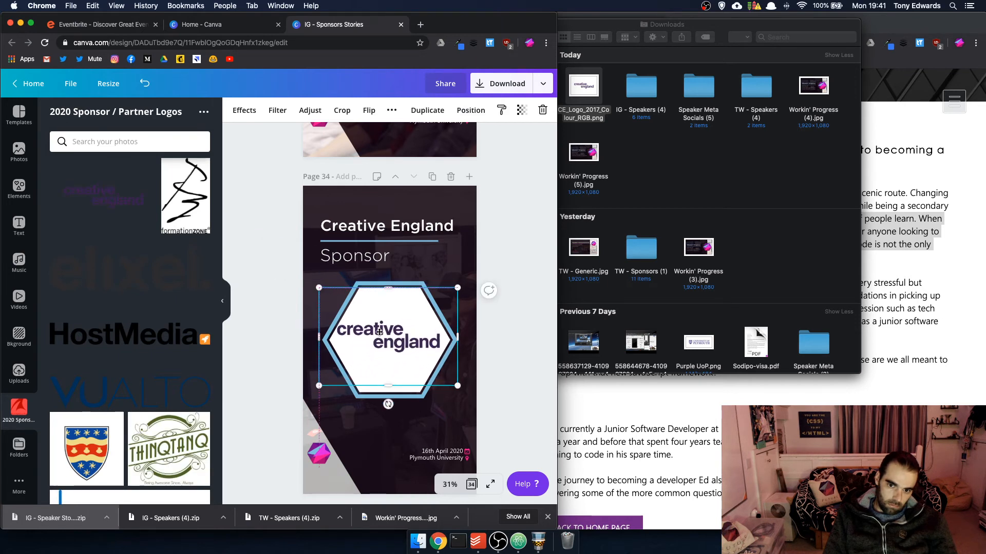
{"action": "left_click_drag", "start_coordinate": [321, 287], "coordinate": [326, 290]}
{"action": "left_click_drag", "start_coordinate": [386, 347], "coordinate": [382, 344]}
{"action": "left_click", "coordinate": [511, 334]}
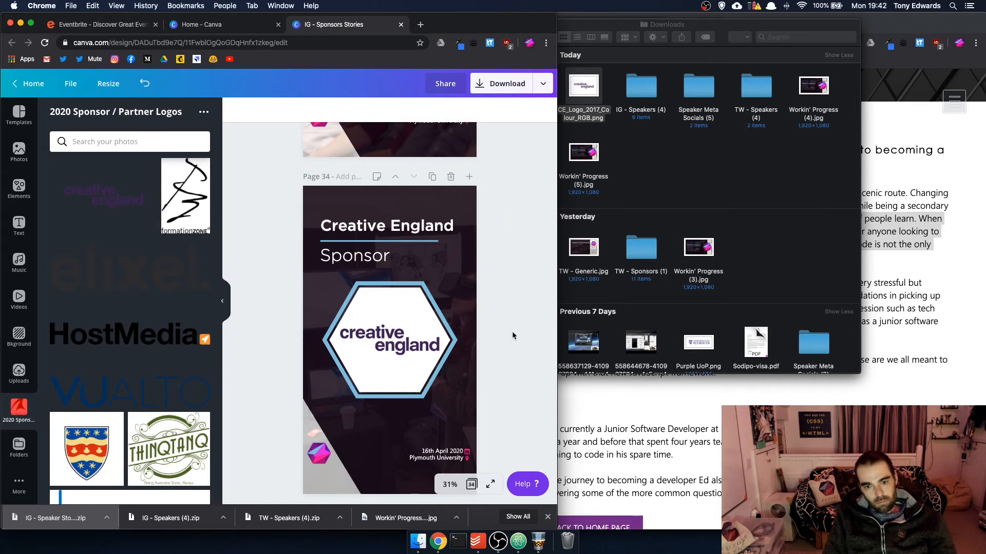
Move the Formation Zone text page to page 35 and retitle it 'Creative England'
{"action": "scroll", "coordinate": [501, 327], "scroll_direction": "up", "scroll_amount": 10}
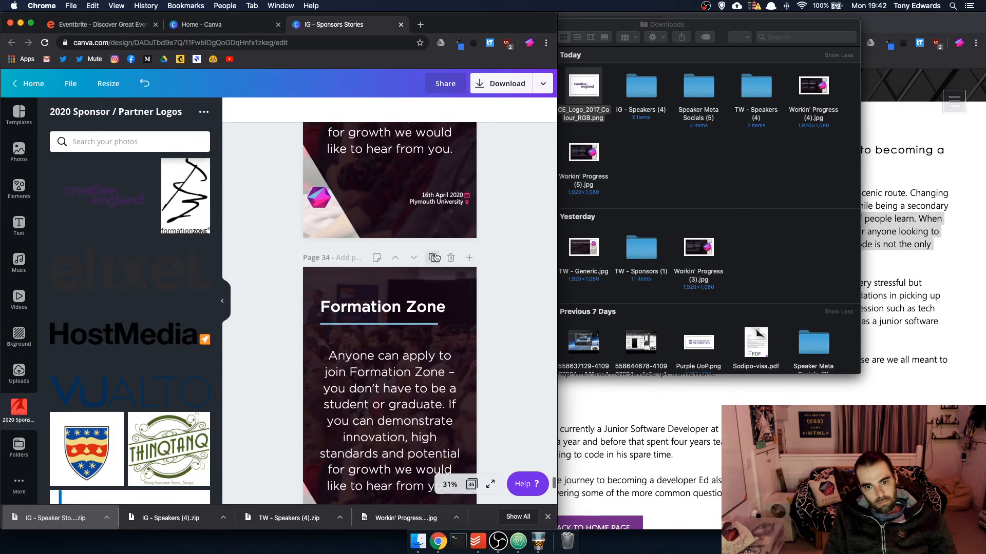
{"action": "left_click", "coordinate": [414, 258]}
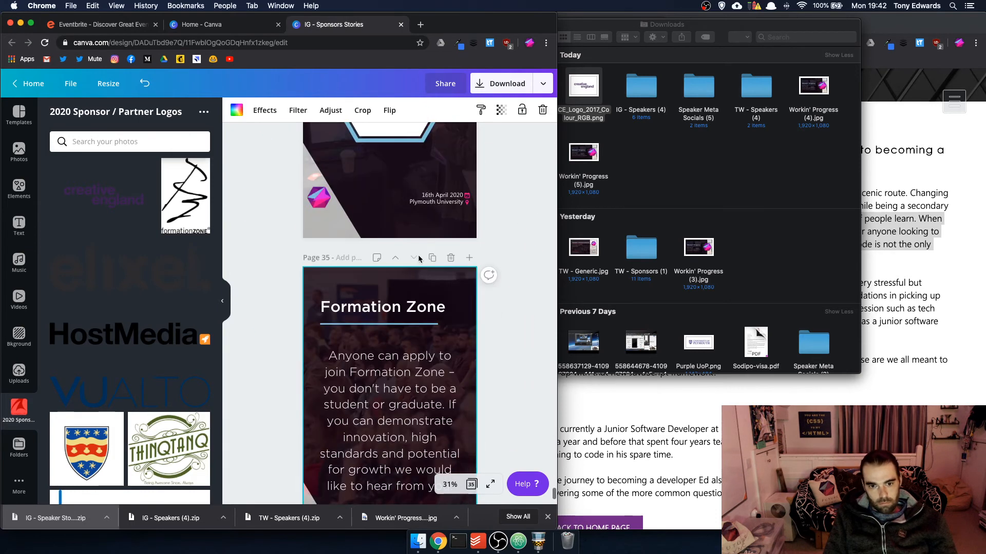
{"action": "double_click", "coordinate": [385, 303]}
{"action": "type", "text": "Crea"}
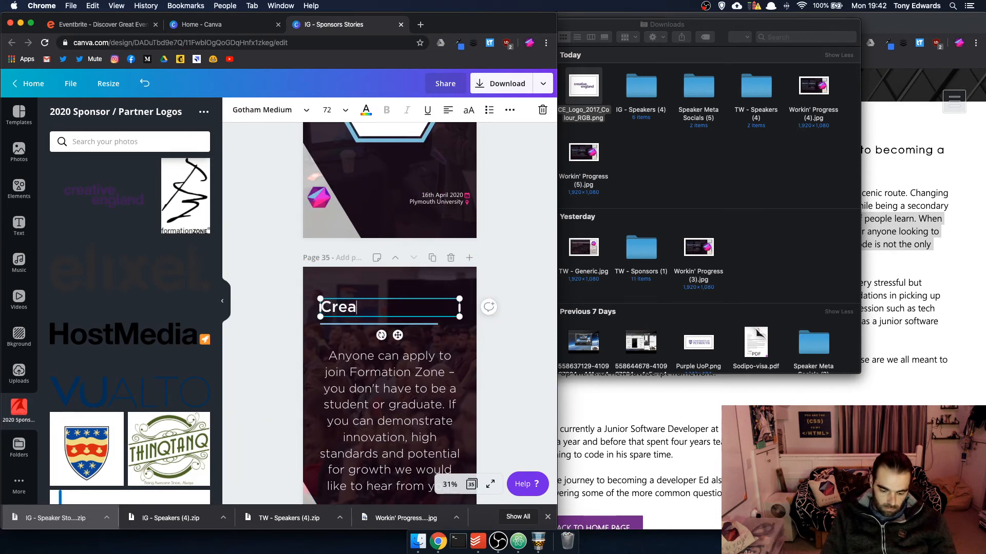
{"action": "type", "text": "tive En"}
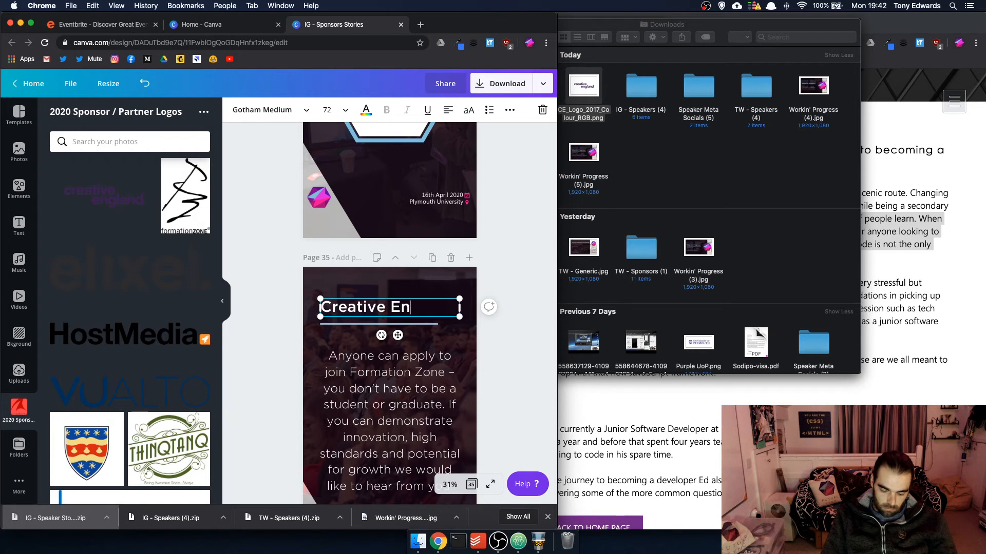
{"action": "type", "text": "gland"}
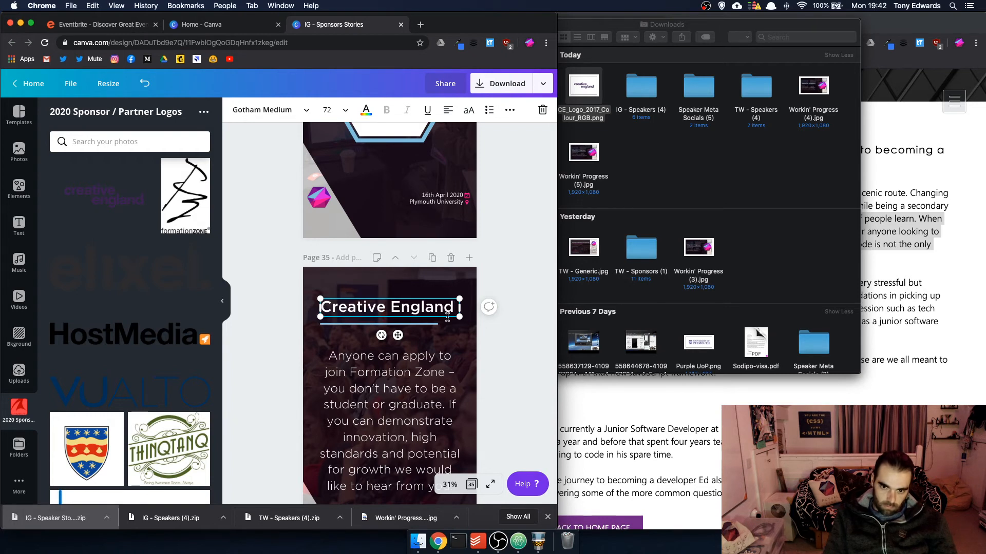
{"action": "left_click", "coordinate": [547, 356]}
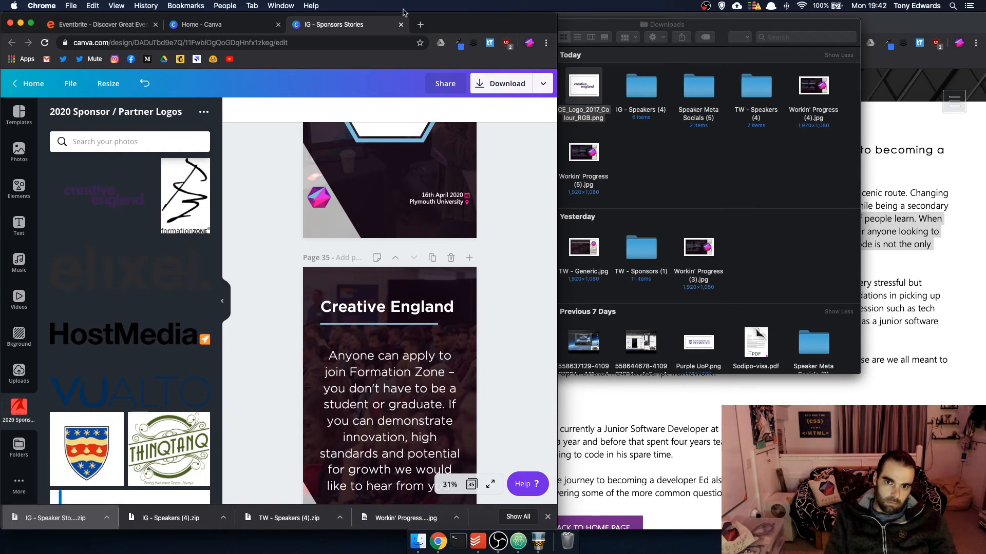
Google 'creative england' in a new tab and open its Wikipedia article
{"action": "left_click", "coordinate": [420, 25]}
{"action": "type", "text": "crea"}
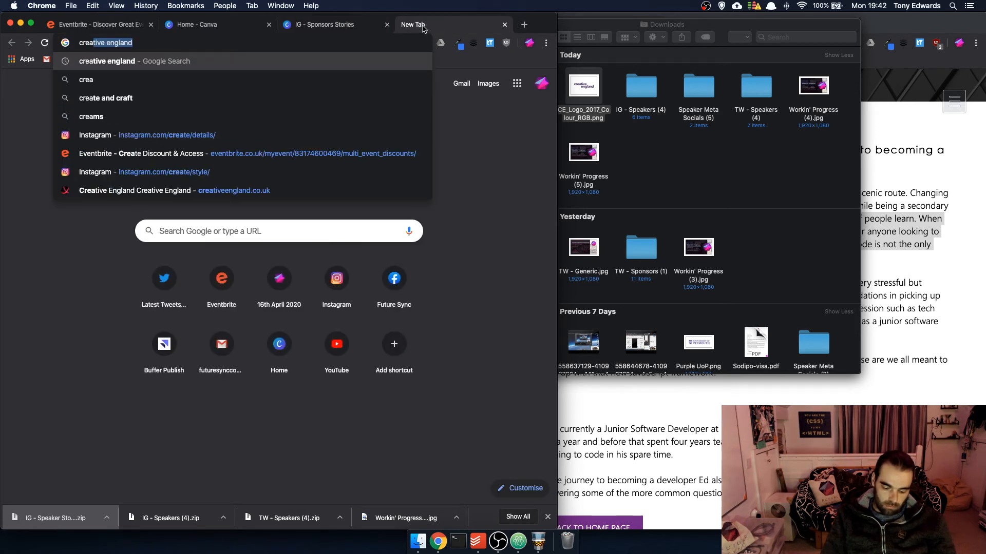
{"action": "type", "text": "tive england"}
{"action": "key", "text": "Return"}
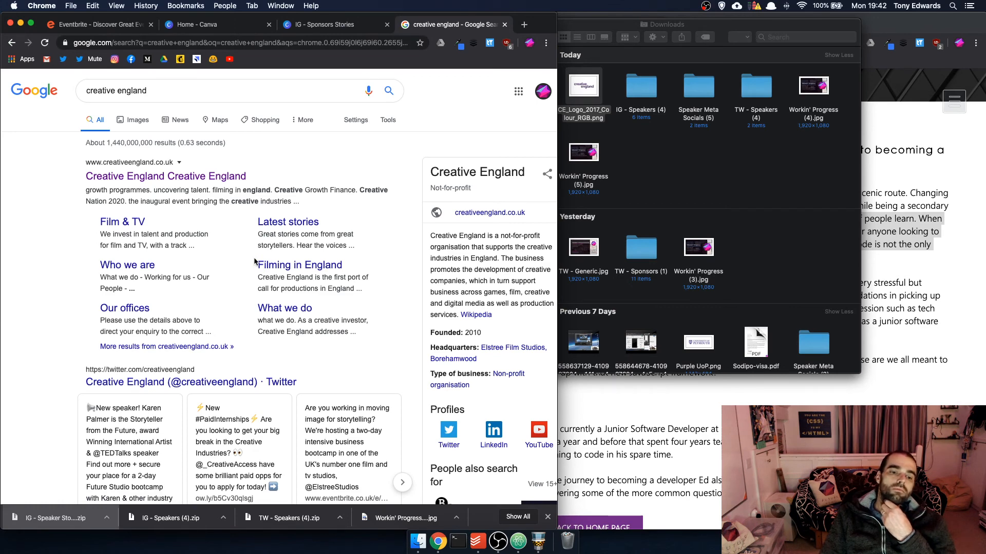
{"action": "scroll", "coordinate": [255, 259], "scroll_direction": "down", "scroll_amount": 5}
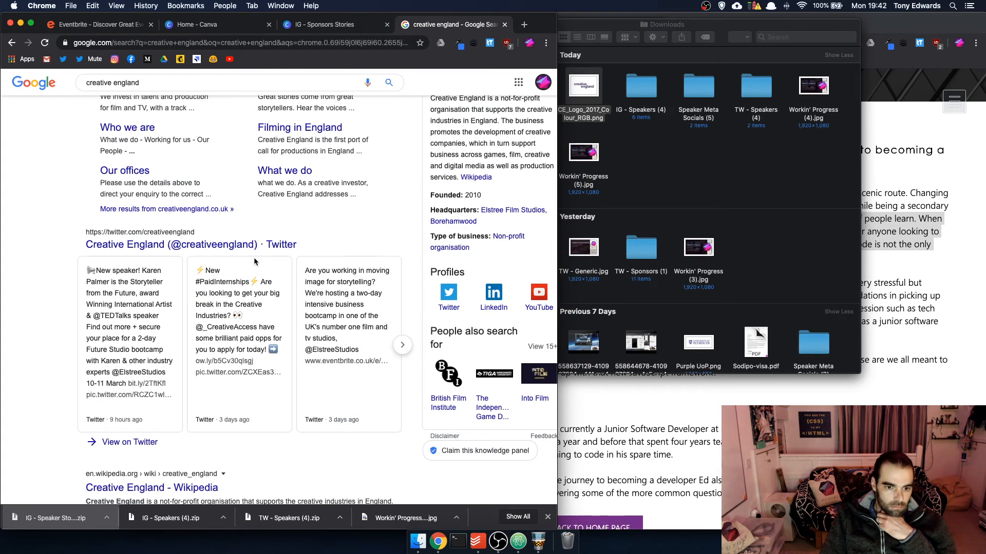
{"action": "scroll", "coordinate": [254, 258], "scroll_direction": "down", "scroll_amount": 6}
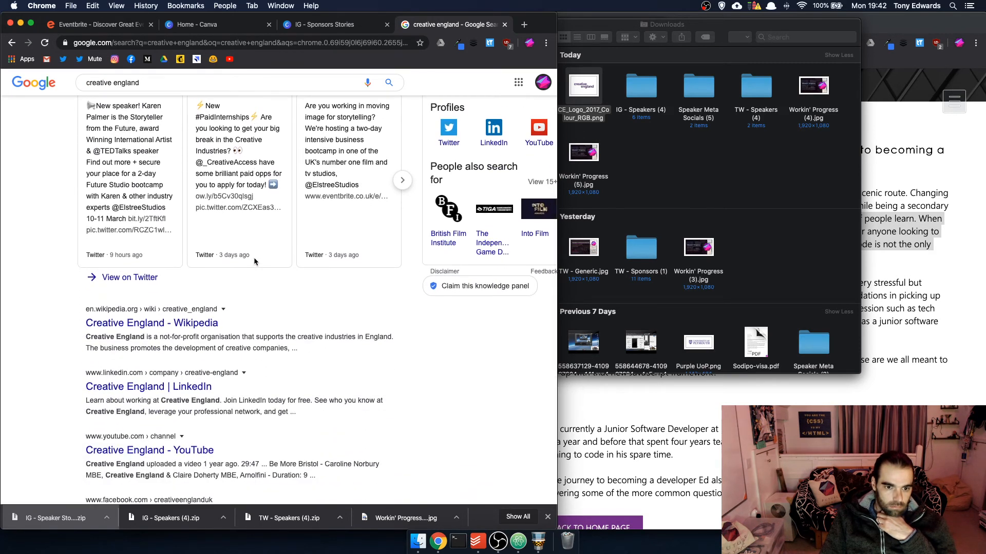
{"action": "left_click", "coordinate": [174, 324]}
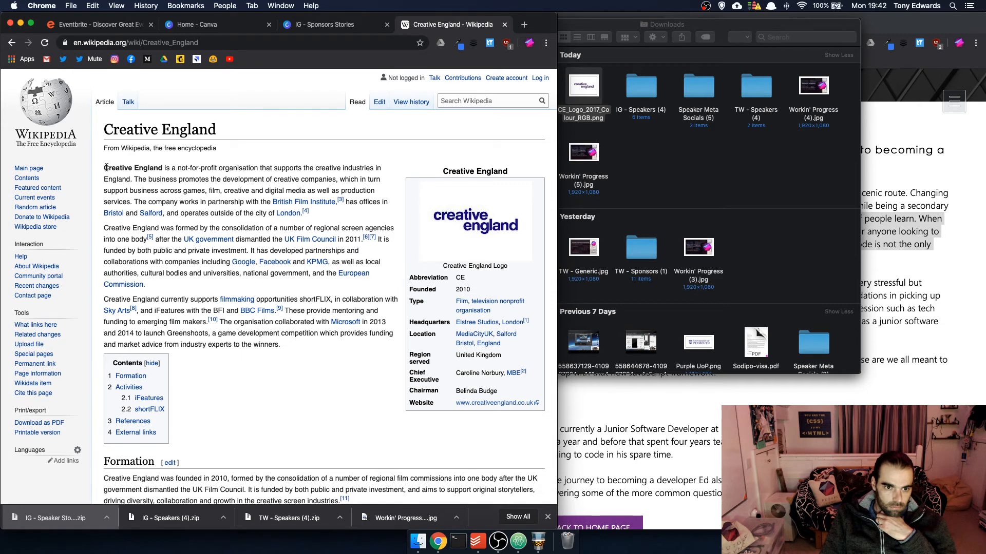
Select Creative England's opening Wikipedia paragraph, then go back to page 35's body text in the Sponsors Stories design
{"action": "left_click_drag", "start_coordinate": [102, 168], "coordinate": [135, 200]}
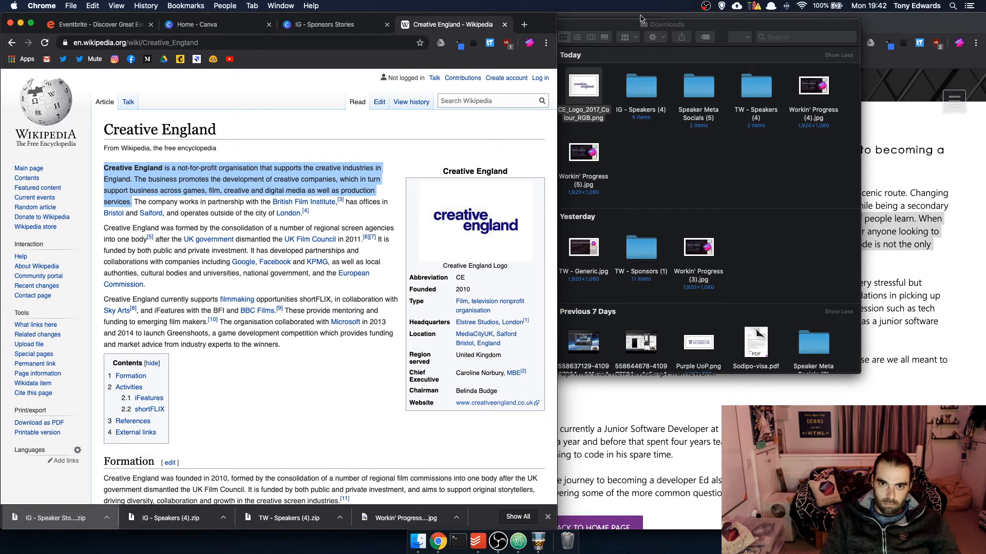
{"action": "left_click", "coordinate": [358, 25]}
{"action": "left_click", "coordinate": [400, 411]}
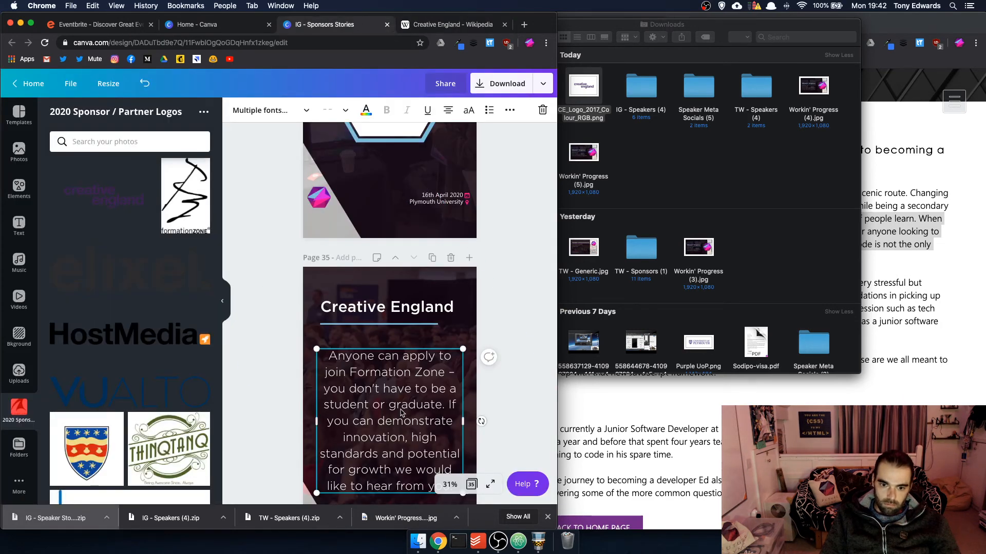
Paste the Wikipedia paragraph as page 35's body text and move the text box up
{"action": "left_click", "coordinate": [400, 411]}
{"action": "key", "text": "ctrl+v"}
{"action": "scroll", "coordinate": [400, 404], "scroll_direction": "down", "scroll_amount": 4}
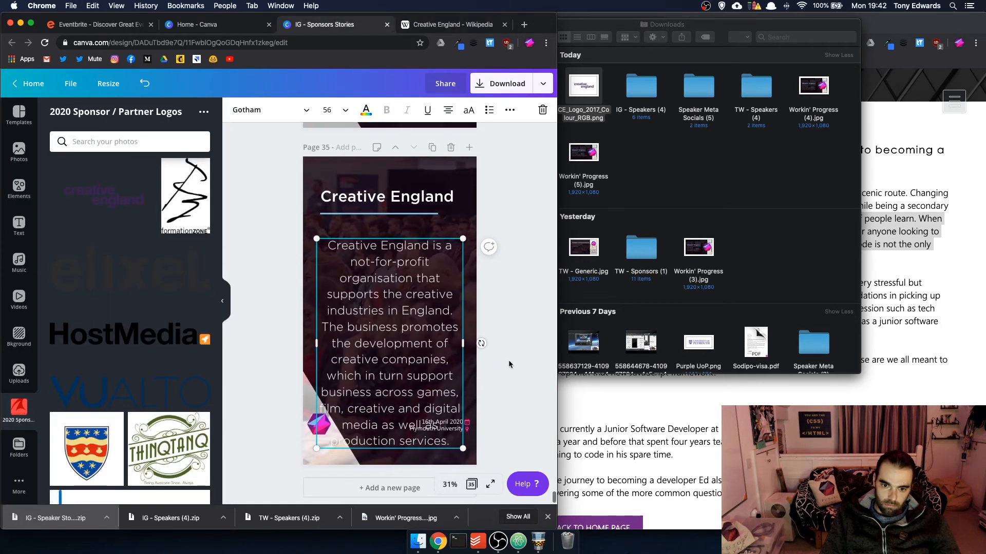
{"action": "left_click_drag", "start_coordinate": [400, 238], "coordinate": [400, 218]}
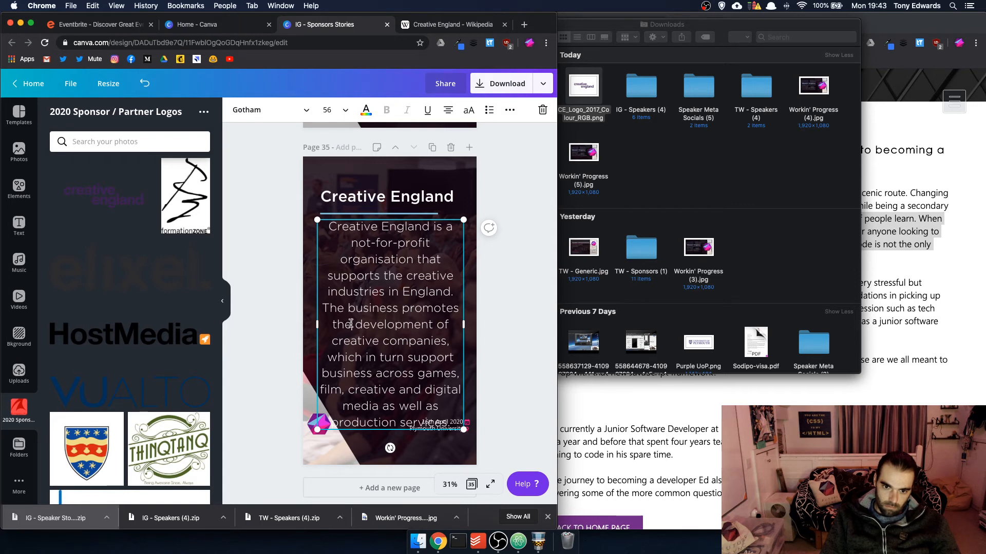
Reword 'The business promotes' to 'They help with' and change 'and' to '&'
{"action": "left_click_drag", "start_coordinate": [350, 324], "coordinate": [390, 312]}
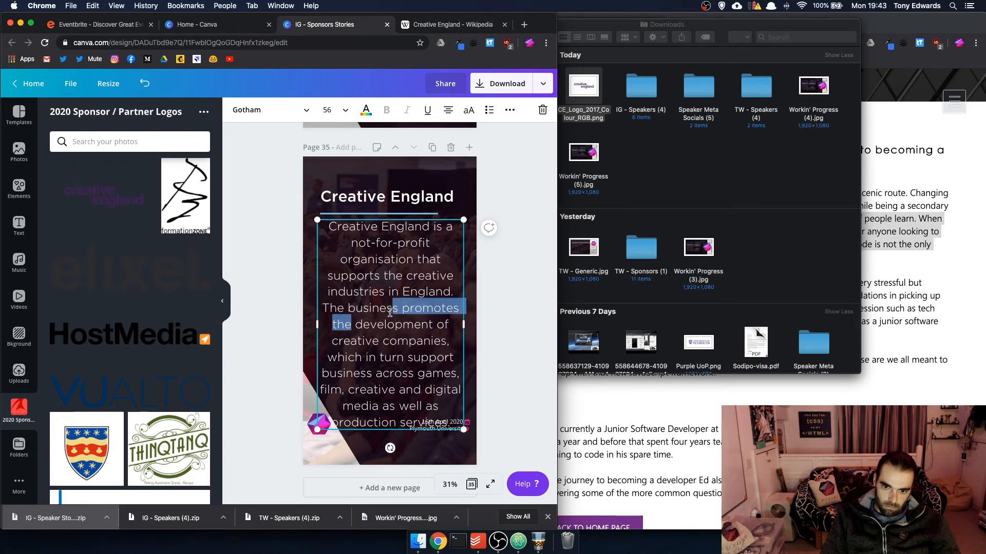
{"action": "left_click", "coordinate": [388, 310]}
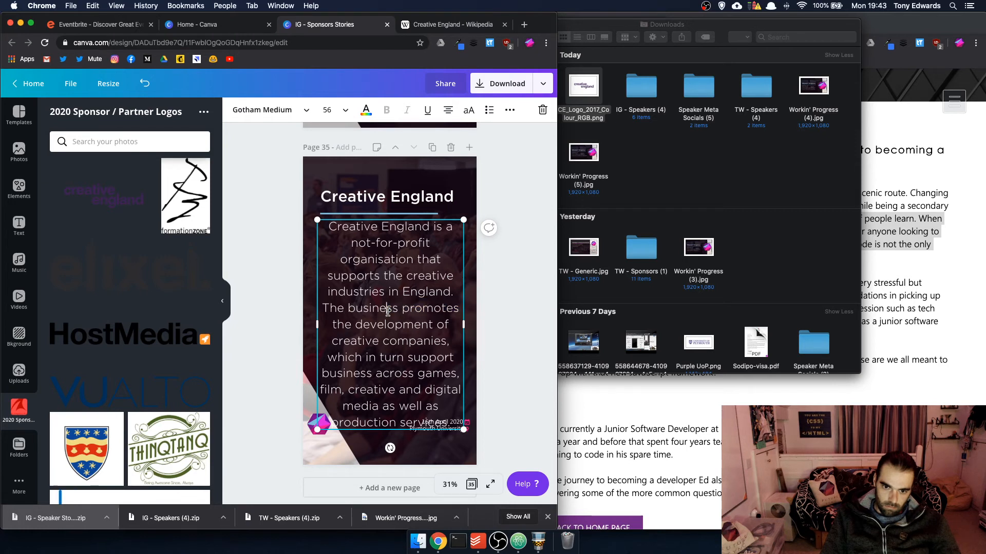
{"action": "double_click", "coordinate": [390, 309]}
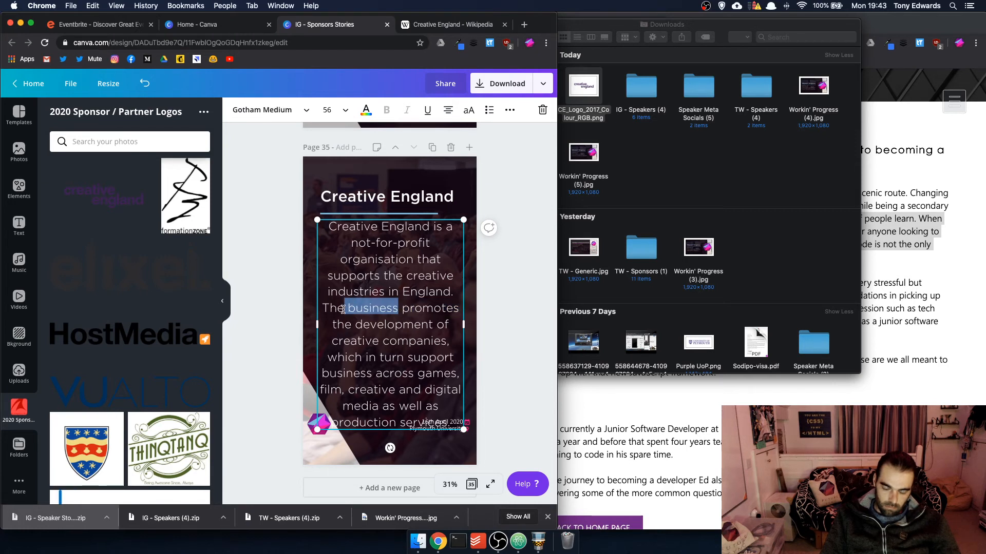
{"action": "key", "text": "BackSpace"}
{"action": "key", "text": "BackSpace"}
{"action": "type", "text": "y"}
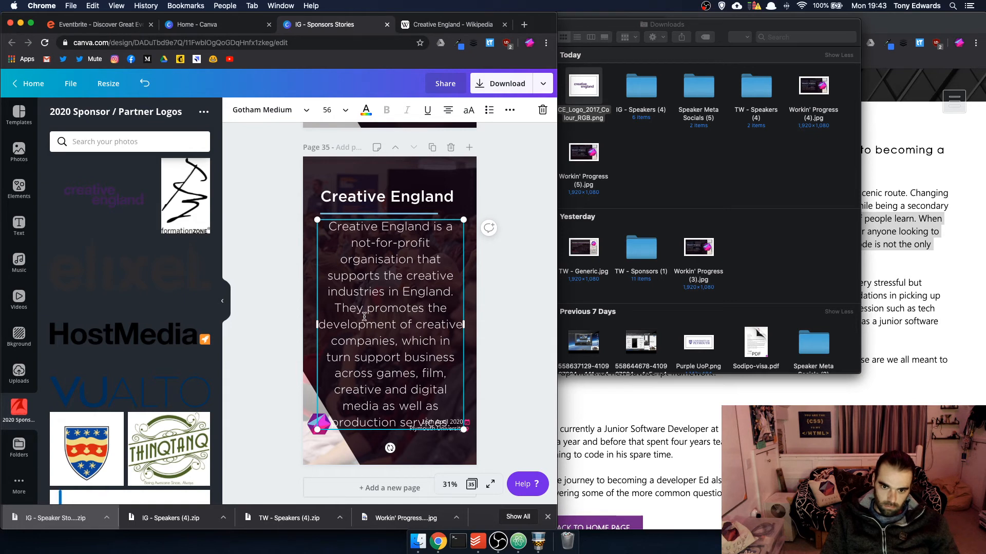
{"action": "scroll", "coordinate": [364, 317], "scroll_direction": "down", "scroll_amount": 1}
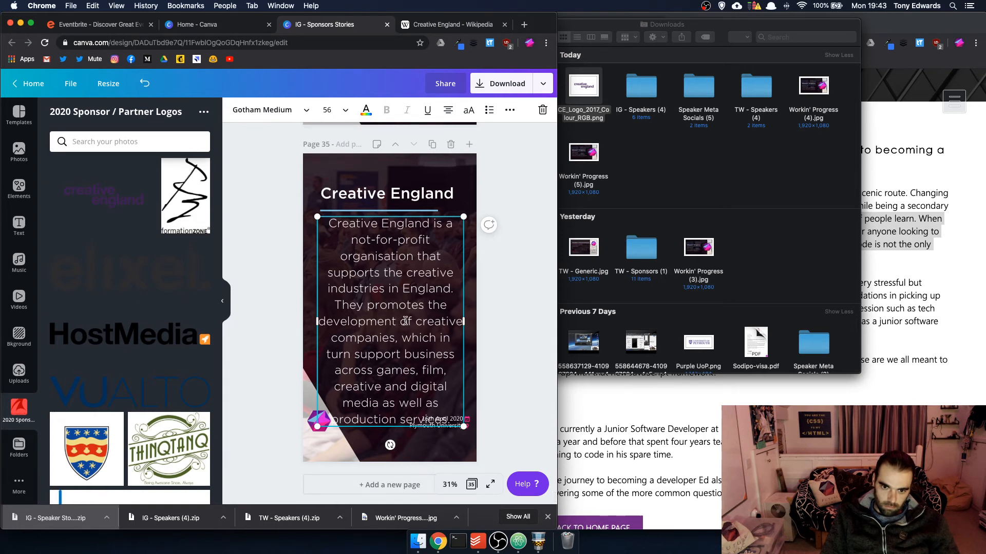
{"action": "key", "text": "BackSpace"}
{"action": "key", "text": "BackSpace"}
{"action": "key", "text": "BackSpace"}
{"action": "key", "text": "BackSpace"}
{"action": "key", "text": "BackSpace"}
{"action": "key", "text": "BackSpace"}
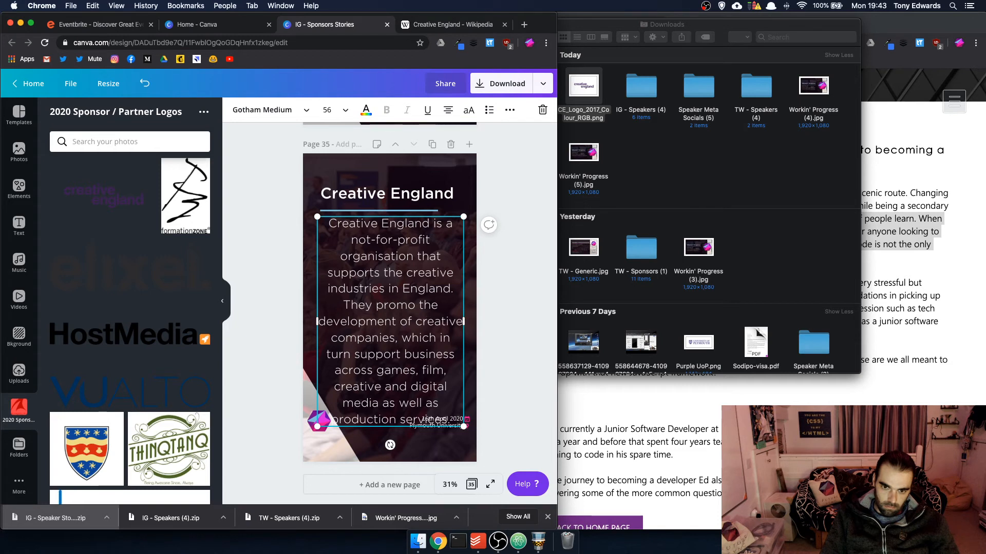
{"action": "key", "text": "BackSpace"}
{"action": "key", "text": "BackSpace"}
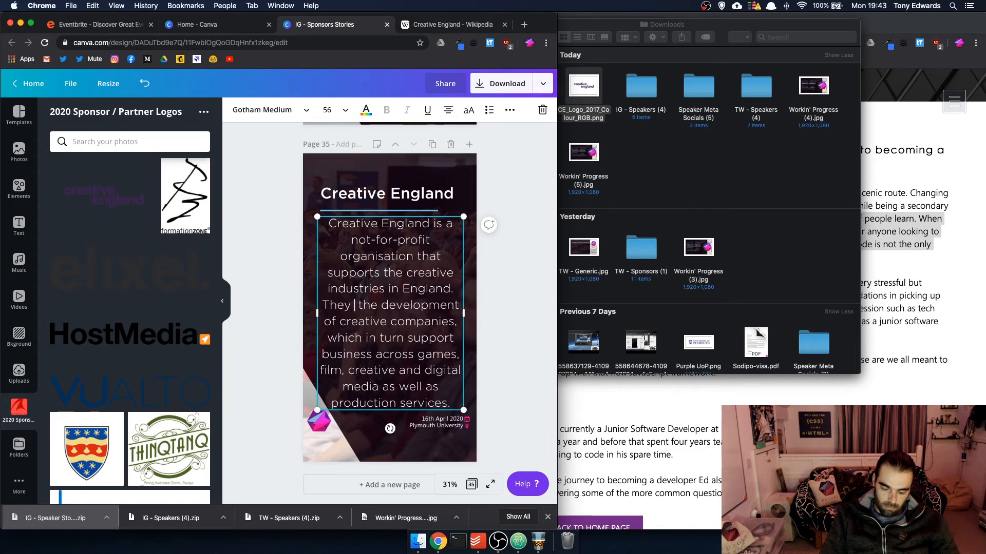
{"action": "type", "text": "help"}
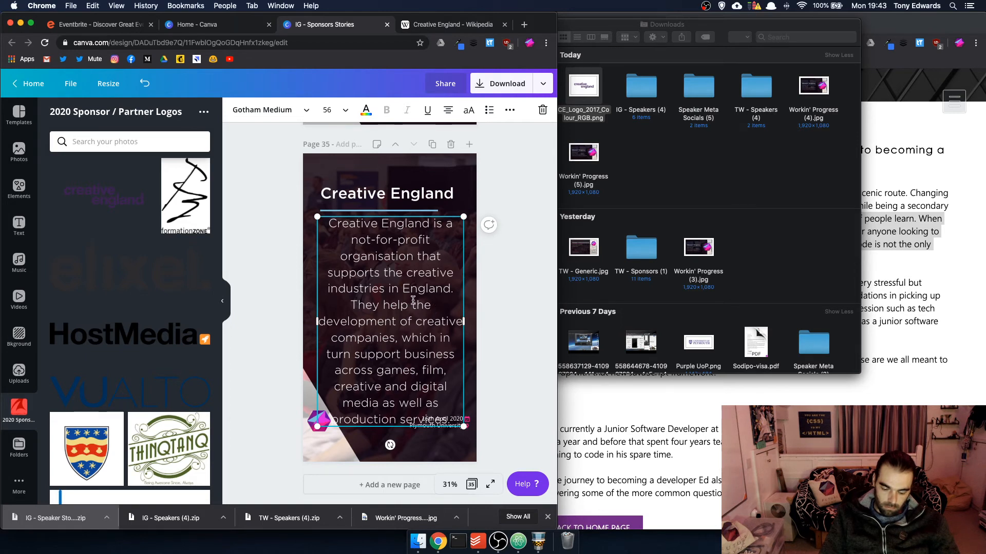
{"action": "type", "text": "with"}
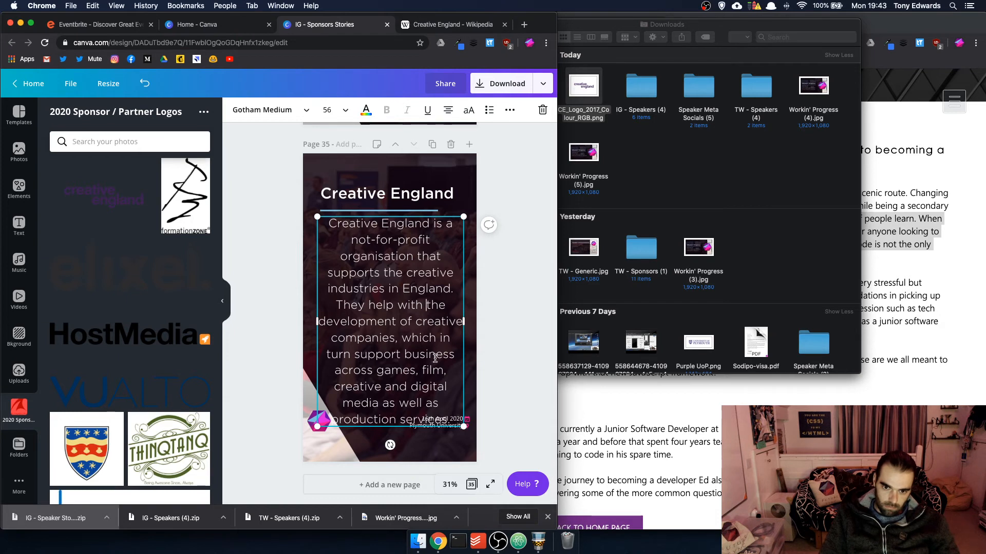
{"action": "double_click", "coordinate": [399, 387]}
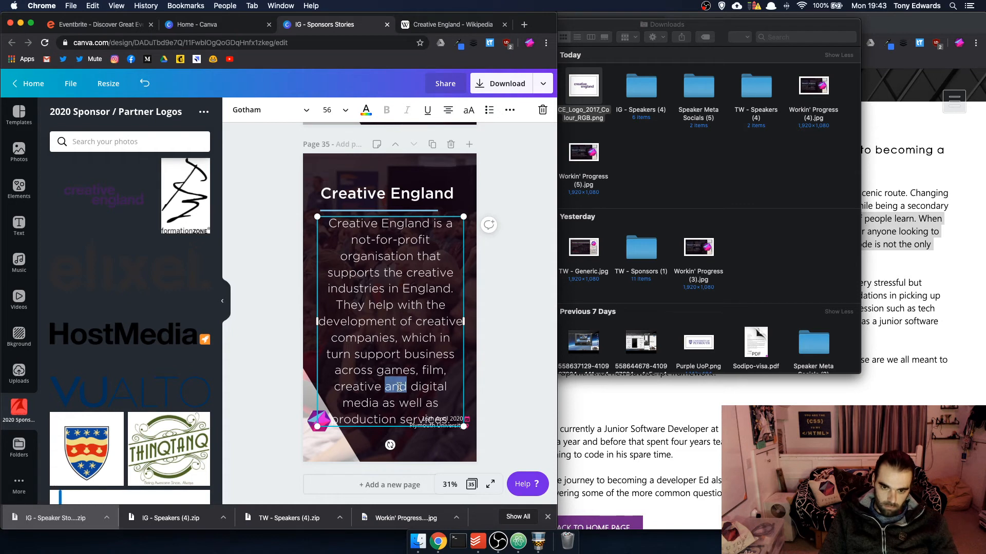
{"action": "type", "text": "&"}
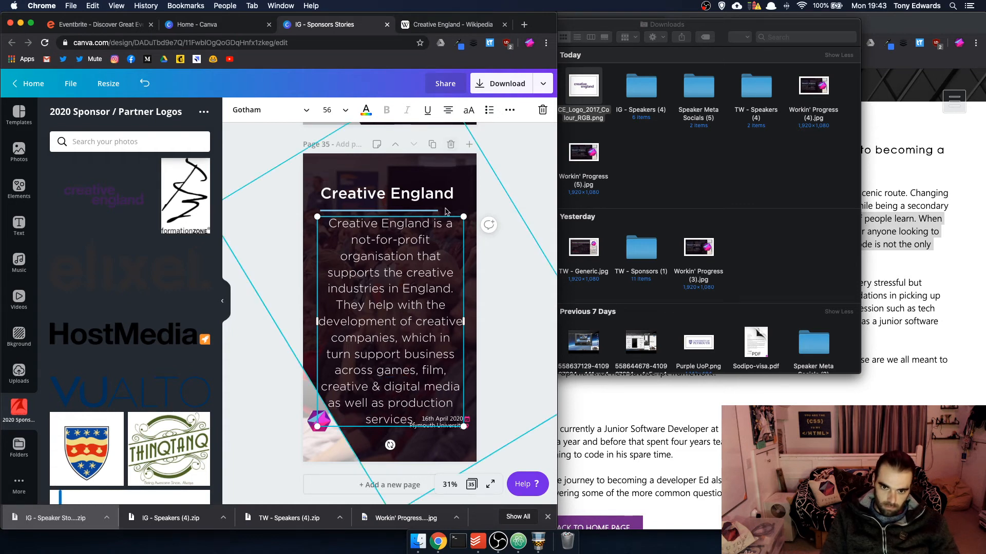
{"action": "scroll", "coordinate": [449, 304], "scroll_direction": "up", "scroll_amount": 1}
Delete 'as well as production' and the extra space so the body ends 'creative & digital media services.'
{"action": "scroll", "coordinate": [436, 360], "scroll_direction": "up", "scroll_amount": 2}
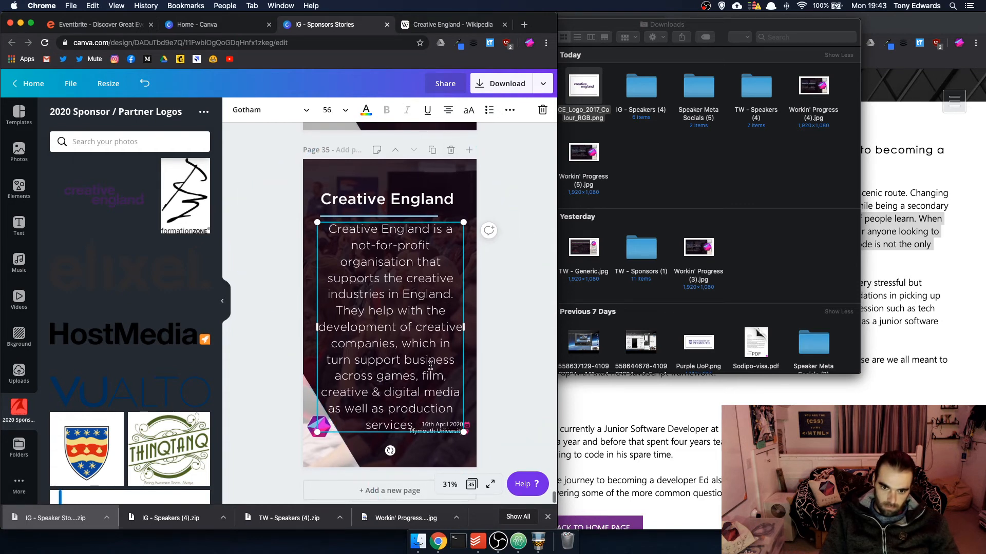
{"action": "scroll", "coordinate": [436, 360], "scroll_direction": "down", "scroll_amount": 1}
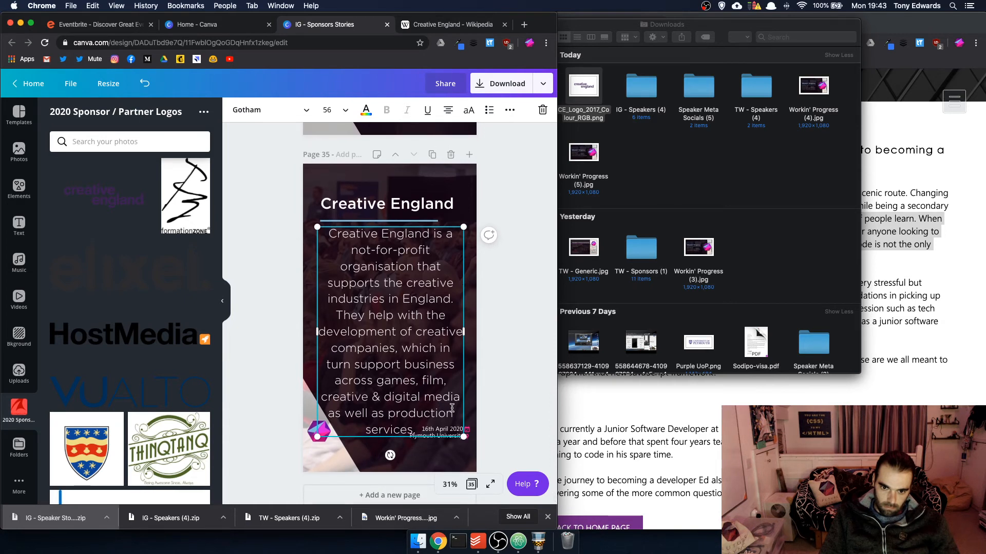
{"action": "scroll", "coordinate": [454, 408], "scroll_direction": "down", "scroll_amount": 1}
{"action": "scroll", "coordinate": [454, 408], "scroll_direction": "down", "scroll_amount": 1}
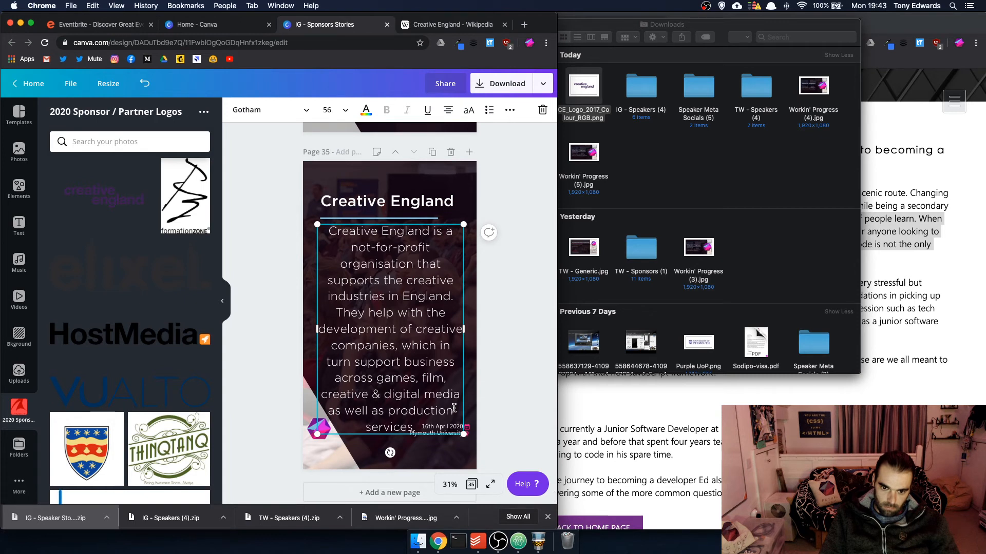
{"action": "scroll", "coordinate": [453, 408], "scroll_direction": "down", "scroll_amount": 1}
{"action": "left_click_drag", "start_coordinate": [454, 408], "coordinate": [331, 406]}
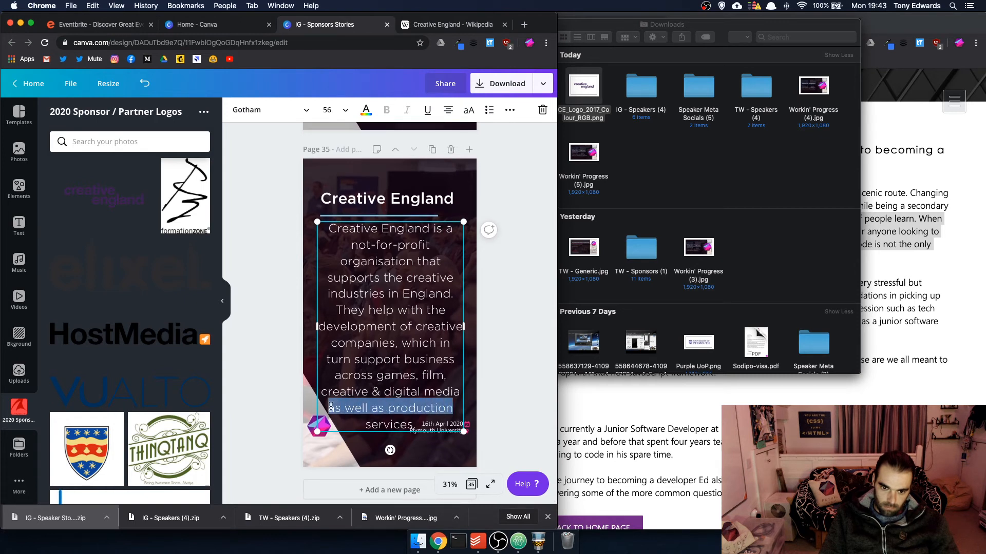
{"action": "key", "text": "BackSpace"}
{"action": "key", "text": "BackSpace"}
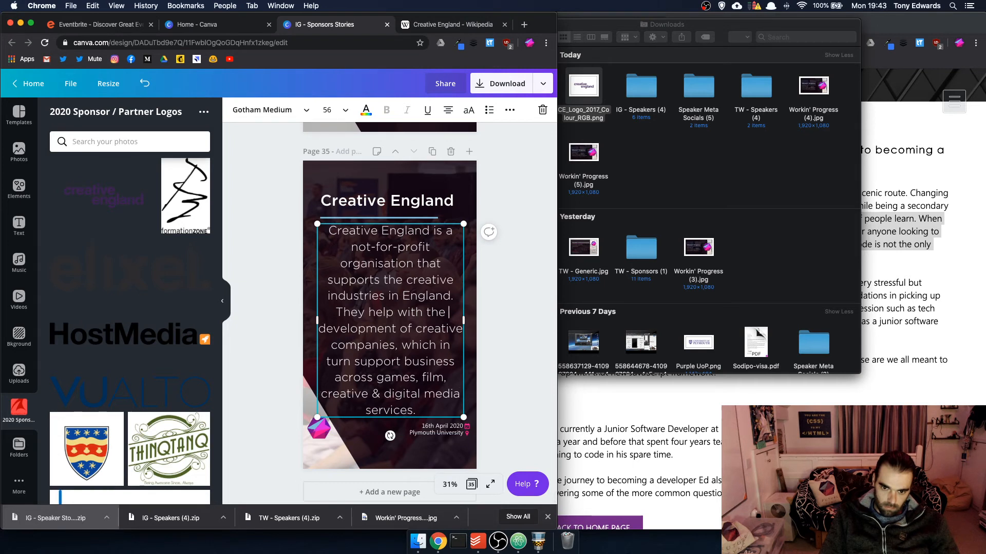
{"action": "key", "text": "BackSpace"}
{"action": "left_click", "coordinate": [535, 374]}
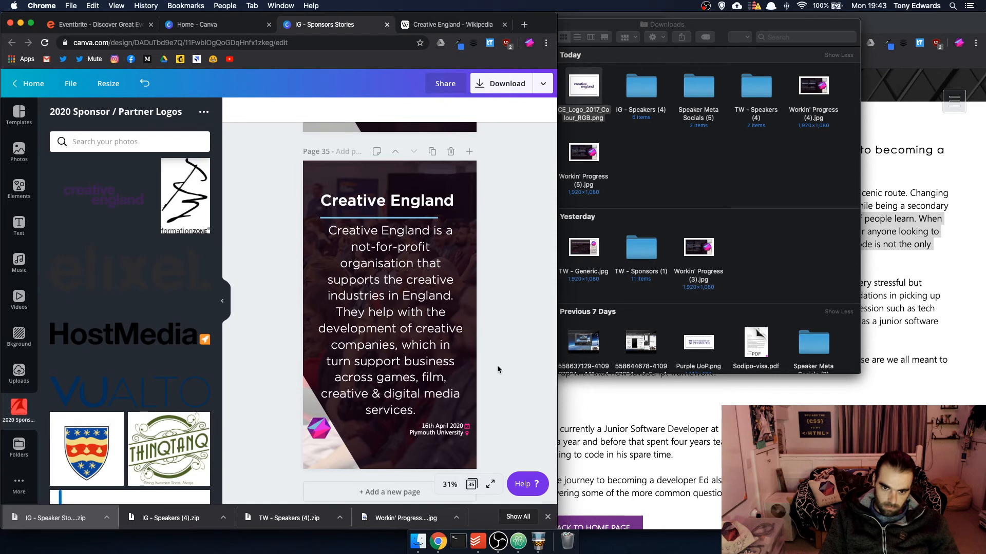
Download pages 34 and 35 of the design as JPG images
{"action": "scroll", "coordinate": [522, 204], "scroll_direction": "up", "scroll_amount": 1}
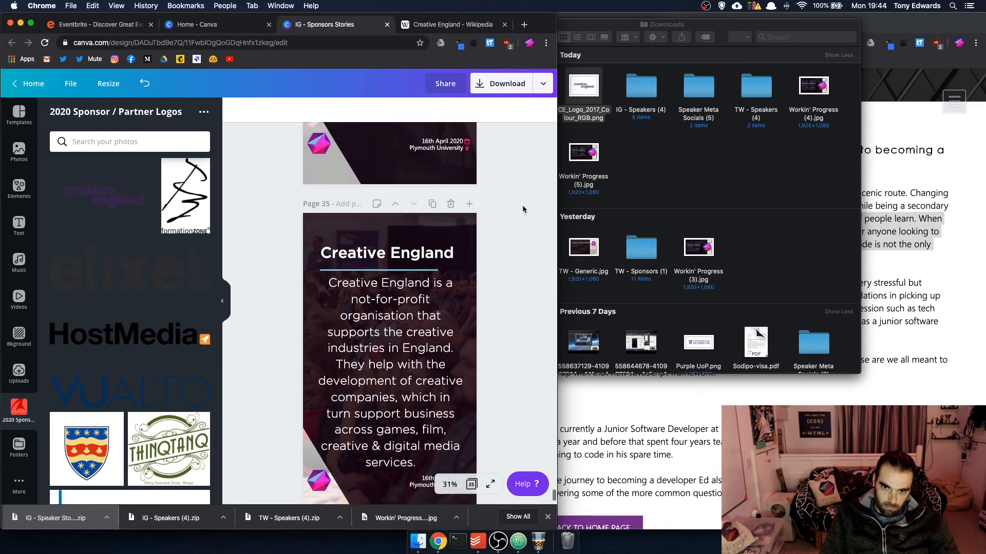
{"action": "scroll", "coordinate": [522, 204], "scroll_direction": "up", "scroll_amount": 5}
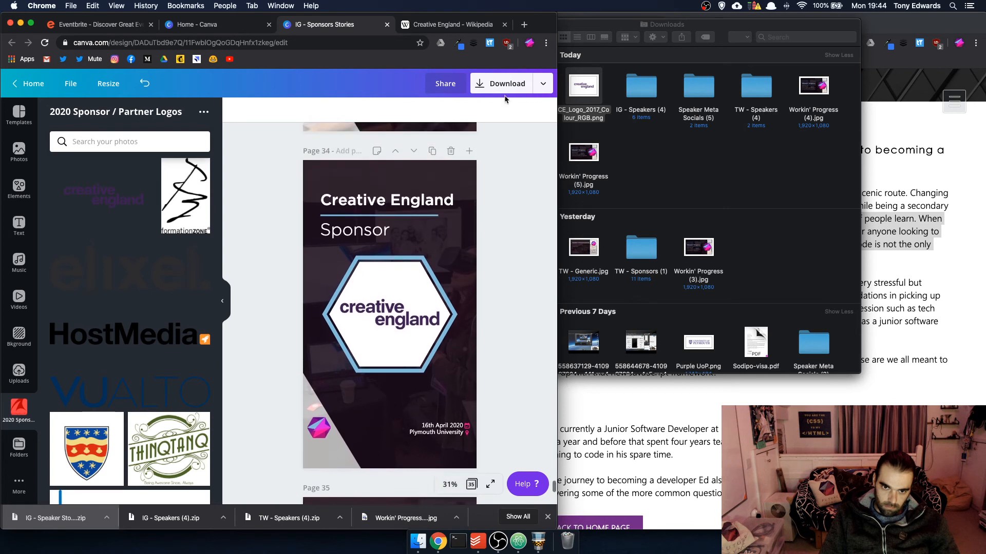
{"action": "left_click", "coordinate": [507, 84]}
{"action": "left_click", "coordinate": [480, 155]}
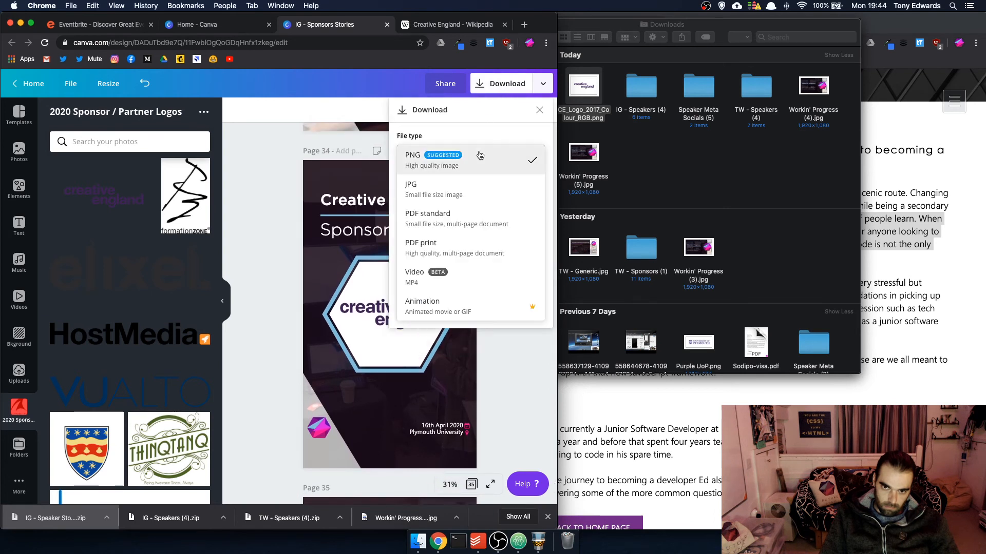
{"action": "left_click", "coordinate": [478, 183]}
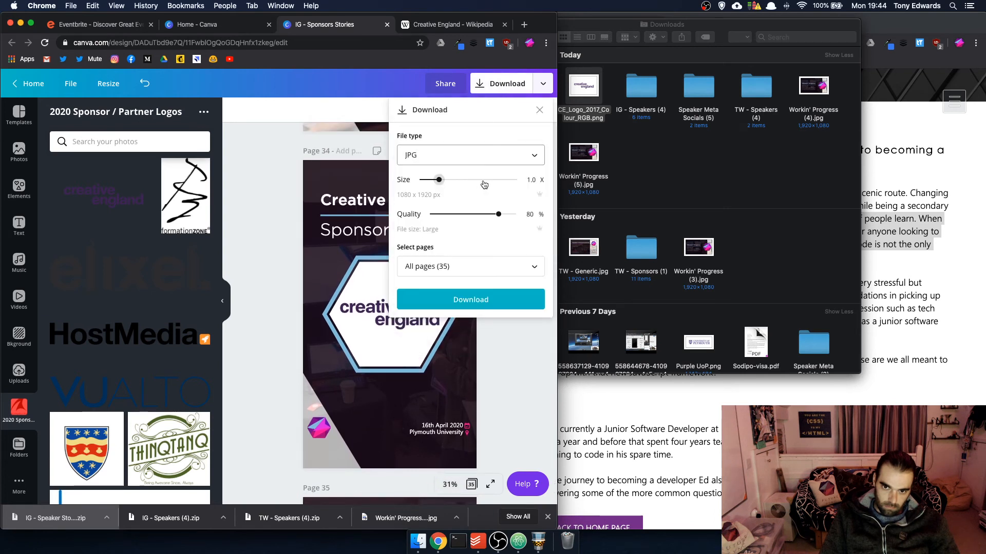
{"action": "left_click", "coordinate": [491, 263]}
{"action": "scroll", "coordinate": [482, 334], "scroll_direction": "down", "scroll_amount": 15}
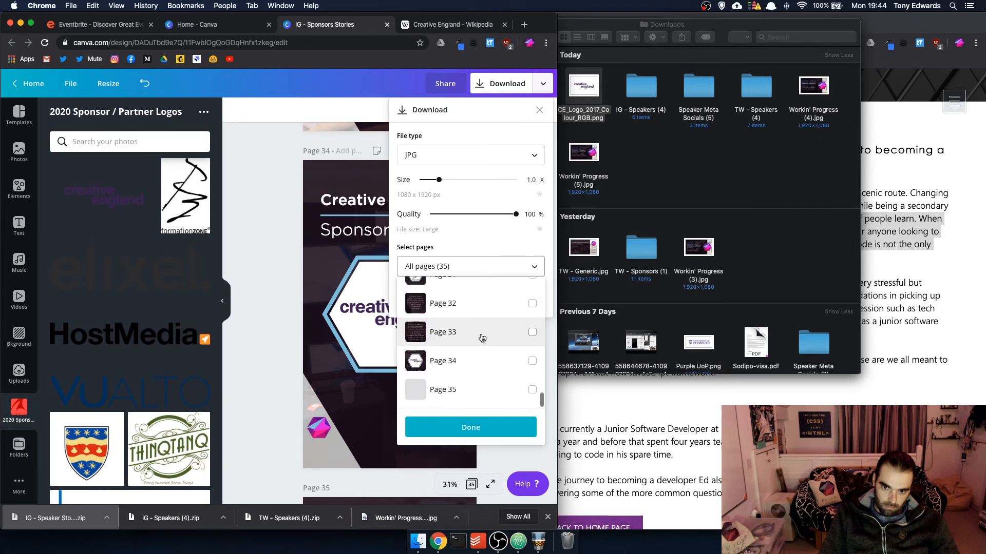
{"action": "left_click", "coordinate": [474, 390]}
{"action": "left_click", "coordinate": [474, 360]}
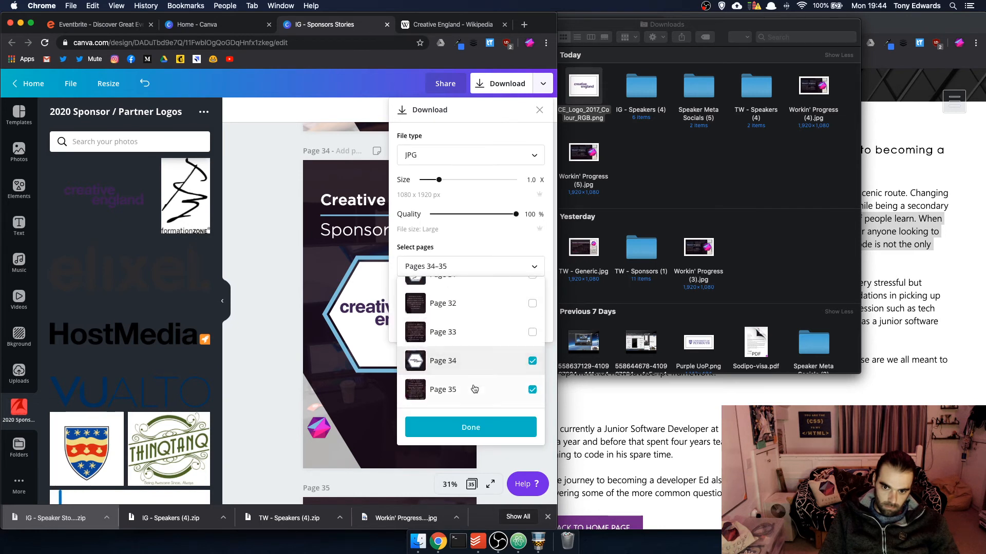
{"action": "left_click", "coordinate": [465, 430]}
{"action": "left_click", "coordinate": [476, 302]}
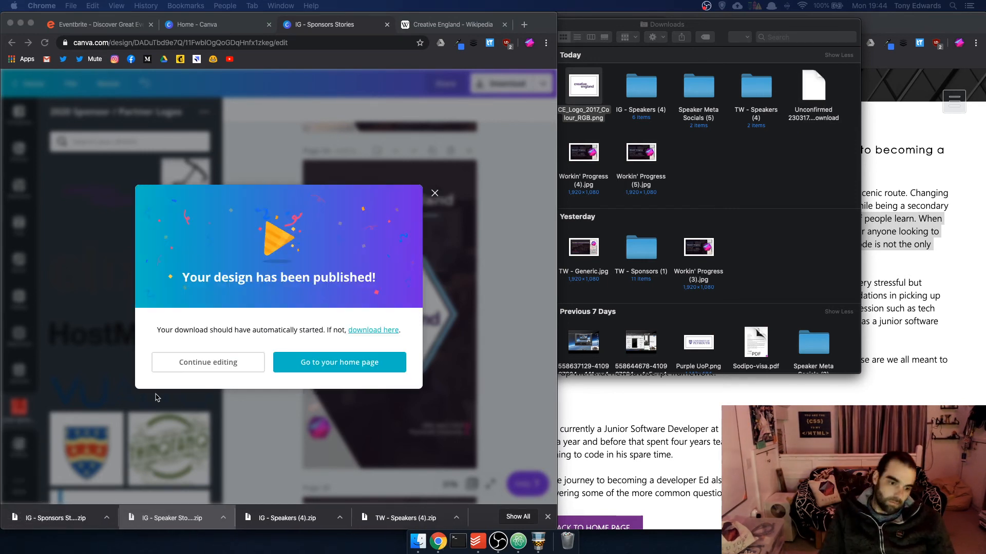
Unzip the download and open the IG - Sponsors Stories (2) folder, selecting 34.jpg and 35.jpg
{"action": "left_click", "coordinate": [61, 517]}
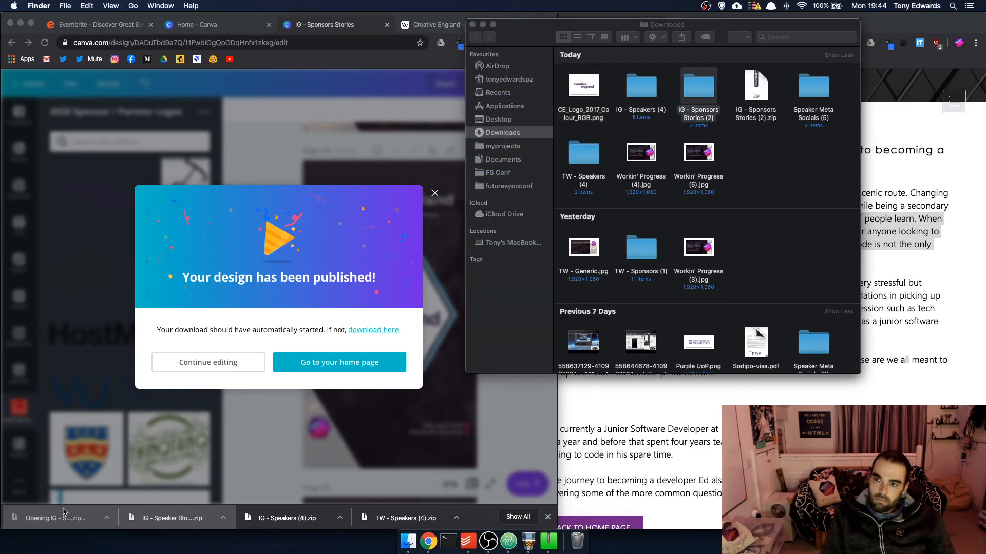
{"action": "double_click", "coordinate": [699, 92]}
{"action": "left_click_drag", "start_coordinate": [702, 105], "coordinate": [557, 56]}
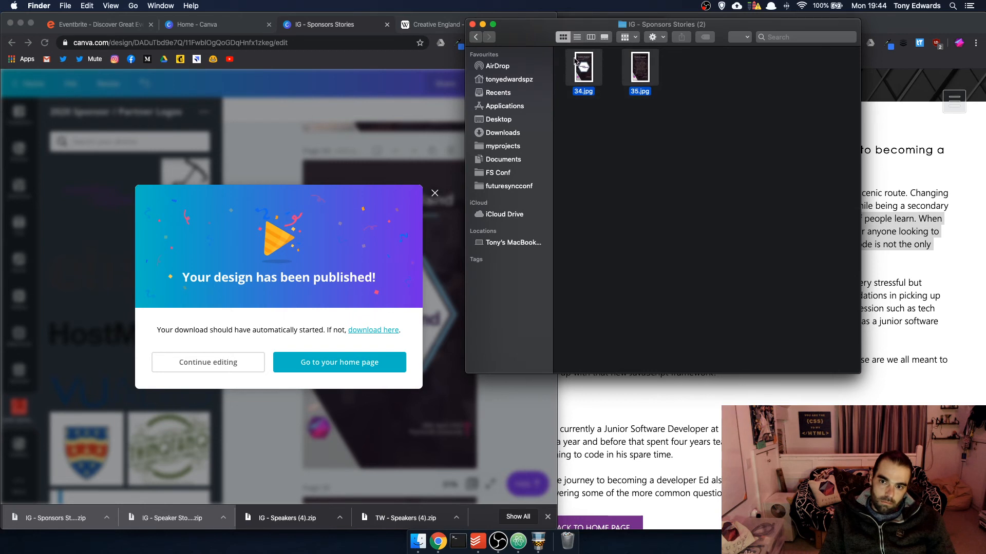
{"action": "key", "text": "super+Tab"}
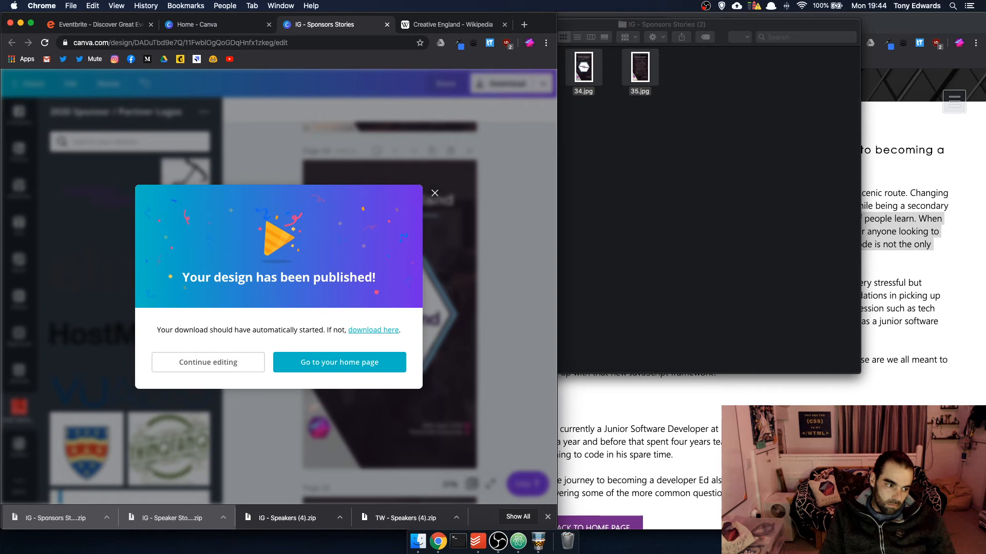
{"action": "key", "text": "super+Tab"}
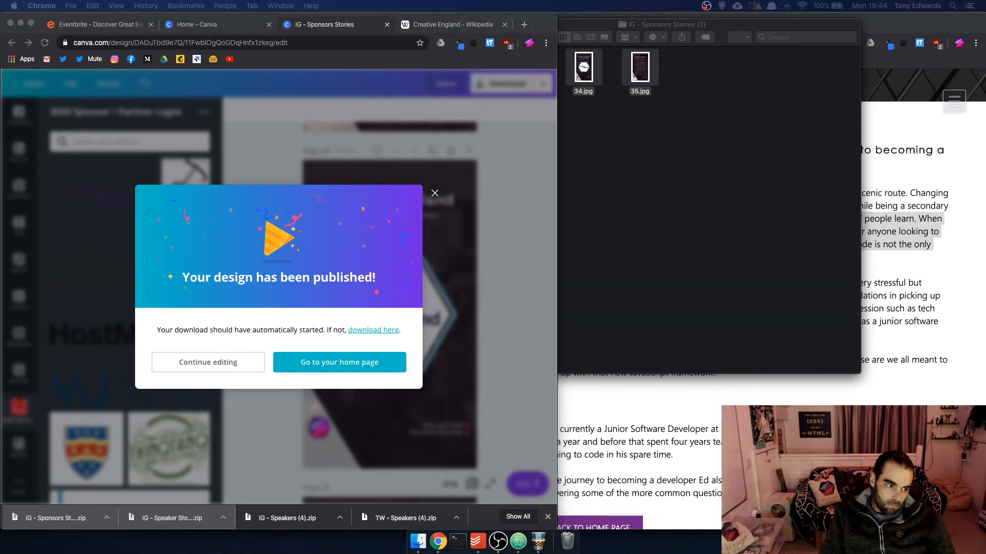
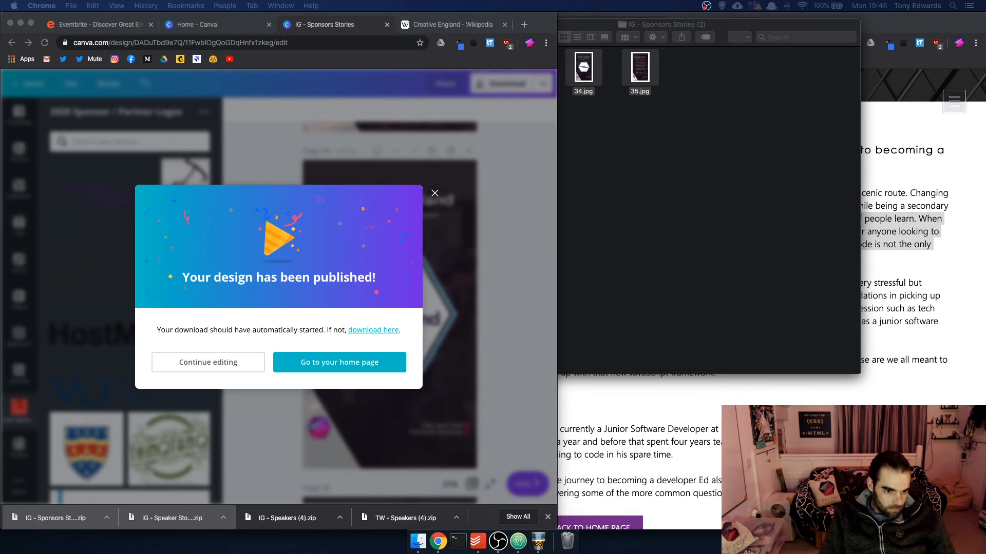
Close the IG - Sponsors Stories and Wikipedia tabs and open the TW - Sponsors design from Quick access
{"action": "left_click", "coordinate": [435, 194]}
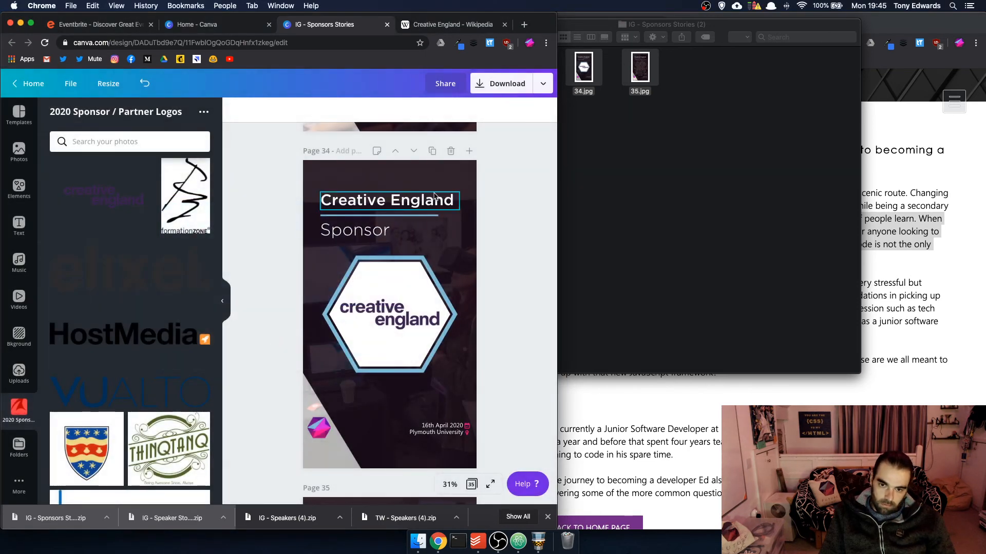
{"action": "left_click", "coordinate": [388, 24]}
{"action": "left_click", "coordinate": [388, 24]}
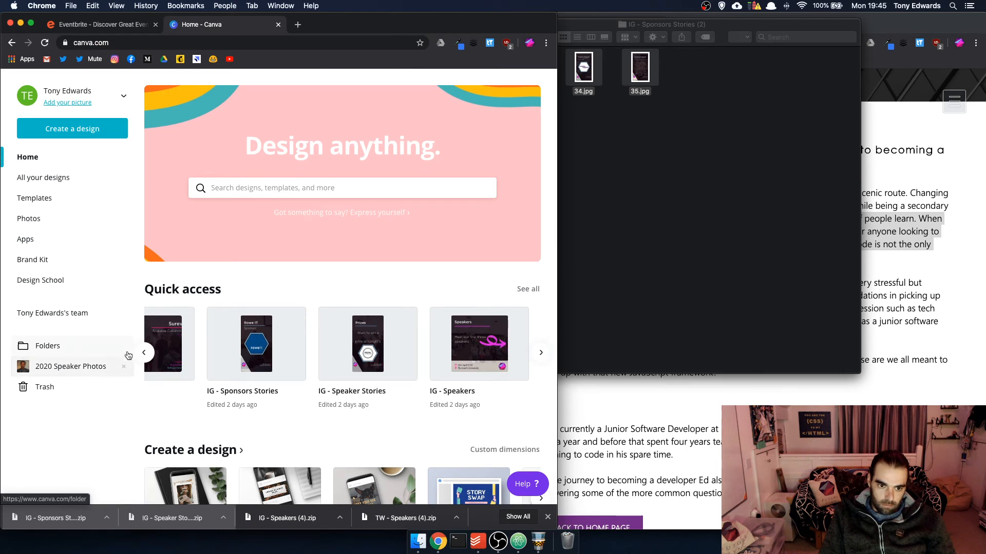
{"action": "left_click", "coordinate": [143, 353]}
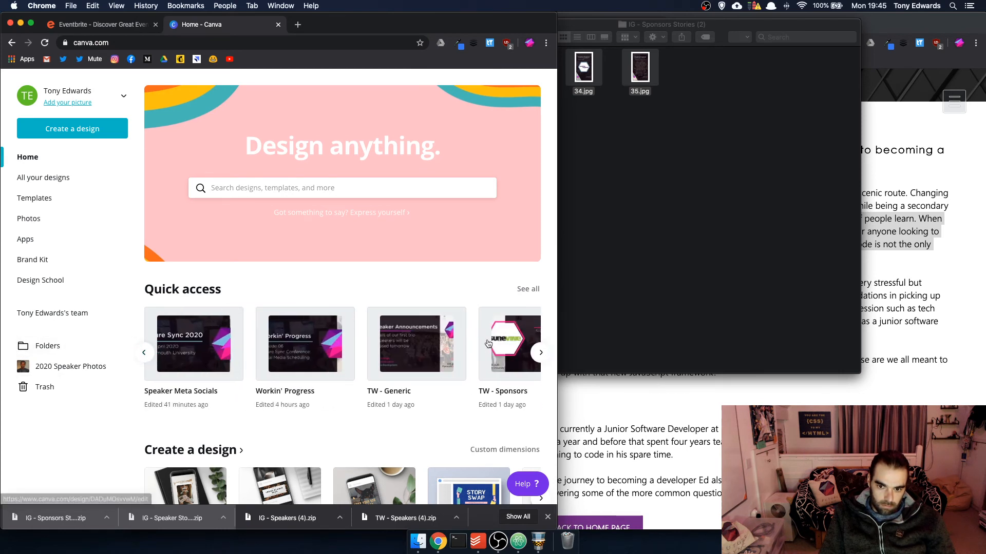
{"action": "left_click", "coordinate": [477, 342]}
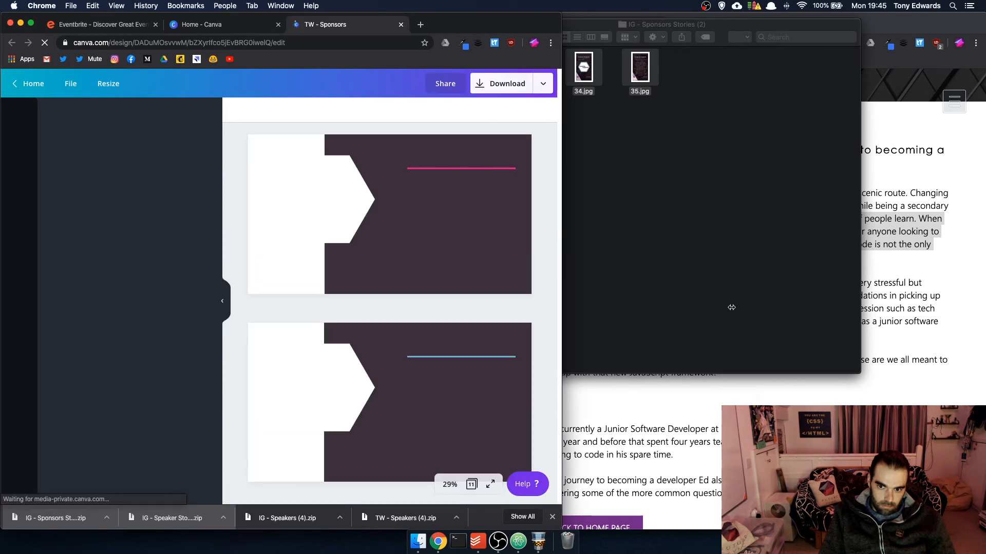
Widen the window, zoom to 25%, and duplicate the Formation Zone page as page 12
{"action": "left_click_drag", "start_coordinate": [557, 309], "coordinate": [782, 304]}
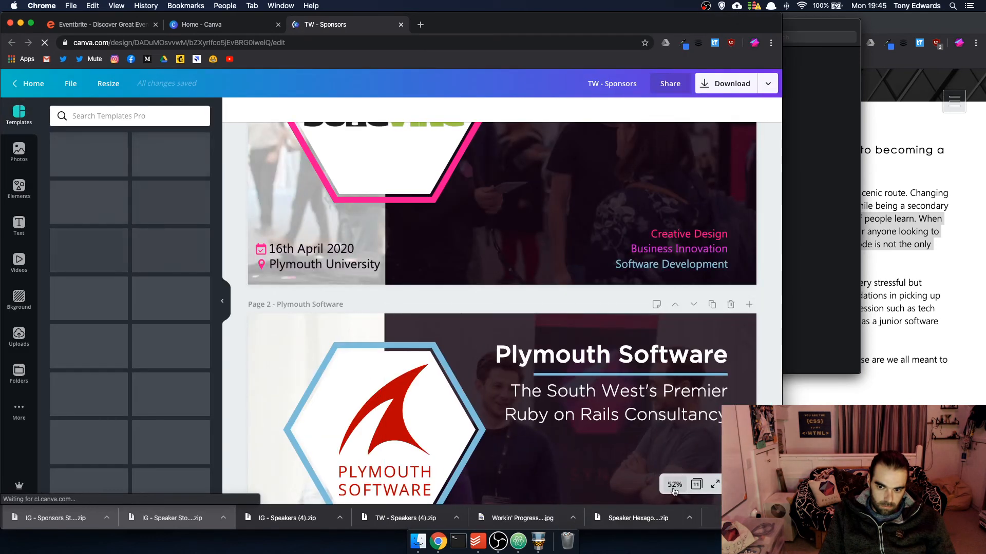
{"action": "left_click", "coordinate": [674, 485]}
{"action": "left_click", "coordinate": [668, 386]}
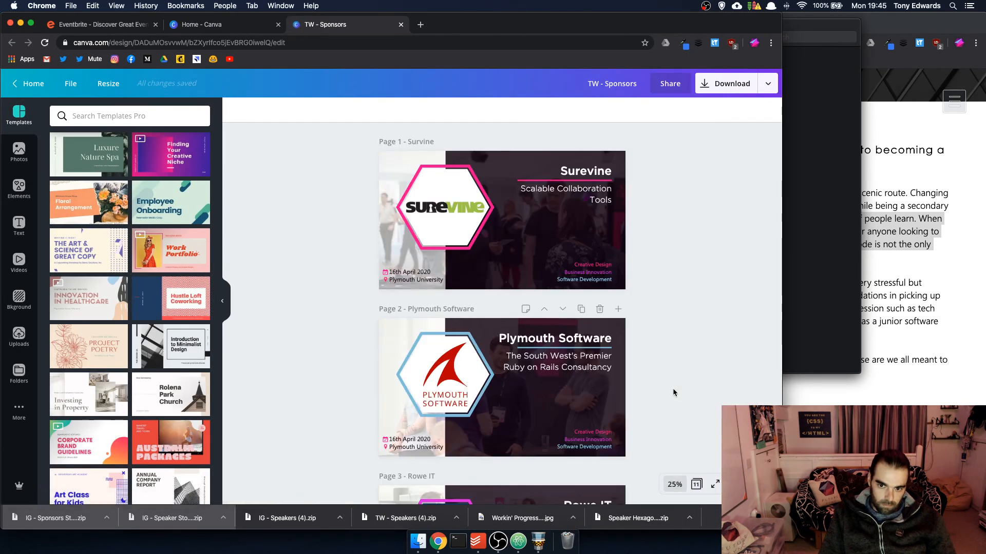
{"action": "scroll", "coordinate": [578, 352], "scroll_direction": "down", "scroll_amount": 20}
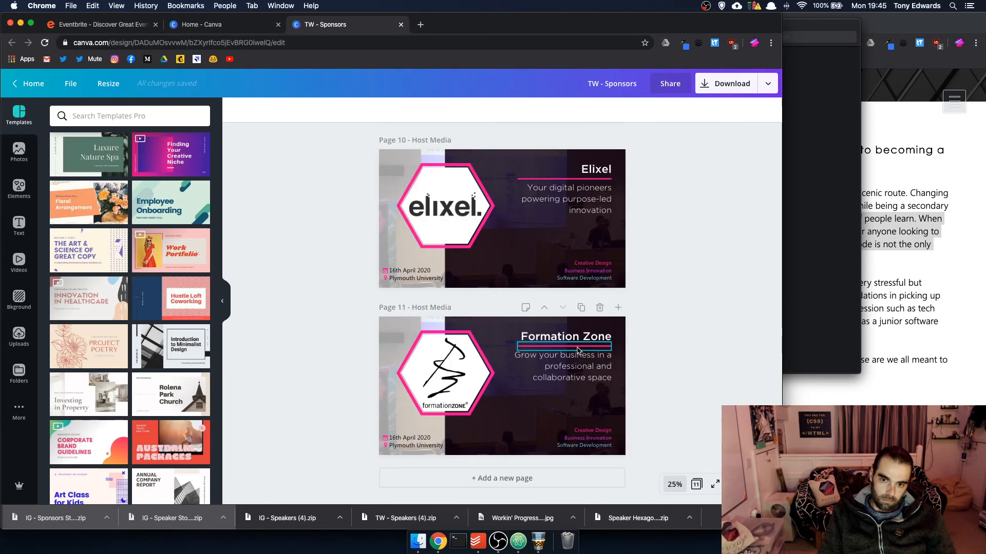
{"action": "scroll", "coordinate": [579, 351], "scroll_direction": "up", "scroll_amount": 10}
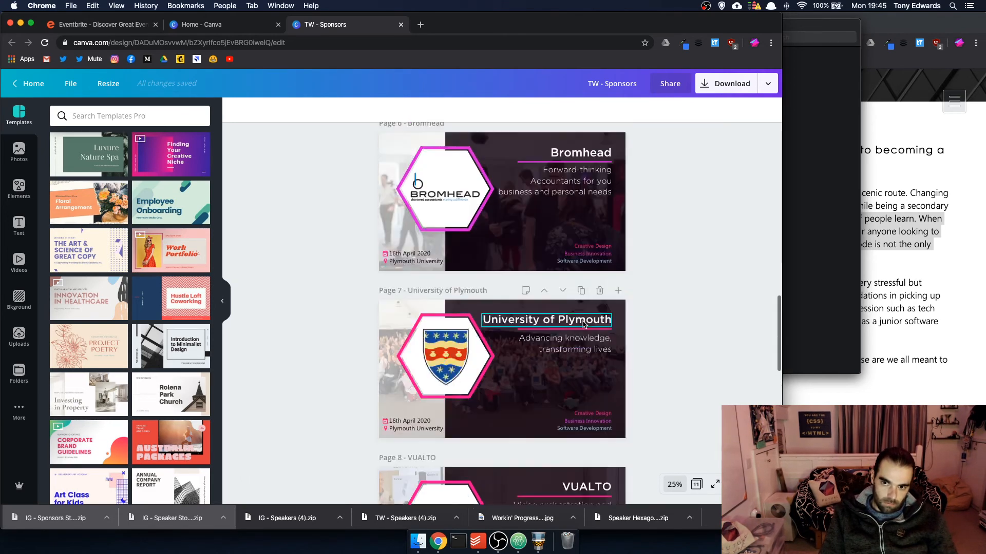
{"action": "scroll", "coordinate": [584, 325], "scroll_direction": "down", "scroll_amount": 10}
{"action": "left_click", "coordinate": [580, 307]}
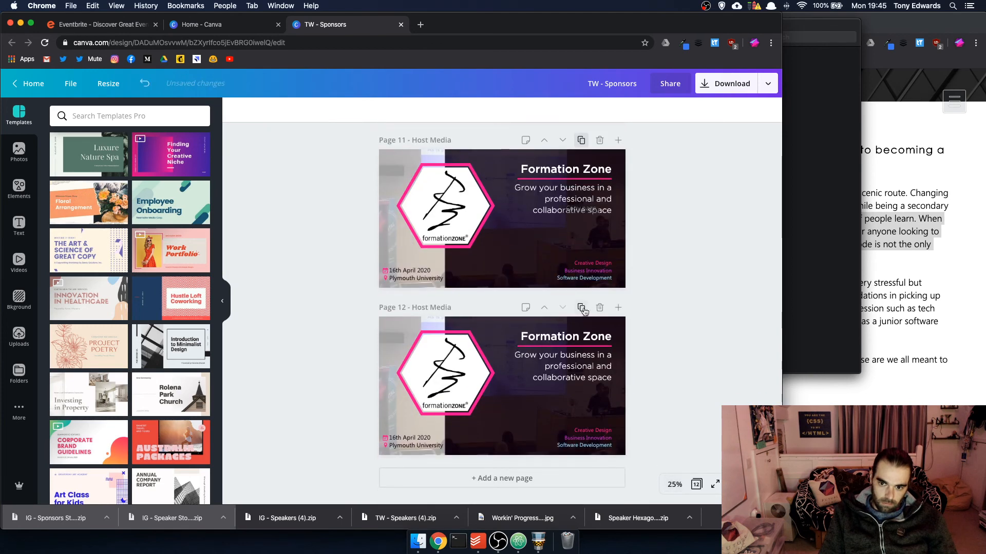
Make page 12's hexagon frame and heading underline magenta
{"action": "left_click", "coordinate": [452, 334]}
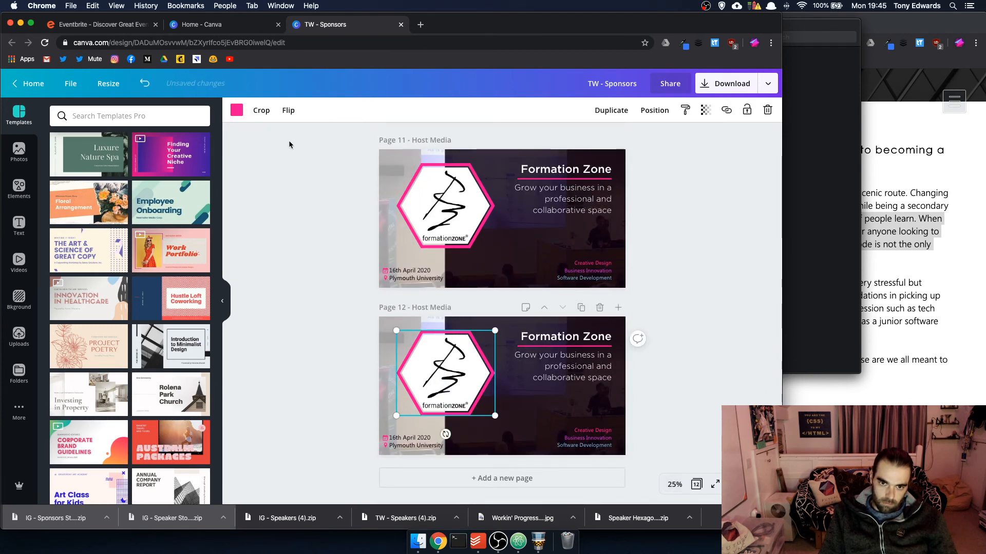
{"action": "left_click", "coordinate": [232, 110]}
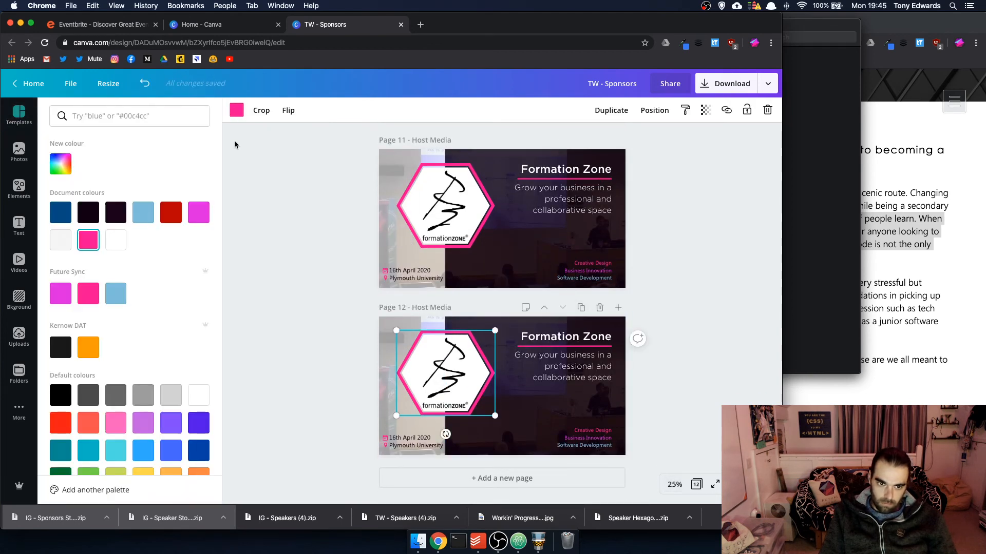
{"action": "left_click", "coordinate": [199, 212]}
{"action": "left_click", "coordinate": [608, 346]}
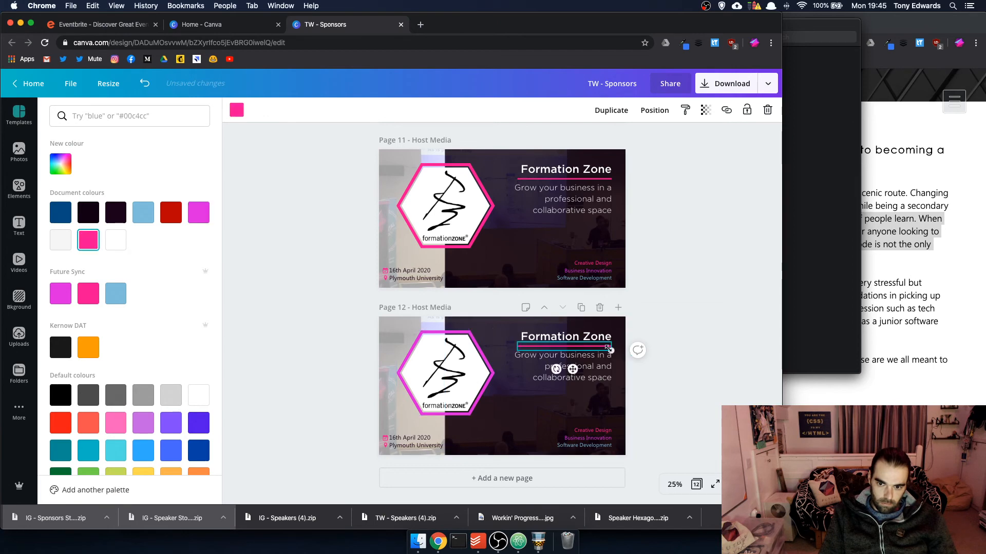
{"action": "left_click", "coordinate": [199, 212]}
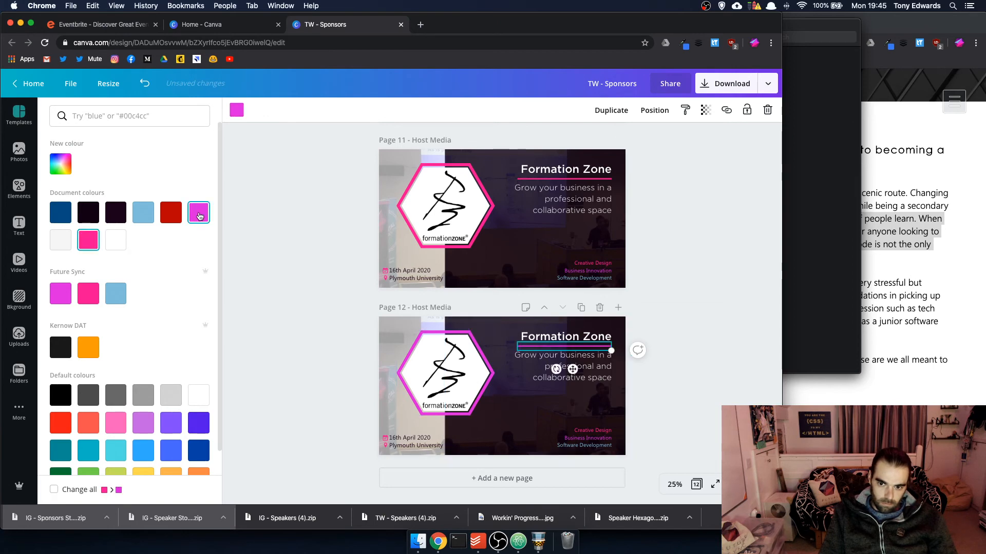
Retitle page 12's heading 'Creative England' and delete the formationZONE logo
{"action": "left_click", "coordinate": [584, 334]}
{"action": "left_click", "coordinate": [584, 331]}
{"action": "type", "text": "Cr"}
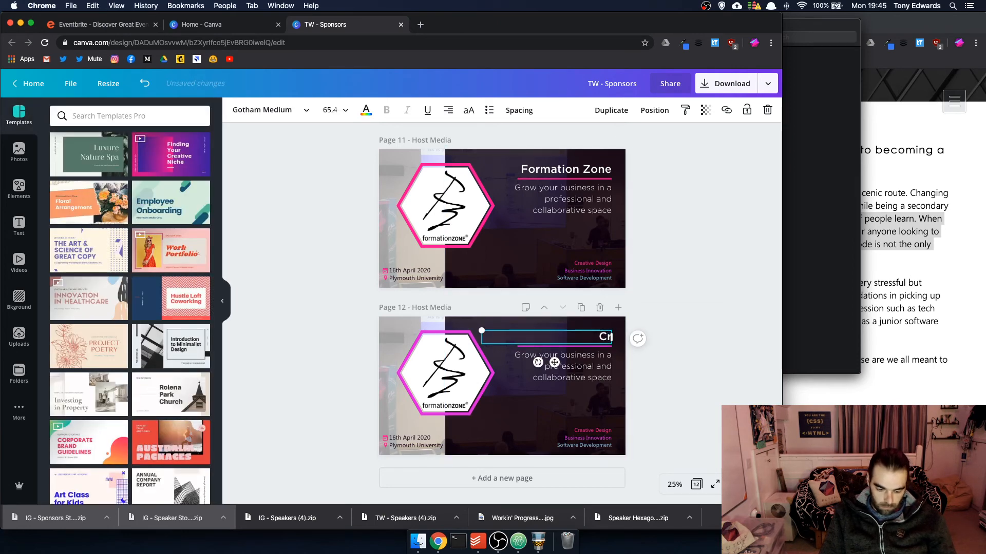
{"action": "type", "text": "eative En"}
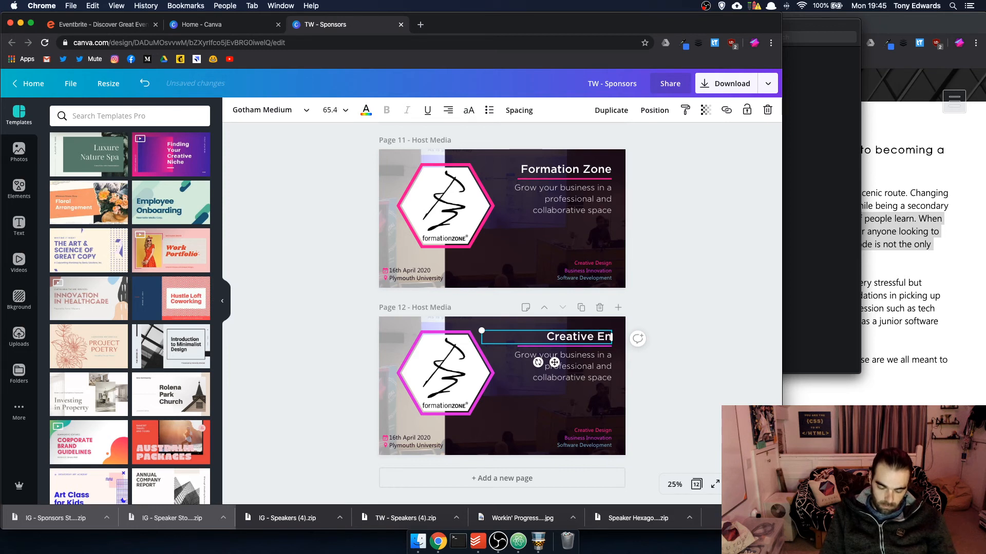
{"action": "type", "text": "gland"}
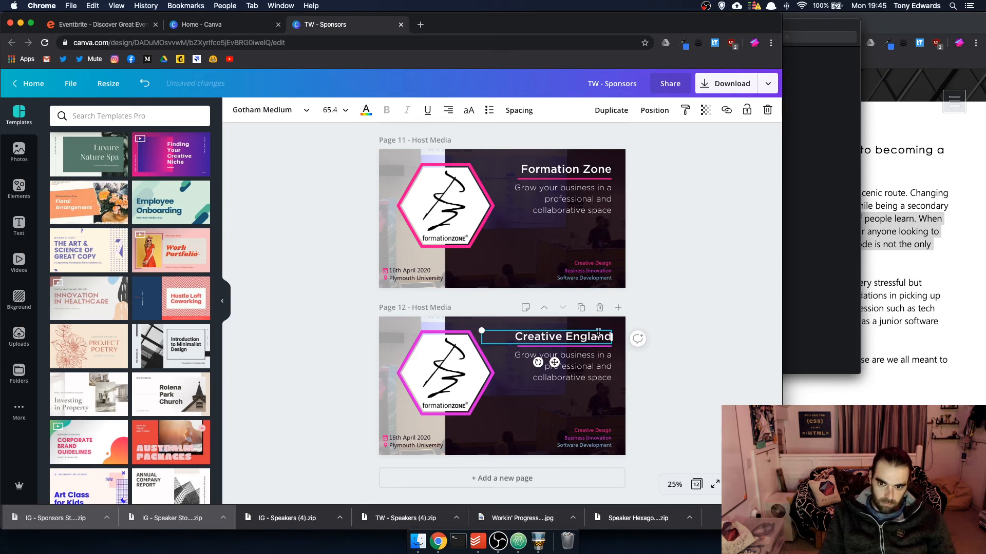
{"action": "left_click", "coordinate": [442, 372]}
{"action": "key", "text": "Delete"}
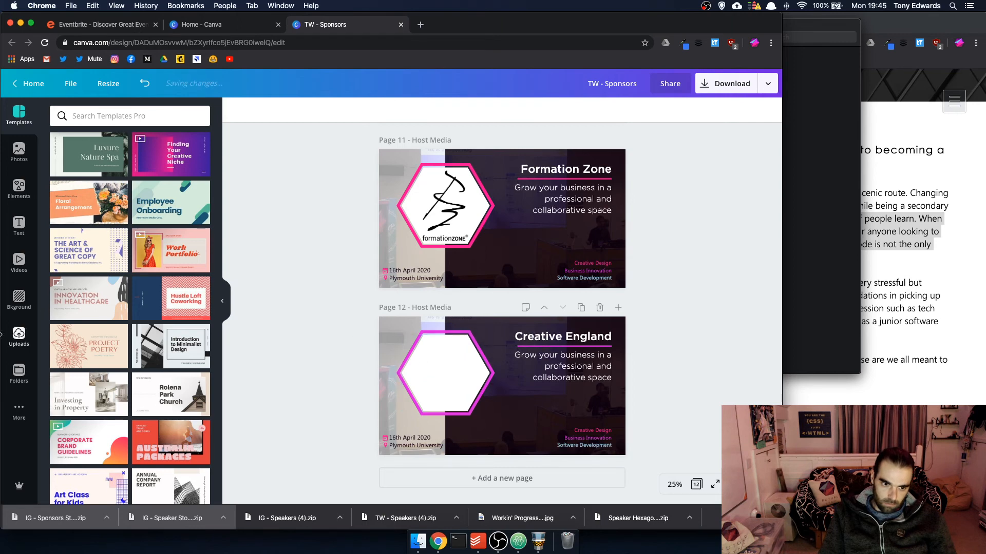
Place the Creative England logo from 2020 Sponsor / Partner Logos in page 12's hexagon, shrunk and centred
{"action": "left_click", "coordinate": [18, 373]}
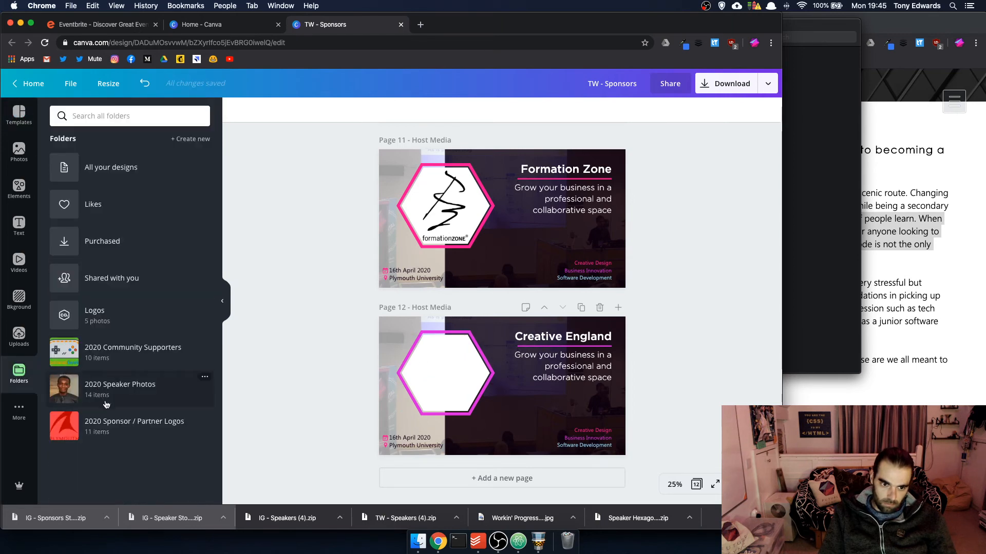
{"action": "left_click", "coordinate": [106, 424]}
{"action": "left_click_drag", "start_coordinate": [88, 205], "coordinate": [434, 376]}
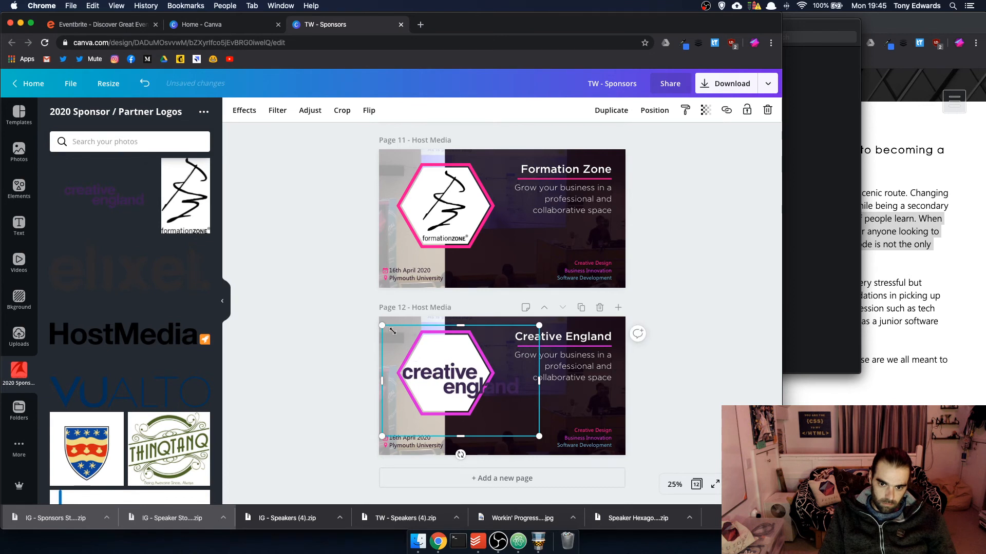
{"action": "left_click_drag", "start_coordinate": [392, 331], "coordinate": [435, 362]}
{"action": "left_click_drag", "start_coordinate": [472, 397], "coordinate": [426, 370]}
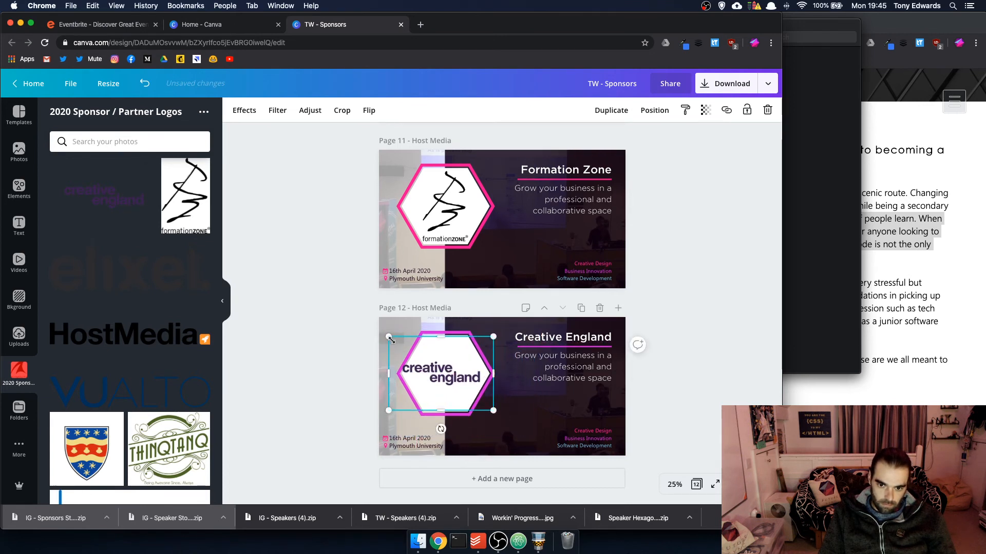
{"action": "left_click_drag", "start_coordinate": [390, 339], "coordinate": [396, 343]}
{"action": "left_click_drag", "start_coordinate": [446, 380], "coordinate": [443, 376]}
{"action": "left_click", "coordinate": [689, 368]}
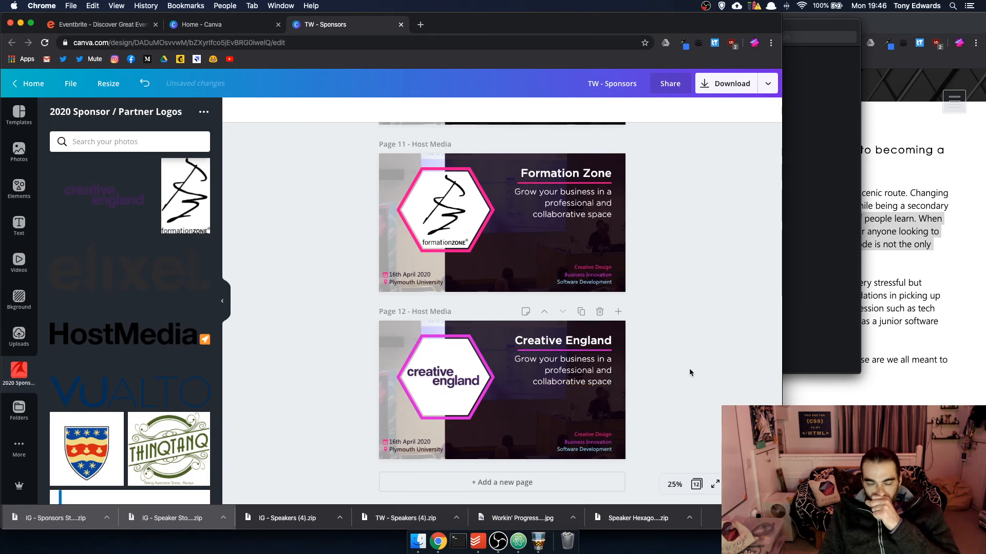
Reload the home page and open IG - Sponsors Stories to check the Creative England description
{"action": "left_click", "coordinate": [189, 26]}
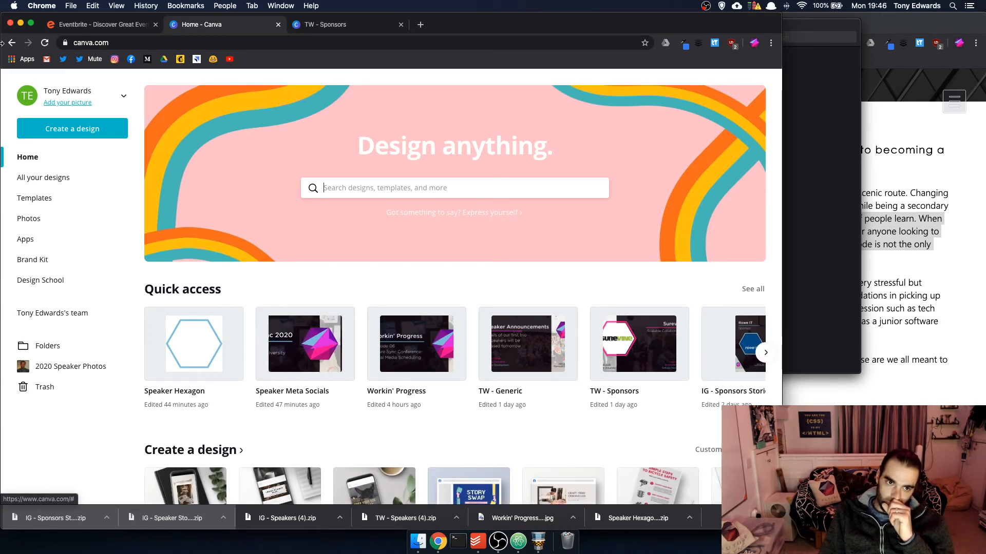
{"action": "left_click", "coordinate": [44, 43]}
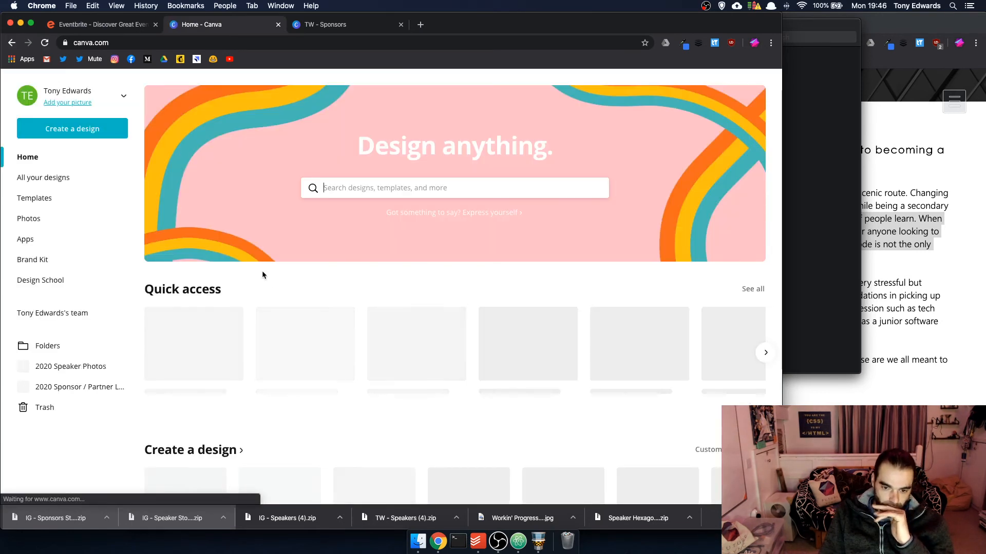
{"action": "left_click", "coordinate": [291, 355]}
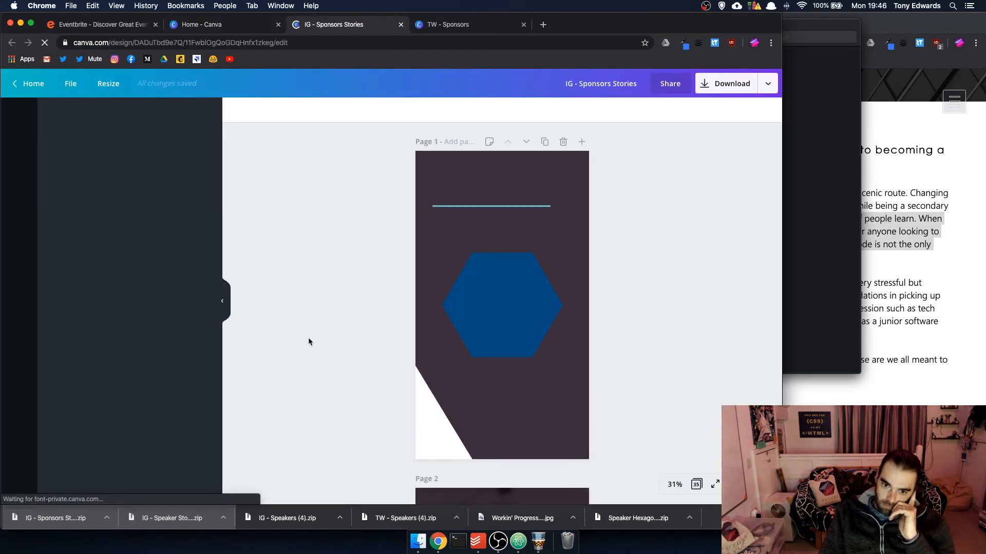
{"action": "scroll", "coordinate": [326, 337], "scroll_direction": "down", "scroll_amount": 20}
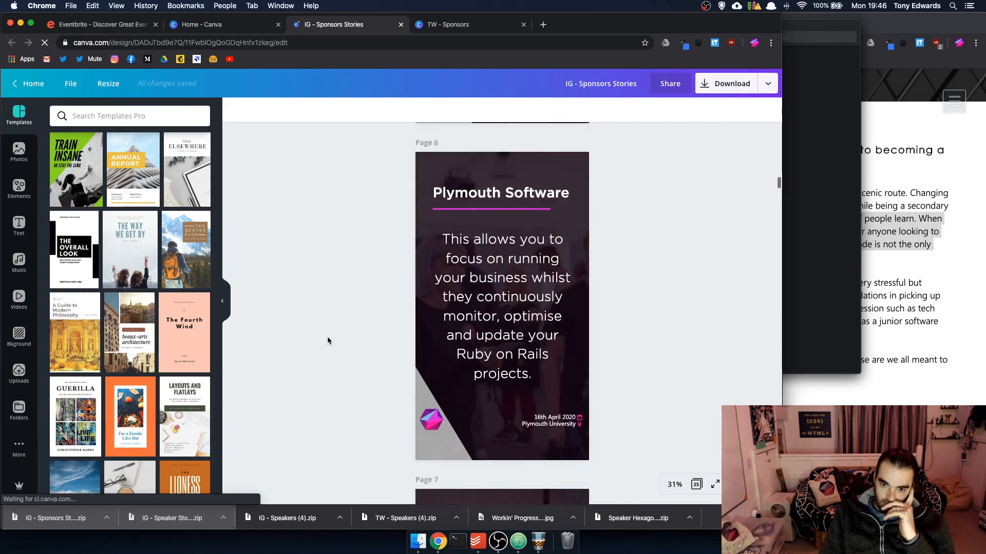
{"action": "scroll", "coordinate": [325, 338], "scroll_direction": "down", "scroll_amount": 20}
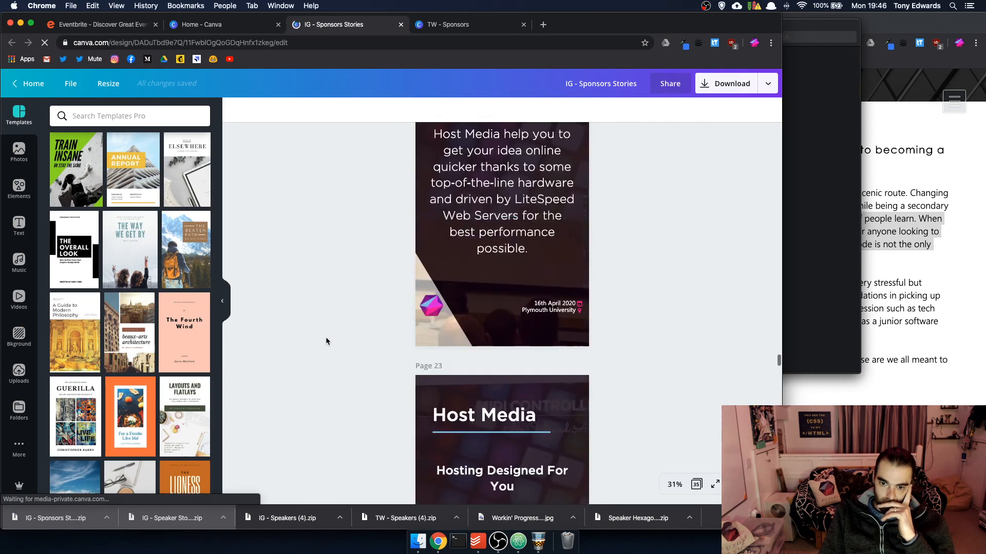
{"action": "scroll", "coordinate": [326, 341], "scroll_direction": "down", "scroll_amount": 10}
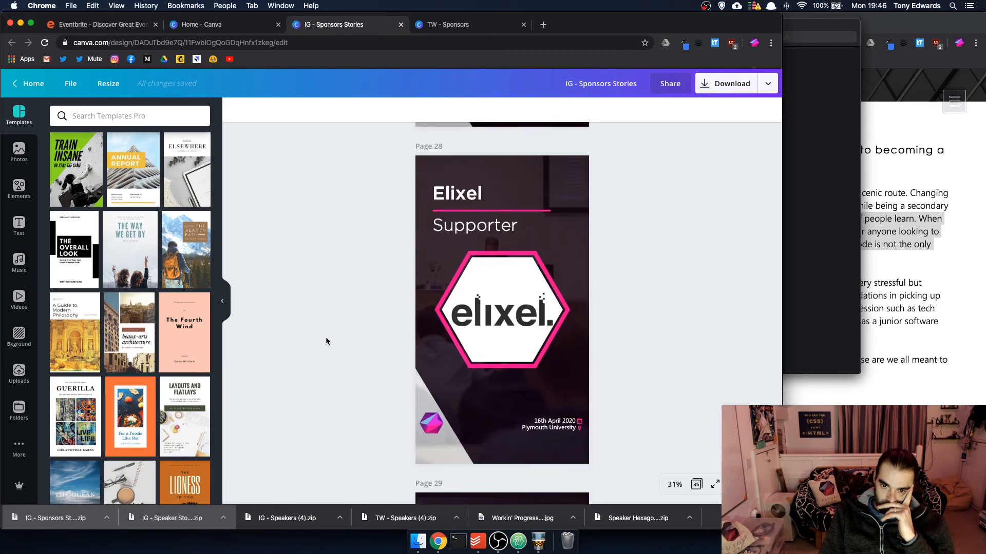
{"action": "scroll", "coordinate": [326, 341], "scroll_direction": "down", "scroll_amount": 12}
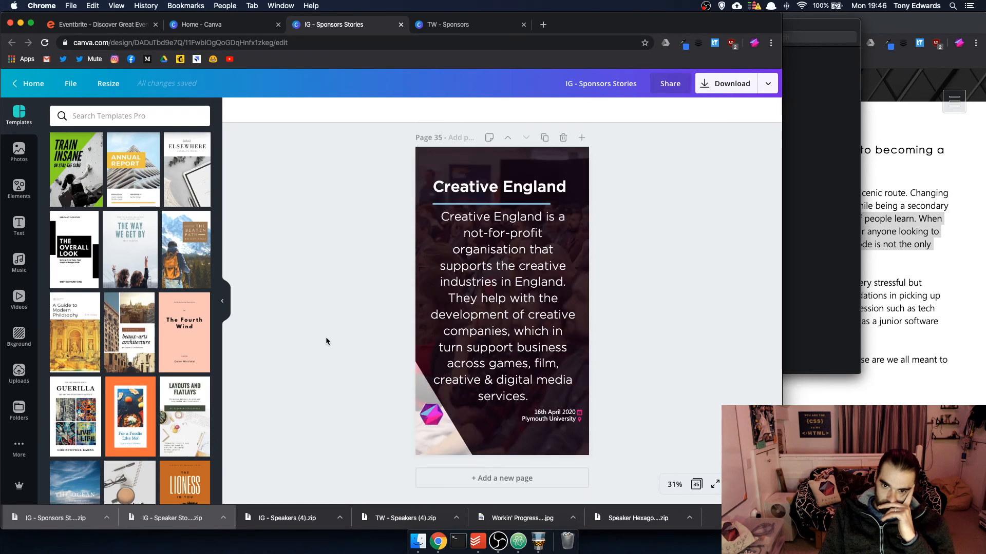
Return to the TW - Sponsors design and start editing page 12's body text
{"action": "left_click", "coordinate": [792, 286]}
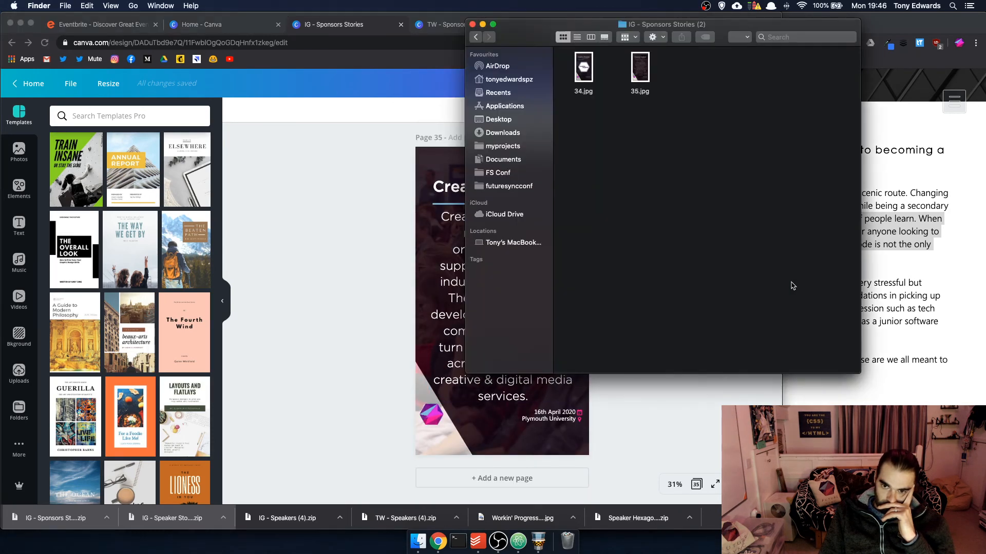
{"action": "left_click", "coordinate": [317, 158]}
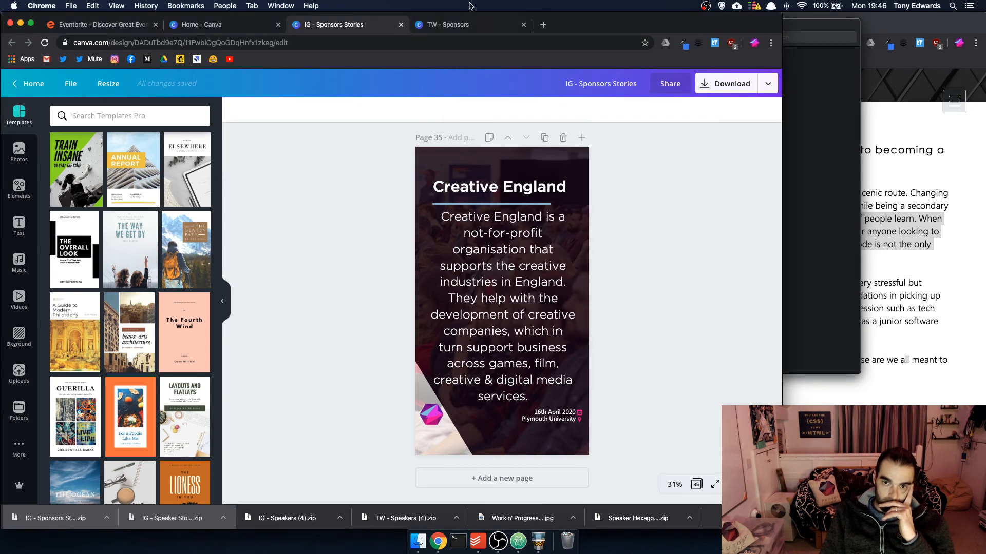
{"action": "left_click", "coordinate": [467, 22]}
{"action": "left_click", "coordinate": [546, 364]}
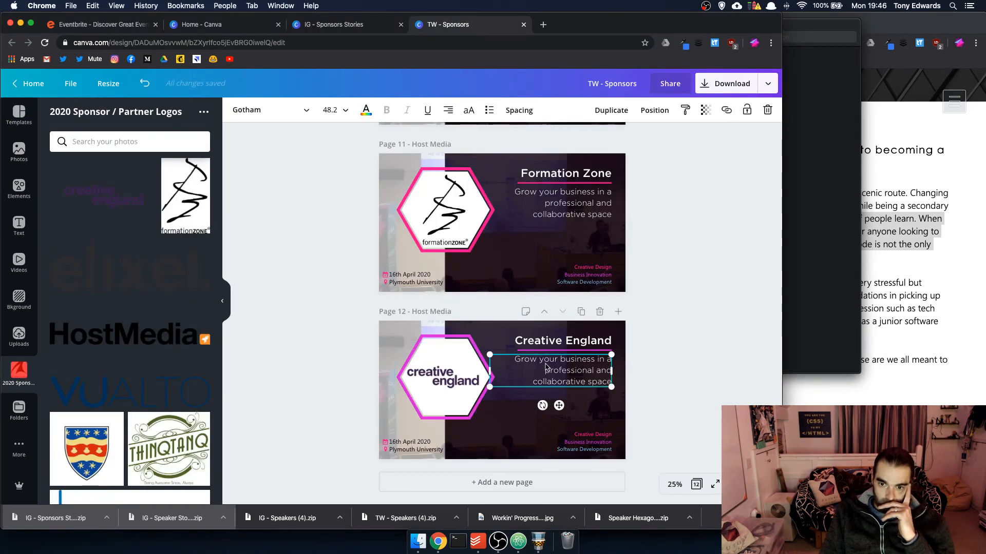
Change page 12's tagline to 'Supporting Englands Creative Industry' and shrink its background image
{"action": "left_click", "coordinate": [545, 365]}
{"action": "type", "text": "Supporting En"}
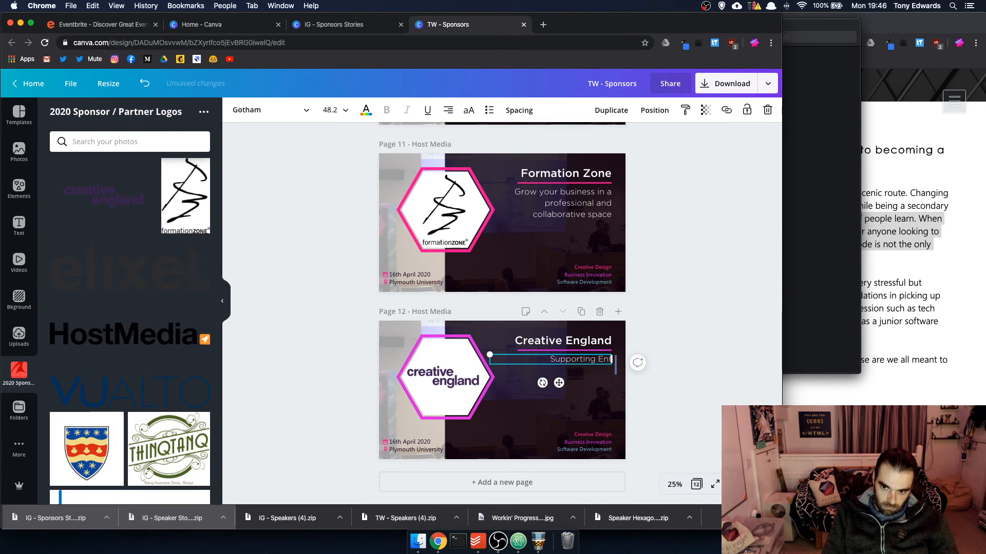
{"action": "type", "text": "glands"}
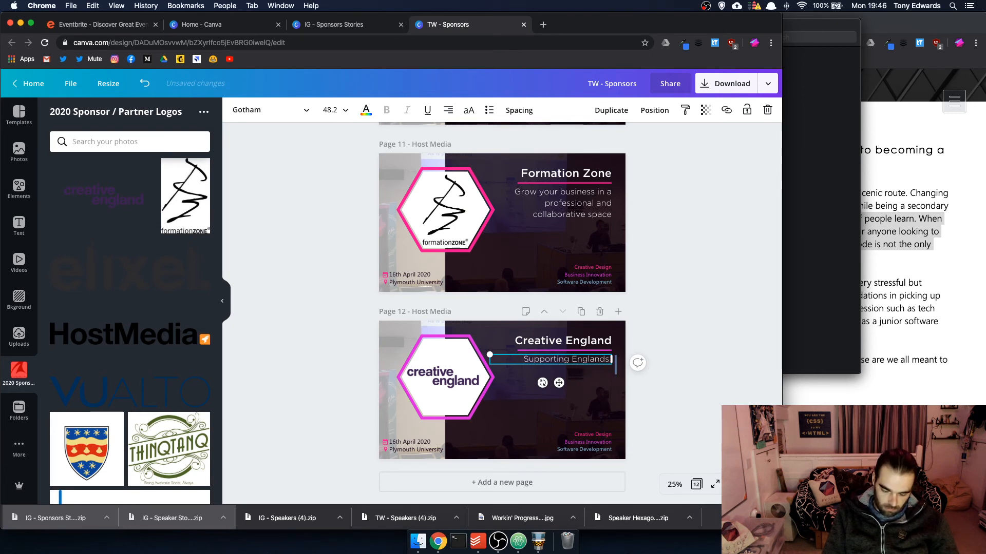
{"action": "type", "text": " Creative"}
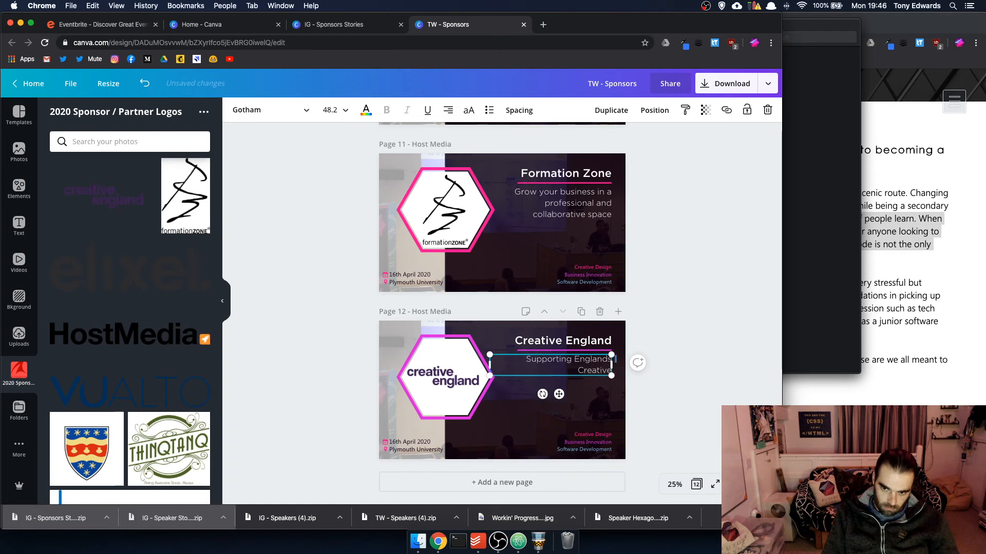
{"action": "type", "text": " In"}
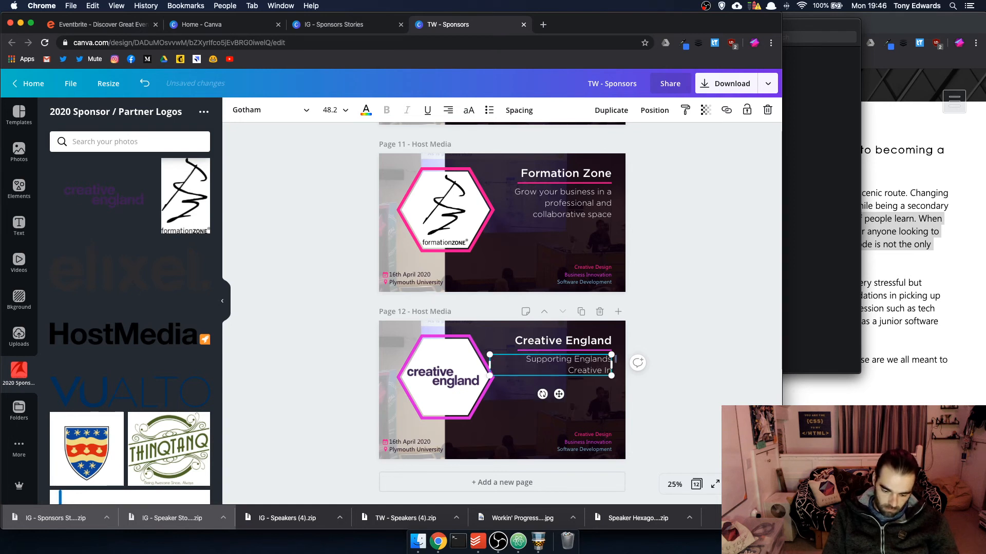
{"action": "type", "text": "dustry"}
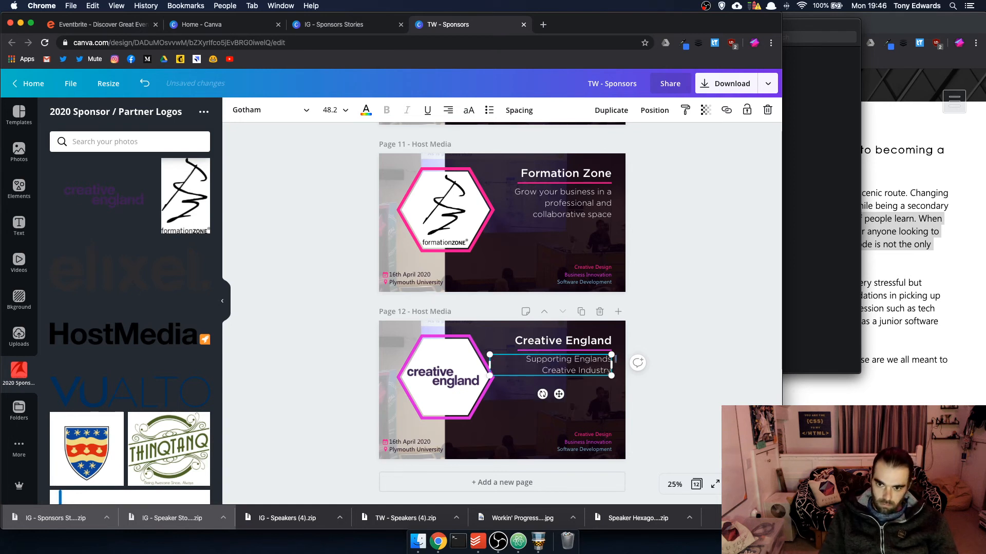
{"action": "left_click", "coordinate": [580, 419]}
{"action": "left_click_drag", "start_coordinate": [631, 461], "coordinate": [605, 441]}
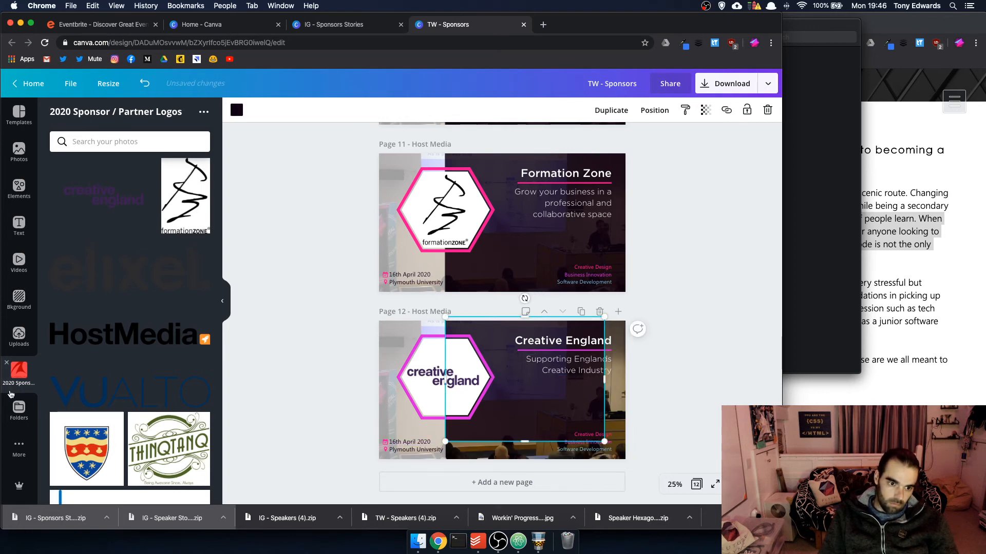
Drag an uploaded event photo onto page 12 as its background and enlarge it to cover the slide
{"action": "left_click", "coordinate": [18, 408]}
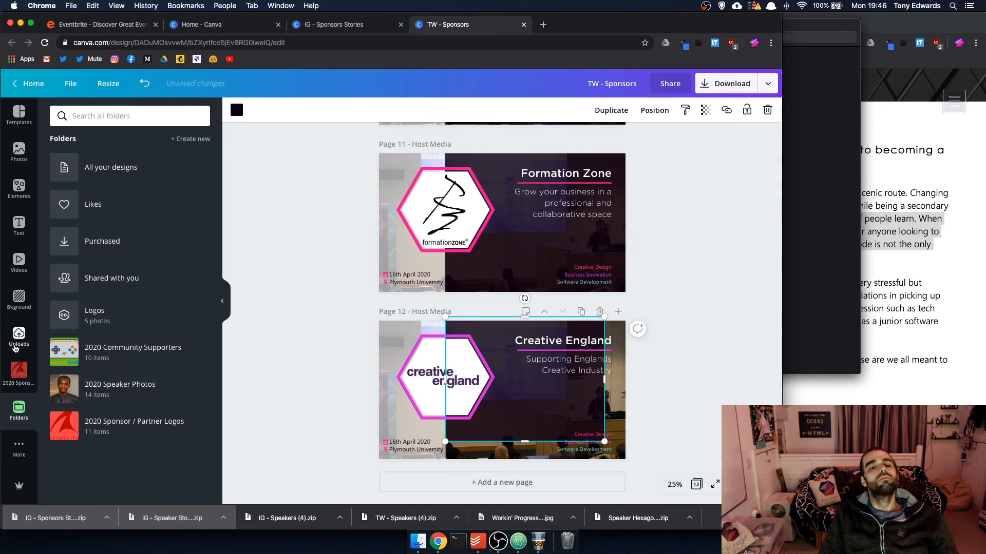
{"action": "left_click", "coordinate": [17, 335]}
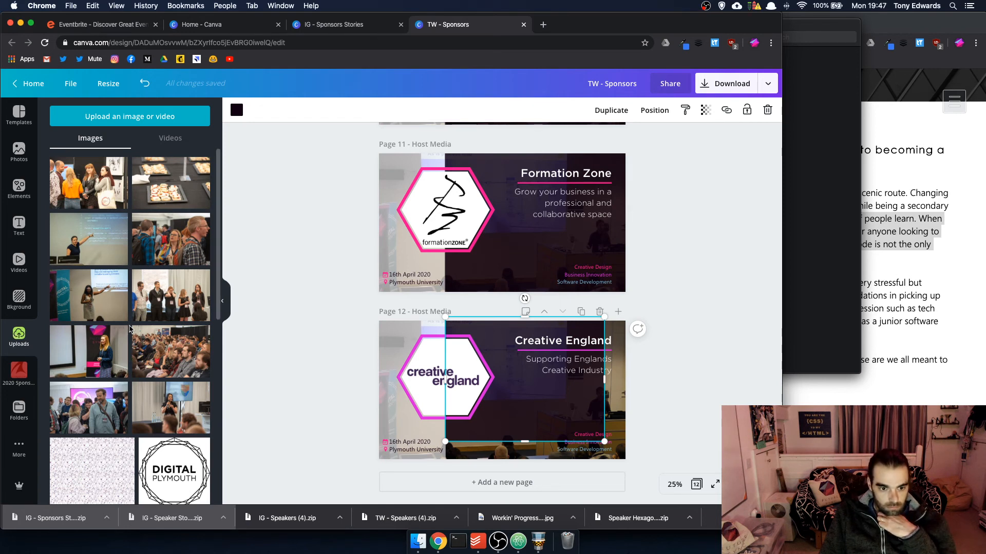
{"action": "left_click_drag", "start_coordinate": [127, 407], "coordinate": [573, 406]}
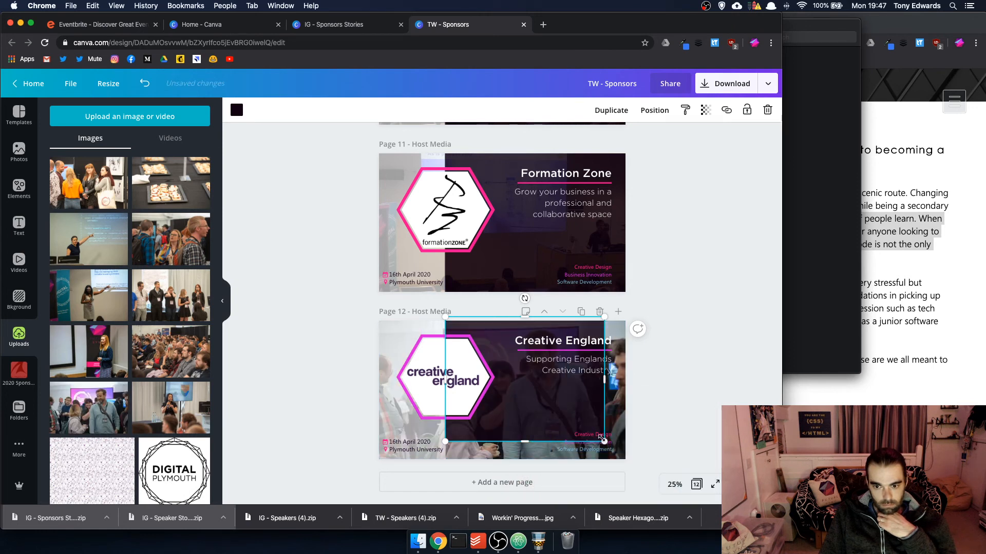
{"action": "left_click_drag", "start_coordinate": [605, 441], "coordinate": [627, 461]}
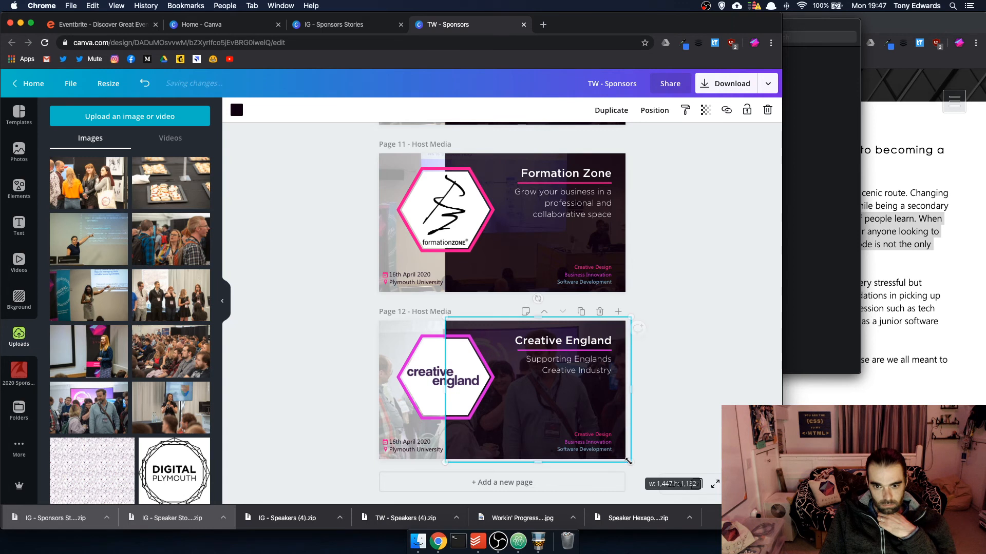
{"action": "left_click", "coordinate": [693, 420]}
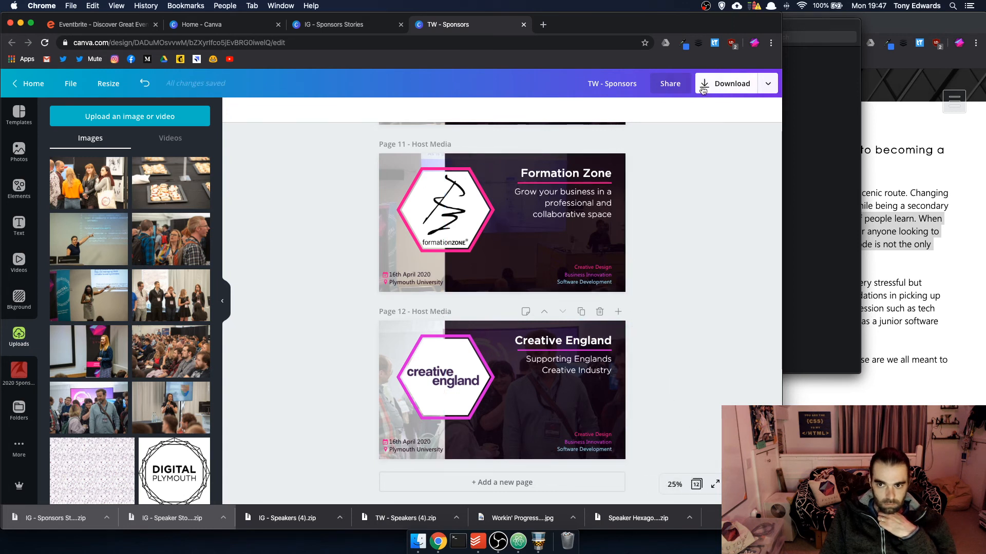
Make the Elixel hexagon border and its underline magenta
{"action": "scroll", "coordinate": [682, 198], "scroll_direction": "up", "scroll_amount": 12}
{"action": "scroll", "coordinate": [682, 199], "scroll_direction": "down", "scroll_amount": 12}
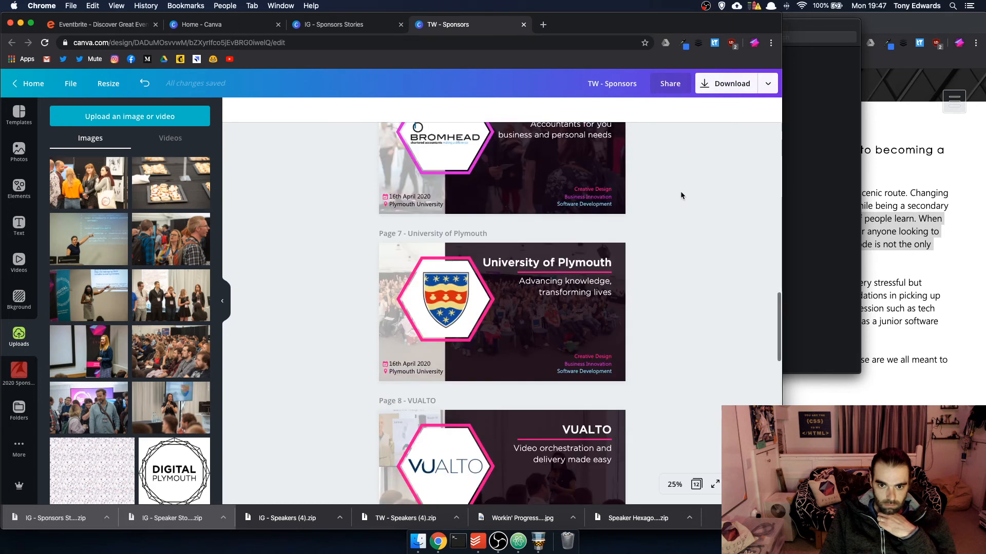
{"action": "scroll", "coordinate": [681, 194], "scroll_direction": "up", "scroll_amount": 6}
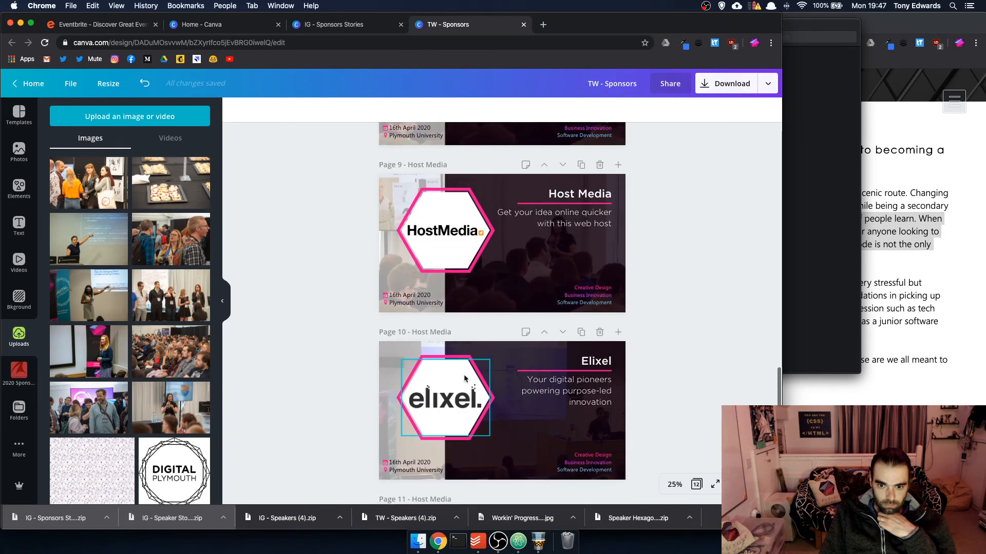
{"action": "left_click", "coordinate": [467, 359]}
{"action": "left_click", "coordinate": [236, 110]}
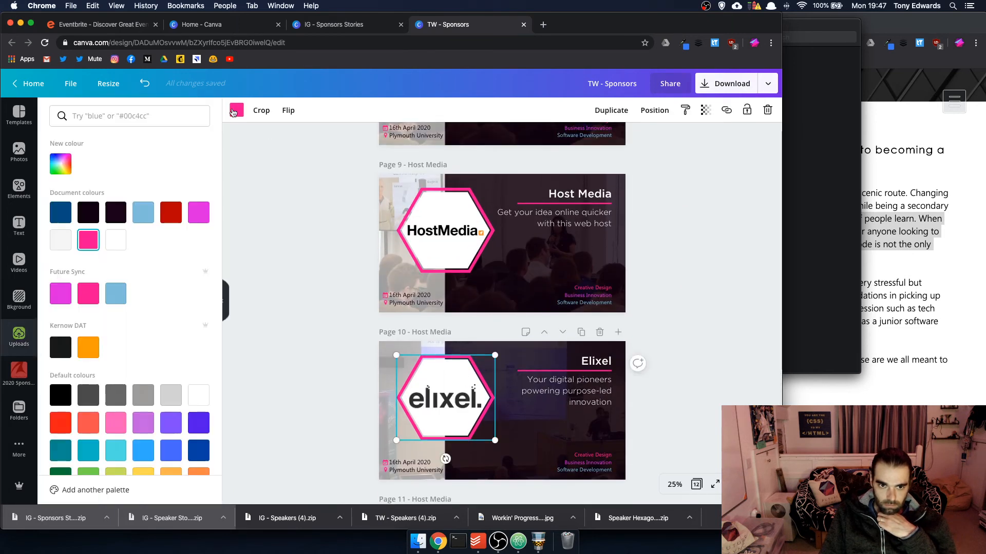
{"action": "left_click", "coordinate": [198, 212]}
{"action": "scroll", "coordinate": [390, 226], "scroll_direction": "up", "scroll_amount": 2}
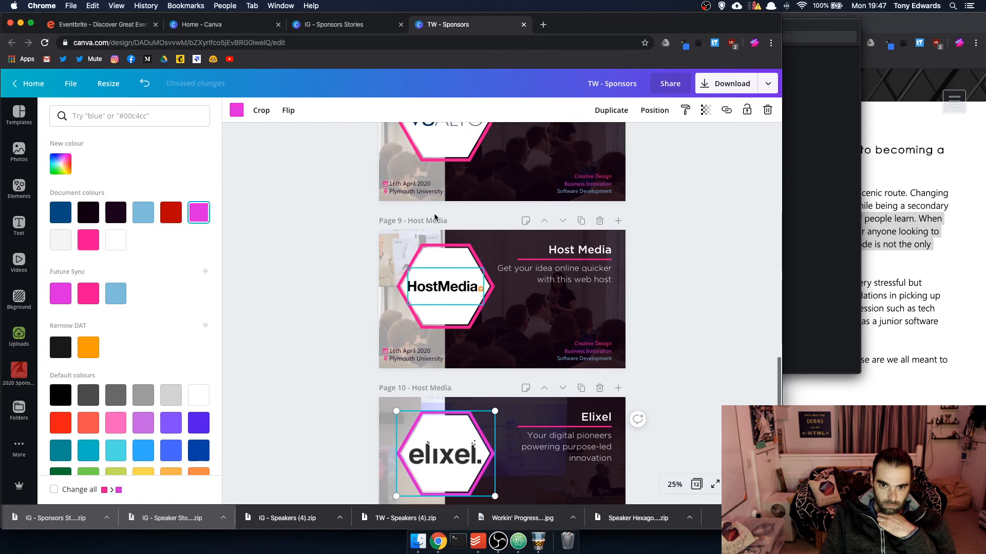
{"action": "left_click", "coordinate": [545, 433]}
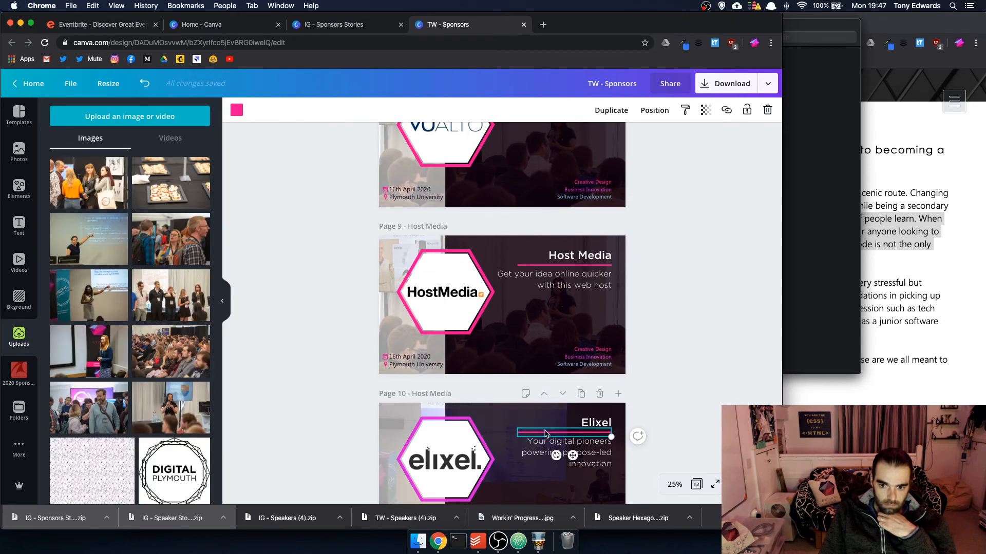
{"action": "left_click", "coordinate": [236, 111]}
{"action": "left_click", "coordinate": [198, 212]}
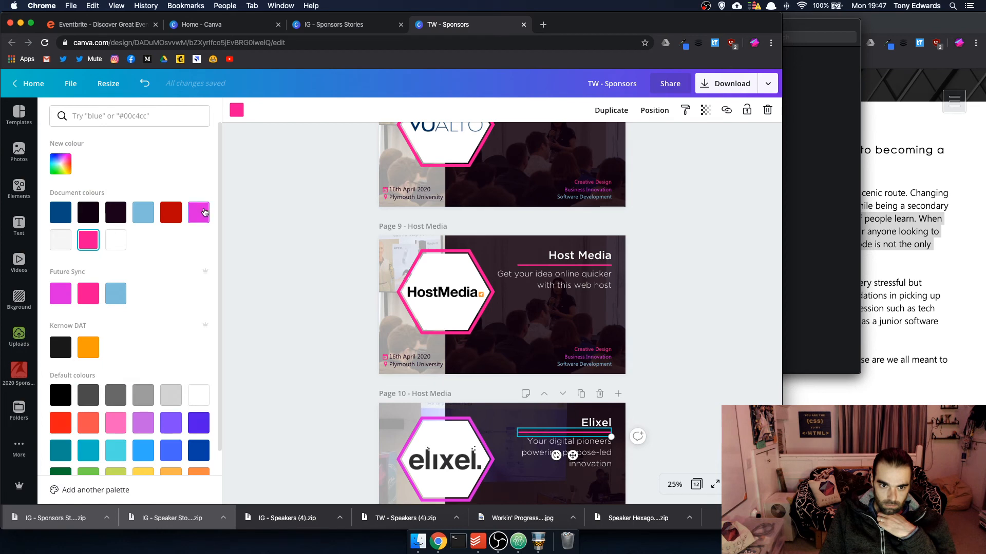
Make the VUALTO hexagon outline and its underline light blue
{"action": "scroll", "coordinate": [389, 207], "scroll_direction": "up", "scroll_amount": 4}
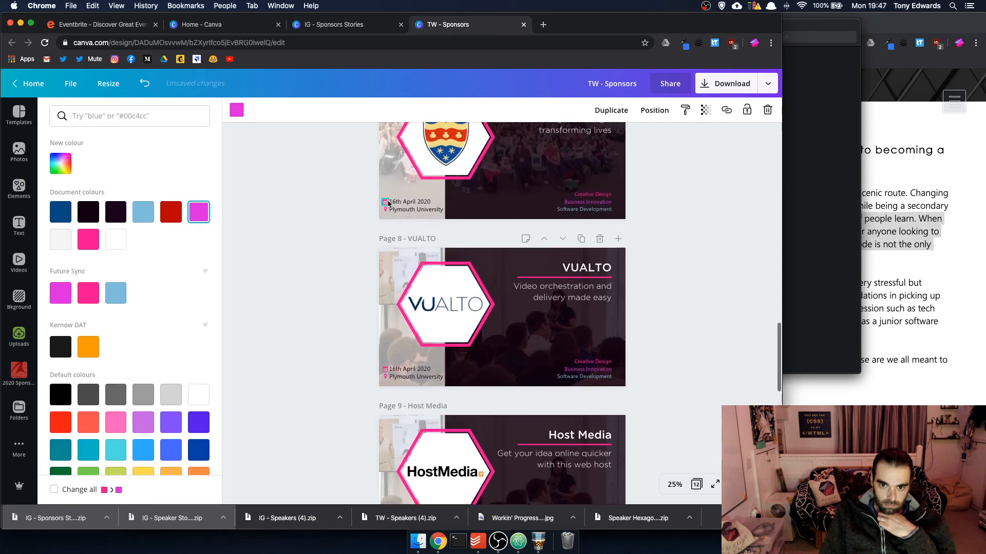
{"action": "left_click", "coordinate": [463, 266]}
{"action": "left_click", "coordinate": [237, 112]}
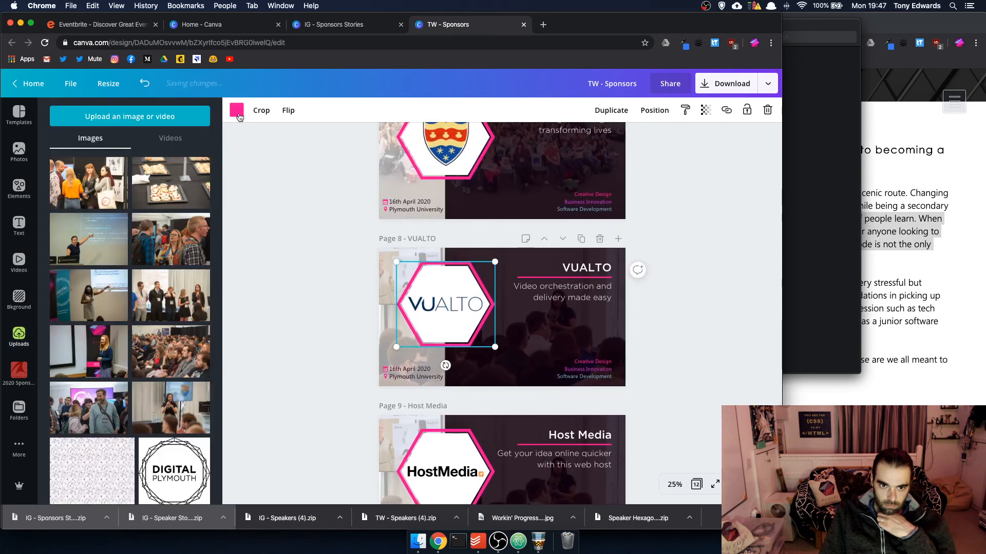
{"action": "left_click", "coordinate": [240, 117]}
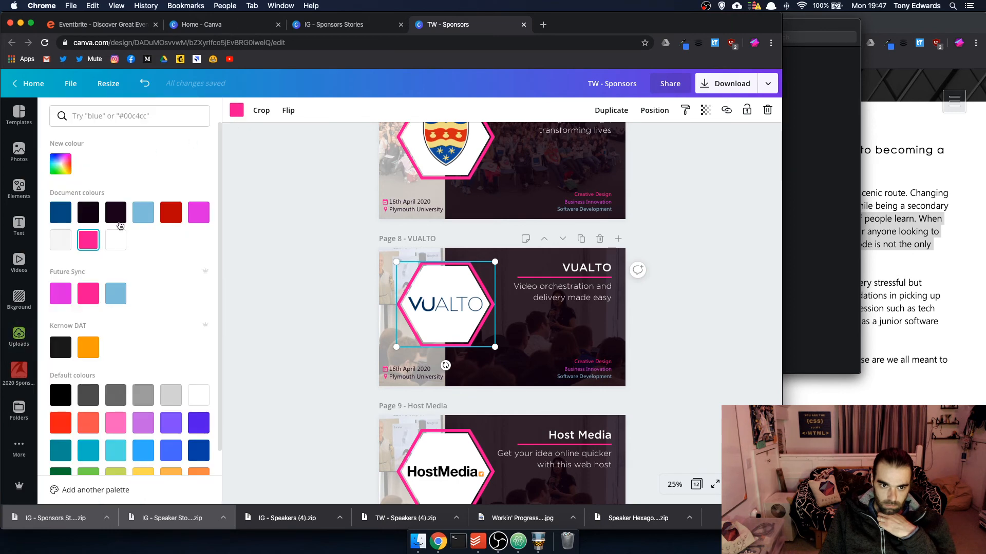
{"action": "left_click", "coordinate": [139, 219]}
{"action": "left_click", "coordinate": [564, 278]}
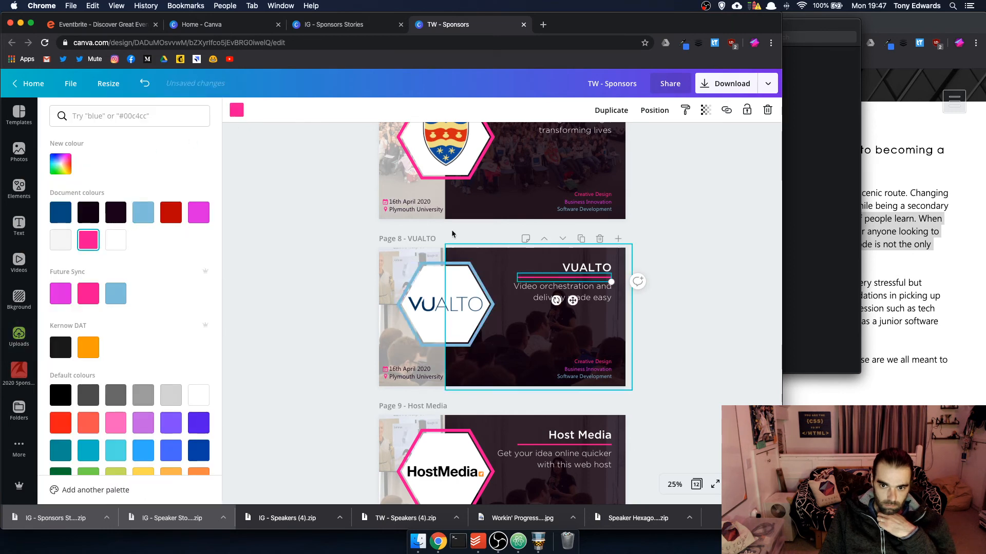
{"action": "left_click", "coordinate": [239, 109]}
{"action": "left_click", "coordinate": [236, 110]}
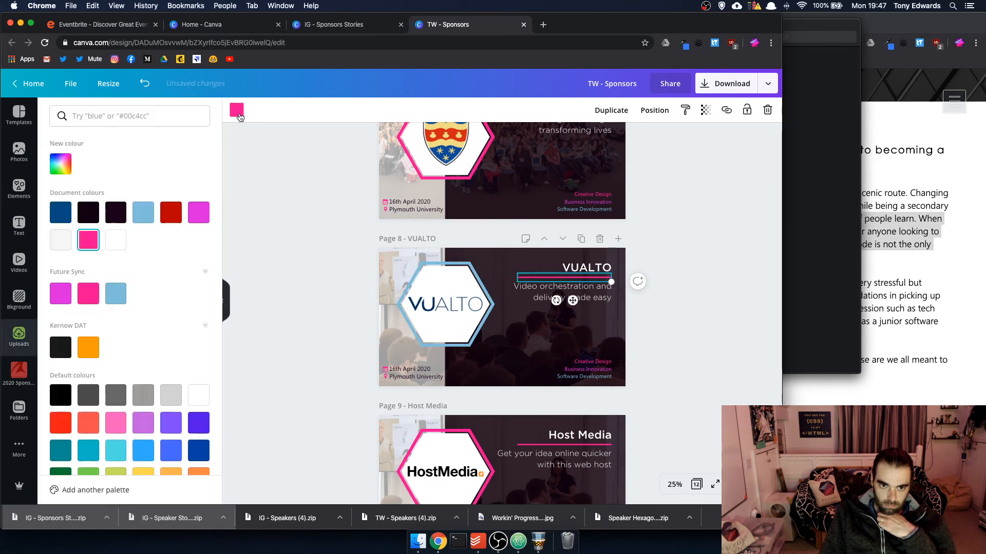
{"action": "left_click", "coordinate": [144, 212]}
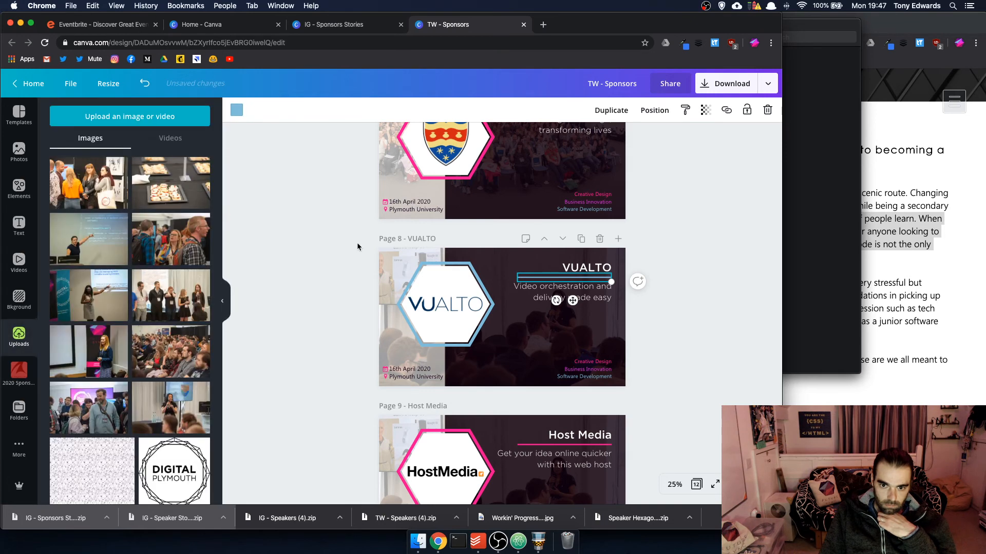
{"action": "left_click", "coordinate": [332, 249]}
{"action": "scroll", "coordinate": [346, 249], "scroll_direction": "up", "scroll_amount": 20}
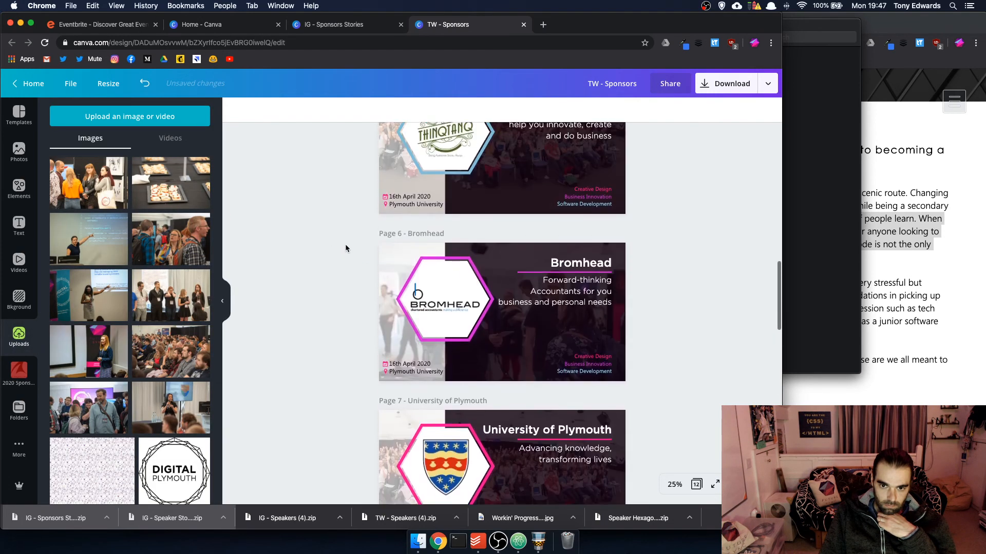
{"action": "scroll", "coordinate": [345, 245], "scroll_direction": "down", "scroll_amount": 20}
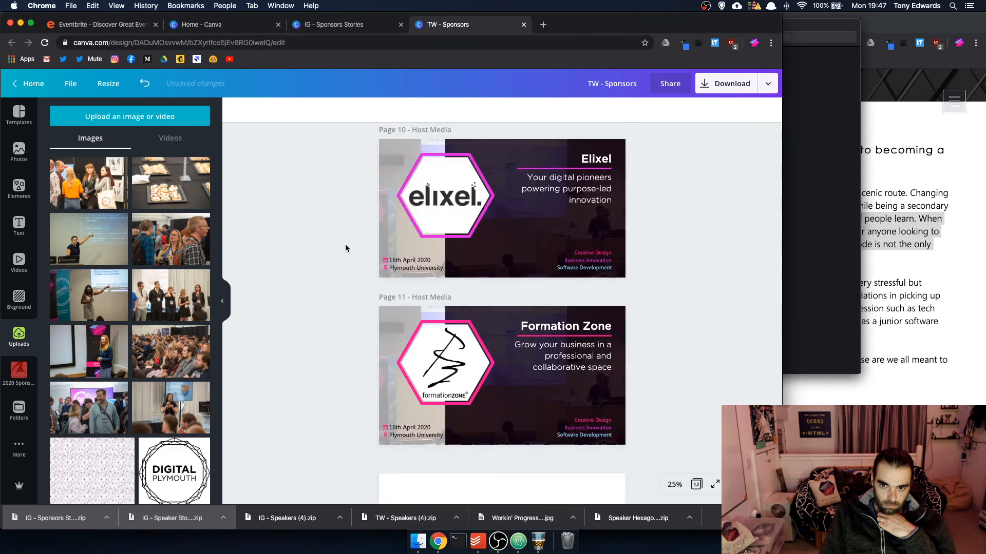
Set the download to JPG at 91% quality with all pages selected
{"action": "left_click", "coordinate": [707, 91]}
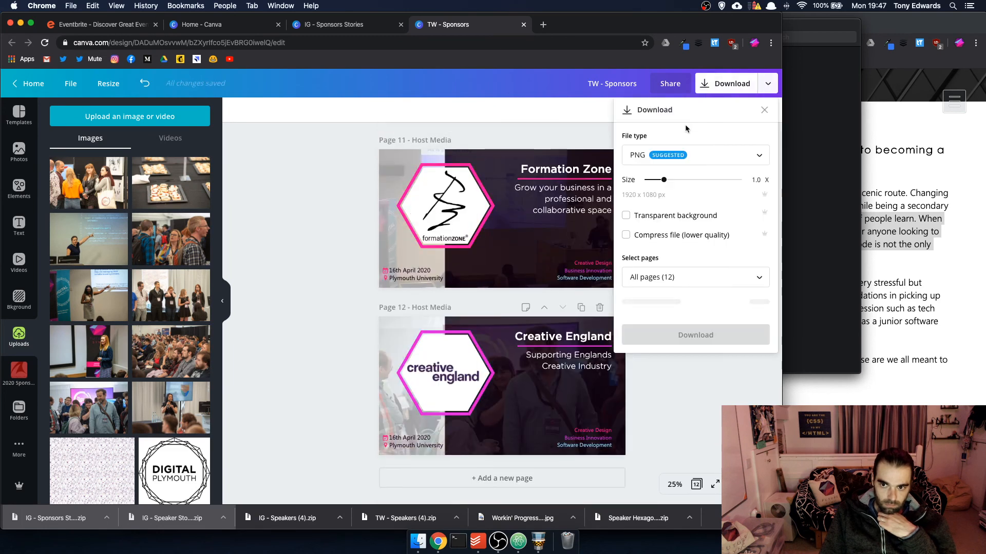
{"action": "left_click", "coordinate": [673, 155]}
{"action": "left_click", "coordinate": [673, 180]}
{"action": "left_click_drag", "start_coordinate": [723, 214], "coordinate": [737, 219]}
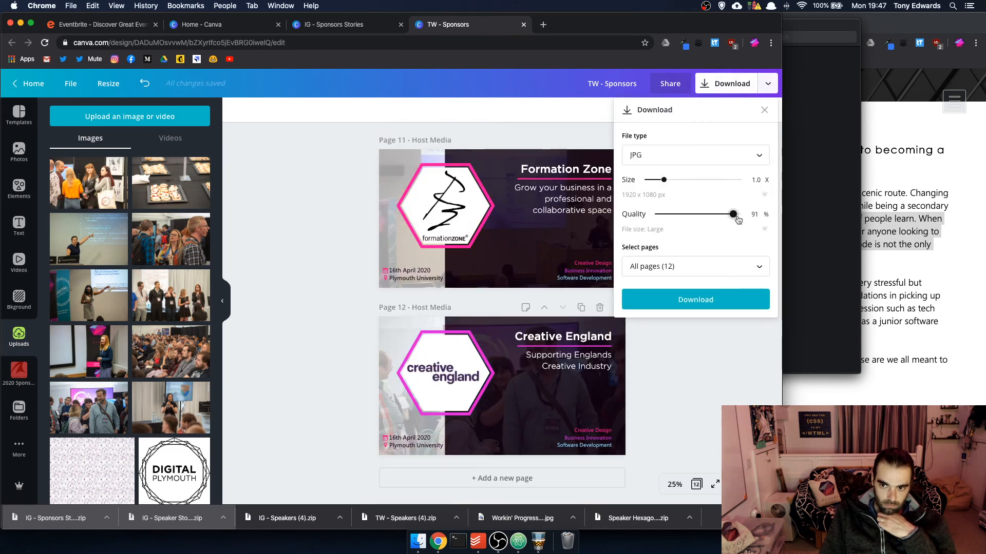
{"action": "left_click", "coordinate": [717, 266]}
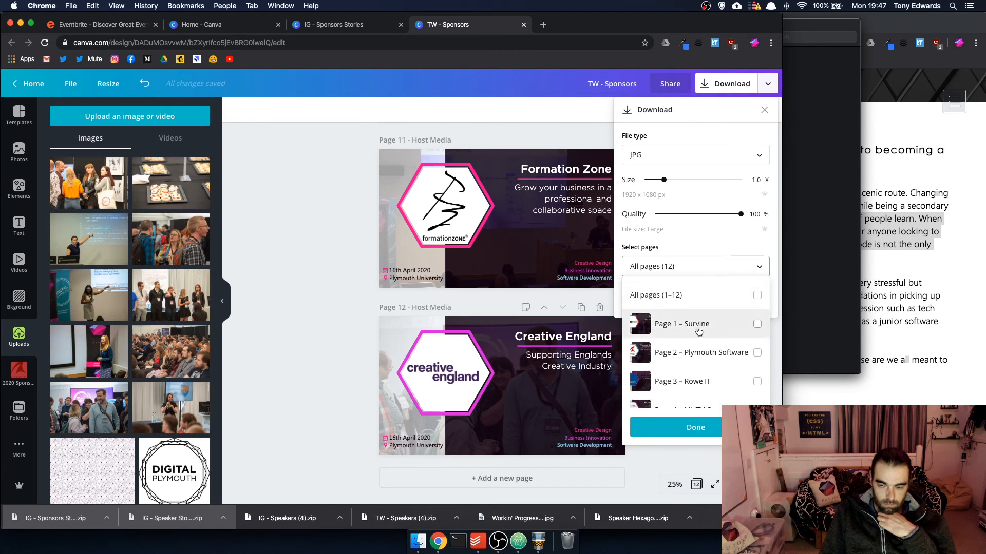
{"action": "scroll", "coordinate": [697, 392], "scroll_direction": "down", "scroll_amount": 3}
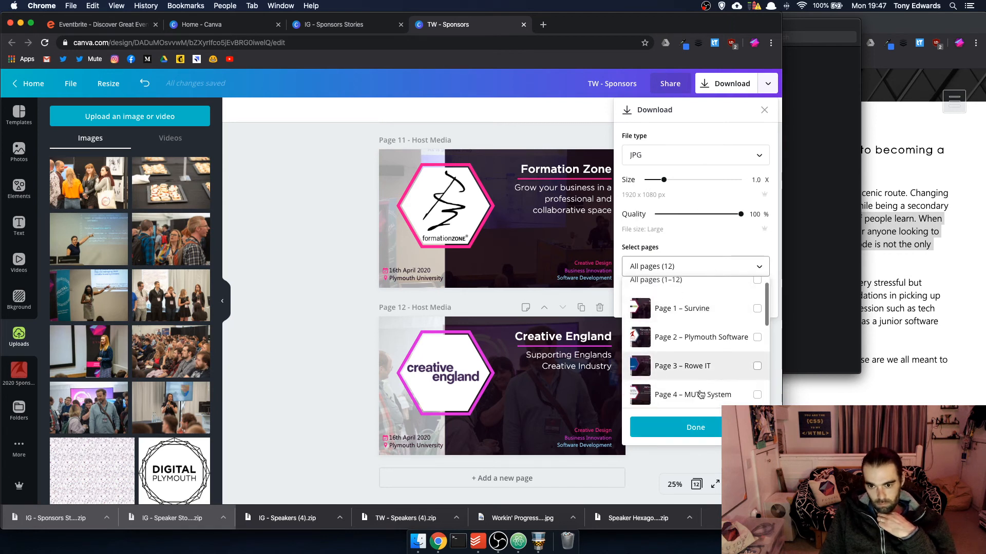
{"action": "left_click", "coordinate": [696, 428]}
Download the 12 pages as JPGs and return to the Canva home page
{"action": "scroll", "coordinate": [280, 322], "scroll_direction": "up", "scroll_amount": 5}
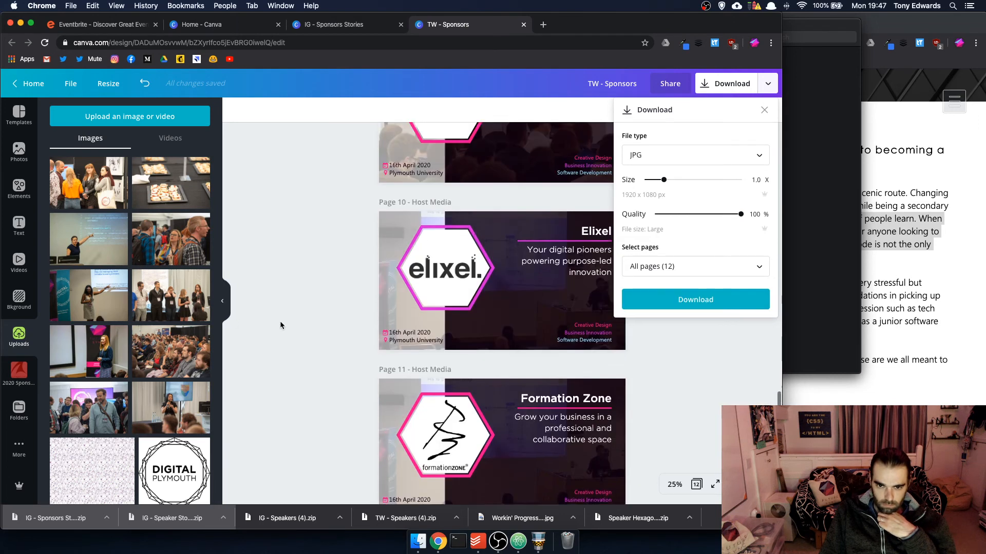
{"action": "scroll", "coordinate": [280, 325], "scroll_direction": "up", "scroll_amount": 15}
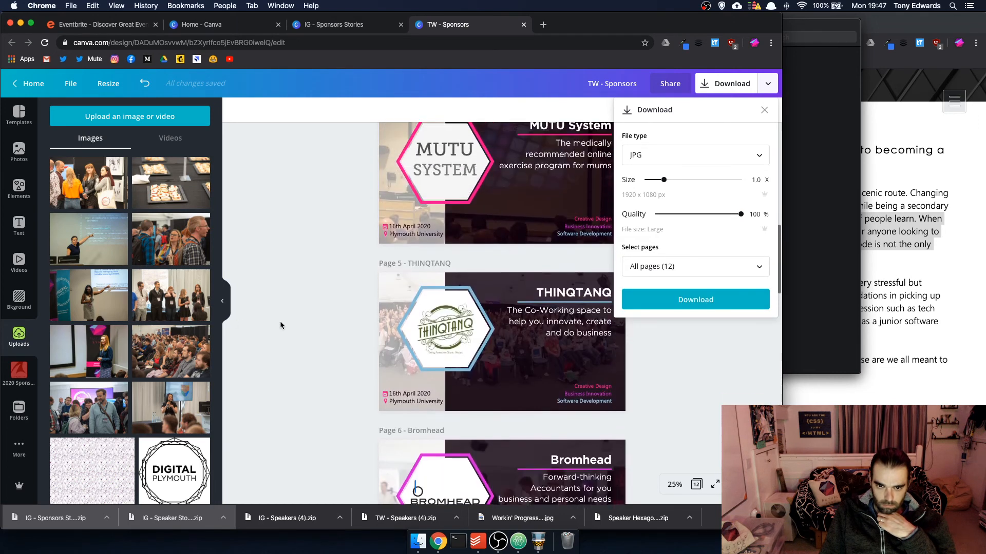
{"action": "scroll", "coordinate": [280, 325], "scroll_direction": "up", "scroll_amount": 8}
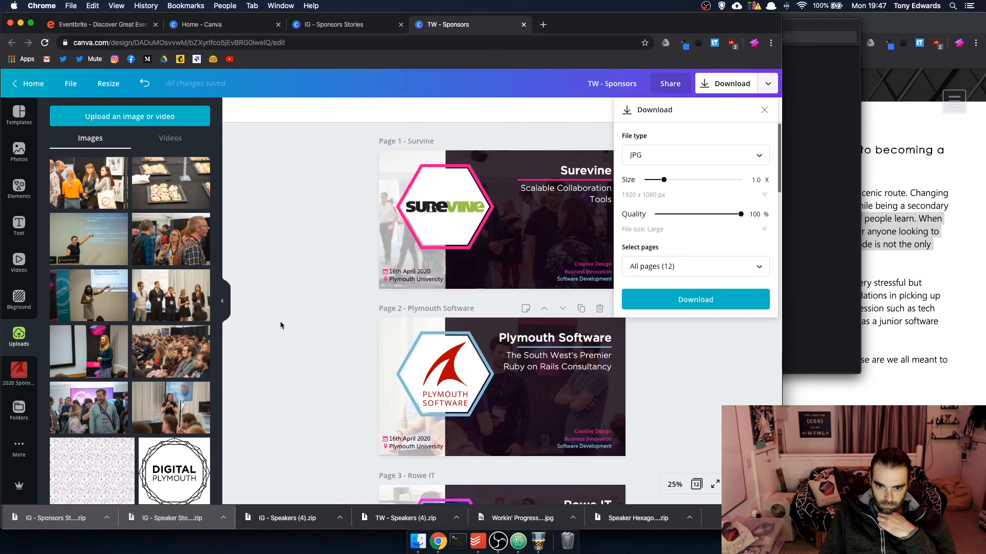
{"action": "scroll", "coordinate": [281, 324], "scroll_direction": "down", "scroll_amount": 10}
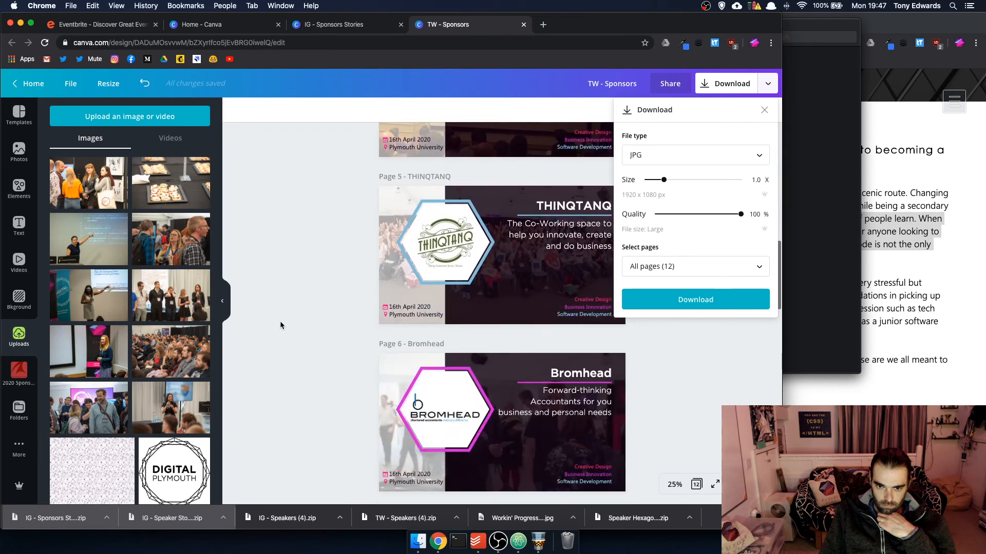
{"action": "scroll", "coordinate": [280, 325], "scroll_direction": "down", "scroll_amount": 8}
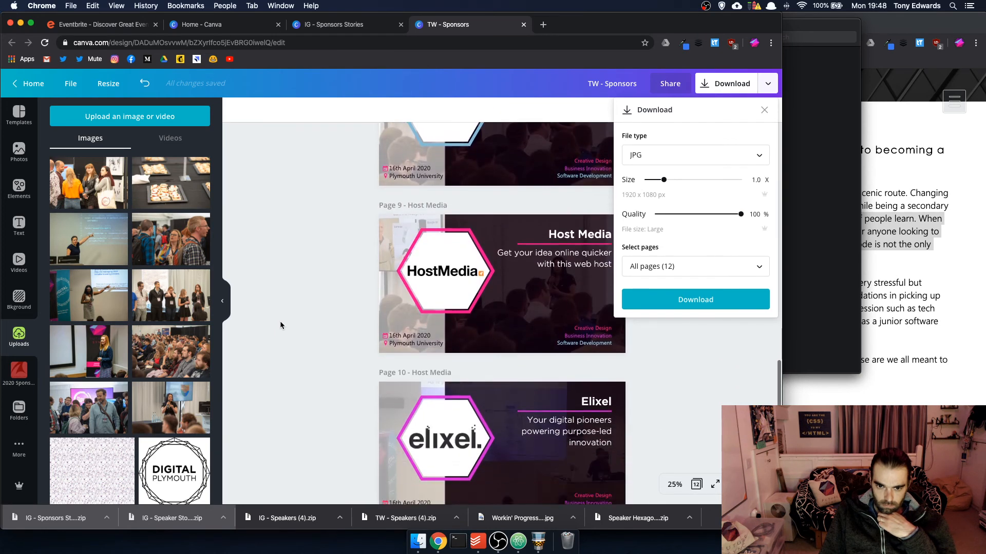
{"action": "scroll", "coordinate": [281, 325], "scroll_direction": "down", "scroll_amount": 5}
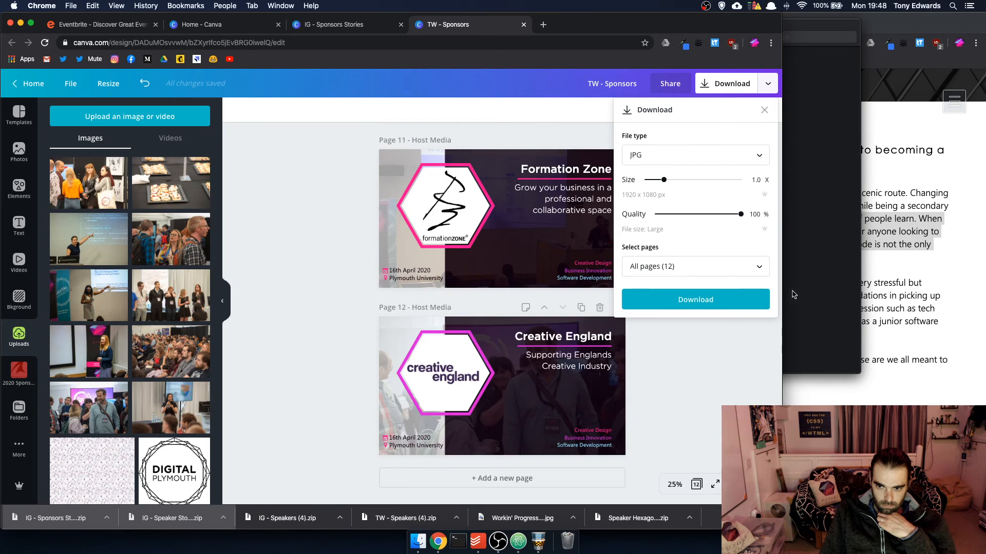
{"action": "left_click", "coordinate": [729, 300]}
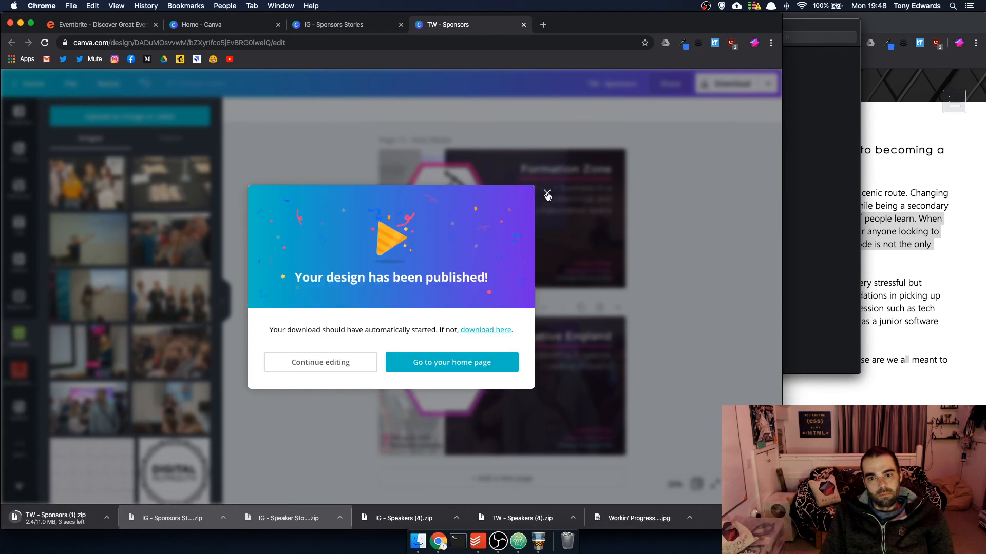
{"action": "left_click", "coordinate": [546, 192]}
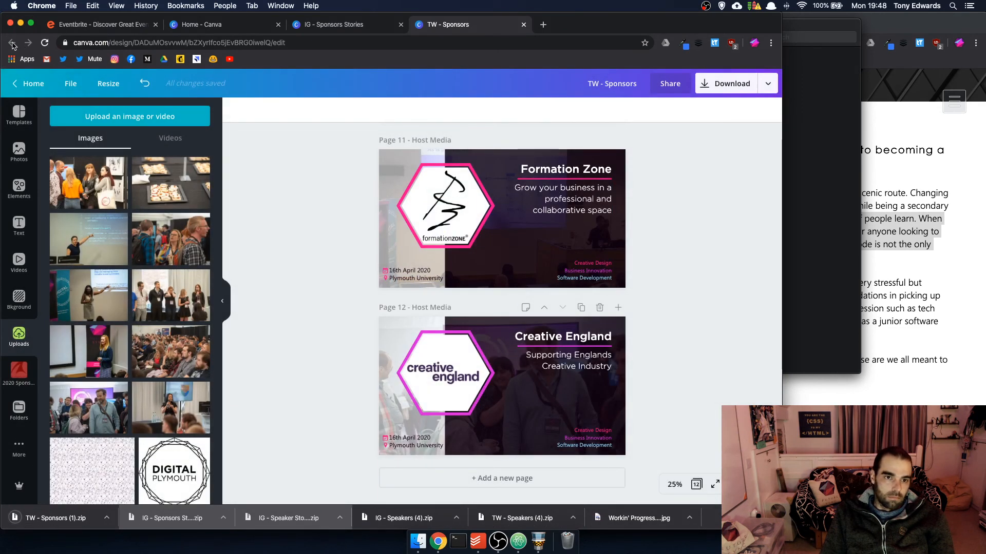
{"action": "left_click", "coordinate": [242, 27]}
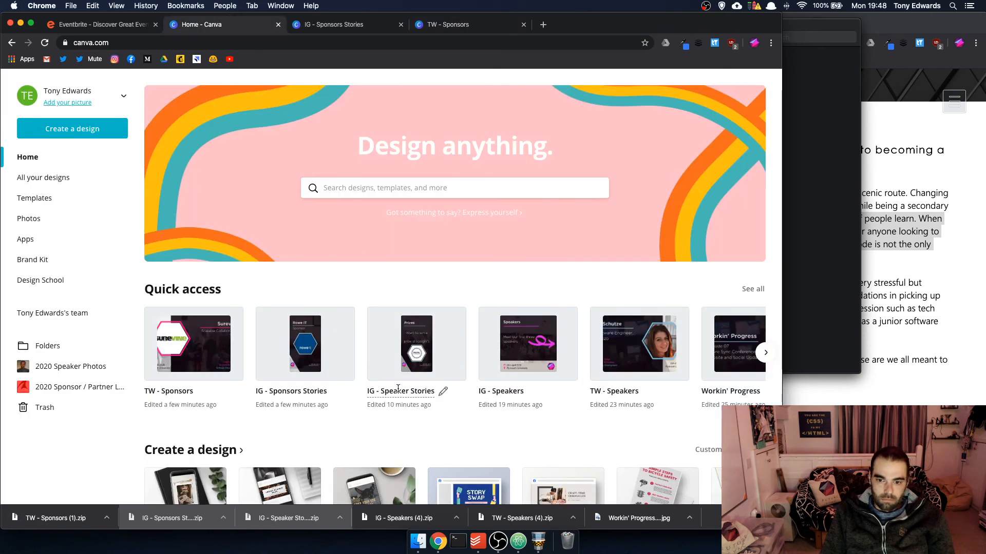
Scroll the Quick access carousel to the IG - Sponsors card and open that design
{"action": "scroll", "coordinate": [455, 343], "scroll_direction": "right", "scroll_amount": 5}
{"action": "scroll", "coordinate": [456, 347], "scroll_direction": "right", "scroll_amount": 10}
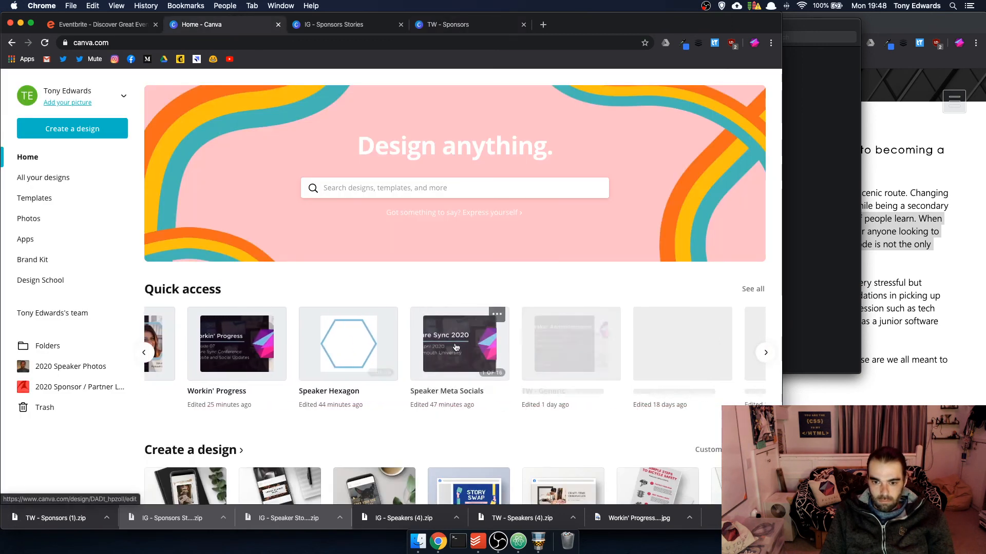
{"action": "scroll", "coordinate": [456, 347], "scroll_direction": "right", "scroll_amount": 3}
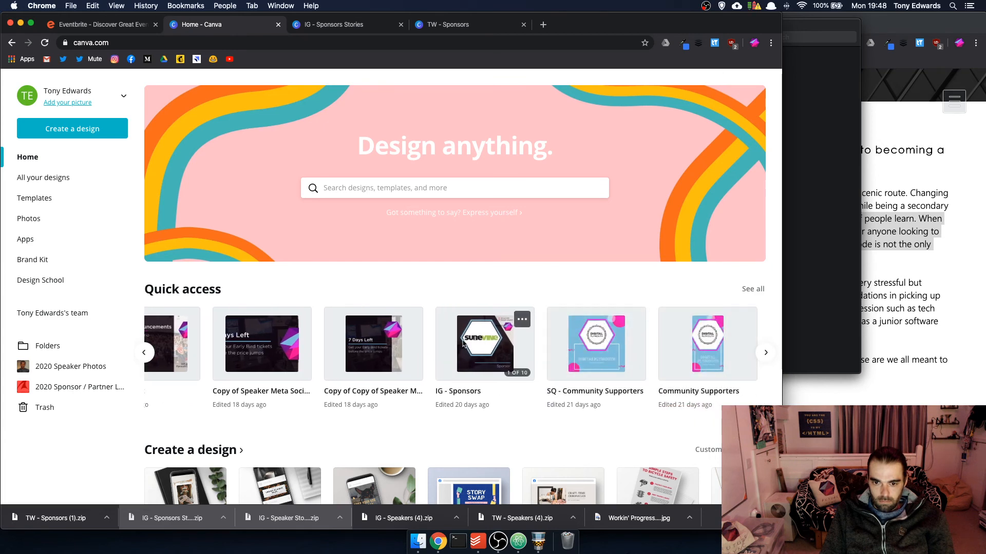
{"action": "left_click", "coordinate": [461, 345]}
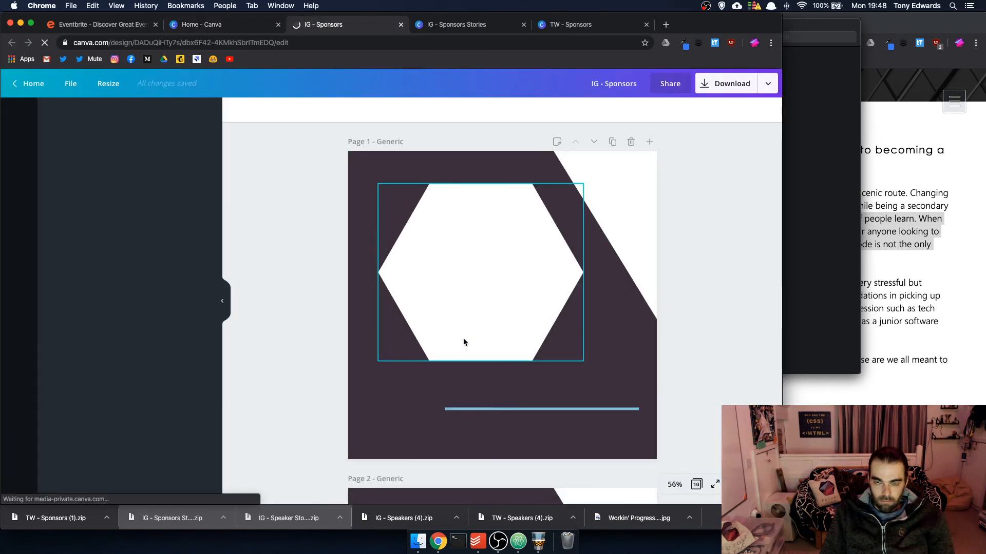
{"action": "scroll", "coordinate": [464, 339], "scroll_direction": "down", "scroll_amount": 10}
{"action": "scroll", "coordinate": [463, 338], "scroll_direction": "down", "scroll_amount": 3}
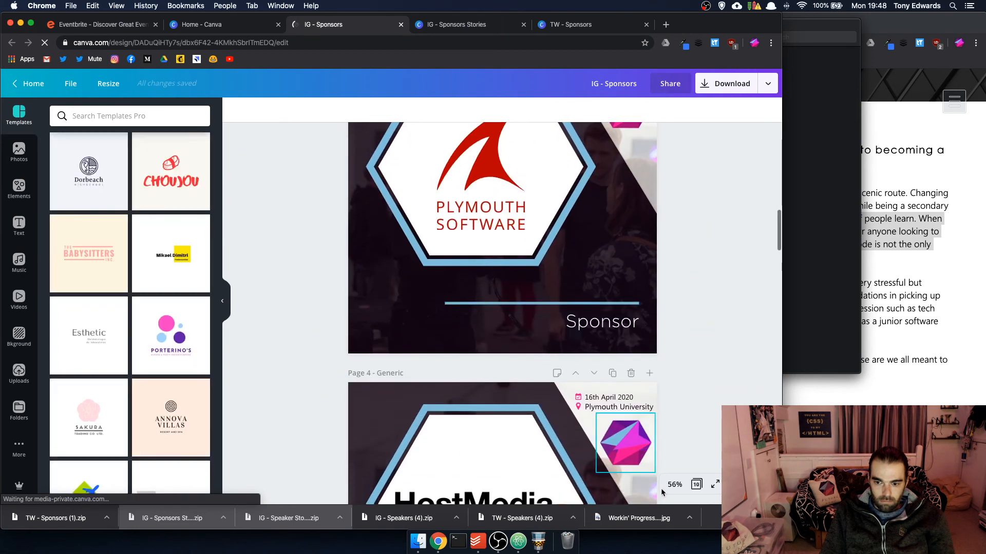
{"action": "left_click", "coordinate": [674, 484]}
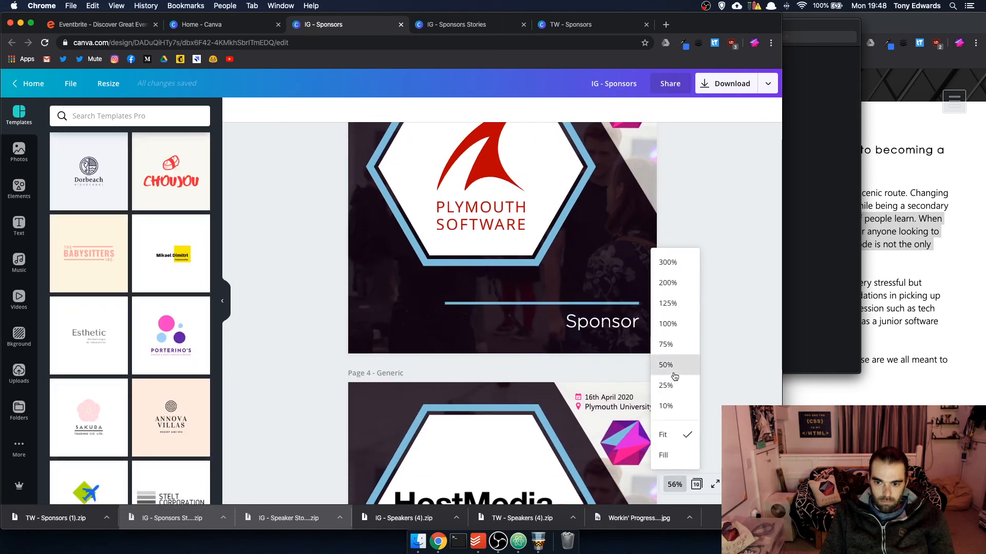
Zoom the canvas out to 25% and duplicate the Elixel partner page 10
{"action": "left_click", "coordinate": [667, 365]}
{"action": "left_click", "coordinate": [667, 484]}
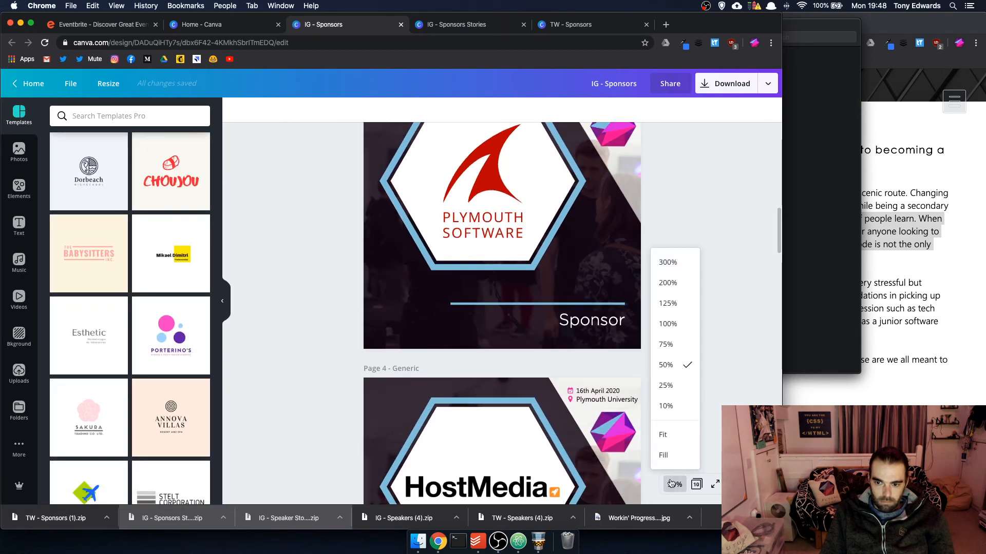
{"action": "left_click", "coordinate": [665, 388]}
{"action": "scroll", "coordinate": [630, 345], "scroll_direction": "down", "scroll_amount": 20}
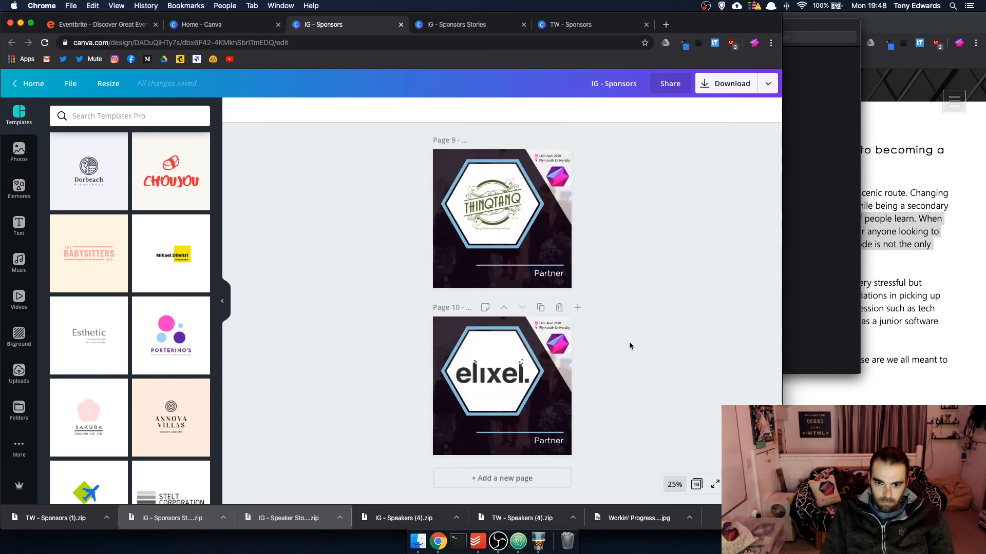
{"action": "left_click", "coordinate": [540, 308]}
Drag the Creative England logo from 2020 Sponsor / Partner Logos into page 11's hexagon and enlarge it
{"action": "left_click", "coordinate": [19, 410]}
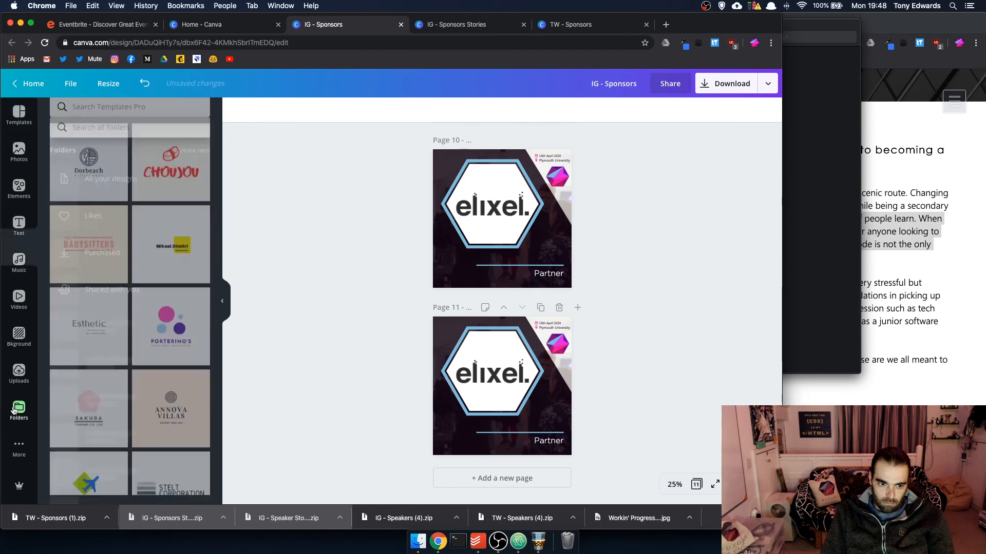
{"action": "left_click", "coordinate": [93, 427]}
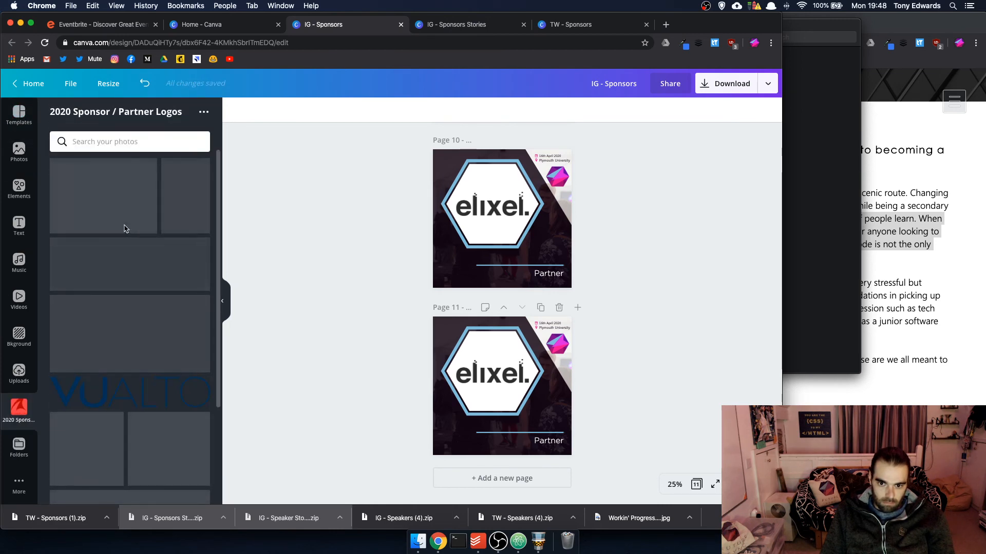
{"action": "left_click_drag", "start_coordinate": [109, 211], "coordinate": [443, 354]}
{"action": "left_click", "coordinate": [494, 378]}
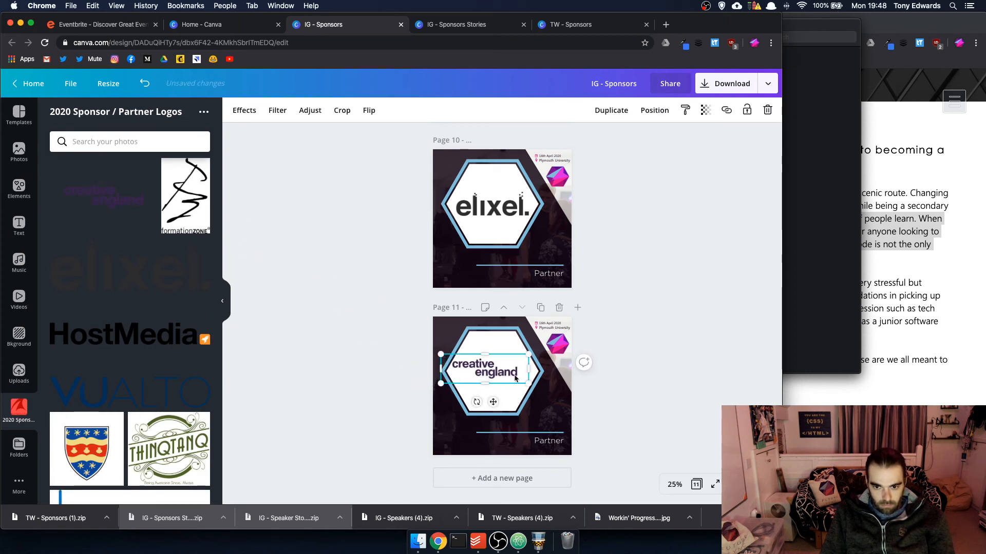
{"action": "left_click_drag", "start_coordinate": [526, 384], "coordinate": [497, 374]}
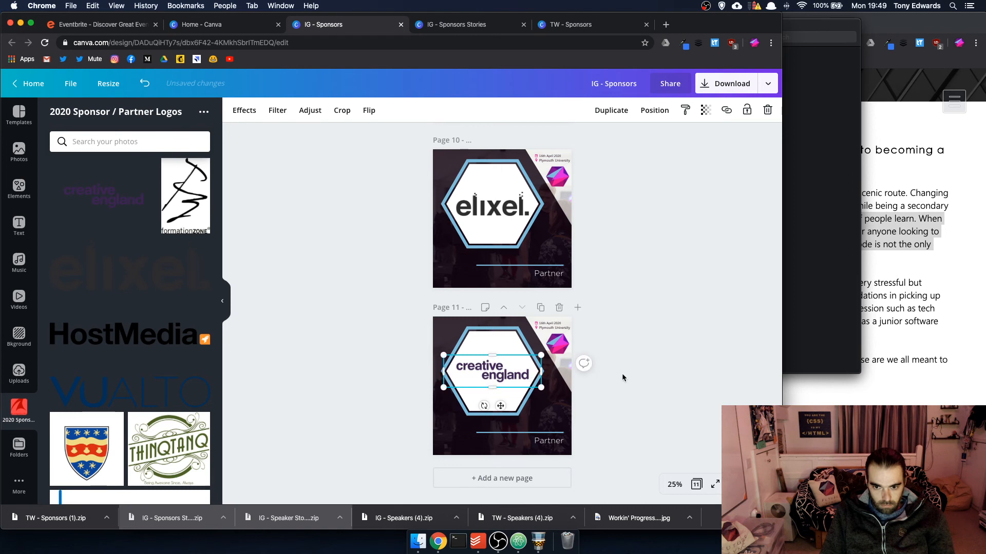
{"action": "left_click", "coordinate": [622, 376]}
Change page 11's Partner caption to read Sponsor
{"action": "left_click", "coordinate": [551, 445]}
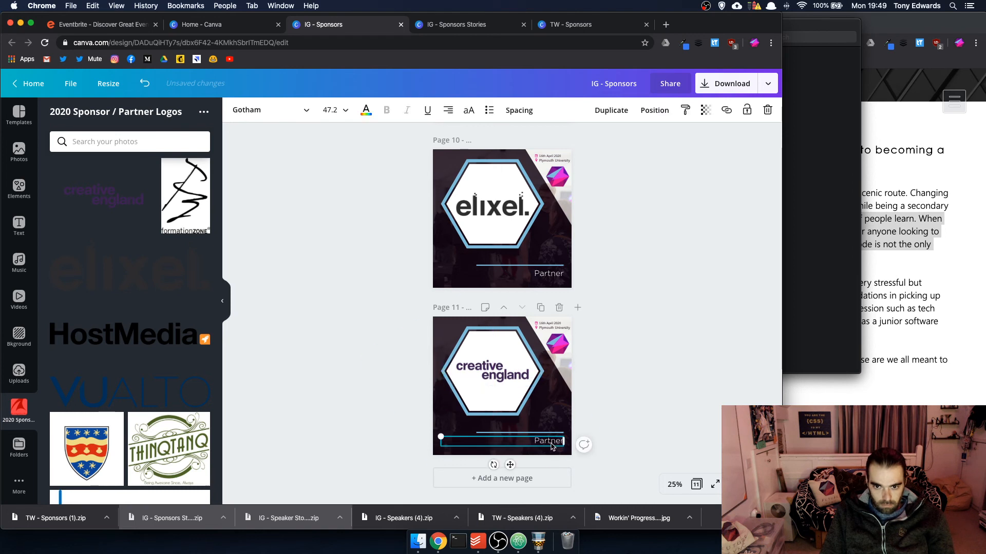
{"action": "type", "text": "Sponsor"}
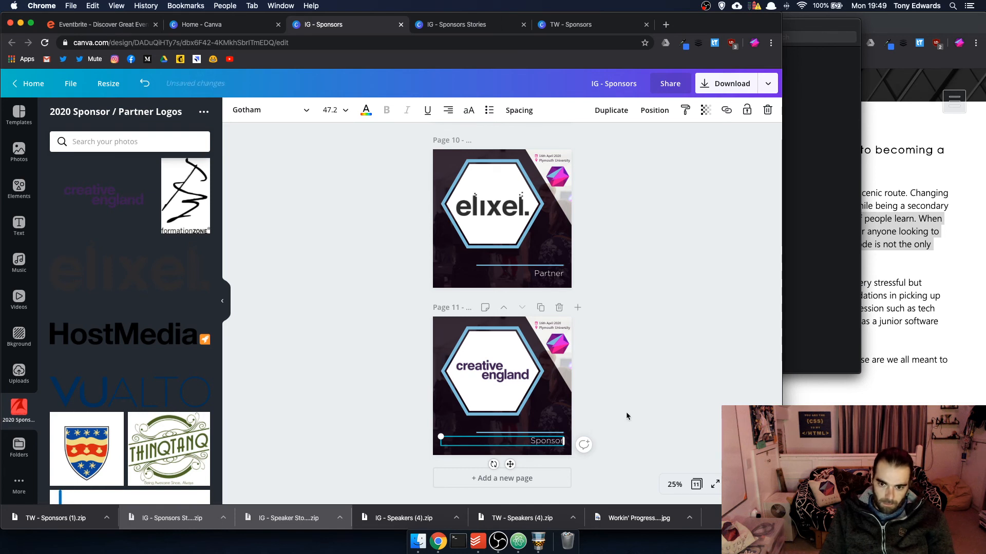
{"action": "left_click", "coordinate": [626, 412]}
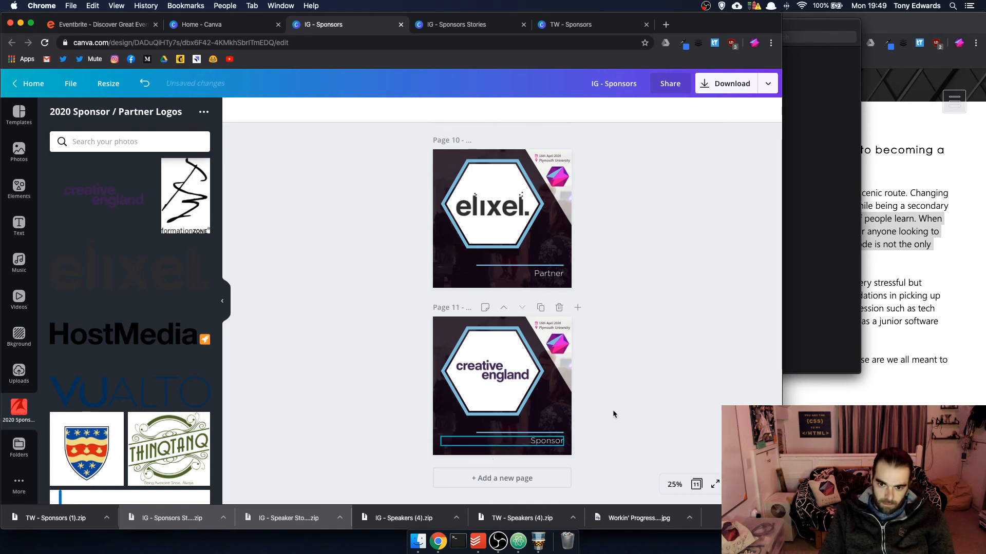
{"action": "scroll", "coordinate": [612, 411], "scroll_direction": "up", "scroll_amount": 5}
{"action": "scroll", "coordinate": [612, 411], "scroll_direction": "down", "scroll_amount": 5}
{"action": "left_click", "coordinate": [543, 342]}
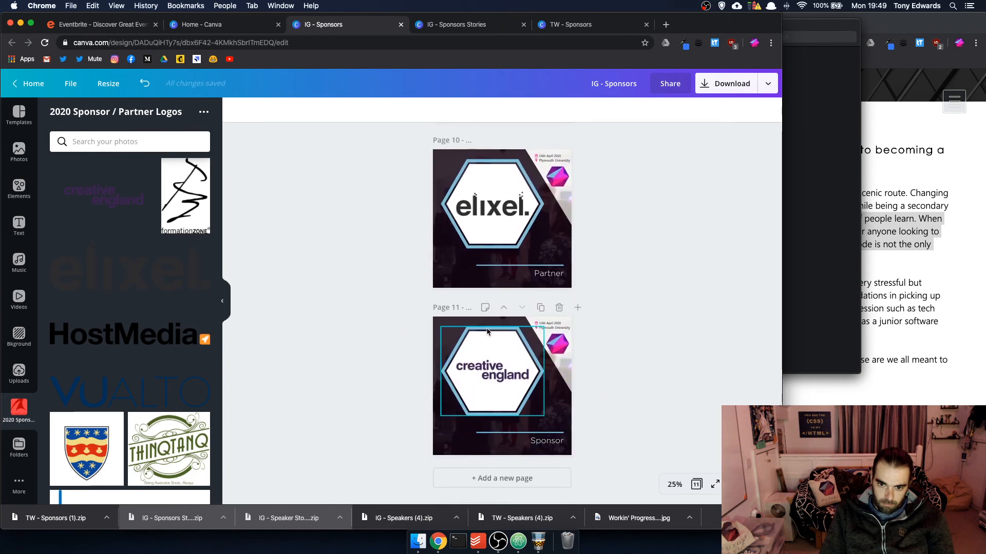
Recolour the hexagon frames pink on page 11 and magenta on pages 9 and 7
{"action": "left_click", "coordinate": [237, 111]}
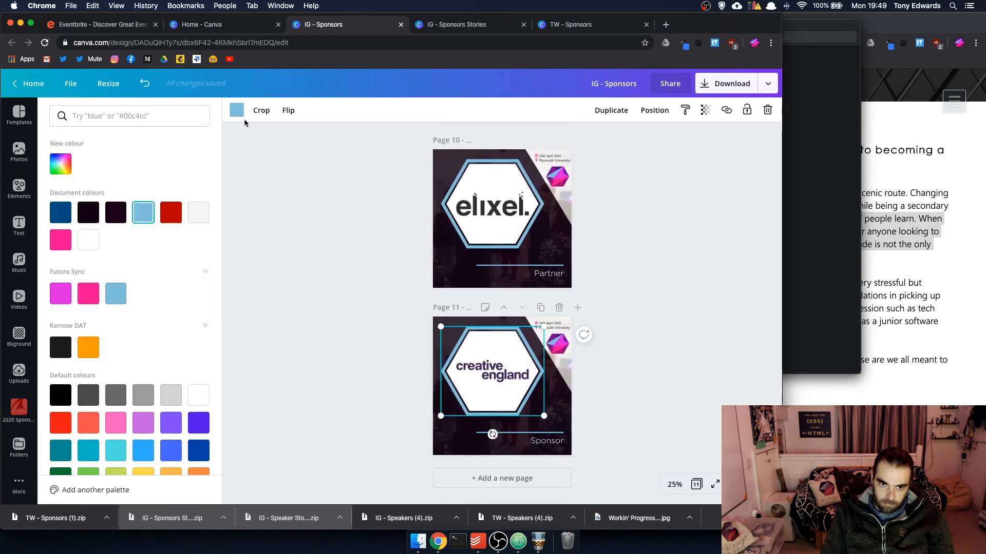
{"action": "left_click", "coordinate": [60, 239]}
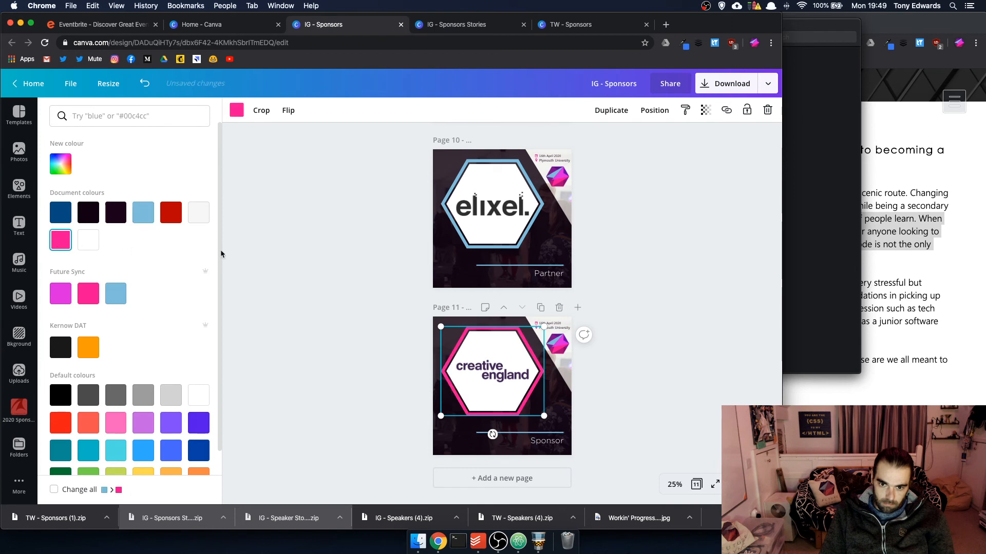
{"action": "scroll", "coordinate": [532, 185], "scroll_direction": "up", "scroll_amount": 2}
{"action": "left_click", "coordinate": [528, 186]}
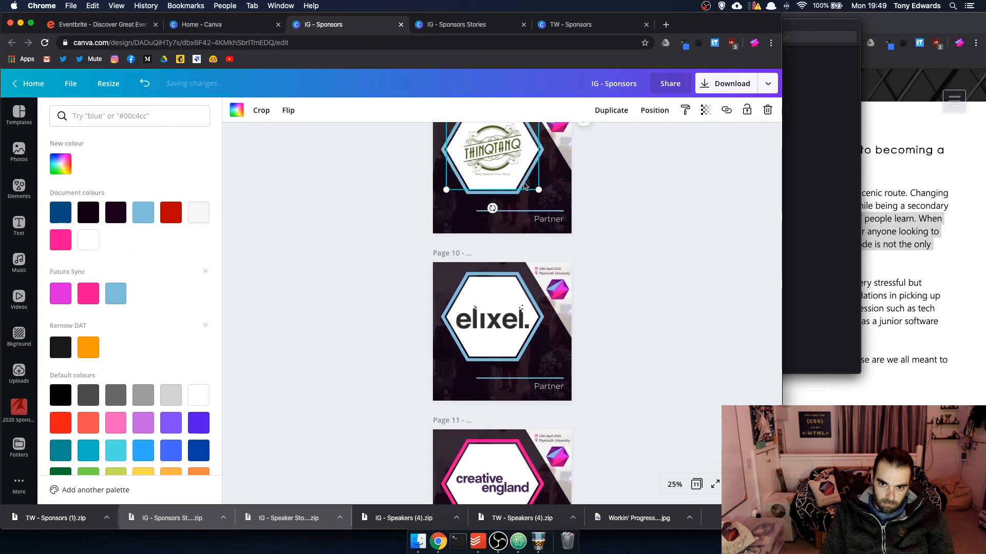
{"action": "left_click", "coordinate": [61, 294]}
{"action": "scroll", "coordinate": [329, 294], "scroll_direction": "up", "scroll_amount": 5}
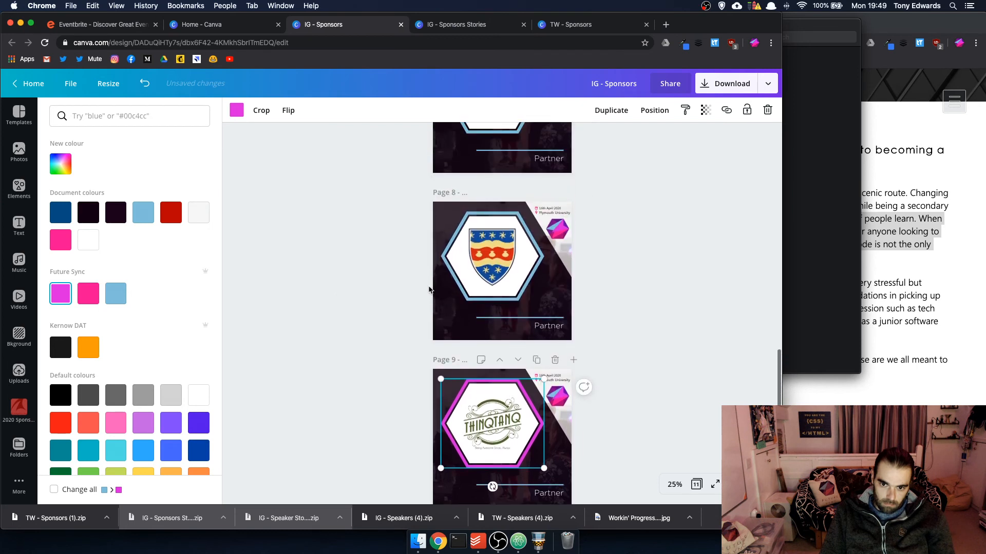
{"action": "scroll", "coordinate": [430, 290], "scroll_direction": "up", "scroll_amount": 3}
{"action": "left_click", "coordinate": [448, 234]}
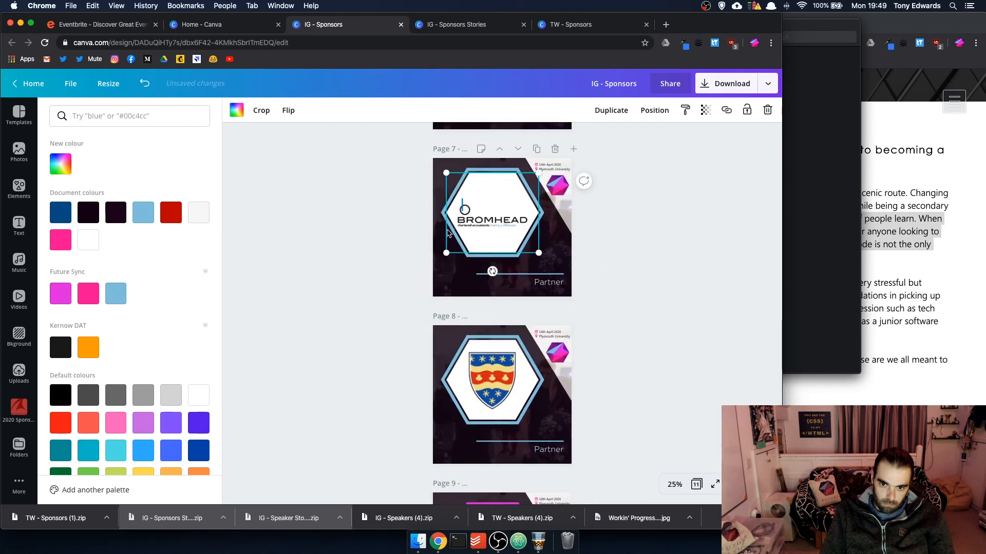
{"action": "left_click", "coordinate": [446, 229]}
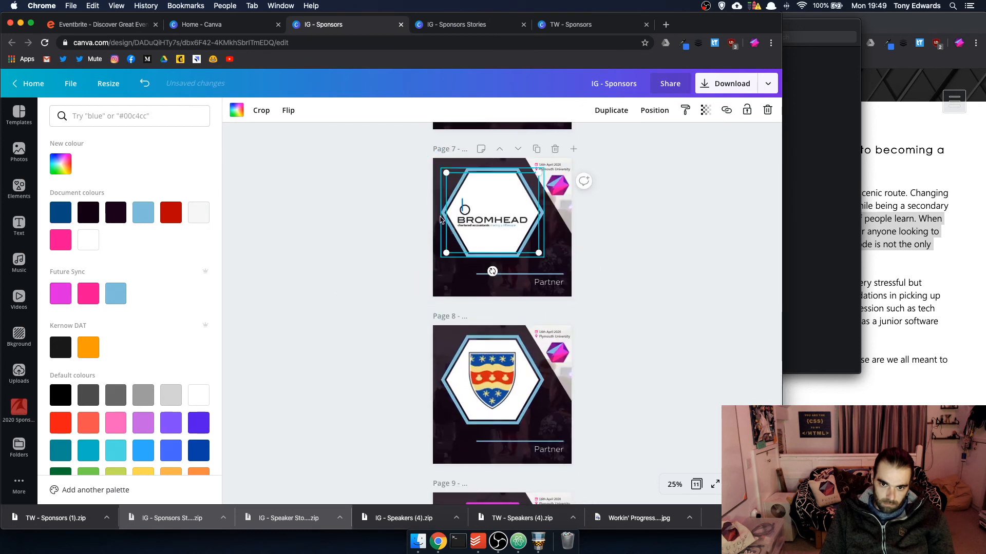
{"action": "left_click", "coordinate": [61, 294]}
Recolour page 5's hexagon frame pink and page 3's frame magenta
{"action": "scroll", "coordinate": [294, 317], "scroll_direction": "up", "scroll_amount": 3}
{"action": "scroll", "coordinate": [297, 322], "scroll_direction": "up", "scroll_amount": 2}
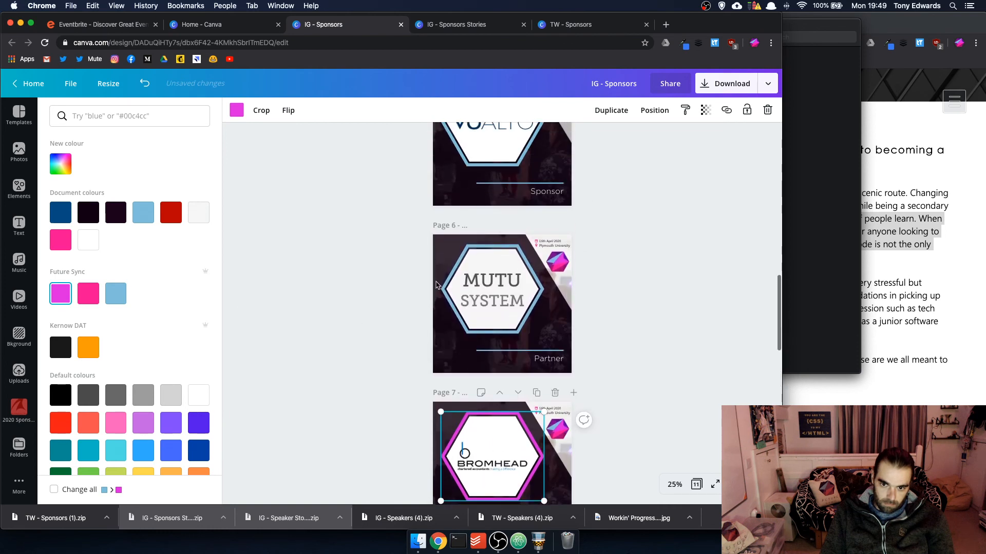
{"action": "scroll", "coordinate": [444, 284], "scroll_direction": "up", "scroll_amount": 3}
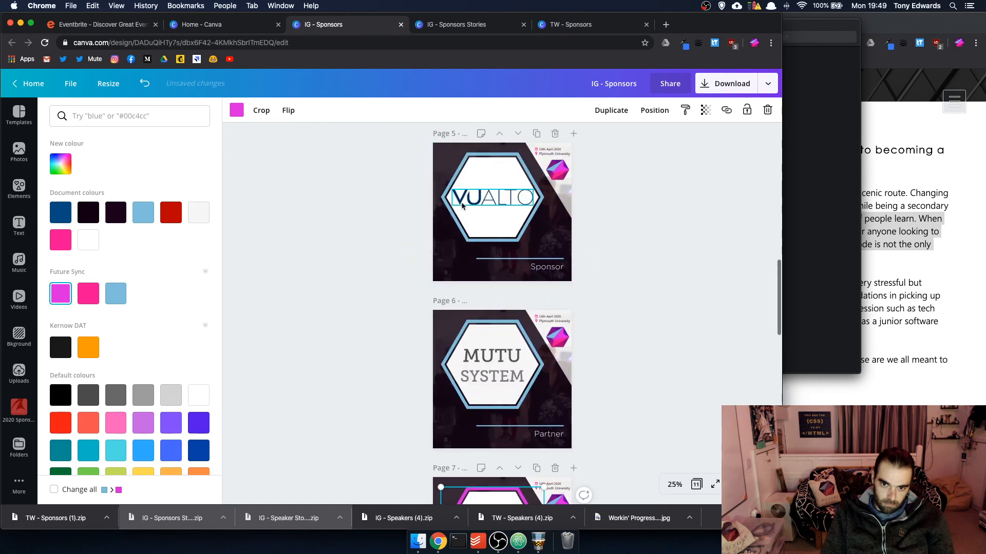
{"action": "left_click", "coordinate": [444, 204]}
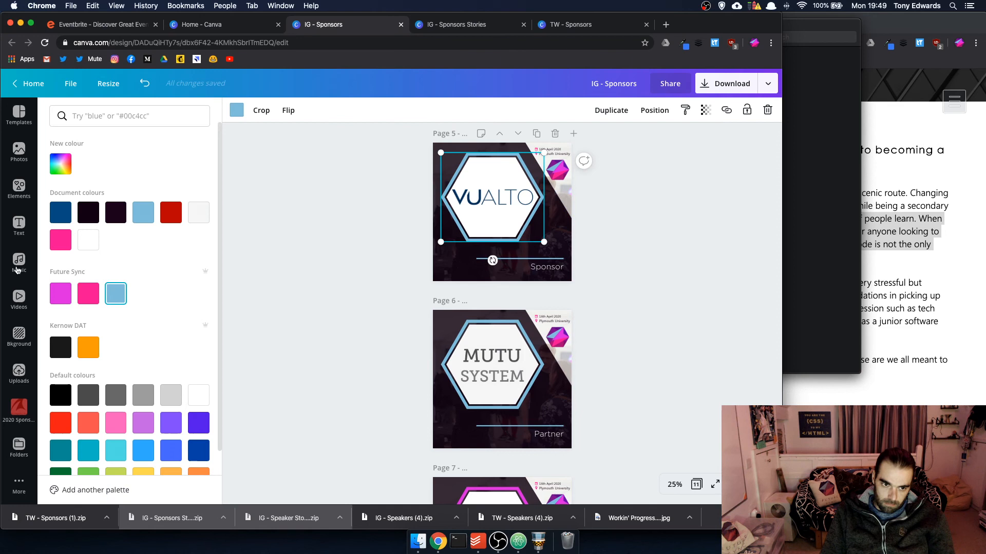
{"action": "left_click", "coordinate": [88, 293]}
{"action": "scroll", "coordinate": [290, 296], "scroll_direction": "up", "scroll_amount": 1}
{"action": "scroll", "coordinate": [290, 292], "scroll_direction": "up", "scroll_amount": 15}
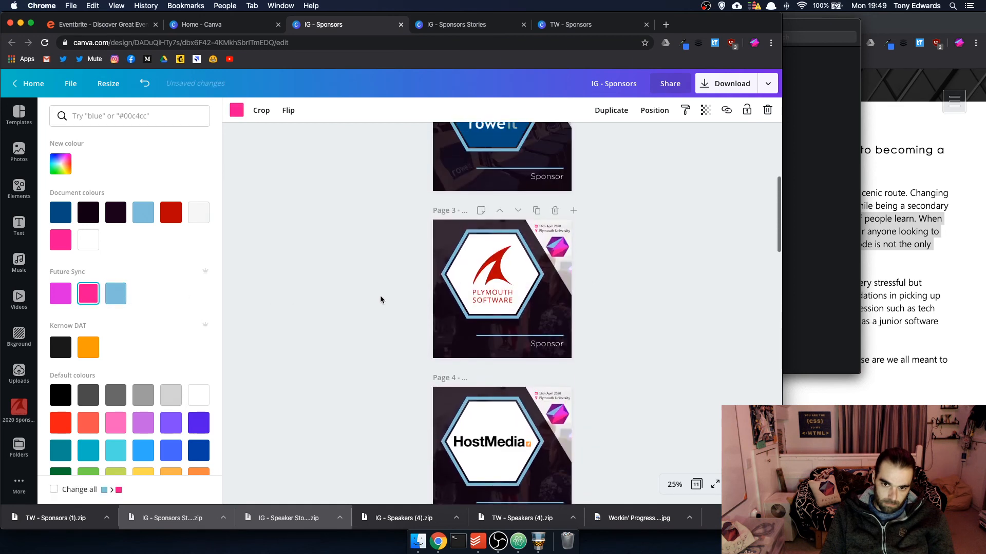
{"action": "left_click", "coordinate": [445, 277]}
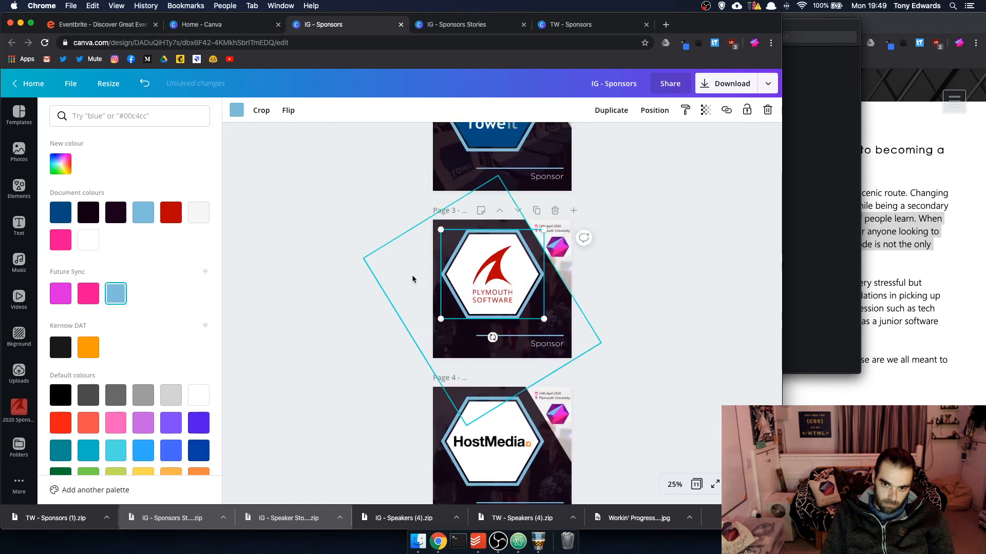
{"action": "left_click", "coordinate": [53, 298]}
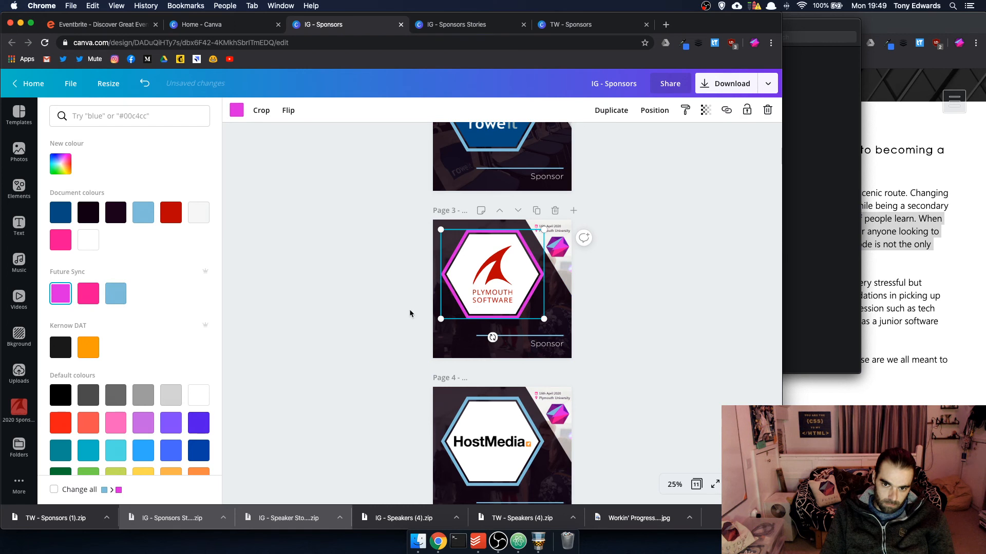
Colour the lines above Sponsor magenta on page 3 and pink on page 5
{"action": "left_click", "coordinate": [511, 334]}
{"action": "scroll", "coordinate": [511, 336], "scroll_direction": "down", "scroll_amount": 1}
{"action": "left_click", "coordinate": [60, 294]}
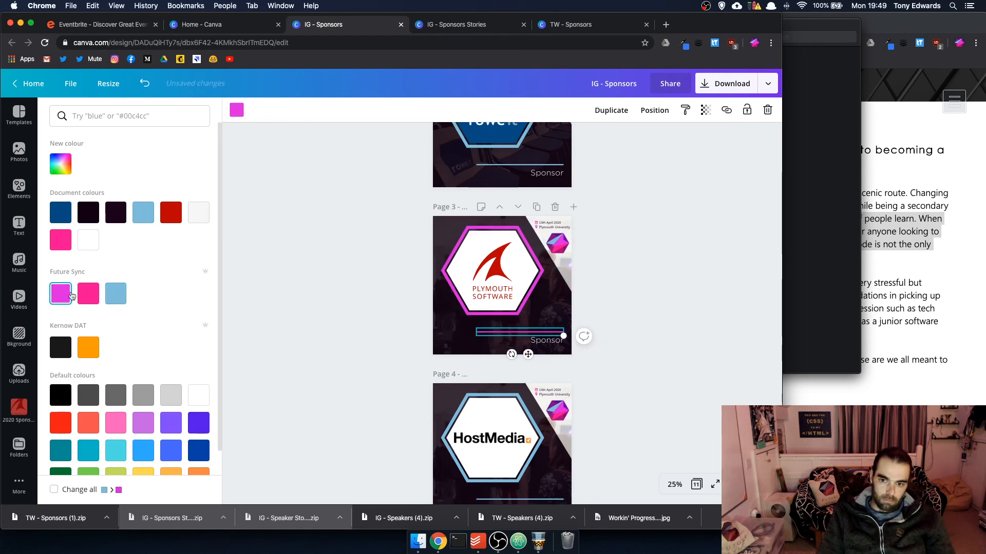
{"action": "scroll", "coordinate": [400, 371], "scroll_direction": "down", "scroll_amount": 6}
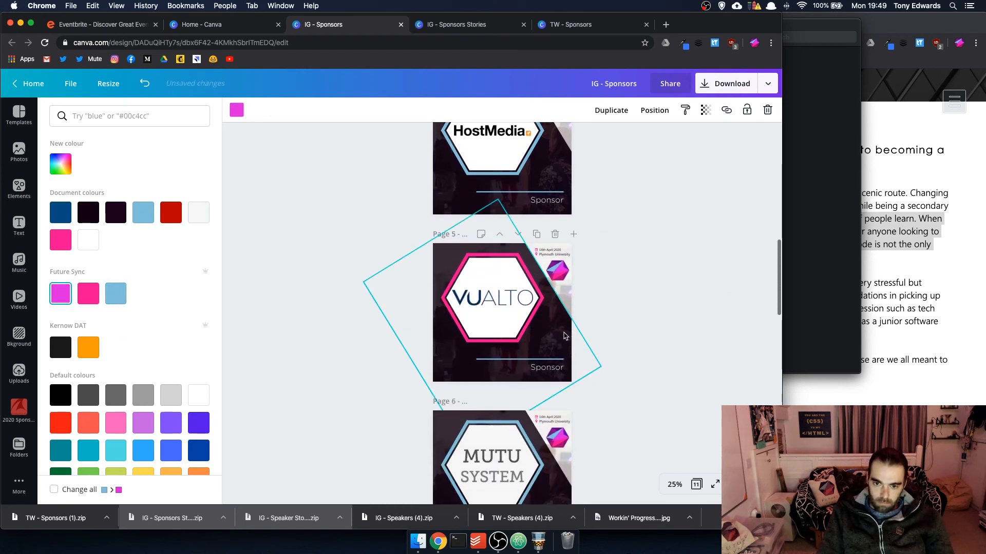
{"action": "left_click", "coordinate": [511, 362]}
{"action": "left_click", "coordinate": [55, 298]}
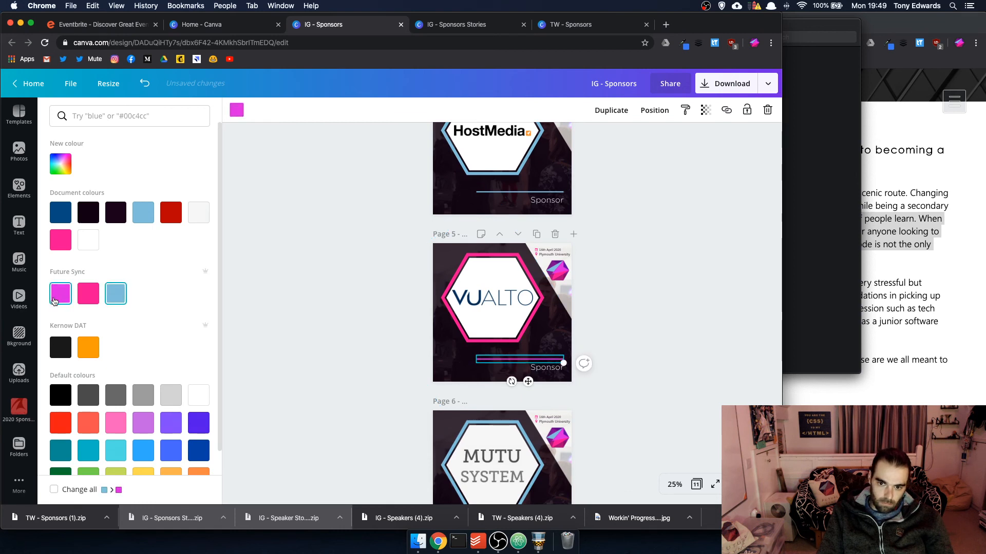
{"action": "left_click", "coordinate": [89, 294]}
Colour the Partner lines on pages 7 and 9 magenta and page 11's Sponsor line pink
{"action": "scroll", "coordinate": [305, 352], "scroll_direction": "down", "scroll_amount": 6}
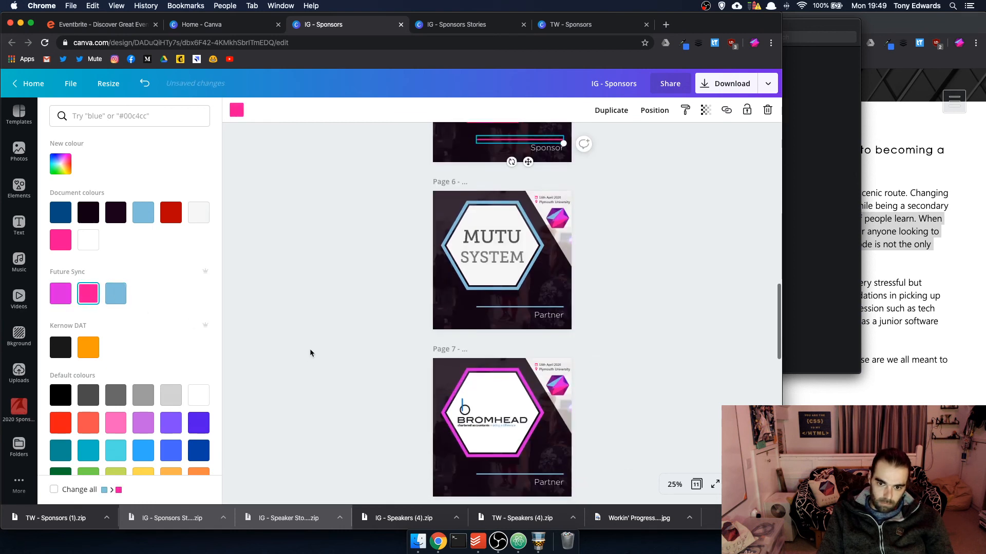
{"action": "left_click", "coordinate": [519, 409]}
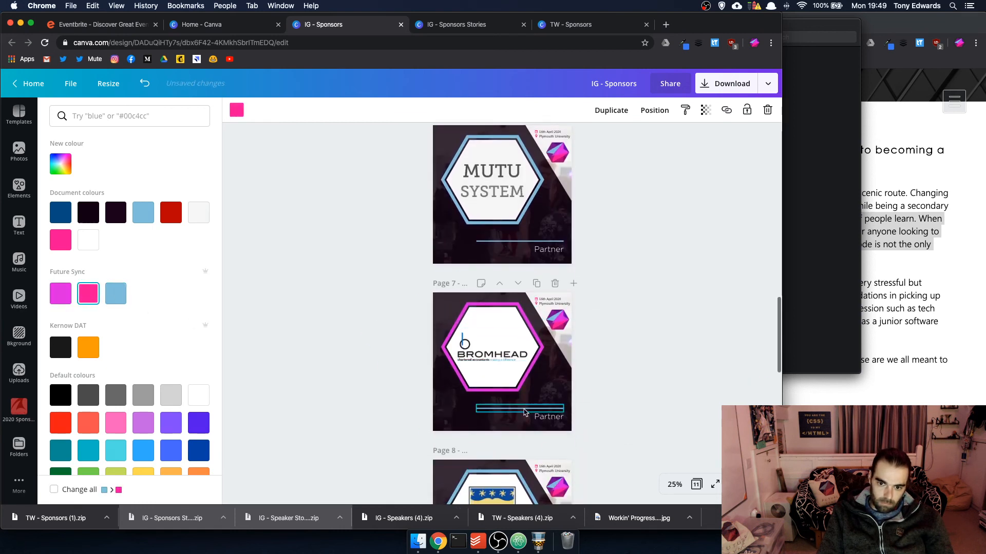
{"action": "left_click", "coordinate": [57, 300]}
{"action": "scroll", "coordinate": [384, 328], "scroll_direction": "down", "scroll_amount": 8}
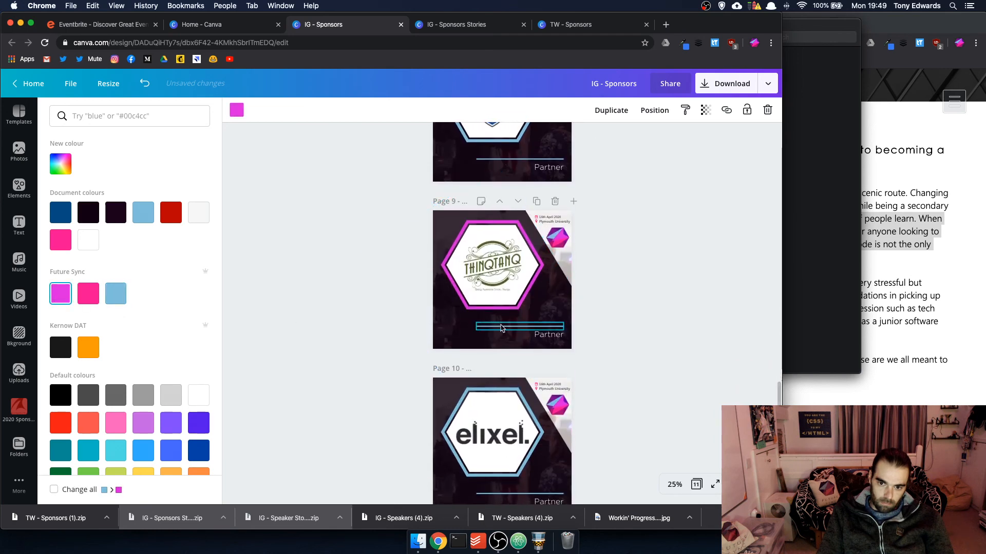
{"action": "left_click", "coordinate": [502, 327]}
{"action": "left_click", "coordinate": [56, 299]}
{"action": "scroll", "coordinate": [509, 308], "scroll_direction": "down", "scroll_amount": 5}
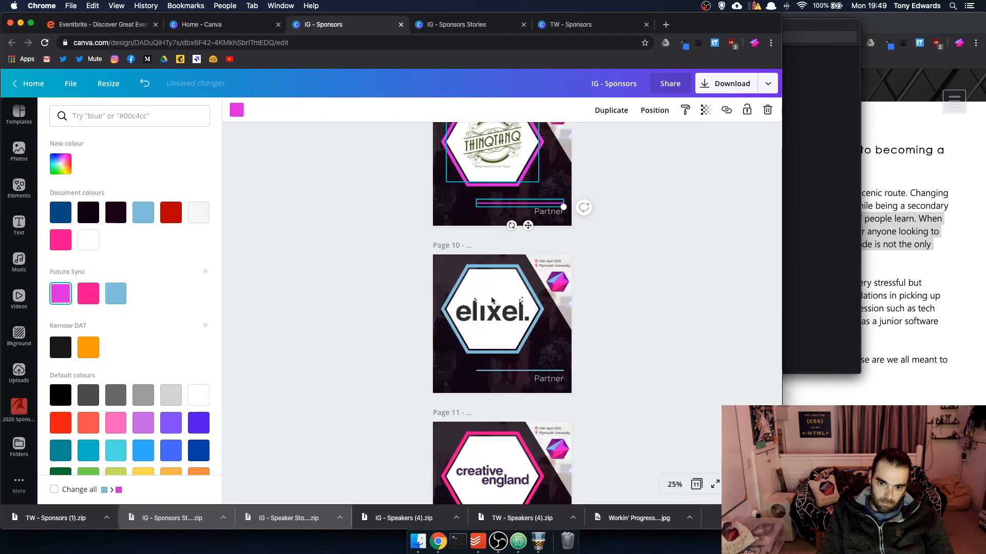
{"action": "left_click", "coordinate": [518, 436]}
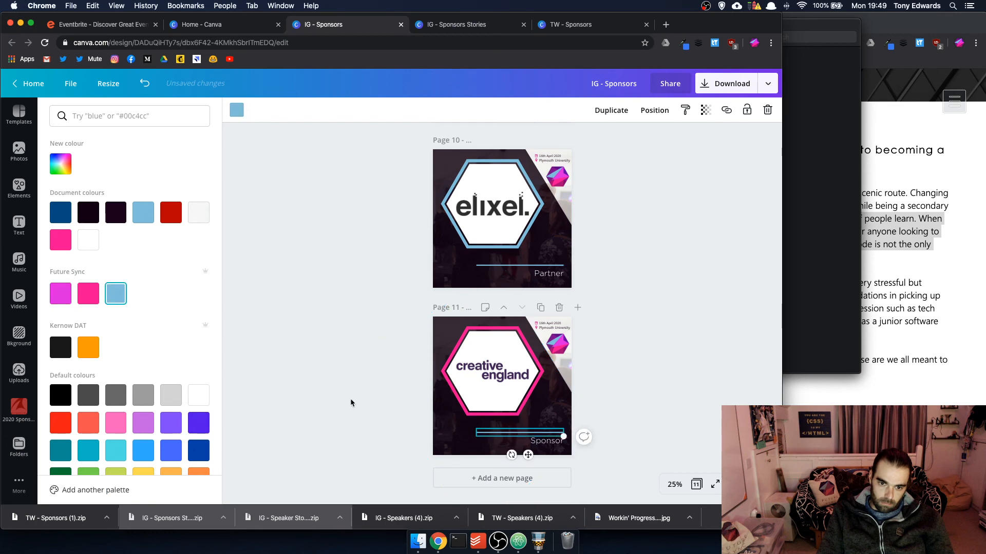
{"action": "left_click", "coordinate": [85, 294]}
{"action": "left_click", "coordinate": [338, 292]}
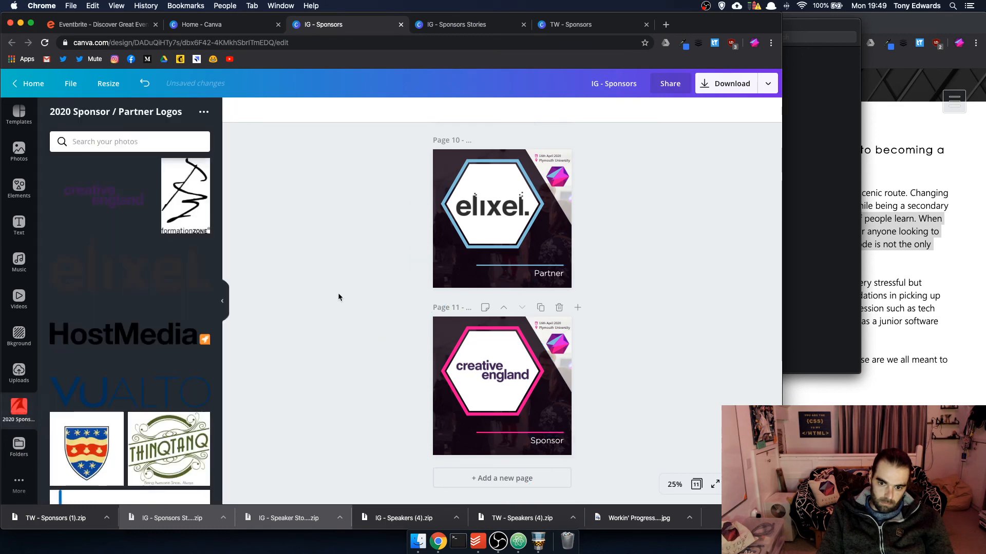
{"action": "scroll", "coordinate": [340, 292], "scroll_direction": "up", "scroll_amount": 8}
{"action": "scroll", "coordinate": [341, 293], "scroll_direction": "up", "scroll_amount": 10}
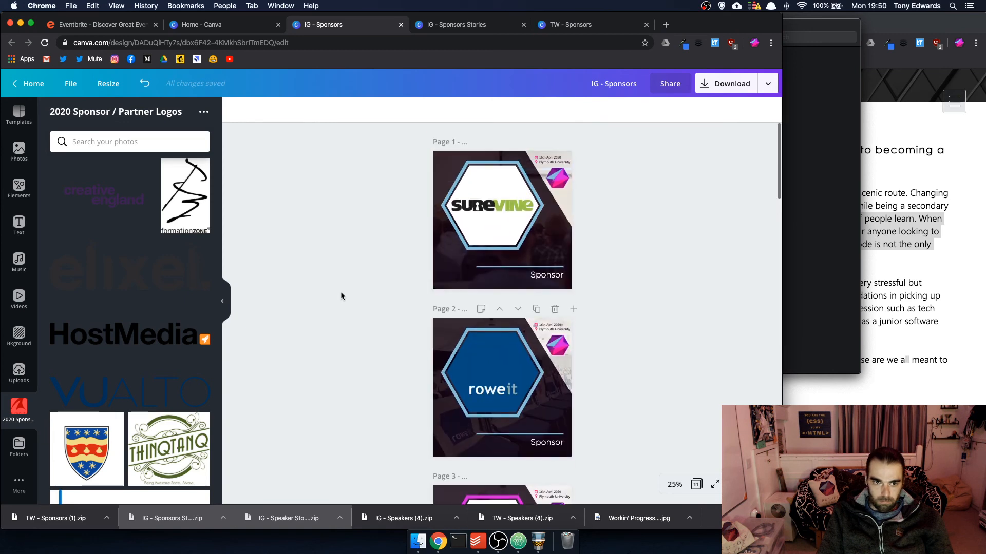
Load futuresync.co.uk in a new tab, review its speaker hexagons, then return to IG - Sponsors Stories
{"action": "left_click", "coordinate": [666, 24]}
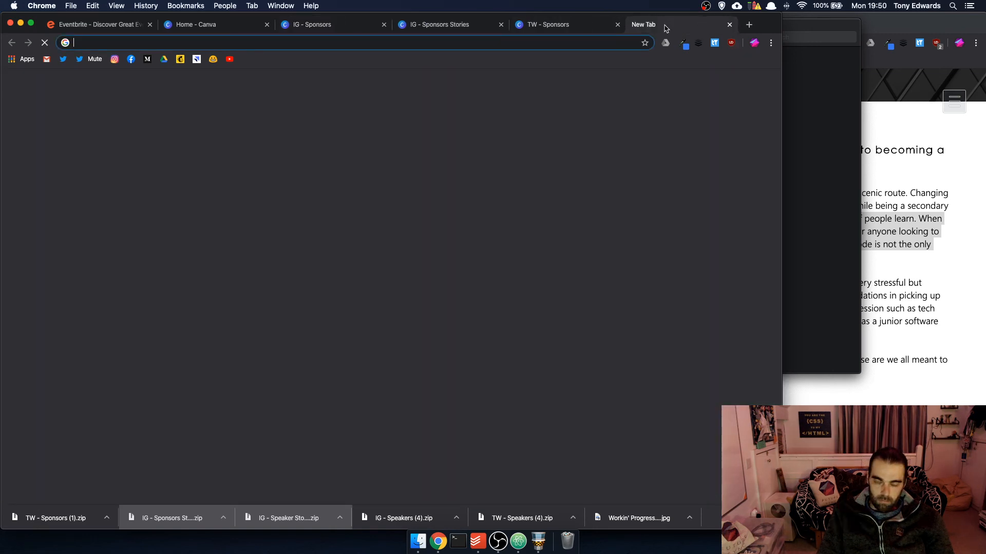
{"action": "type", "text": "future"}
{"action": "key", "text": "Return"}
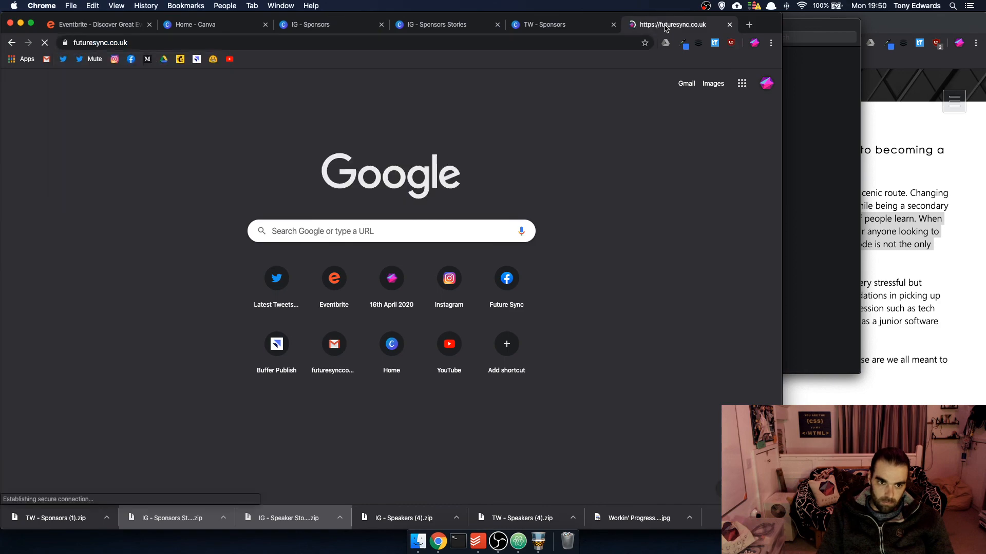
{"action": "scroll", "coordinate": [382, 323], "scroll_direction": "down", "scroll_amount": 20}
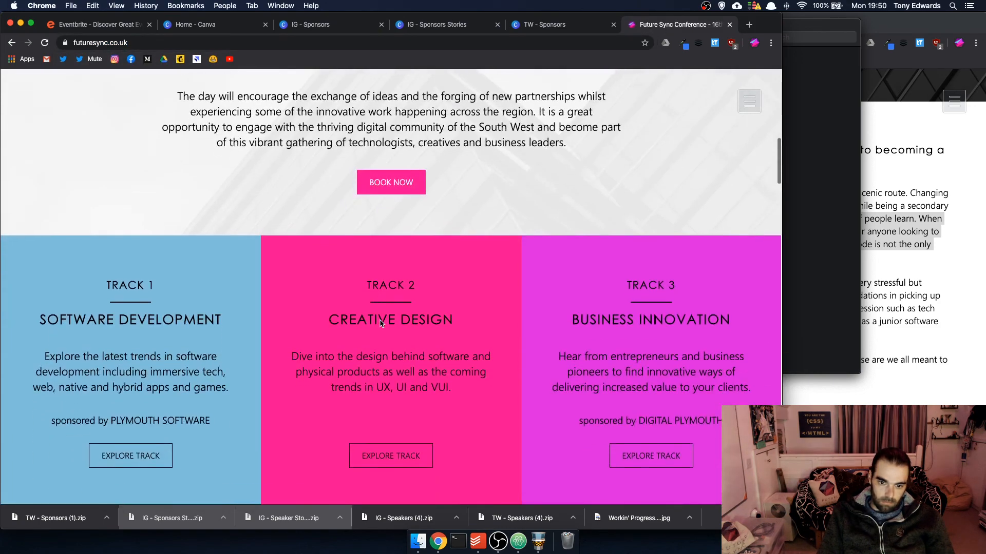
{"action": "scroll", "coordinate": [380, 322], "scroll_direction": "down", "scroll_amount": 20}
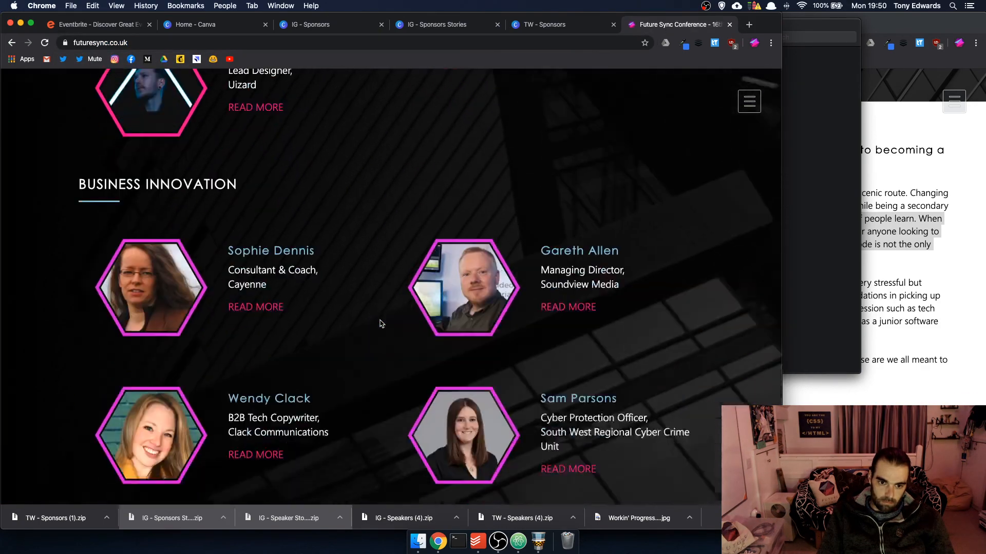
{"action": "scroll", "coordinate": [380, 323], "scroll_direction": "up", "scroll_amount": 10}
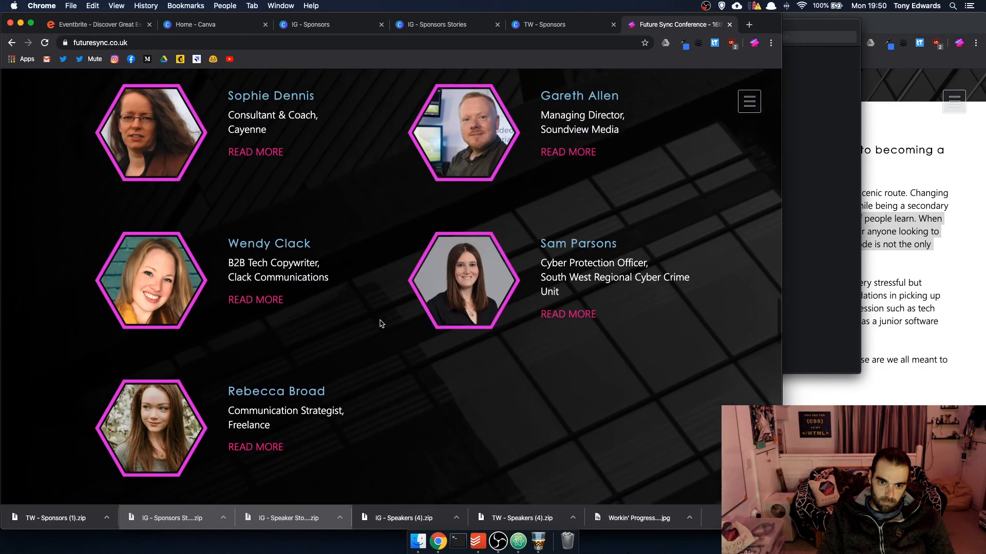
{"action": "scroll", "coordinate": [381, 324], "scroll_direction": "down", "scroll_amount": 1}
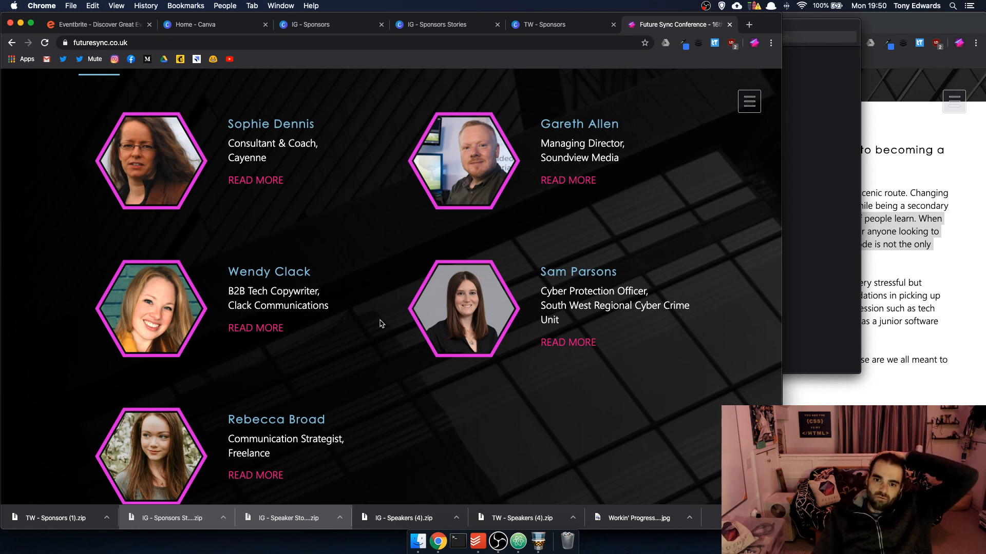
{"action": "scroll", "coordinate": [381, 323], "scroll_direction": "down", "scroll_amount": 5}
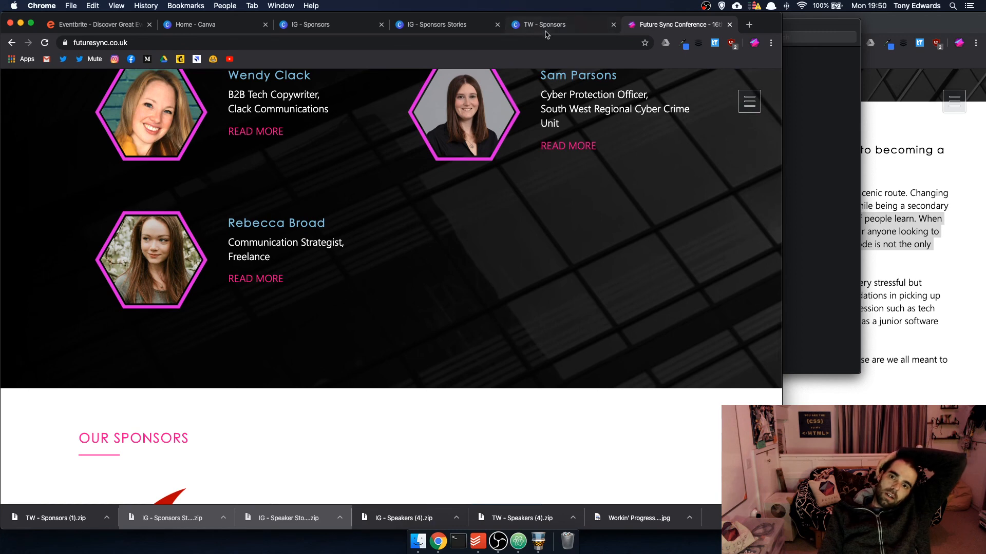
{"action": "left_click", "coordinate": [463, 27]}
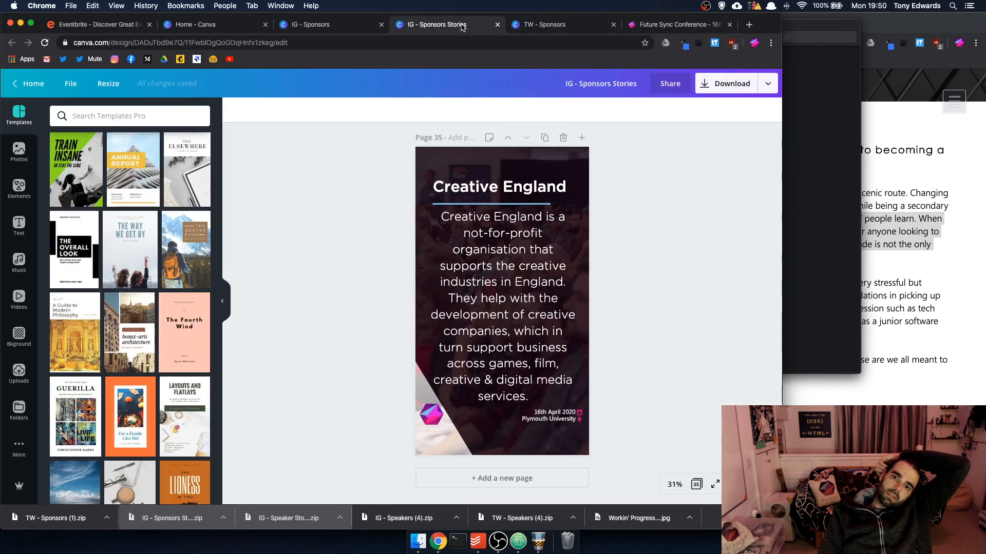
Scroll through the pages of the IG - Sponsors design
{"action": "left_click", "coordinate": [324, 26]}
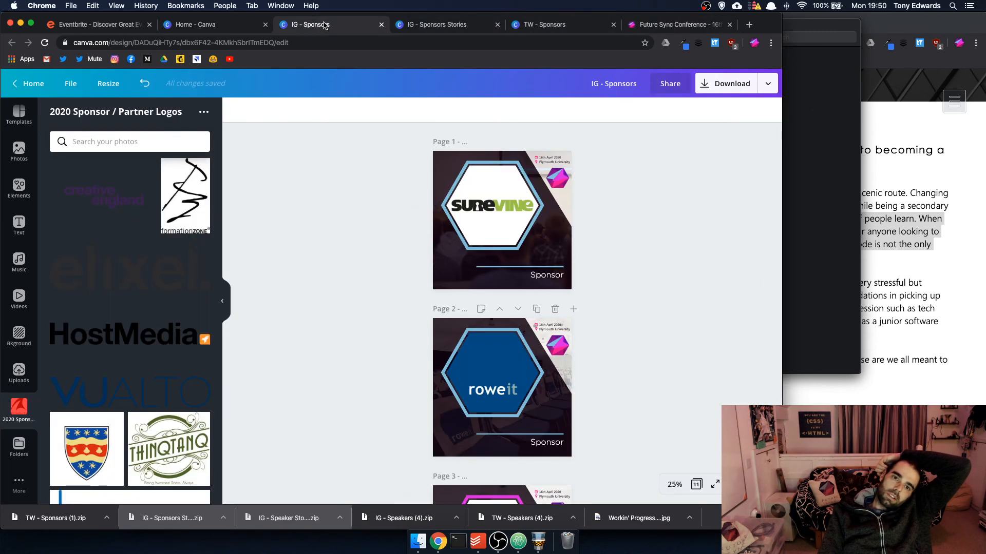
{"action": "scroll", "coordinate": [489, 248], "scroll_direction": "down", "scroll_amount": 20}
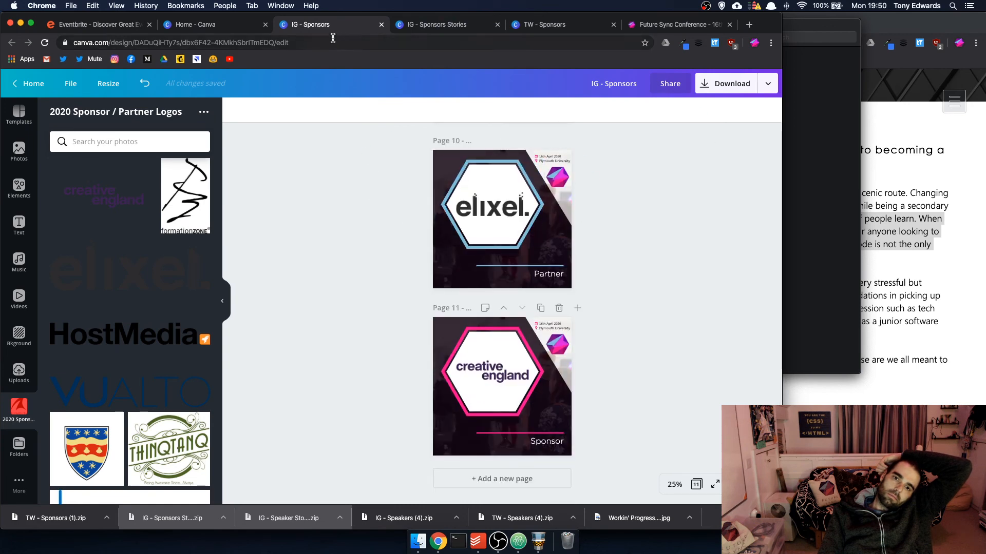
{"action": "scroll", "coordinate": [423, 196], "scroll_direction": "up", "scroll_amount": 8}
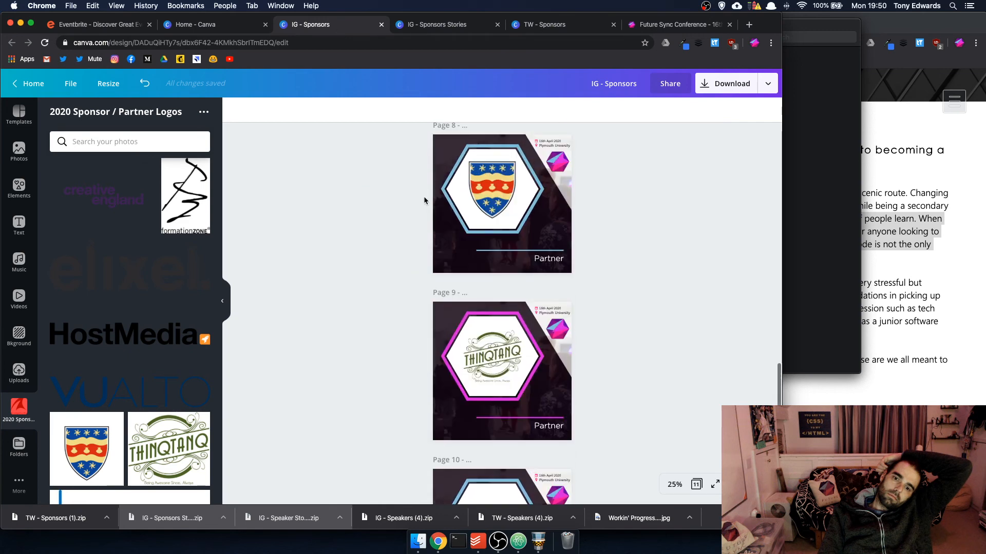
{"action": "scroll", "coordinate": [424, 196], "scroll_direction": "up", "scroll_amount": 15}
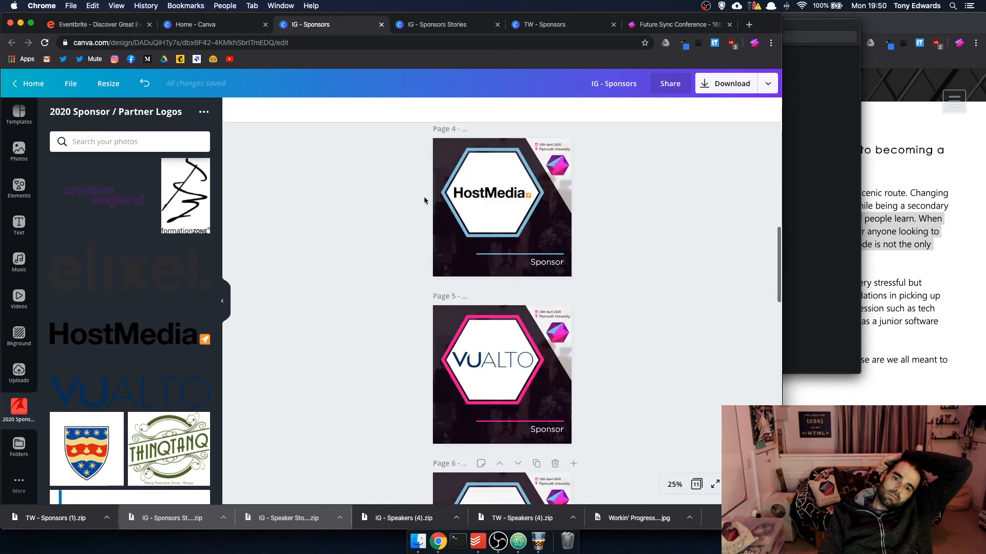
{"action": "scroll", "coordinate": [423, 200], "scroll_direction": "up", "scroll_amount": 6}
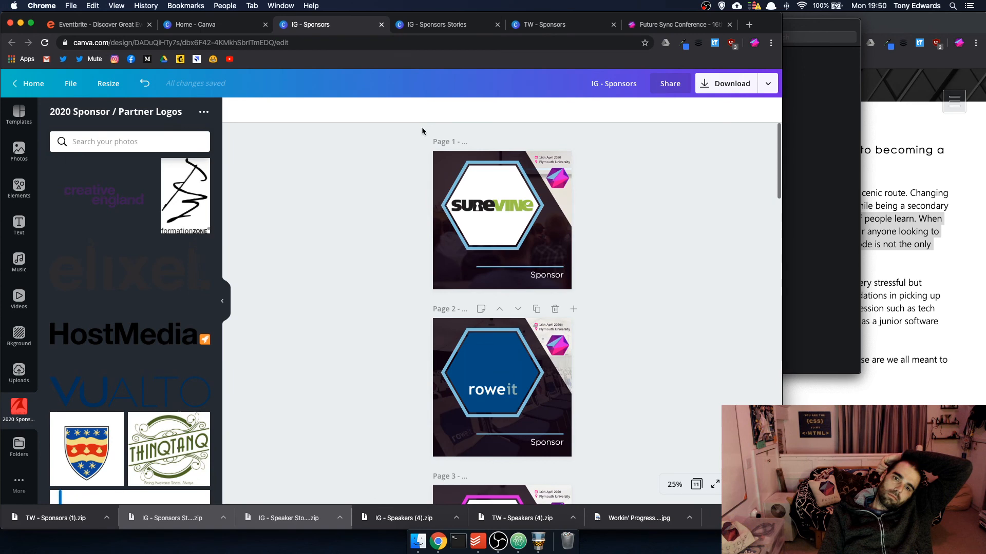
Switch to the TW - Sponsors design and scroll through its pages
{"action": "left_click", "coordinate": [449, 25]}
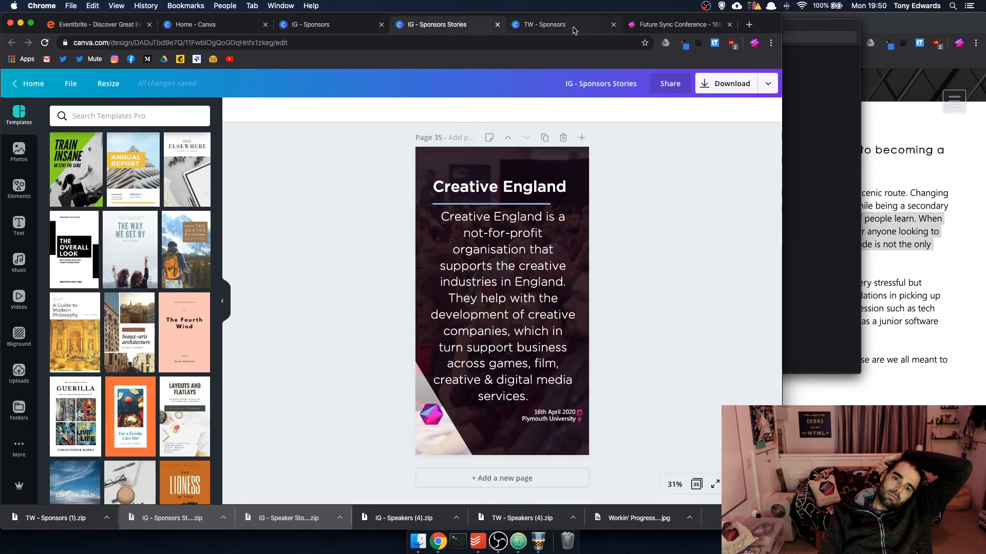
{"action": "left_click", "coordinate": [549, 25]}
{"action": "scroll", "coordinate": [478, 219], "scroll_direction": "up", "scroll_amount": 5}
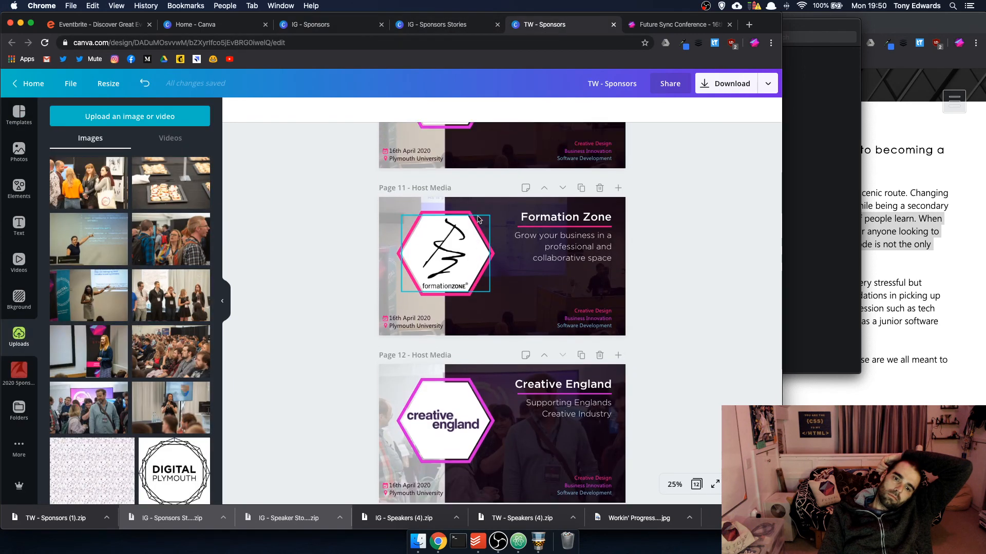
{"action": "scroll", "coordinate": [477, 219], "scroll_direction": "up", "scroll_amount": 10}
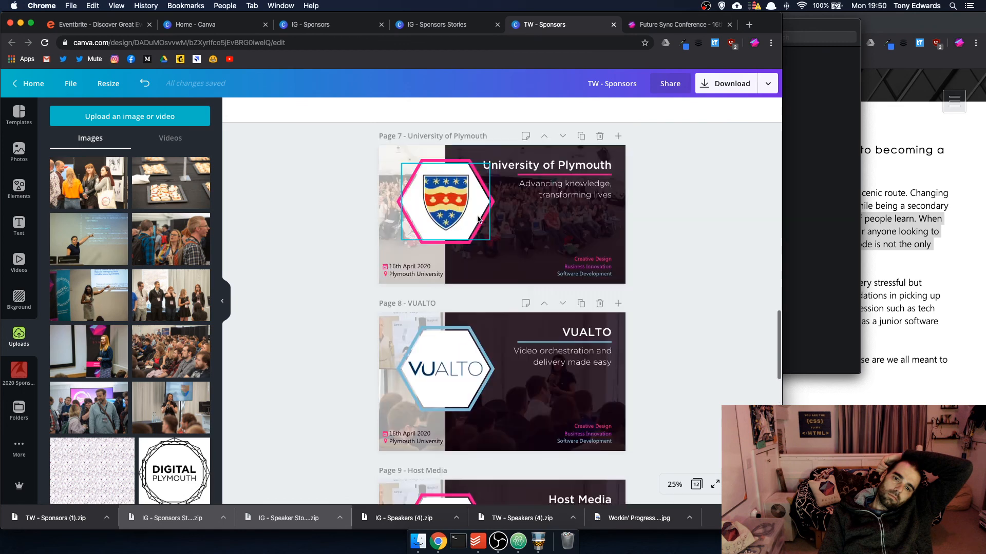
{"action": "scroll", "coordinate": [477, 219], "scroll_direction": "up", "scroll_amount": 10}
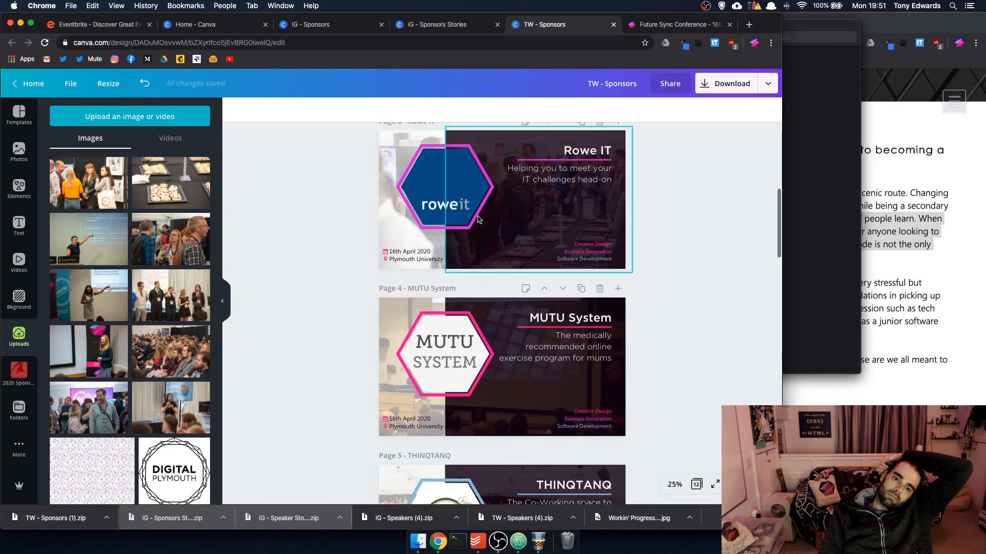
{"action": "scroll", "coordinate": [478, 219], "scroll_direction": "up", "scroll_amount": 1}
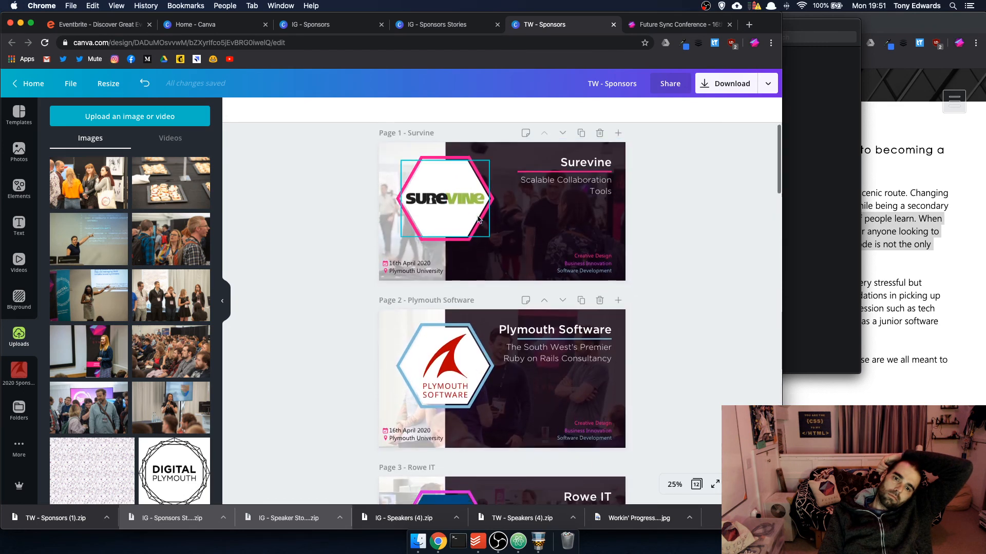
{"action": "scroll", "coordinate": [477, 220], "scroll_direction": "down", "scroll_amount": 3}
{"action": "scroll", "coordinate": [477, 219], "scroll_direction": "down", "scroll_amount": 10}
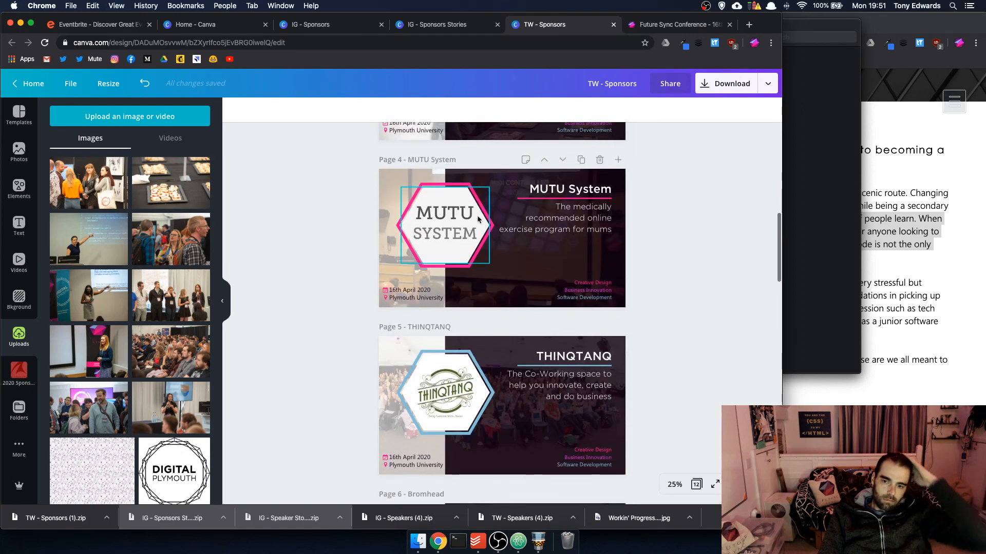
{"action": "scroll", "coordinate": [477, 218], "scroll_direction": "down", "scroll_amount": 15}
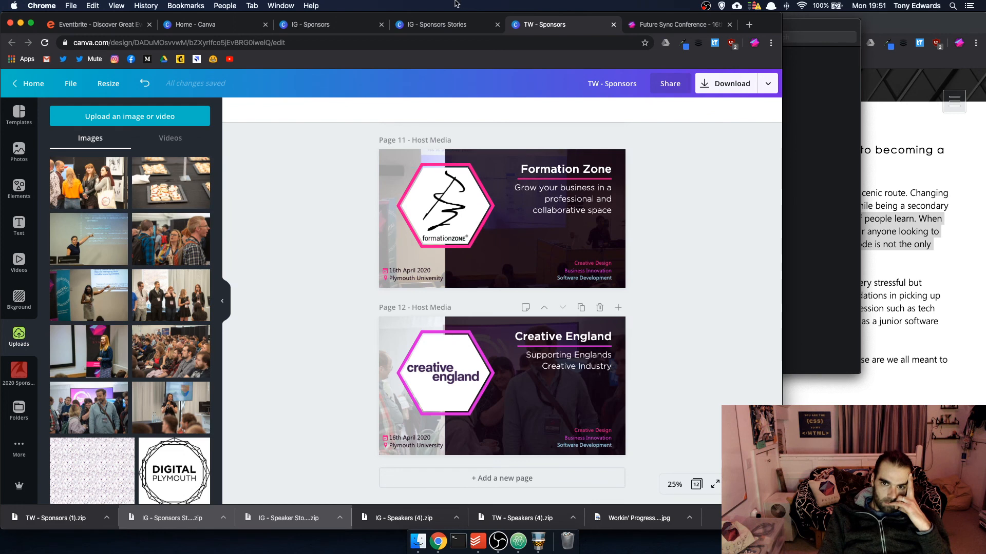
Return to the IG - Sponsors design and scroll down to pages 10 and 11
{"action": "left_click", "coordinate": [438, 24]}
{"action": "left_click", "coordinate": [333, 24]}
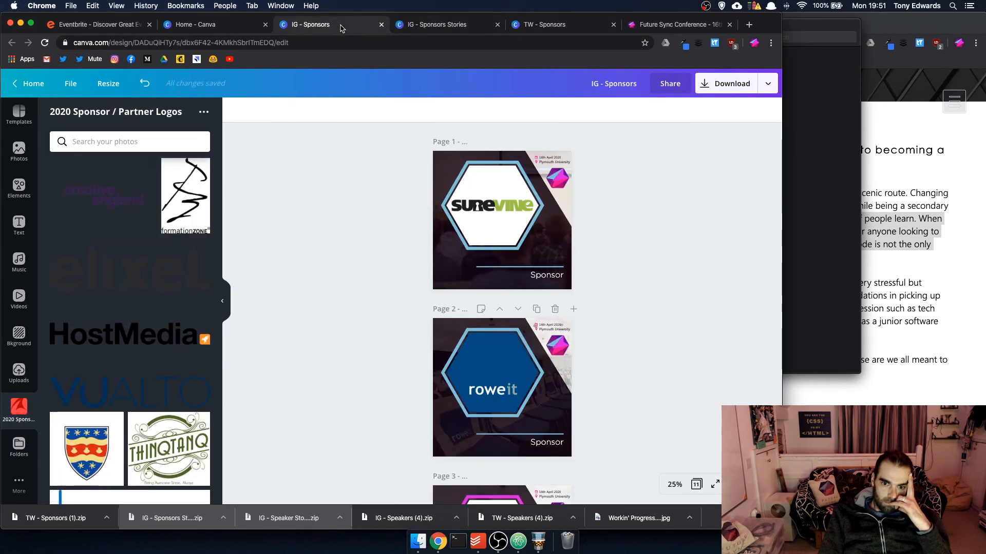
{"action": "scroll", "coordinate": [478, 185], "scroll_direction": "down", "scroll_amount": 15}
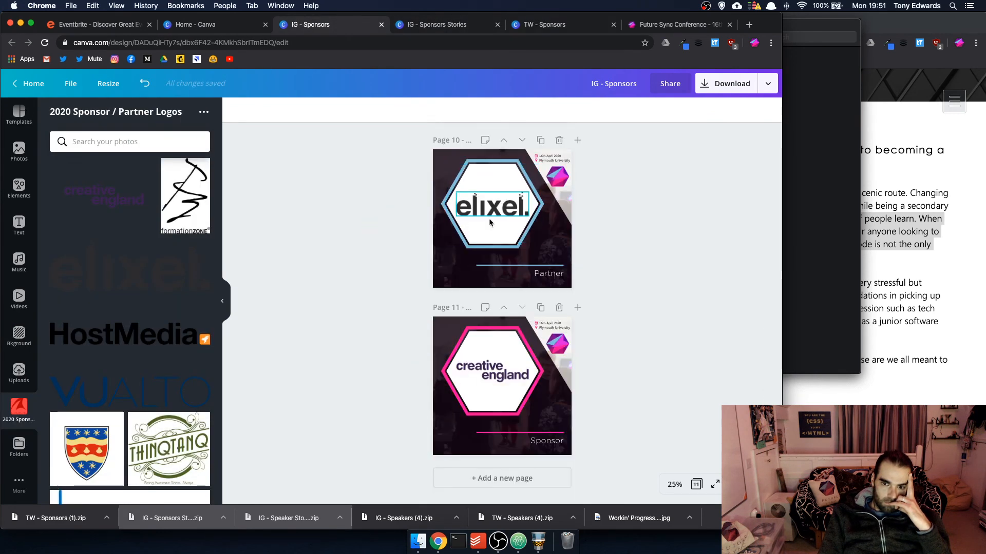
Duplicate page 11 and swap its Creative England logo for the formationzone logo
{"action": "left_click", "coordinate": [541, 307]}
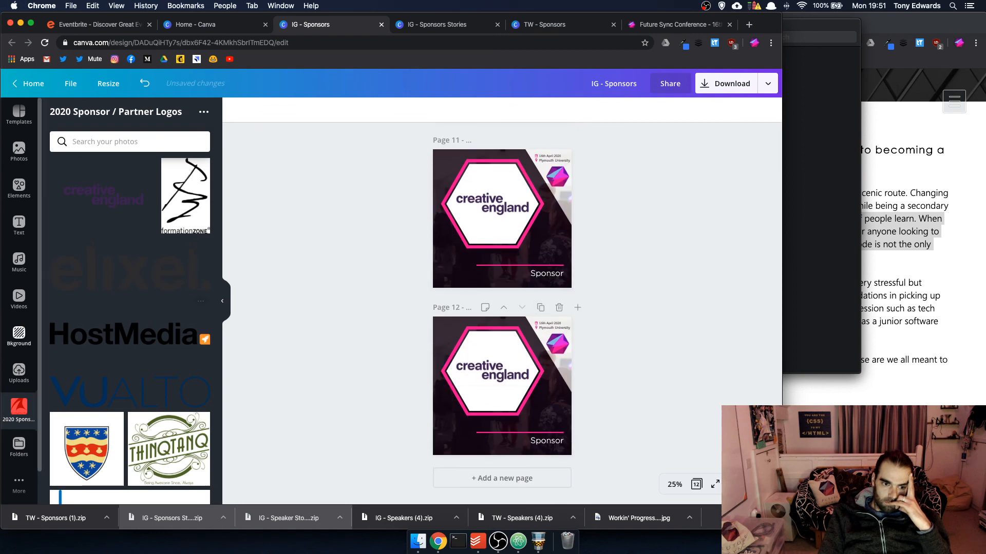
{"action": "left_click", "coordinate": [25, 445]}
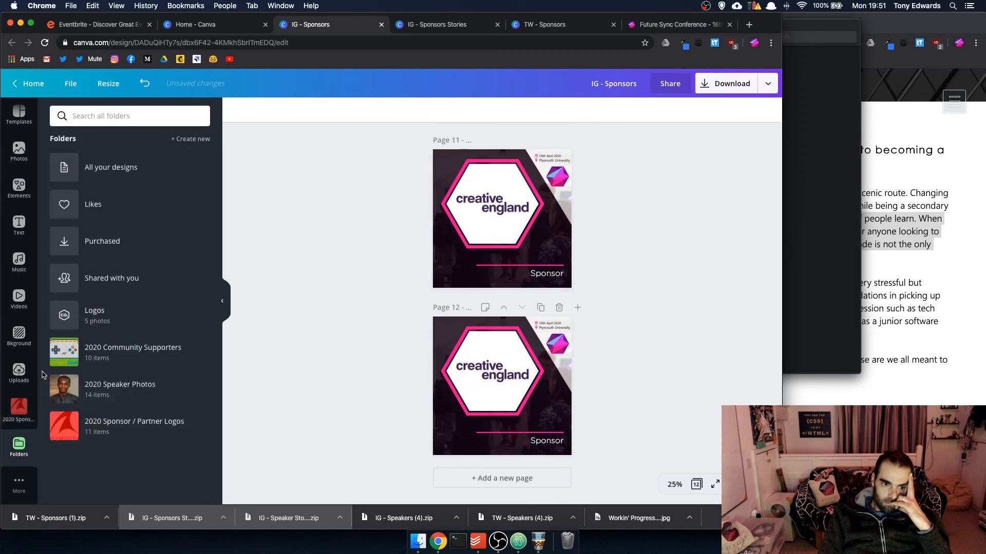
{"action": "left_click", "coordinate": [19, 408]}
{"action": "left_click_drag", "start_coordinate": [169, 211], "coordinate": [481, 345]}
{"action": "left_click", "coordinate": [460, 372]}
{"action": "key", "text": "Delete"}
Shrink the formationZONE logo to fit and centre it in the hexagon
{"action": "left_click", "coordinate": [505, 354]}
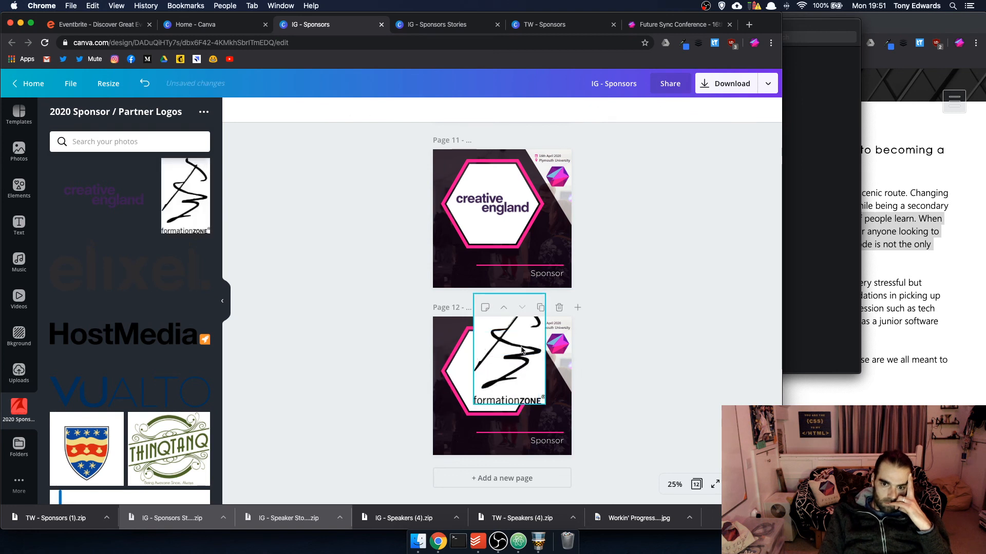
{"action": "left_click_drag", "start_coordinate": [537, 302], "coordinate": [490, 371]}
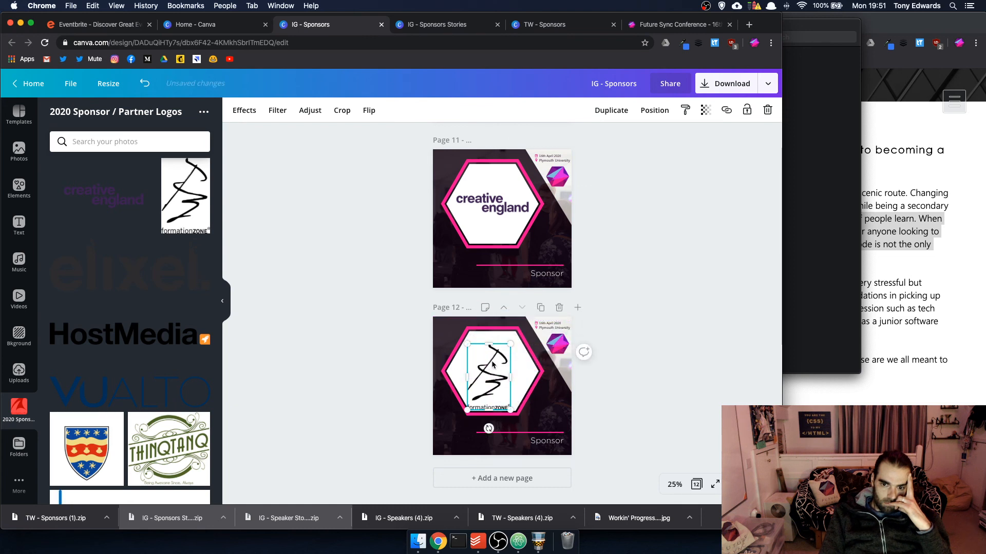
{"action": "left_click_drag", "start_coordinate": [492, 363], "coordinate": [512, 333]}
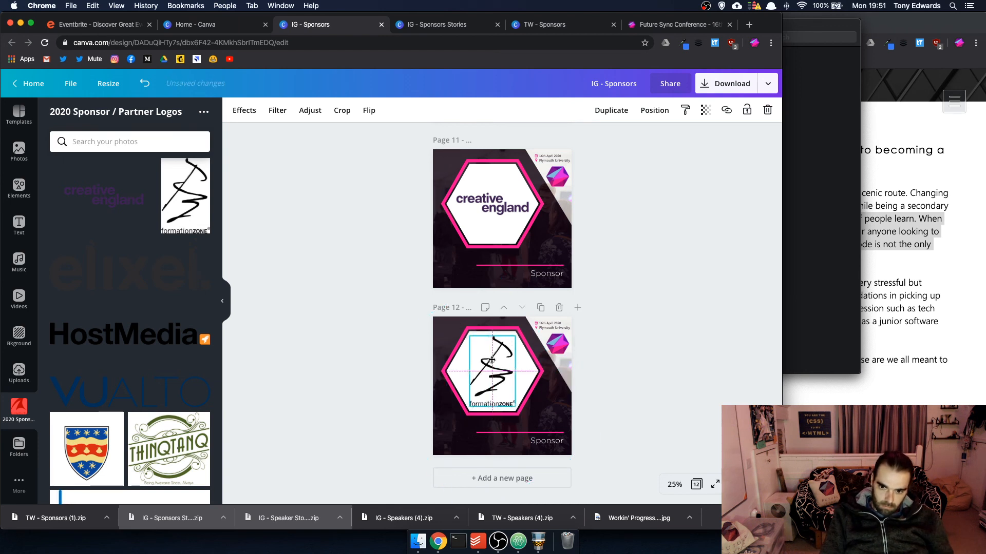
Change page 12's Sponsor label to Partner
{"action": "left_click", "coordinate": [549, 443]}
{"action": "double_click", "coordinate": [548, 442]}
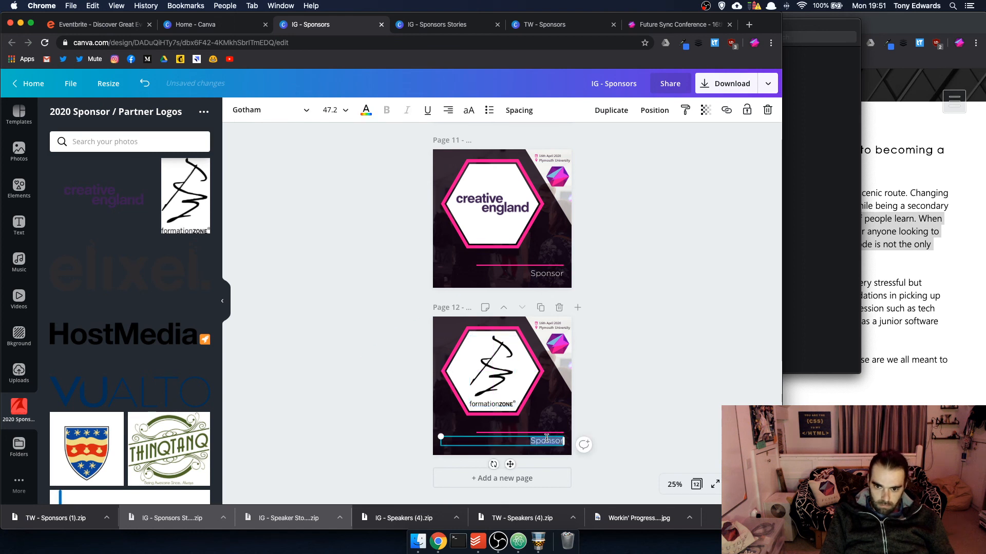
{"action": "type", "text": "Partner"}
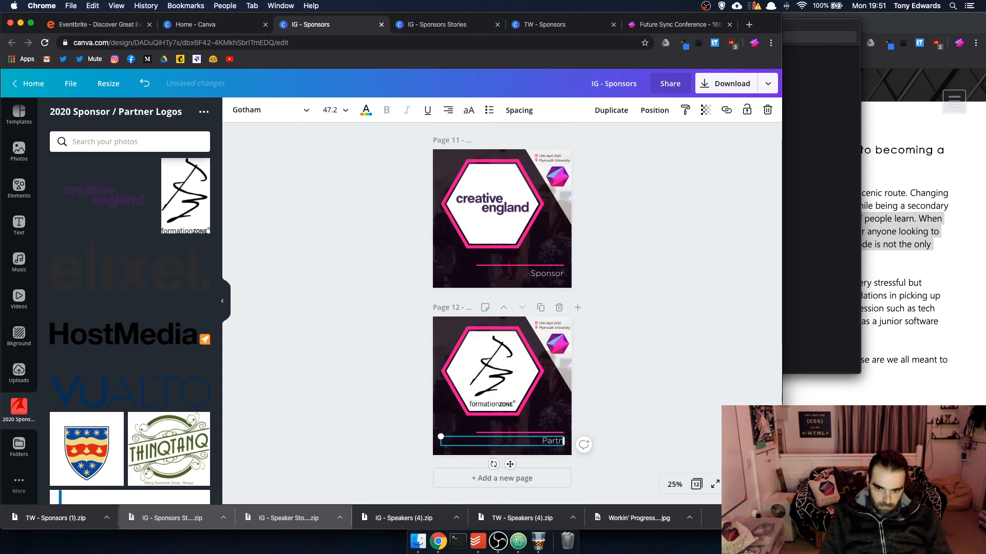
{"action": "left_click", "coordinate": [514, 431]}
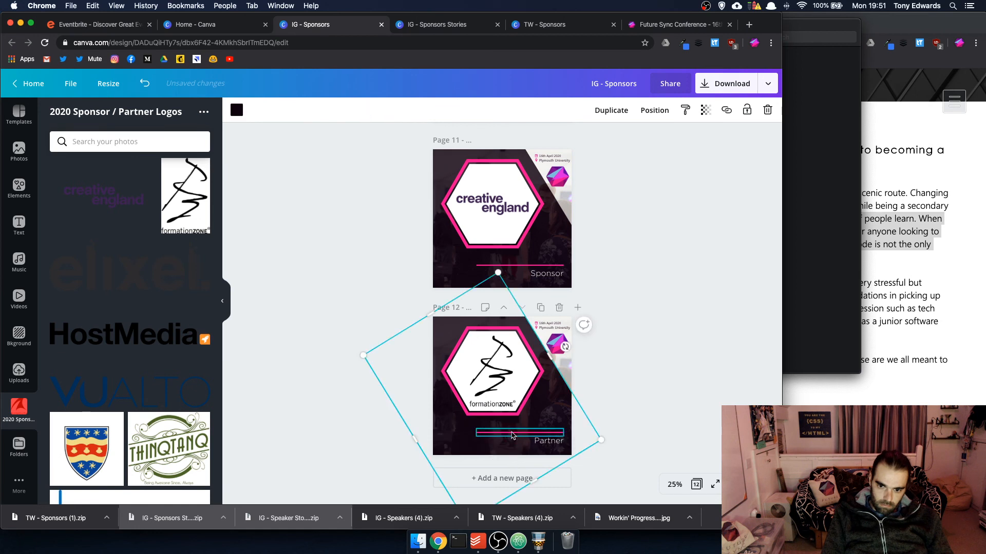
Make page 12's line and hexagon frame light blue
{"action": "left_click", "coordinate": [513, 432]}
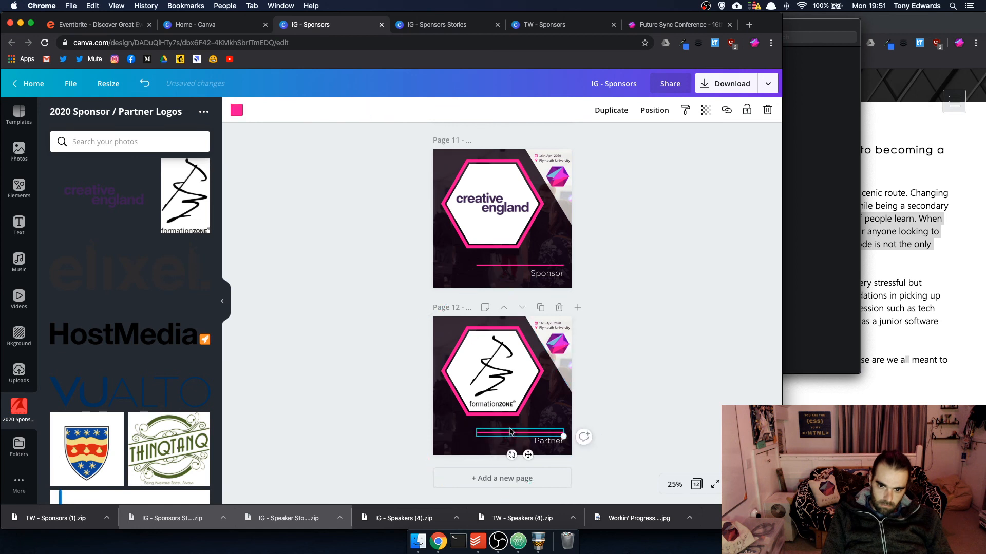
{"action": "left_click", "coordinate": [236, 110]}
{"action": "left_click", "coordinate": [116, 294]}
{"action": "left_click", "coordinate": [483, 339]}
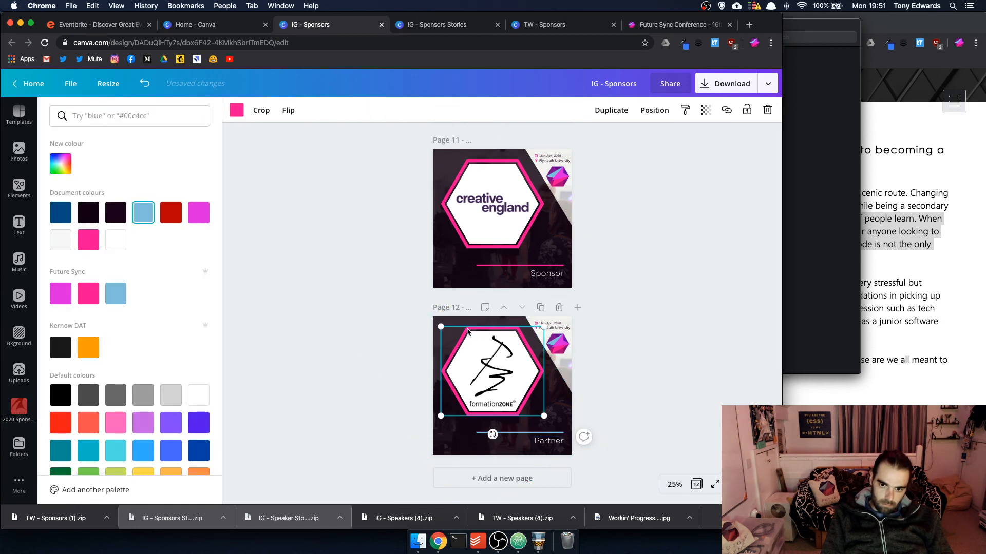
{"action": "left_click", "coordinate": [237, 109]}
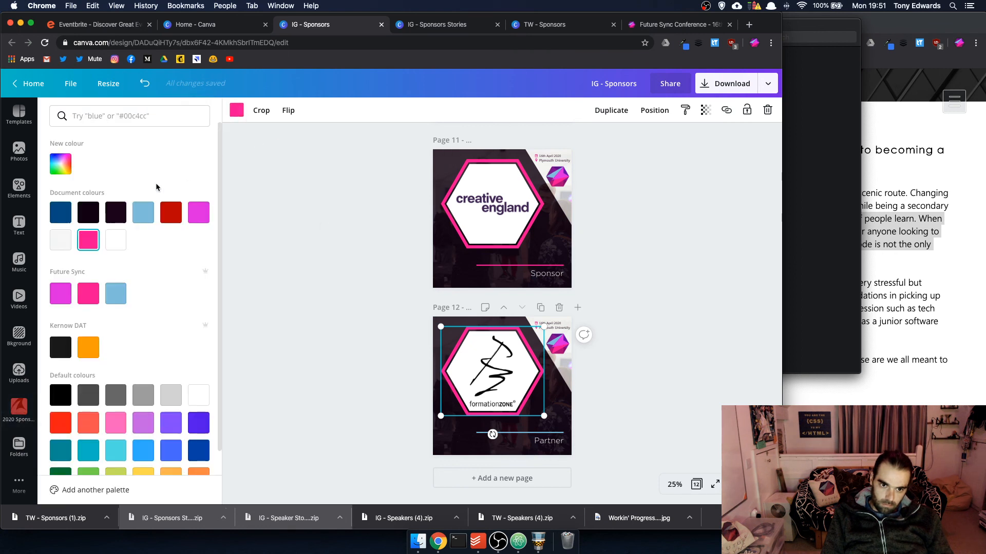
{"action": "left_click", "coordinate": [144, 212]}
{"action": "key", "text": "Escape"}
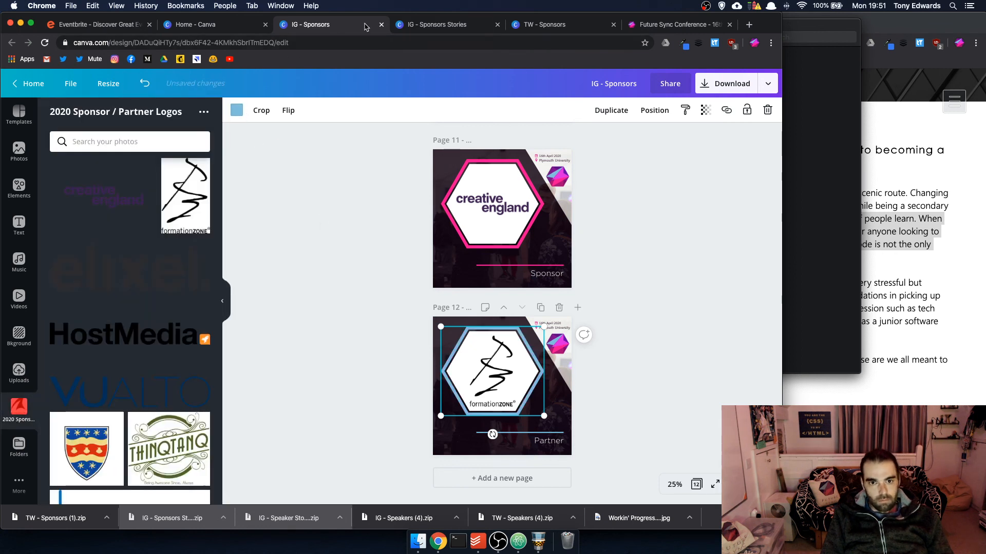
Compare with the TW - Sponsors design, then open the IG - Sponsors download options
{"action": "left_click", "coordinate": [540, 28]}
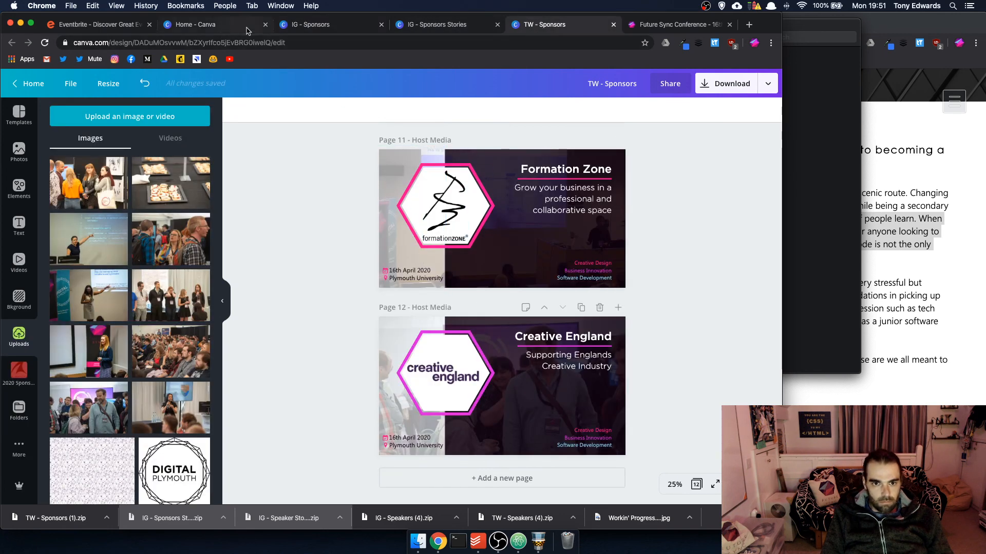
{"action": "left_click", "coordinate": [306, 27]}
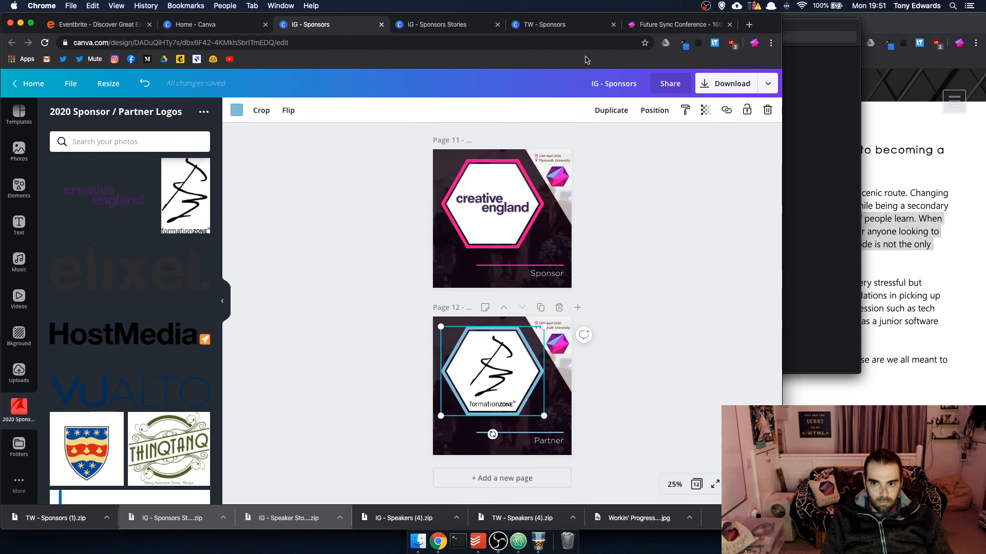
{"action": "left_click", "coordinate": [707, 86]}
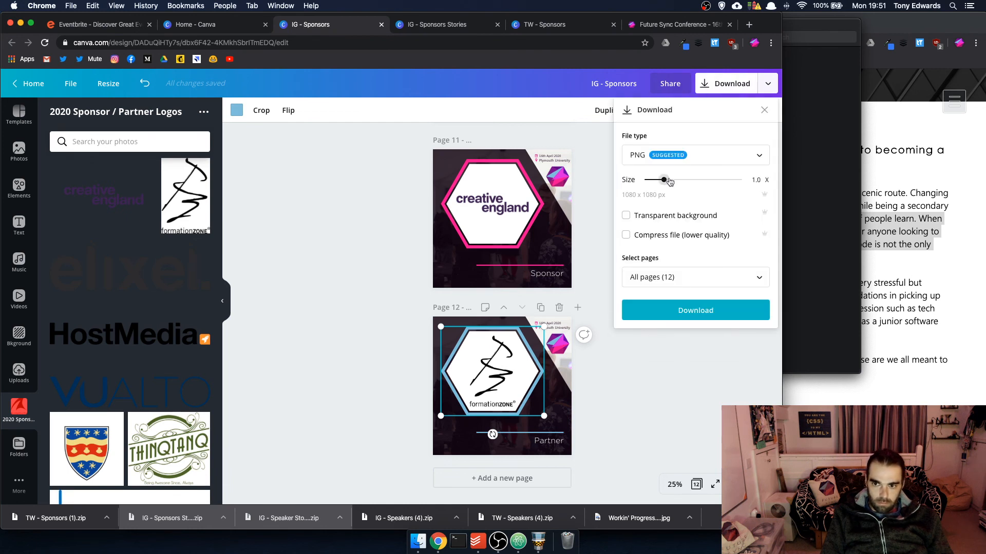
Download all 12 pages as JPG files at 100% quality
{"action": "left_click", "coordinate": [668, 157]}
{"action": "left_click", "coordinate": [662, 186]}
{"action": "left_click_drag", "start_coordinate": [723, 214], "coordinate": [740, 214]}
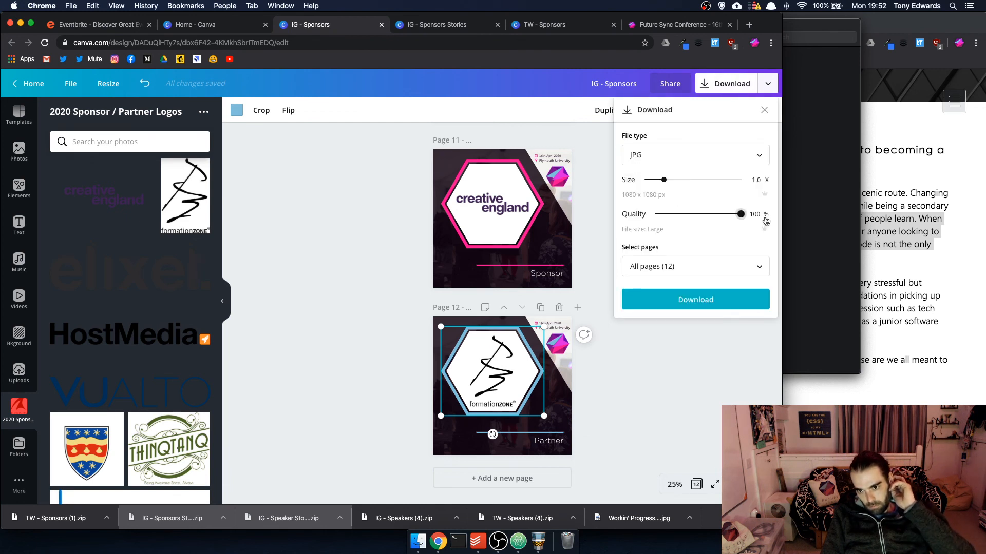
{"action": "left_click", "coordinate": [704, 300]}
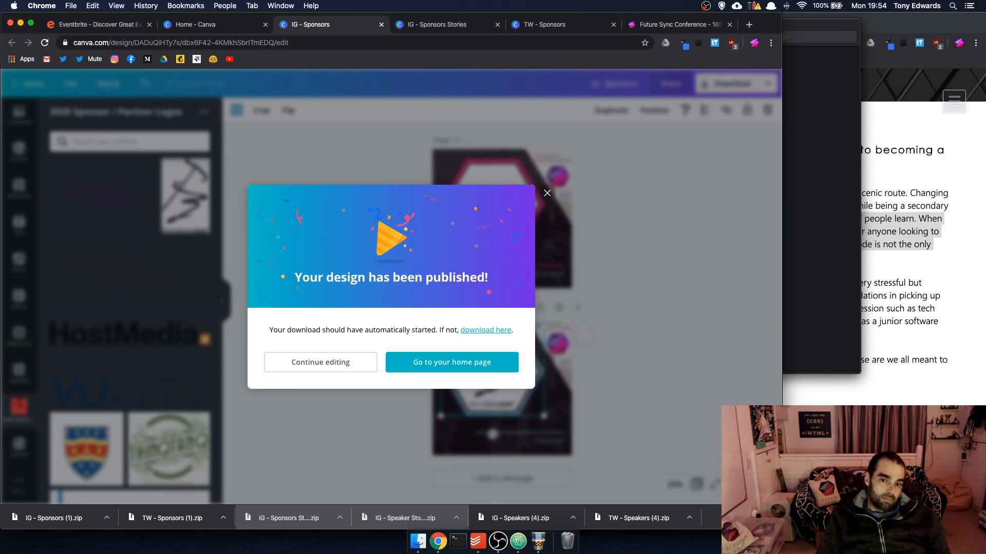
Close the 'Your design has been published!' confirmation and return to the editor
{"action": "left_click", "coordinate": [547, 194]}
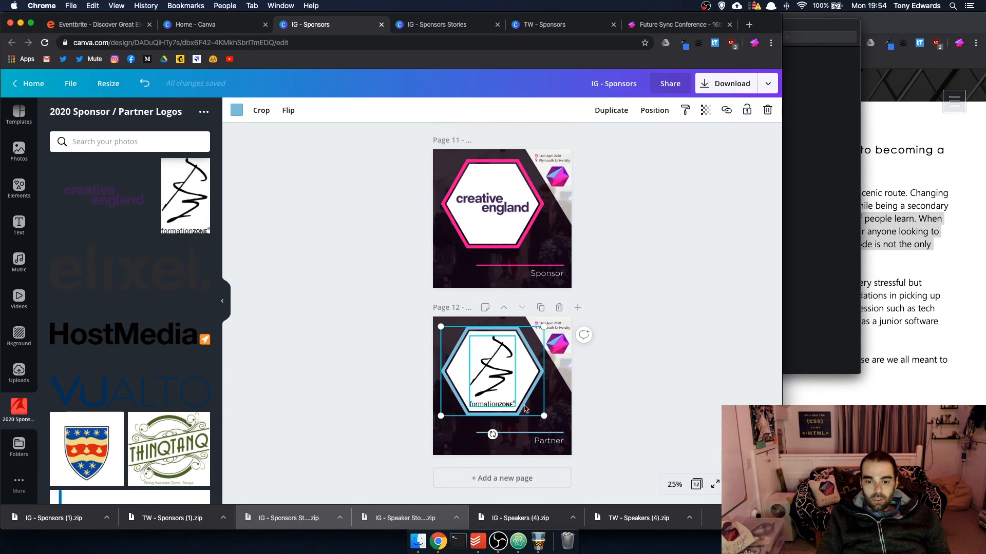
{"action": "left_click", "coordinate": [498, 541]}
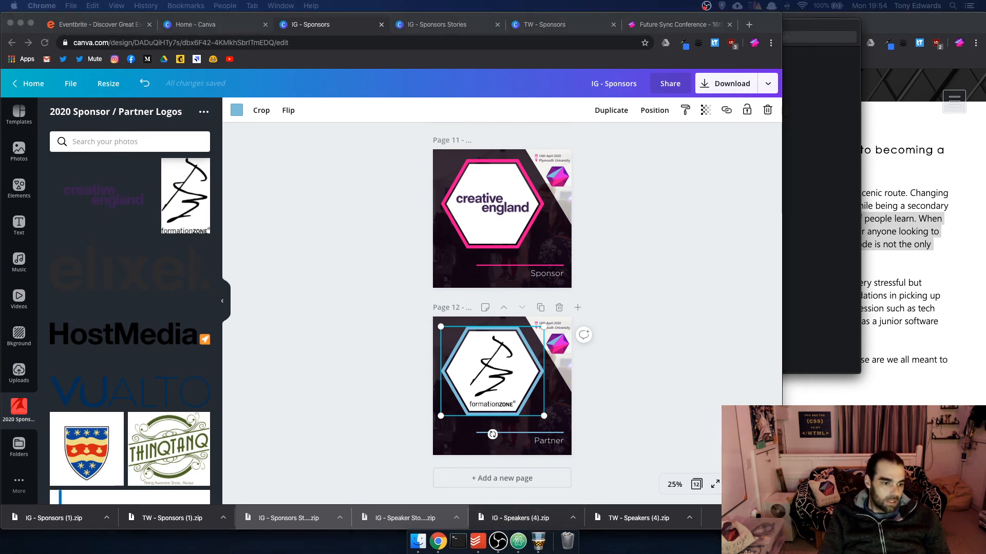